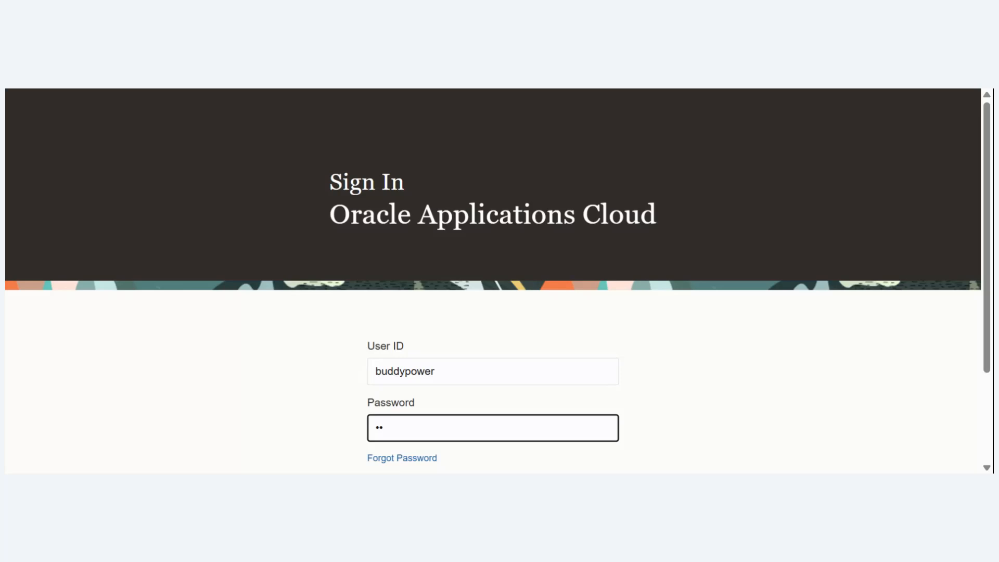
- Try to sign in as buddypower by entering the account password
type("********")
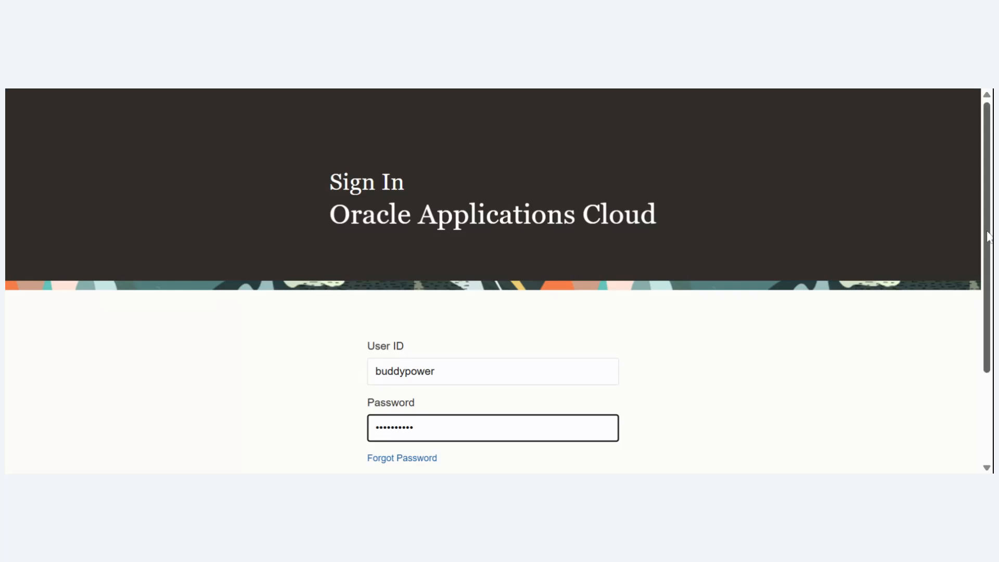
left_click_drag(988, 237, 980, 325)
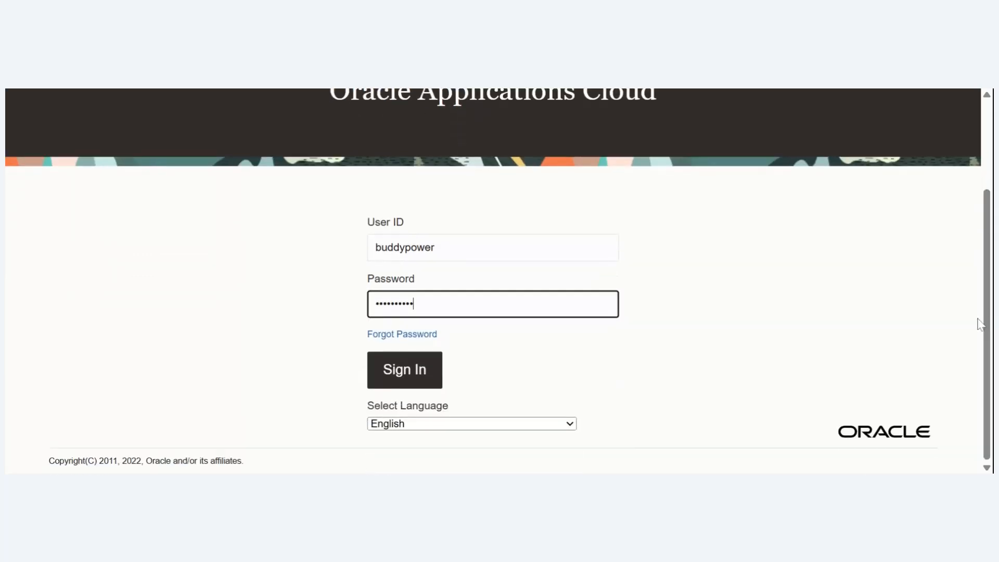
left_click(402, 380)
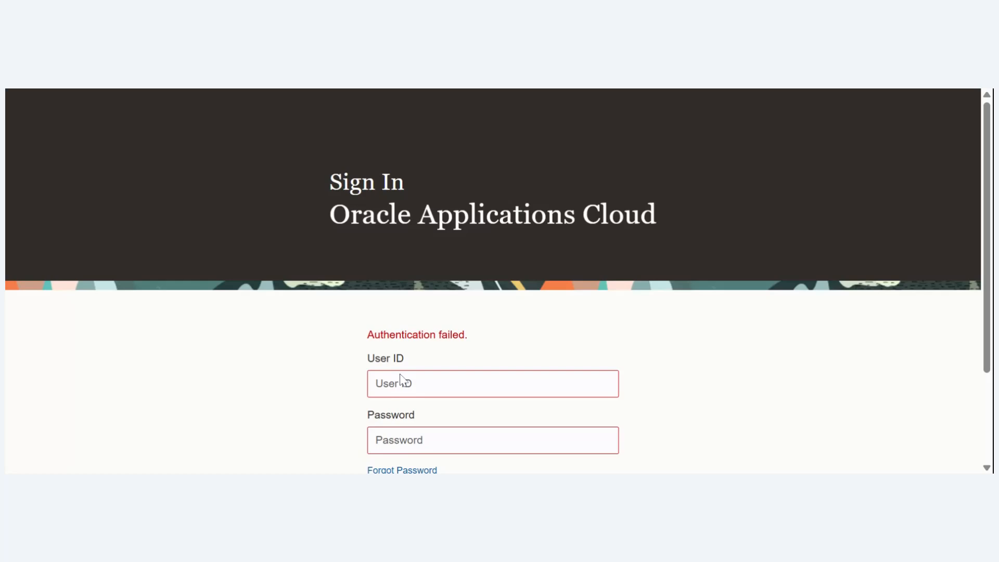
- Sign in to Oracle Applications Cloud with the administrator's user ID and account password
left_click(402, 380)
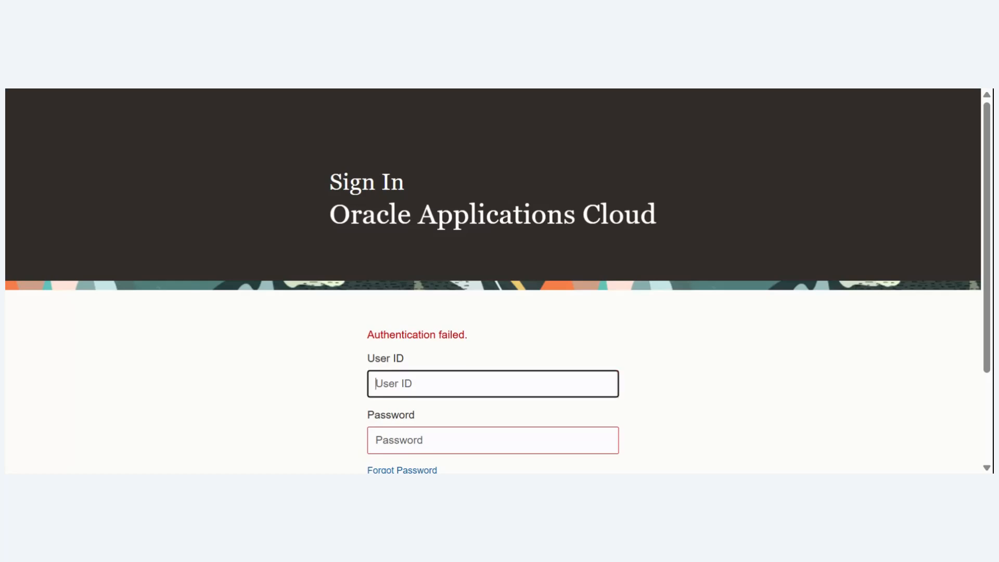
key("Tab")
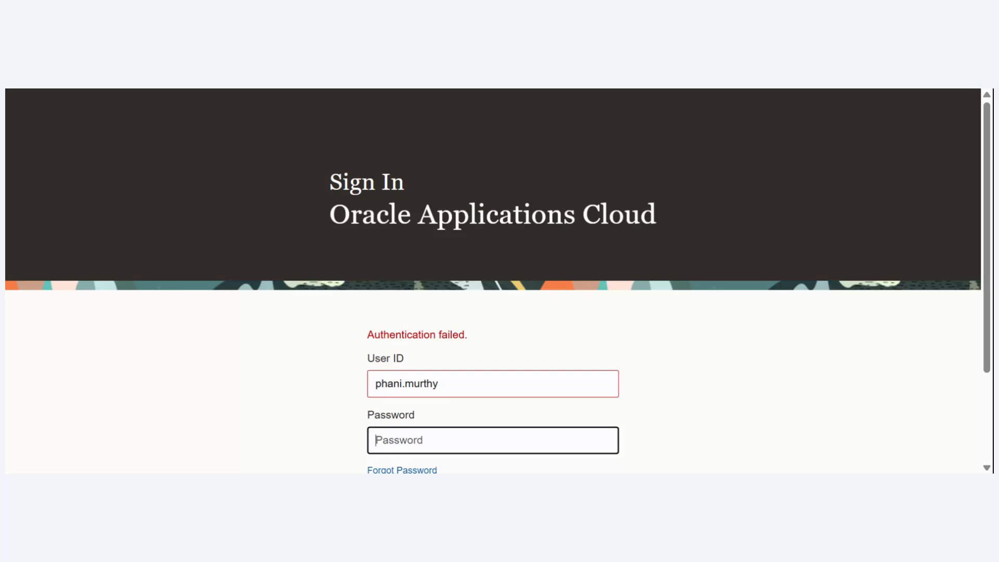
type("**********")
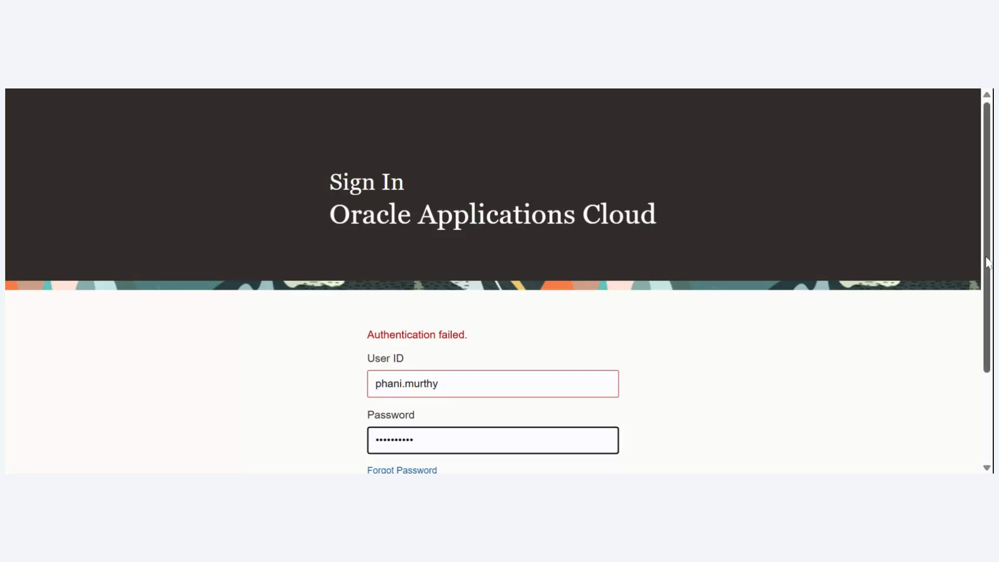
left_click_drag(988, 261, 966, 326)
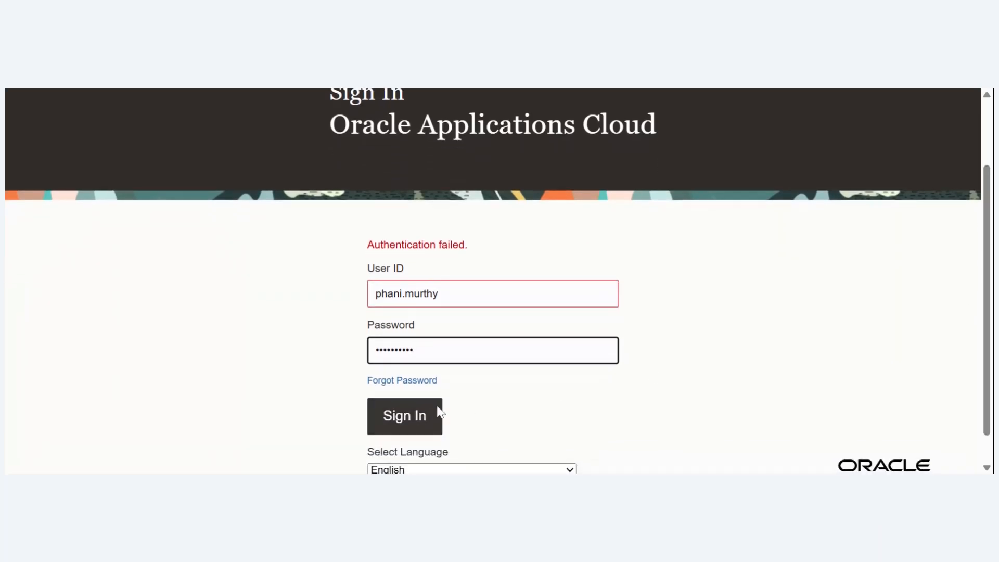
left_click(422, 415)
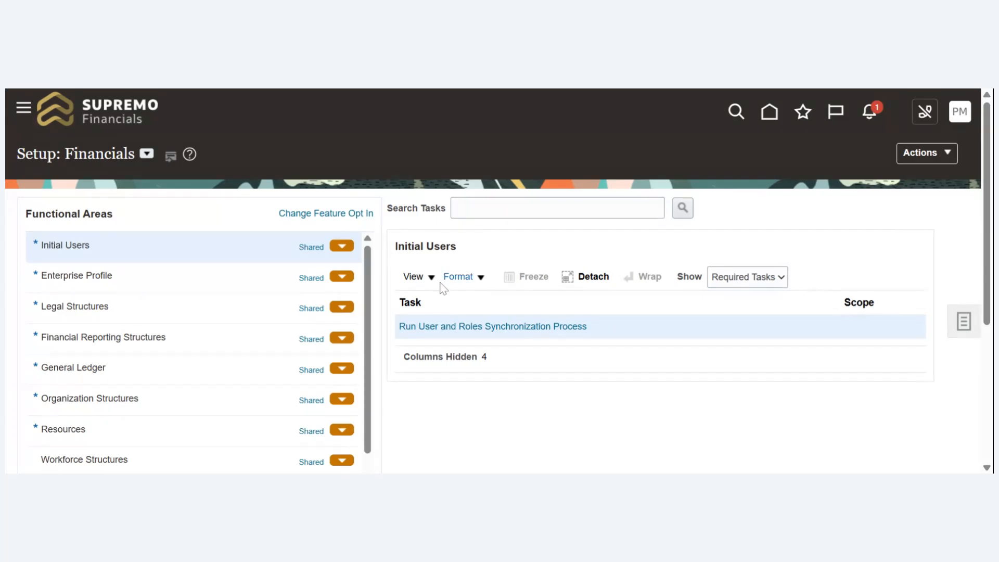
- Review the list of functional areas in the Financials setup, with Initial Users selected
scroll(370, 289, "down", 1)
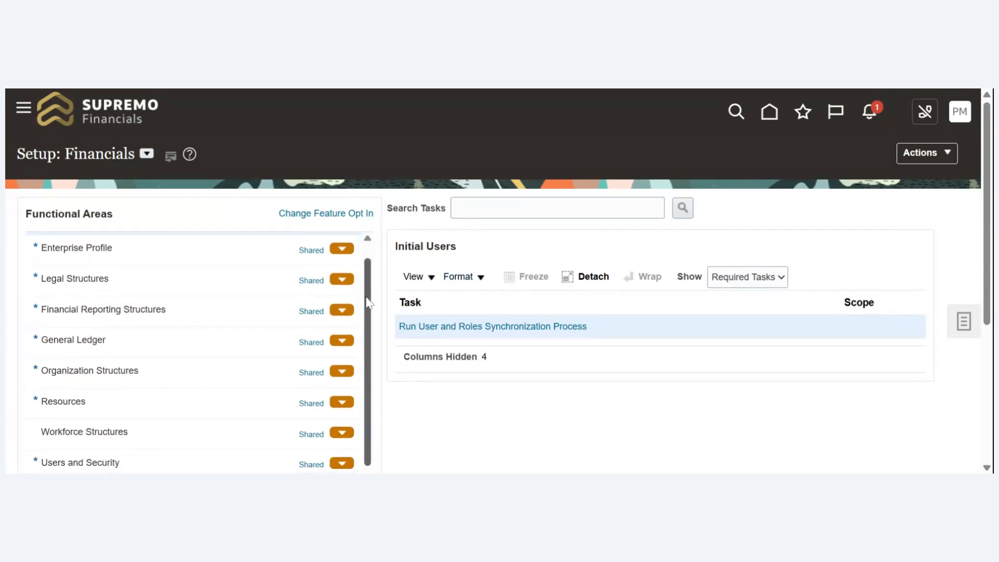
scroll(373, 281, "up", 1)
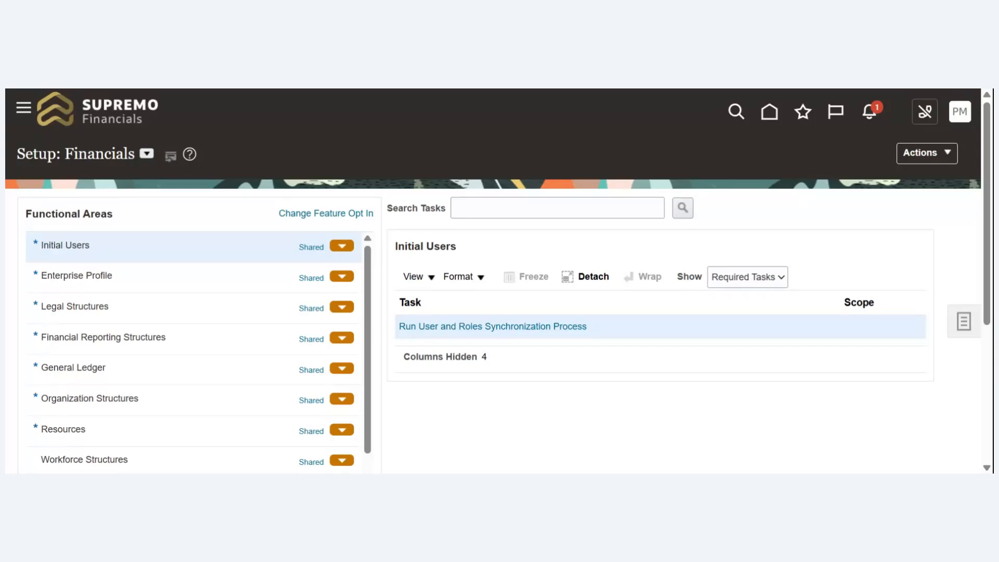
scroll(373, 354, "down", 2)
scroll(372, 327, "up", 2)
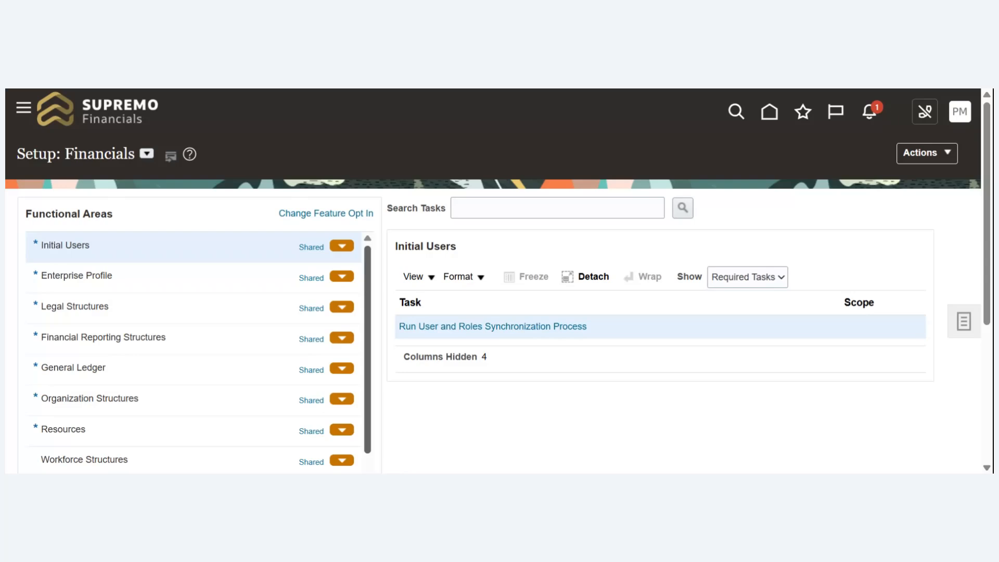
left_click(193, 247)
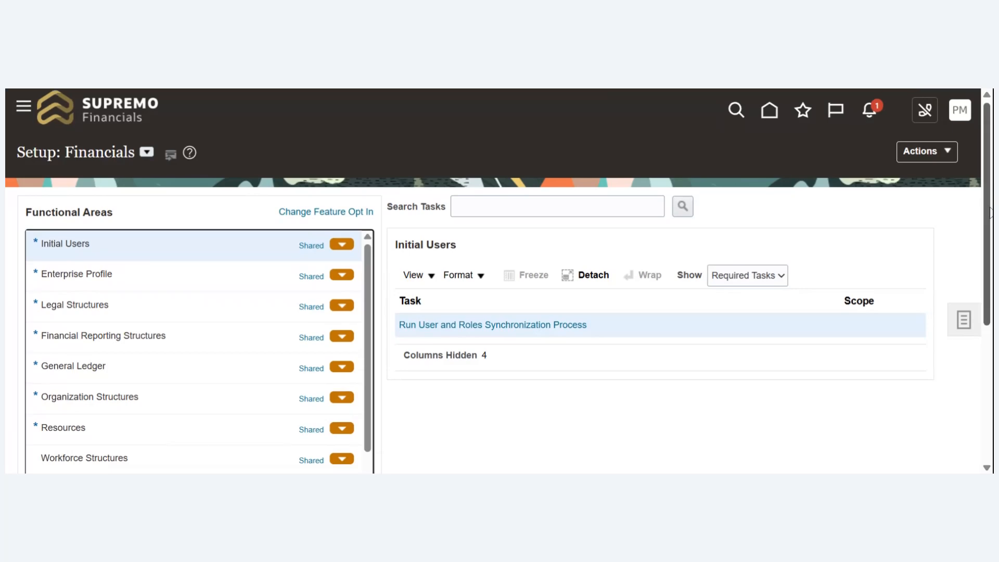
scroll(990, 207, "down", 2)
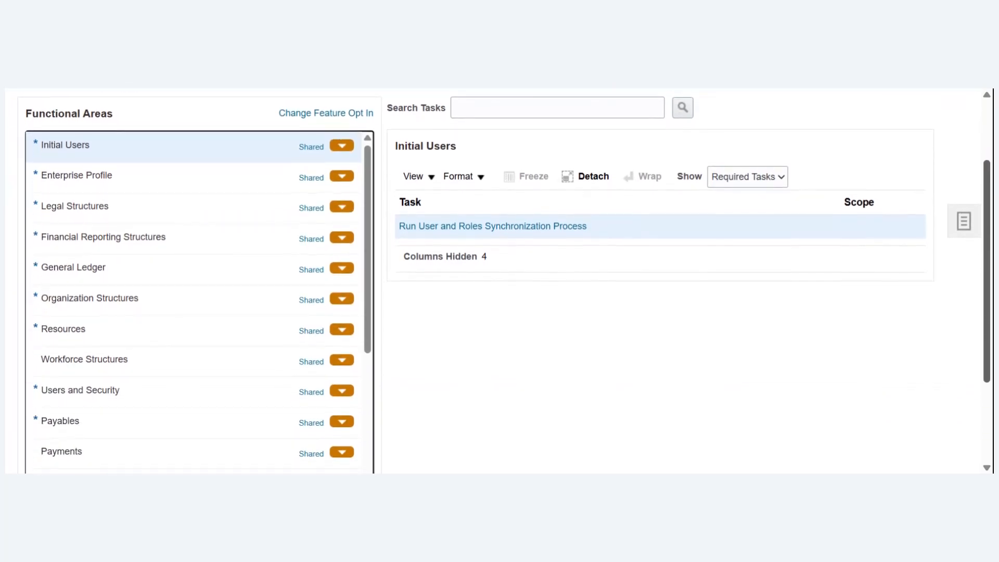
scroll(738, 115, "up", 2)
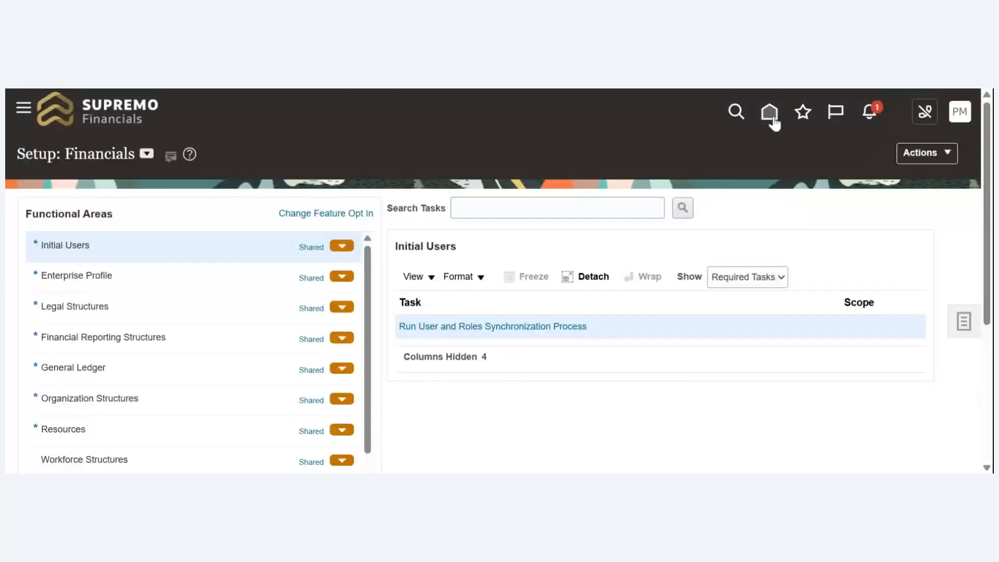
- Go to the home page, open the Security Console from the Tools group, and dismiss its warning
left_click(772, 119)
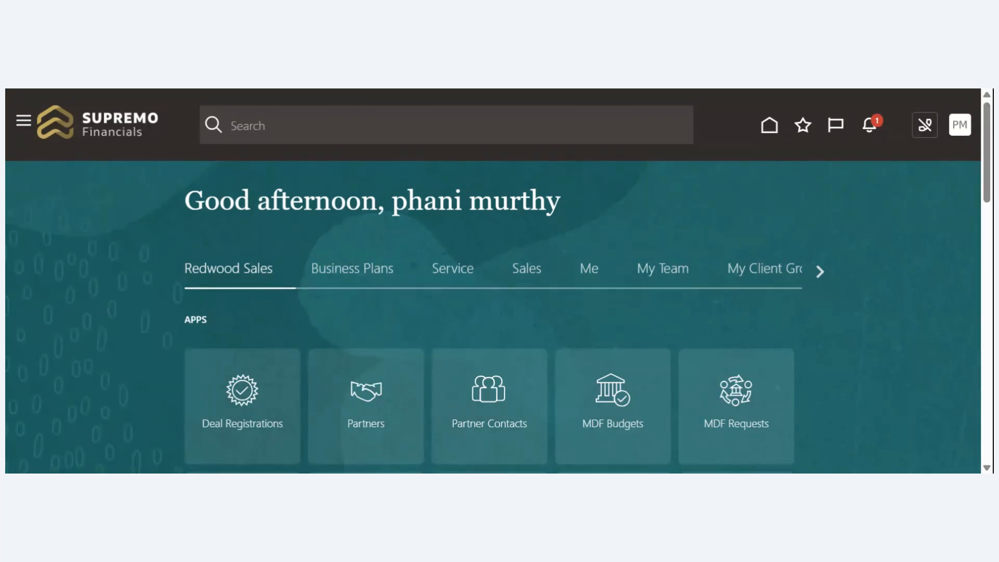
left_click(820, 269)
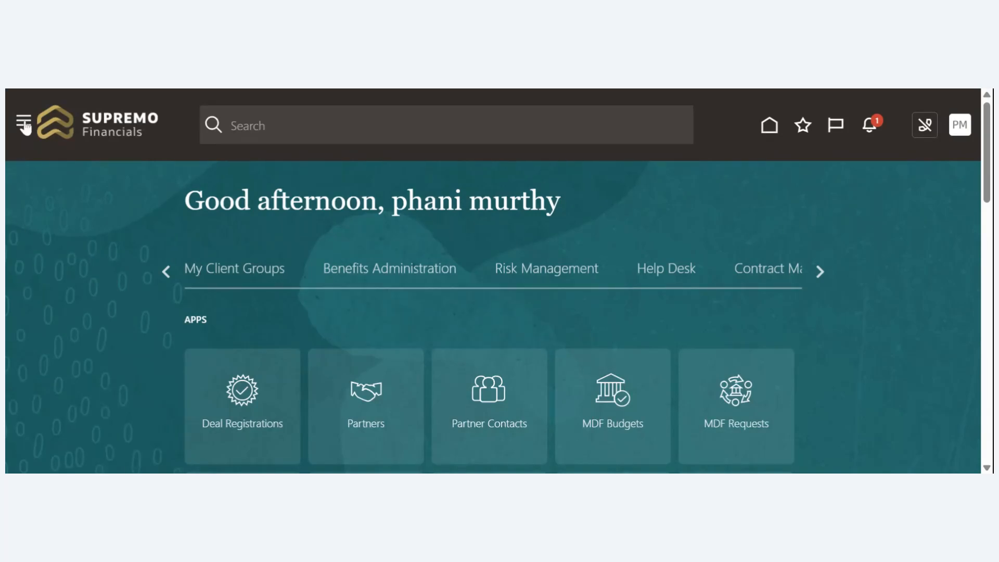
left_click(23, 124)
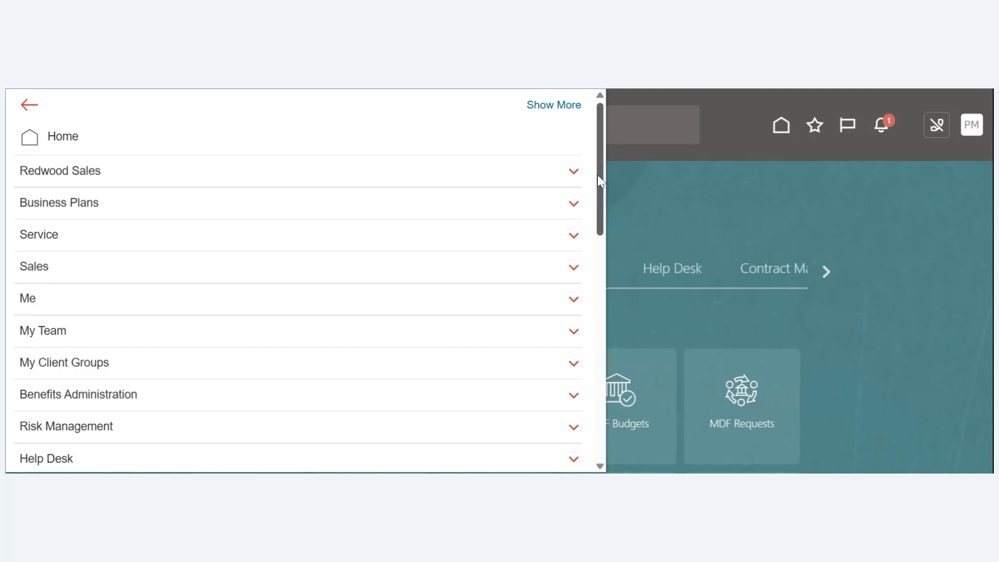
left_click_drag(598, 175, 587, 415)
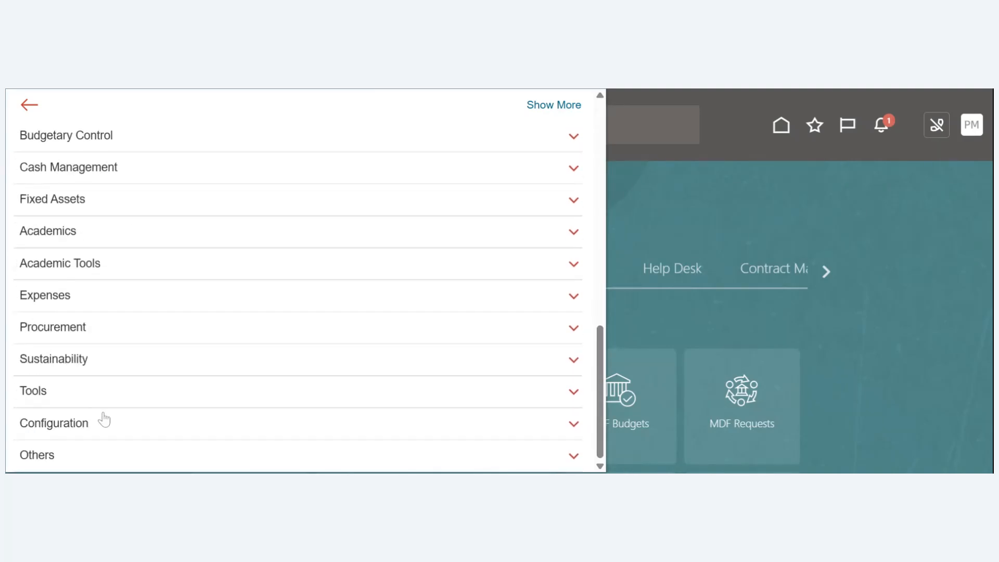
left_click(65, 396)
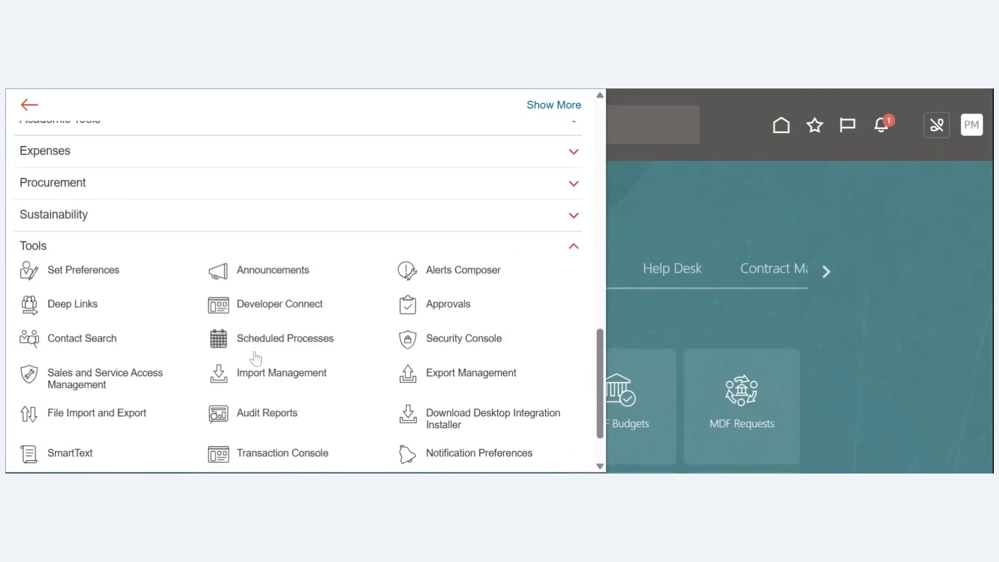
left_click(464, 345)
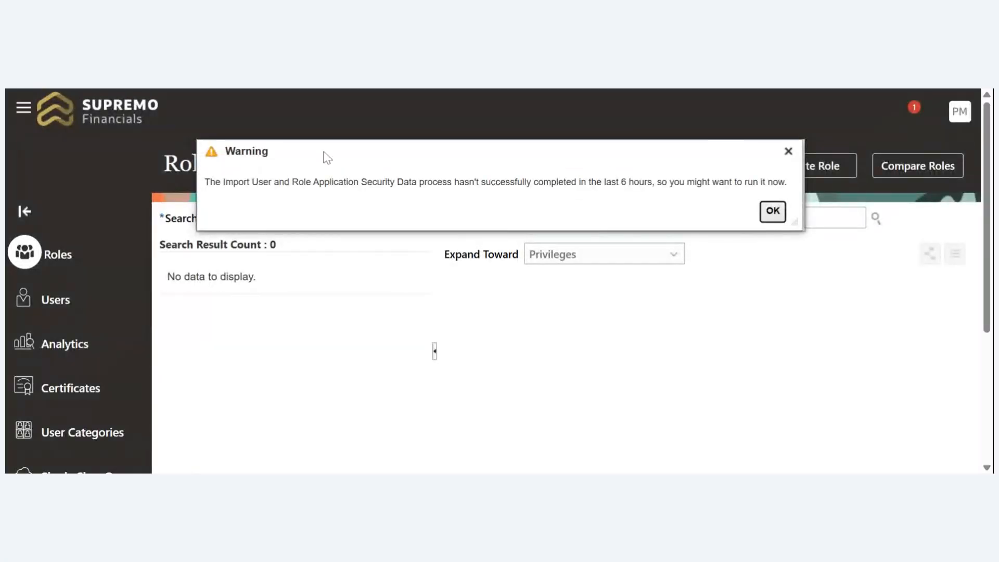
left_click(772, 212)
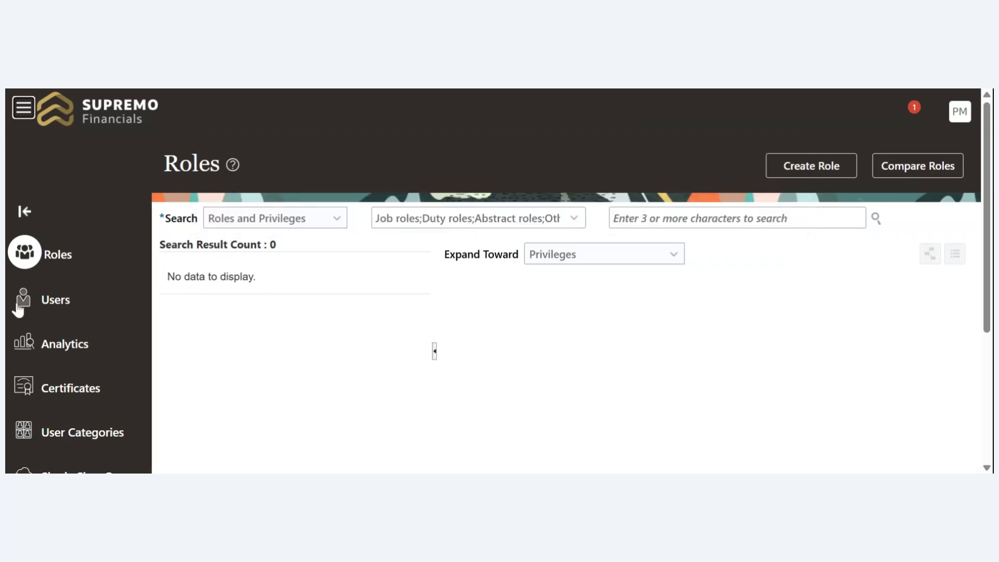
left_click(56, 301)
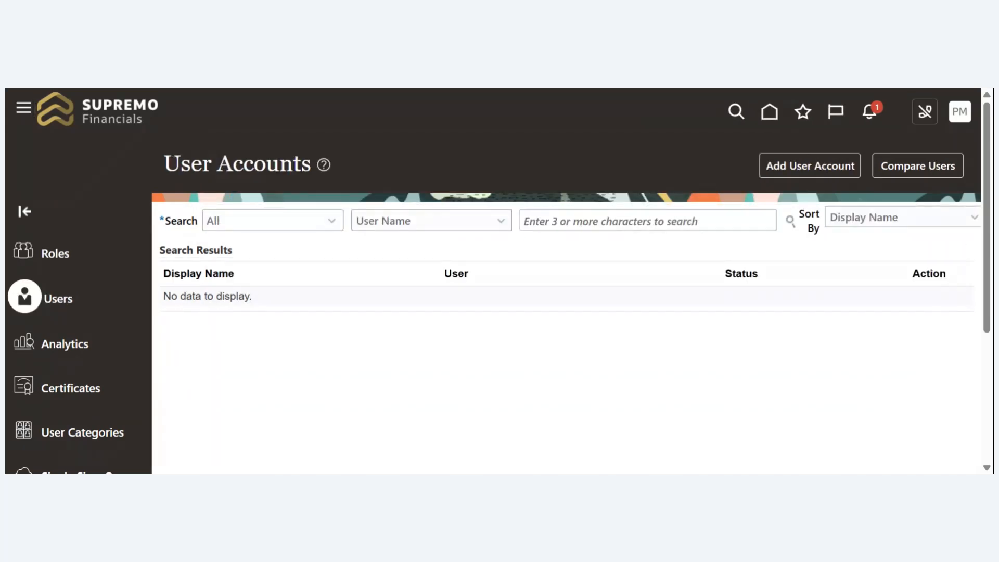
left_click(648, 221)
type("bud")
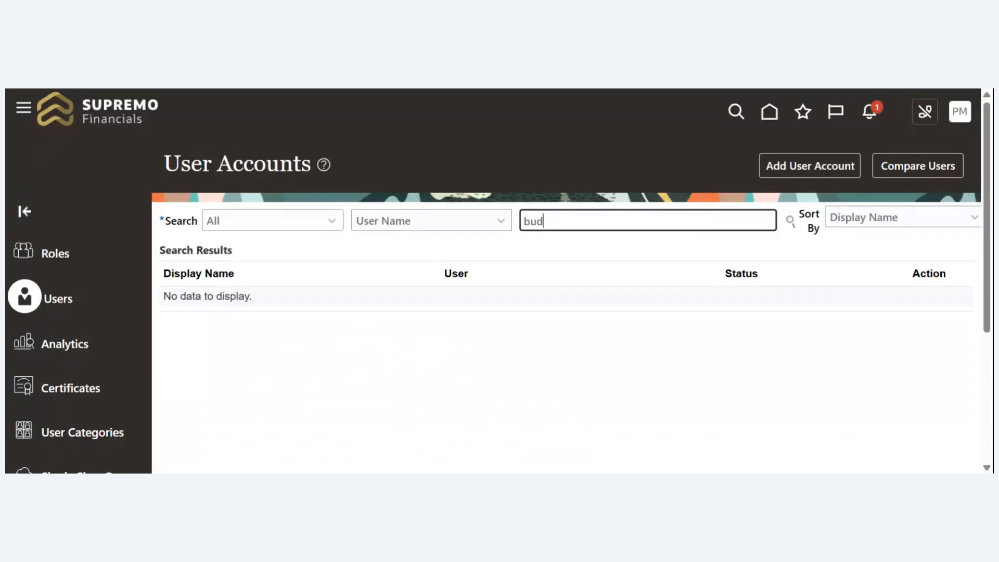
type("dypo")
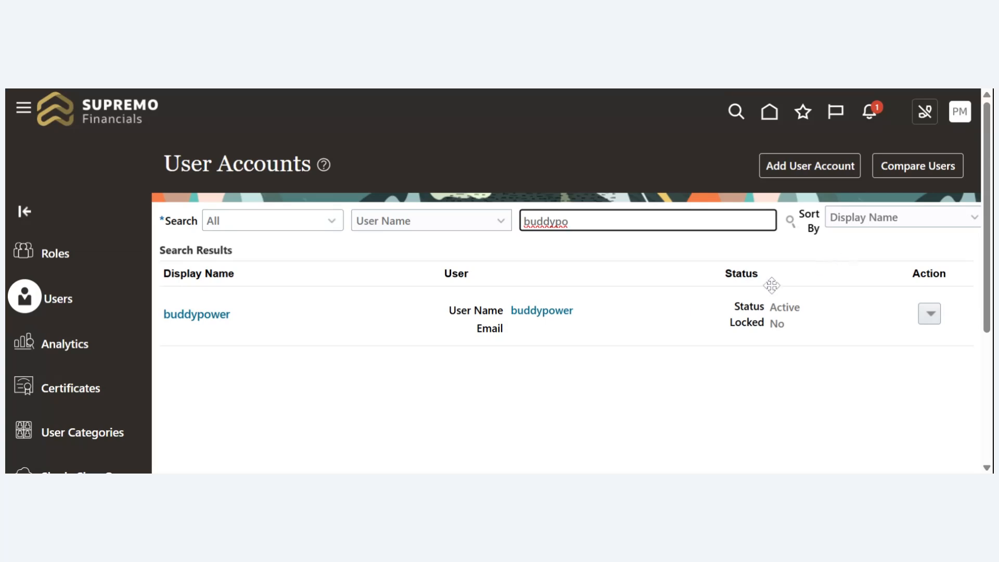
left_click(186, 319)
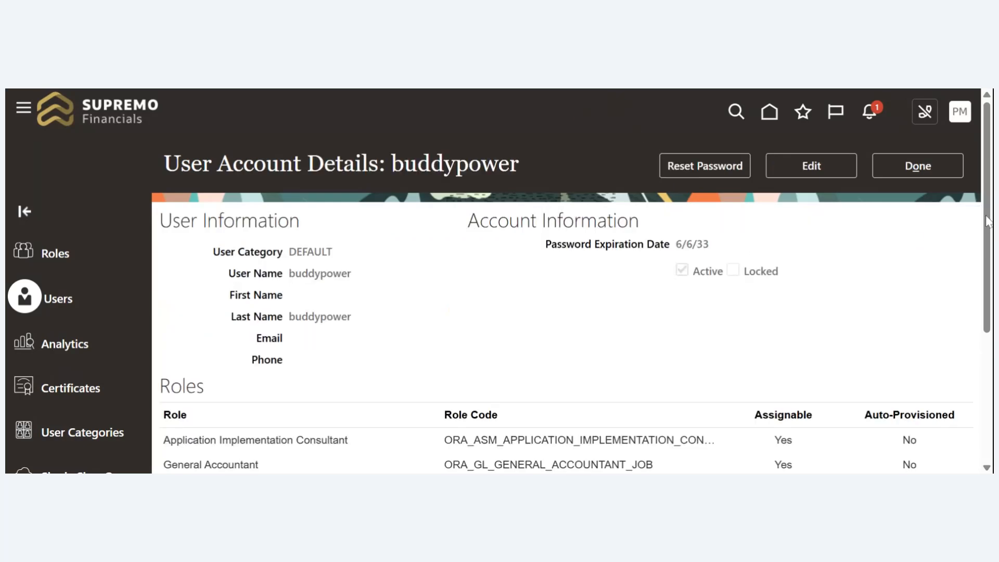
left_click_drag(987, 217, 980, 301)
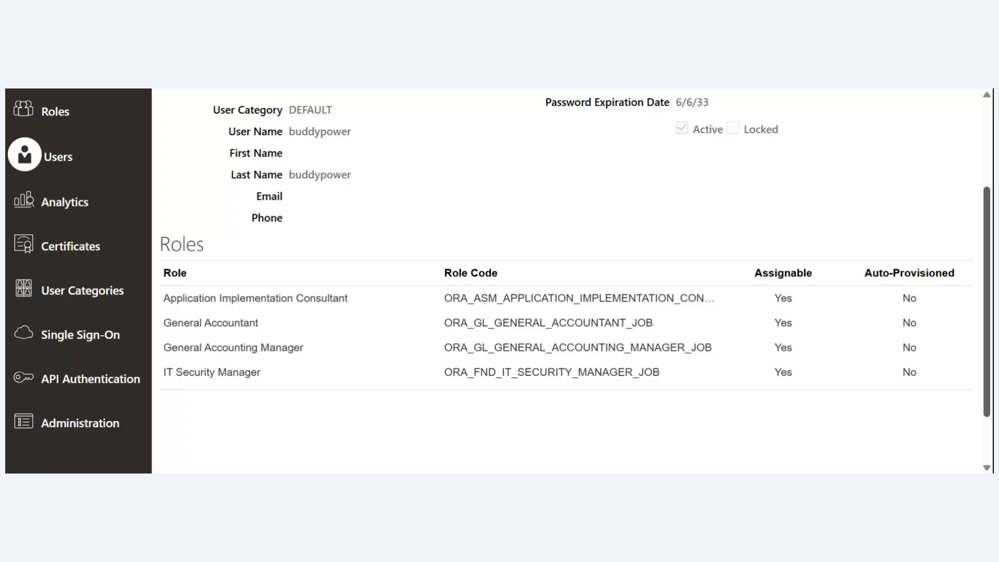
left_click_drag(979, 301, 985, 219)
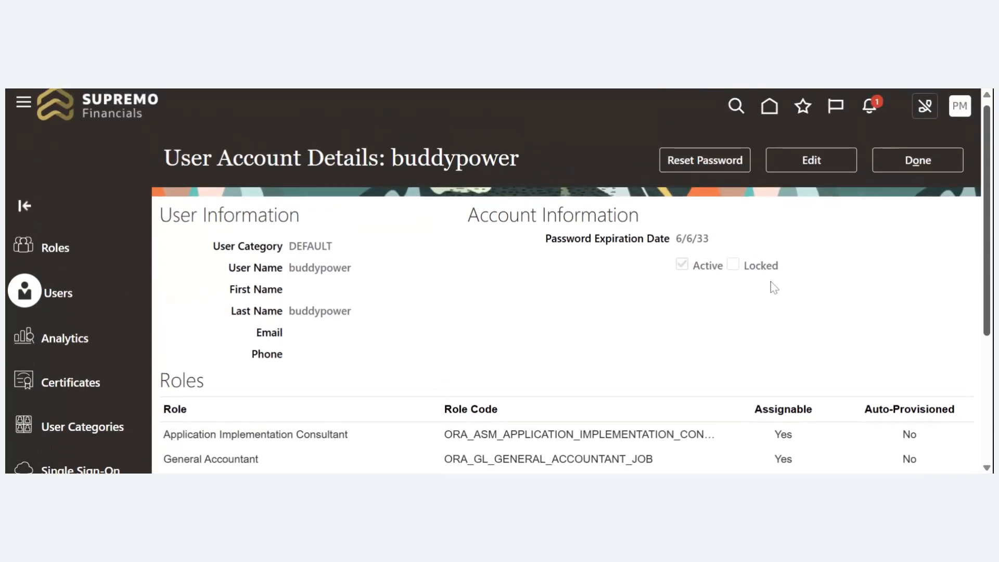
- Reset the buddypower account's password manually, entering and confirming the new password
left_click(679, 162)
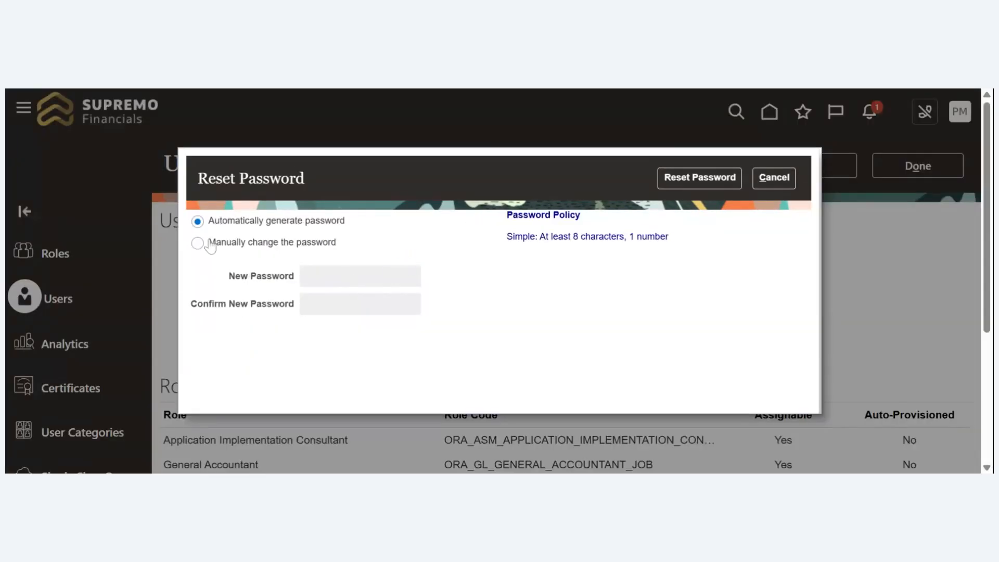
left_click(199, 245)
left_click(367, 276)
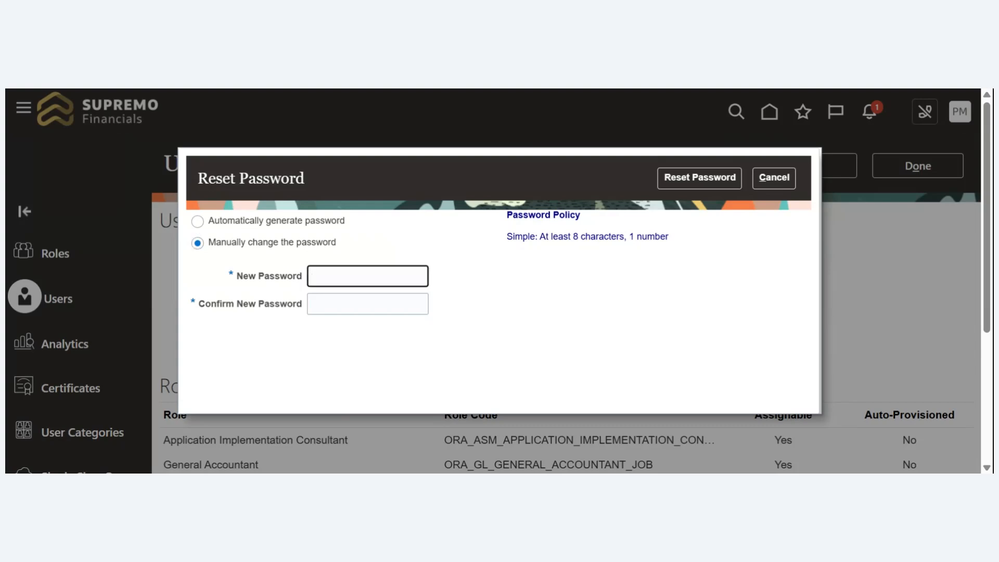
type("••••••••••")
key("Tab")
type("••")
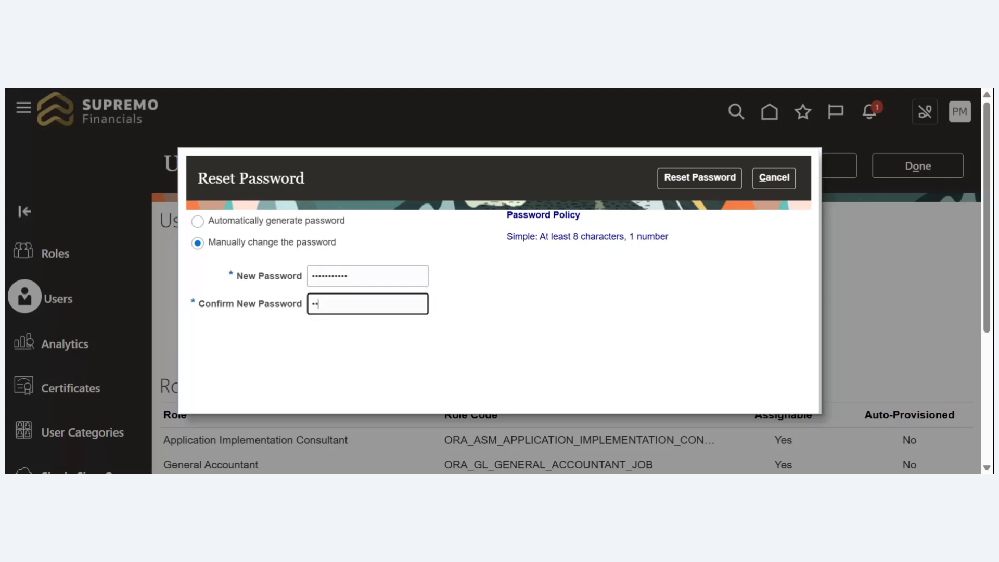
type("••••••••")
left_click(709, 181)
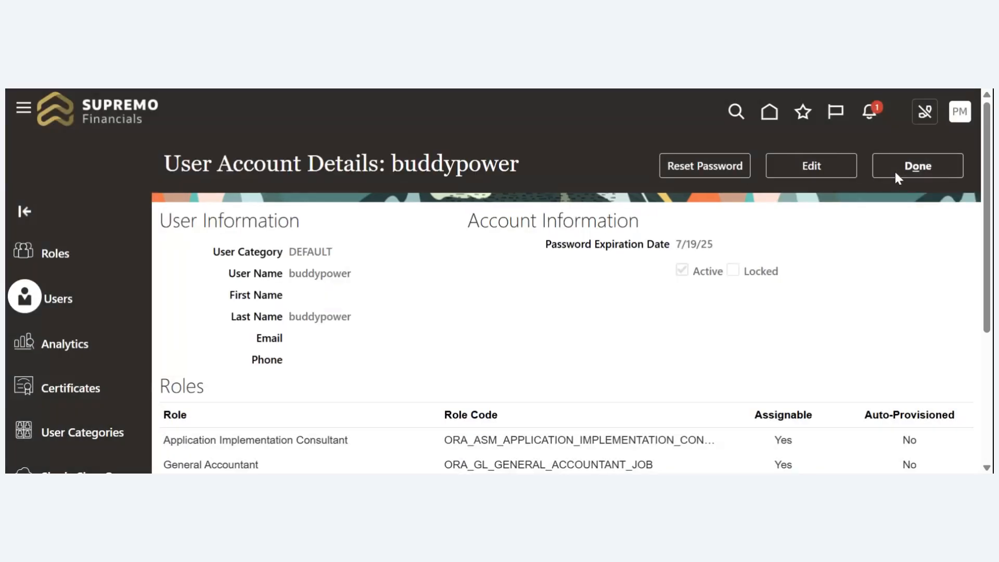
- Close the buddypower account details, sign out of the administrator session, and confirm the logout
left_click(895, 175)
left_click(956, 118)
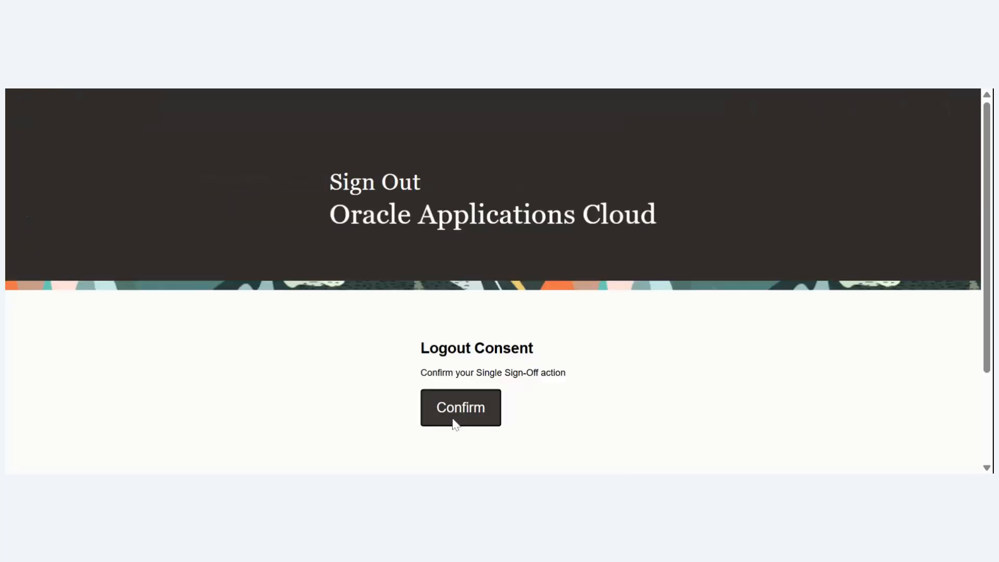
left_click(458, 417)
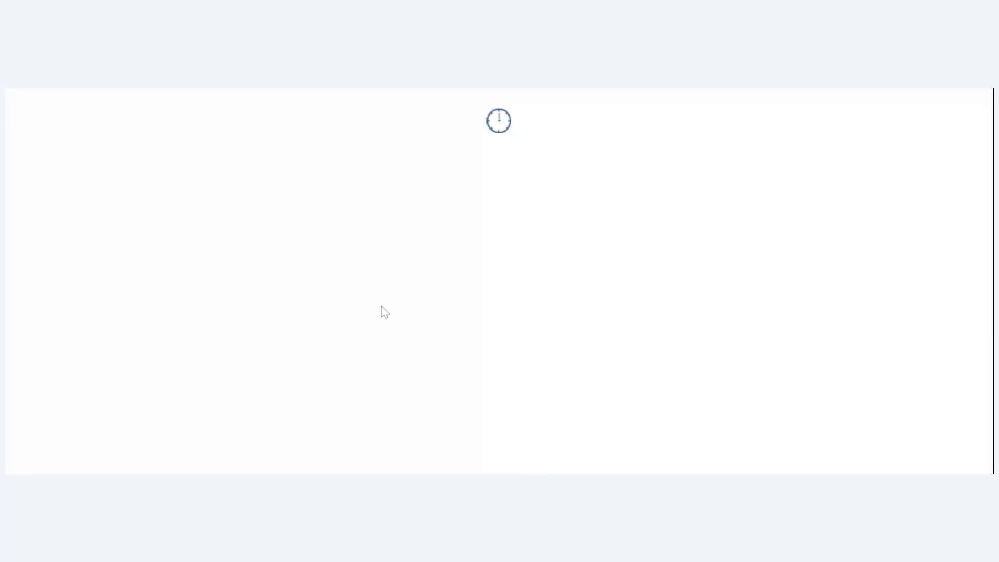
- Sign in to Oracle Applications Cloud with the user ID buddypower and the new account password
type("b")
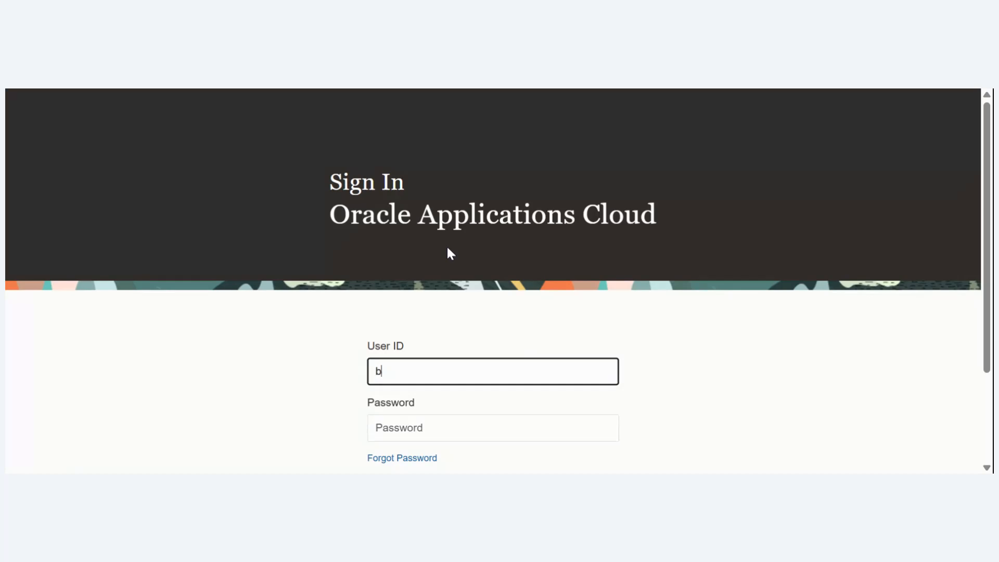
type("uddypower")
key("Tab")
type("••")
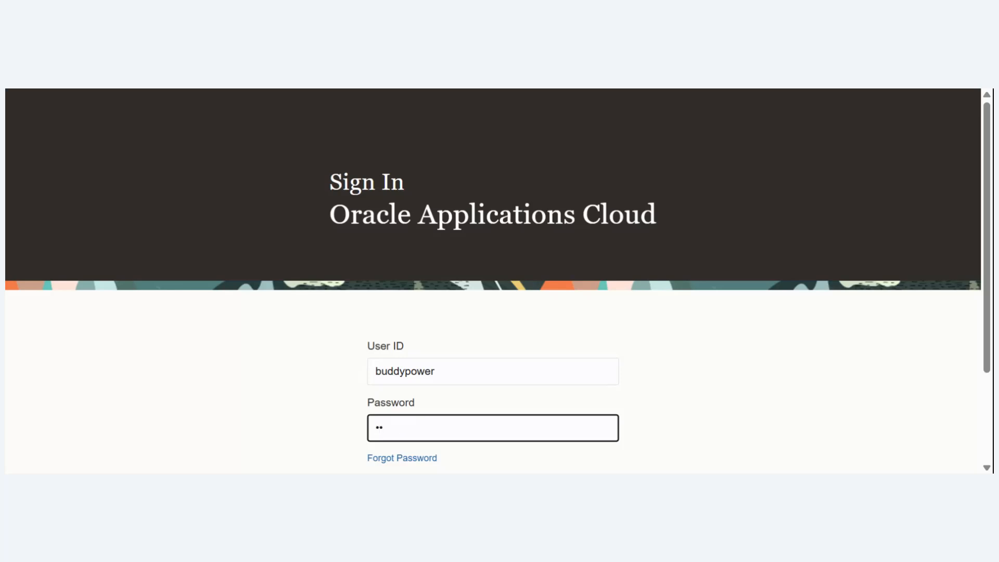
type("•••••••••")
key("Return")
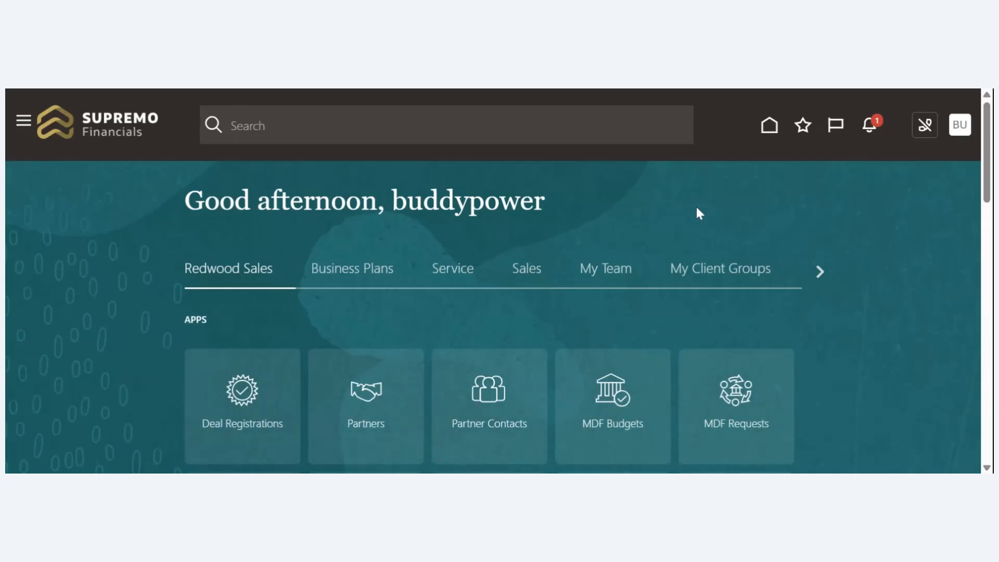
- Find the General Accounting group on the home page and open the General Accounting Dashboard
left_click(821, 272)
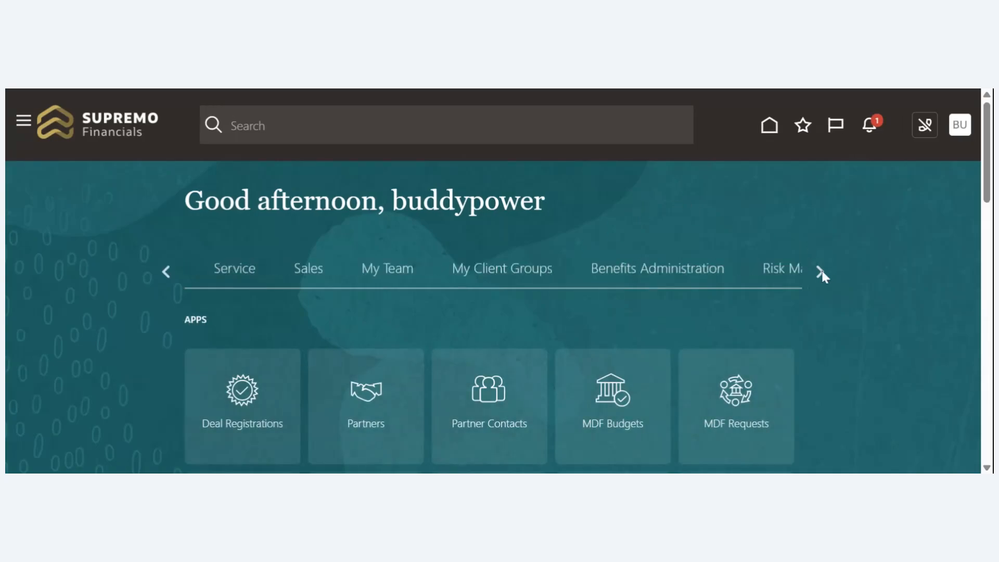
left_click(821, 272)
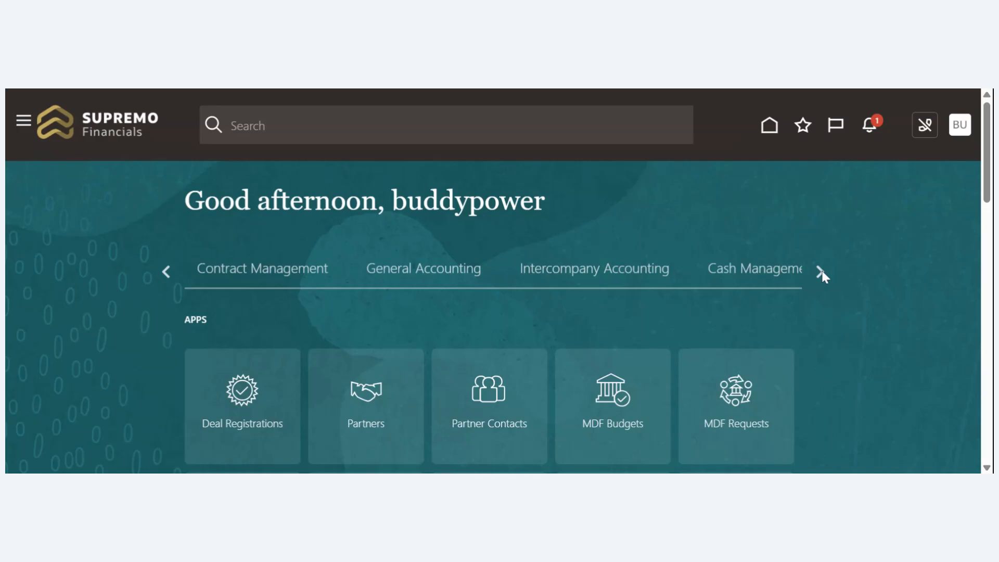
left_click(821, 272)
left_click(395, 278)
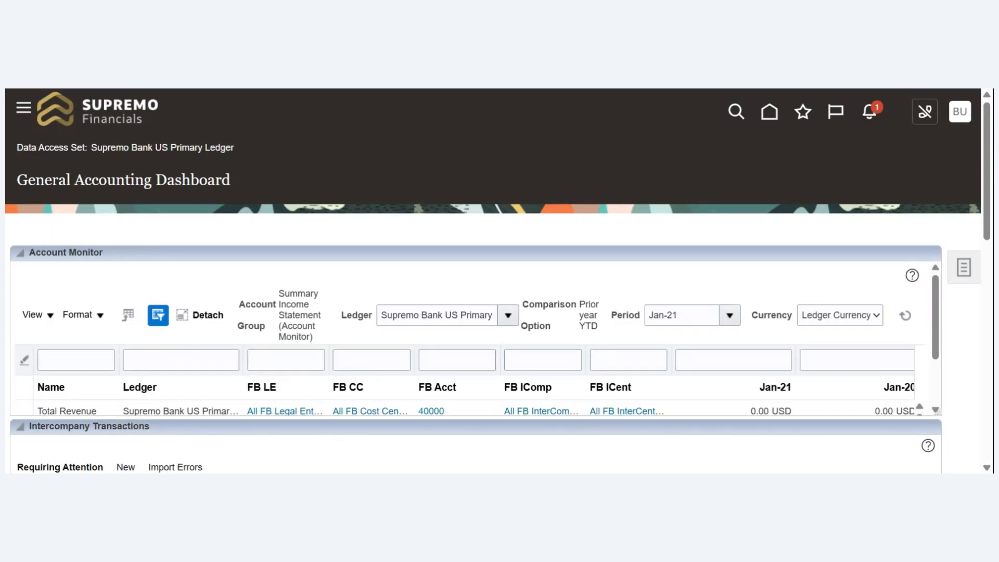
- Examine the dashboard's data access set and its Account Monitor, Intercompany Transactions and Close Status sections
left_click_drag(91, 147, 243, 156)
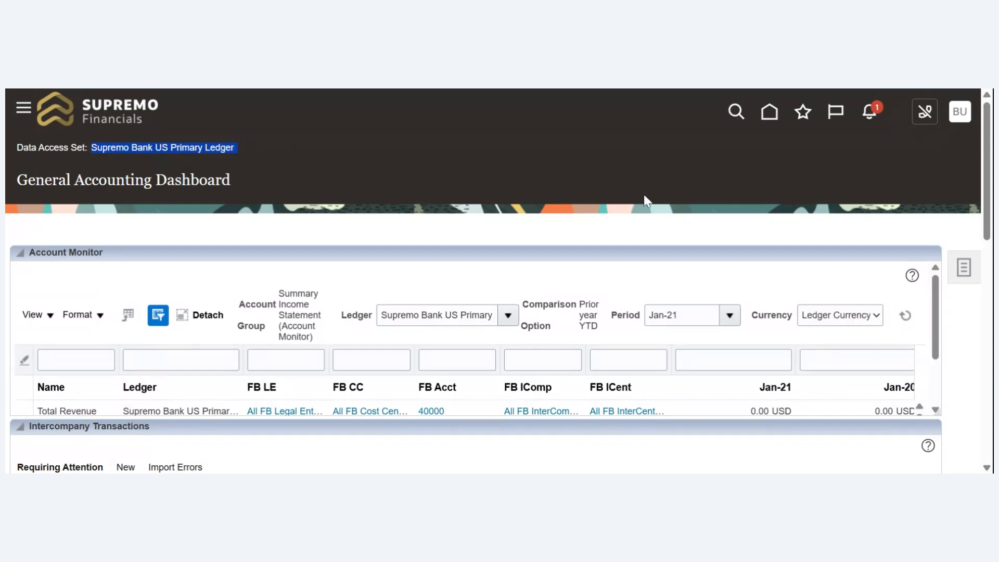
scroll(967, 242, "down", 3)
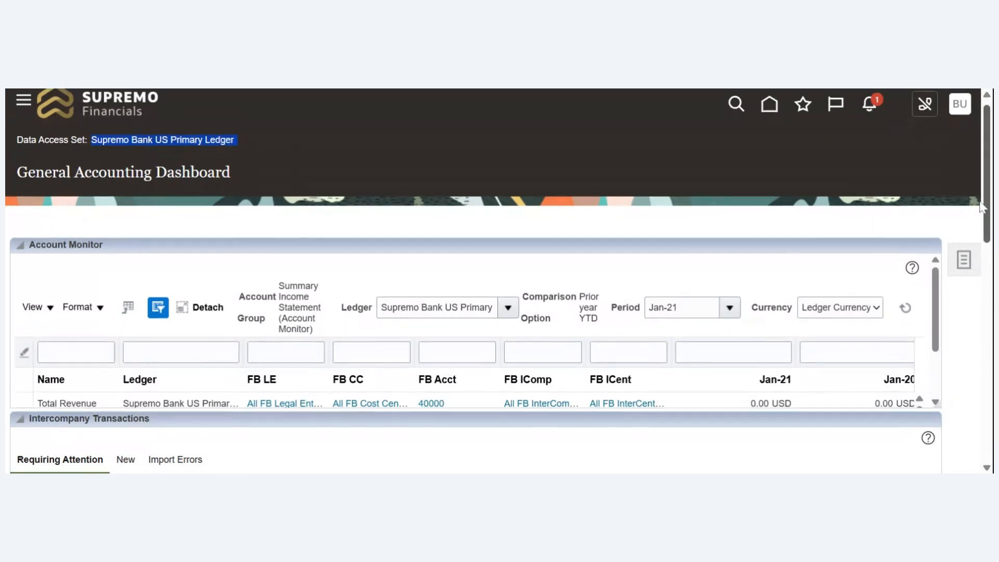
scroll(964, 237, "down", 1)
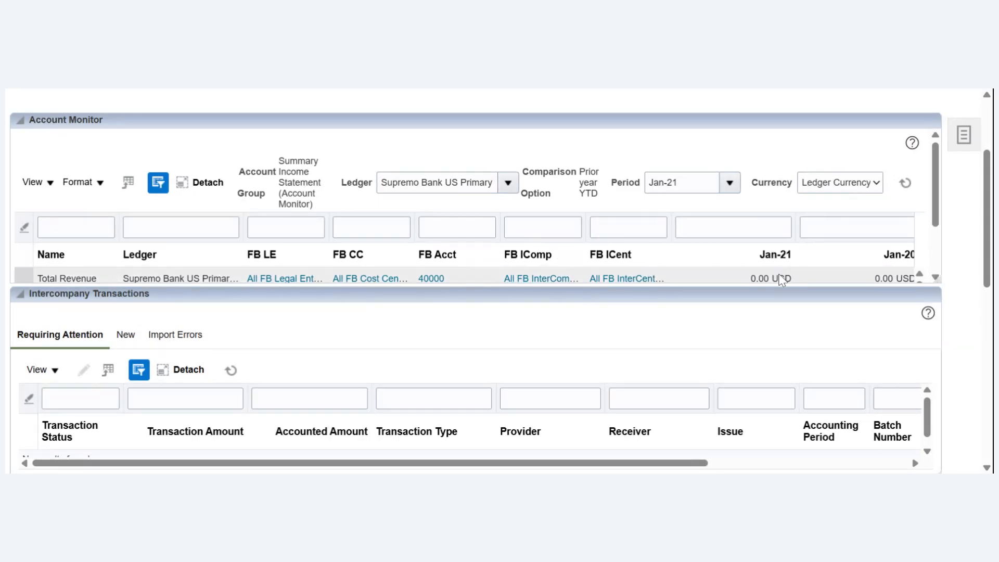
left_click(865, 279)
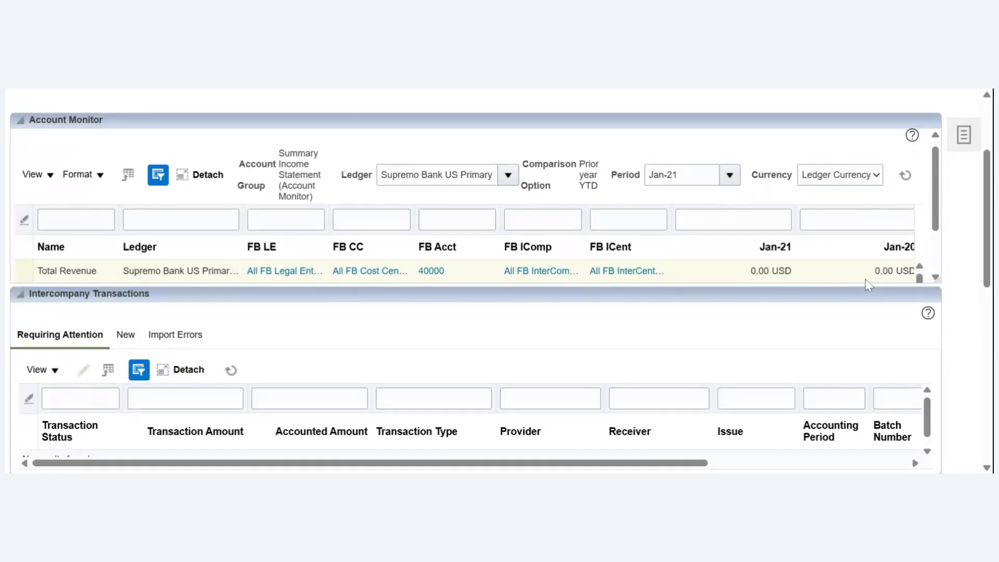
left_click(859, 220)
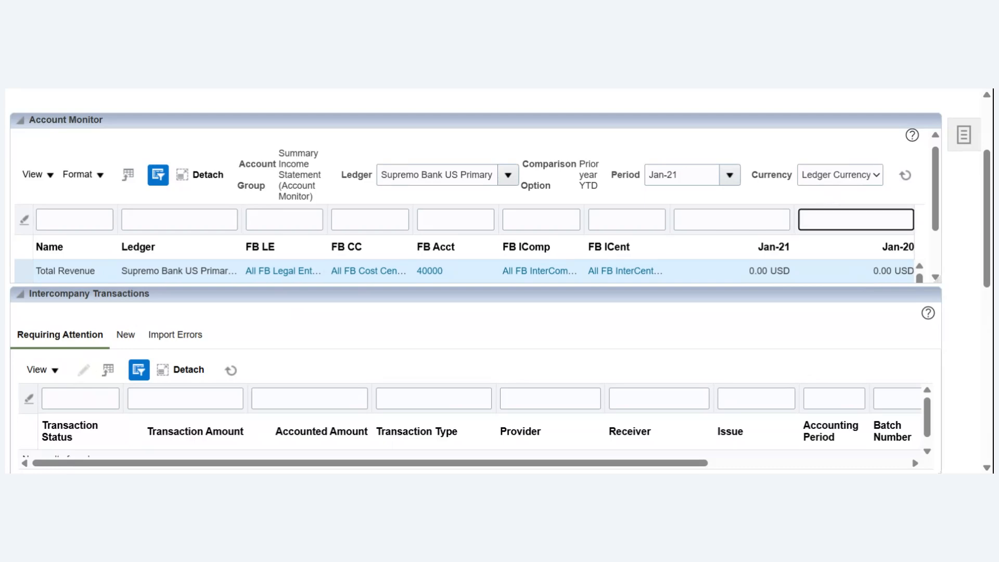
key("Tab")
key("Tab")
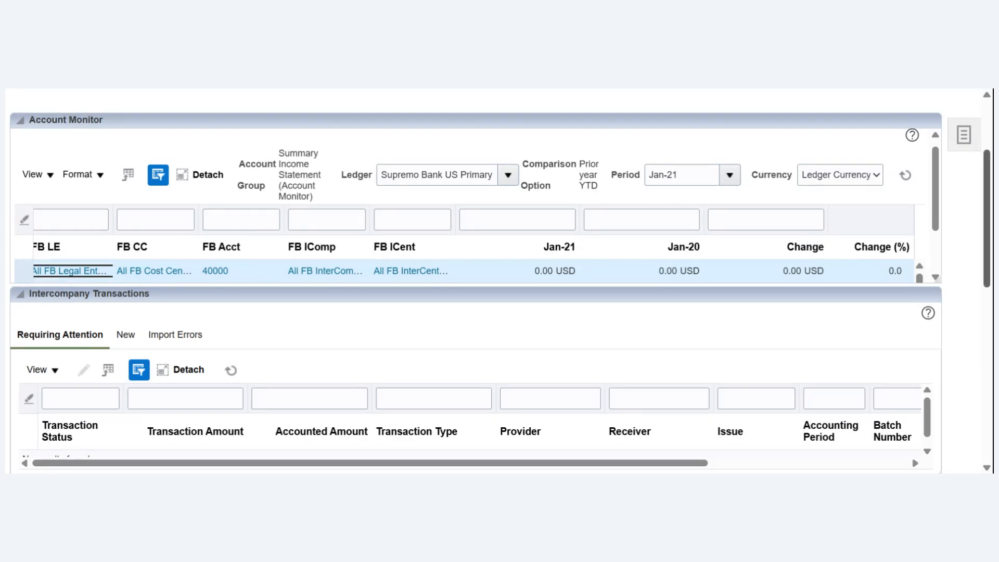
left_click_drag(987, 223, 944, 439)
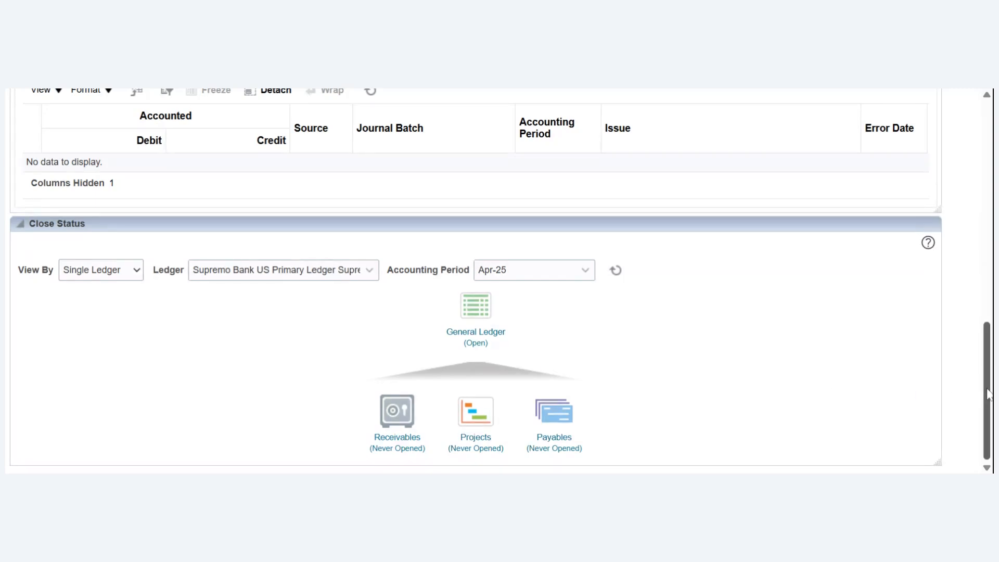
left_click_drag(987, 406, 957, 418)
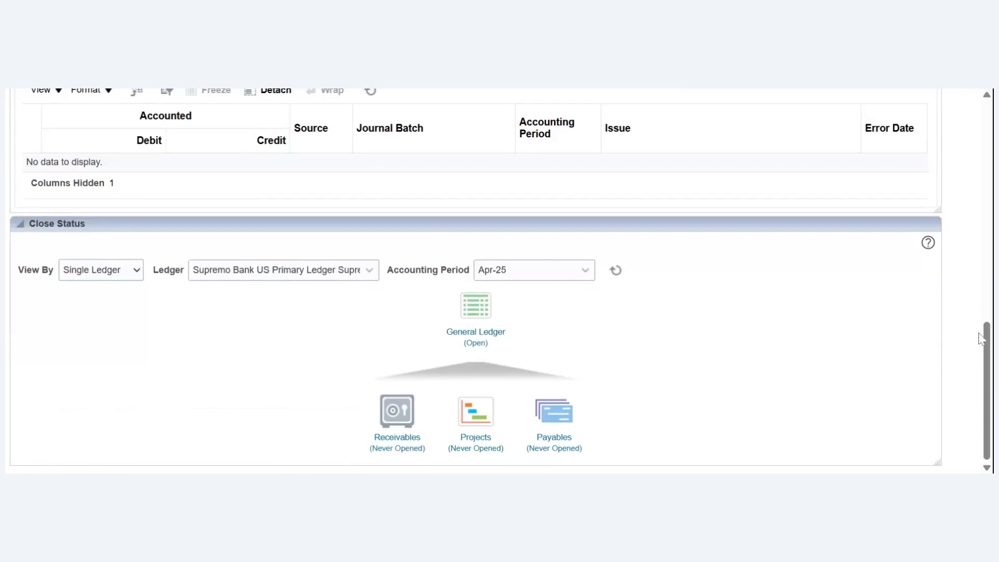
left_click_drag(988, 356, 988, 150)
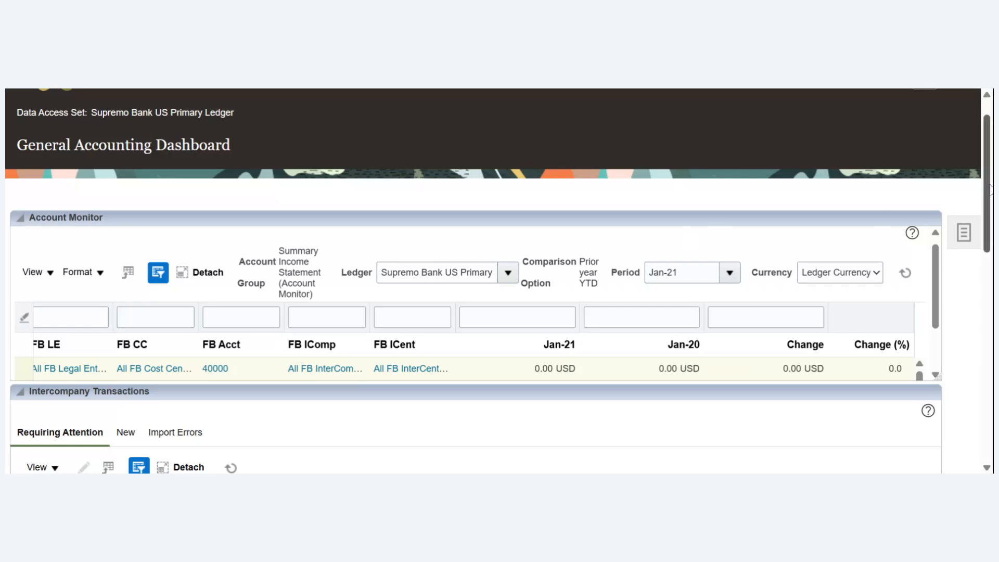
- Open Inquire on Detail Balances from the dashboard's inquiry and reporting tasks
left_click(964, 234)
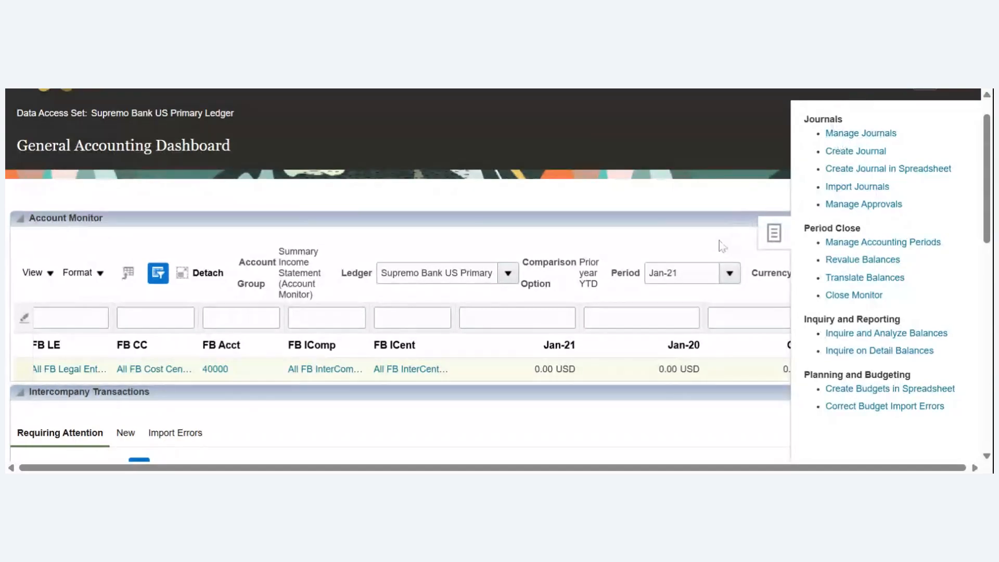
left_click(883, 354)
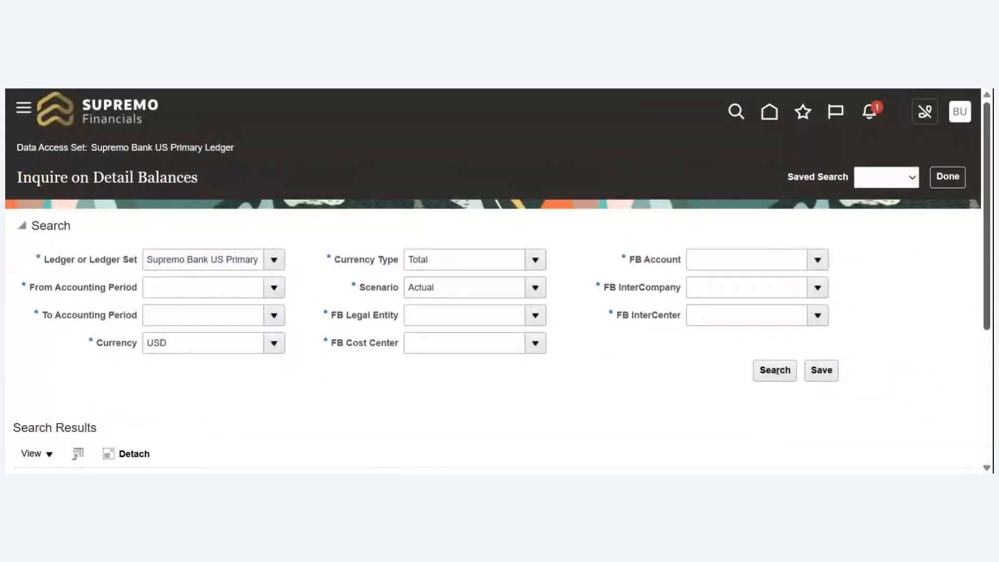
scroll(739, 228, "down", 1)
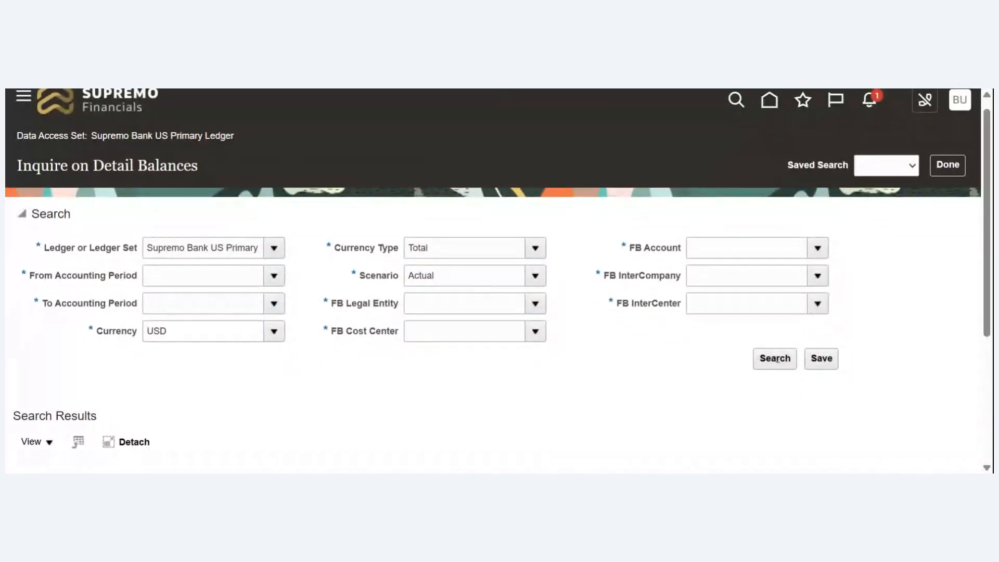
- Set the balance search's accounting period range from Jan-25 to Apr-25
left_click(275, 280)
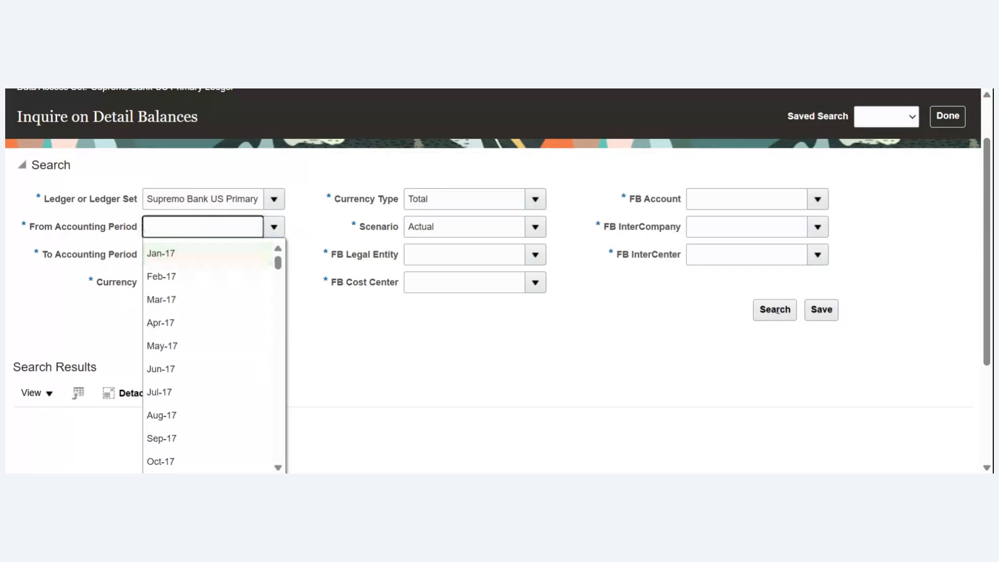
type("Jan-25")
key("Tab")
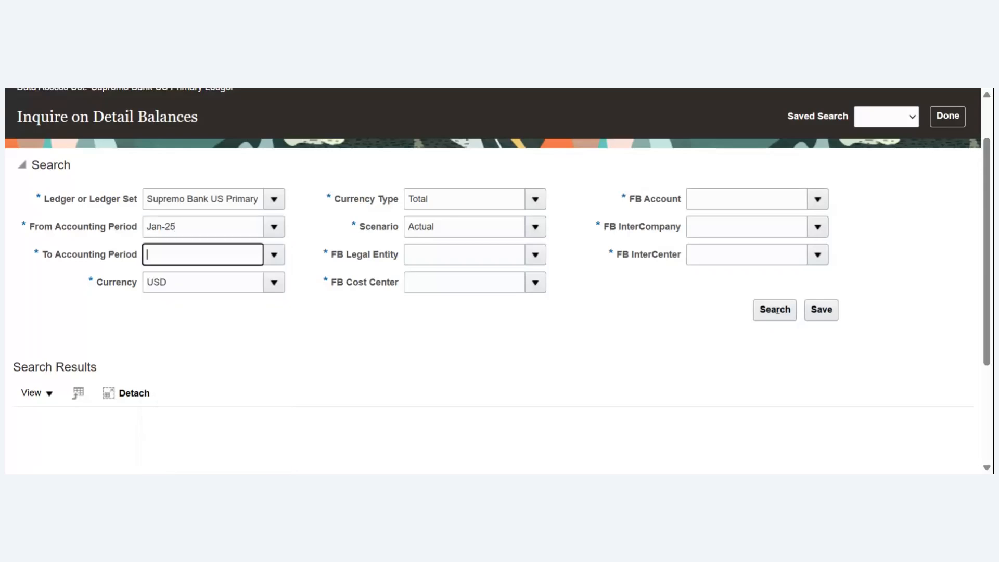
left_click(274, 256)
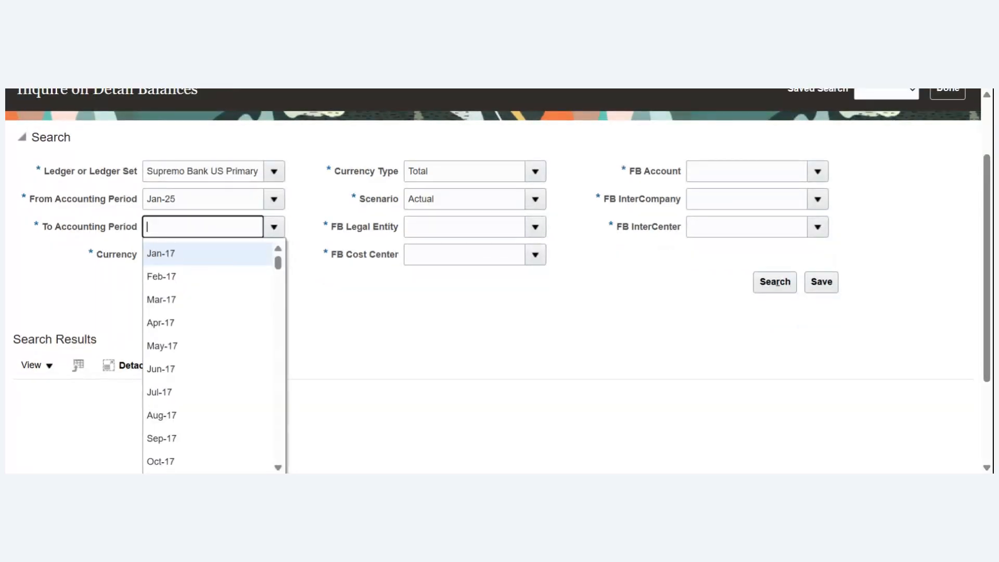
type("Apr")
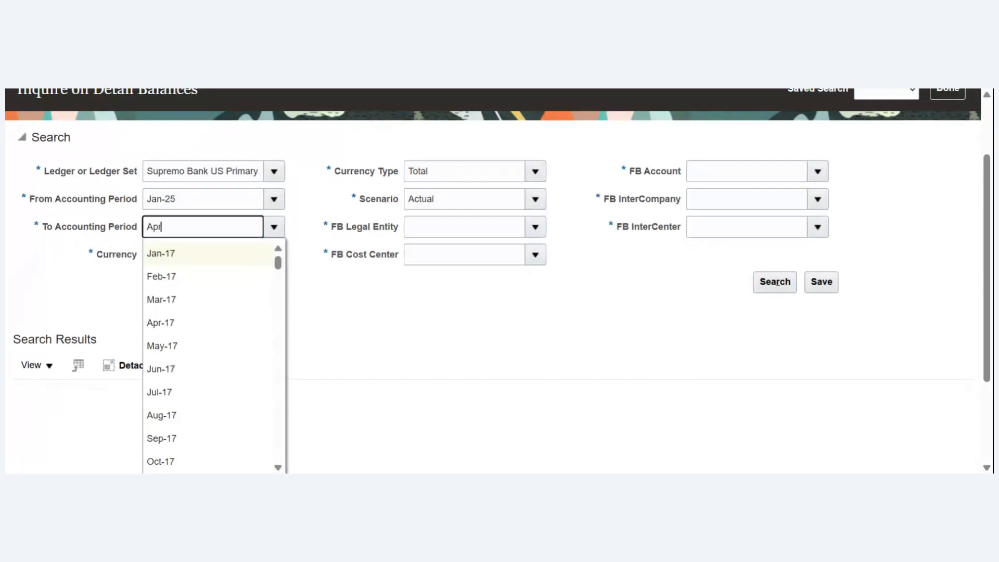
type("-25")
key("Tab")
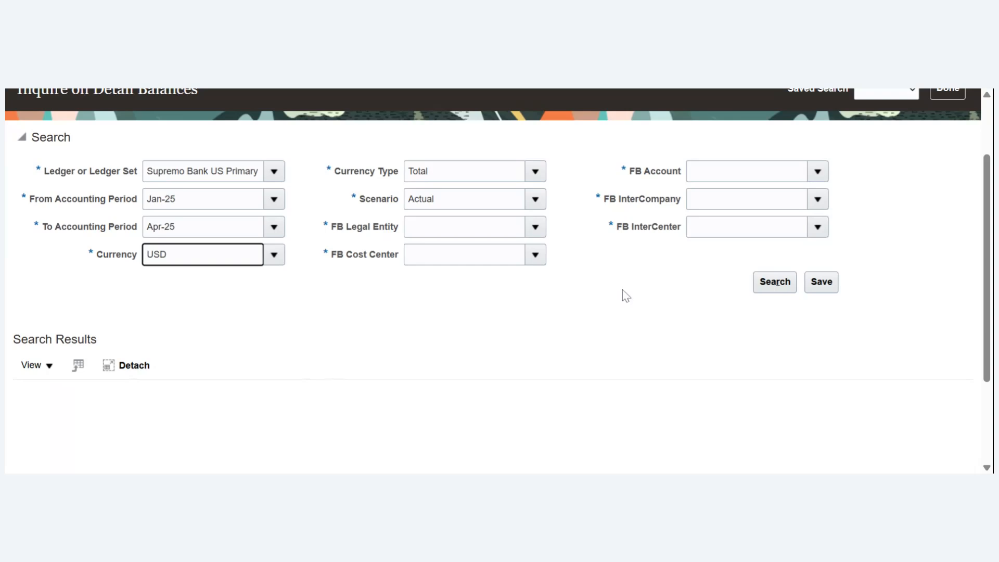
- Set FB Legal Entity, FB Cost Center, FB Account, FB InterCompany and FB InterCenter each to include all their values
left_click(535, 229)
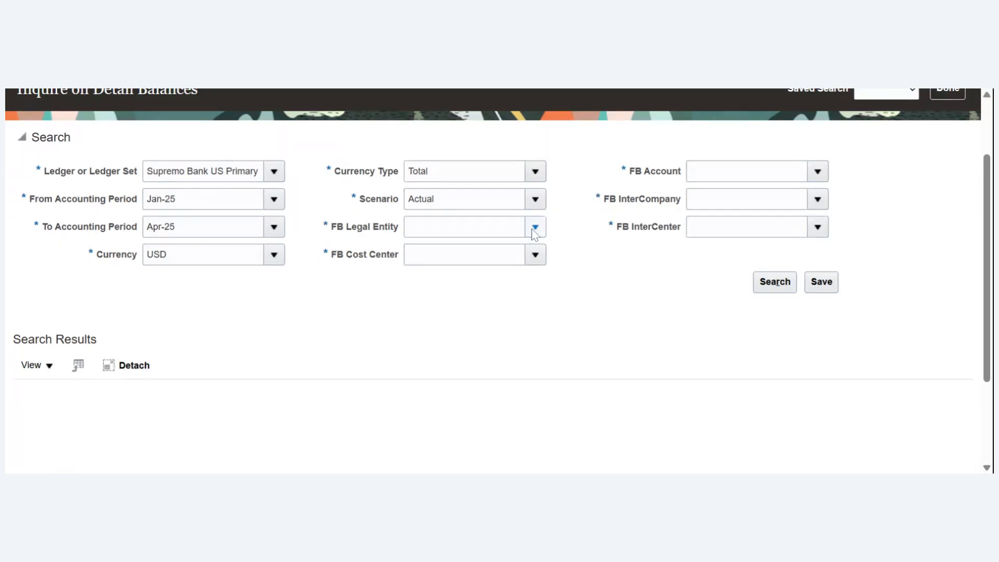
left_click(446, 277)
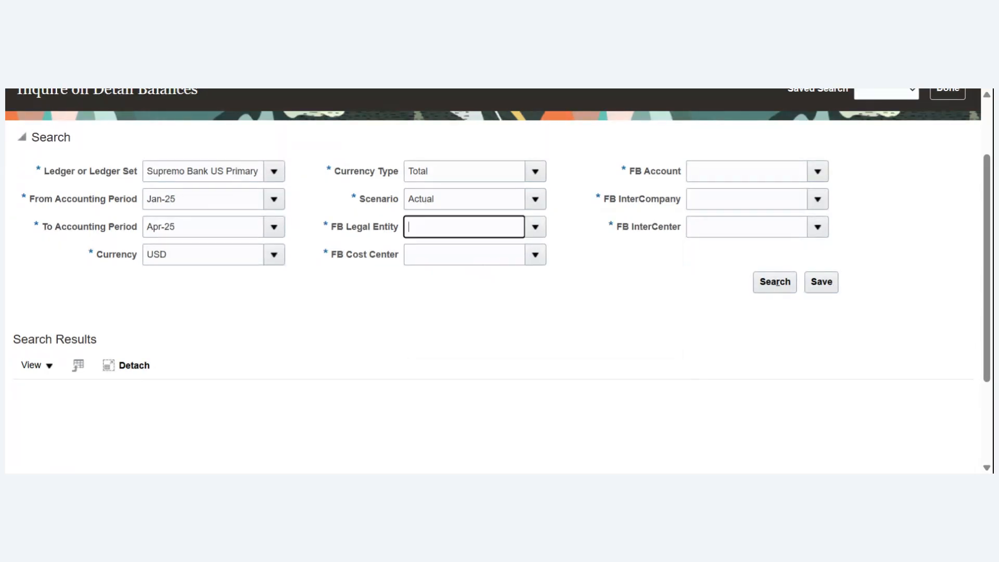
left_click(535, 255)
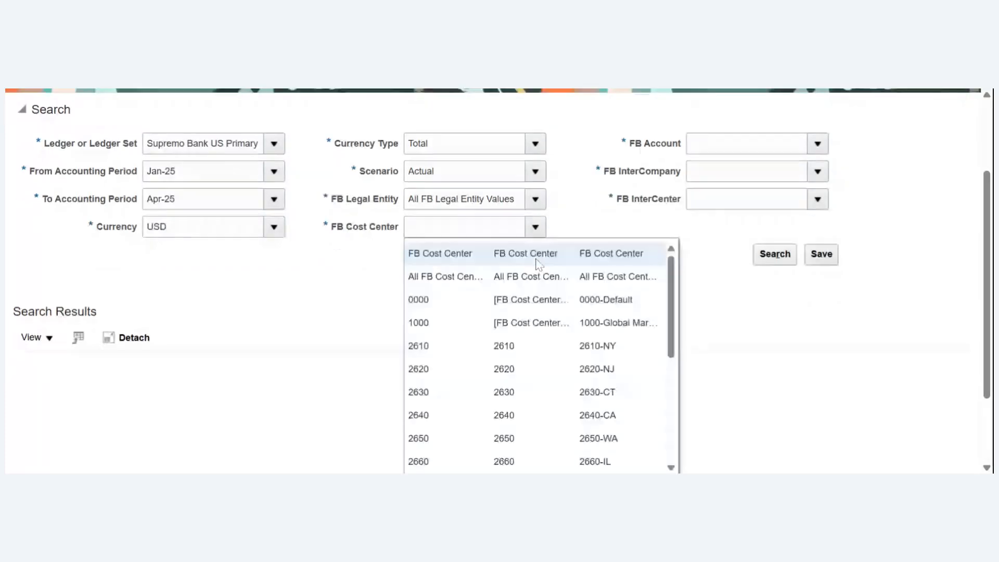
left_click(446, 274)
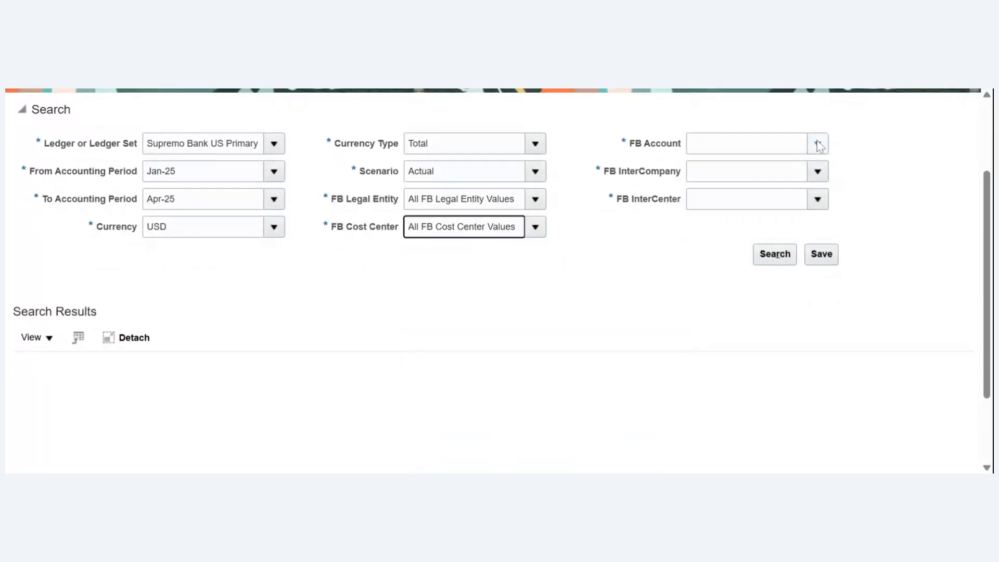
left_click(819, 146)
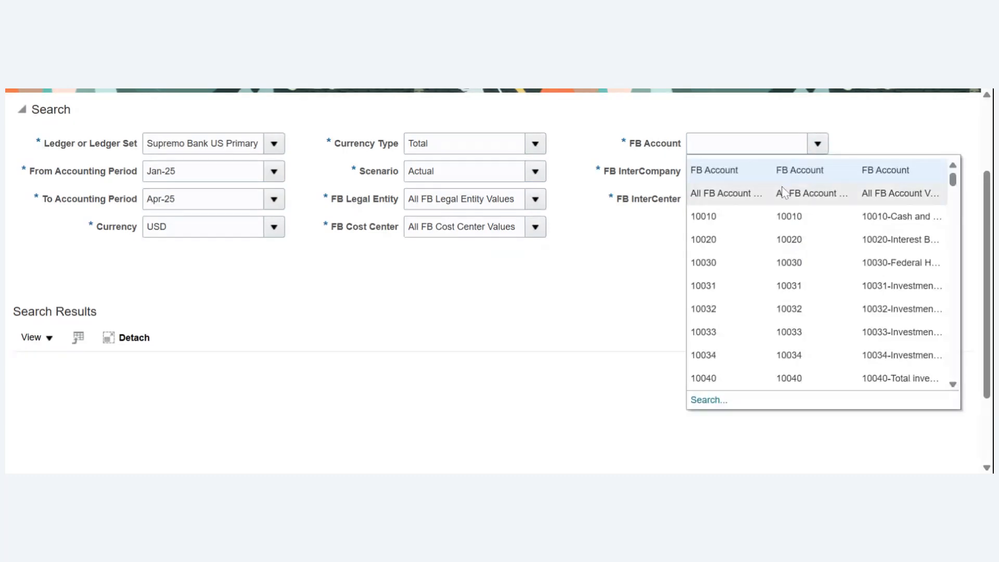
left_click(776, 193)
left_click(817, 172)
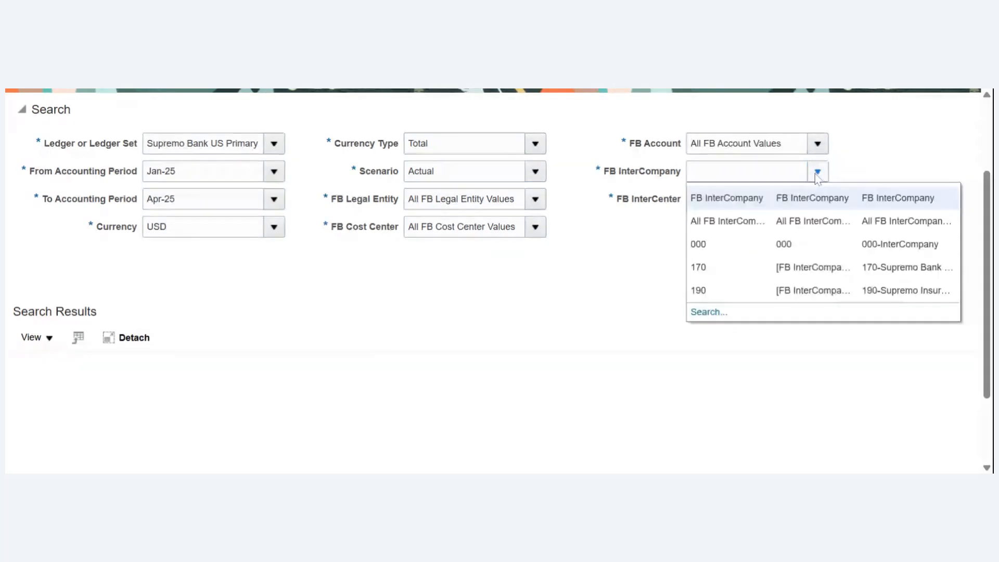
left_click(778, 221)
left_click(818, 200)
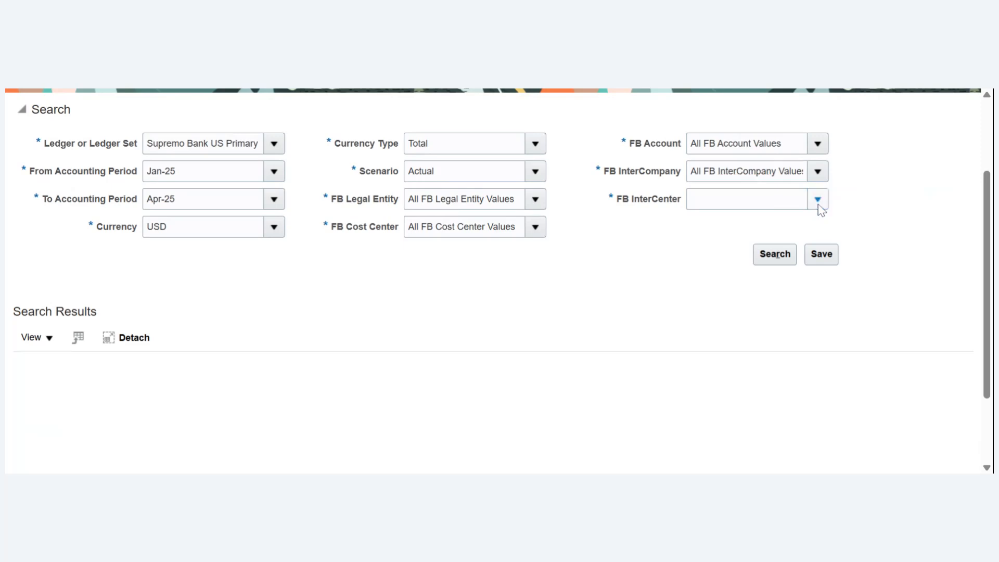
left_click(775, 253)
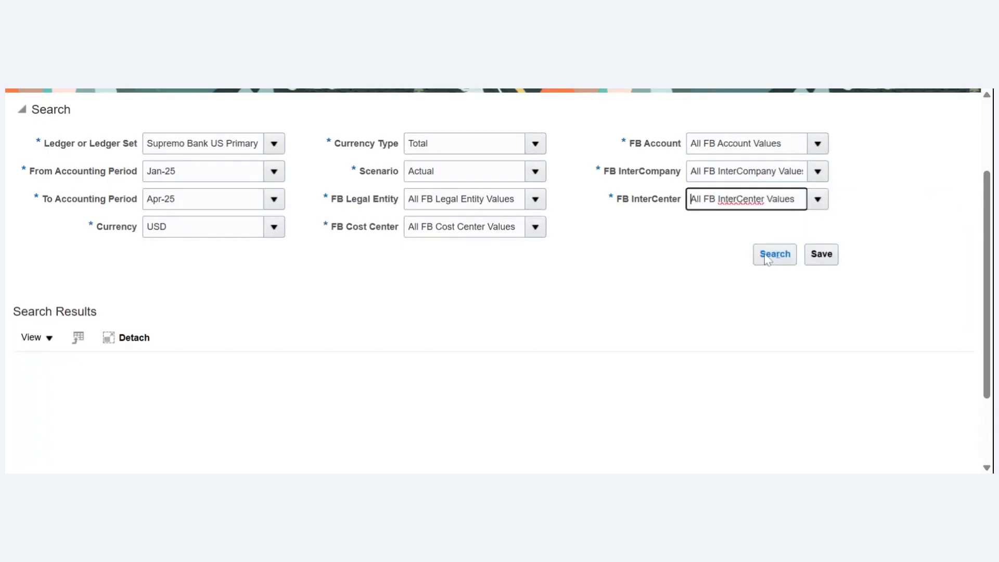
- Run the detail balances search and review the beginning balances, period activity and ending balances by account
left_click(764, 259)
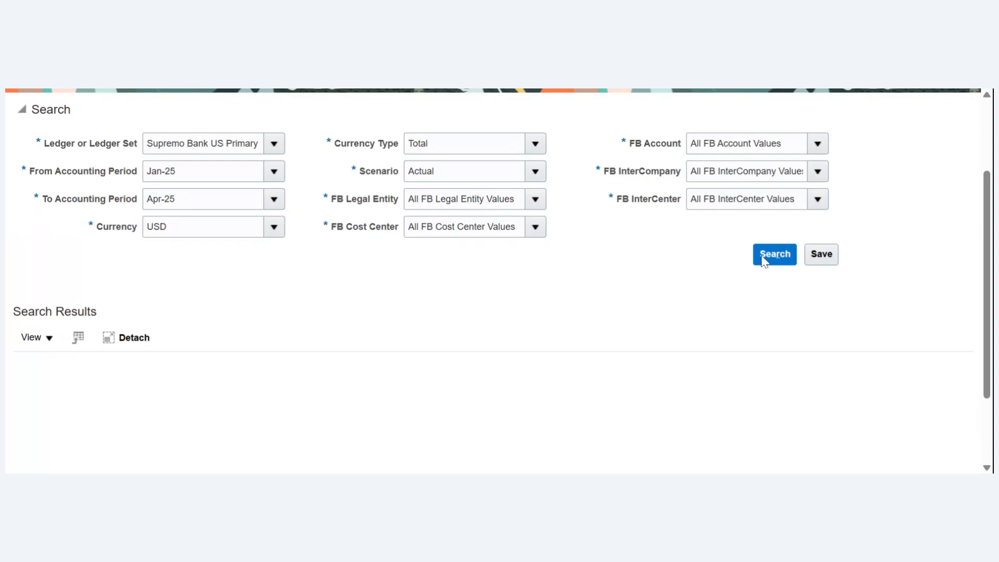
mouse_move(986, 270)
left_mouse_down()
mouse_move(987, 333)
mouse_move(988, 255)
left_mouse_up()
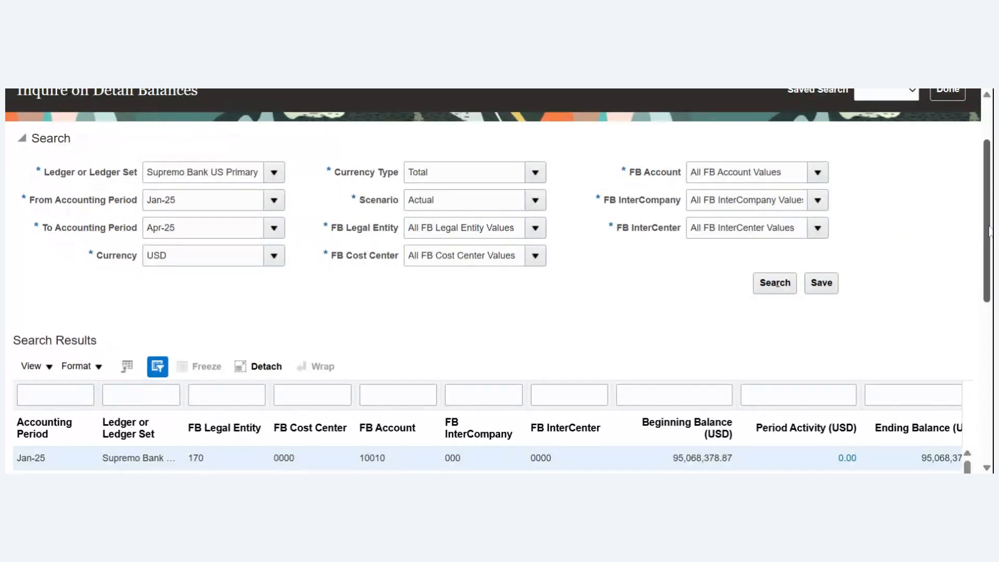
left_click_drag(988, 231, 982, 329)
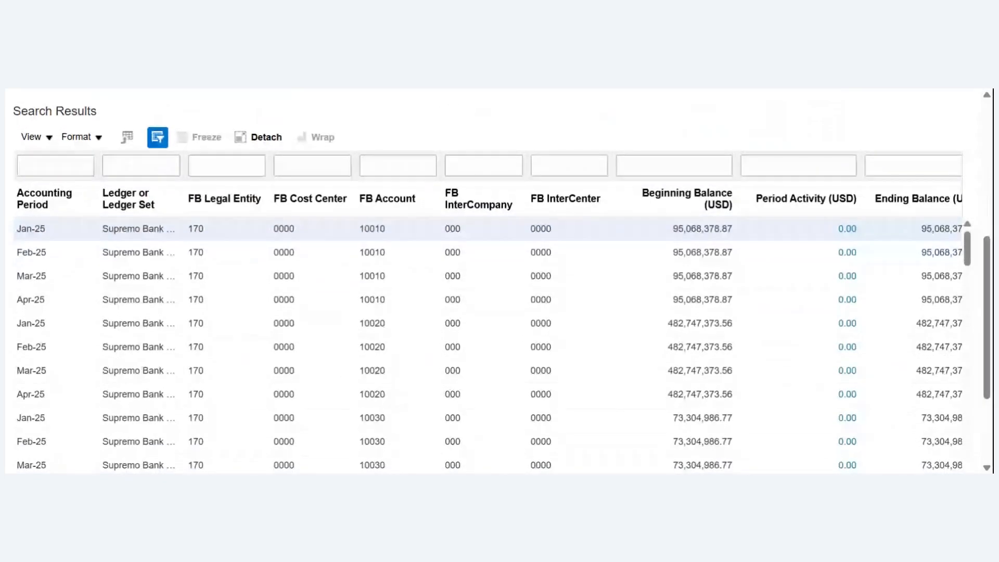
scroll(968, 394, "down", 3)
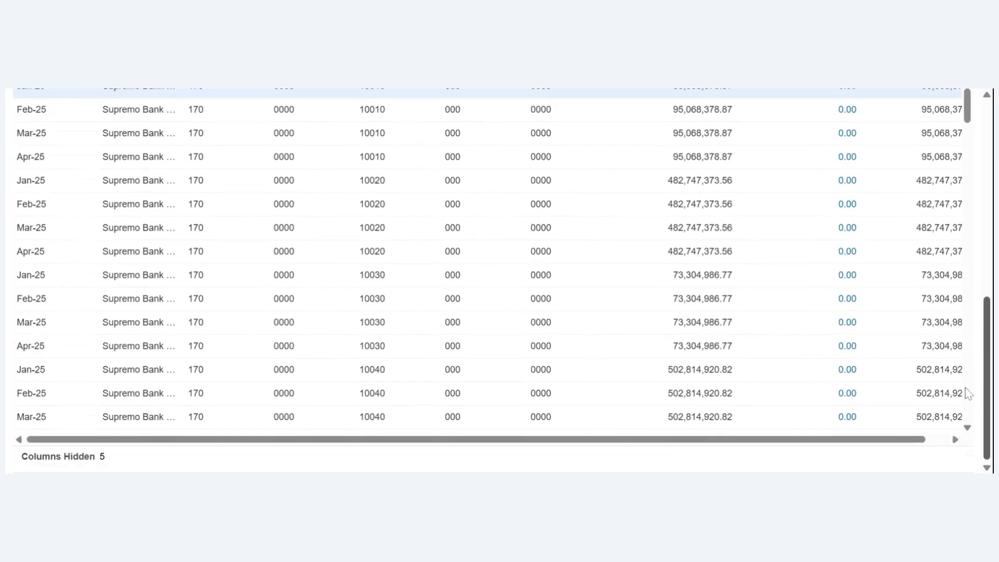
- Examine the monthly beginning balances, period activity and ending balances across the FB accounts in the search results
scroll(968, 394, "up", 3)
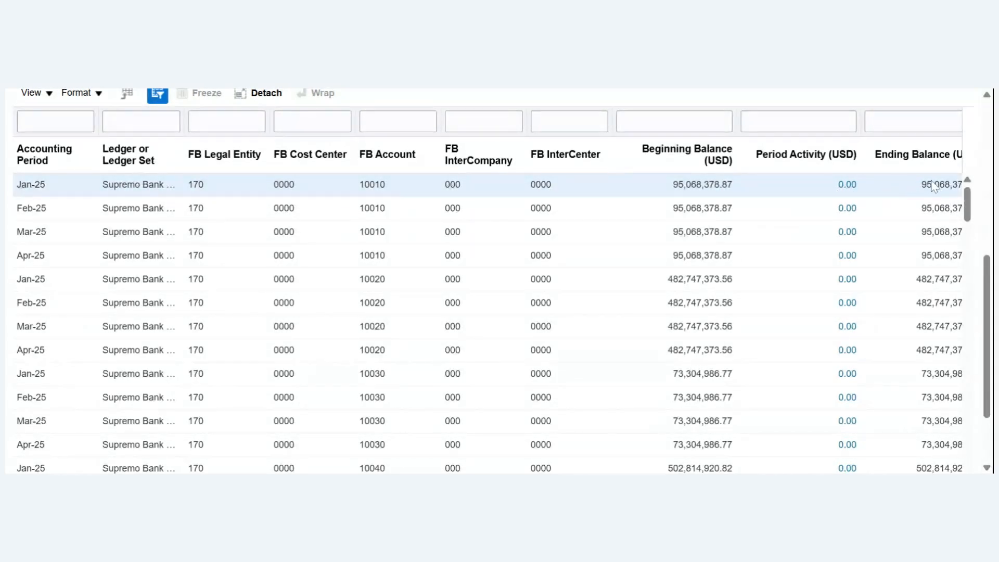
mouse_move(983, 295)
left_mouse_down()
mouse_move(983, 327)
mouse_move(982, 310)
left_mouse_up()
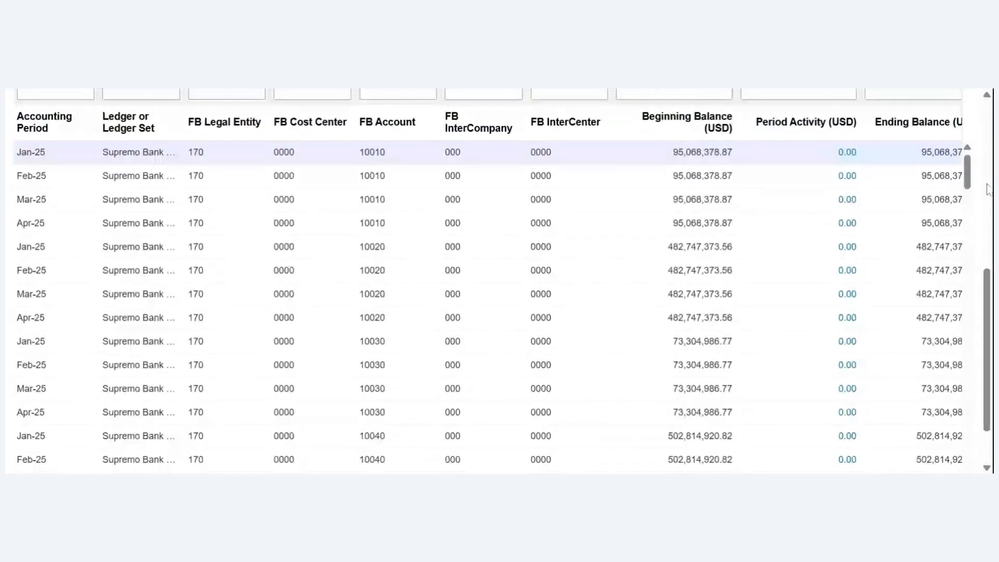
left_click_drag(973, 180, 957, 298)
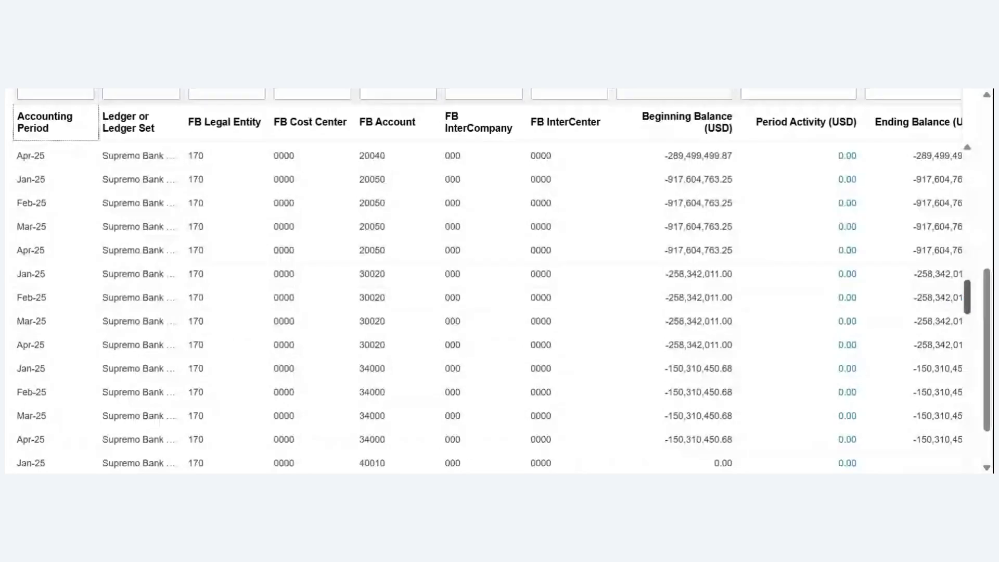
left_click_drag(967, 297, 979, 218)
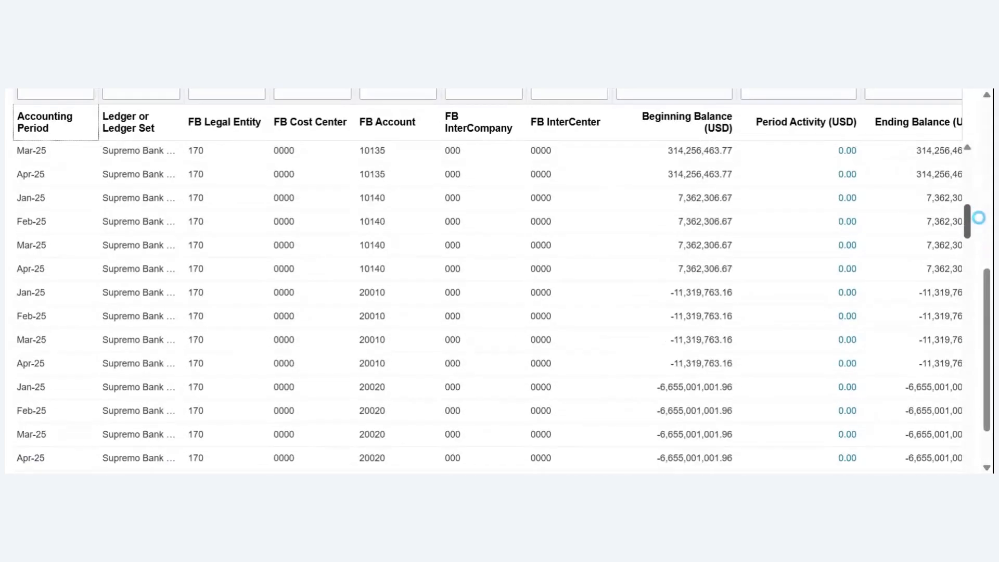
- Set the balance search's From Accounting Period to Jan-17, then finish the inquiry and return to the General Accounting Dashboard
left_click_drag(988, 289, 987, 104)
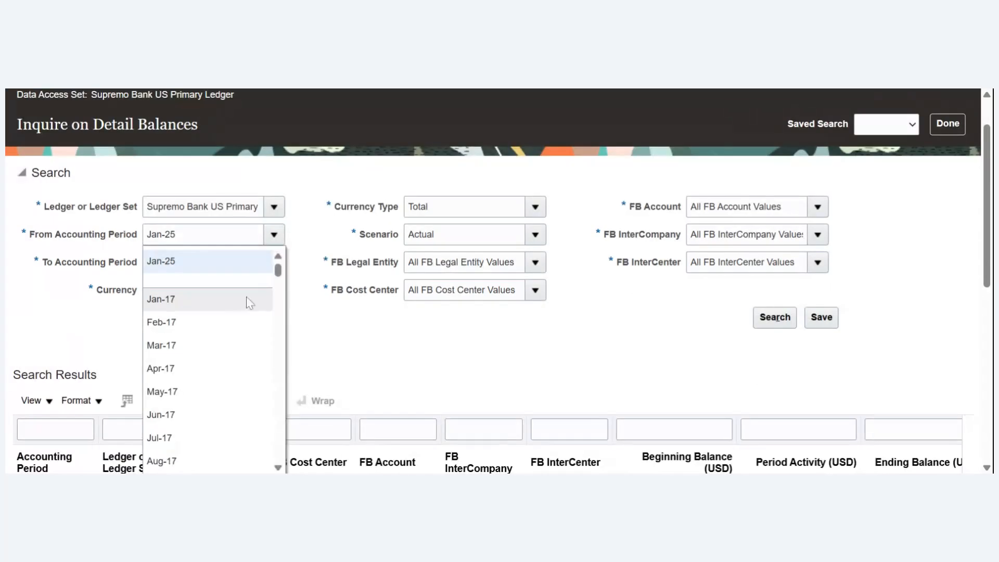
left_click(222, 304)
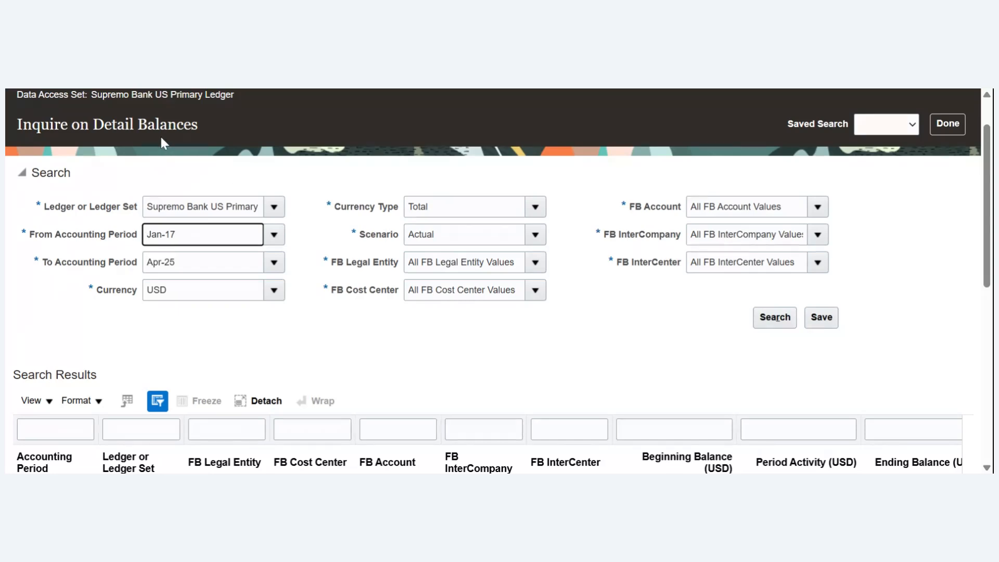
left_click(955, 132)
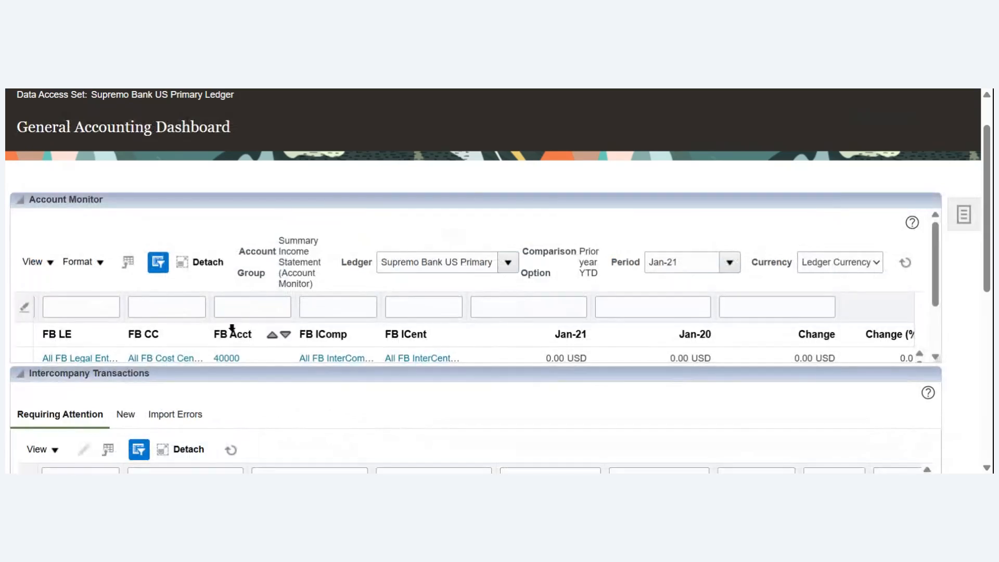
left_click(49, 266)
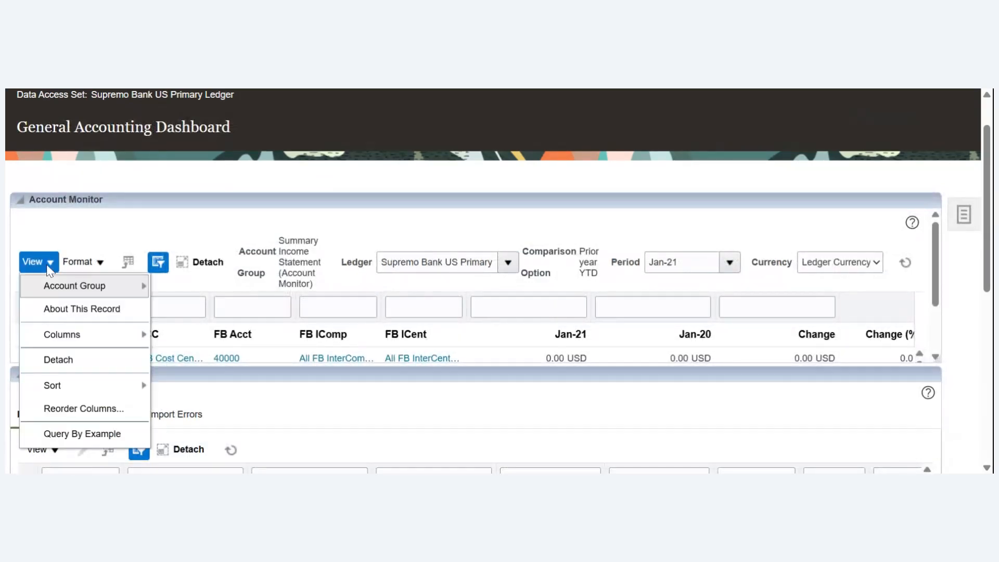
mouse_move(109, 289)
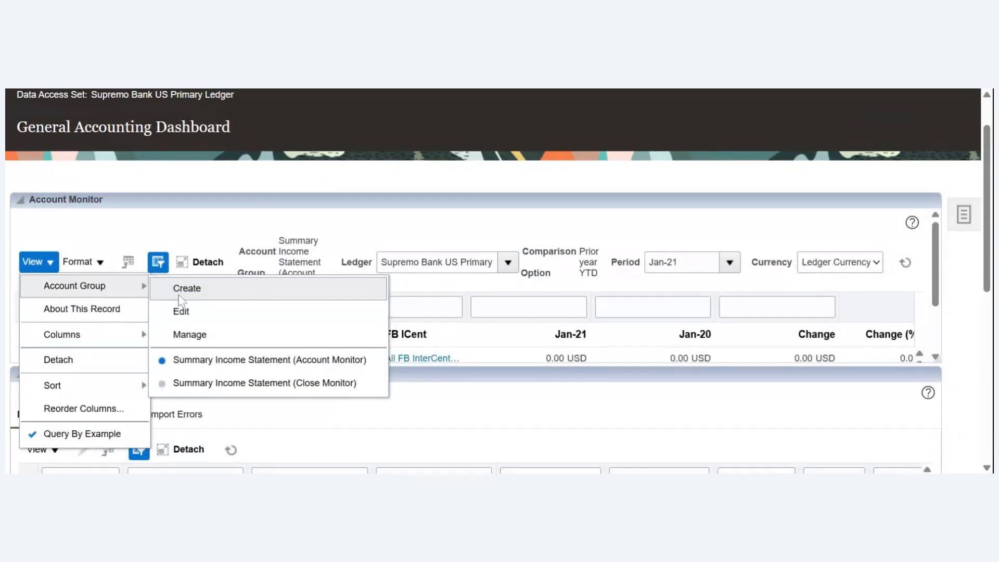
left_click(183, 289)
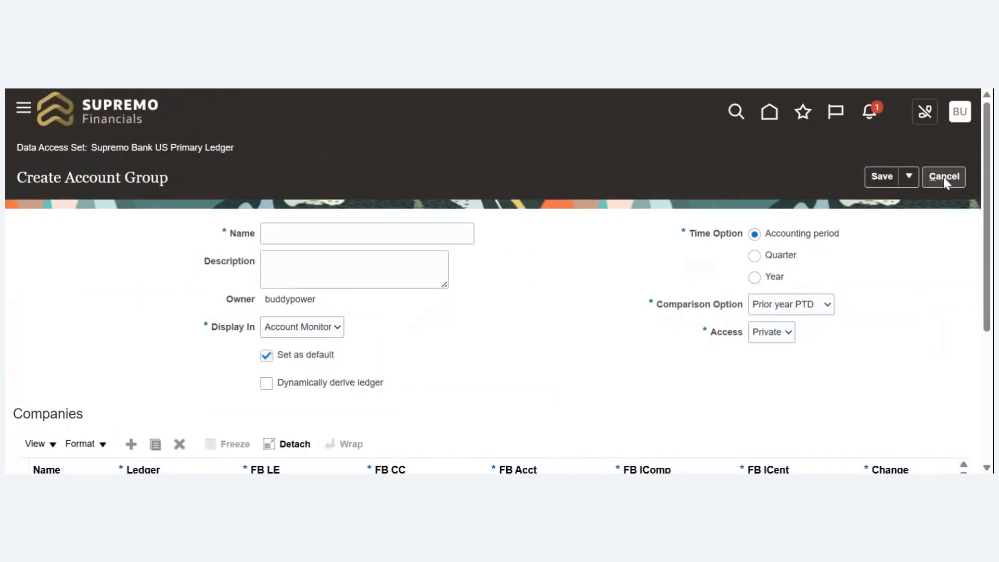
left_click(944, 177)
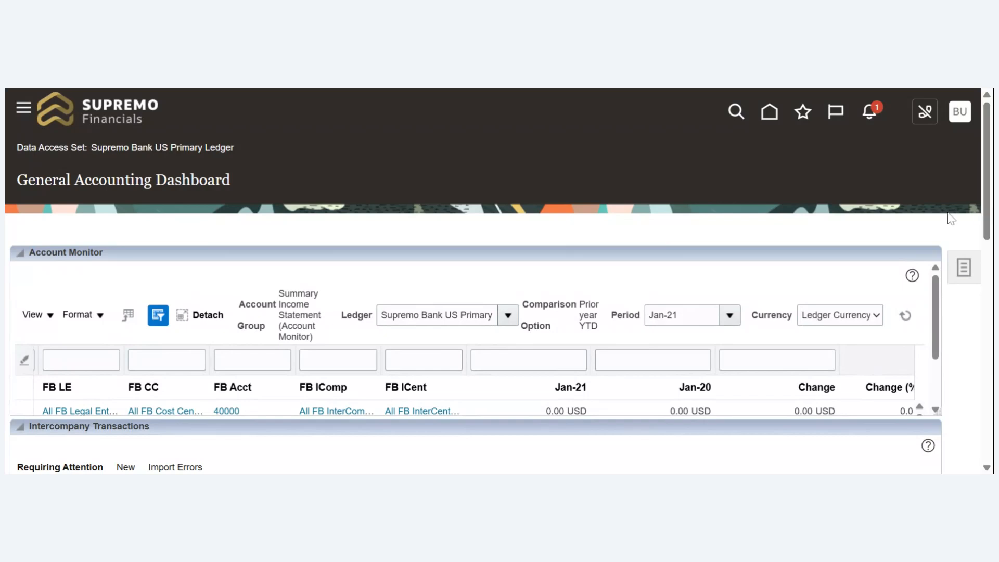
left_click(59, 412)
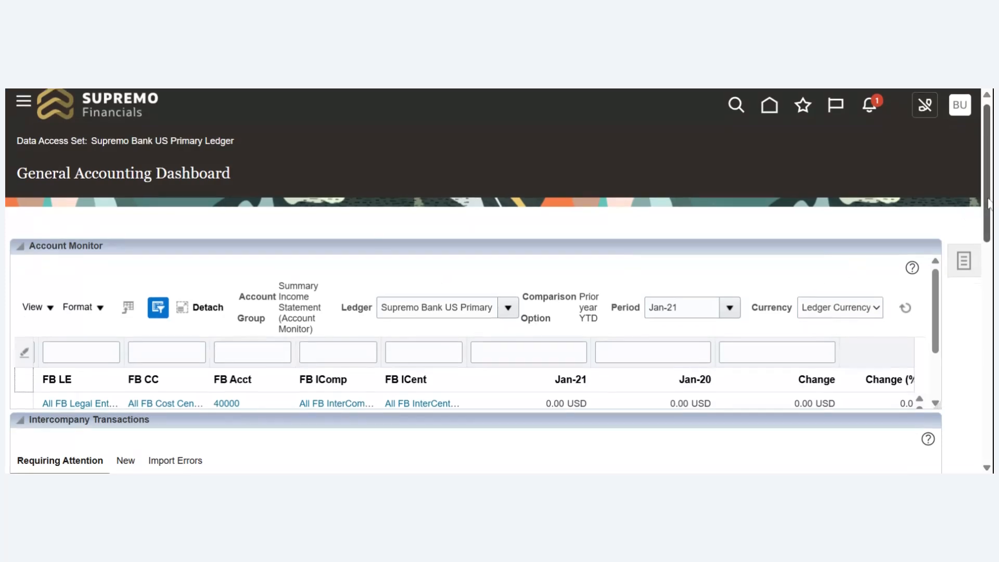
- Start a new account group from the Account Monitor and name it ABV
scroll(239, 346, "down", 2)
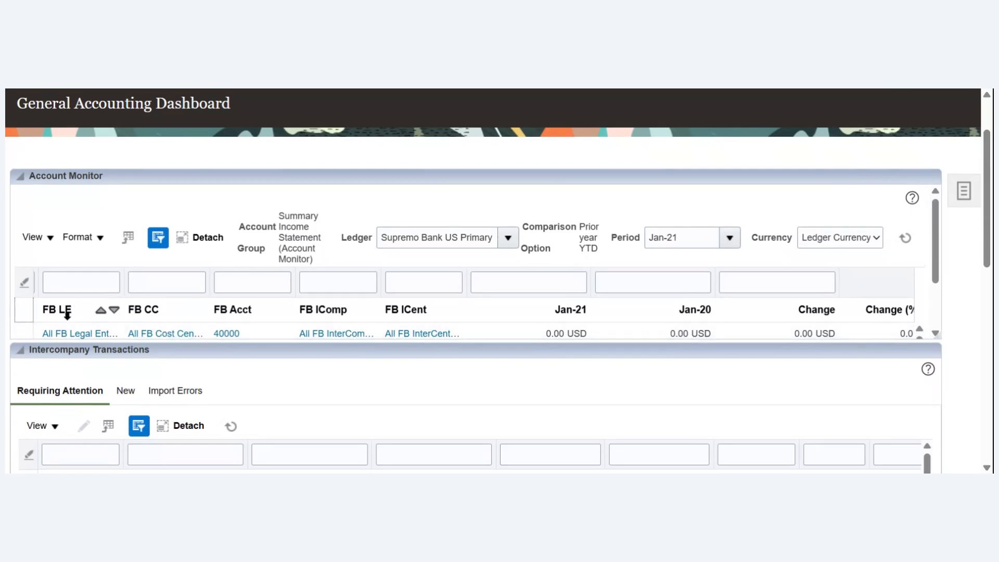
left_click(45, 238)
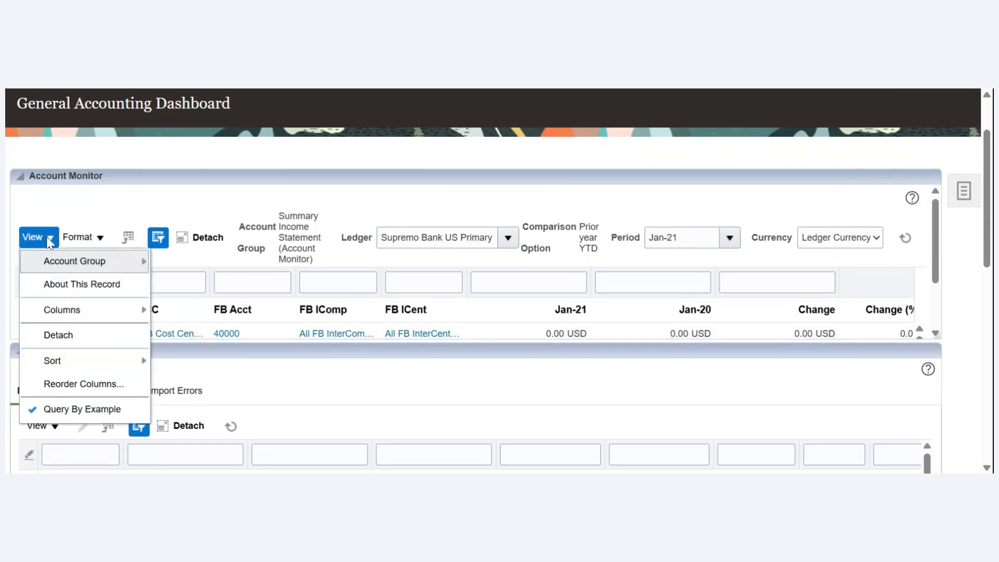
mouse_move(102, 263)
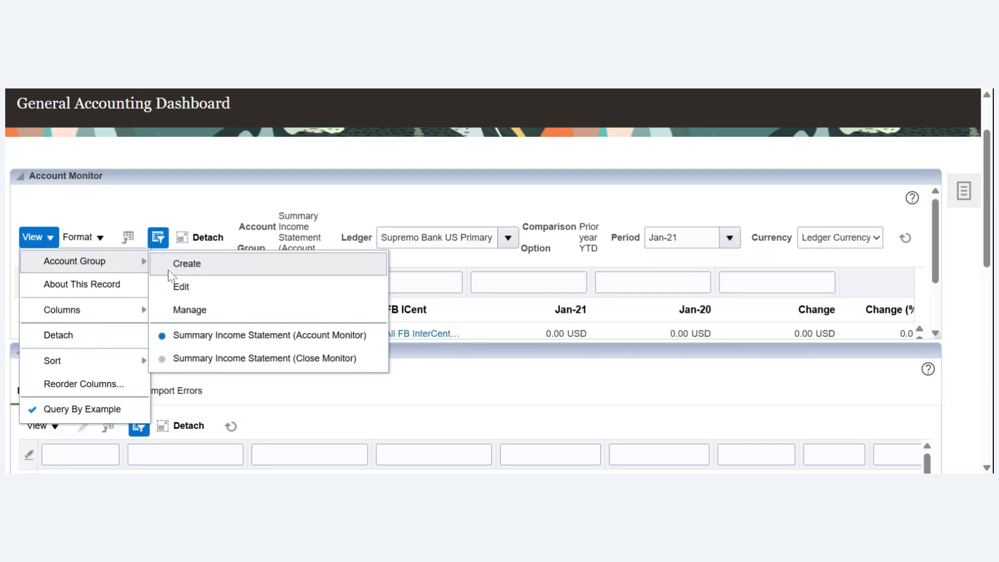
left_click(198, 269)
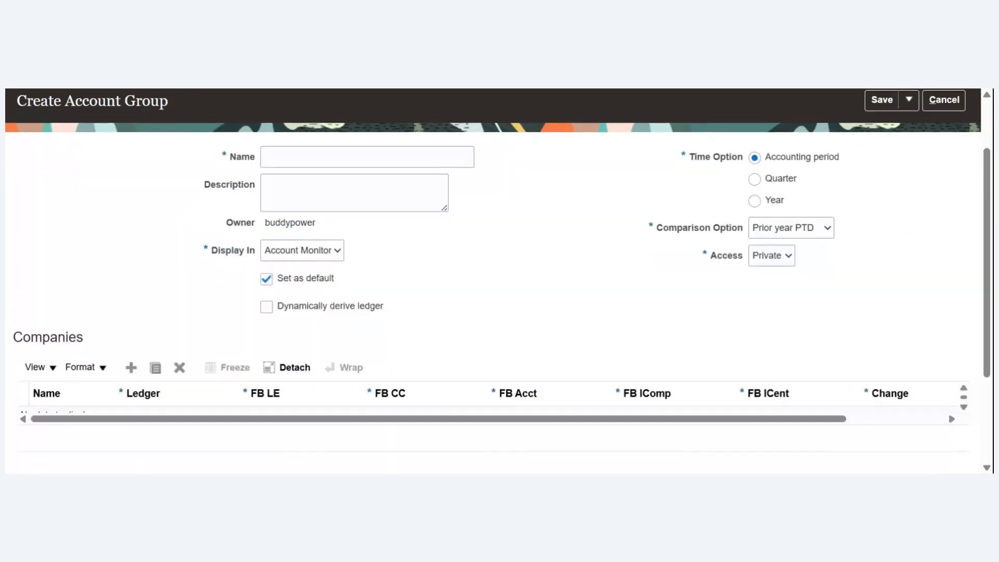
left_click(334, 157)
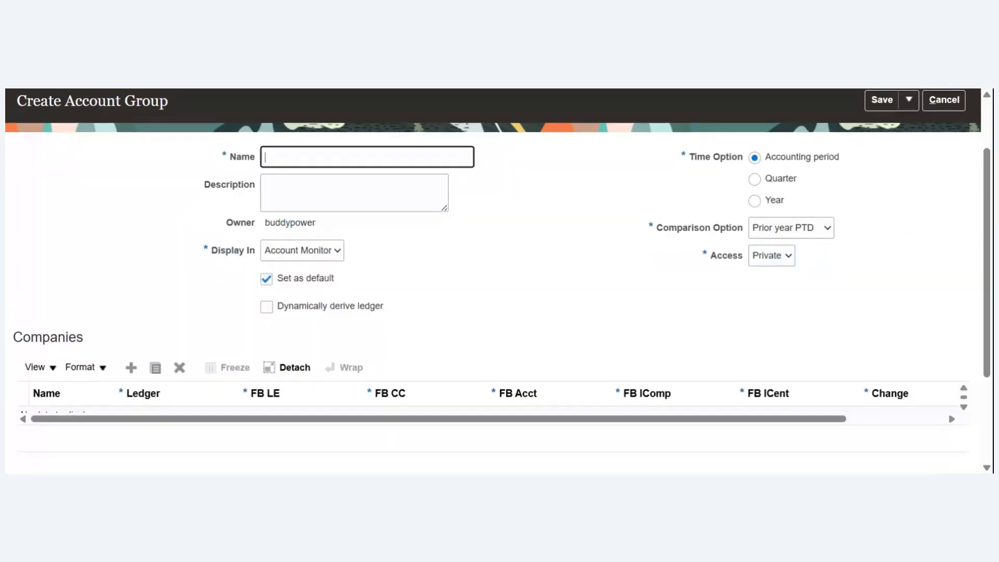
type("ABV")
key("Tab")
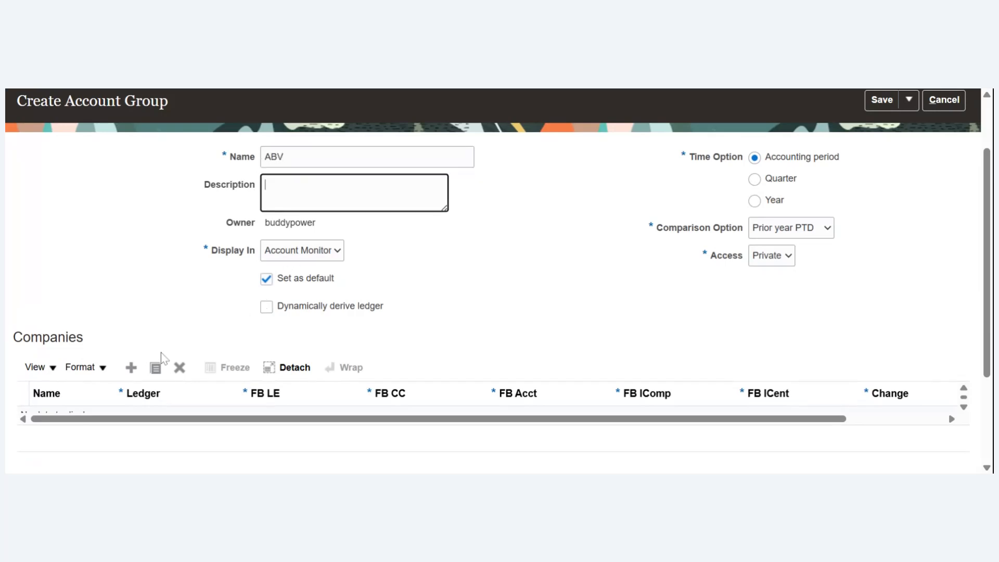
- Add a row to the account group's Companies table and set its change condition to a decrease
left_click(130, 367)
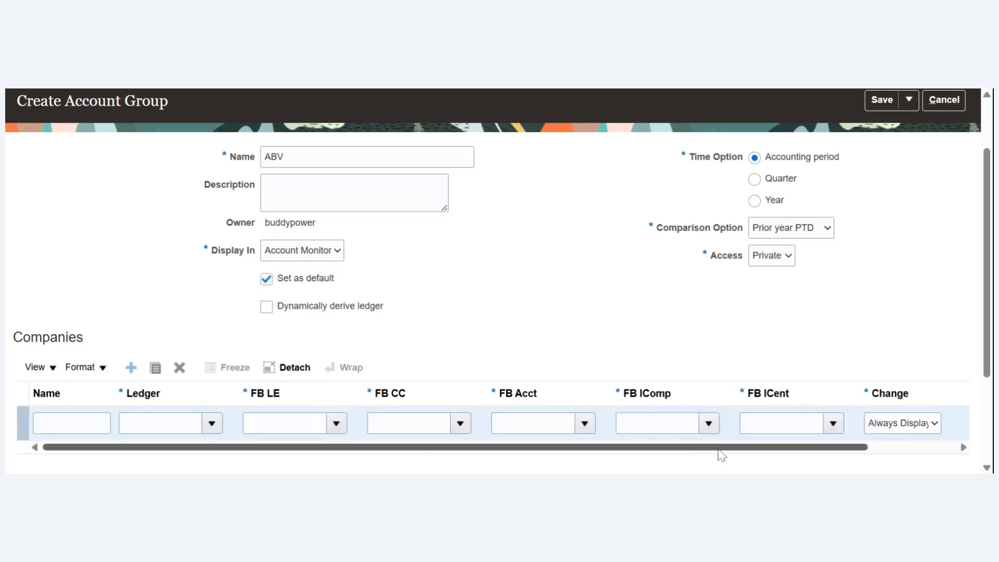
left_click_drag(719, 449, 894, 464)
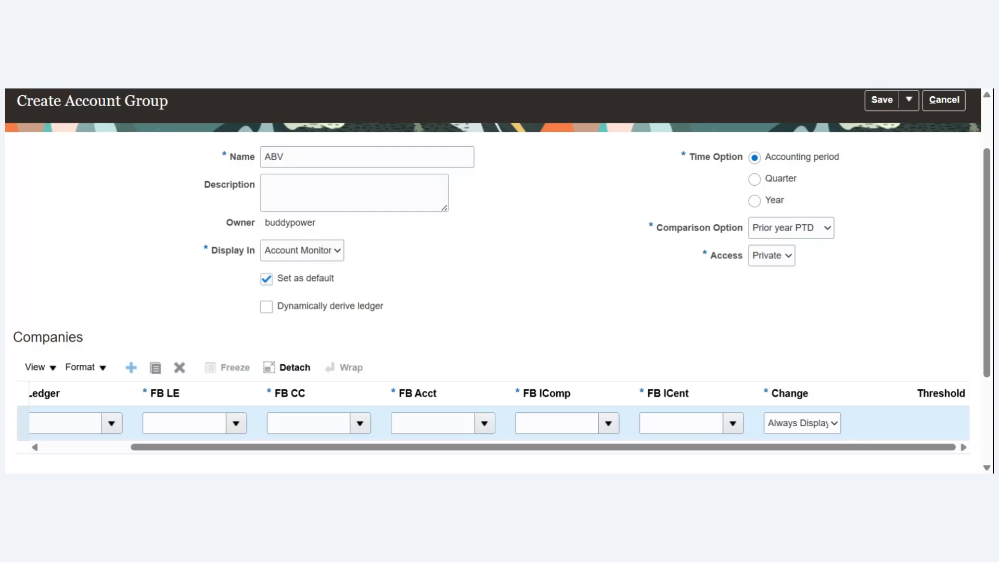
left_click(852, 405)
left_click(860, 449)
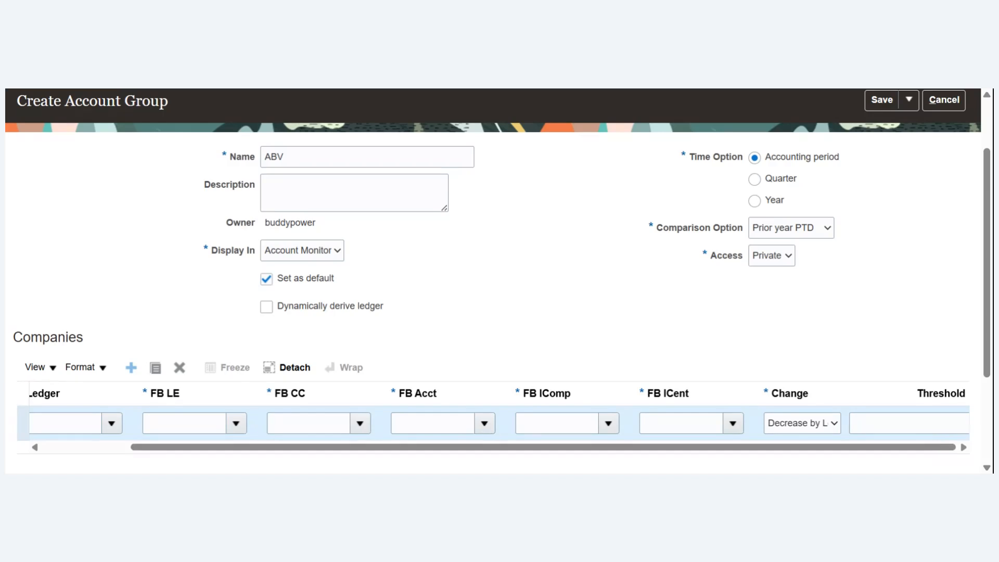
left_click(910, 423)
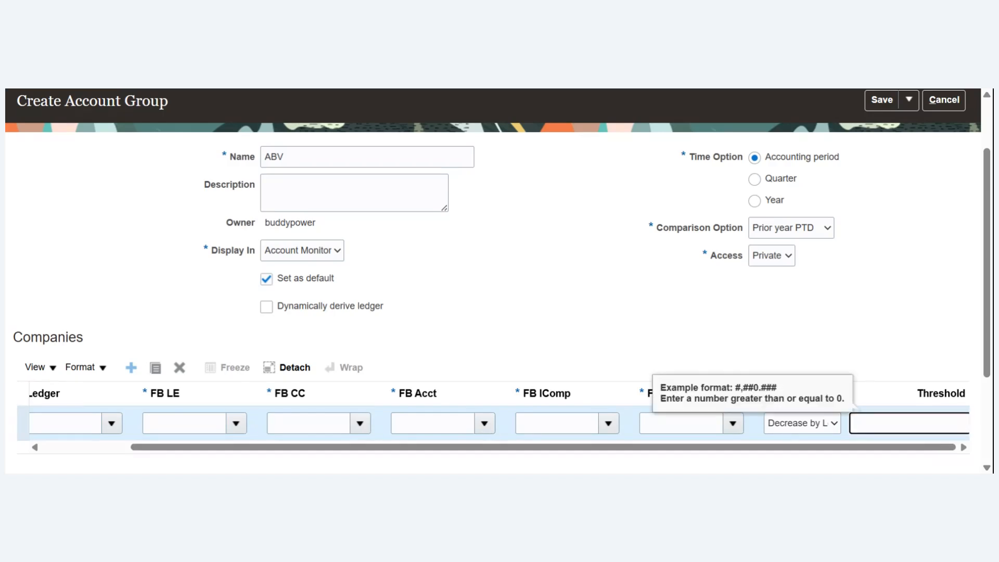
- Set the company row's change condition to an increase by more than a threshold of 1,000,000
left_click(817, 423)
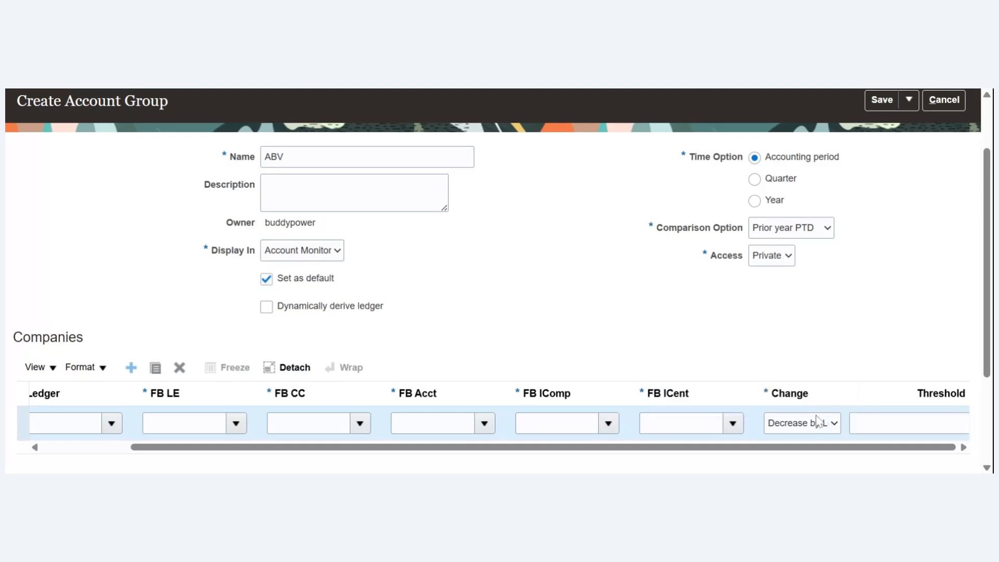
left_click(828, 346)
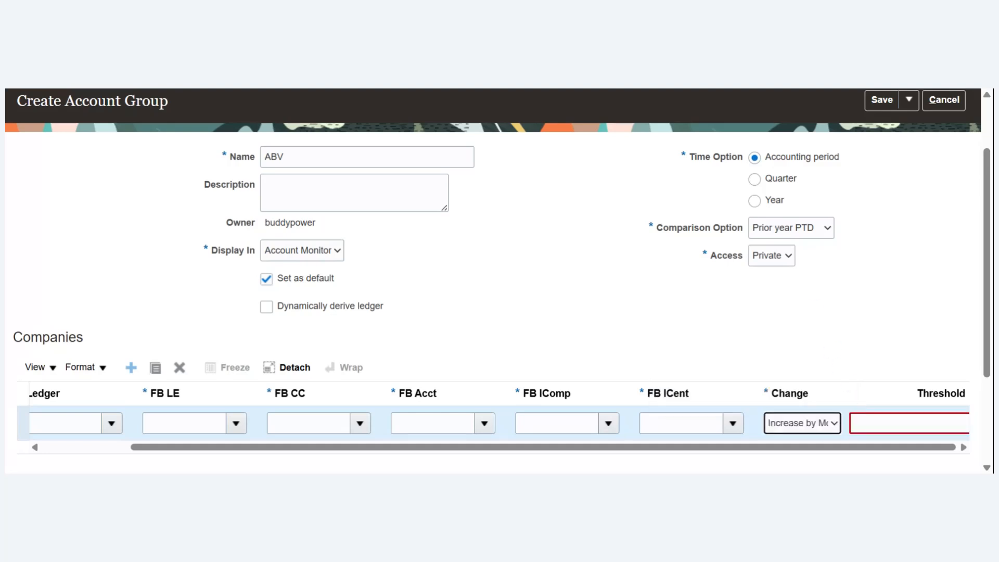
left_click(896, 423)
type("1,000,")
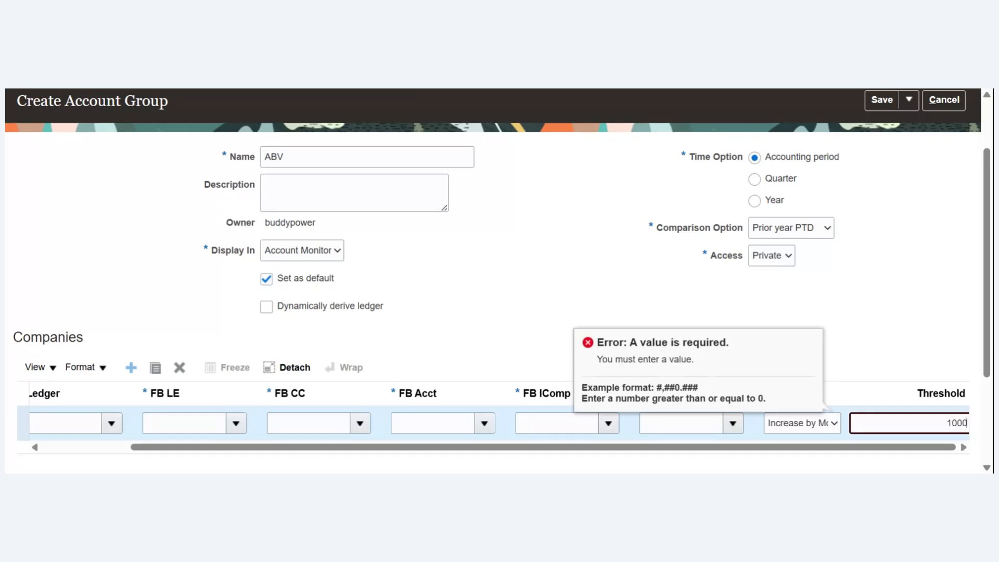
type("0000")
key("Tab")
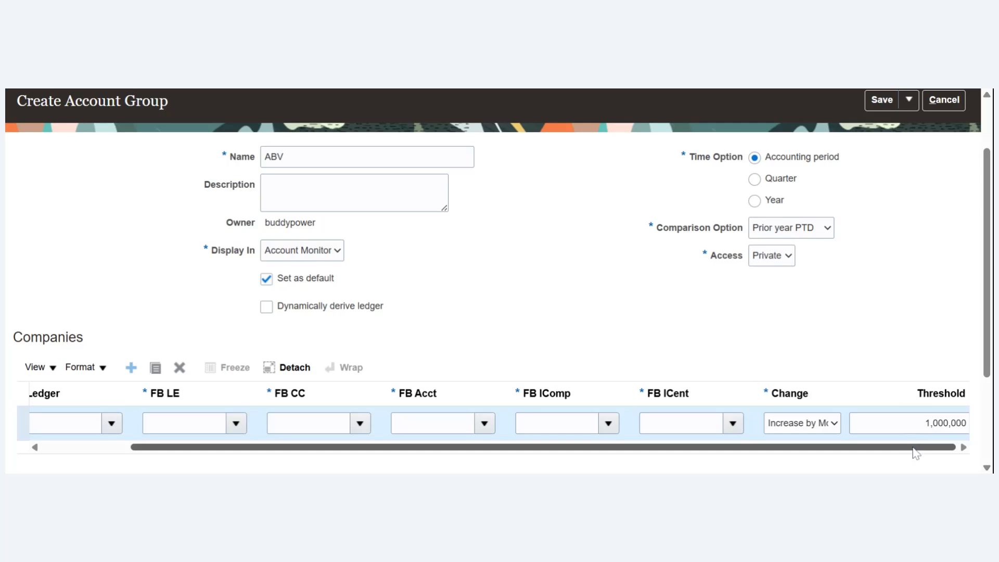
- Name the company row ABV, and set its ledger to Supremo Bank US and its FB LE to 170
mouse_move(916, 452)
left_mouse_down()
mouse_move(871, 454)
mouse_move(925, 448)
left_mouse_up()
left_click_drag(555, 447, 393, 455)
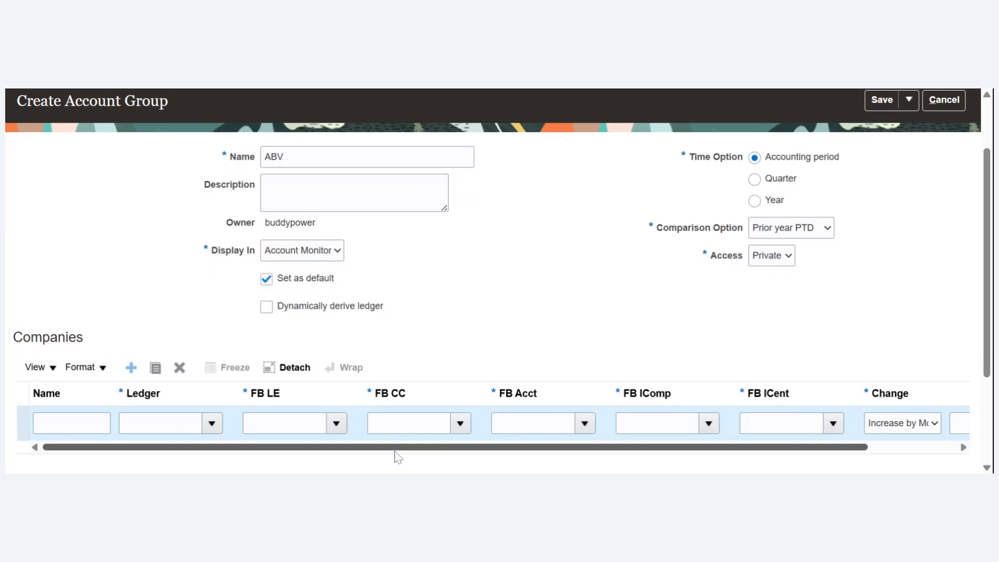
left_click_drag(397, 457, 900, 445)
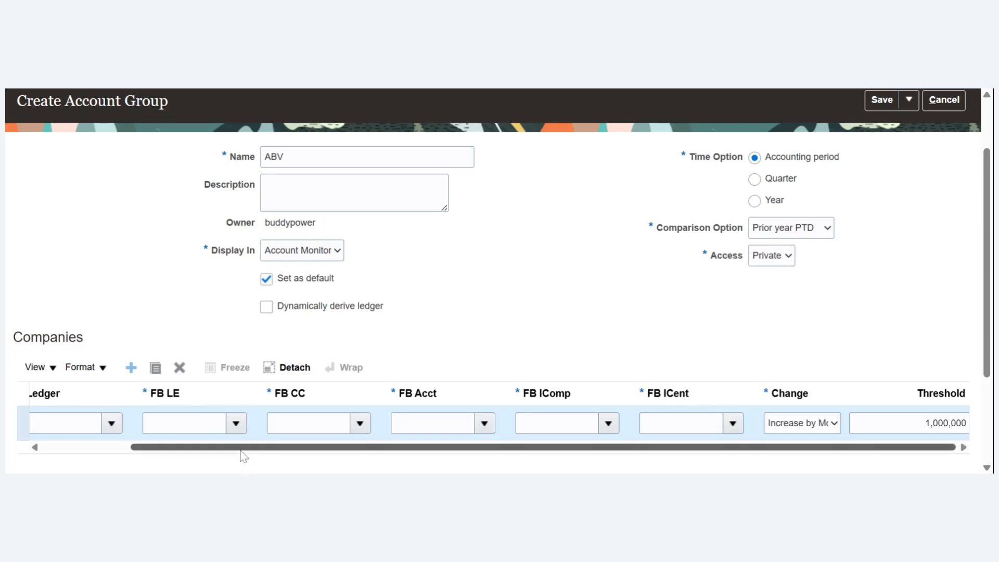
left_click_drag(241, 449, 96, 451)
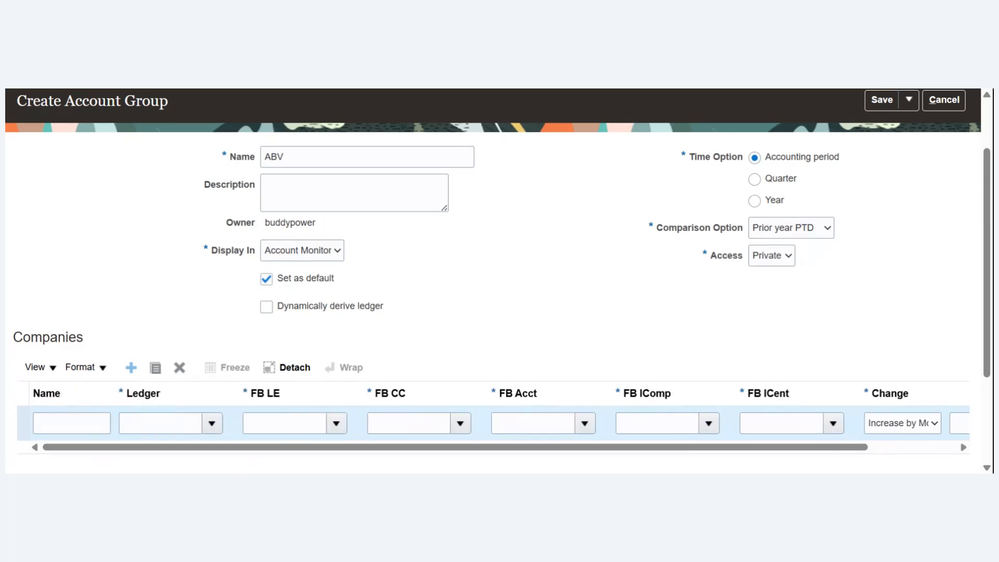
left_click(72, 423)
type("ABV")
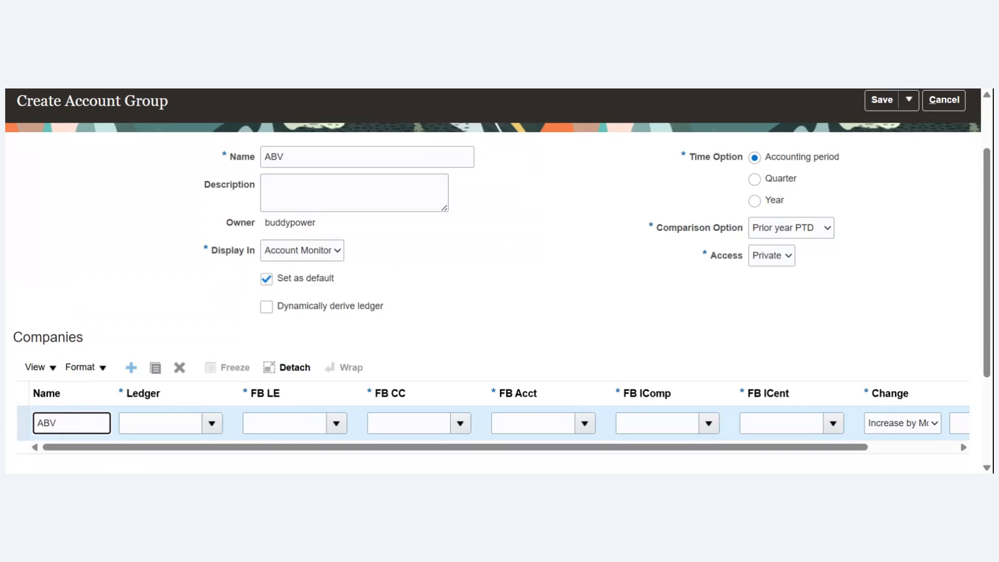
key("Tab")
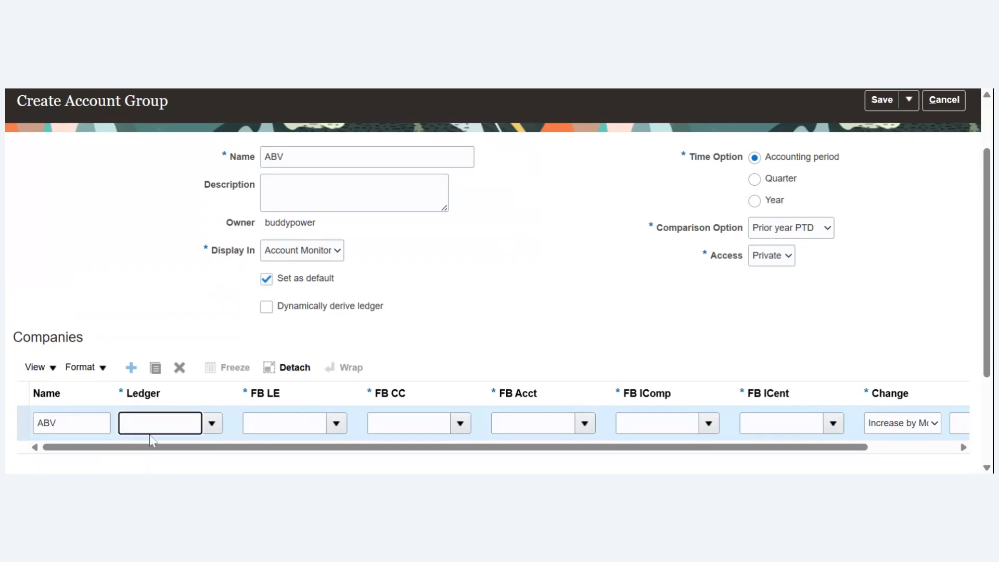
left_click(212, 425)
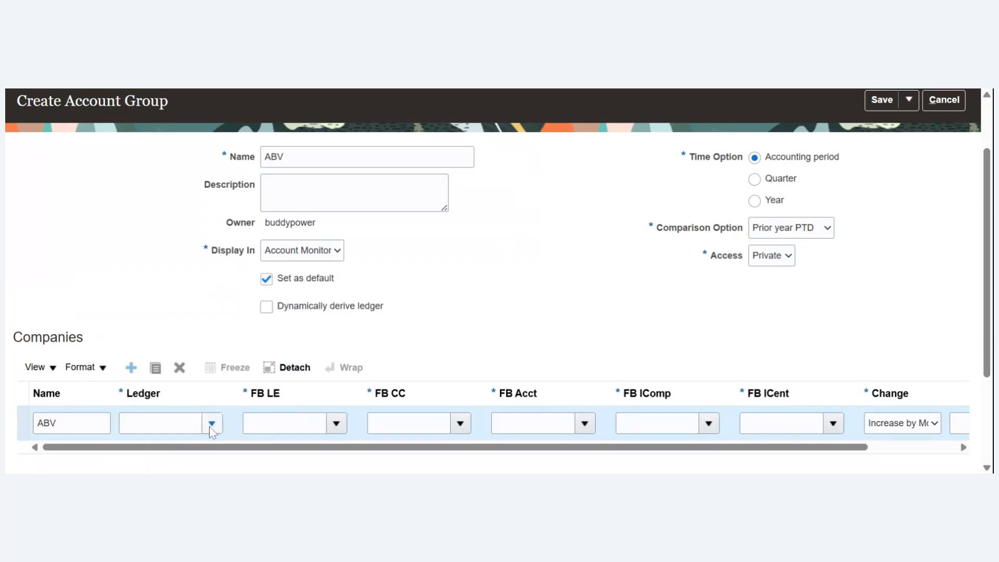
left_click(340, 377)
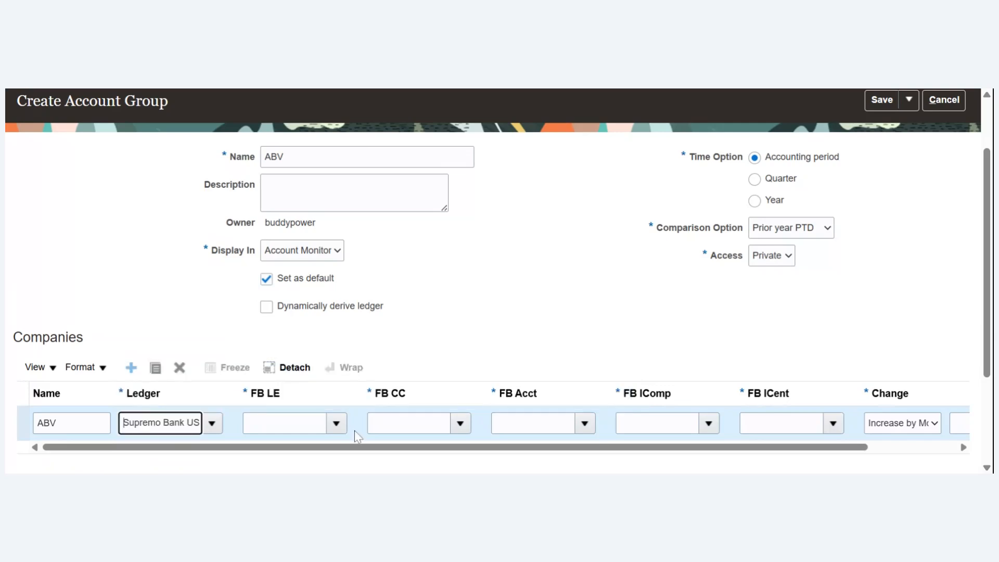
left_click(336, 427)
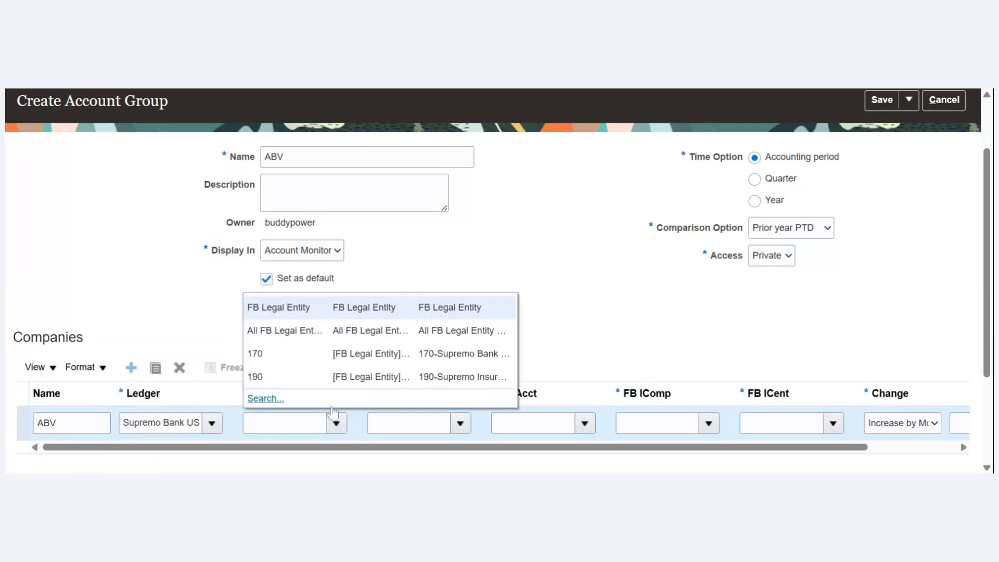
left_click(305, 354)
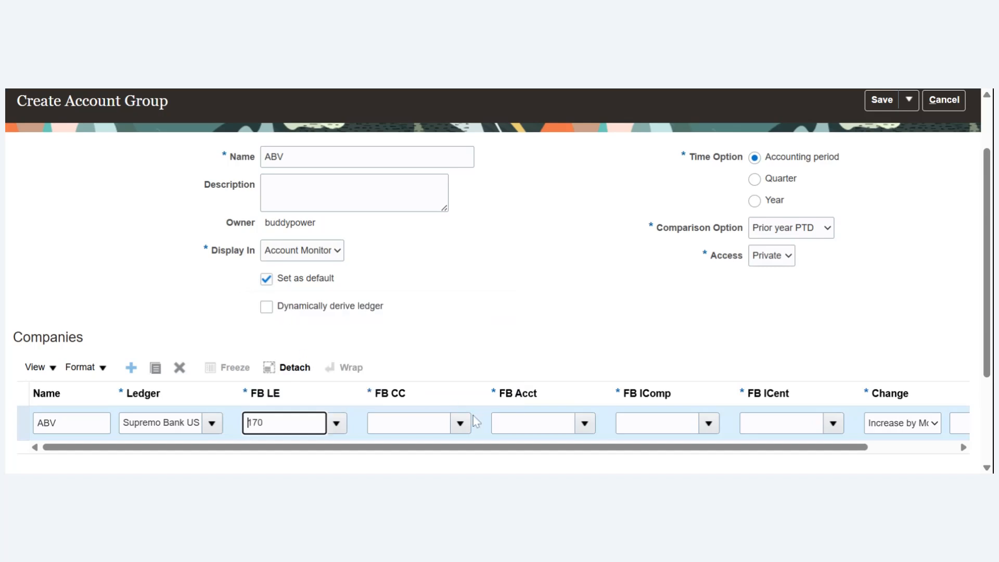
- Set the company row's FB CC to 2610, FB Acct to 10010, FB IComp to 000 and FB ICent to 0000
left_click(459, 425)
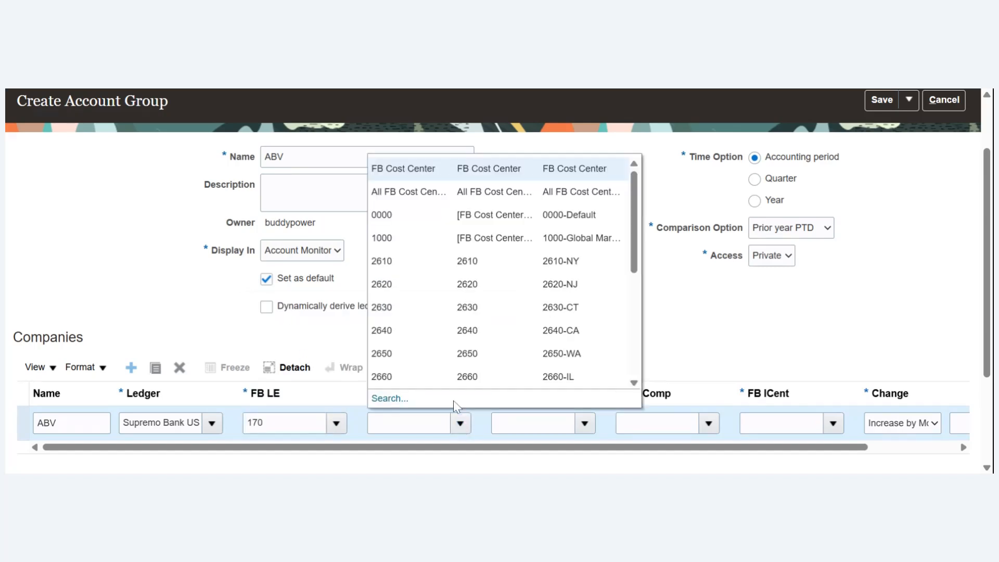
left_click(468, 261)
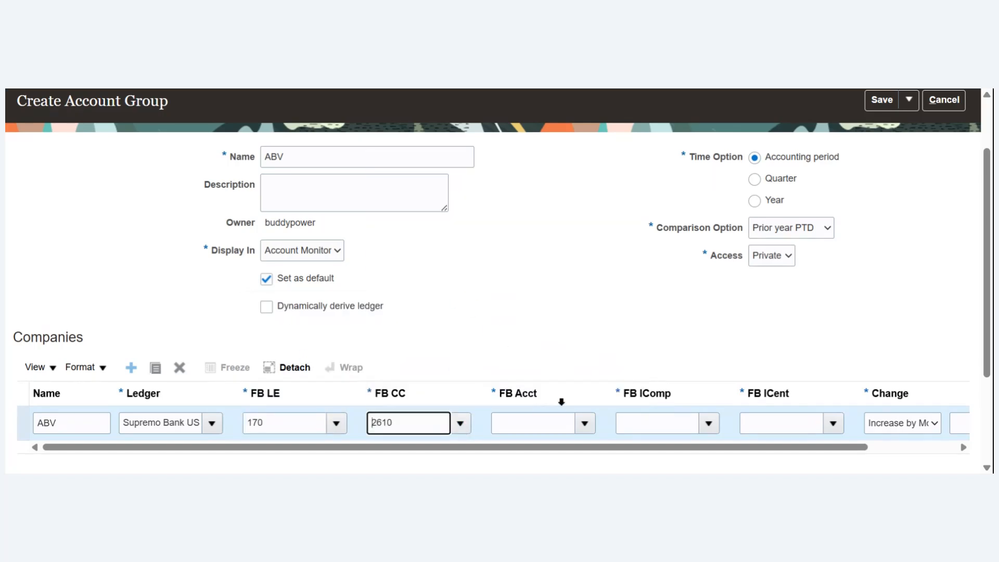
left_click(584, 424)
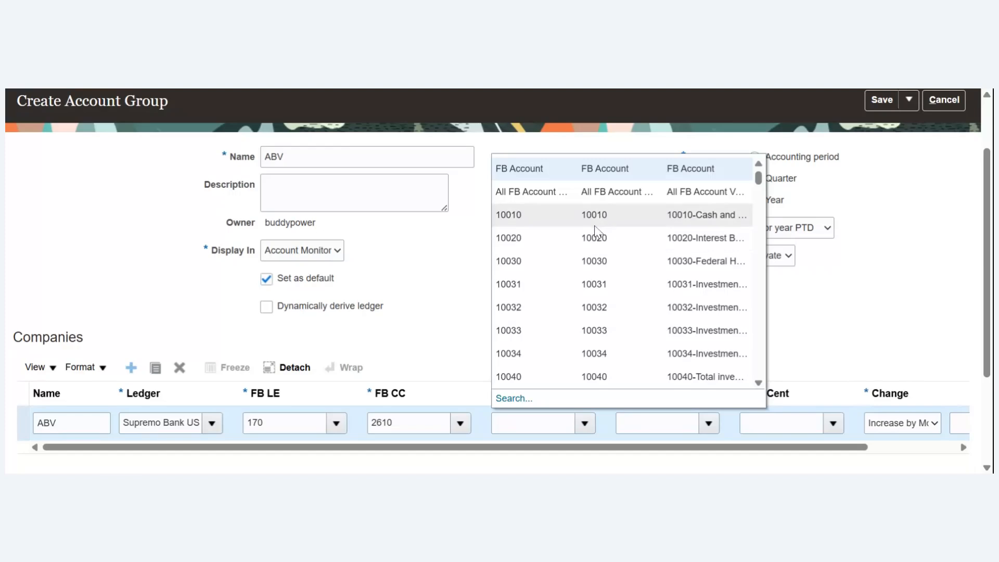
left_click(651, 215)
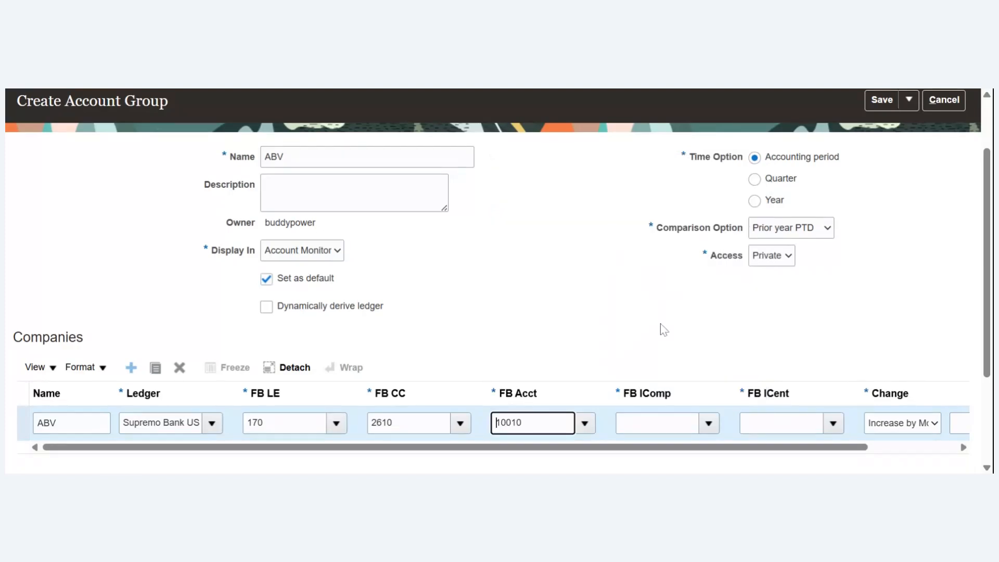
left_click(709, 424)
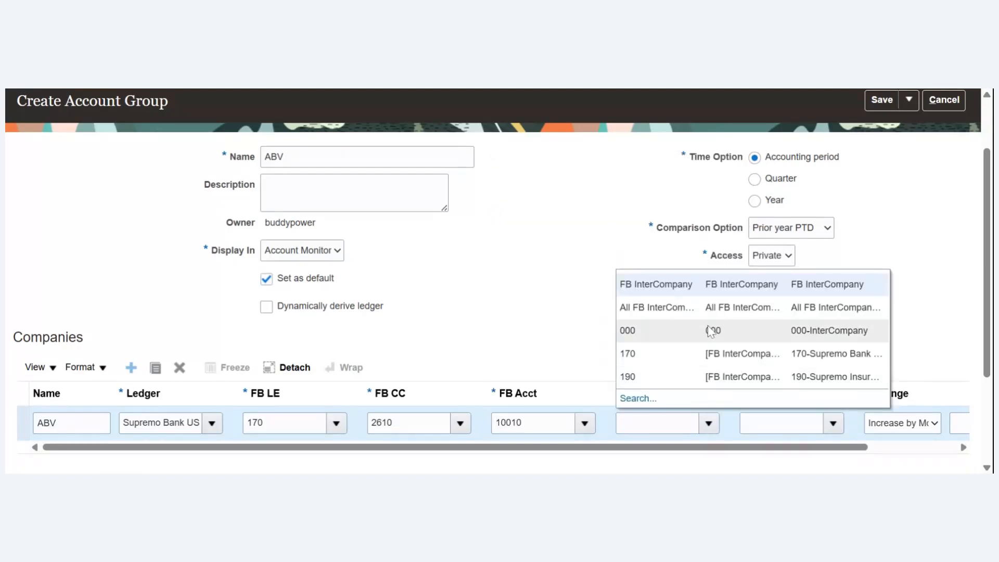
left_click(677, 331)
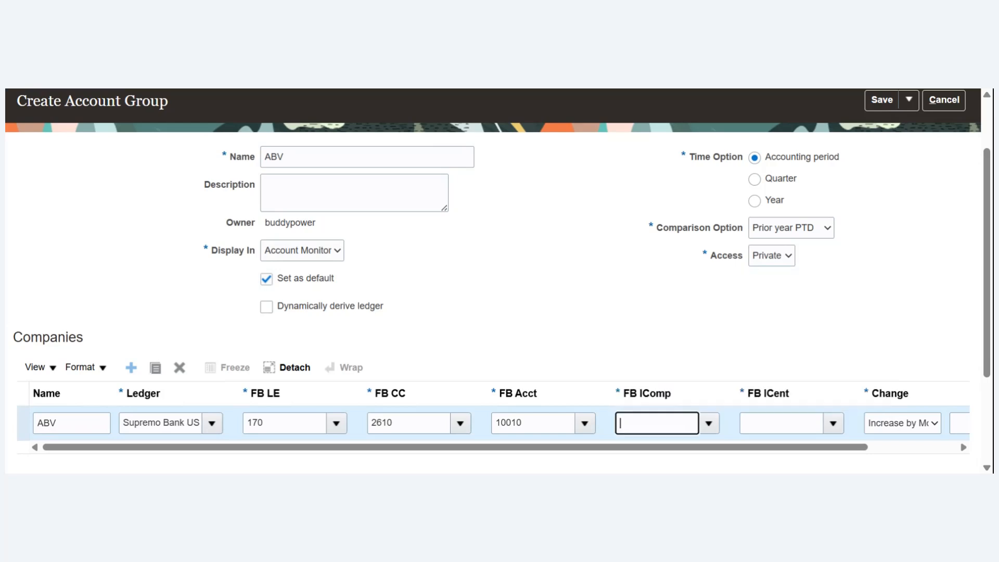
left_click(836, 430)
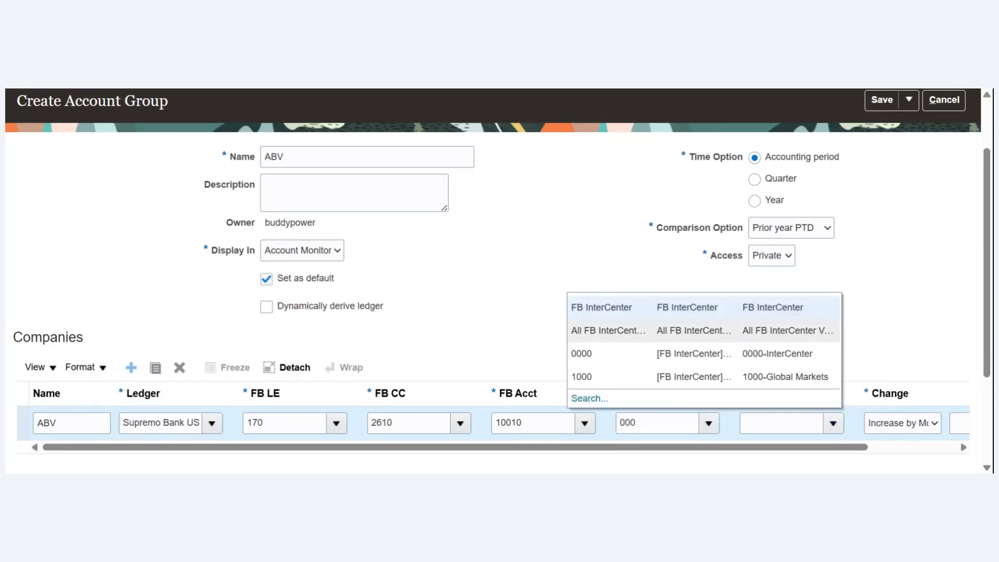
left_click(728, 354)
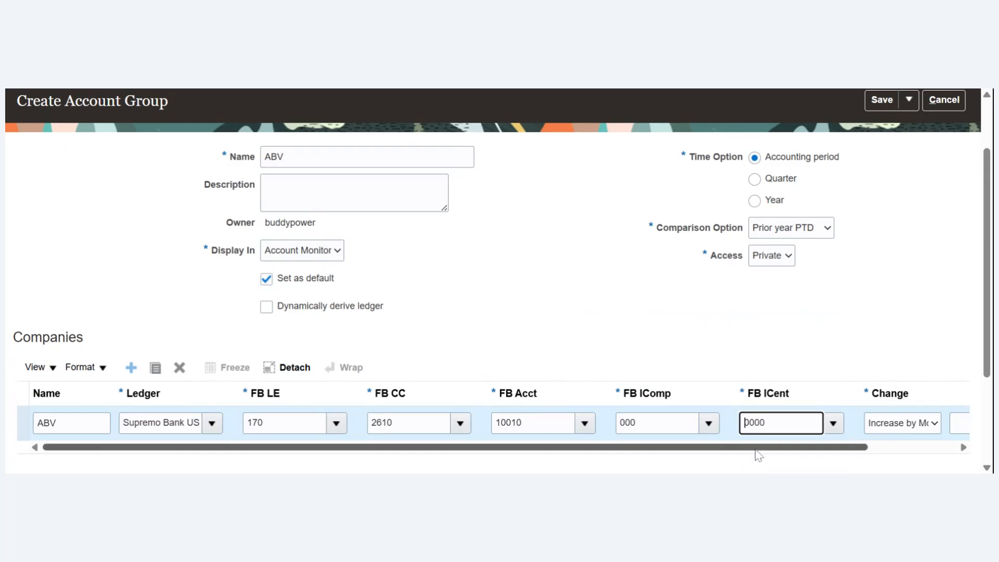
- Set the company row's change condition to Always Display, and save and close the account group
left_click_drag(757, 449, 918, 427)
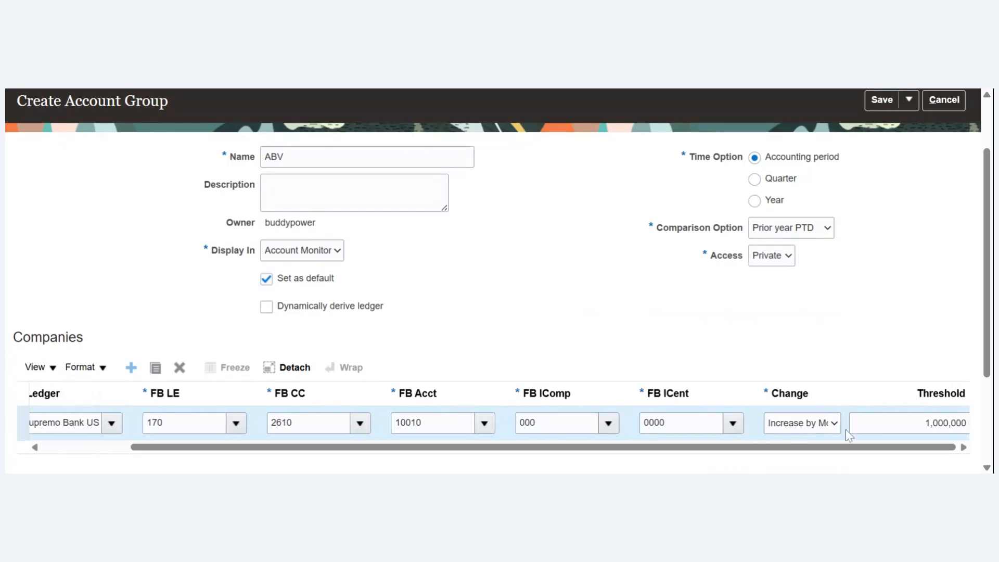
left_click(816, 415)
left_click(802, 218)
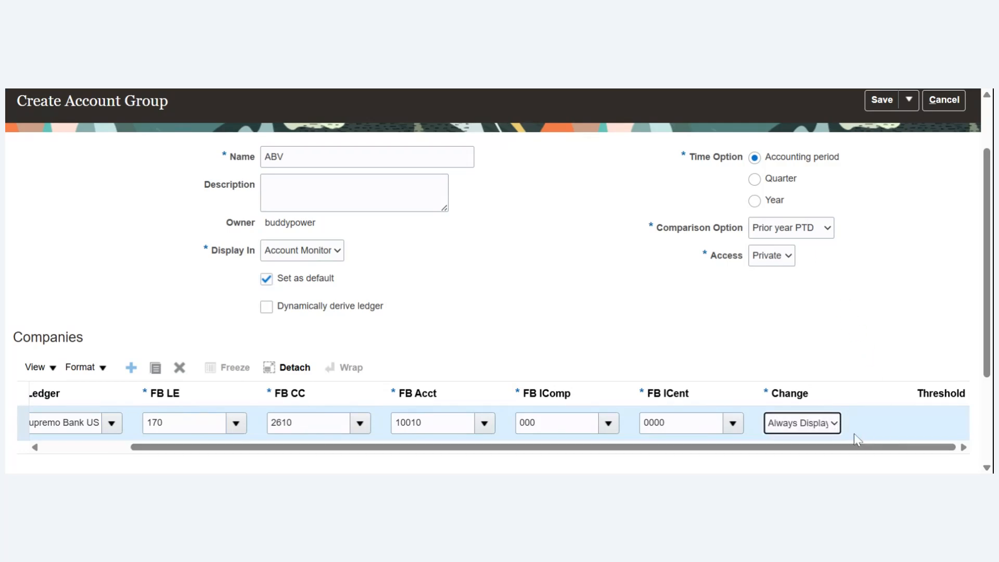
left_click(879, 102)
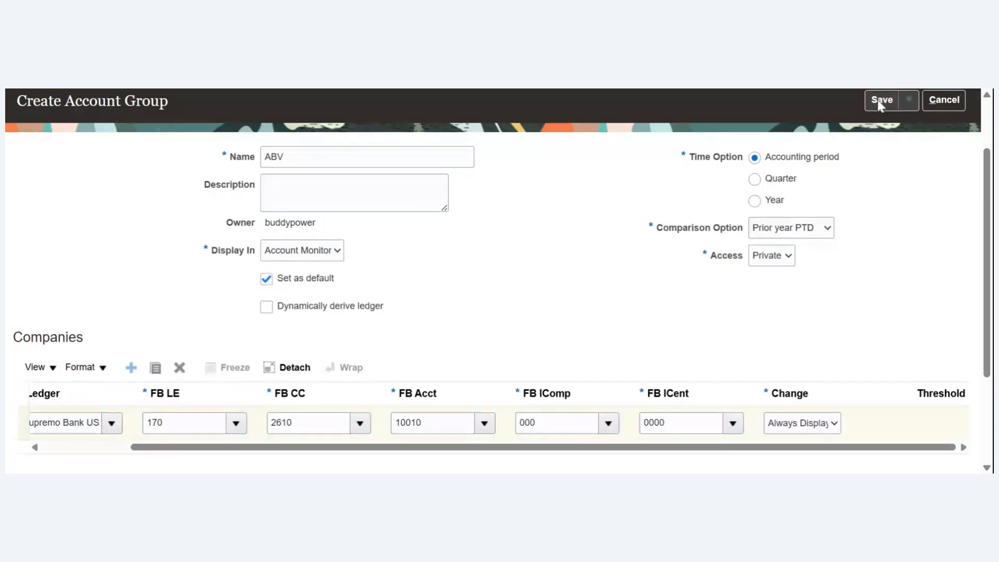
left_click(906, 103)
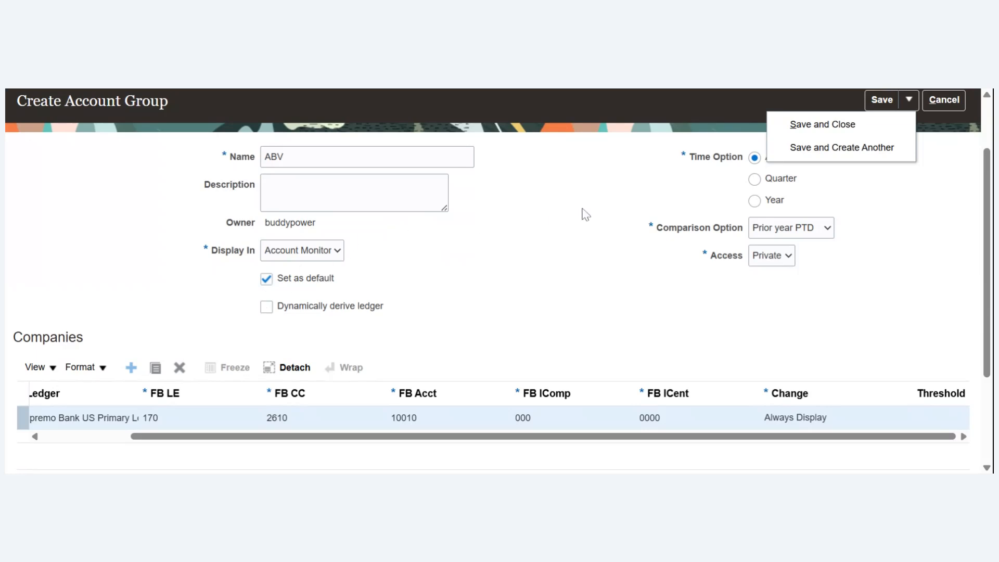
left_click(835, 132)
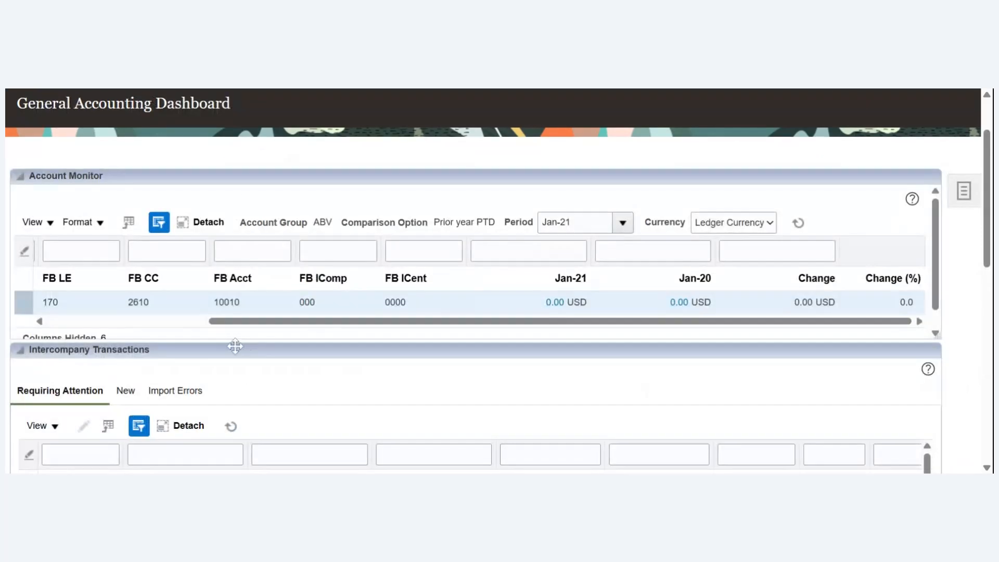
- Review the ABV row in the Account Monitor and set the period to May-21
left_click_drag(178, 325, 45, 312)
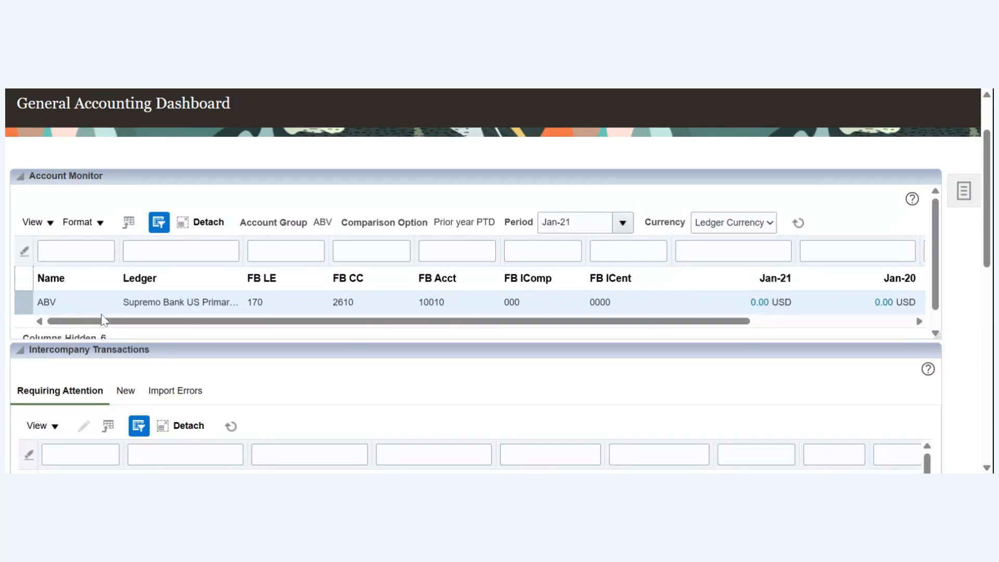
mouse_move(120, 326)
left_mouse_down()
mouse_move(159, 326)
mouse_move(137, 327)
left_mouse_up()
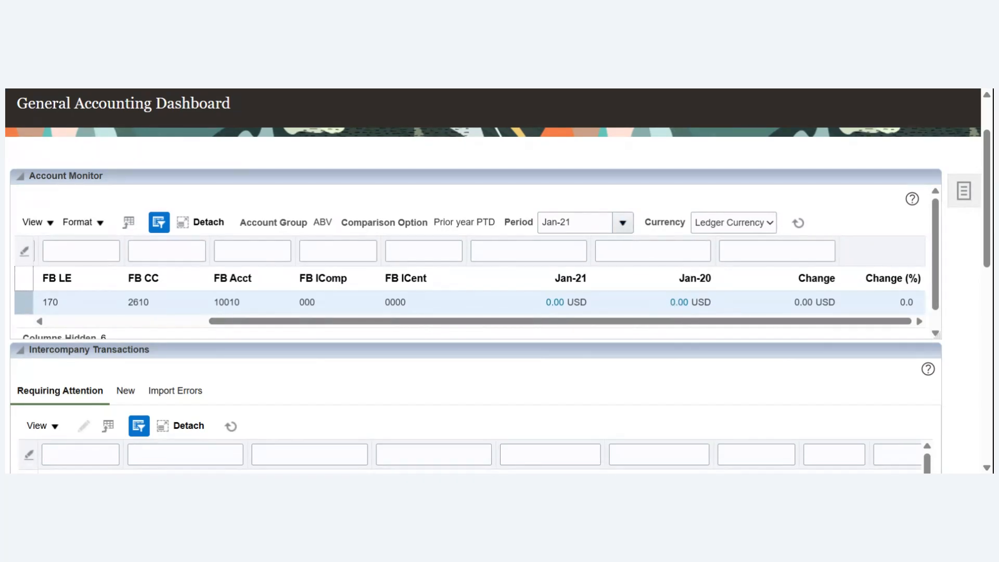
left_click(623, 225)
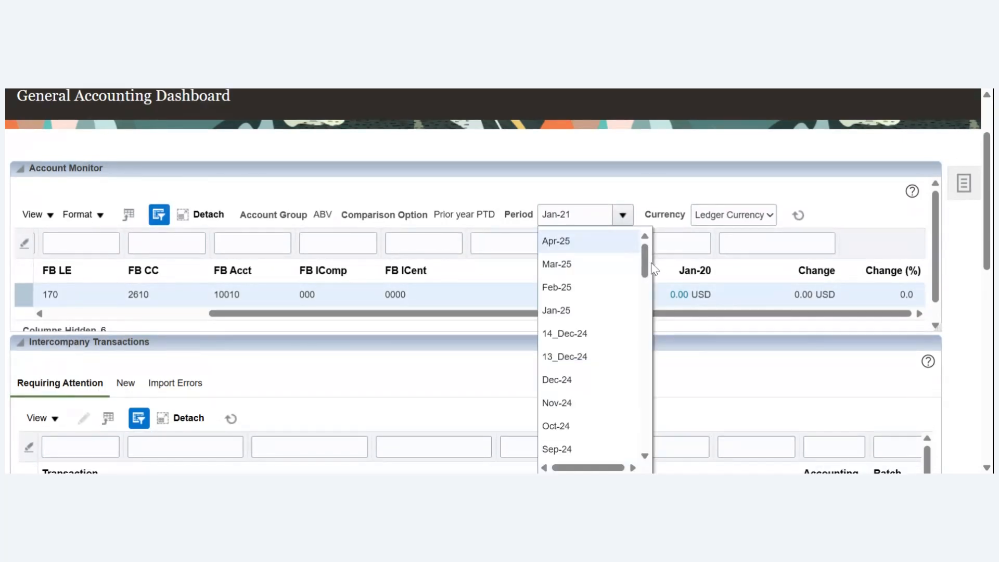
left_click_drag(645, 261, 635, 423)
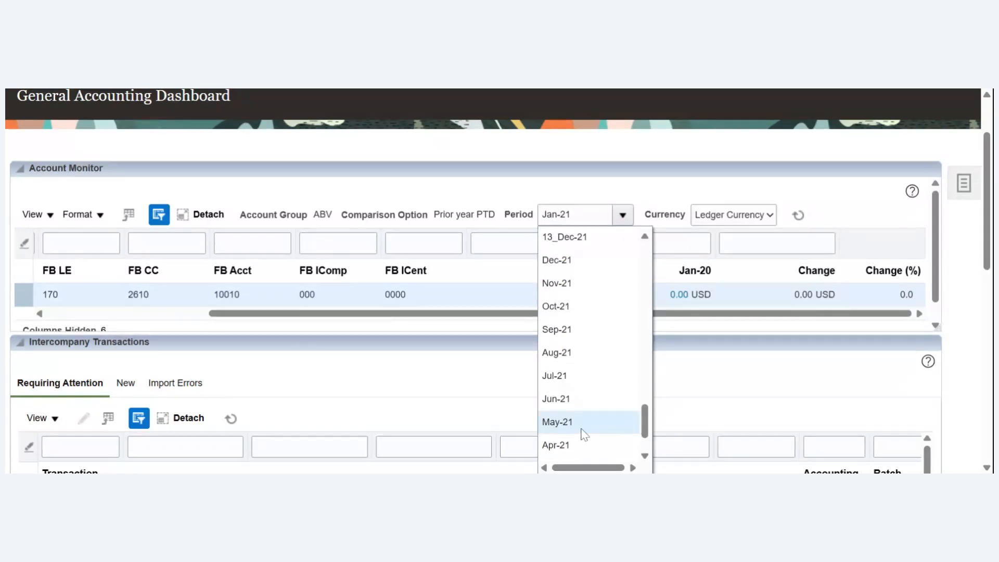
left_click(586, 429)
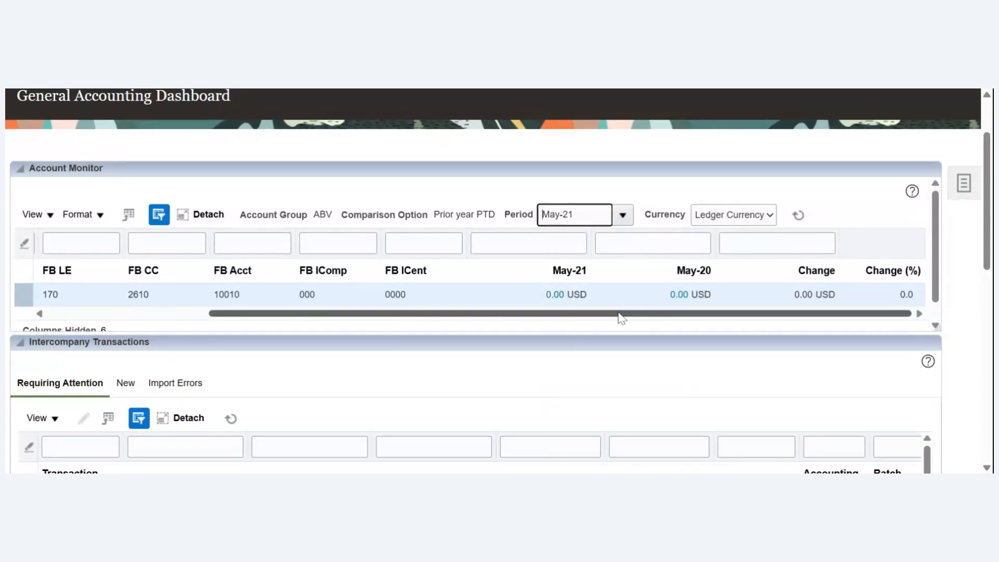
left_click_drag(619, 314, 681, 320)
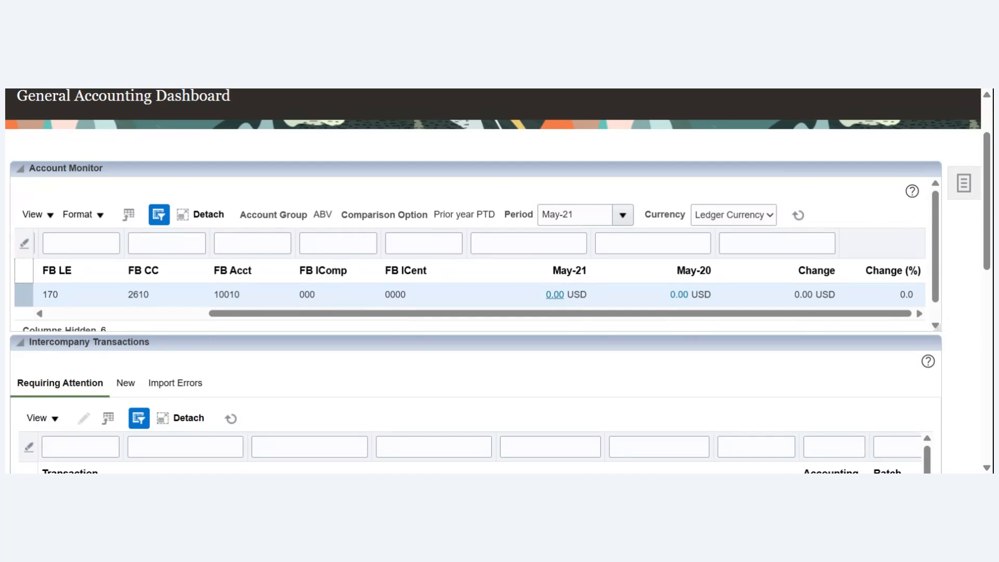
- Drill down on the ABV row's May-21 balance, search its detail balances, and return to the General Accounting Dashboard
left_click(555, 295)
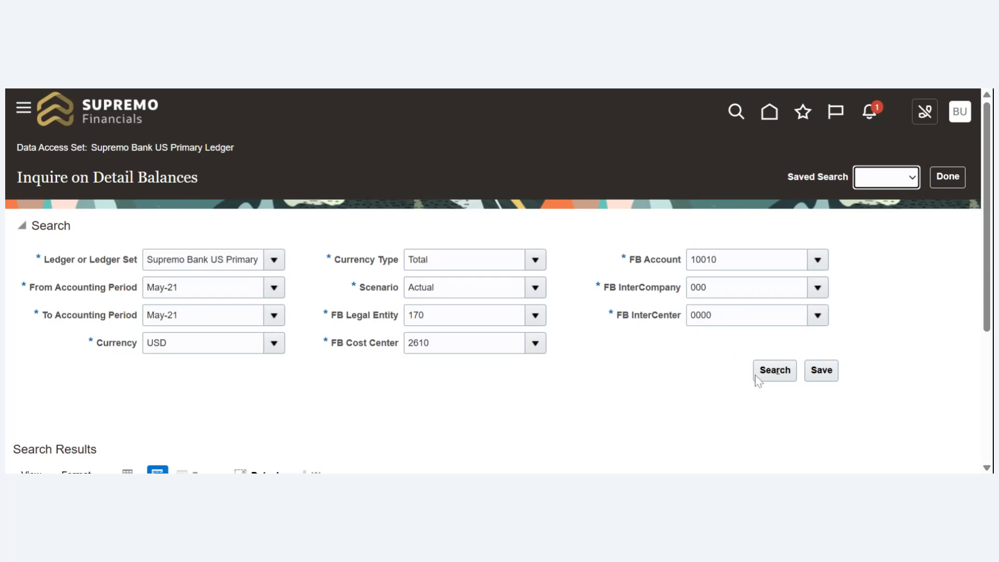
left_click(769, 376)
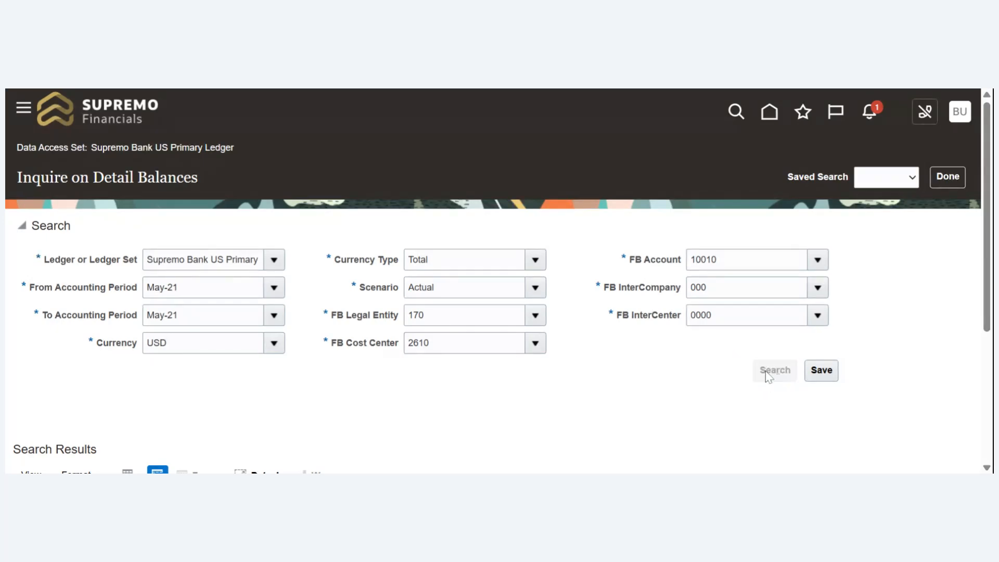
scroll(991, 251, "down", 3)
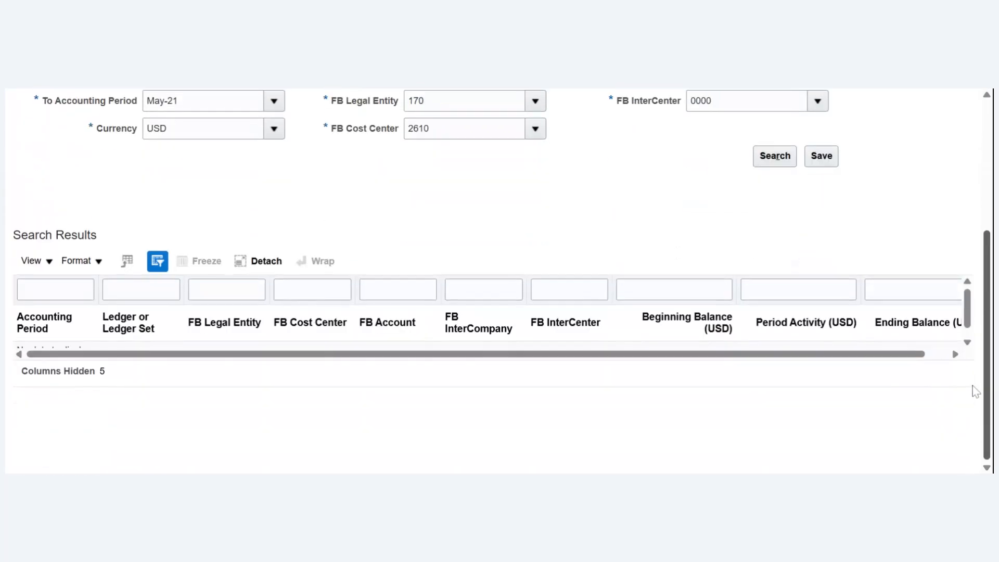
scroll(990, 303, "up", 3)
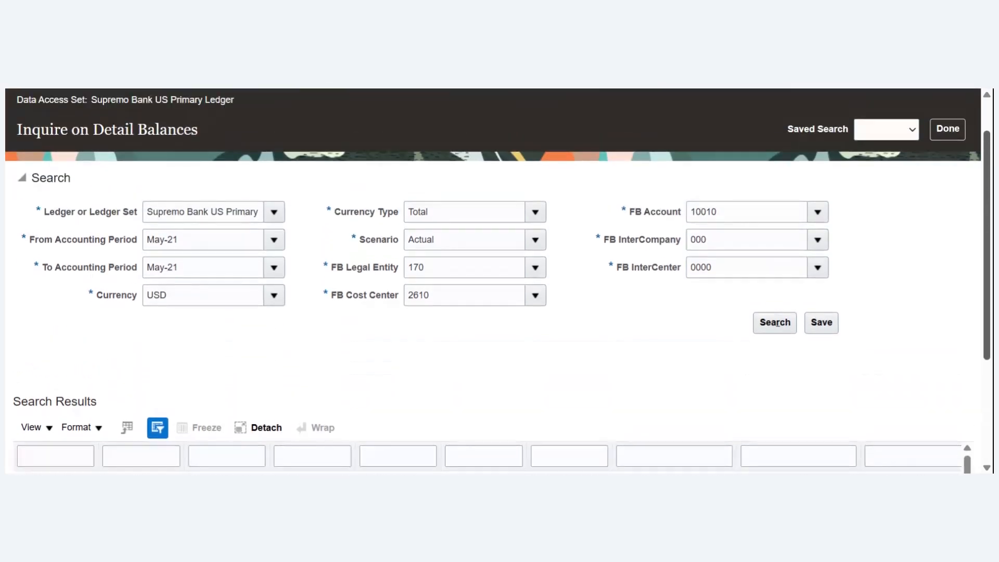
scroll(991, 303, "down", 1)
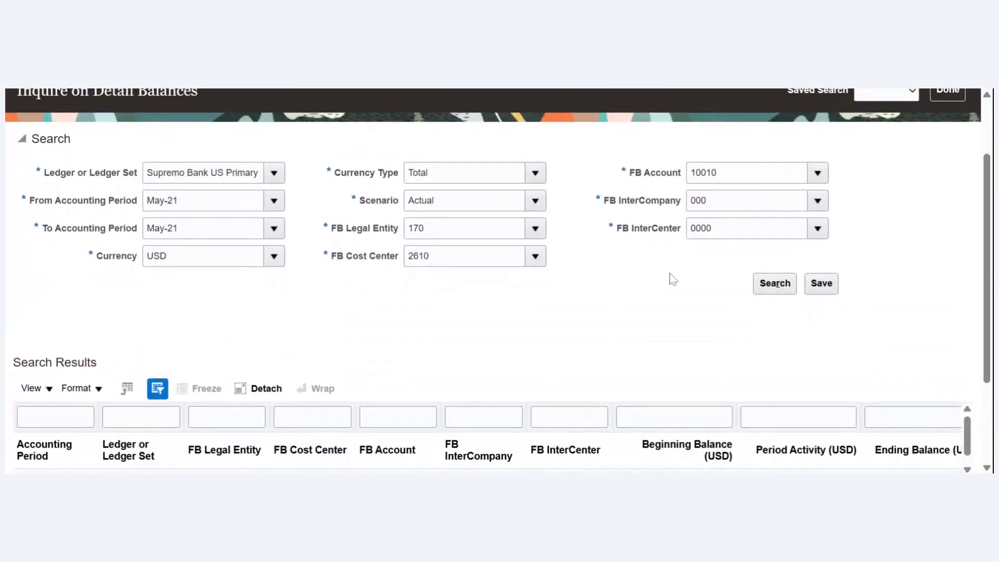
left_click(765, 288)
scroll(973, 330, "down", 3)
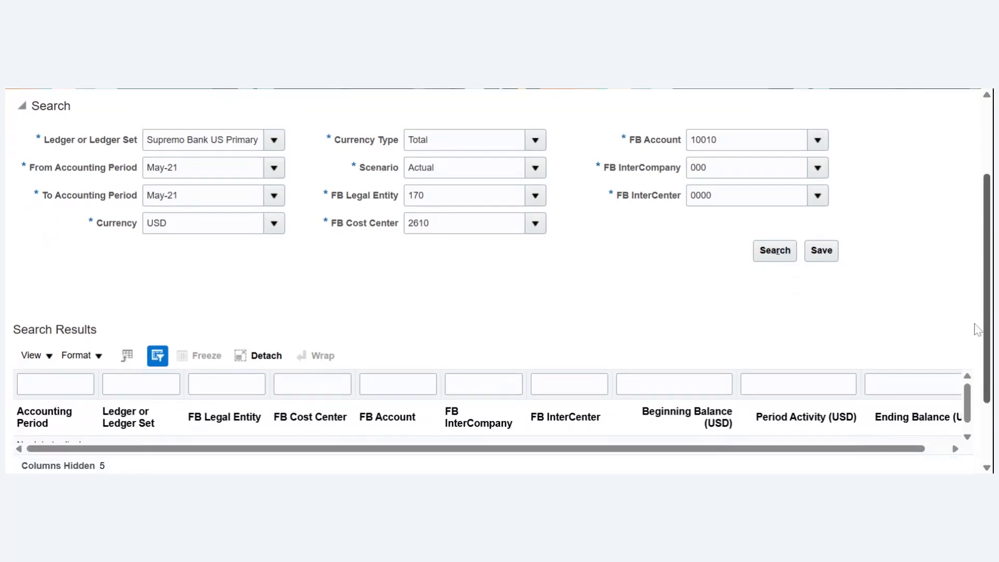
scroll(973, 359, "up", 5)
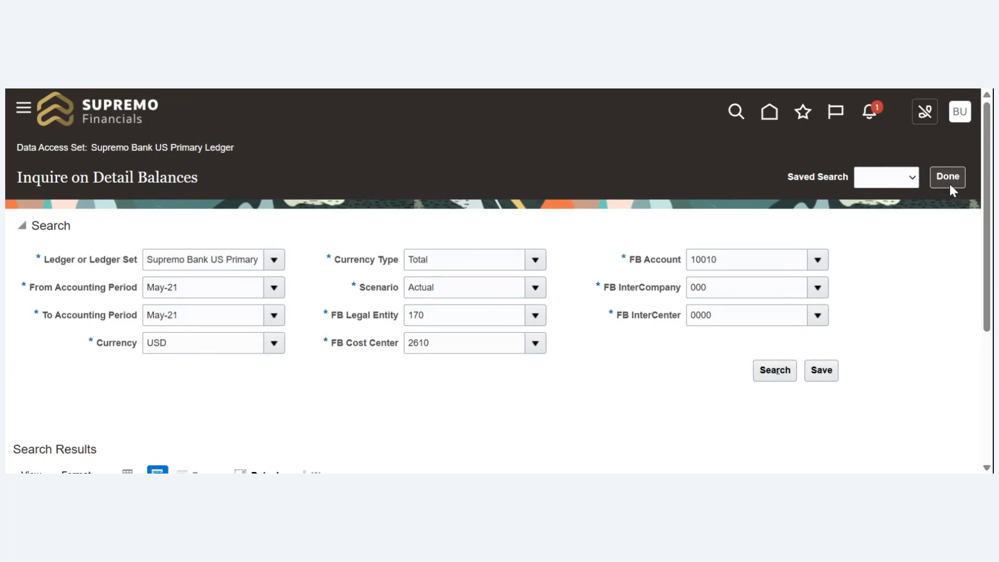
left_click(950, 186)
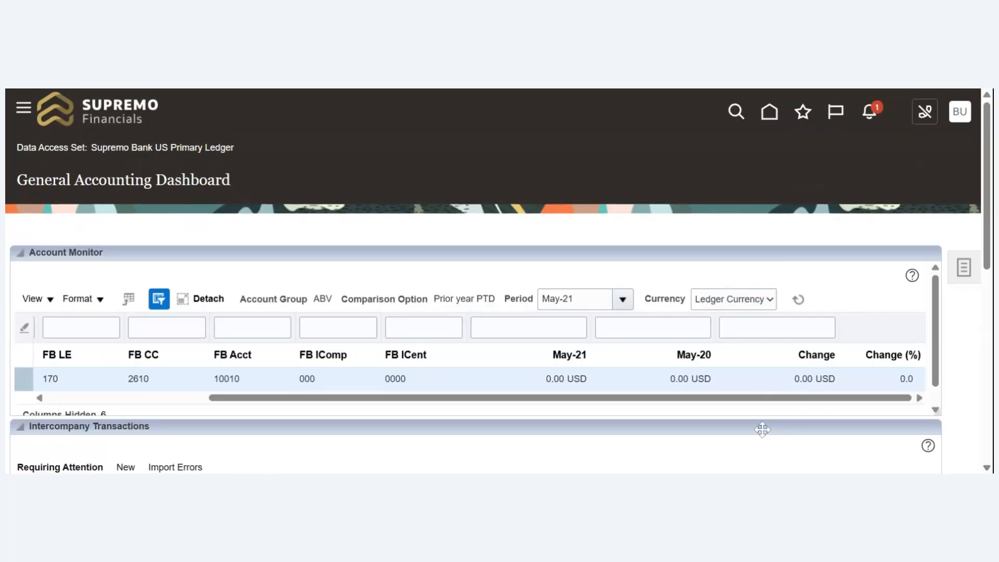
- Leave the General Accounting Dashboard for the home page and open the scheduled processes overview
left_click_drag(722, 402, 741, 412)
left_click(768, 121)
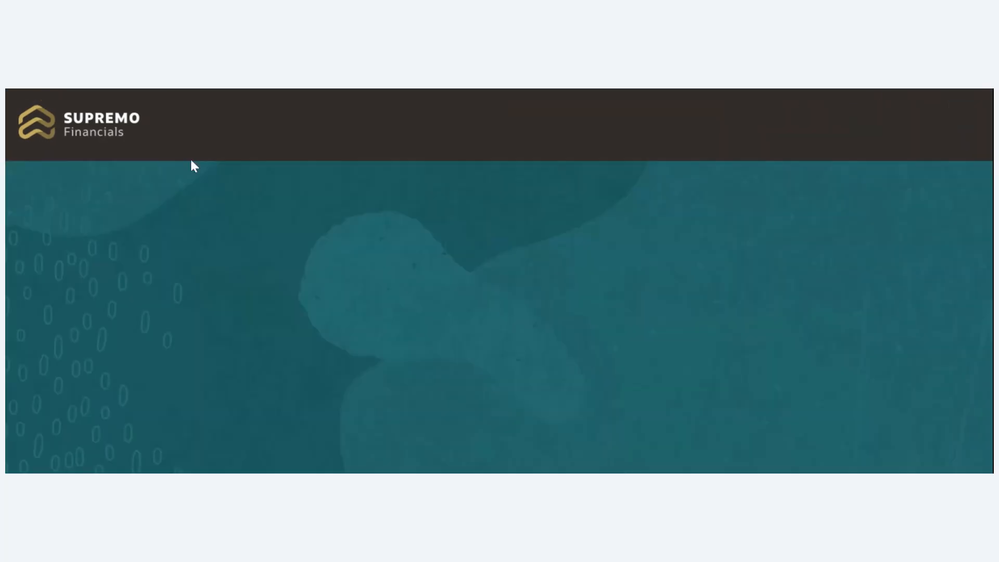
left_click(22, 123)
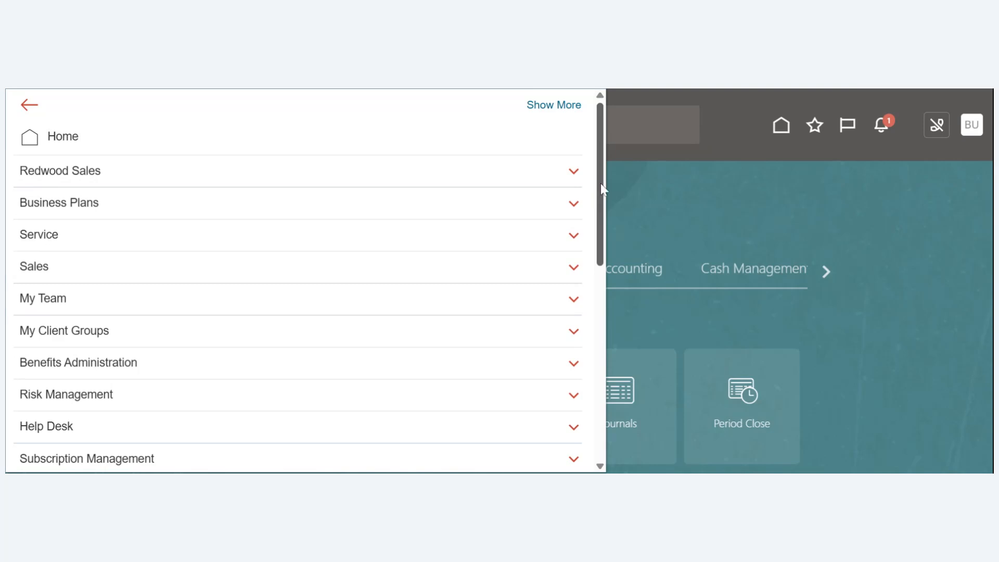
scroll(583, 283, "down", 9)
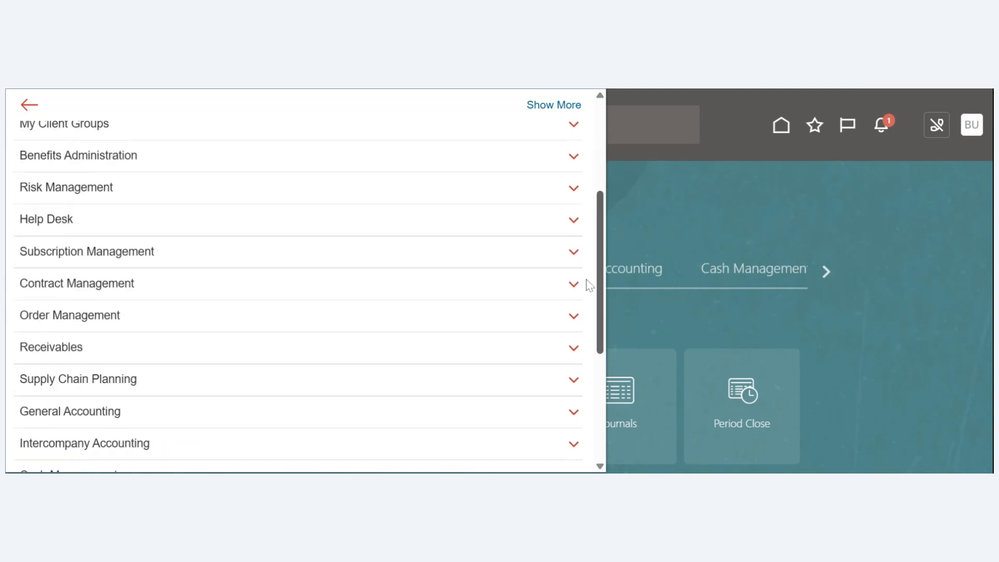
left_click(259, 402)
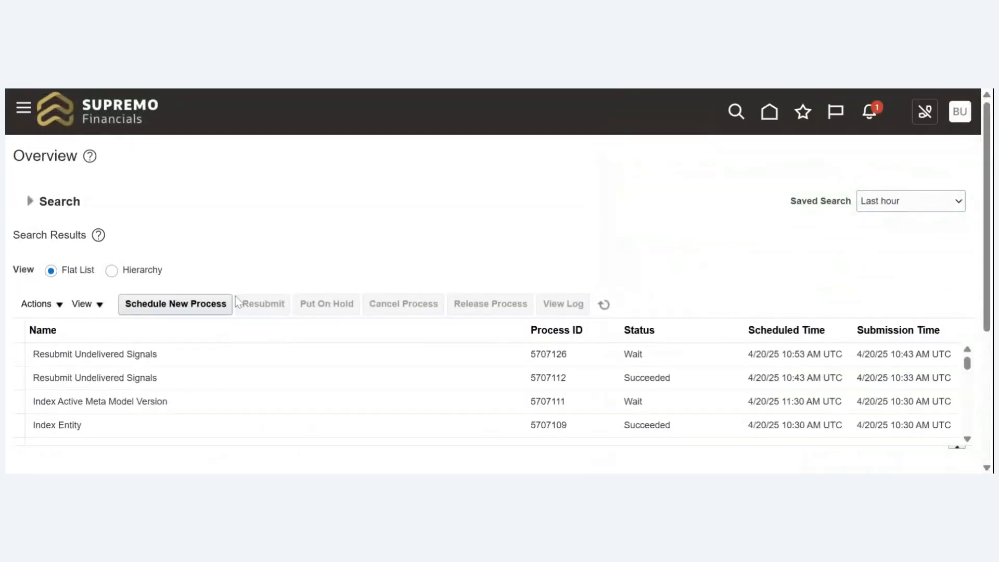
- Start scheduling a new job, look up process names with "Tria", and select Trial Balance Report
left_click(205, 310)
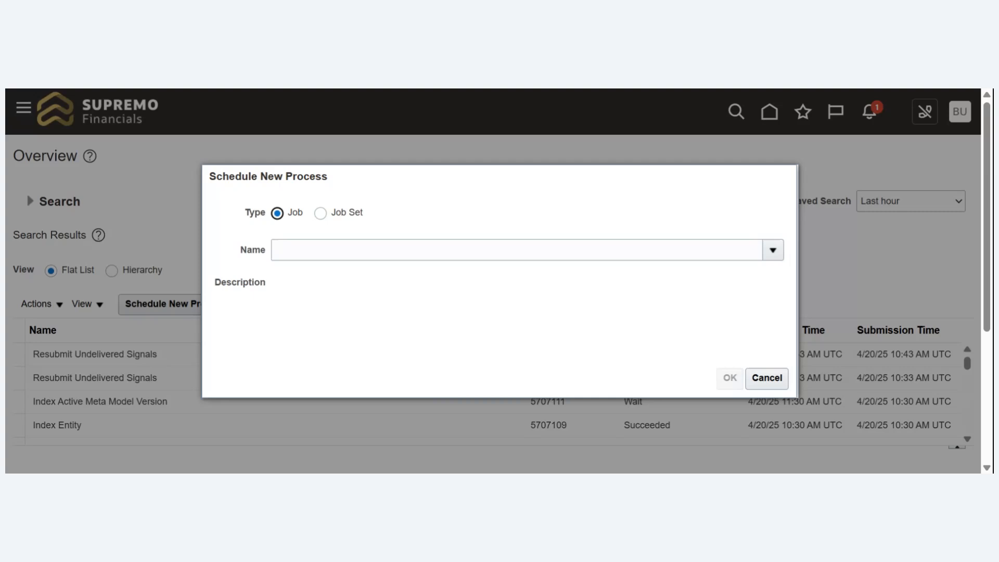
left_click(276, 250)
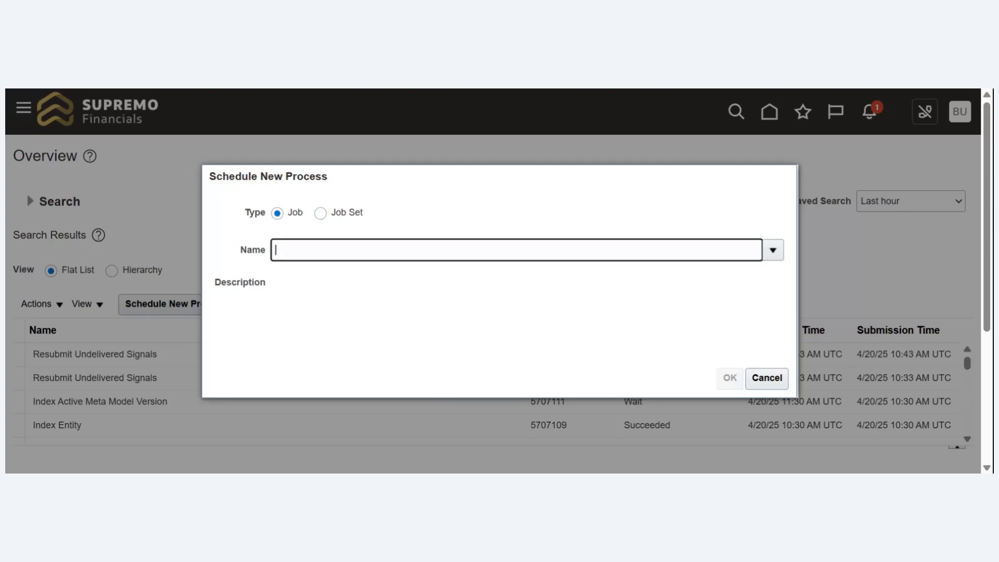
type("Tria")
key("Tab")
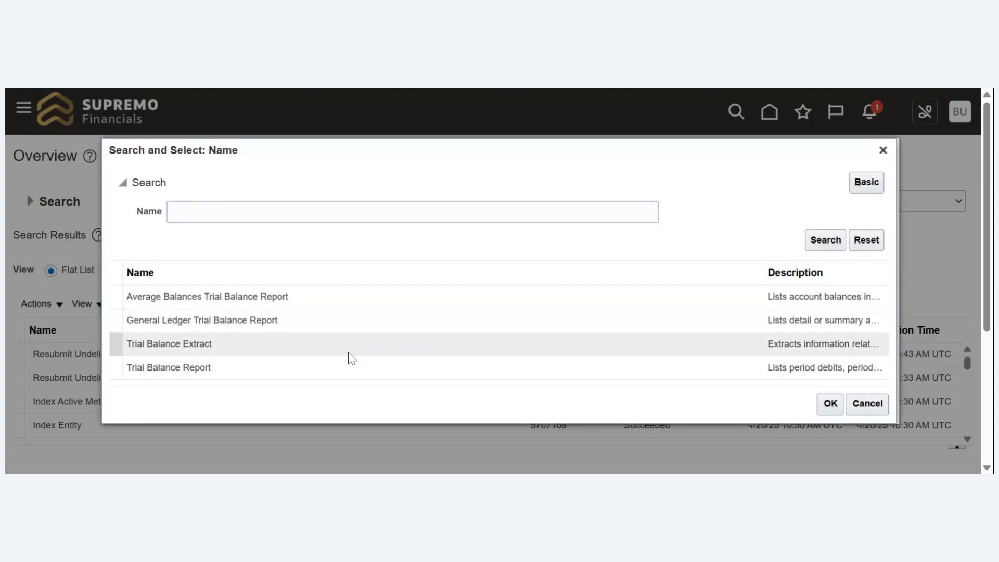
left_click(338, 369)
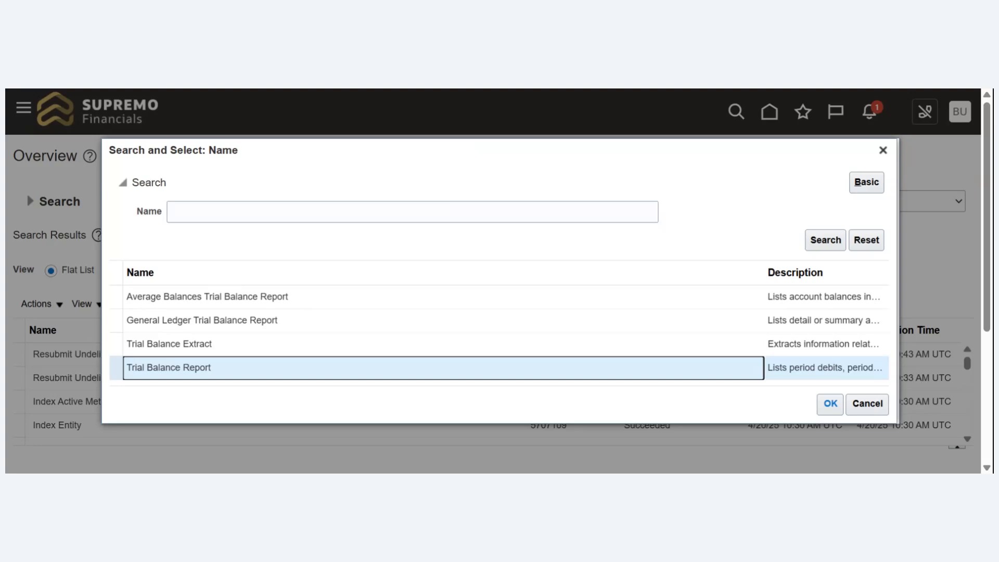
left_click(831, 403)
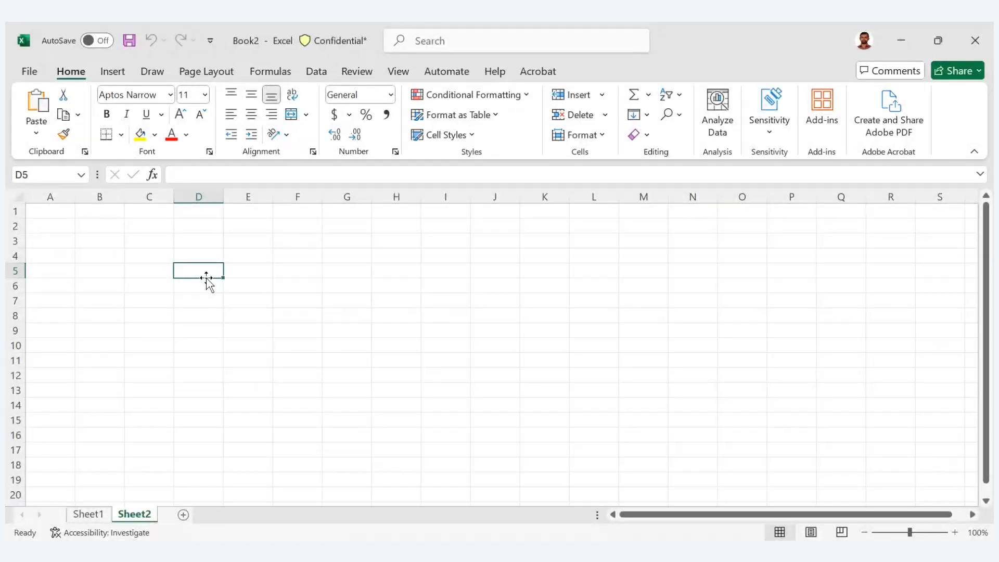
- Enter "As of 31st Mar" in cell E5 of Sheet2 and fit column E's width to the text
left_click(253, 270)
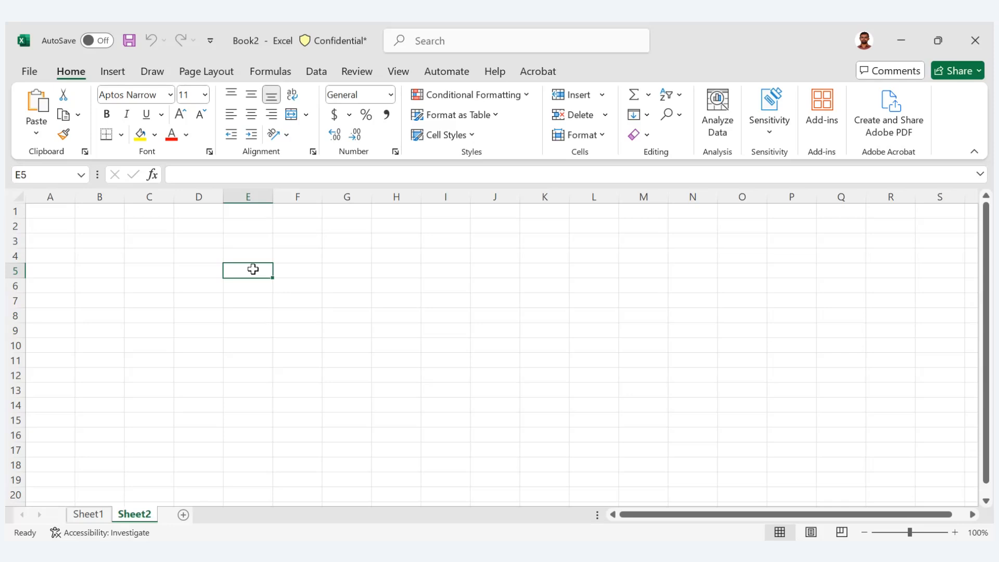
type("As of")
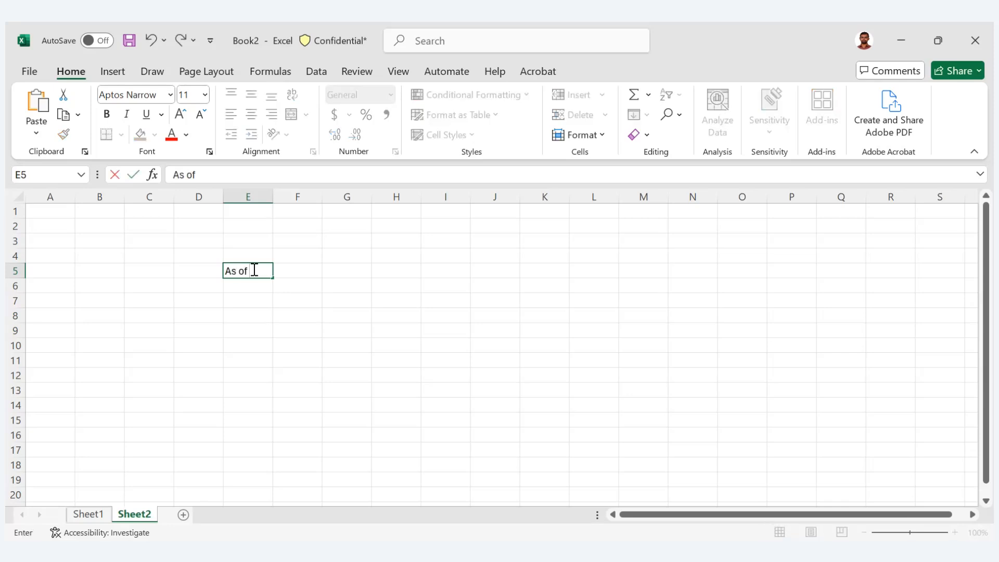
type(" 31st Mar")
key("Tab")
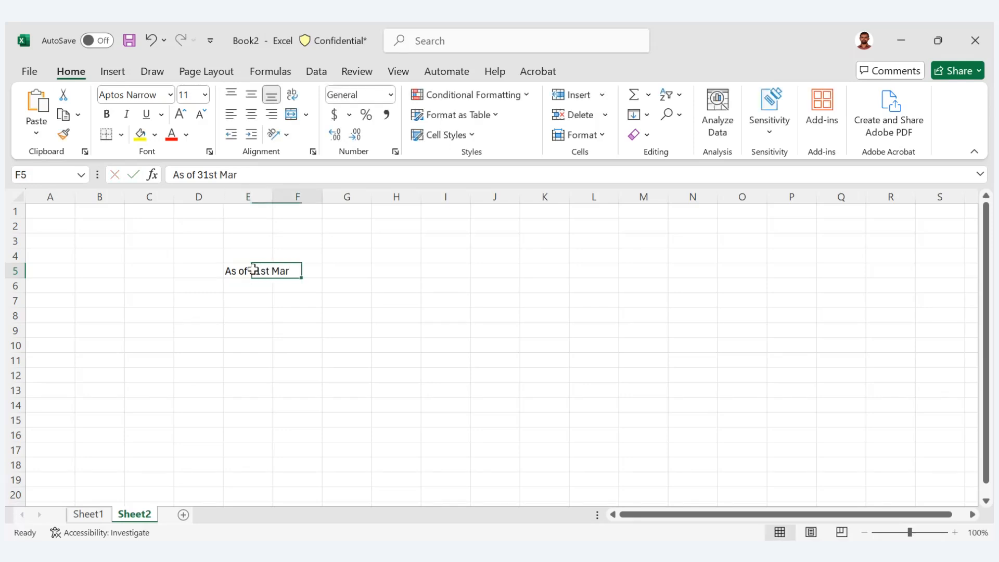
double_click(273, 197)
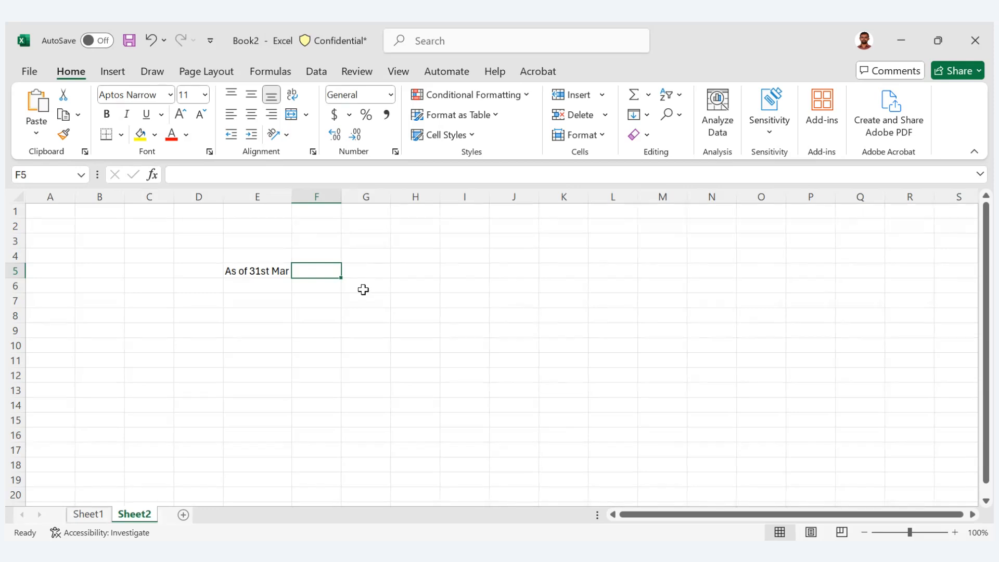
- Label the cell directly before the "As of 31st Mar" heading, D5, as "India"
key("Left")
key("Left")
type("In")
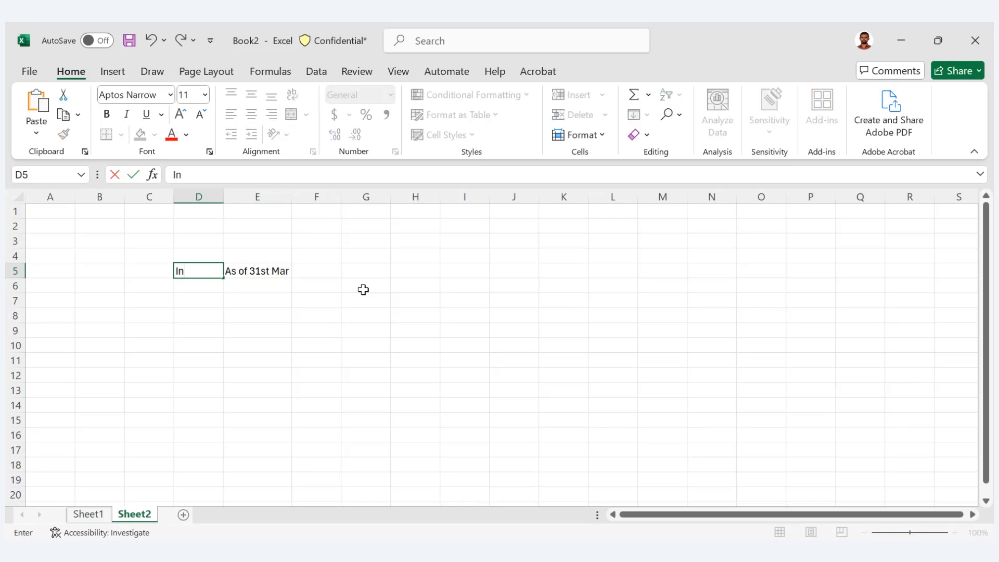
type("dia")
key("Tab")
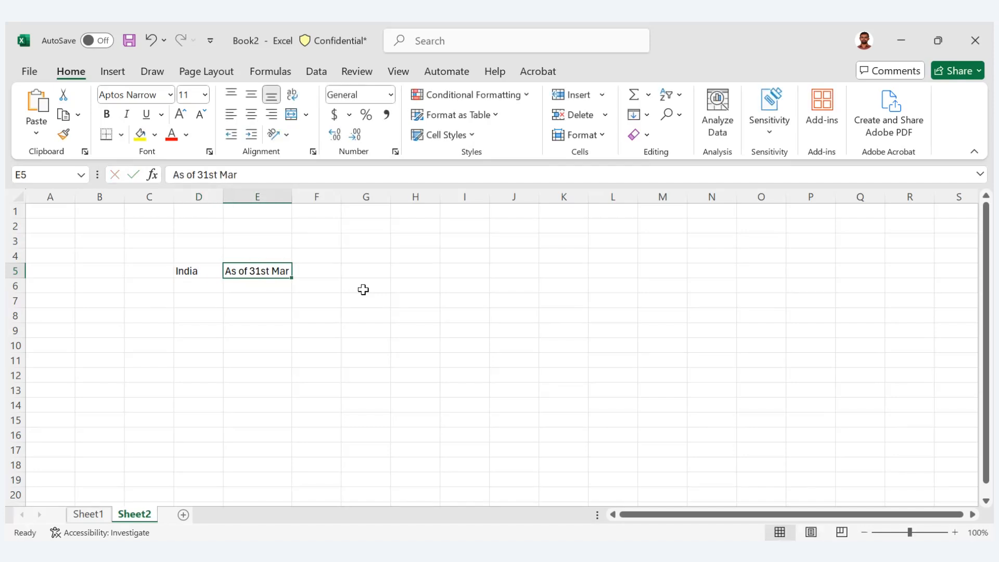
- Enter "Trial Balance" in cell E7 and "Liability" in the adjacent cell F7
key("Down")
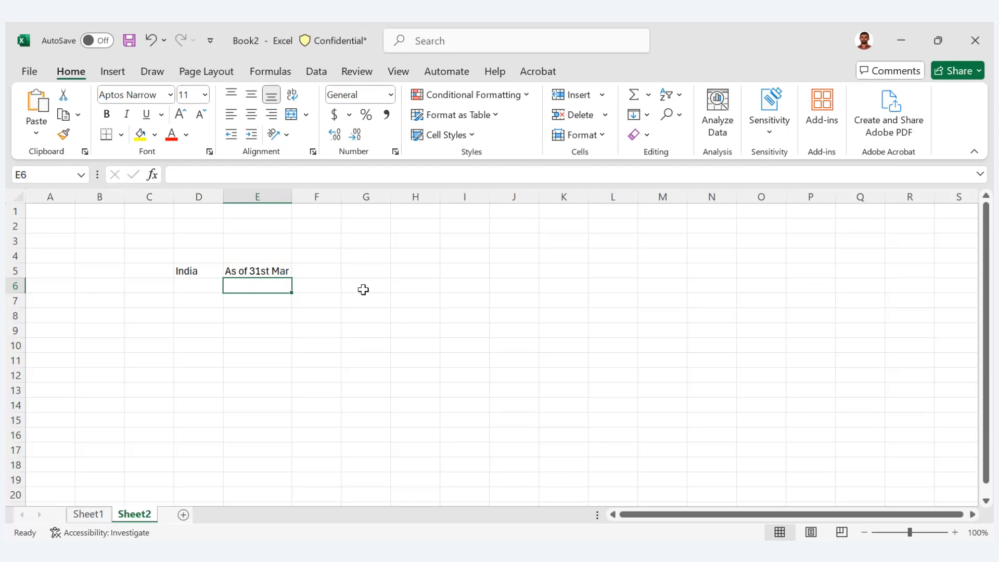
key("Down")
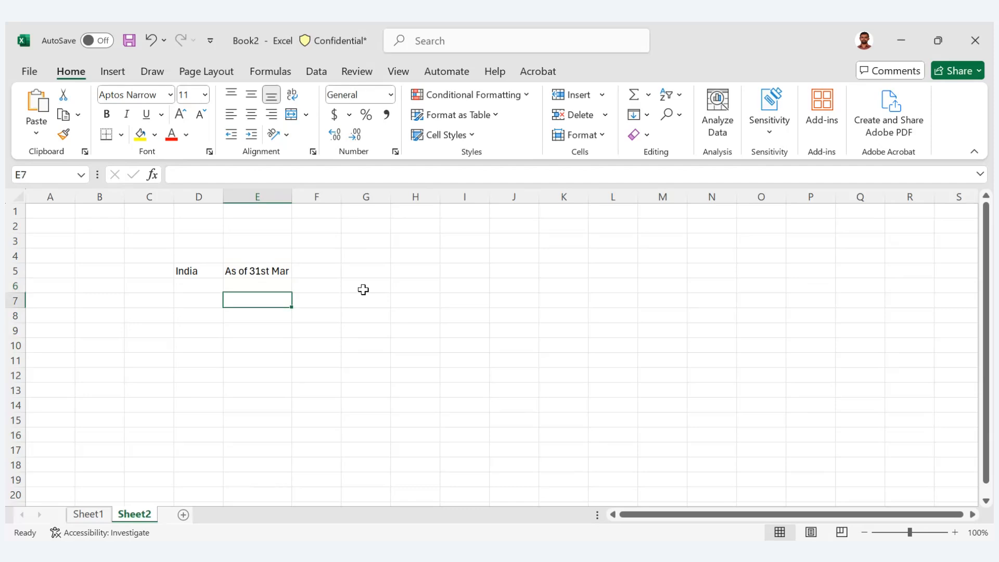
type("Tria")
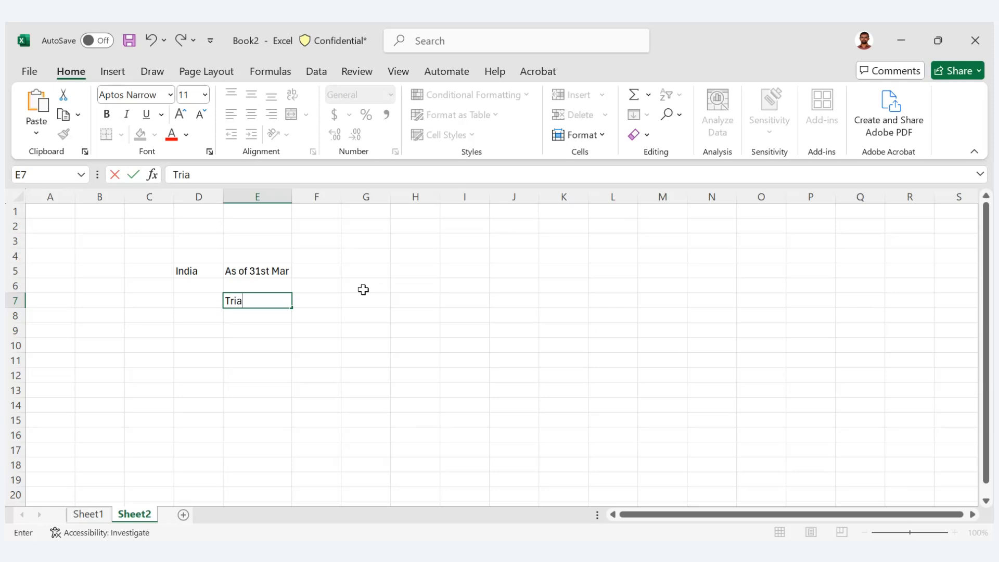
type("l Balance")
key("Tab")
type("Lia")
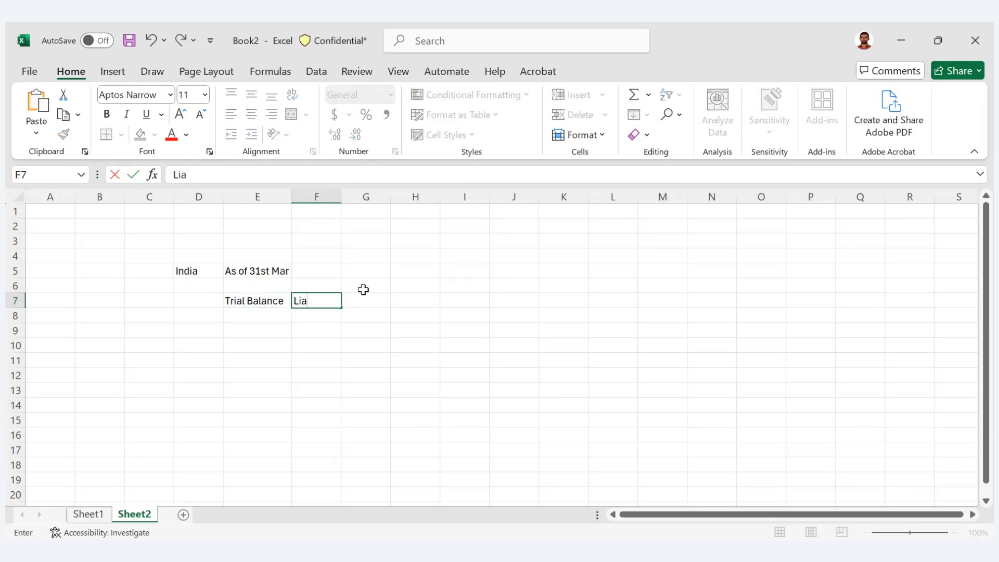
type("bility")
key("Tab")
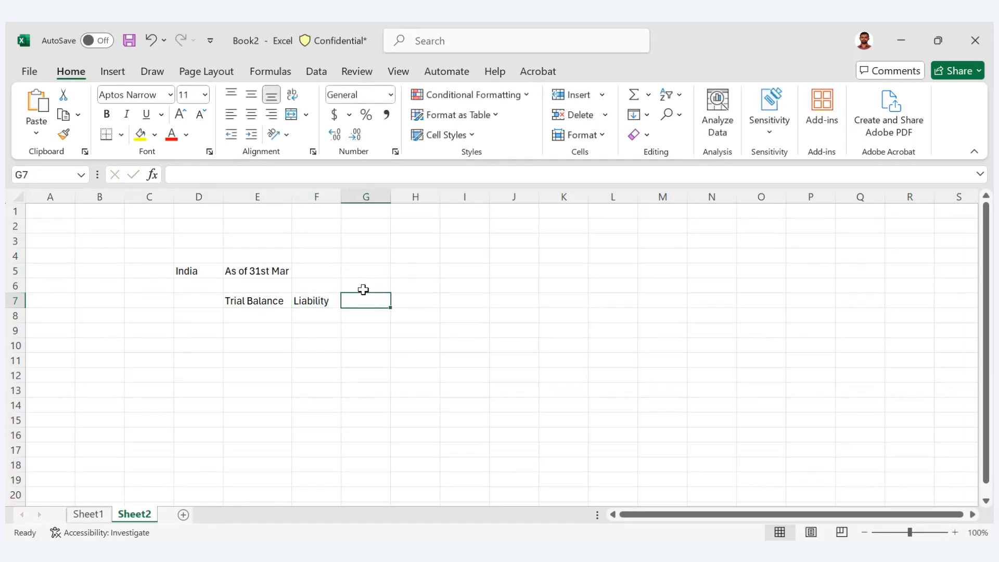
- Enter the Trial Balance liability amount 1,00,000 in cell G7
type("10")
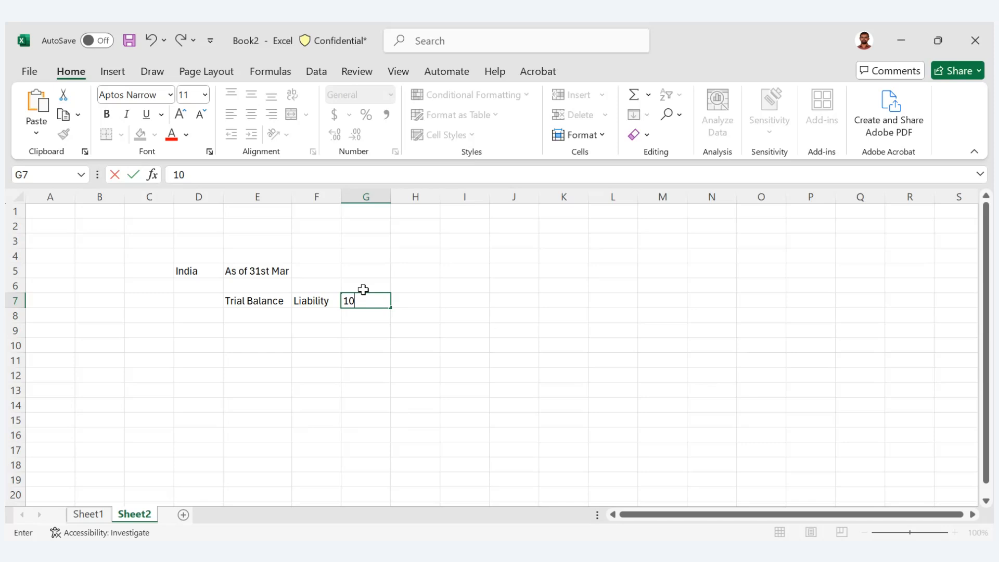
type(",00")
key("BackSpace")
key("BackSpace")
key("BackSpace")
key("BackSpace")
type(",00,000")
key("Tab")
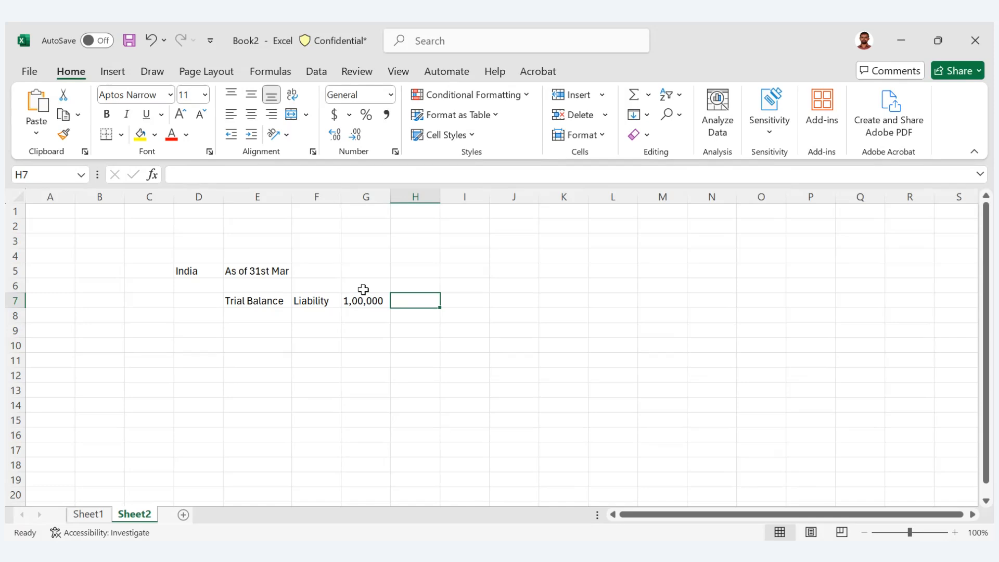
- Add the row label "Payables Invoice" in cell E9, two rows below Trial Balance
key("Left")
key("Left")
key("Down")
key("Down")
key("Left")
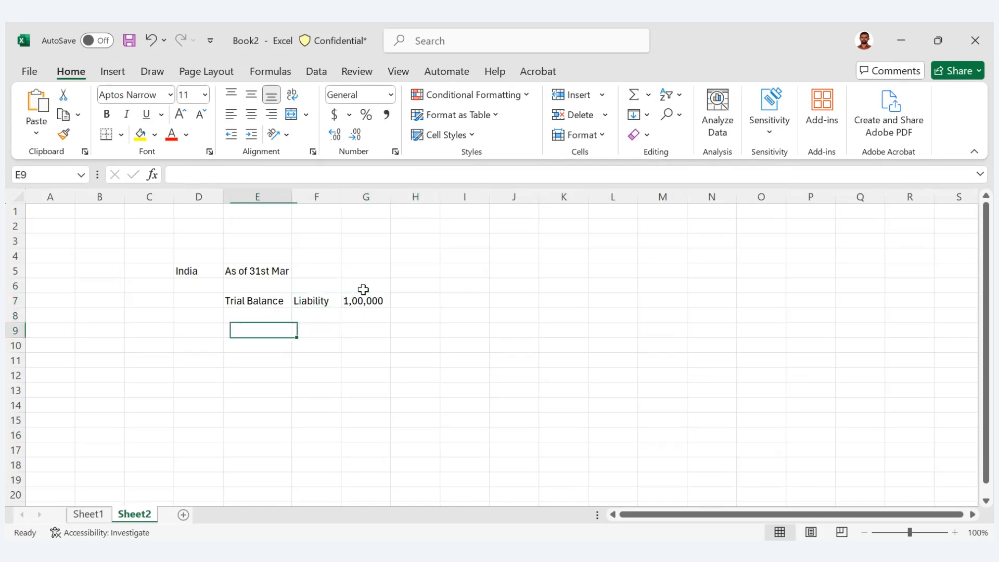
type("Payab")
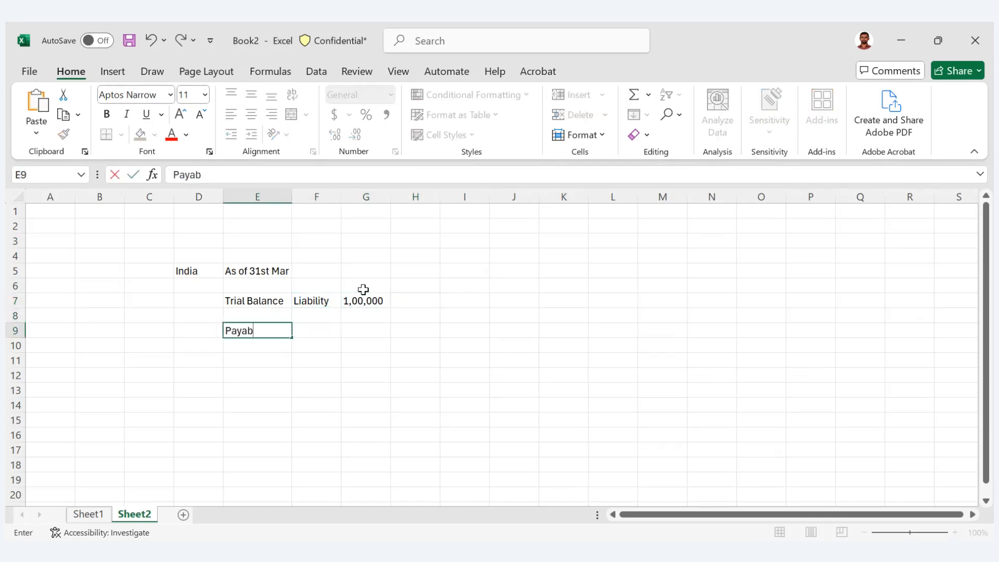
type("les Invoice")
key("Tab")
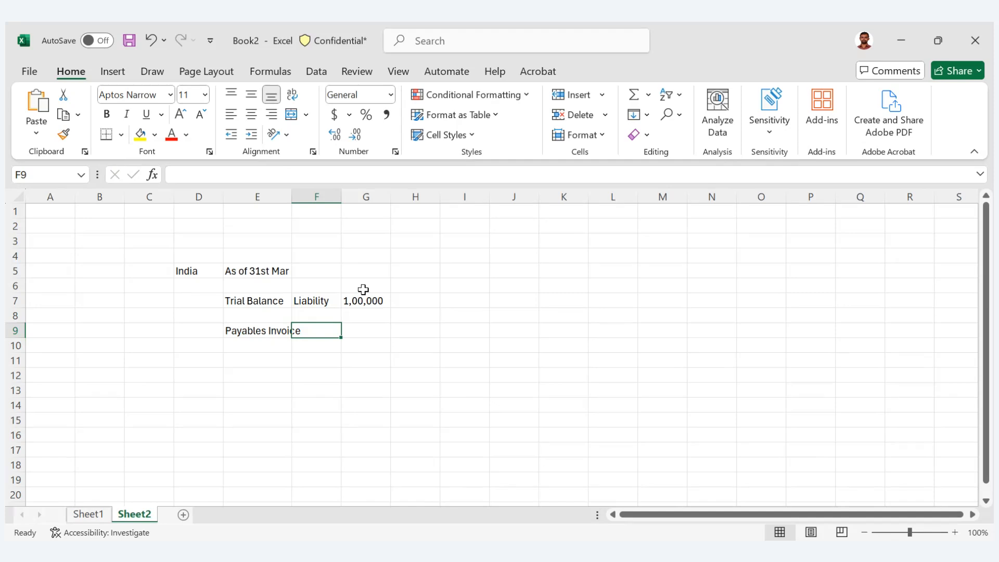
- Enter 1000 in both cells F9 and G9 of the Payables Invoice row
type("10")
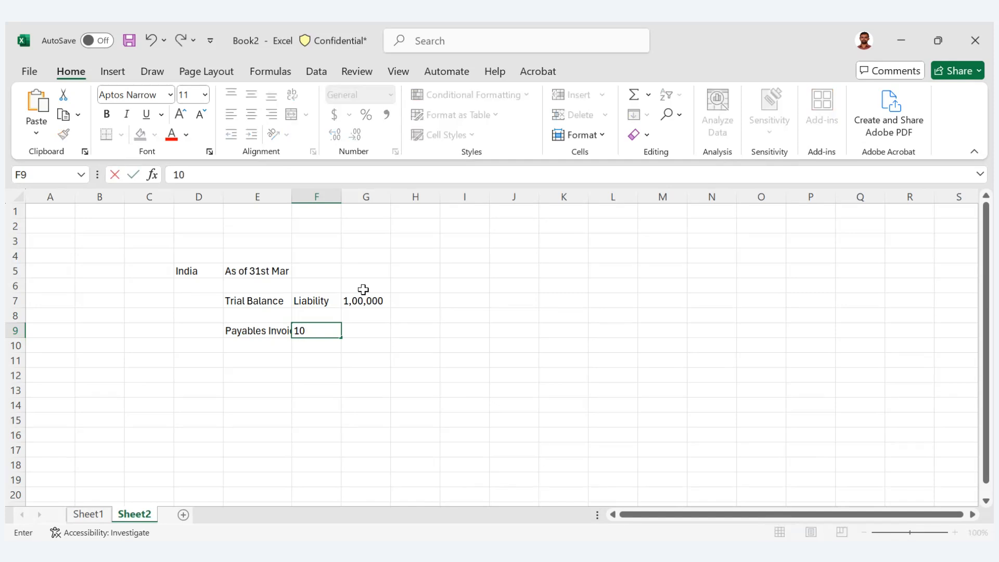
type("00")
key("Tab")
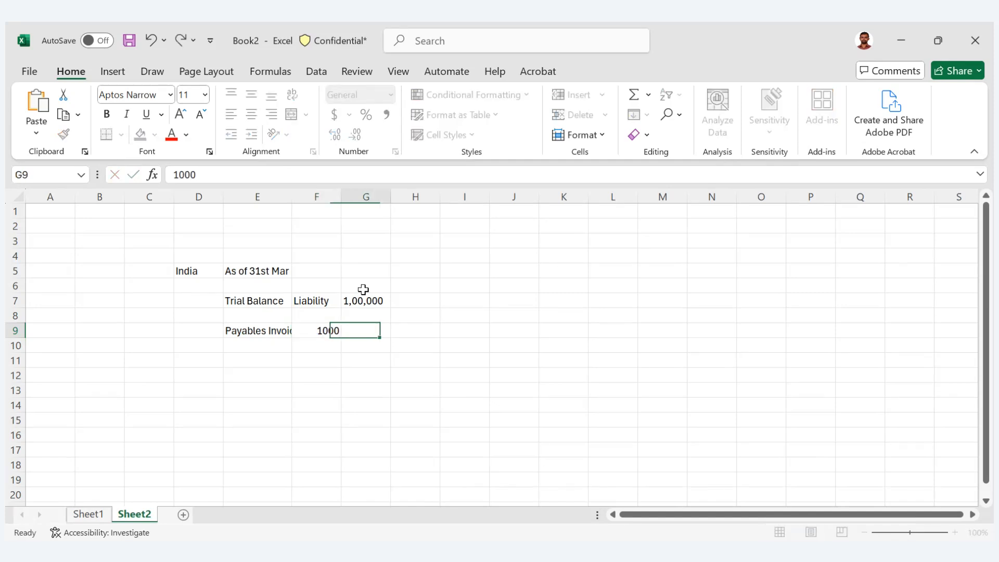
key("Left")
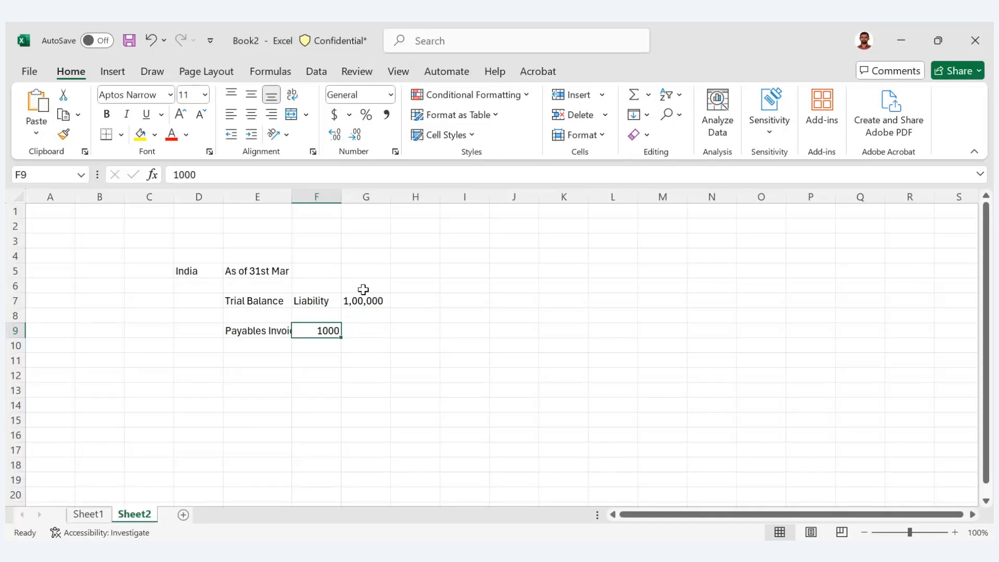
key("Right")
type("100")
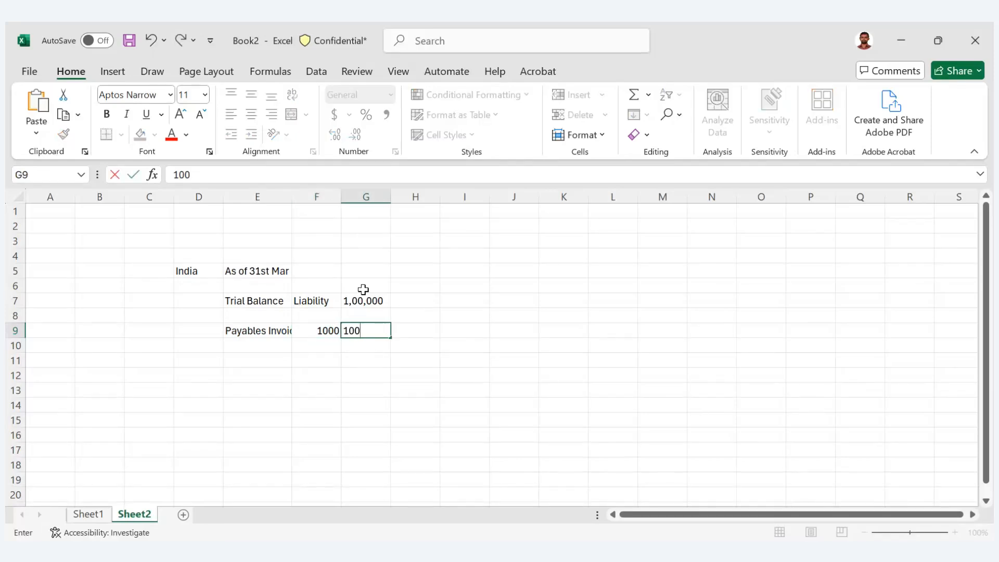
type("0")
key("Right")
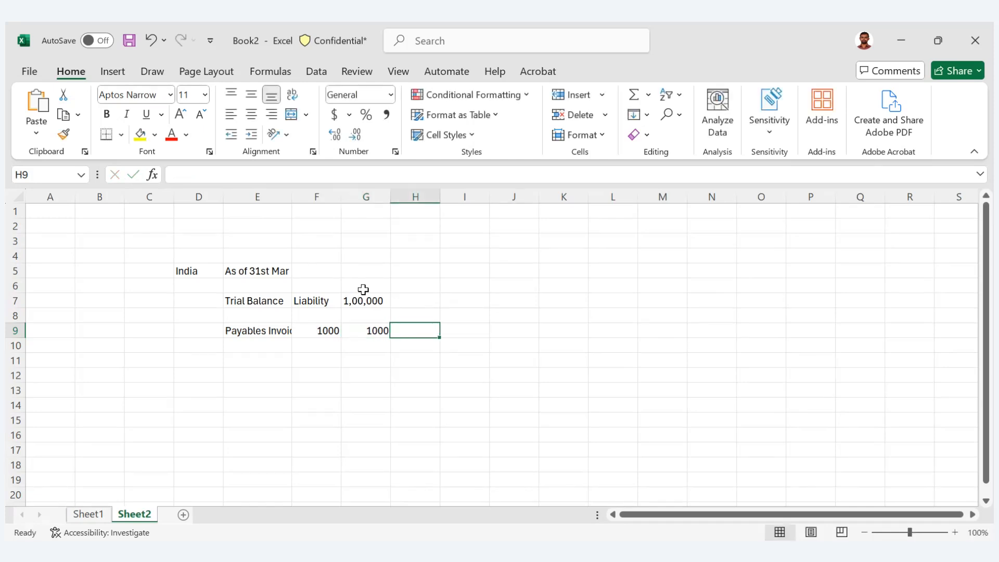
- Enter 1000000 in cell H9 of the Payables Invoice row and apply the comma number style
type("1000")
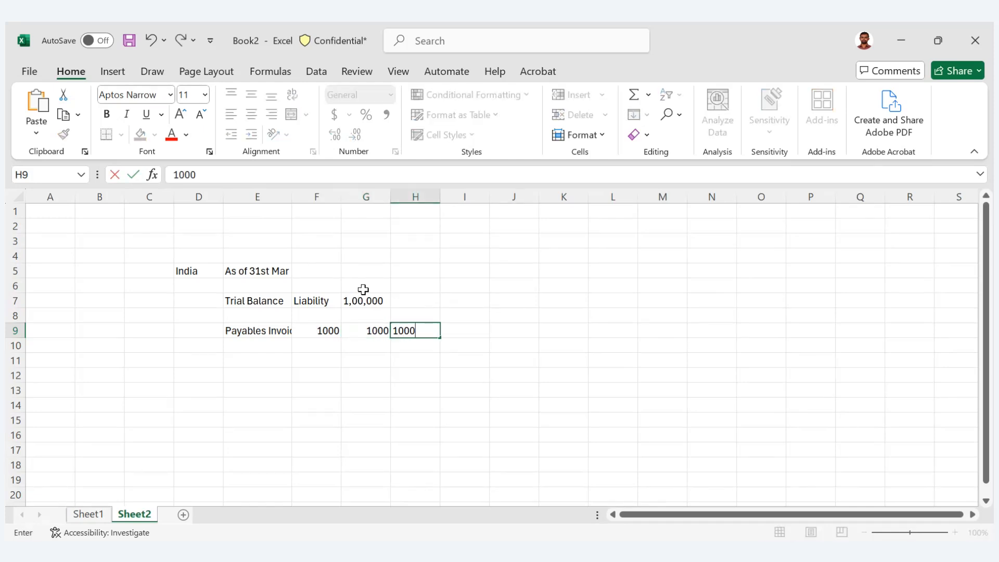
type("0000")
key("Right")
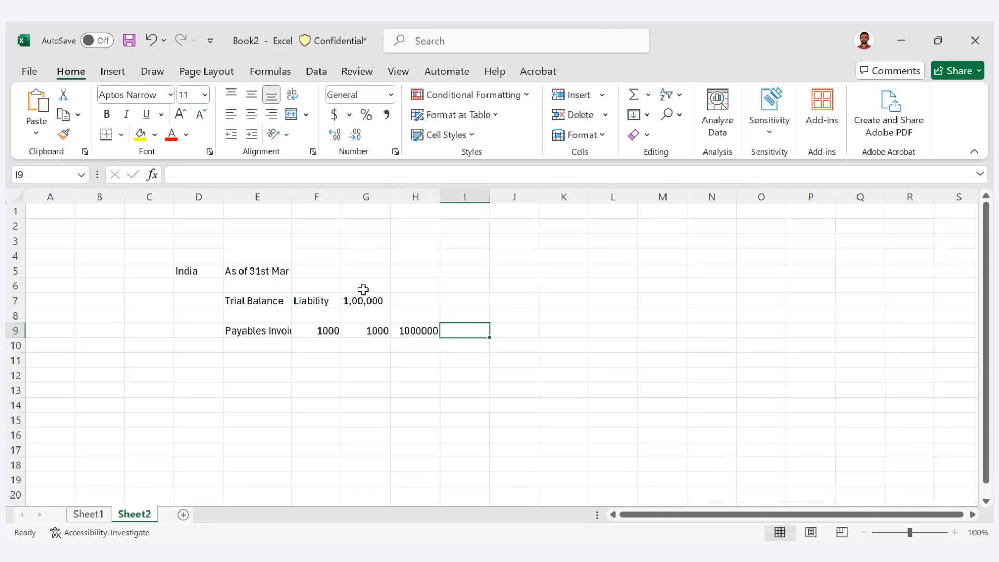
key("Left")
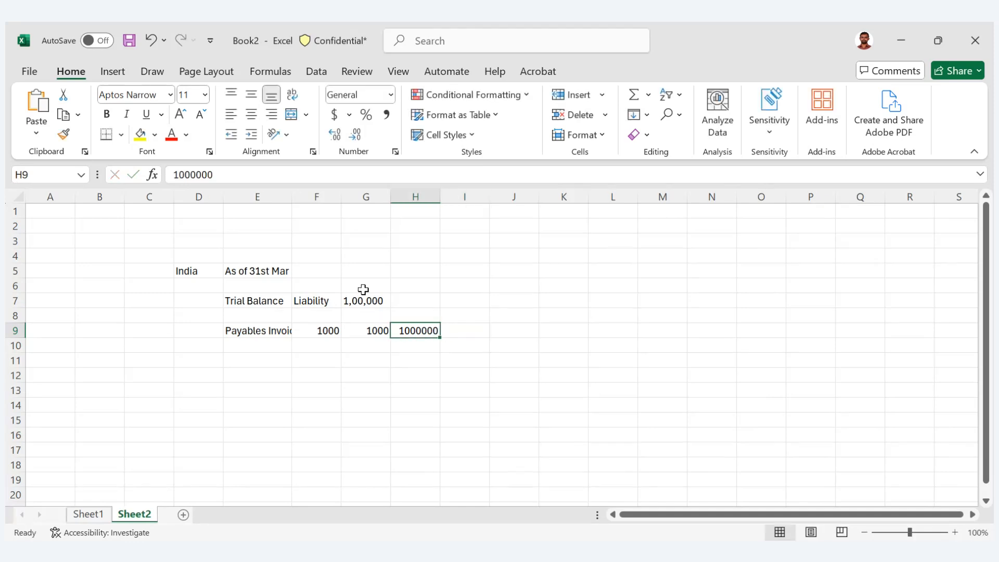
left_click(387, 117)
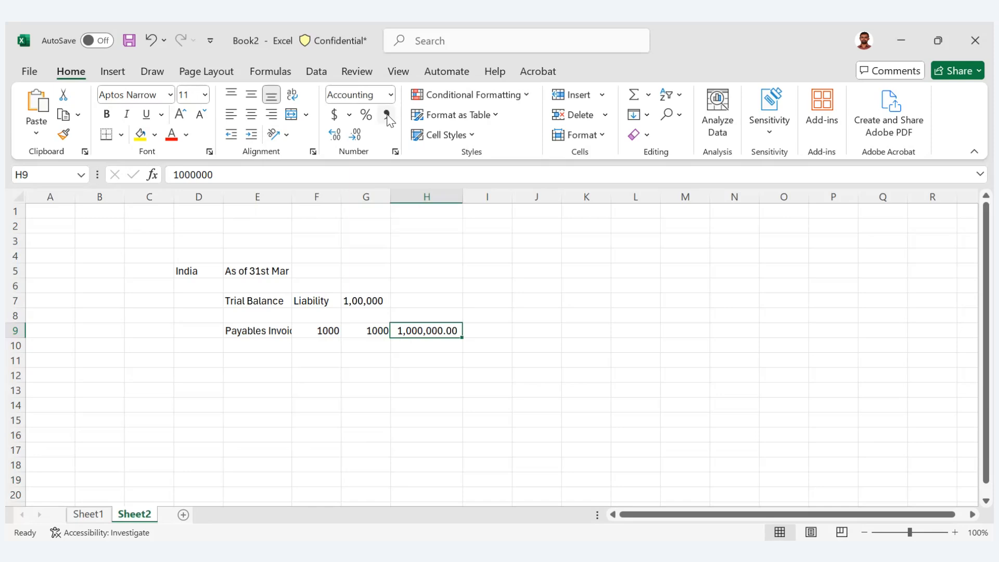
key("Down")
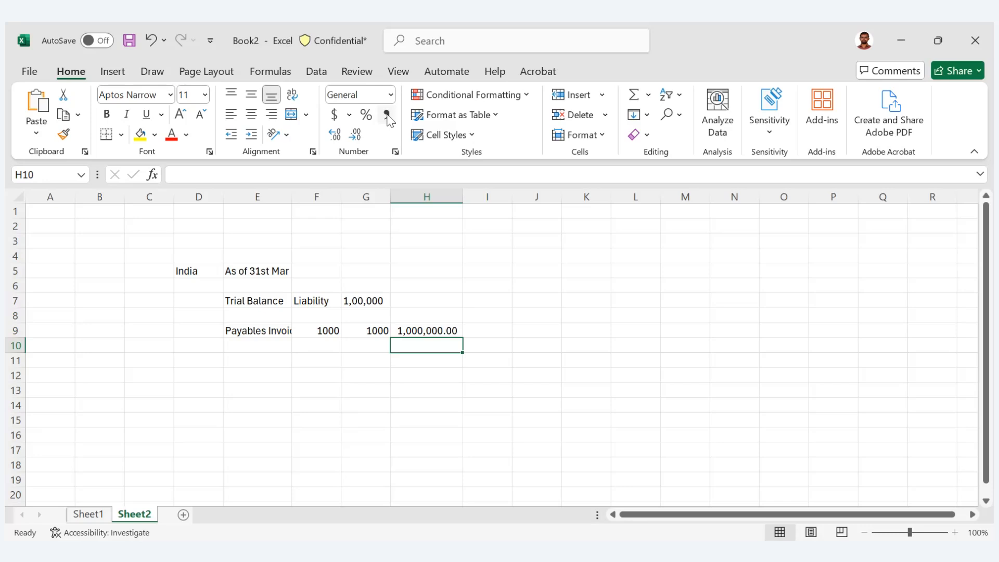
key("Up")
key("Up")
key("Up")
key("Left")
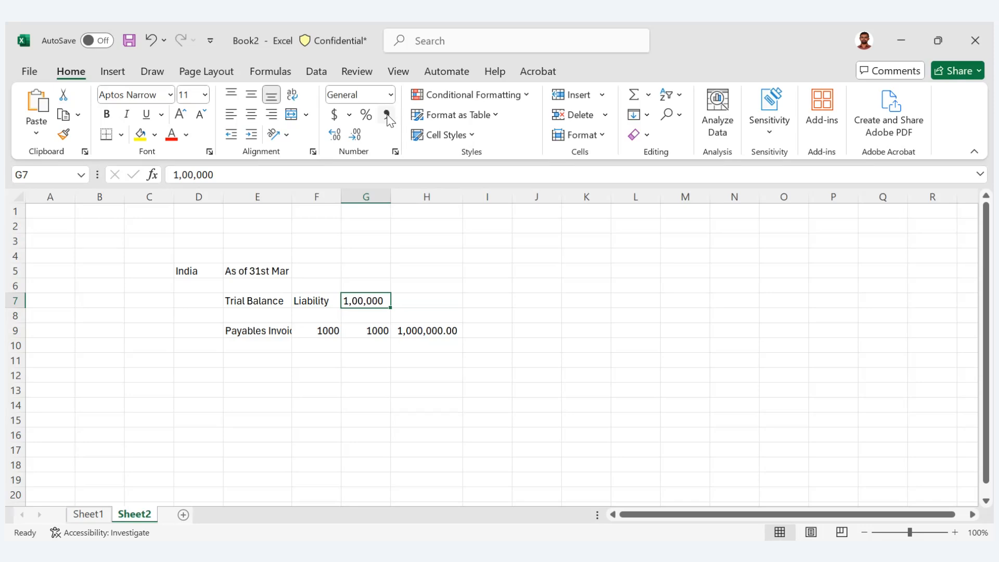
key("Down")
key("Down")
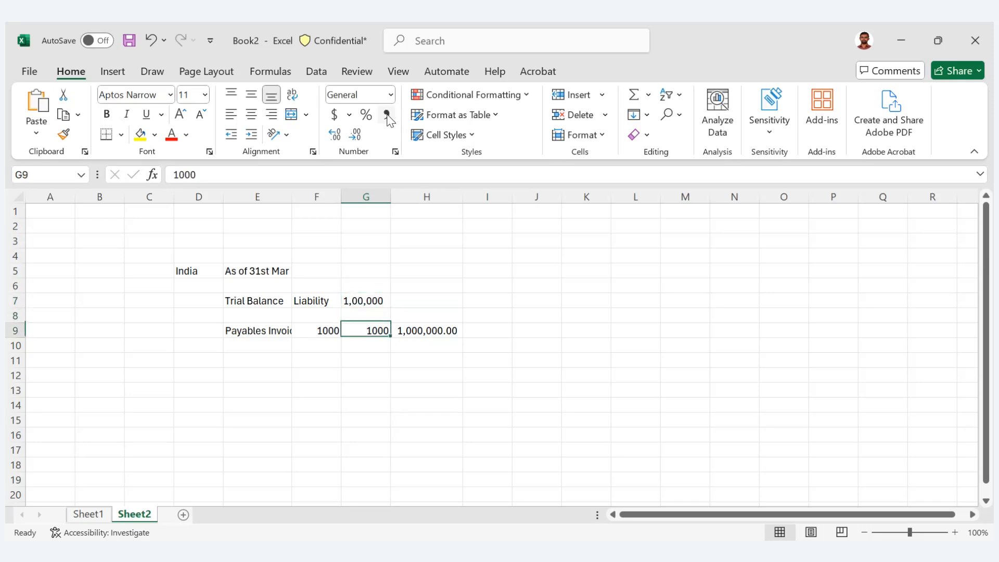
key("Down")
key("Left")
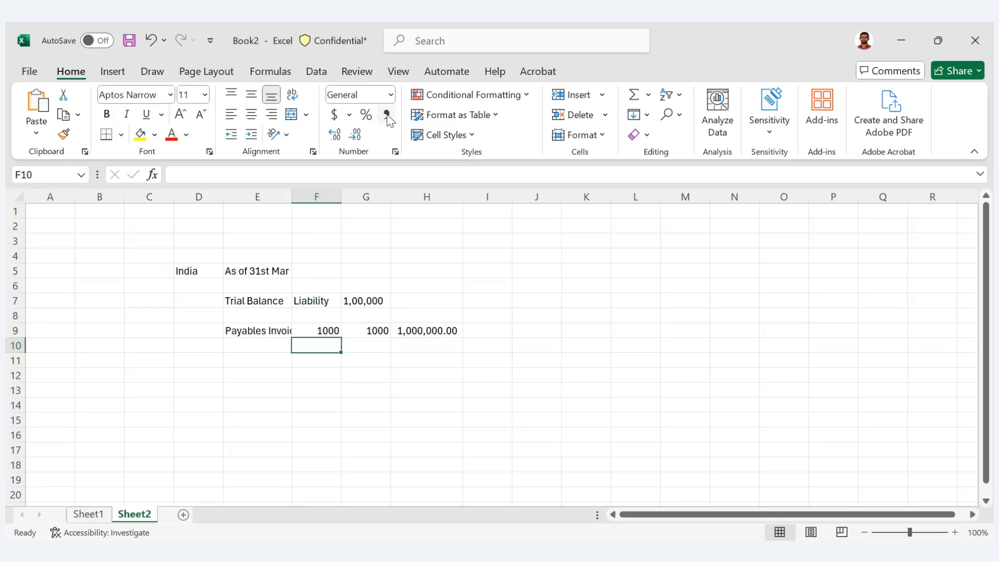
- Enter 100000 in cell H11, two rows below the Payables Invoice amount, and apply the comma number style
key("Down")
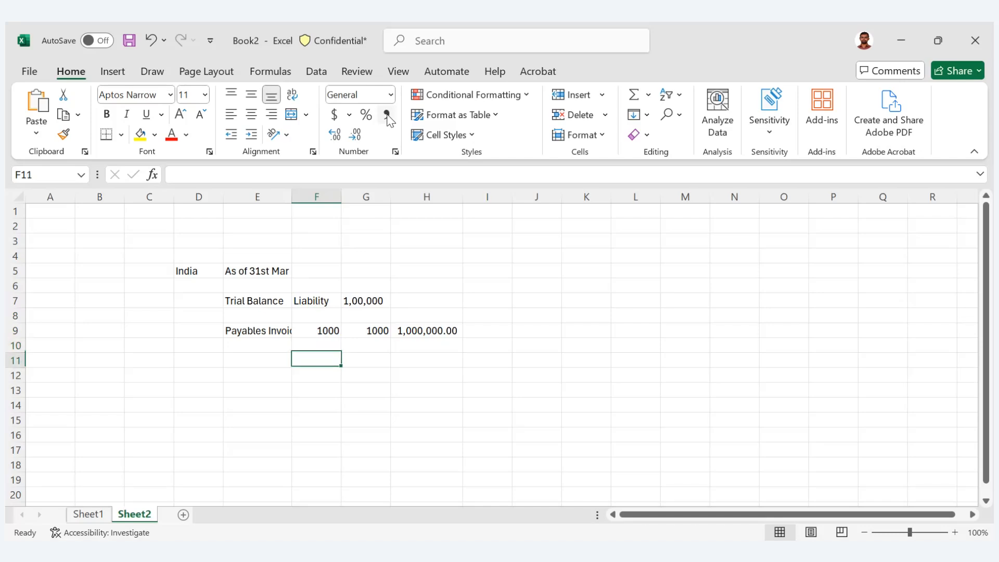
key("Right")
key("Right")
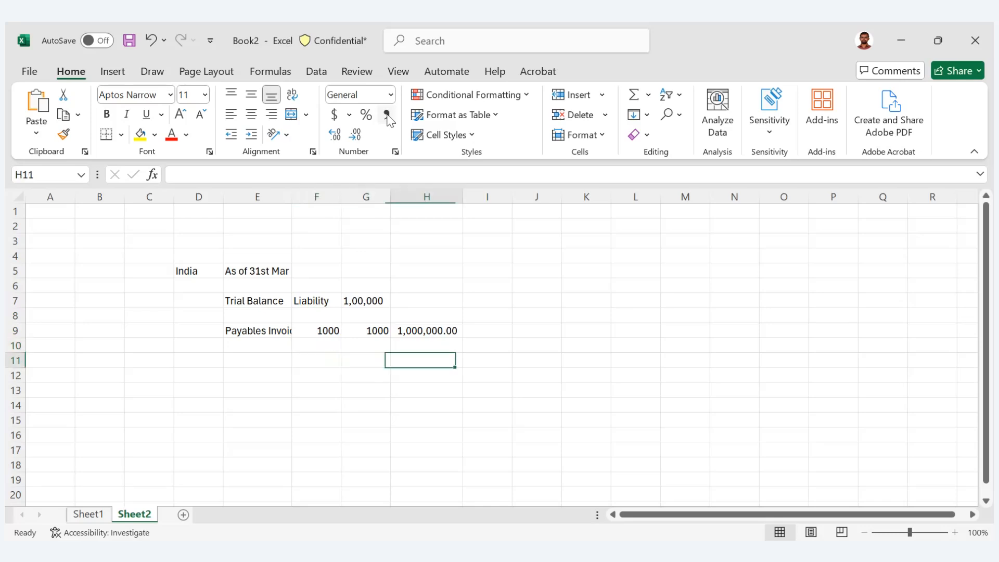
type("10")
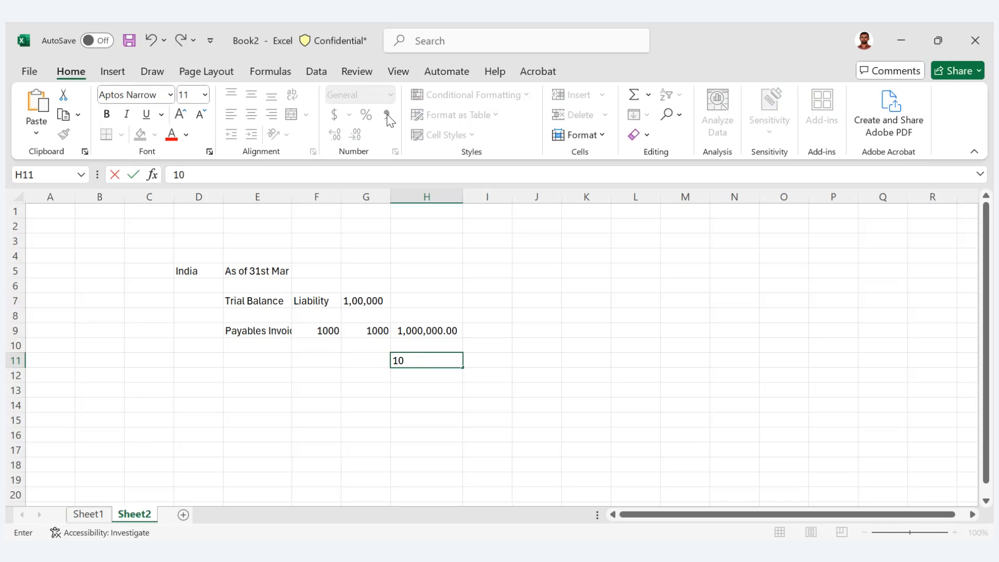
type("00000")
key("Tab")
key("Left")
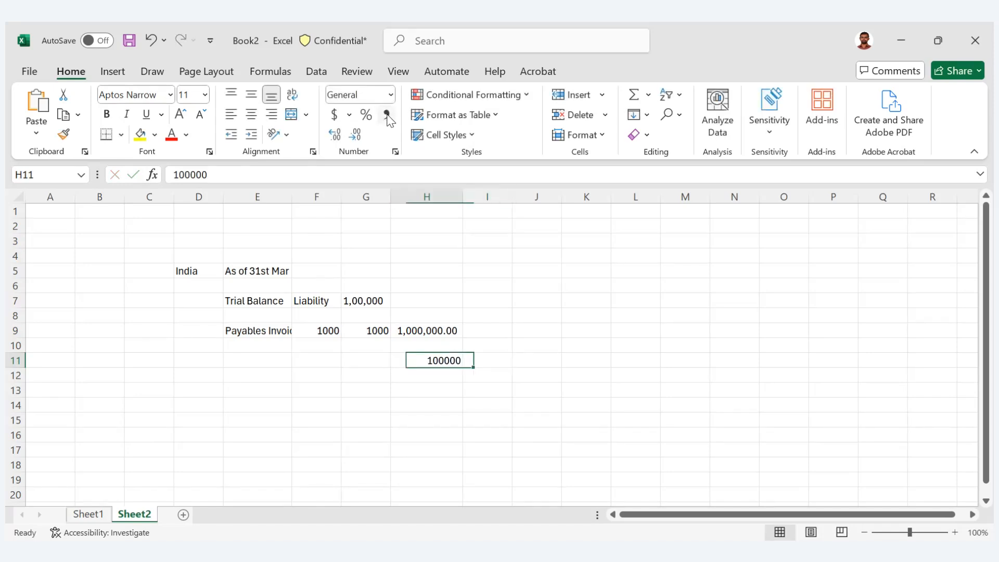
left_click(387, 115)
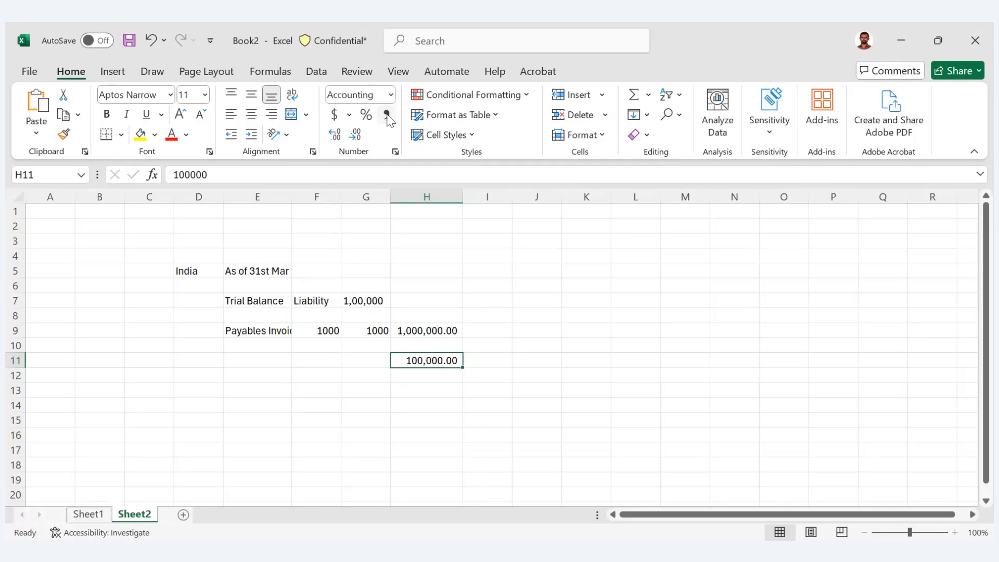
key("Left")
key("Left")
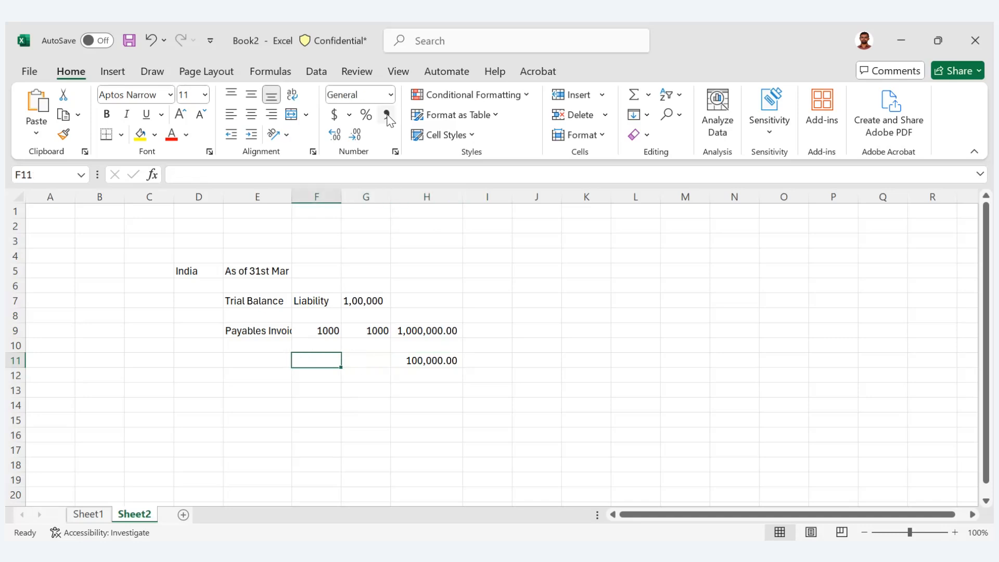
- Enter 100 in cell F11, then label that row "Open" in E11 and "Unpaid" in D11
type("100")
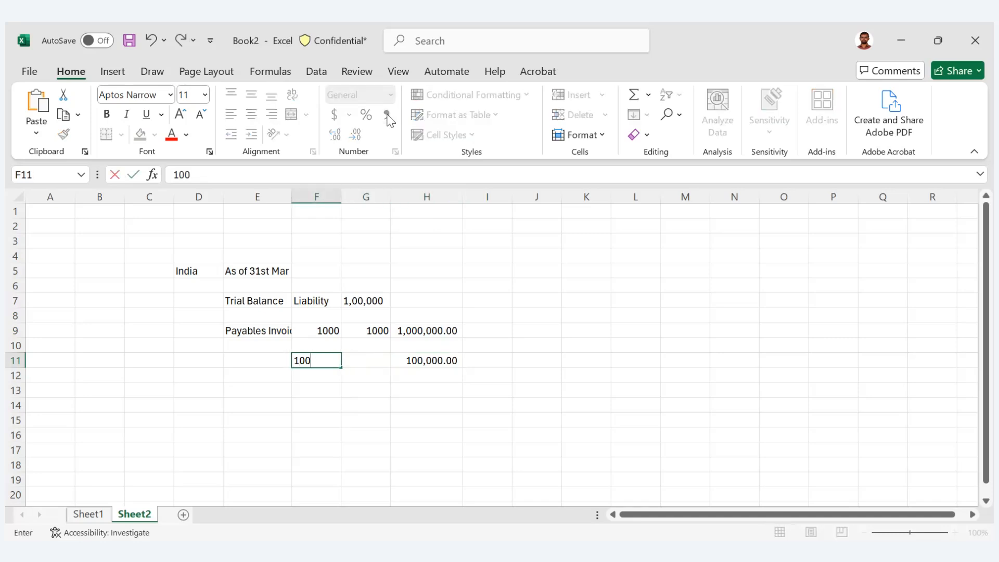
key("Tab")
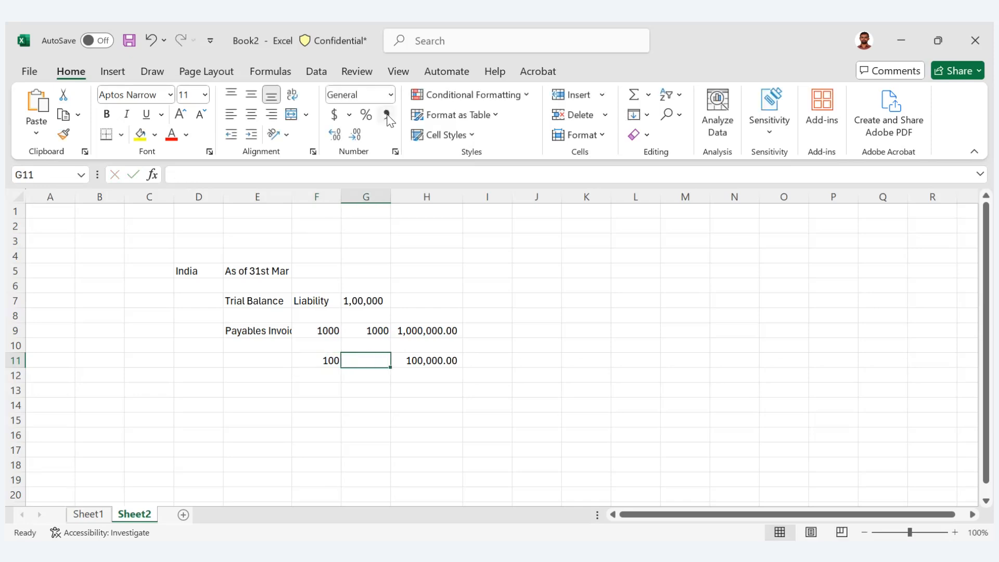
key("Left")
key("Left")
type("Open")
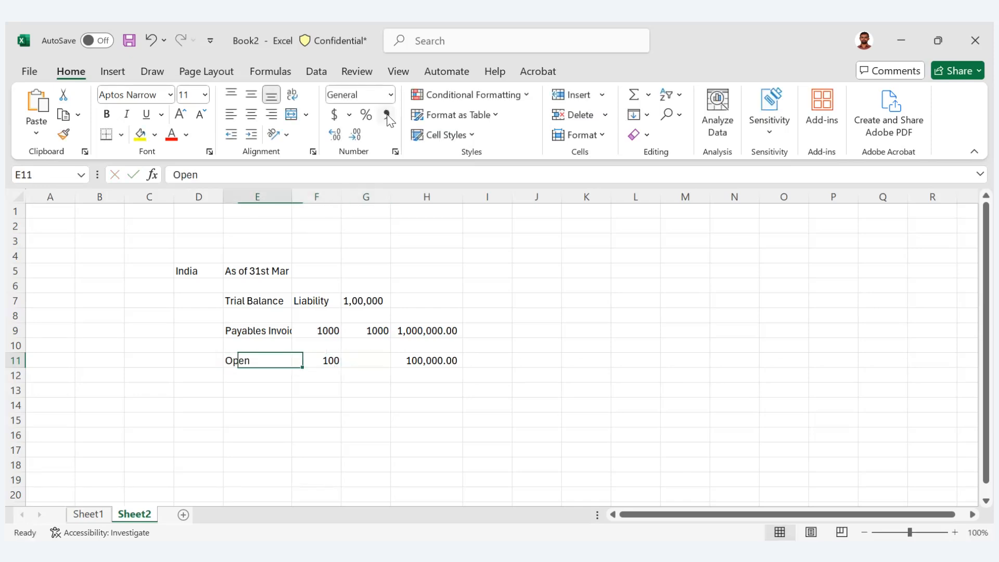
key("Left")
type("U")
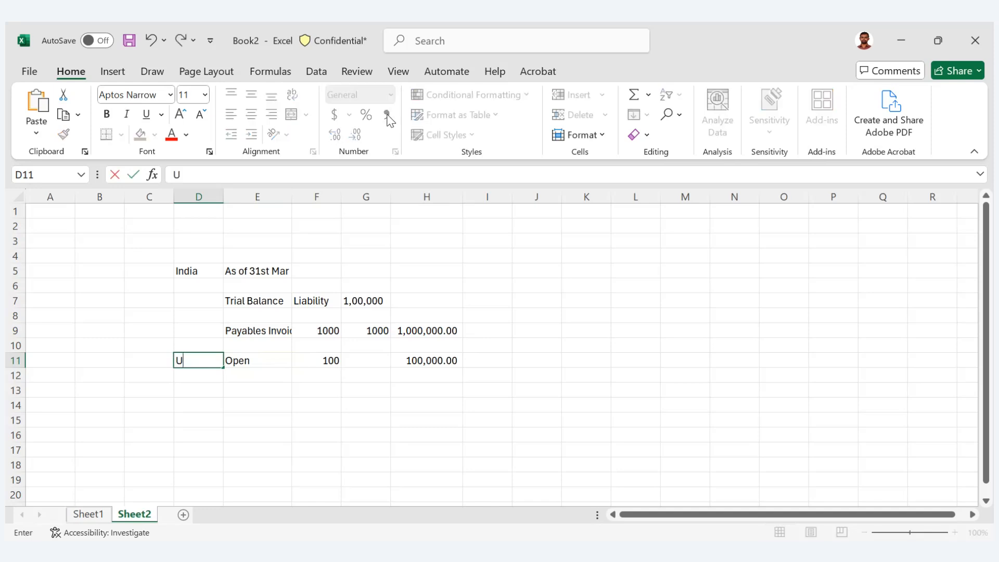
type("npaid")
- Highlight the unpaid invoice amount in cell H11 with yellow fill
key("Right")
key("Right")
key("Right")
key("Right")
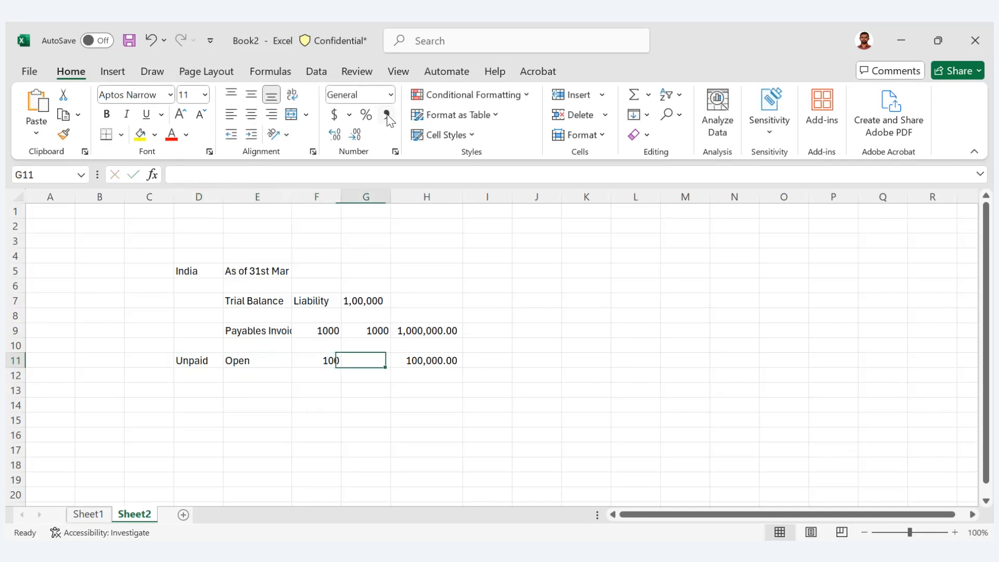
key("Up")
key("Up")
key("Up")
key("Up")
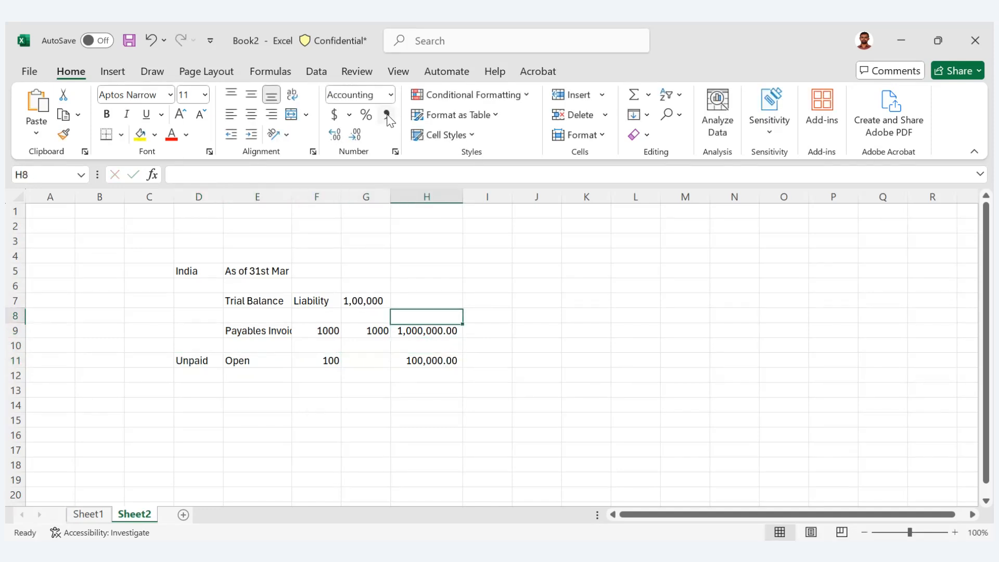
key("Left")
key("Down")
key("Down")
key("Down")
key("Down")
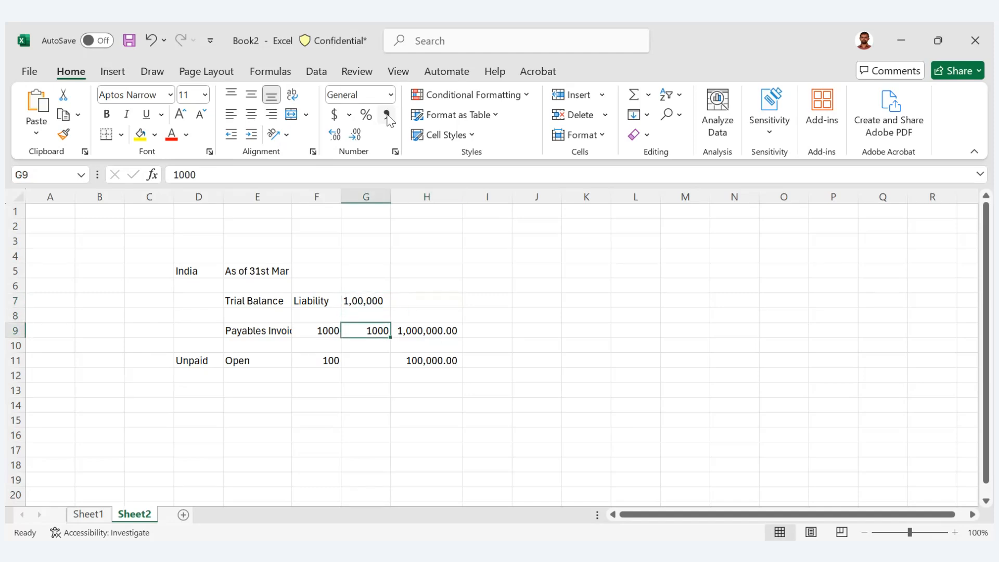
key("Right")
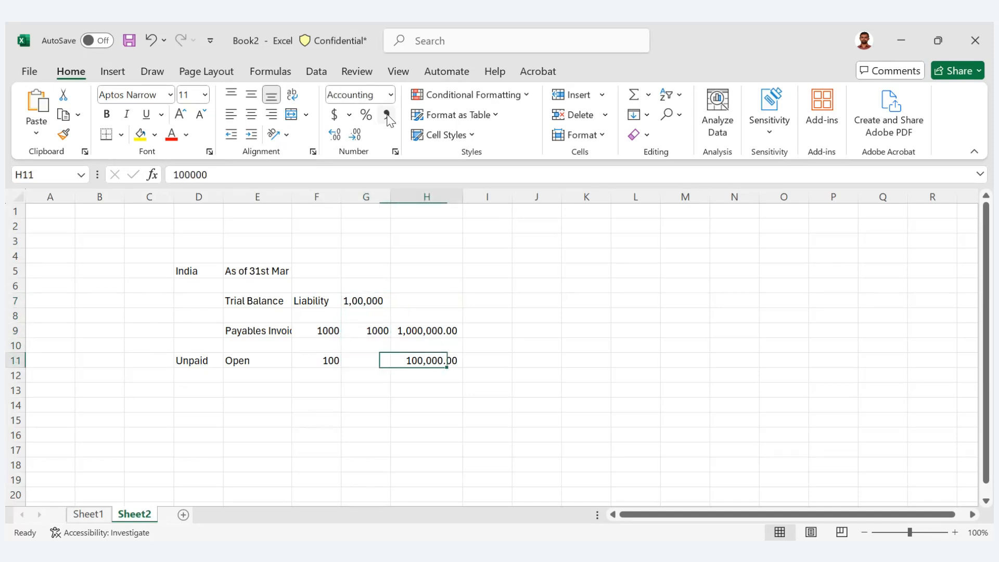
left_click(140, 134)
- Highlight the Trial Balance liability amount in cell G7 with the same yellow fill
key("Left")
key("Left")
key("Up")
key("Up")
key("Up")
key("Up")
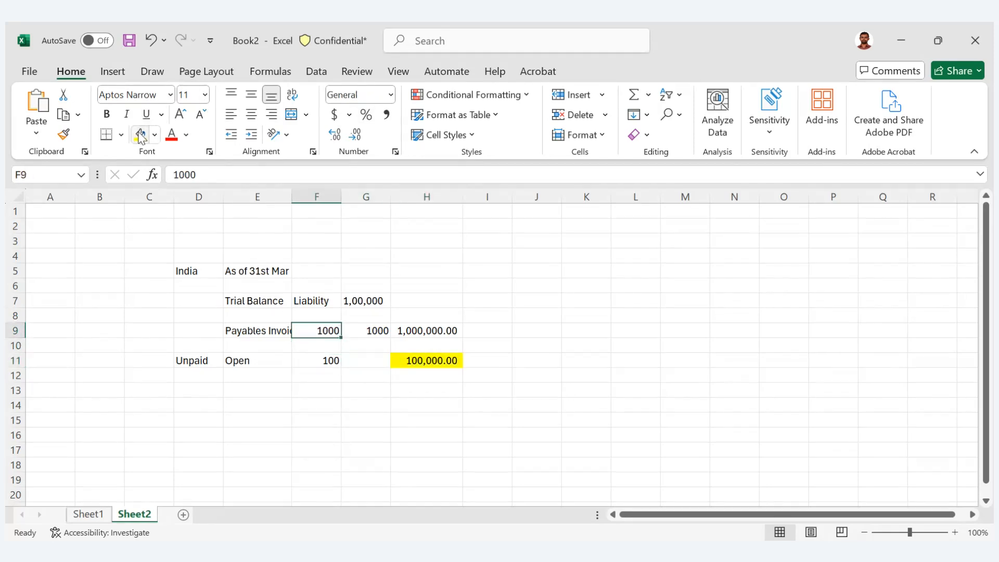
key("Right")
left_click(140, 134)
- Compare the highlighted unpaid invoice amount in H11 with the trial balance liability amount in G7
key("Down")
key("Down")
key("Down")
key("Down")
key("Down")
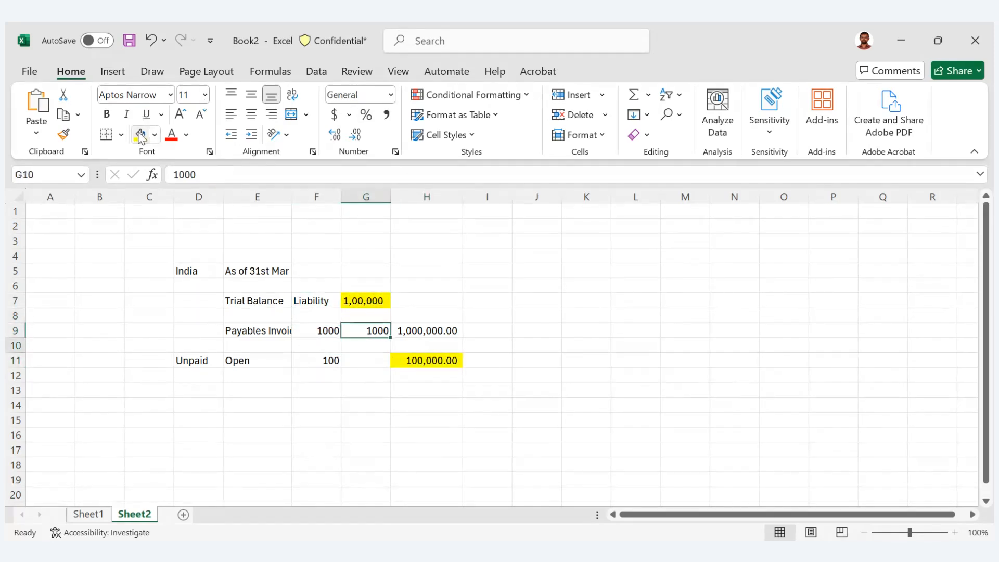
key("Up")
key("Right")
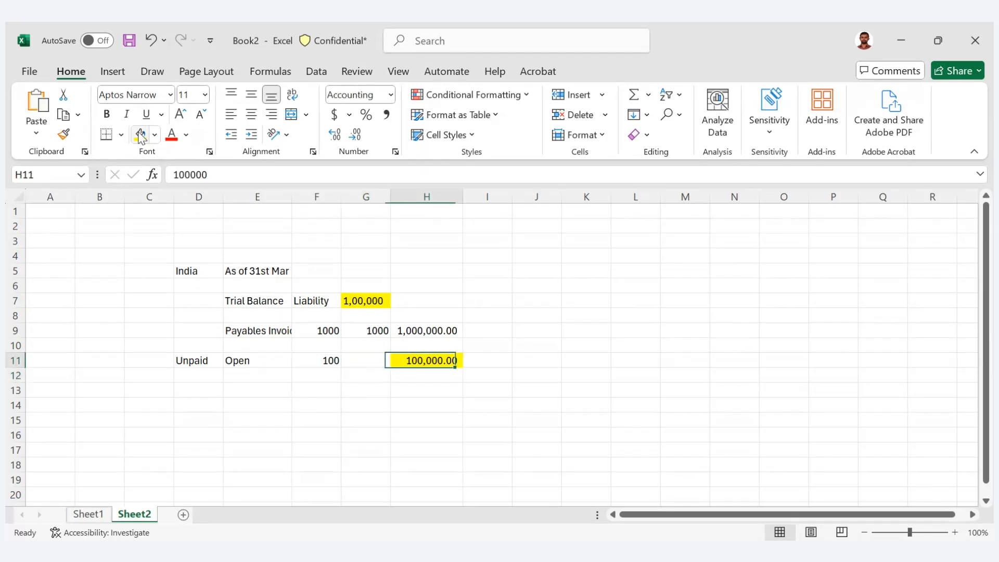
key("Left")
key("Up")
key("Up")
key("Up")
key("Up")
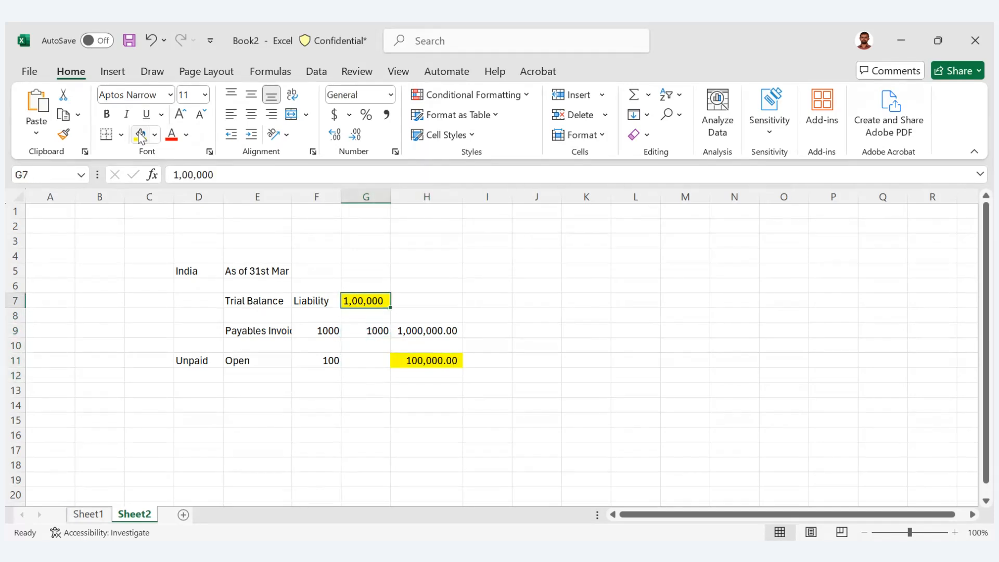
- Add the first accounting entry line in row 14, with "Expen" in E14 and "Debit" in F14
key("Down")
key("Down")
key("Down")
key("Down")
key("Down")
key("Down")
key("Down")
key("Left")
key("Left")
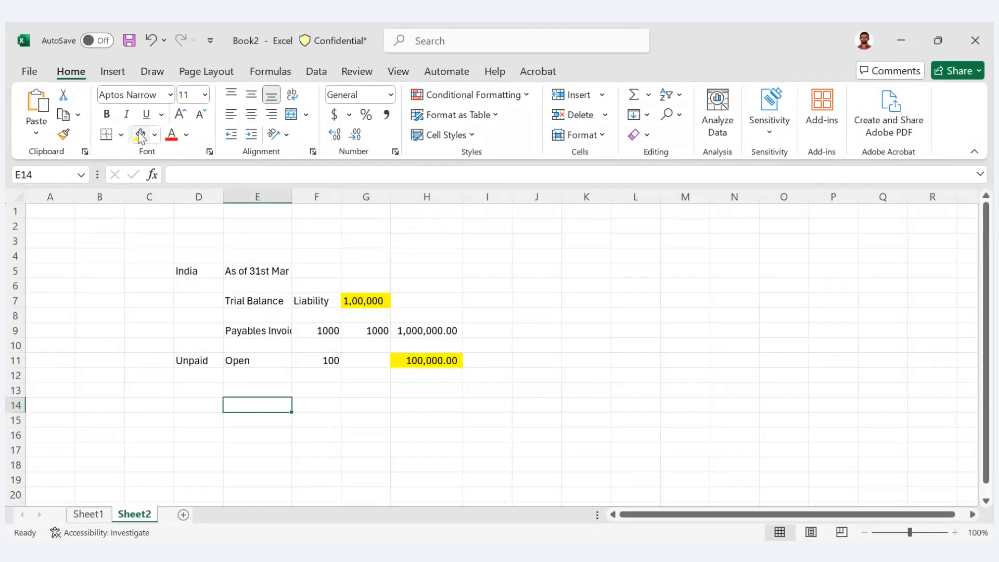
type("Expen")
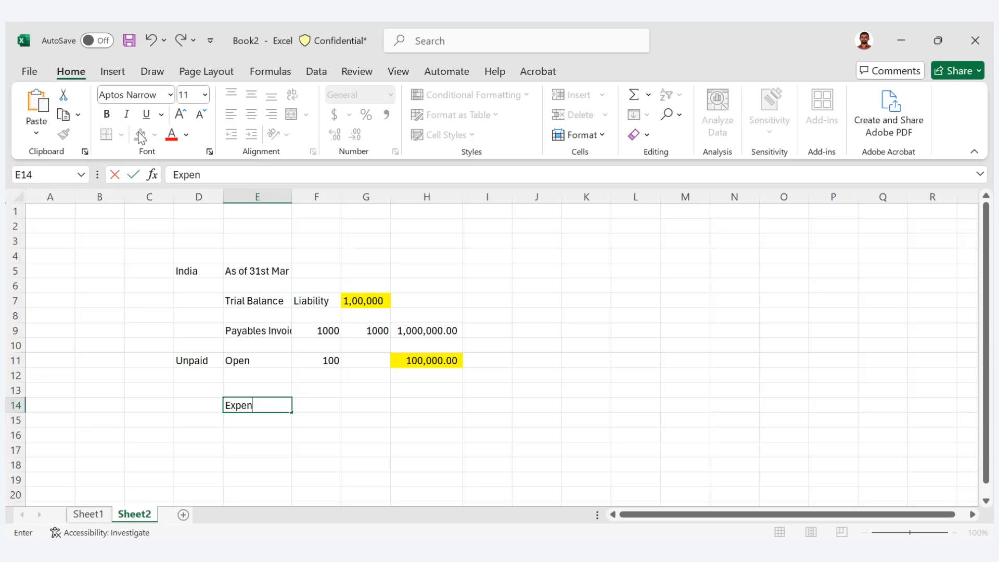
key("Tab")
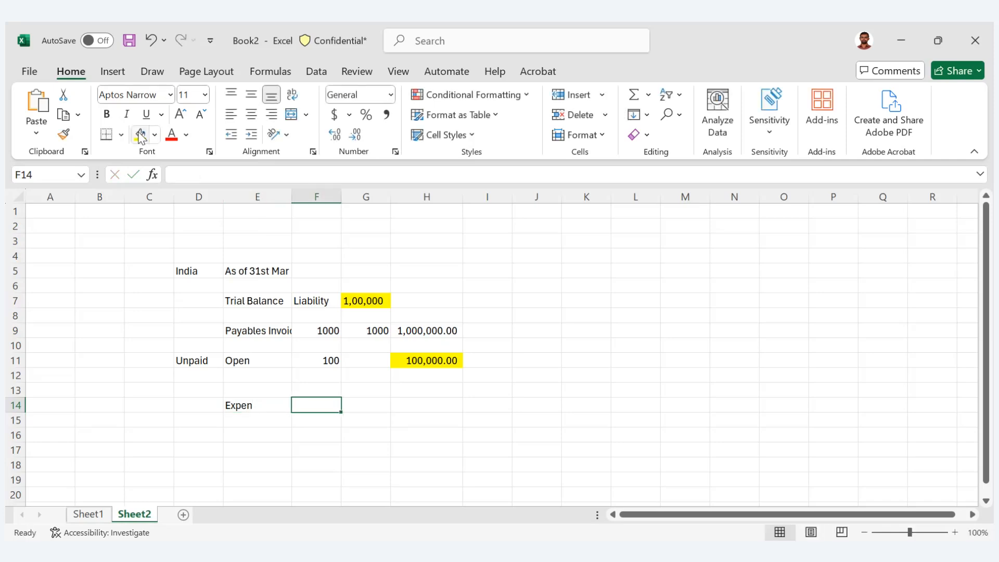
type("Debit")
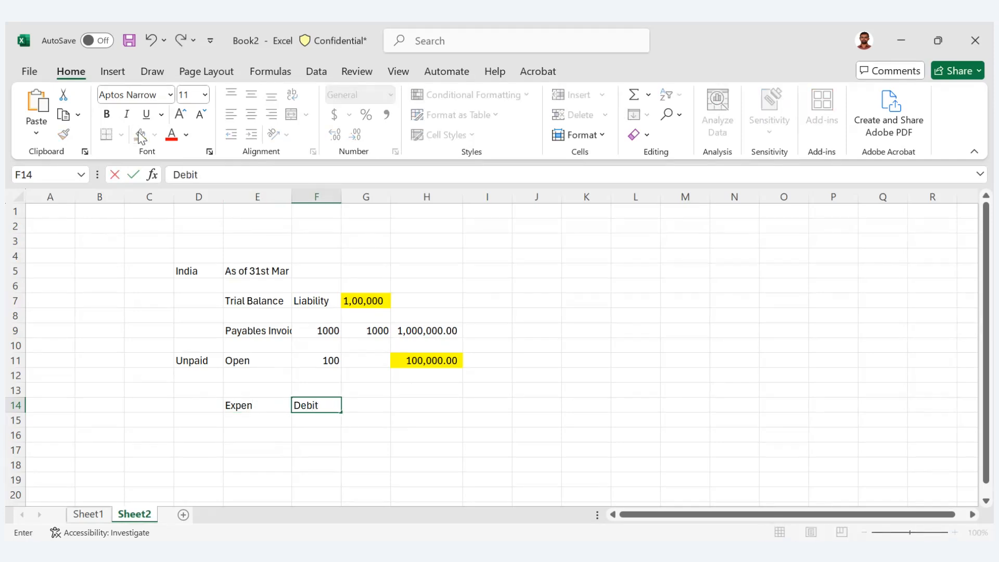
key("Return")
- Add the offsetting entry line in row 15, with "Liability" in E15 and "Credit" in F15
type("DebitLiability")
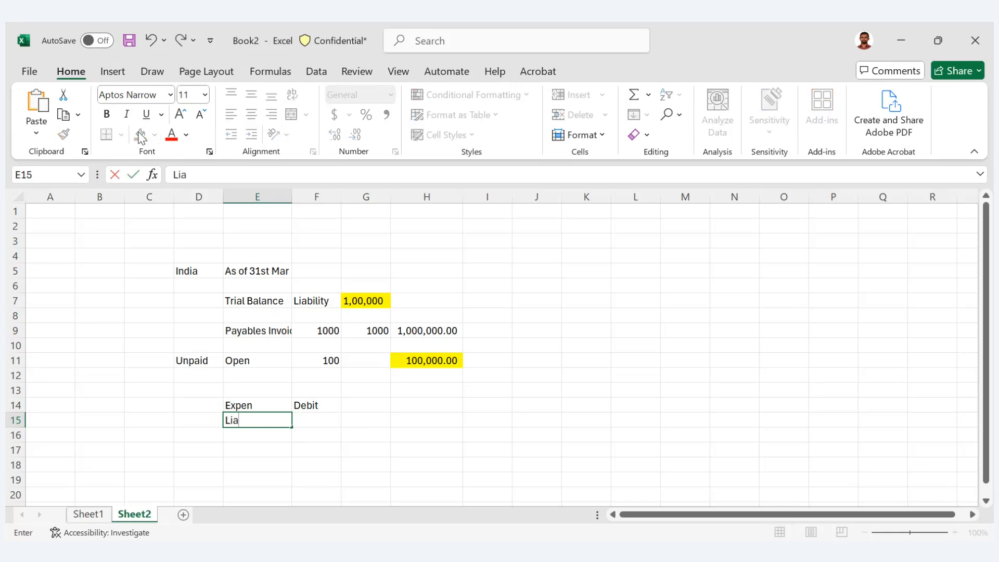
key("Tab")
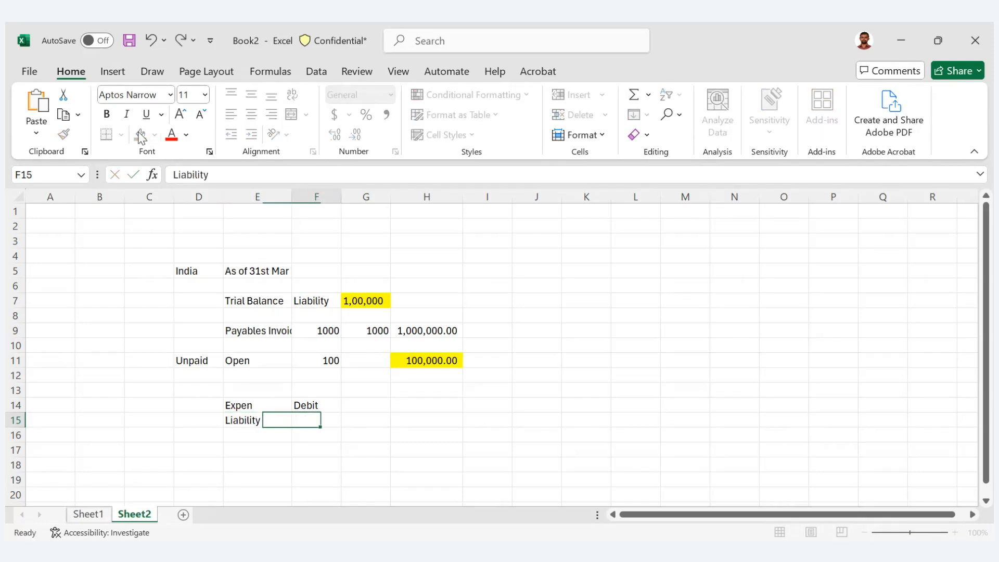
type("Credi")
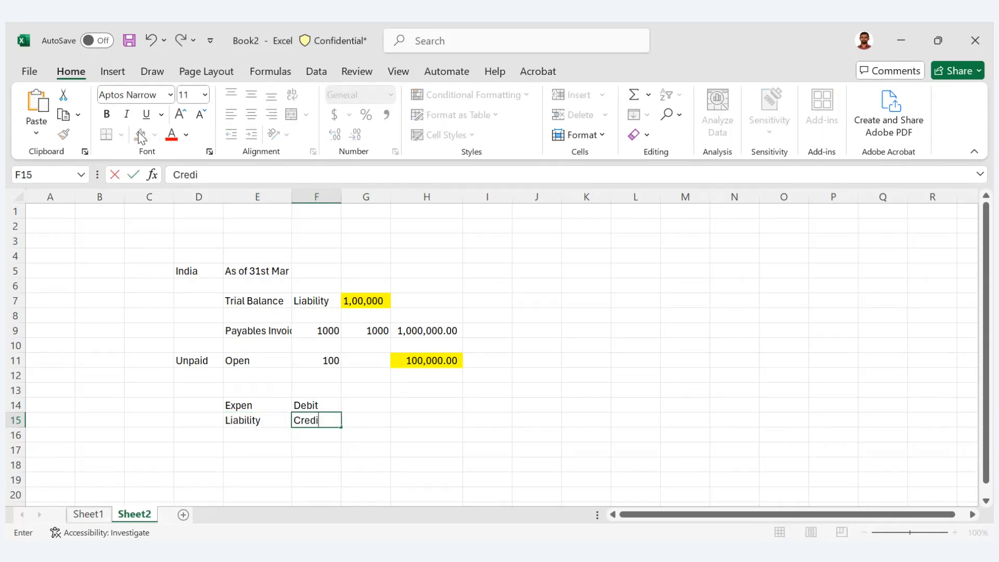
type("t")
key("Tab")
- Start the payment entry in row 17, with "Liability" in E17 and "Debit" in F17
key("Down")
key("Down")
key("Left")
key("Left")
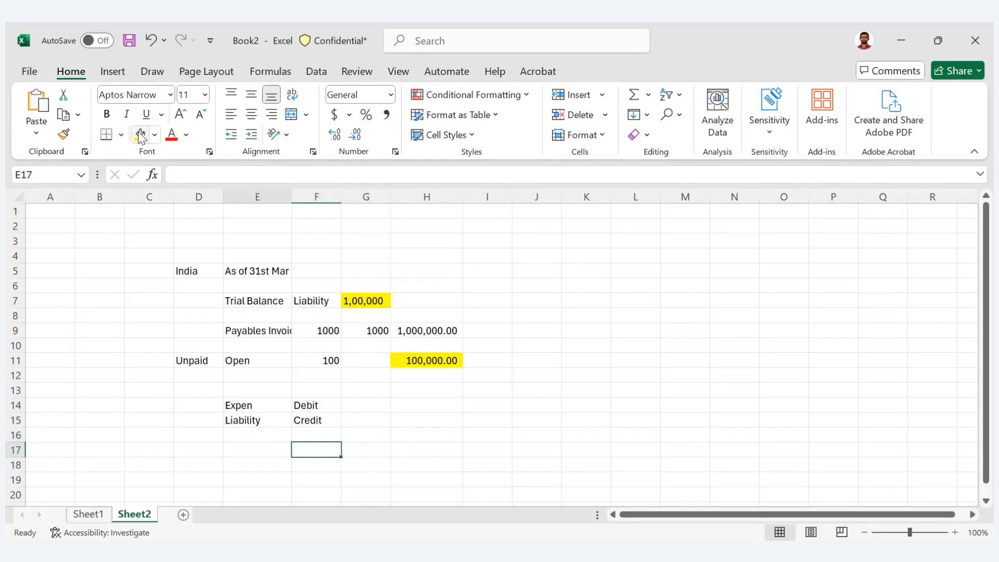
type("Liability")
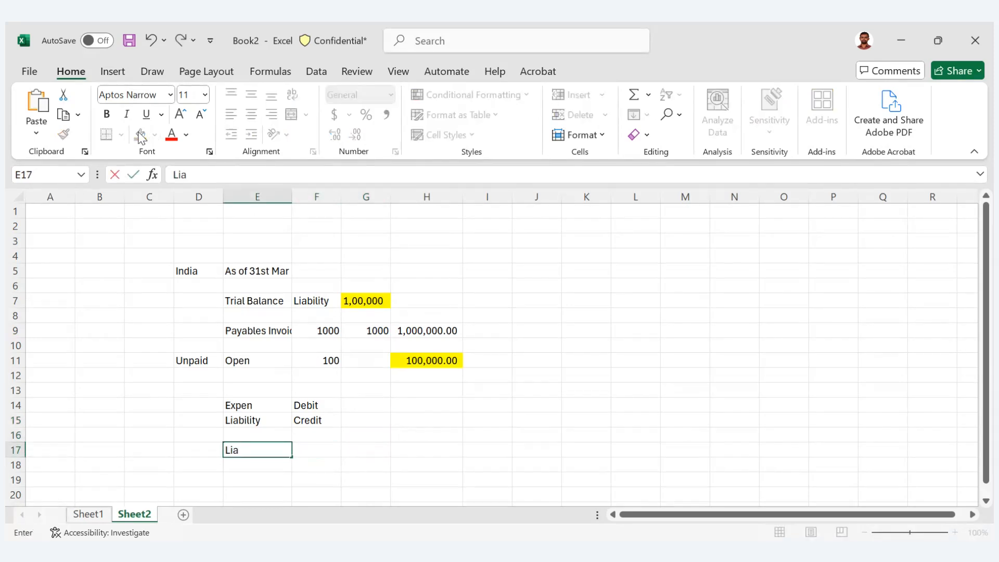
key("Tab")
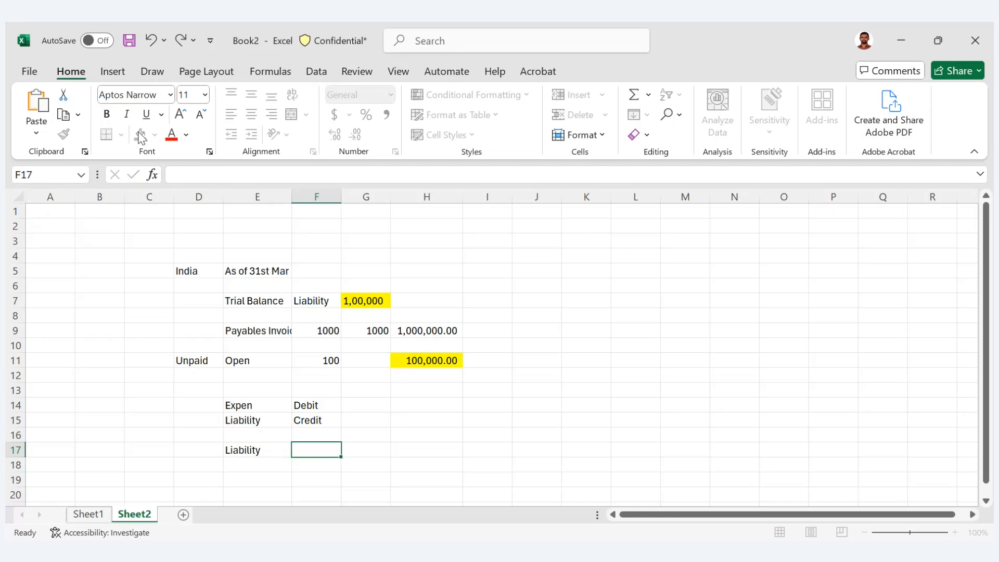
type("Debit")
key("Tab")
- Complete the payment entry in row 18, with "Cash" in E18 and "Credit" in F18
key("Left")
key("Left")
key("Down")
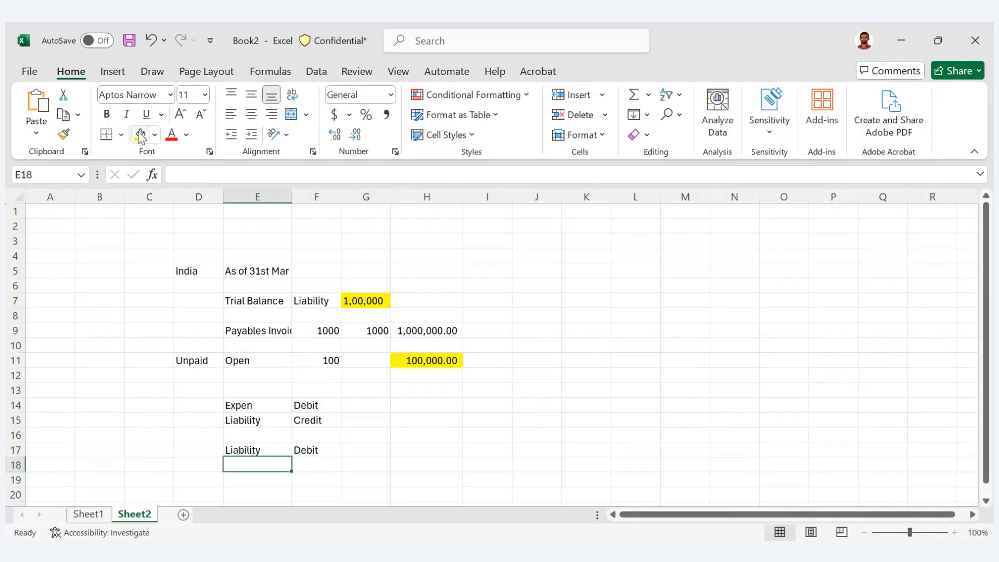
type("Cash")
key("Tab")
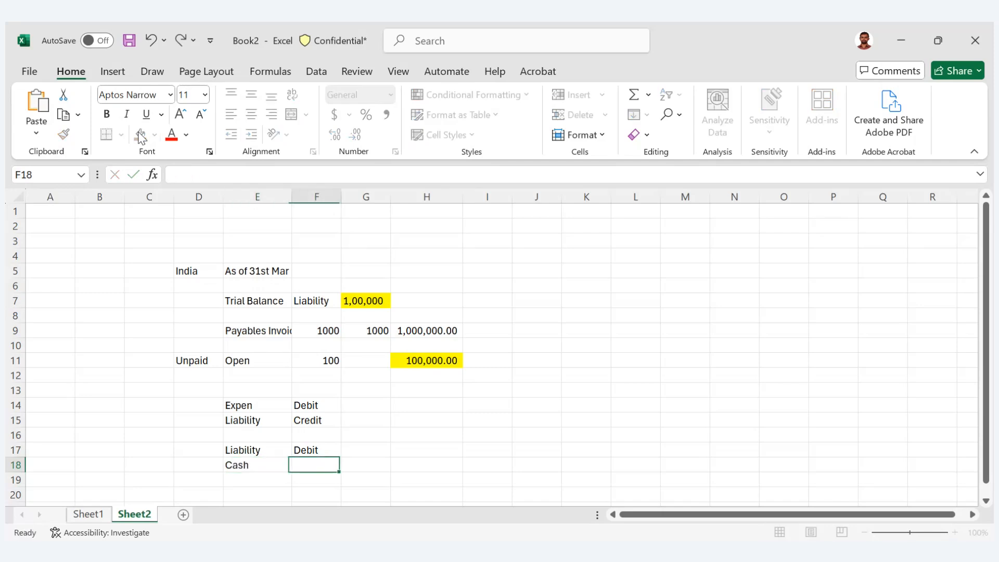
type("Credit")
key("Tab")
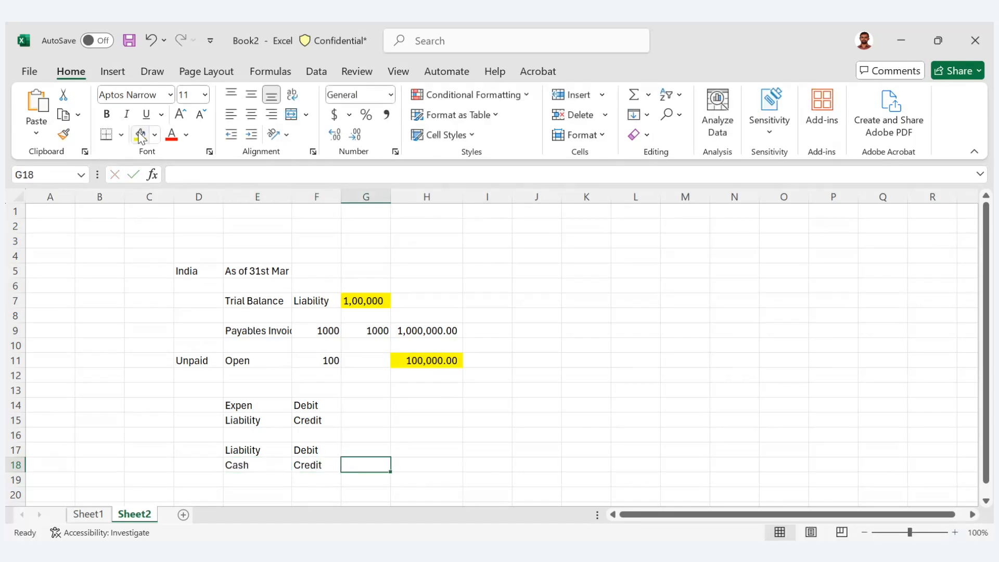
- Review the Payables Invoice amount in H9 against the Liability account of the Trial Balance row
key("Left")
key("Up")
key("Up")
key("Up")
key("Up")
key("Up")
key("Up")
key("Up")
key("Up")
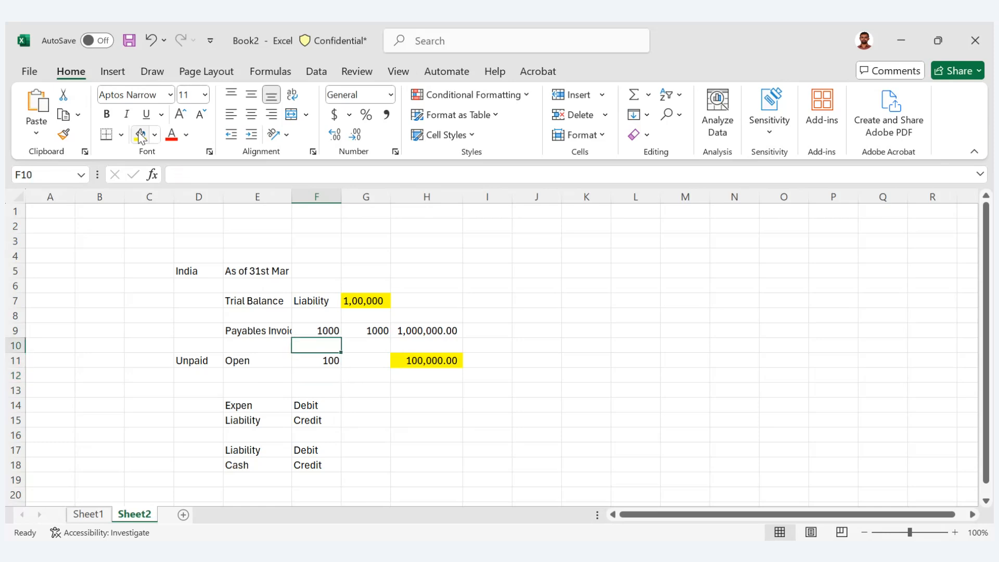
key("Up")
key("Right")
key("Right")
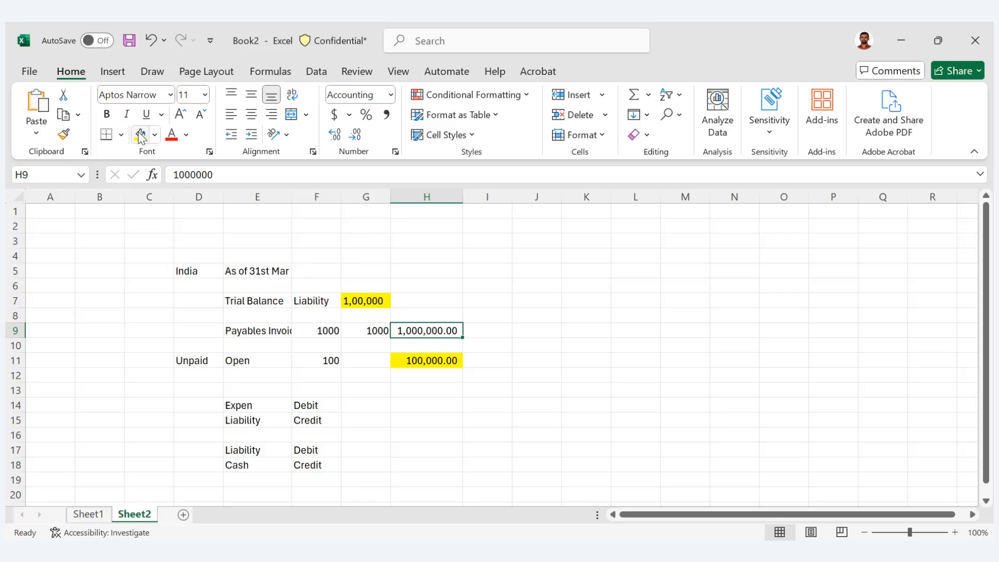
key("Up")
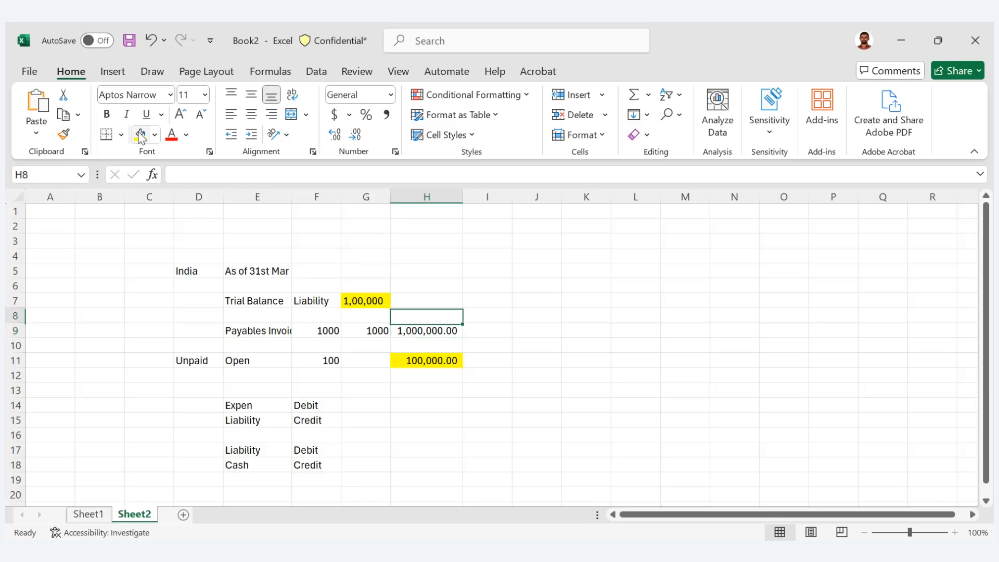
key("Up")
key("Left")
key("Left")
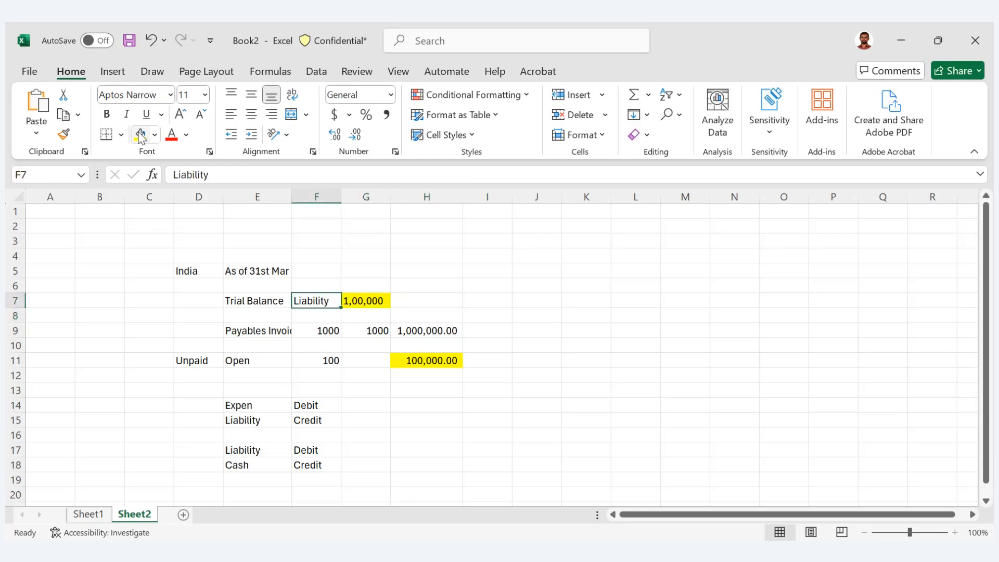
- Enter 100 in H15 for the liability credit and 100 in I17 for the liability debit
left_click(407, 420)
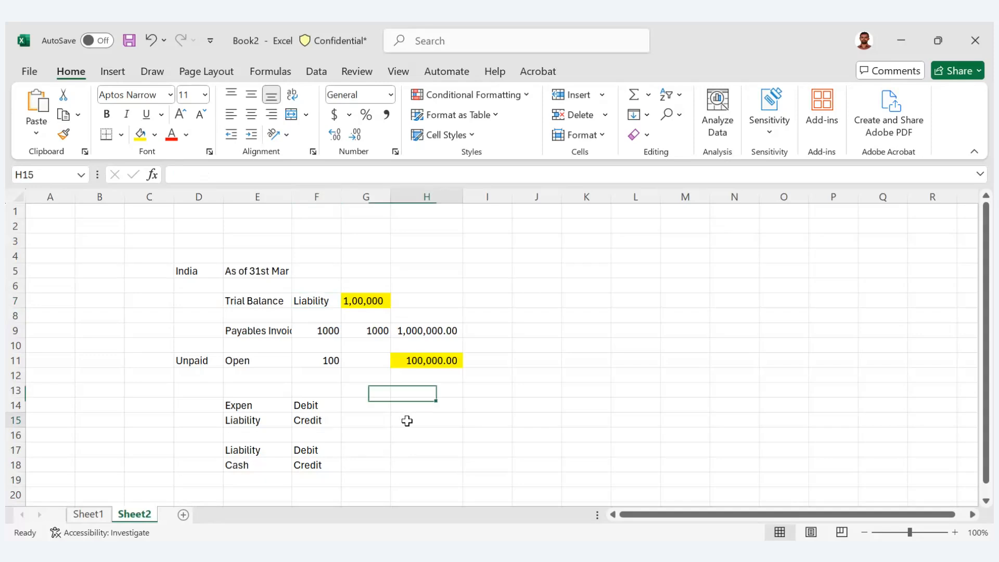
type("100")
key("Tab")
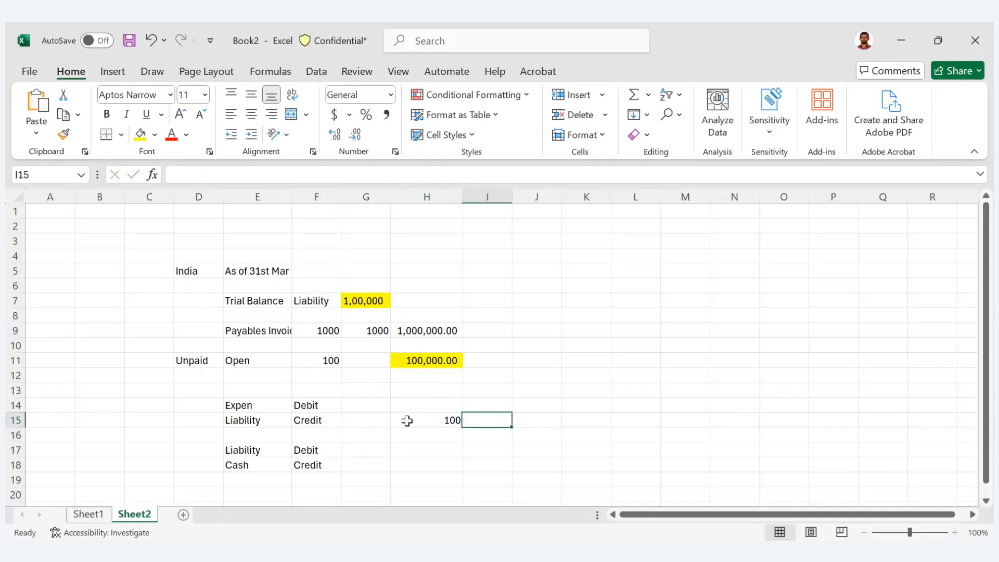
key("Down")
key("Down")
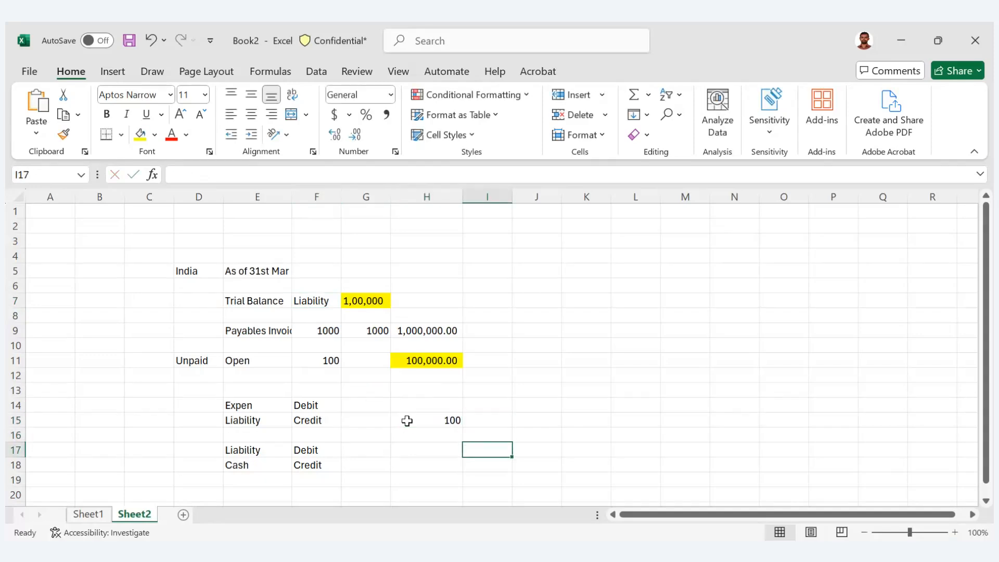
type("100")
key("Tab")
- Clear the example amounts from the range H15 to I17
left_click(407, 420)
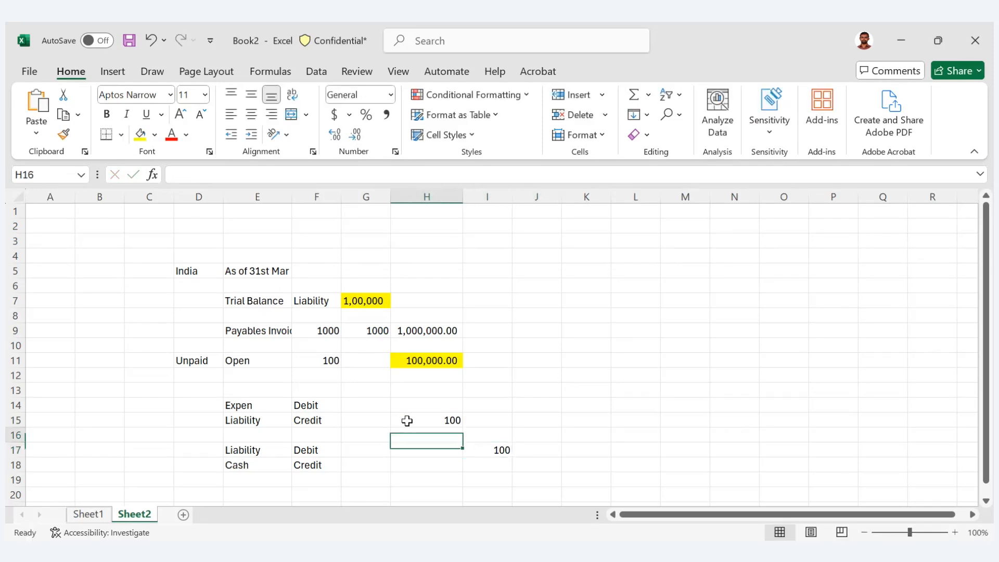
key("shift+Down")
key("shift+Down")
key("shift+Right")
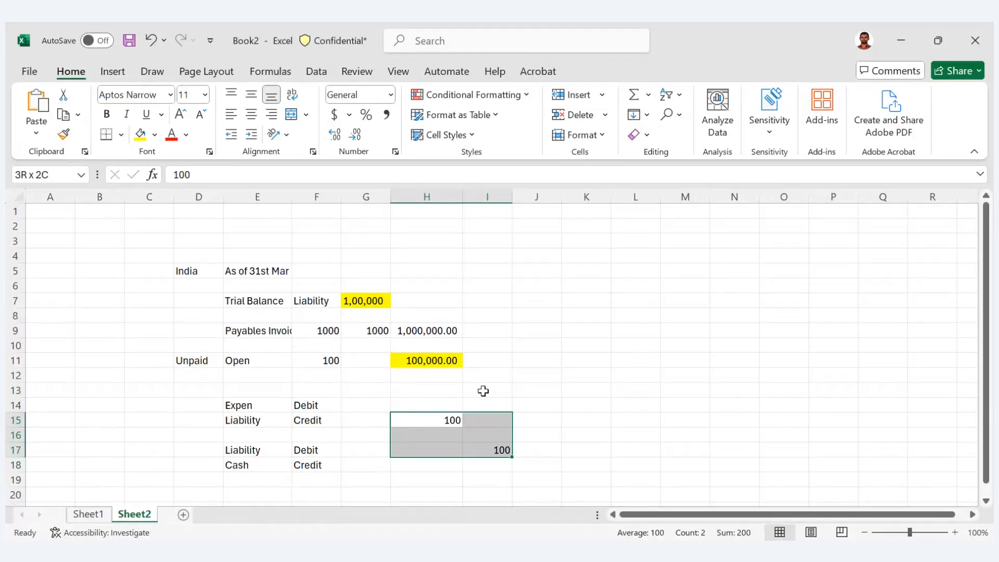
key("Delete")
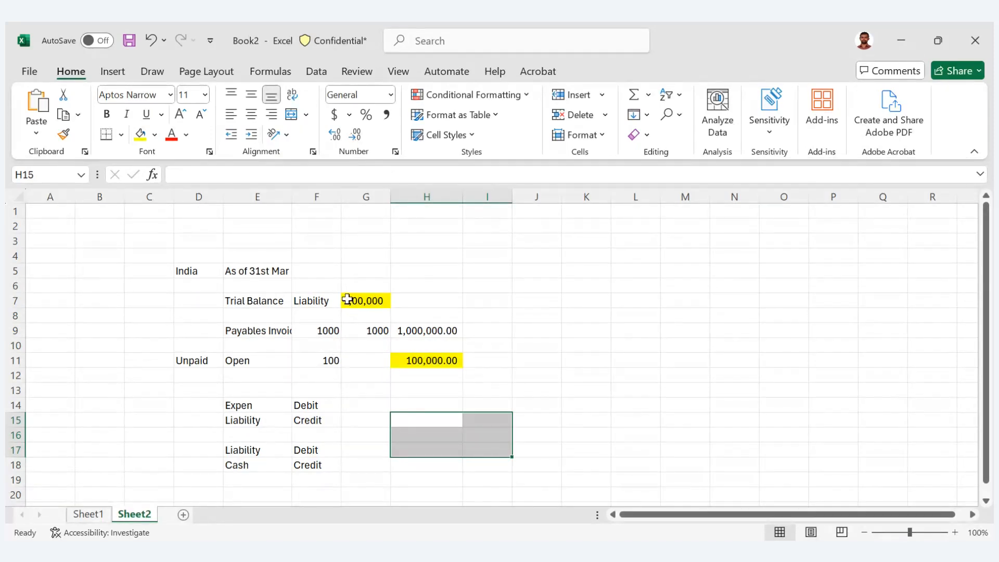
- Check the trial balance liability in G7 against the open invoice count and unpaid amount in row 11
left_click(349, 300)
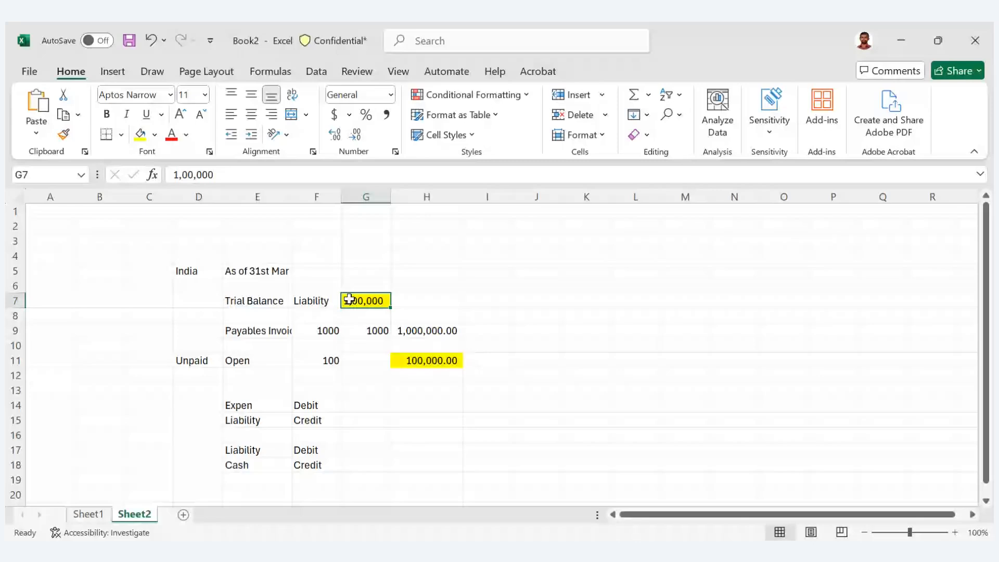
key("Down")
key("Down")
key("Down")
key("Down")
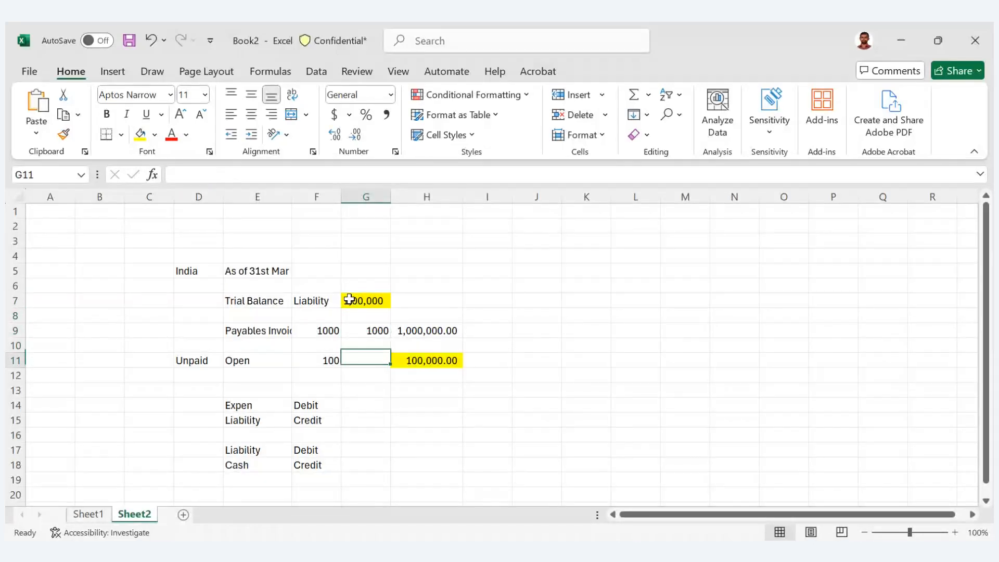
key("Left")
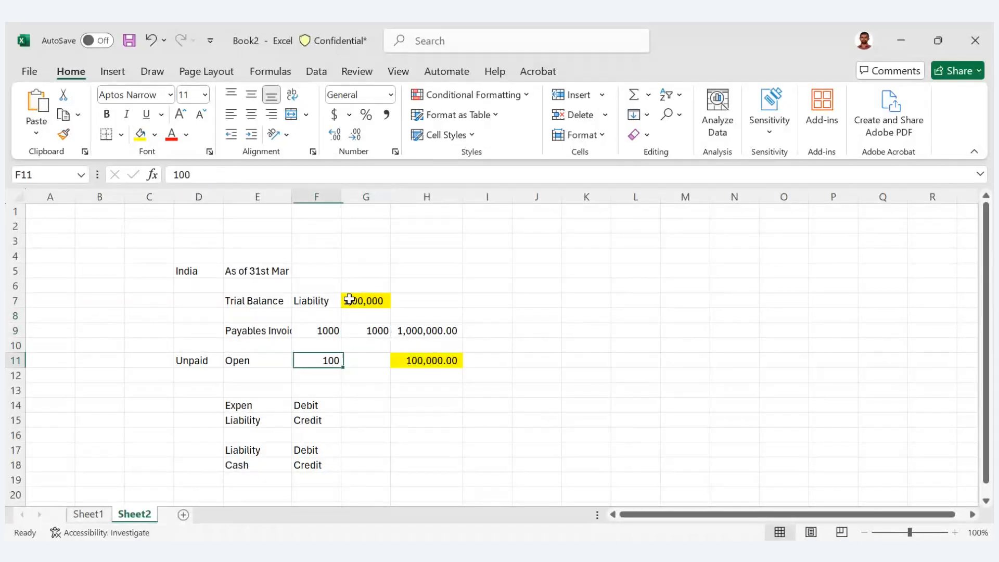
key("Right")
key("Right")
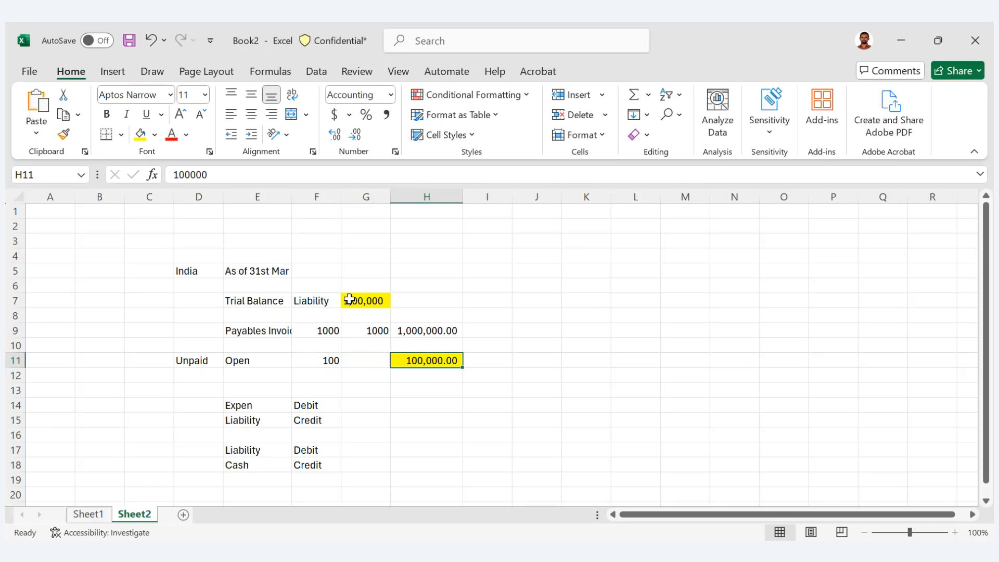
key("Left")
key("Right")
key("Down")
key("Up")
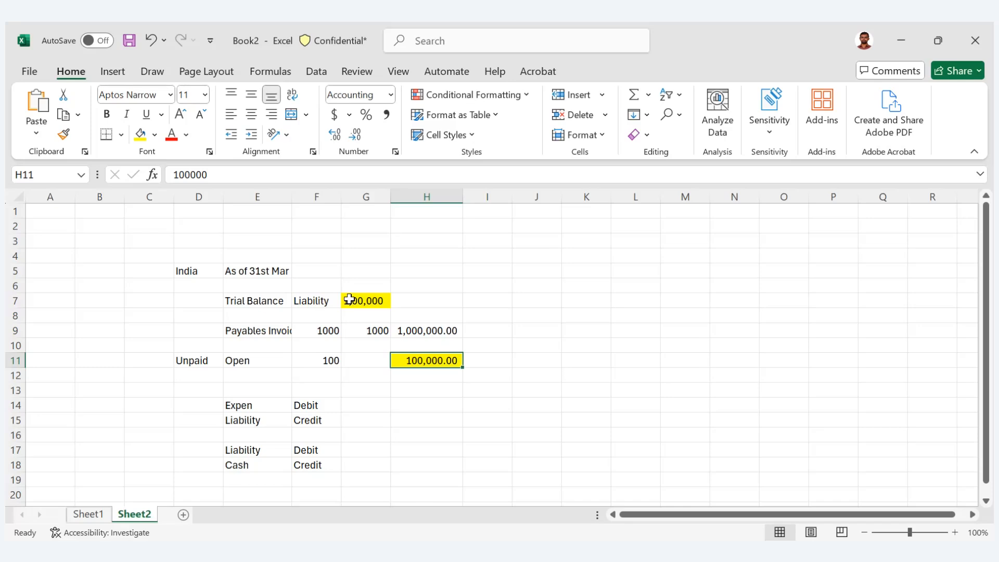
- Colour the liability debit and cash credit entry in E17:F18 red
left_click(242, 404)
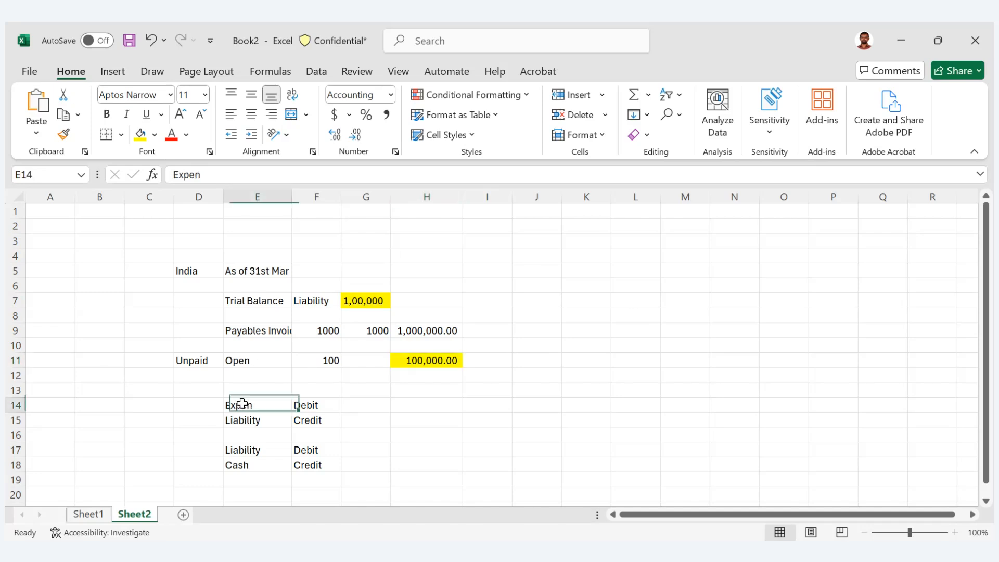
key("Down")
key("Down")
key("Down")
key("shift+Down")
key("shift+Right")
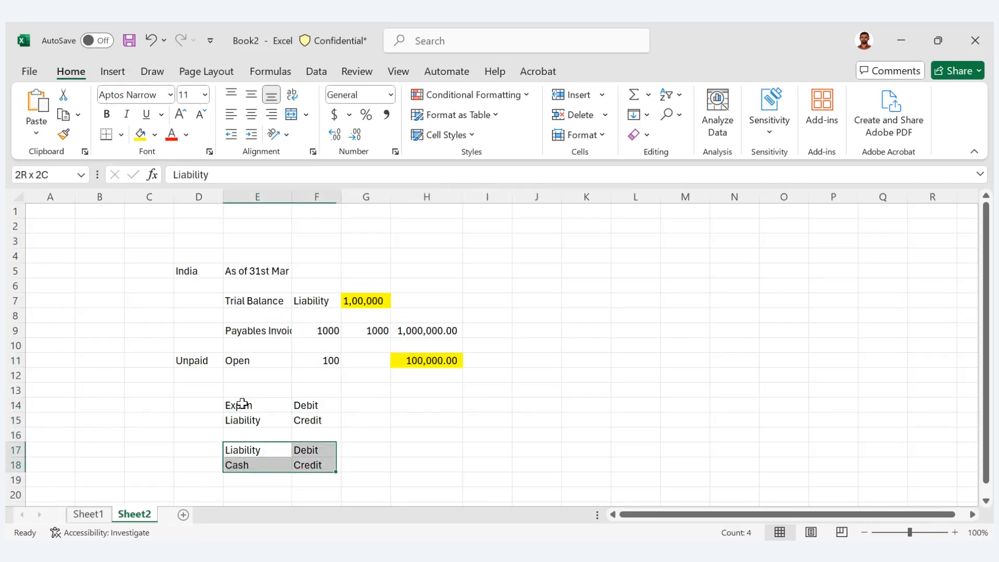
left_click(172, 138)
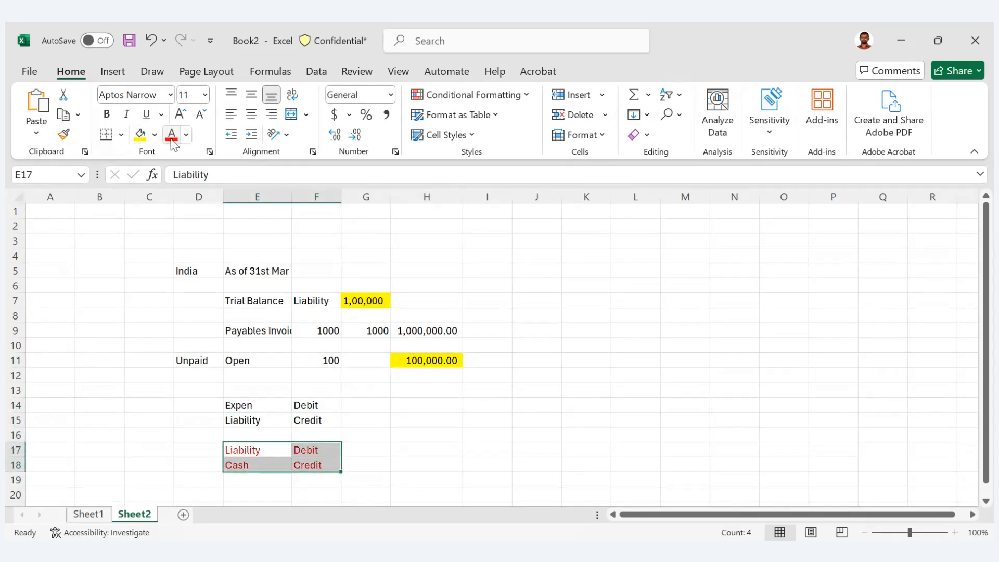
- Enter Credit in H7 beside the trial balance liability amount
left_click(355, 404)
key("Up")
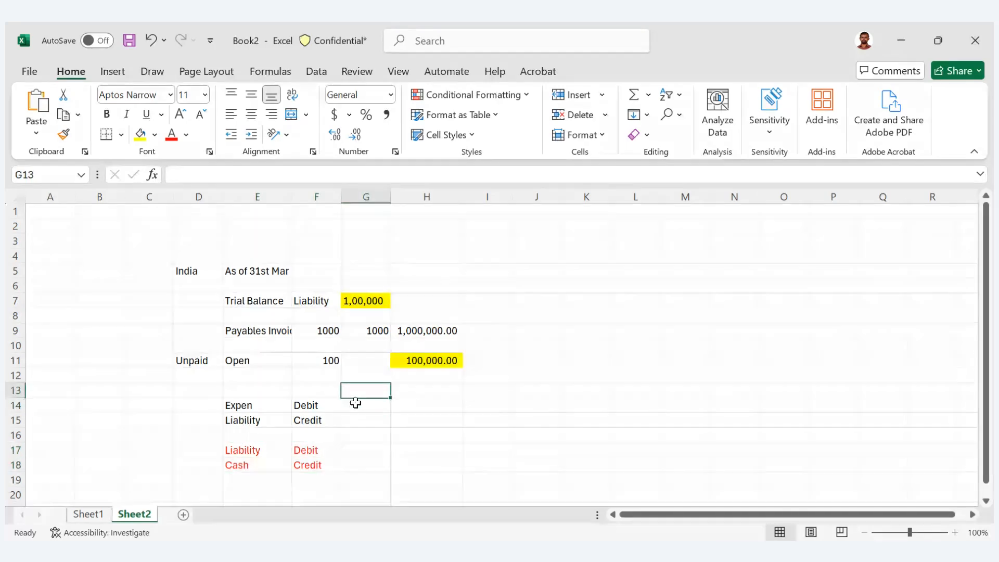
key("Up")
key("Up")
key("Up")
key("Up")
key("Up")
key("Up")
key("Left")
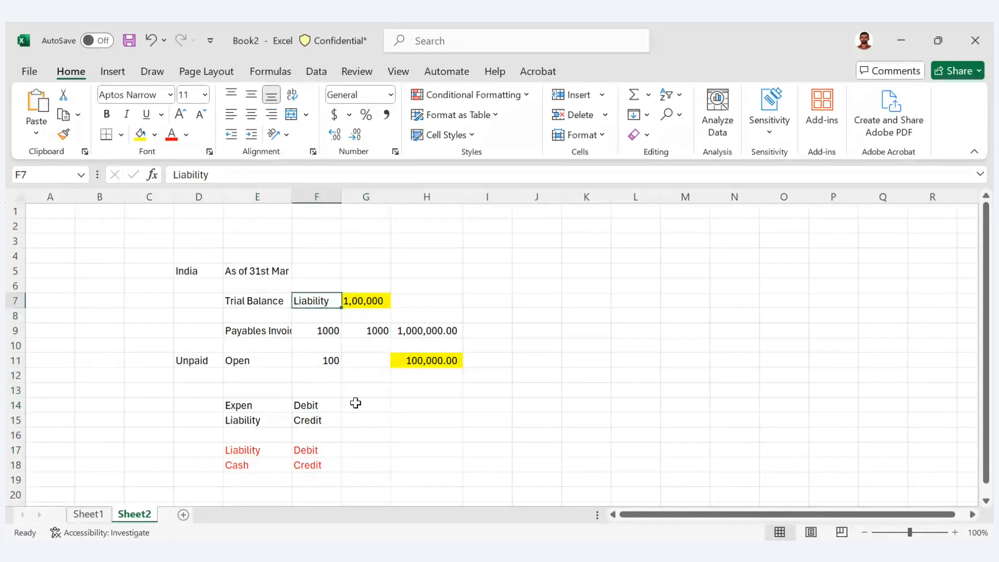
key("Right")
key("Right")
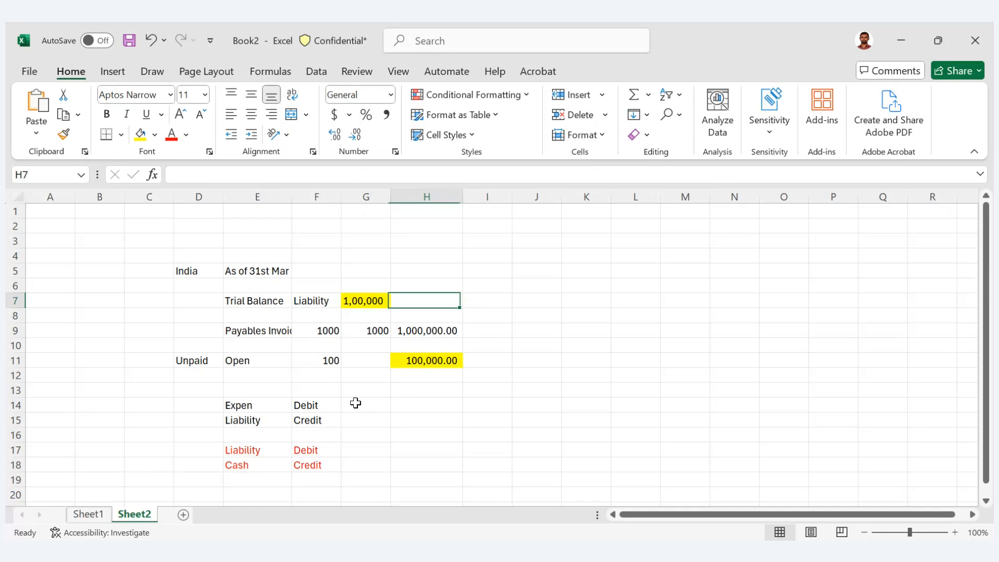
type("Credit")
key("Tab")
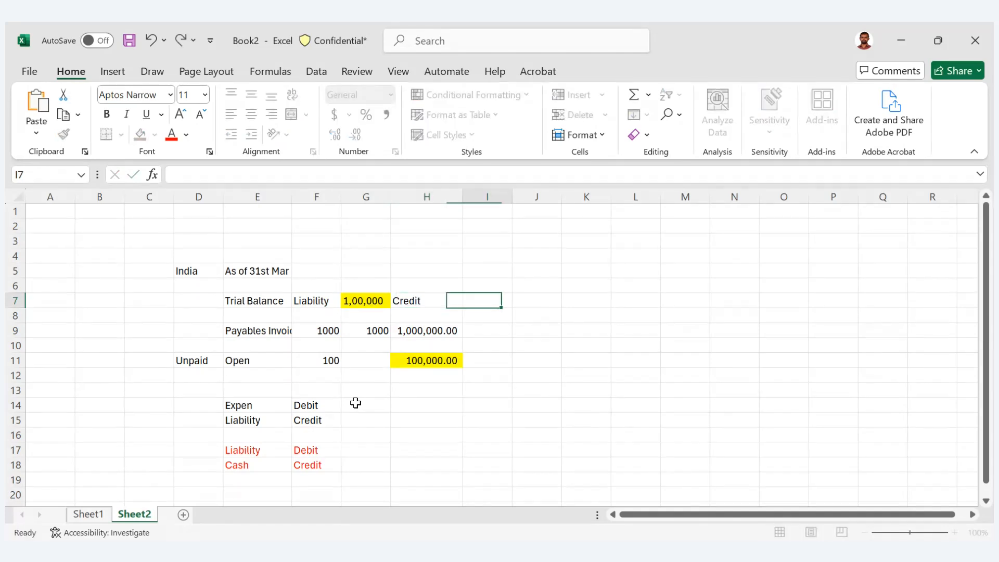
- Review the expense debit and liability credit lines in rows 14 and 15 against the trial balance liability
key("Left")
key("Left")
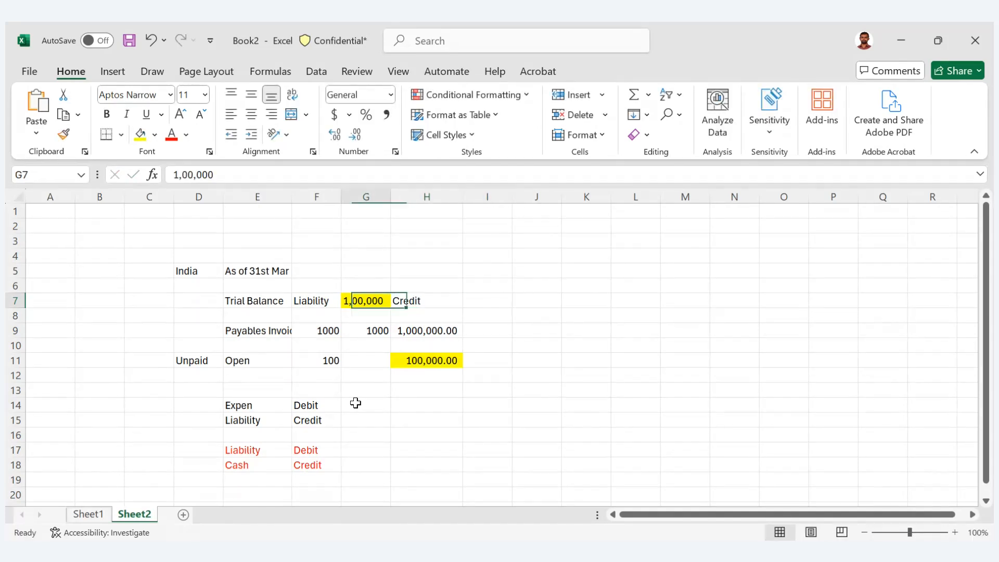
key("Down")
key("Down")
key("Down")
key("Down")
key("Down")
key("Down")
key("Down")
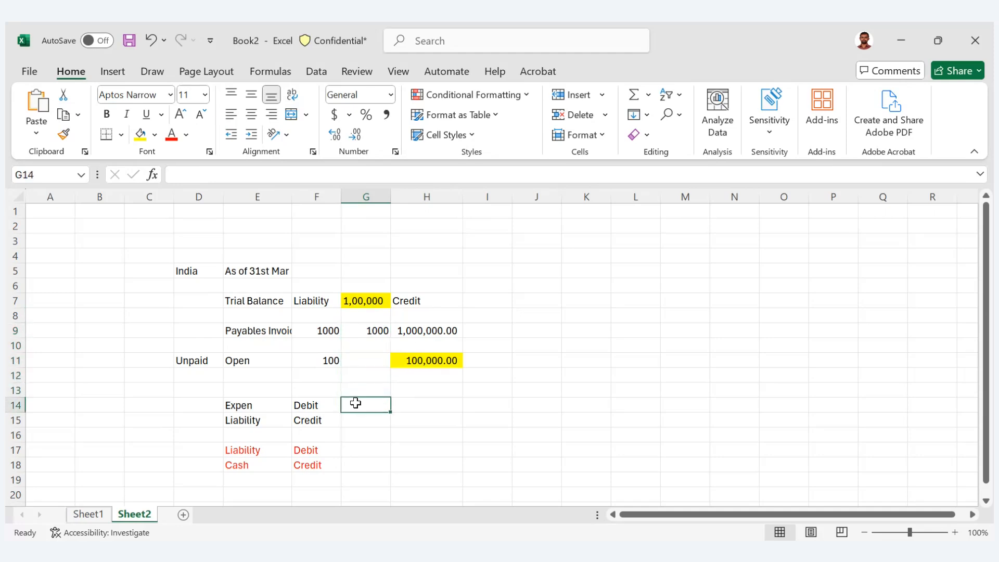
key("Left")
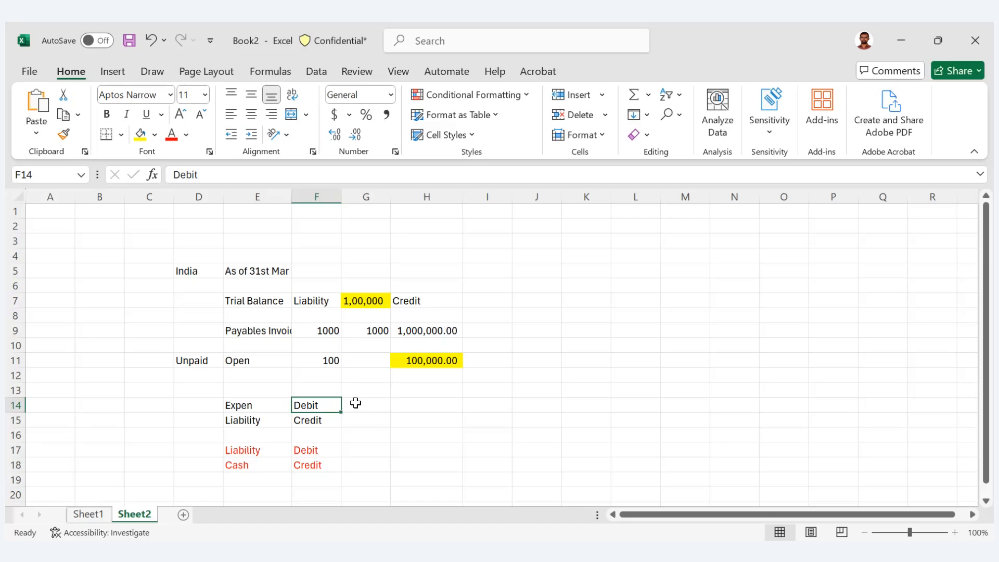
left_click(356, 403)
key("Left")
key("Left")
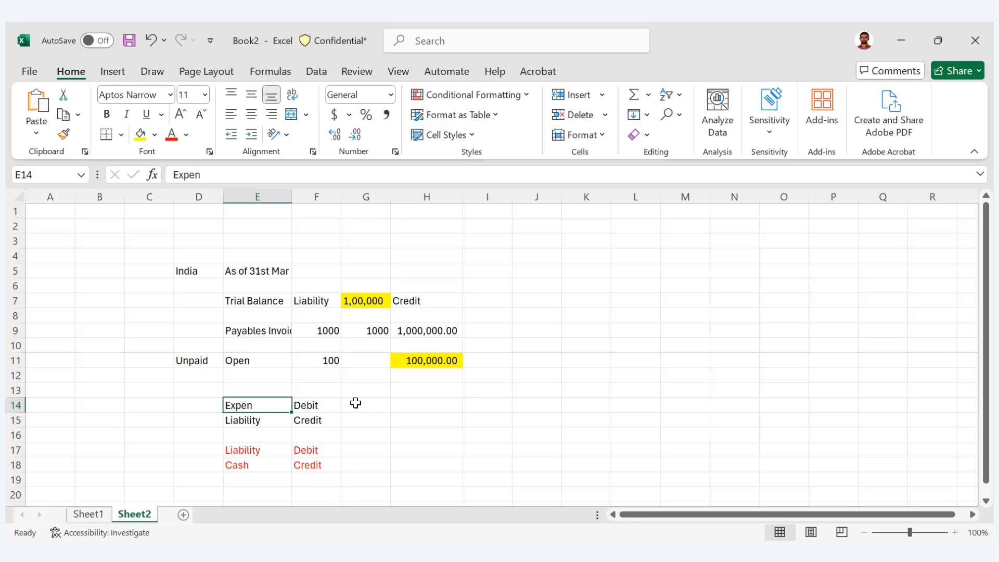
key("shift+Down")
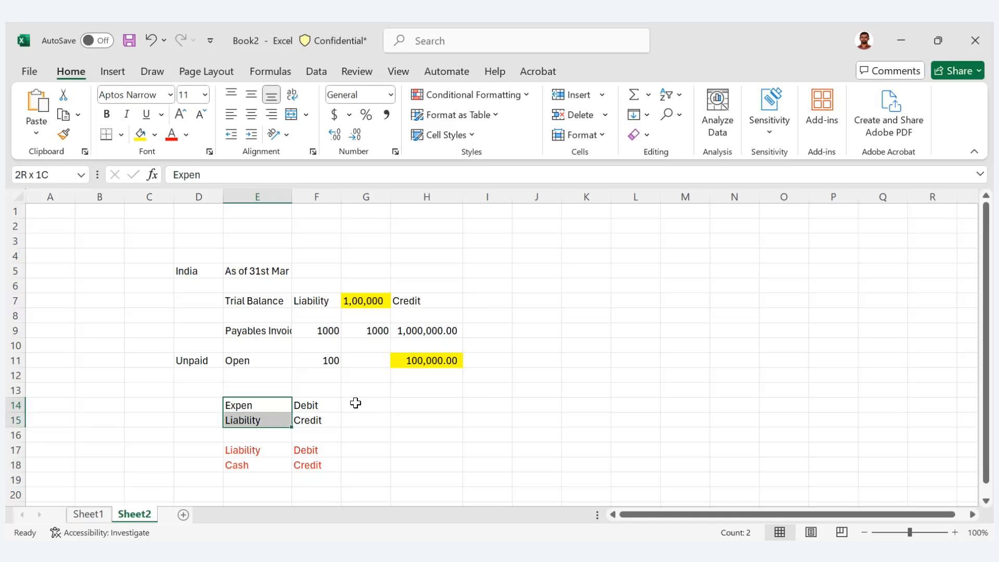
key("shift+Right")
key("Right")
key("Right")
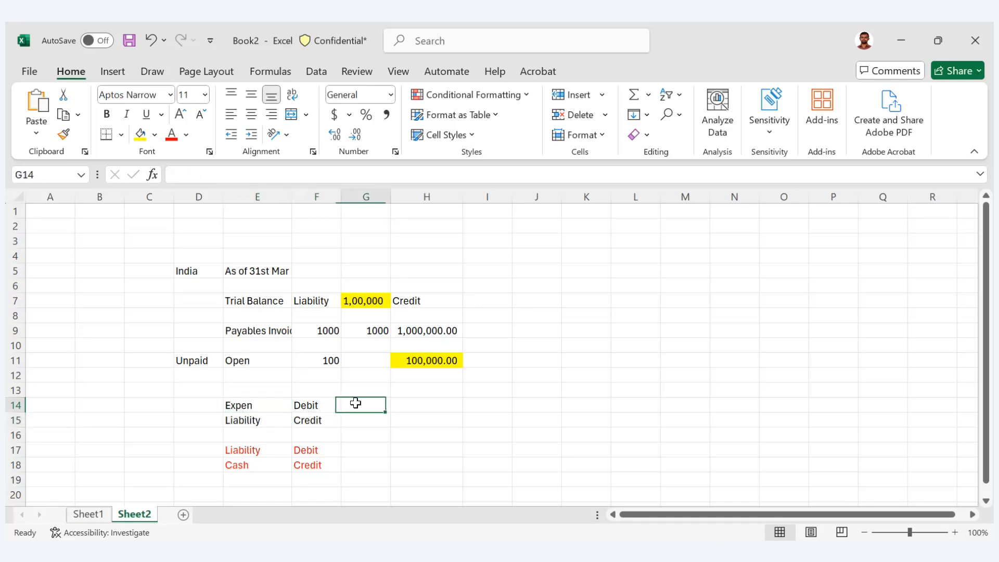
- Enter 100000 as the expense debit in G14 and 100000 as the liability credit in H15
type("1")
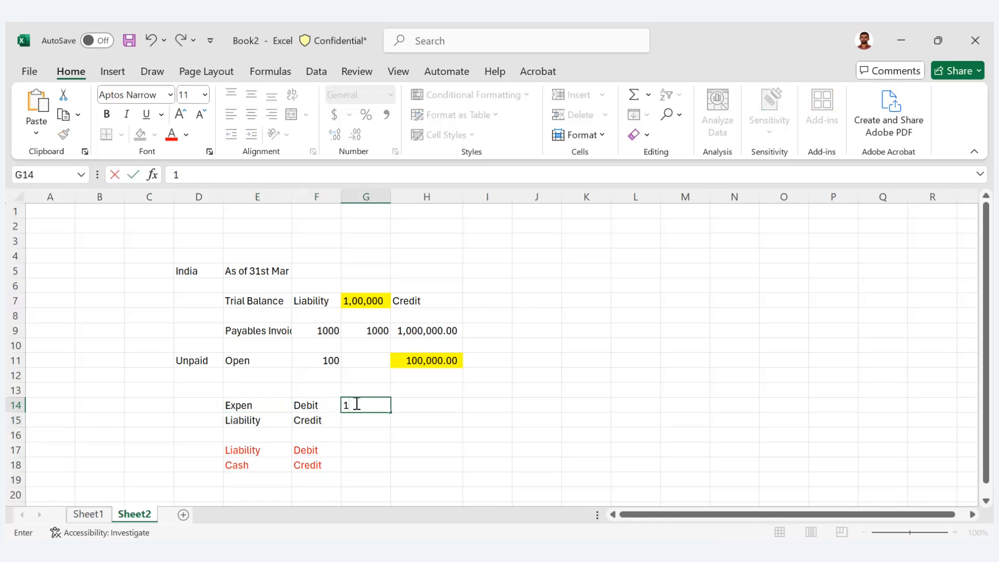
type("00000")
key("Tab")
key("Down")
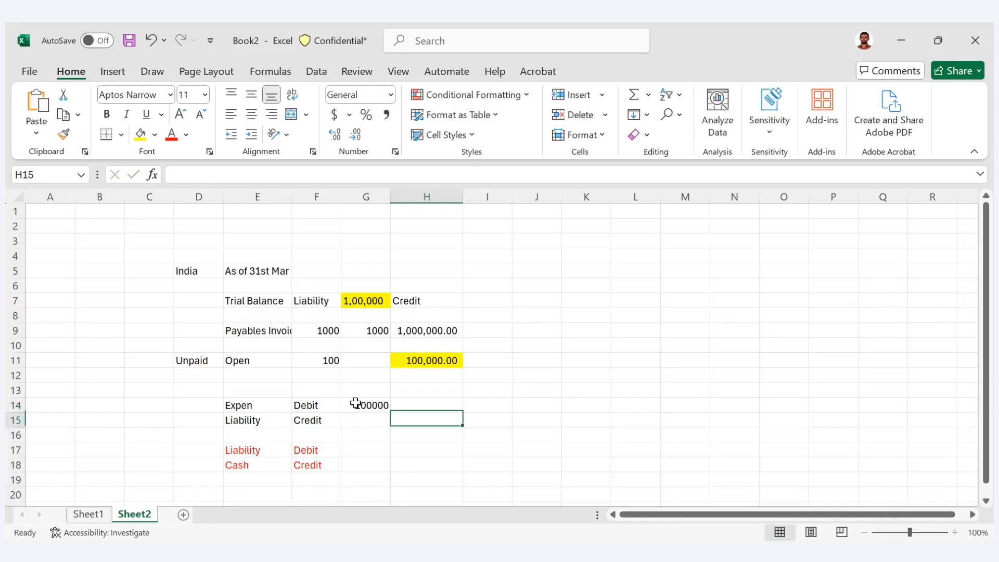
type("1000")
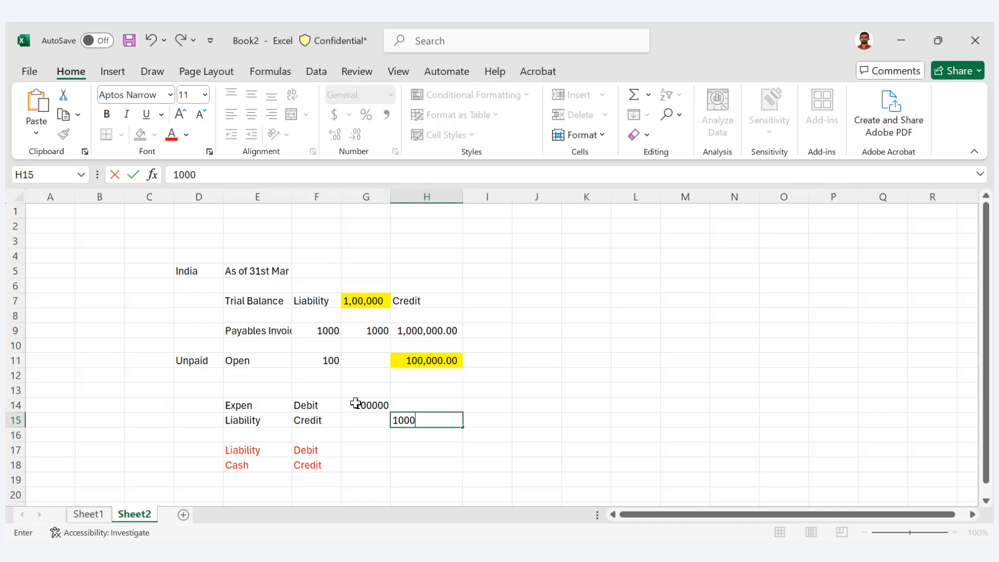
type("00")
key("Tab")
key("Left")
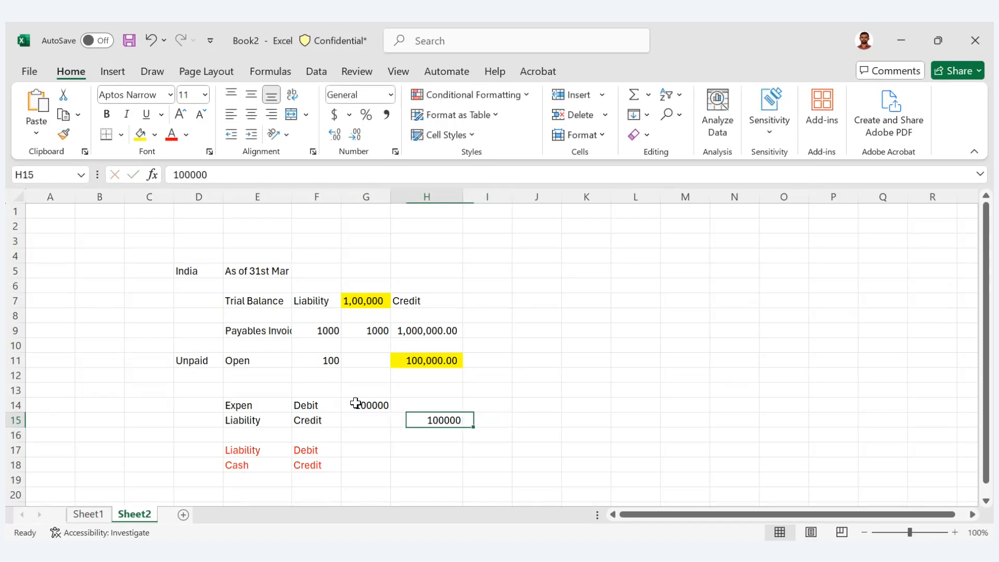
- Enter 100000 in J7 and 200000 in L7 as example amounts on the Trial Balance row
key("Up")
key("Up")
key("Up")
key("Up")
key("Up")
key("Up")
key("Up")
key("Up")
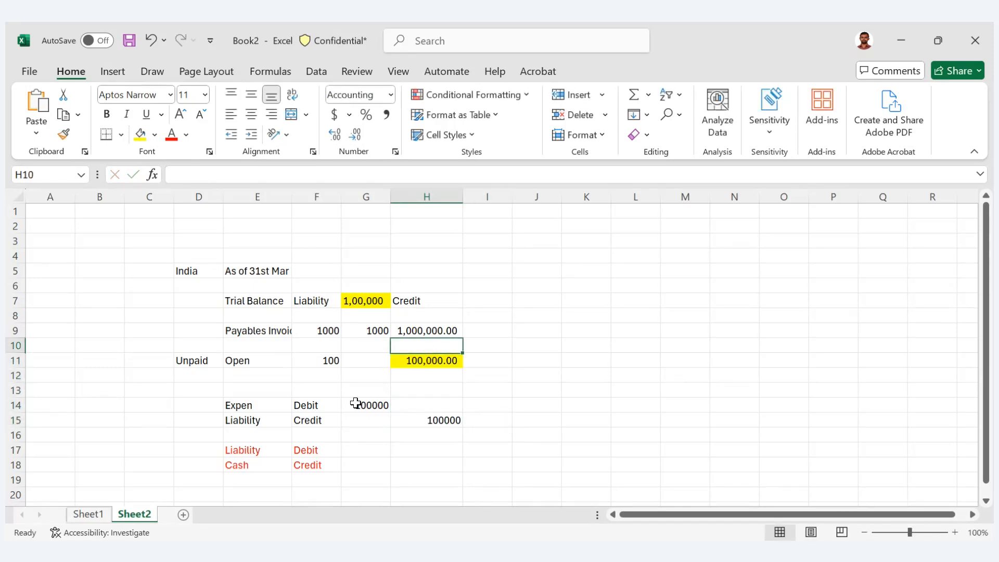
key("Right")
key("Right")
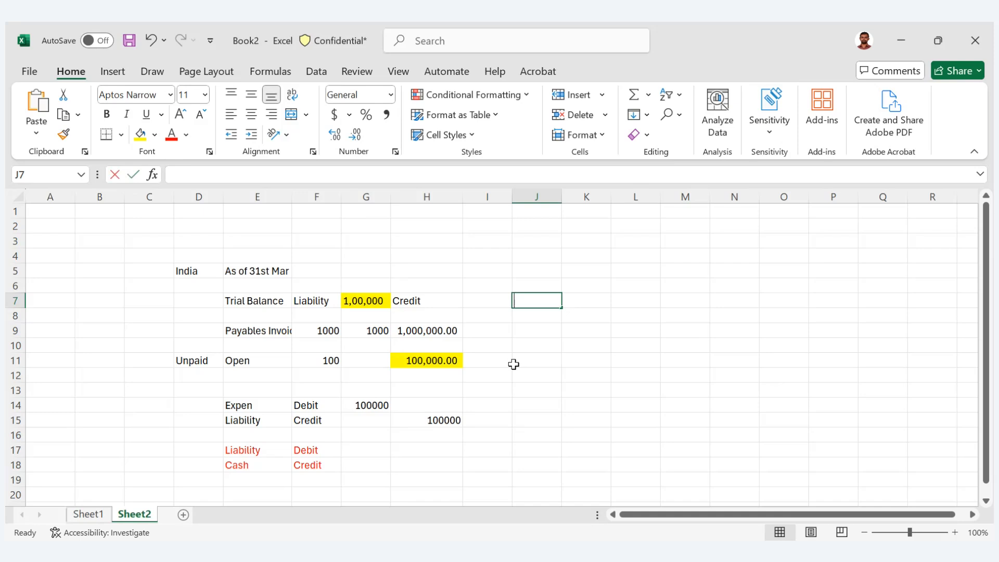
type("100000")
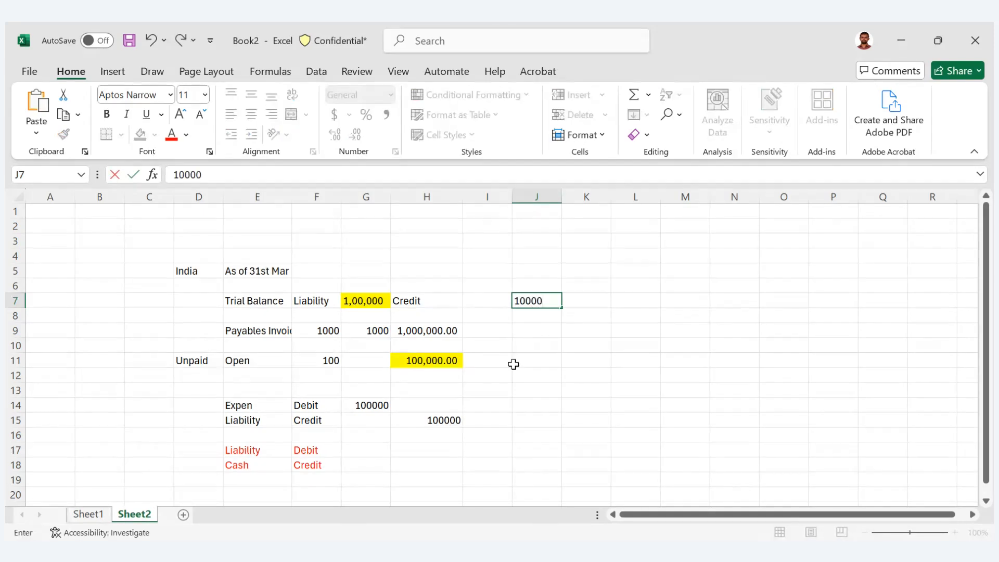
key("Tab")
key("Tab")
type("100000")
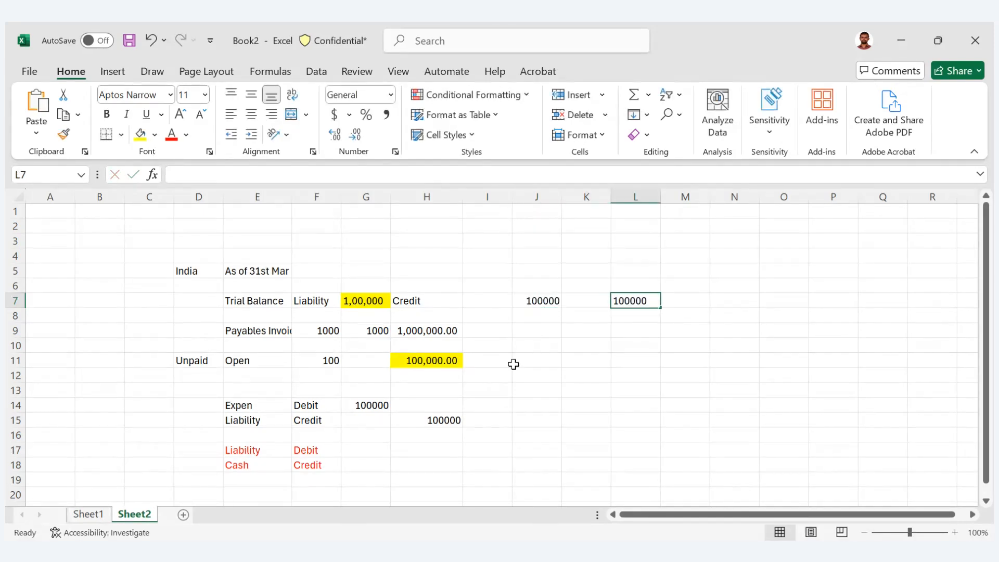
type("200000")
key("Tab")
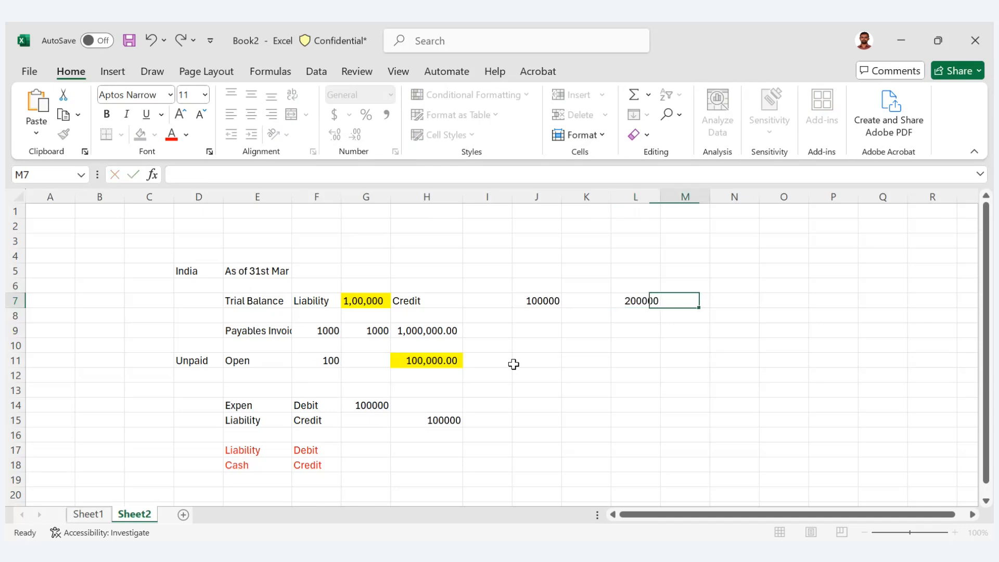
- Compare the example amounts in J7 and L7 with the expense and liability entry in rows 14 and 15
key("shift+Tab")
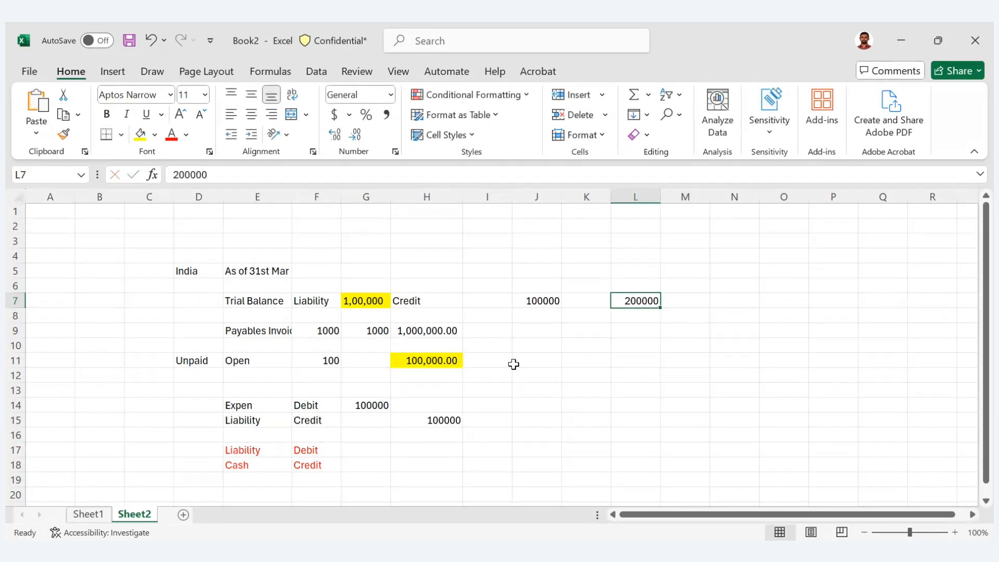
key("Left")
key("Left")
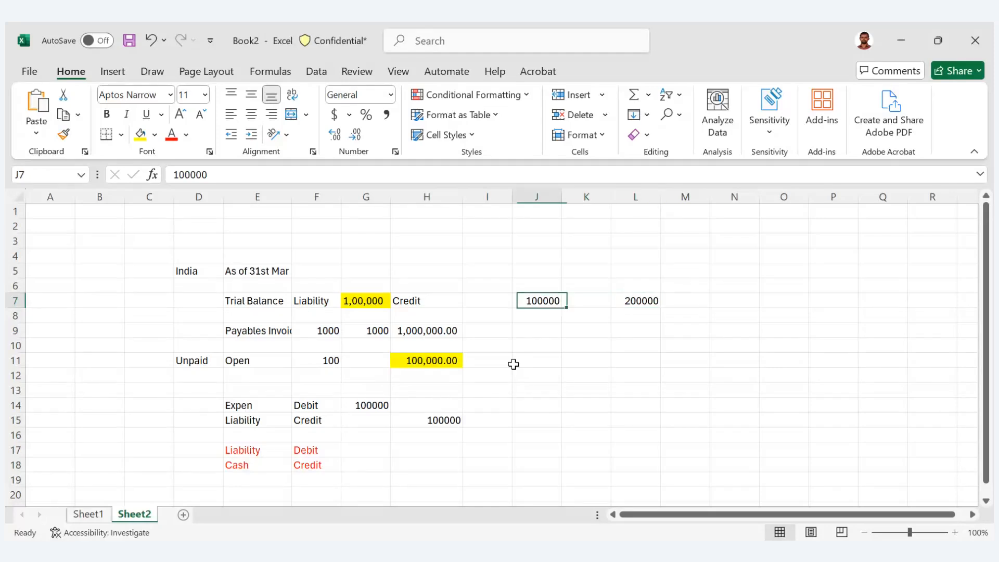
key("Left")
key("Left")
key("Left")
key("Down")
key("Down")
key("Down")
key("Down")
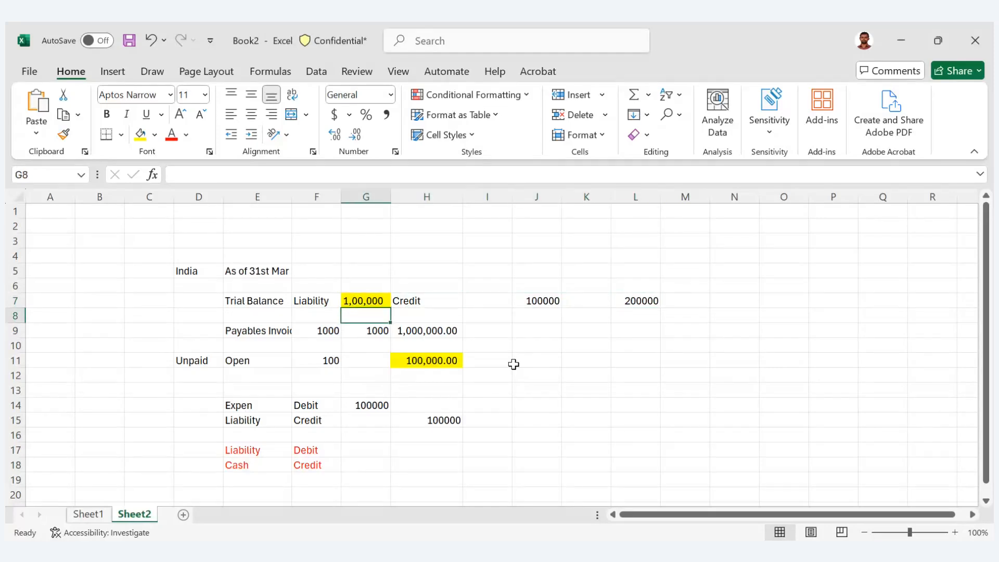
key("Down")
key("Down")
key("Down")
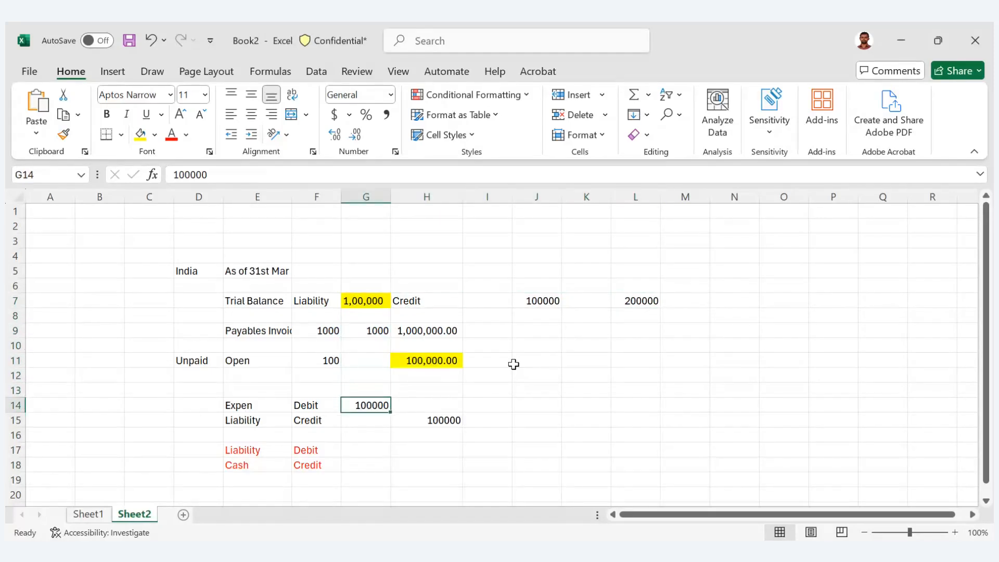
key("shift+Down")
key("shift+Left")
key("shift+Left")
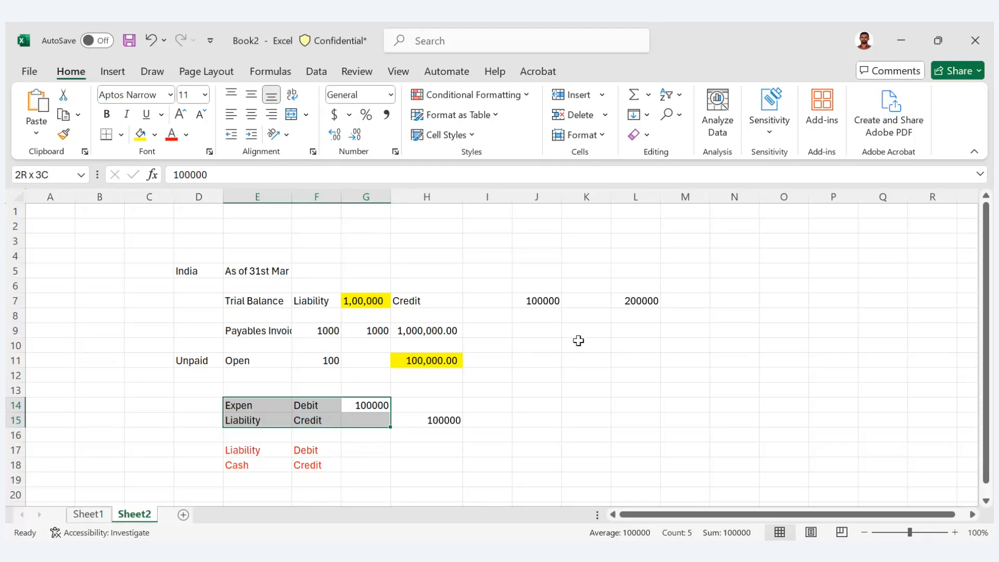
- Clear the example amounts from the range J7 to L7
left_click(531, 304)
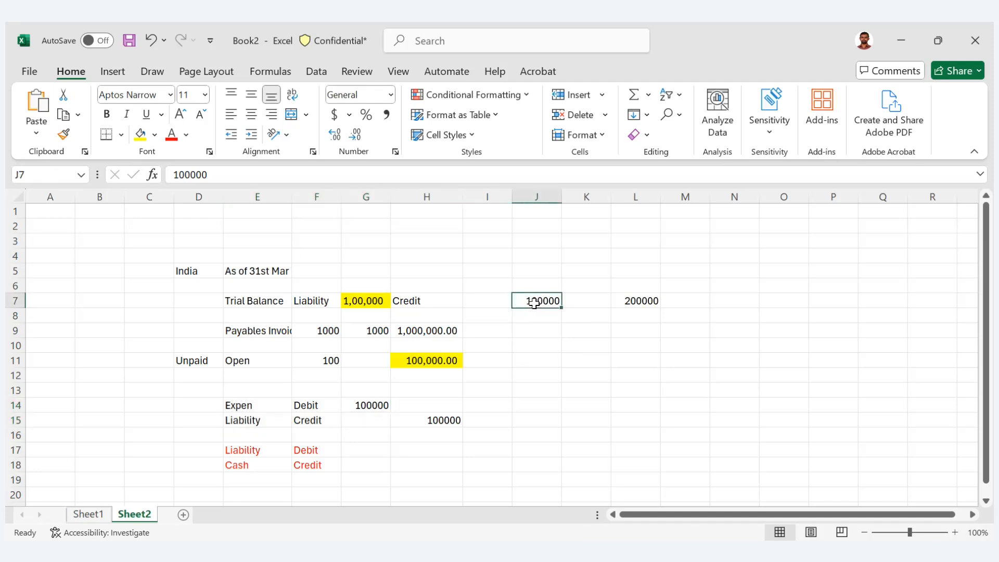
left_click_drag(531, 303, 656, 300)
key("Delete")
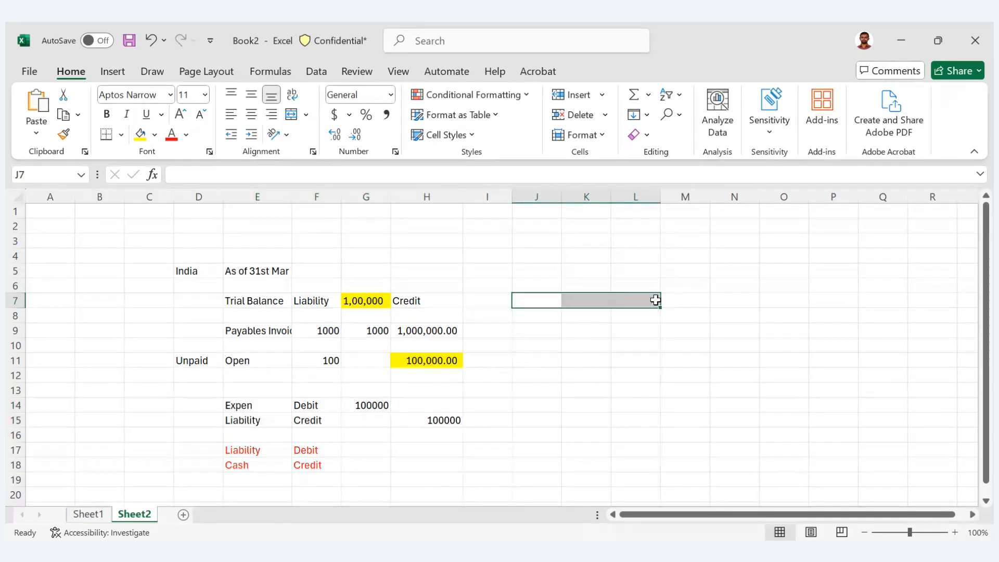
left_click(573, 345)
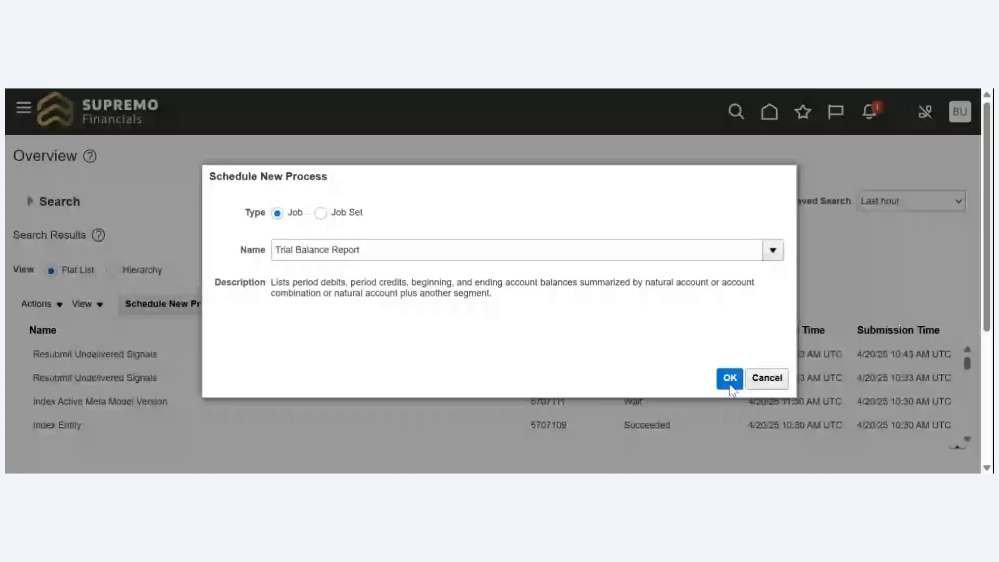
- Switch to Oracle Applications Cloud, check the parameters of the Trial Balance Report process and submit it
left_click(727, 378)
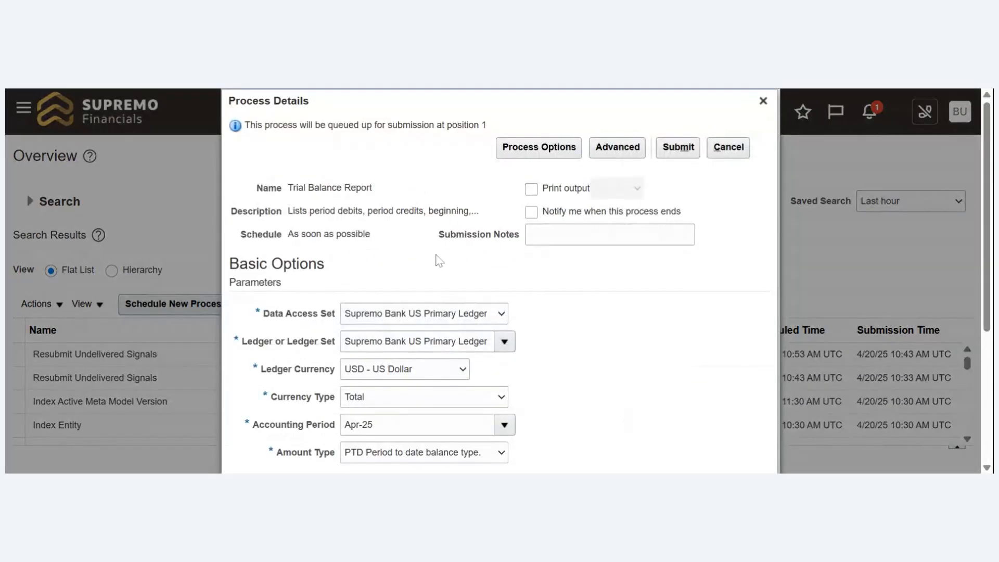
scroll(536, 361, "down", 3)
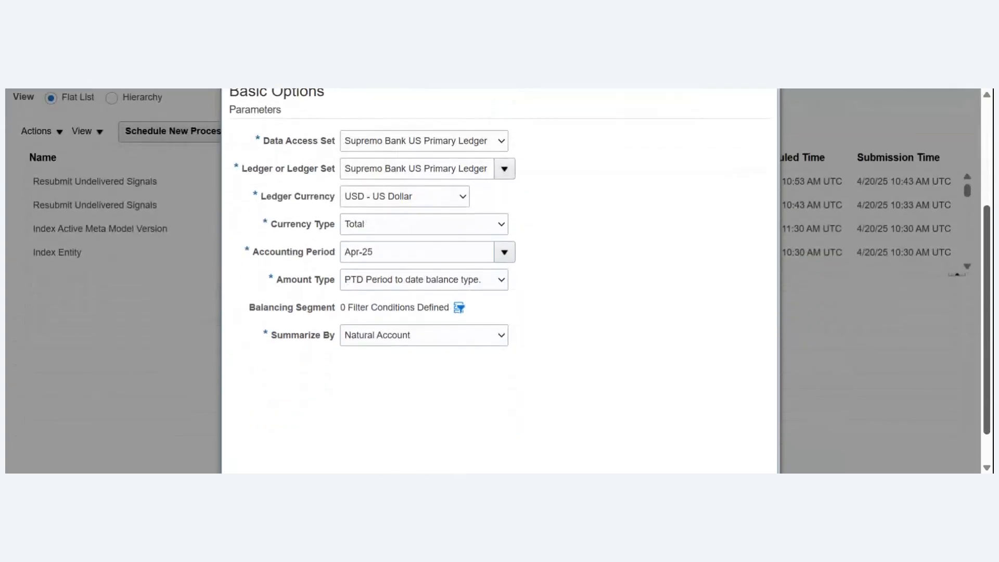
scroll(536, 362, "down", 1)
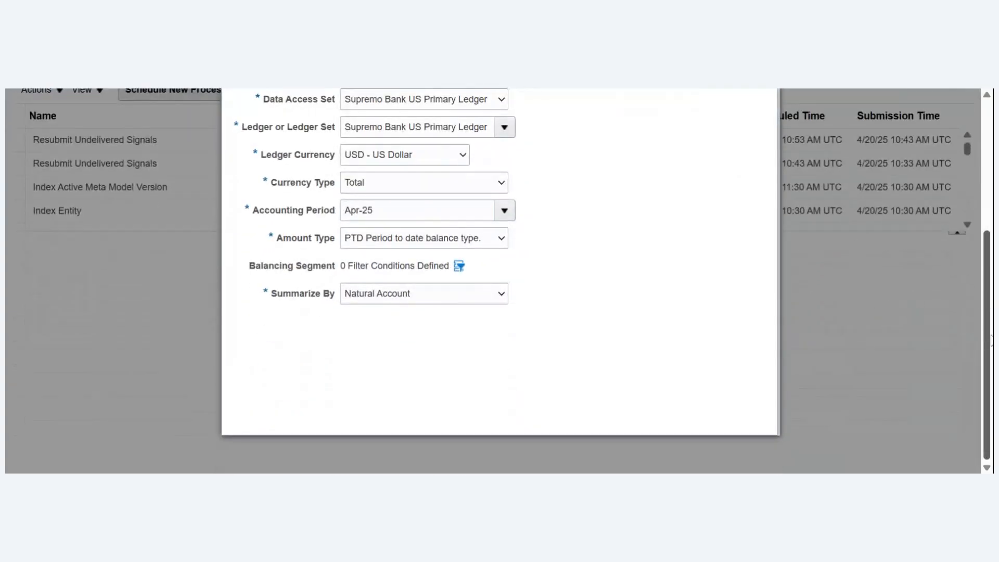
left_click_drag(991, 338, 992, 172)
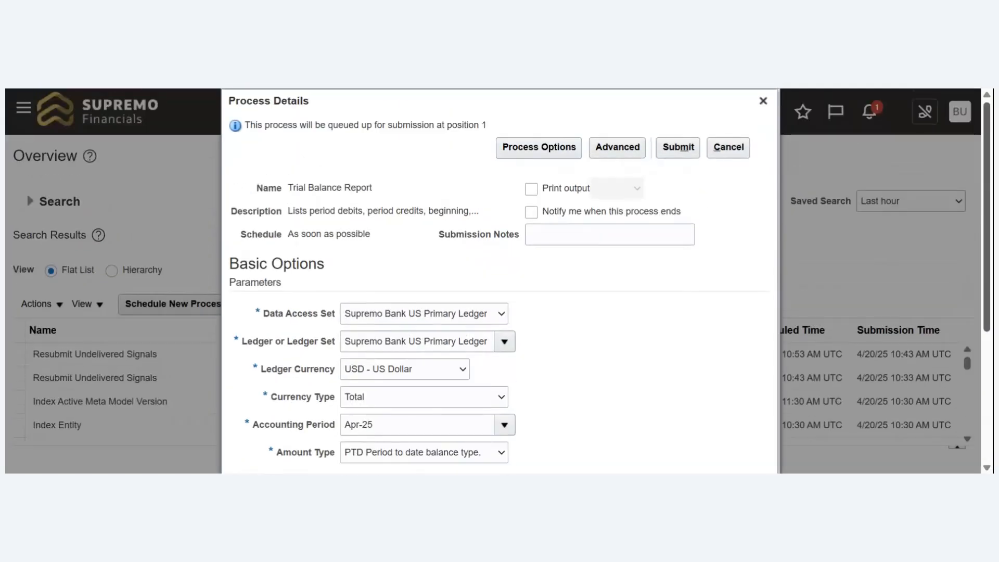
left_click(678, 148)
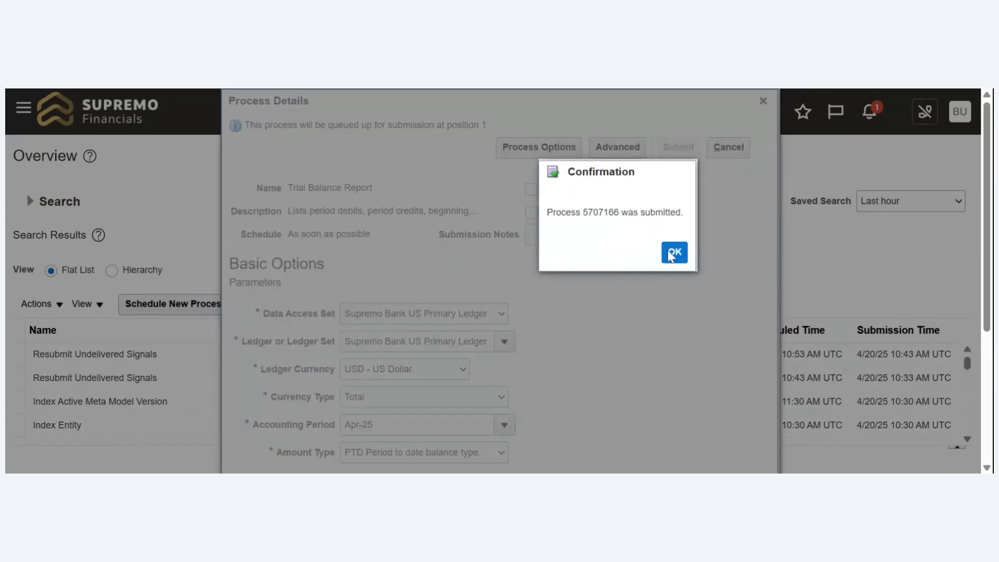
- Acknowledge the Trial Balance Report submission and refresh the process list until the report finishes
left_click(672, 253)
left_click(604, 305)
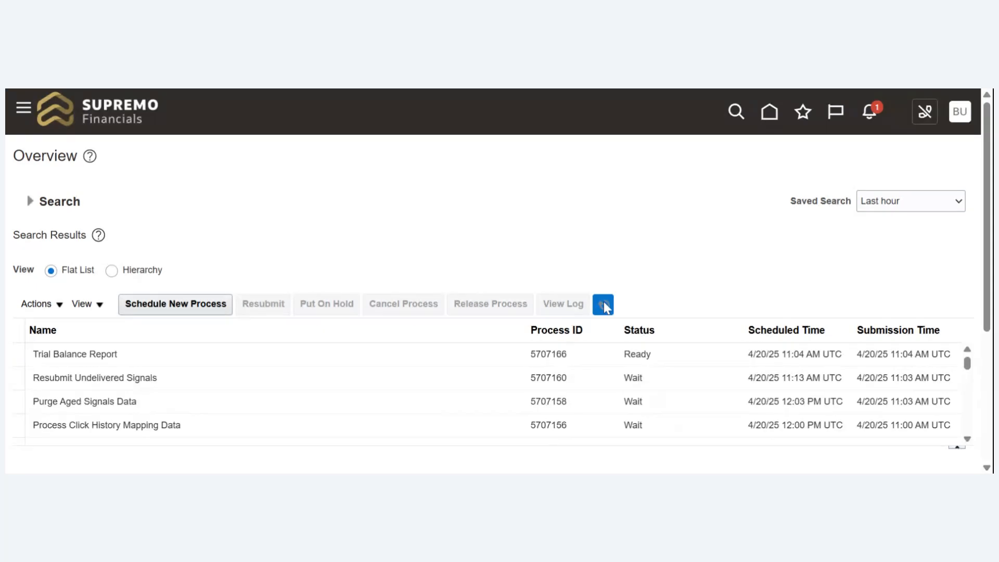
left_click(604, 303)
left_click(604, 304)
left_click(604, 304)
left_click(604, 305)
left_click(604, 305)
left_click(604, 305)
left_click(603, 305)
- Select the Trial Balance Report process and examine its log and output details
left_click(466, 354)
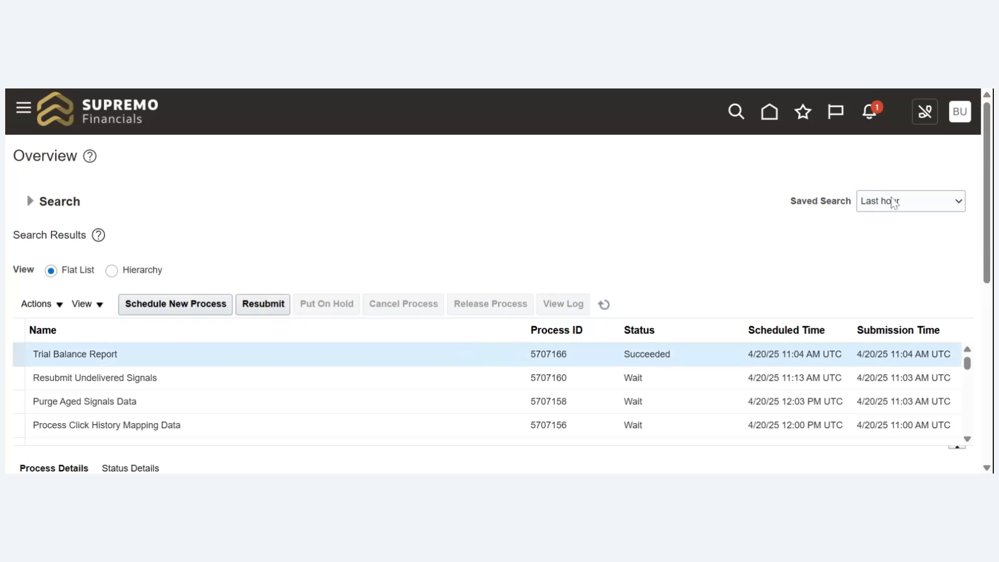
scroll(989, 194, "down", 8)
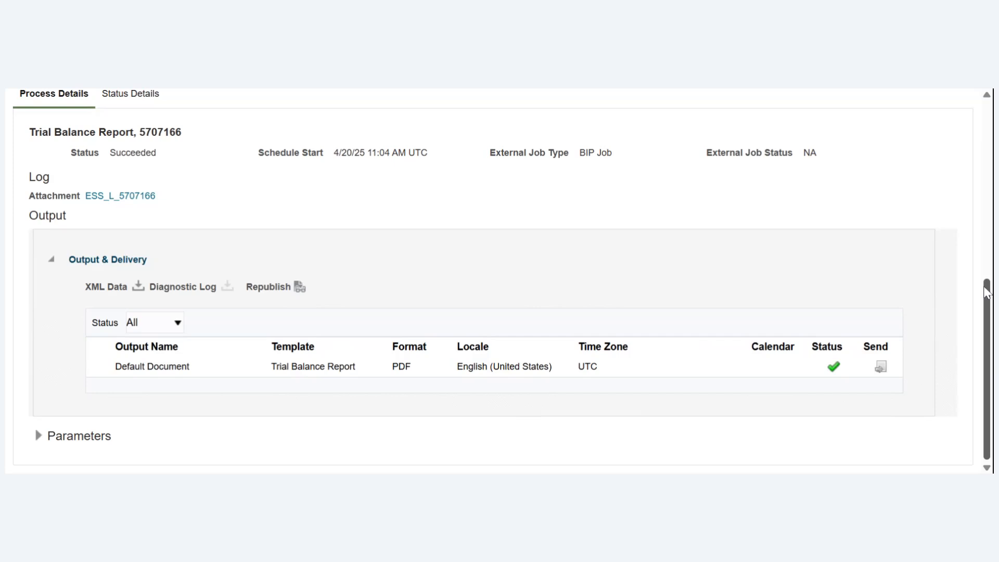
left_click_drag(988, 310, 805, 94)
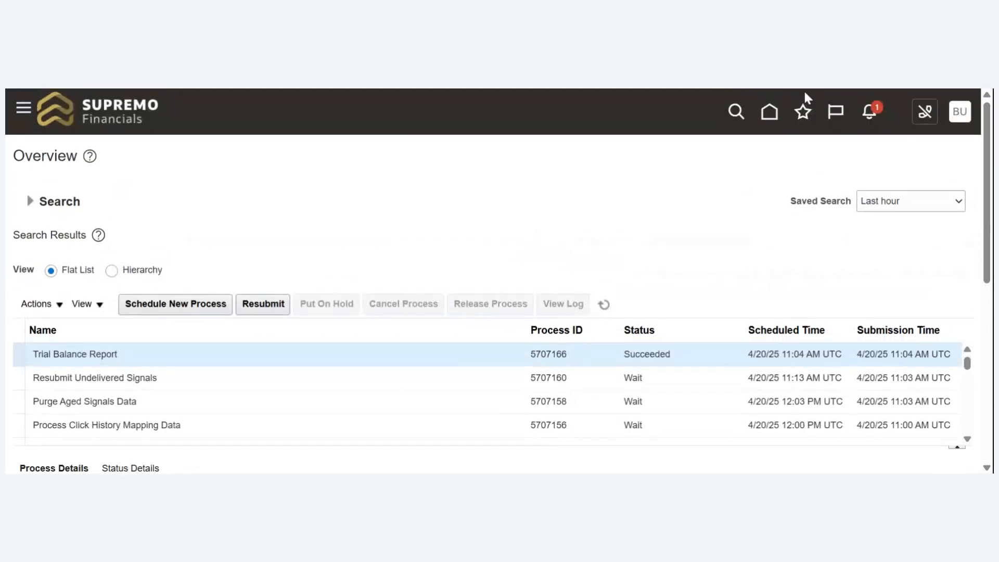
- Go to the General Accounting Dashboard from the home page and open the Inquire on Detail Balances page
left_click(773, 117)
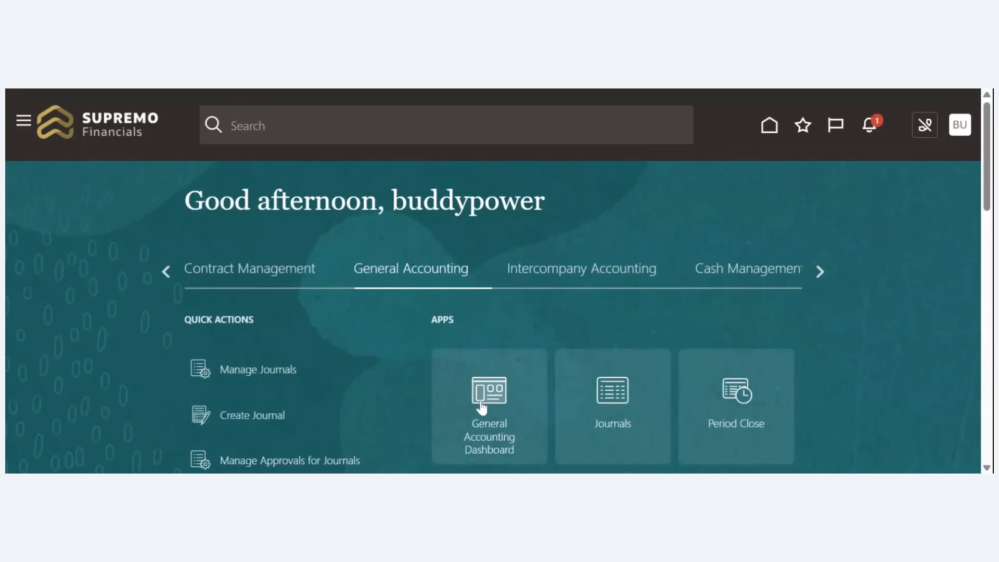
left_click(483, 408)
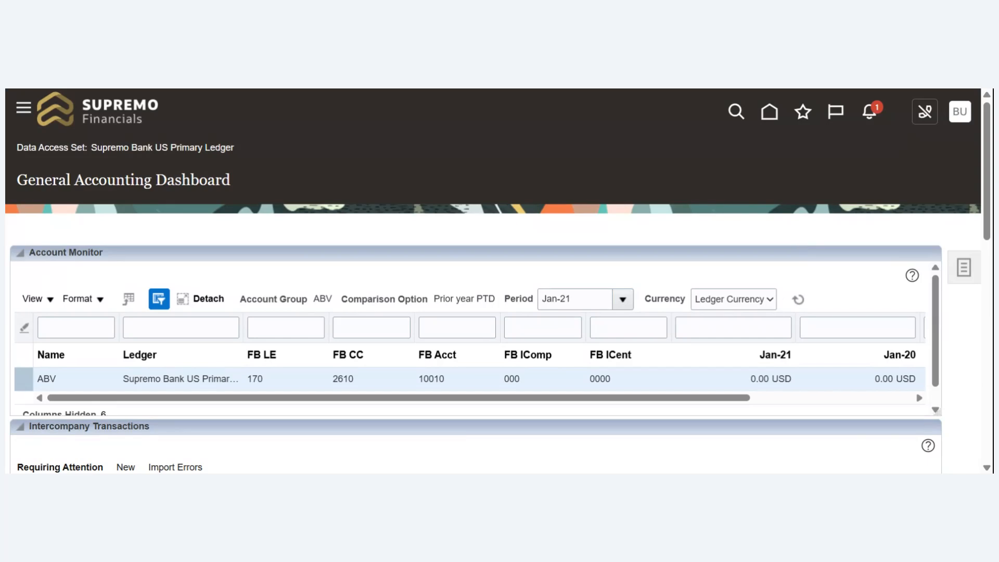
left_click(181, 380)
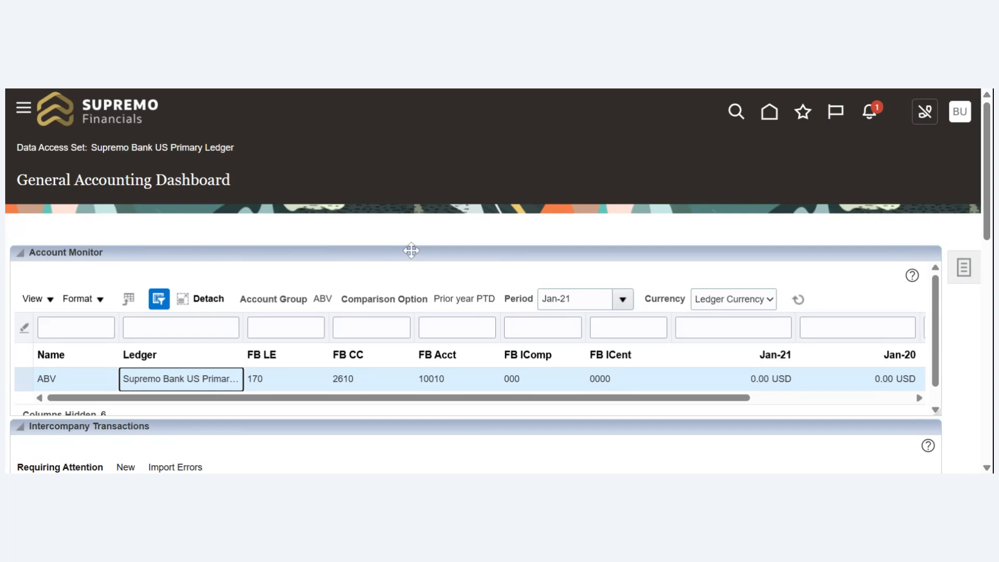
left_click(955, 269)
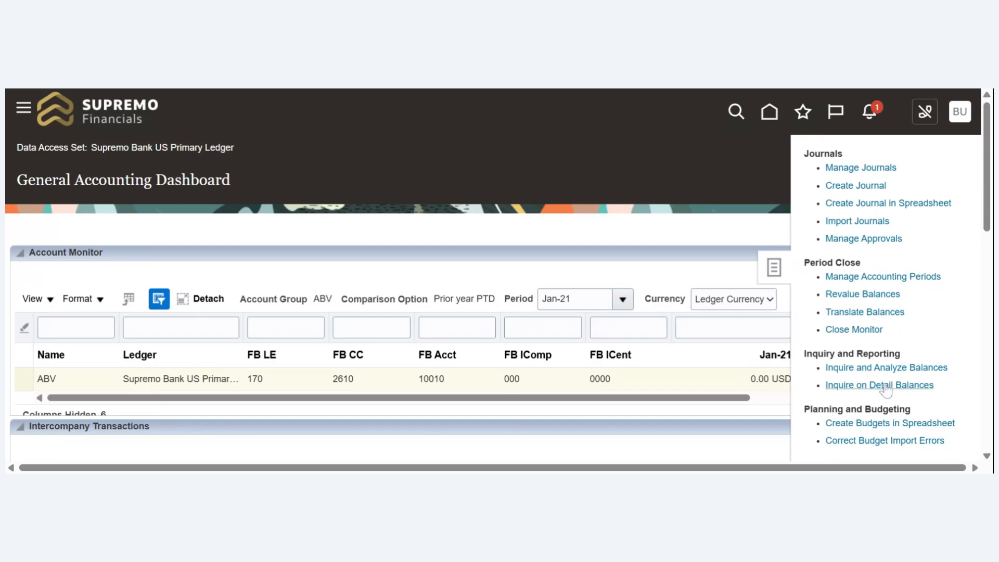
left_click(886, 386)
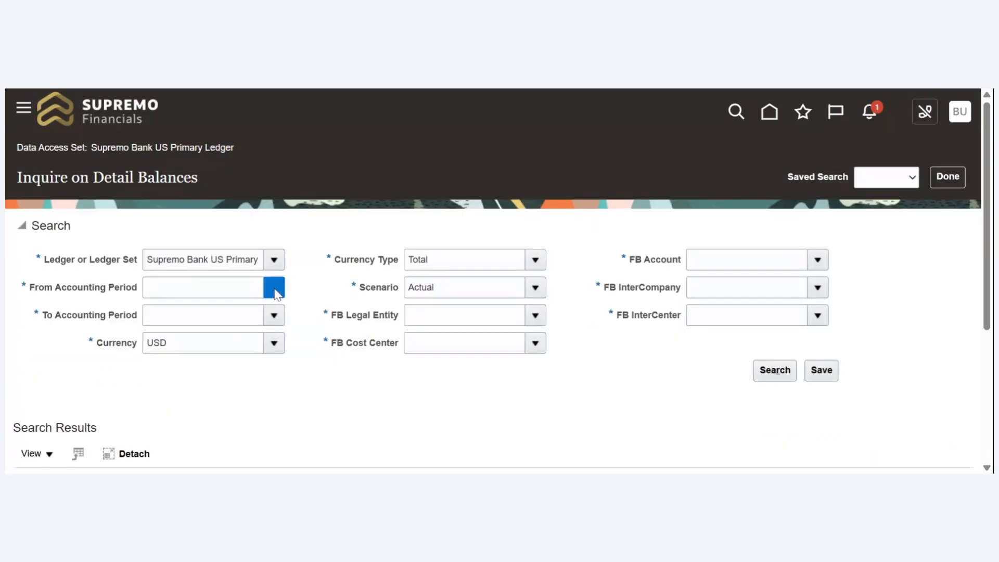
- Set the detail balances search to run from accounting period Jan-17 to Apr-25
left_click(274, 290)
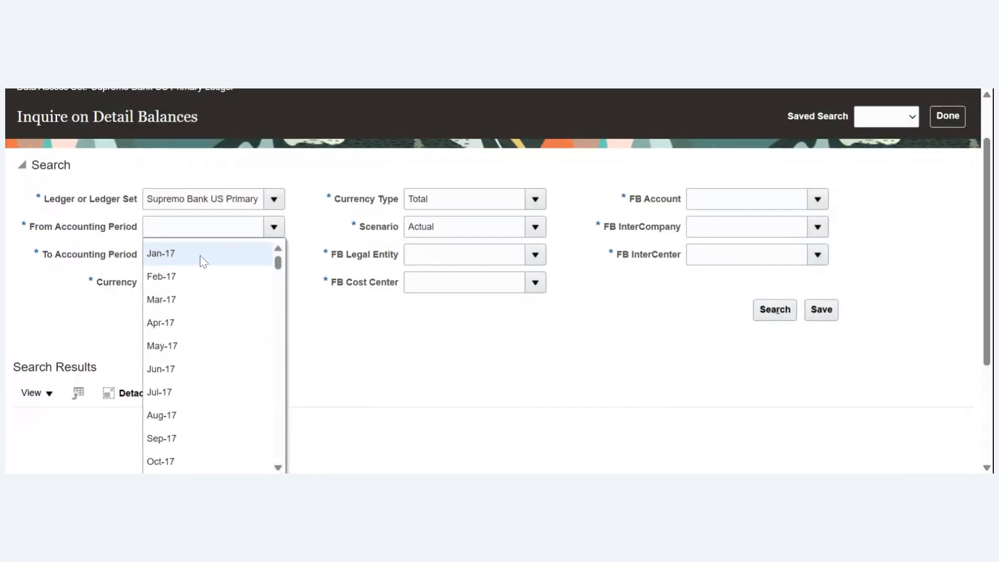
left_click(199, 257)
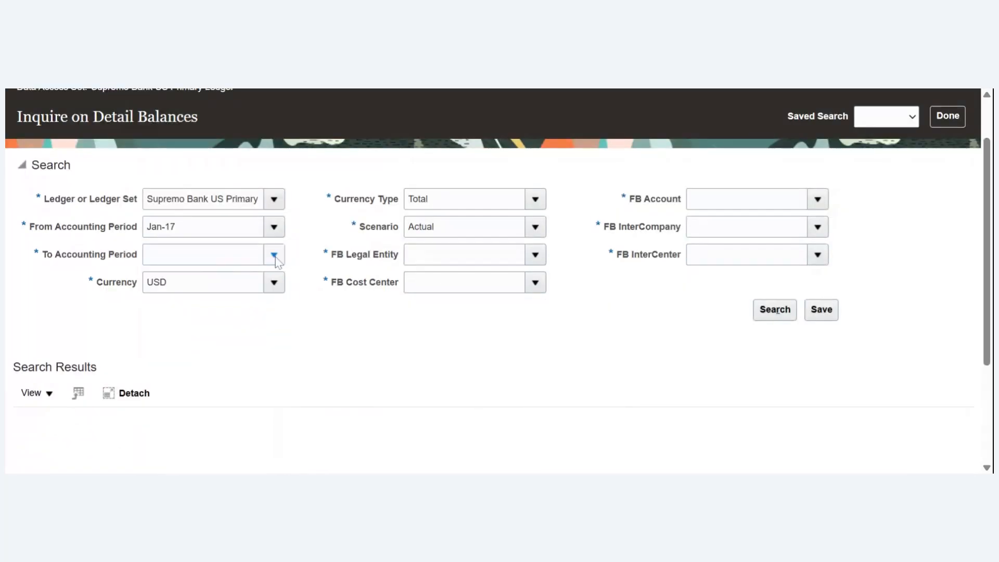
left_click(276, 256)
left_click_drag(279, 262, 278, 423)
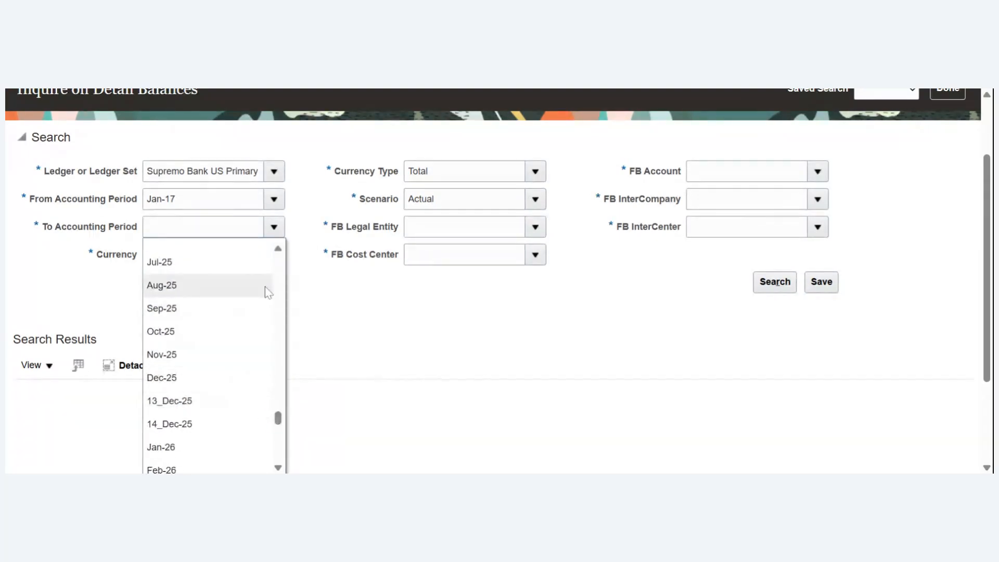
left_click(281, 250)
left_click(281, 250)
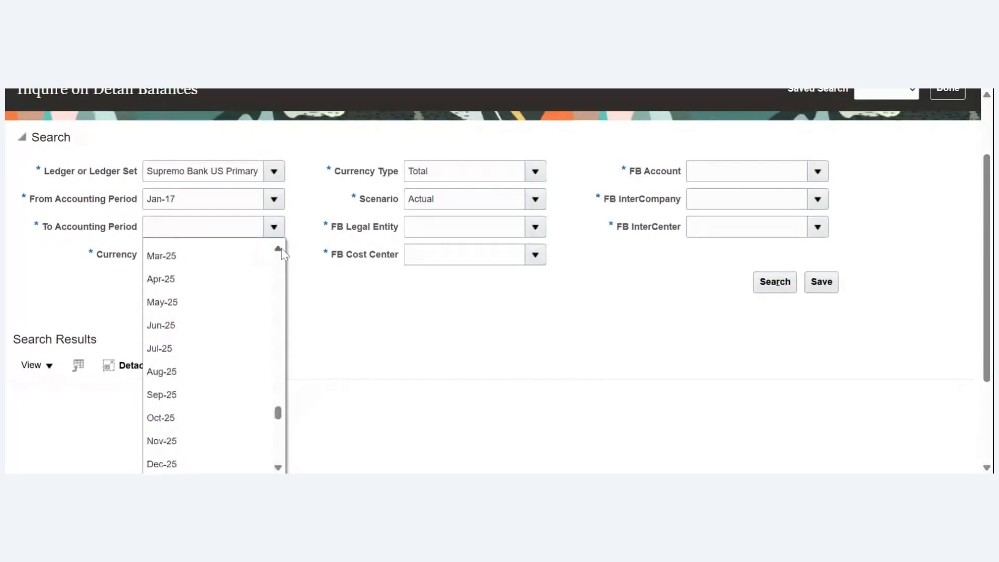
left_click(161, 285)
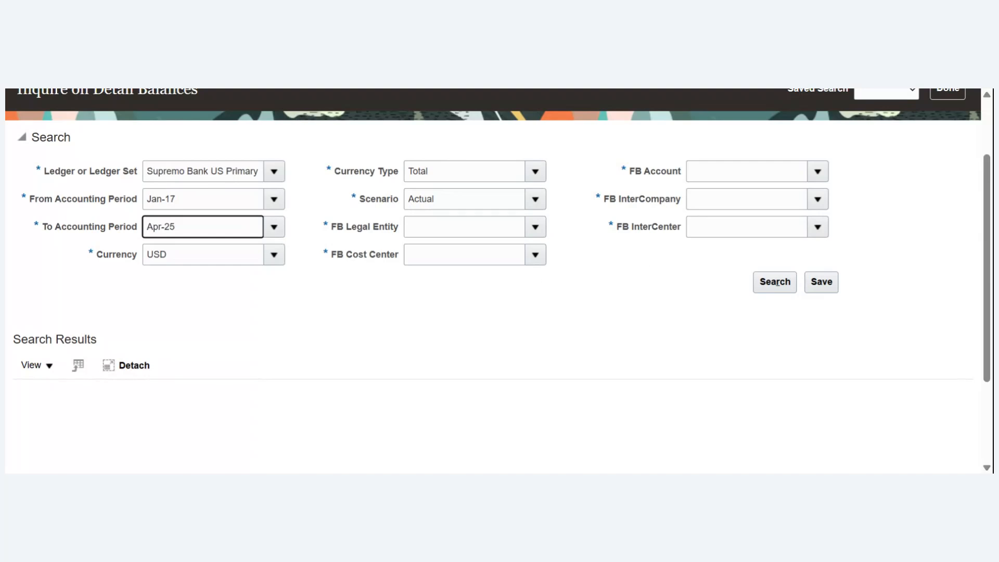
- Set FB Legal Entity to 170 and FB Cost Center to All FB Cost Center Values
left_click(540, 231)
left_click(542, 230)
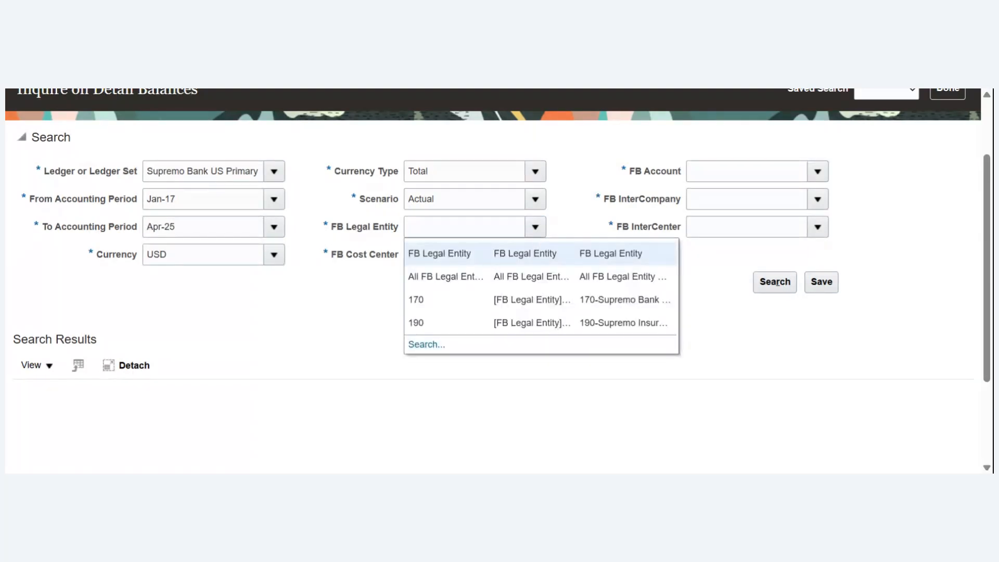
left_click(461, 302)
left_click(541, 260)
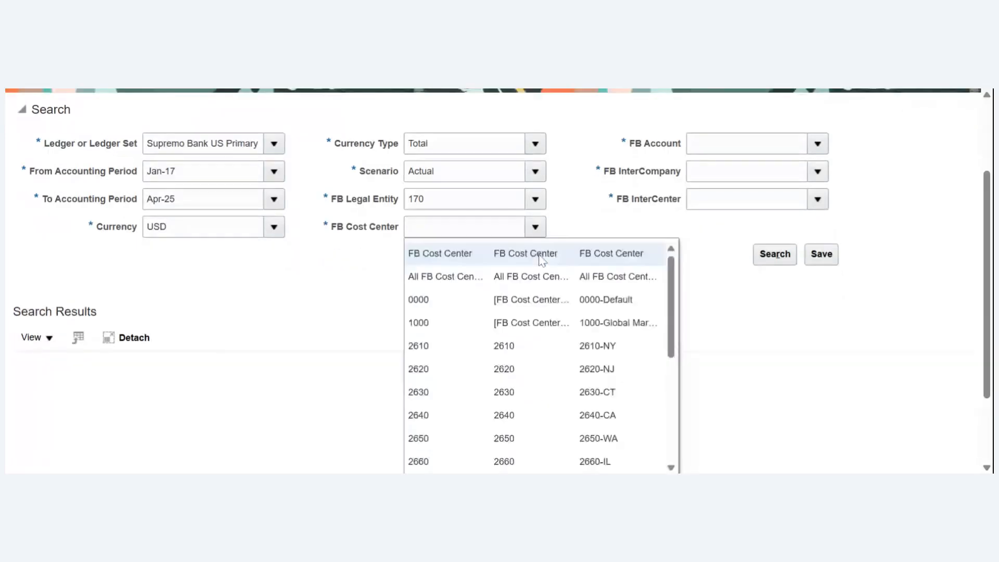
left_click(531, 276)
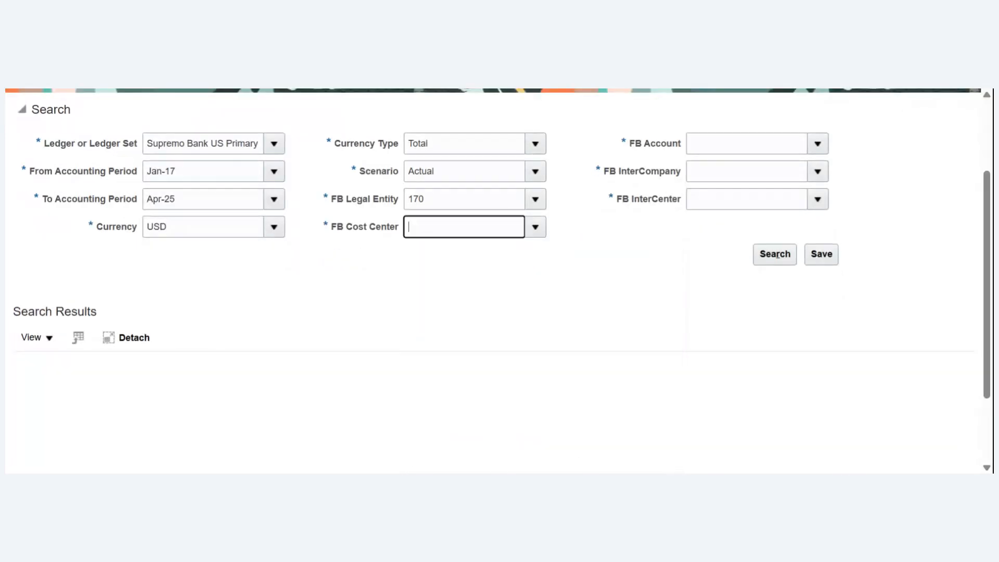
- Look up FB Account values starting with 10010 and choose 10010-Cash and Due from Banks
left_click(818, 145)
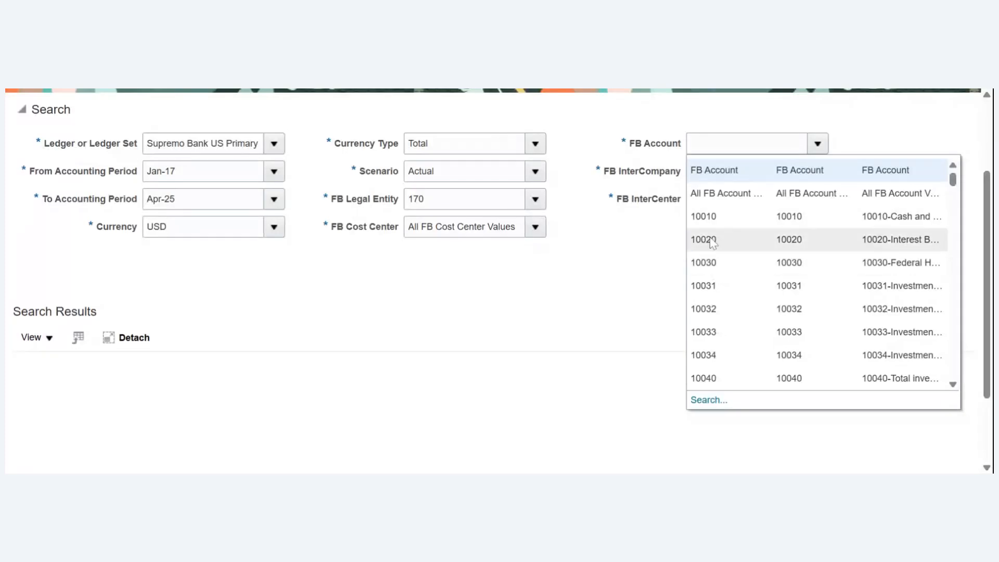
left_click(709, 400)
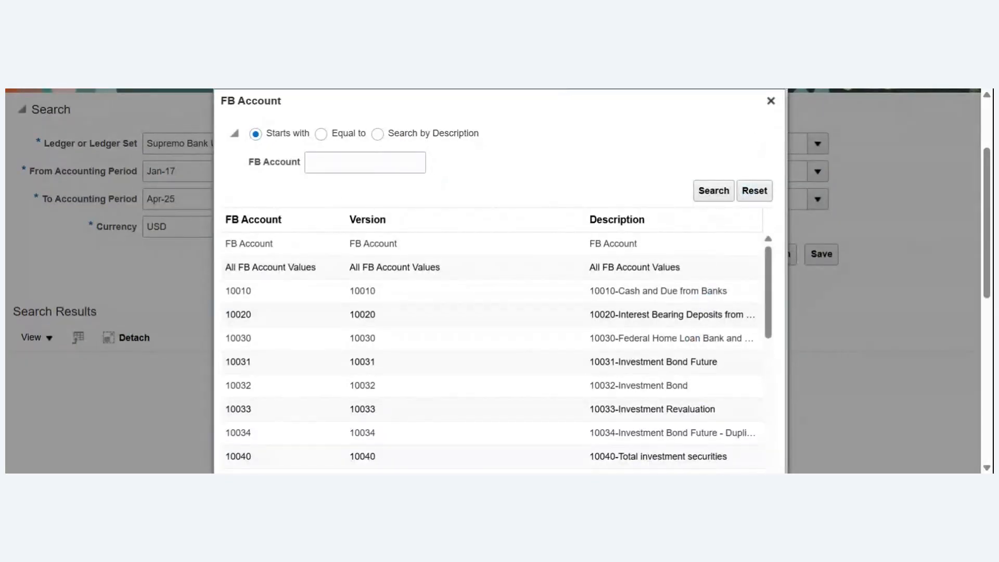
left_click(366, 162)
type("10010")
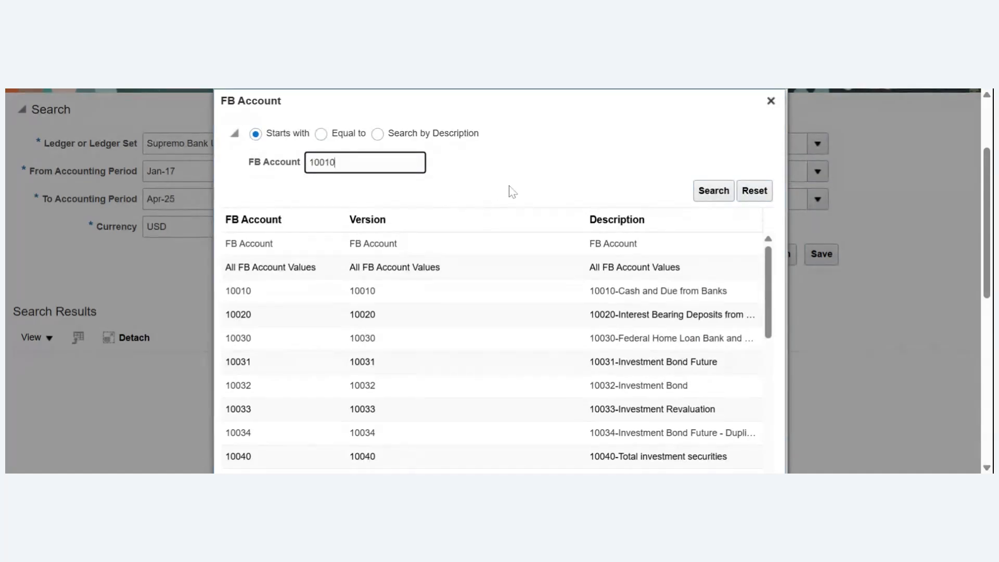
left_click(712, 192)
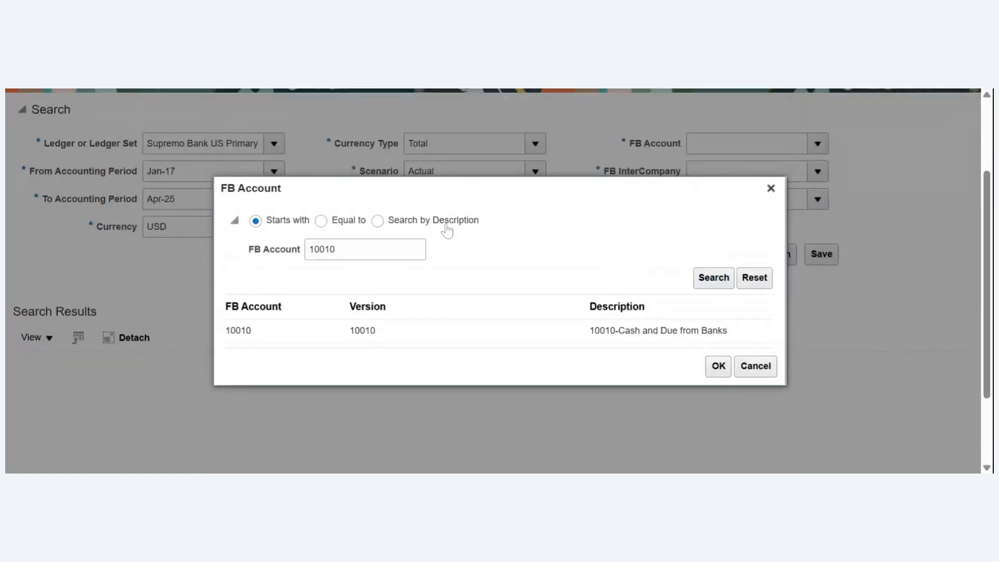
left_click(309, 342)
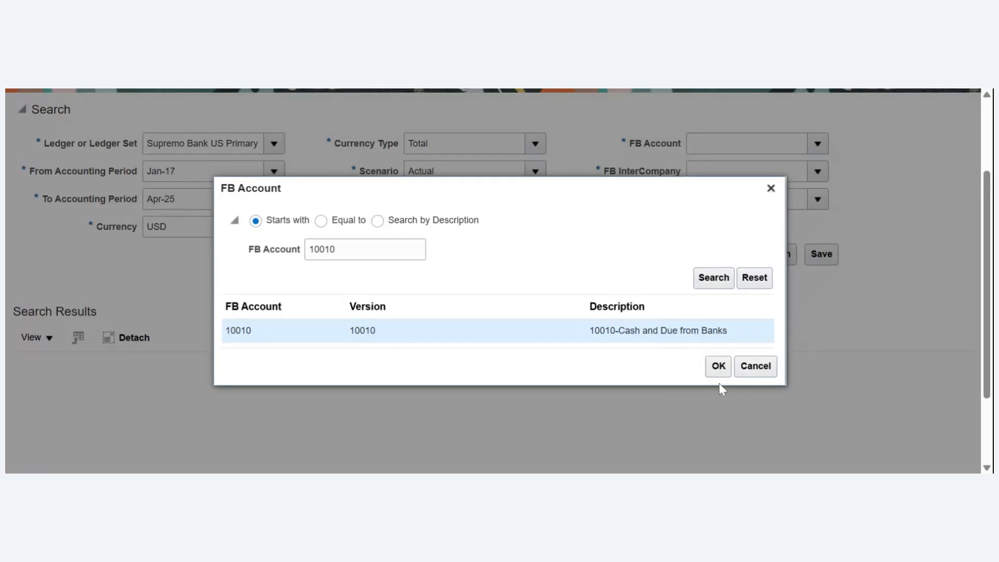
left_click(719, 366)
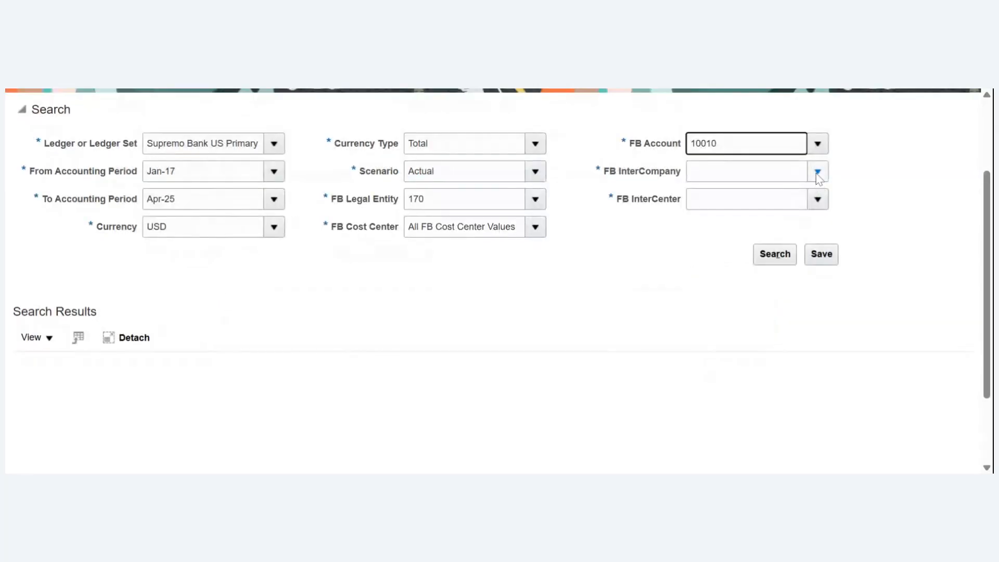
- Include all FB InterCompany and all FB InterCenter values and run the detail balances search
left_click(818, 173)
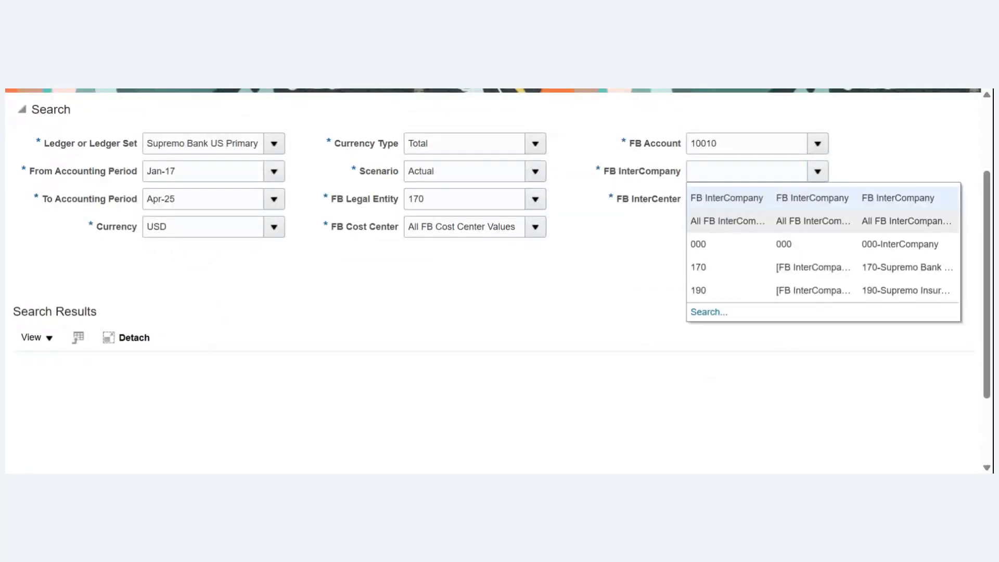
left_click(728, 221)
left_click(818, 199)
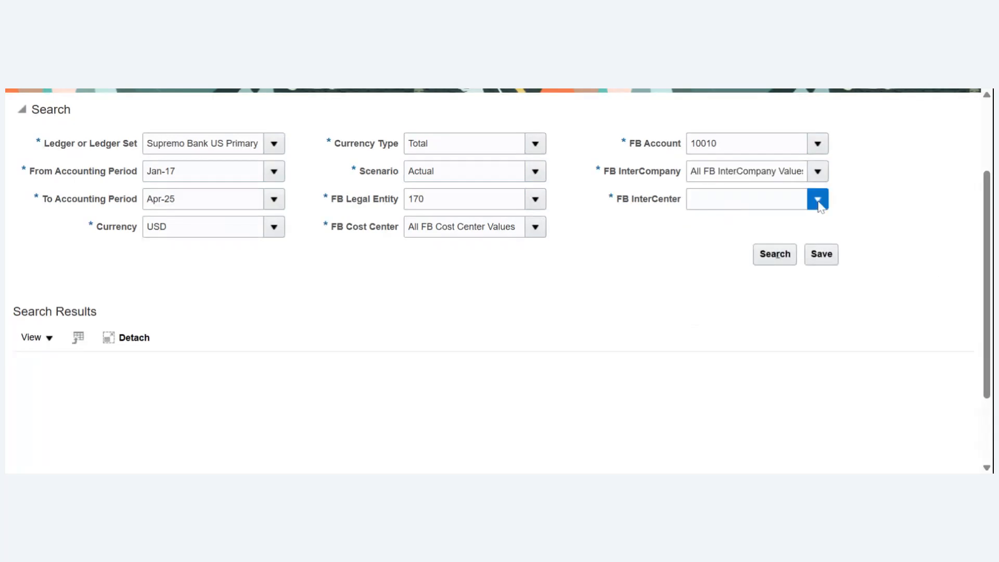
left_click(754, 249)
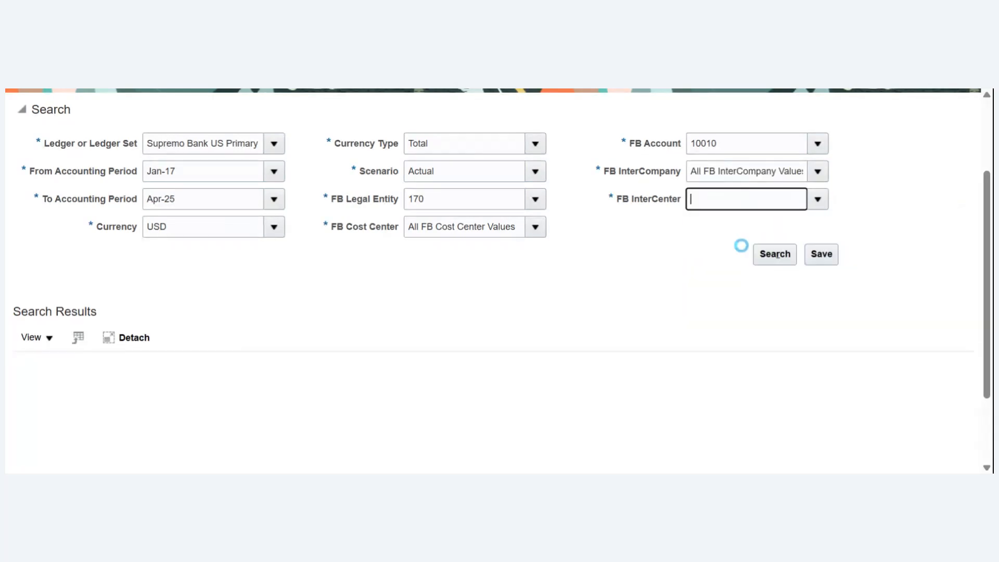
left_click(774, 255)
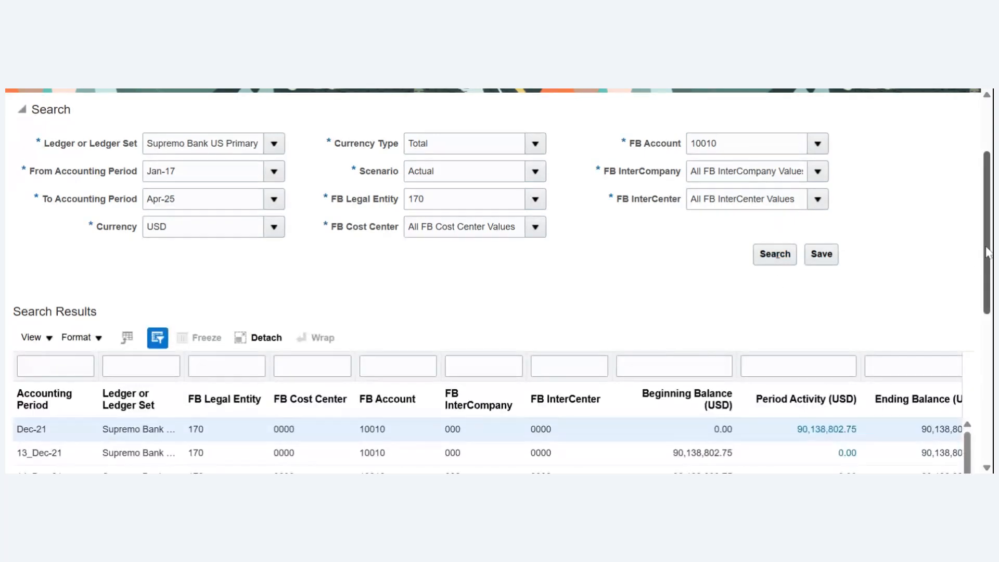
- Review the balances by accounting period and drill down on the Mar-22 period activity to its journal lines
left_click_drag(989, 253, 987, 361)
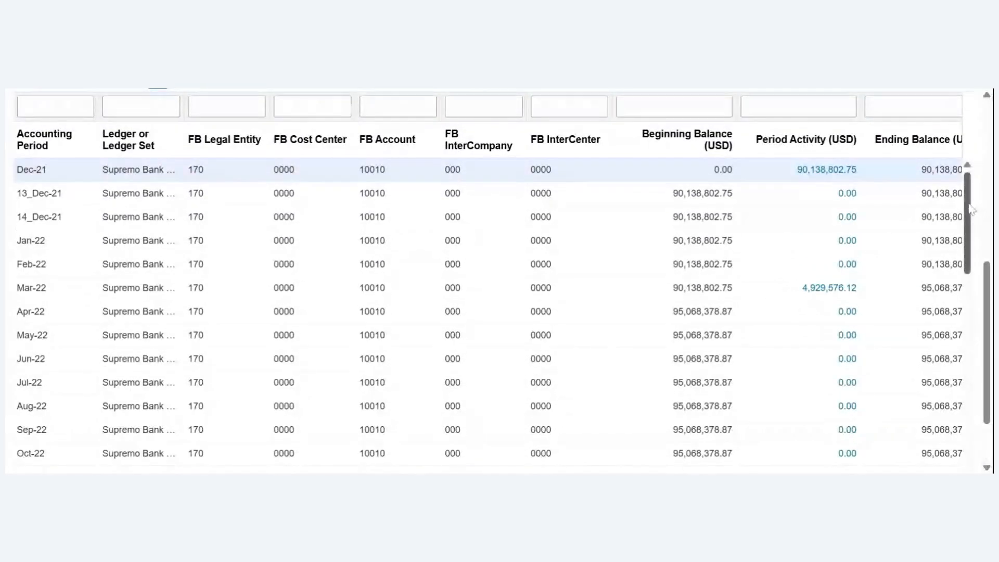
scroll(972, 214, "down", 1)
left_click_drag(973, 234, 975, 201)
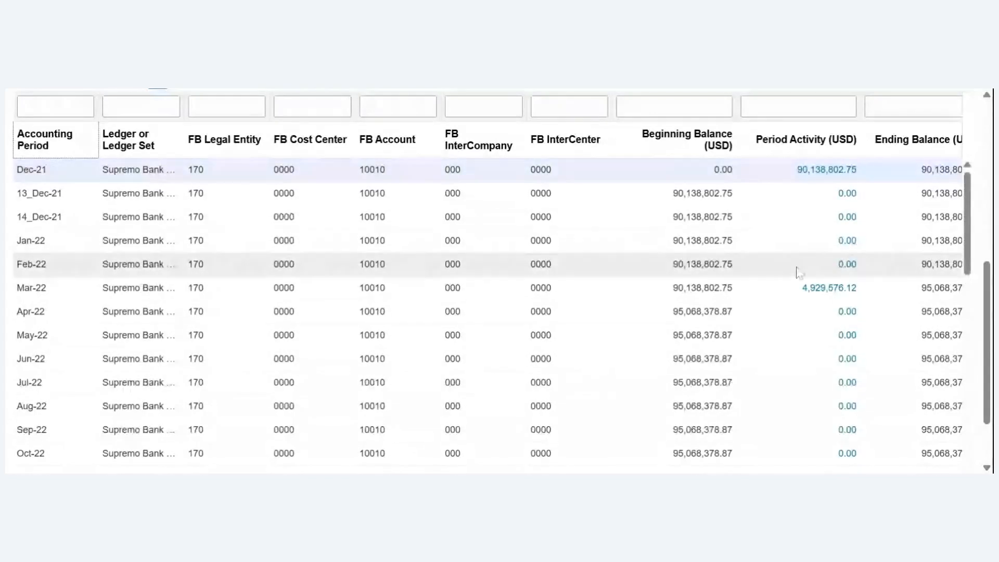
left_click(777, 294)
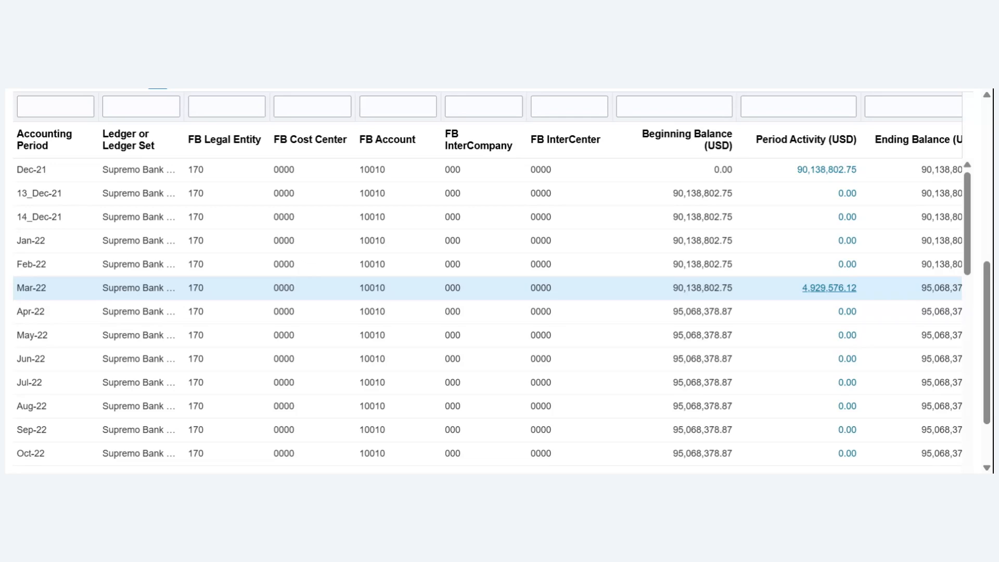
left_click(817, 292)
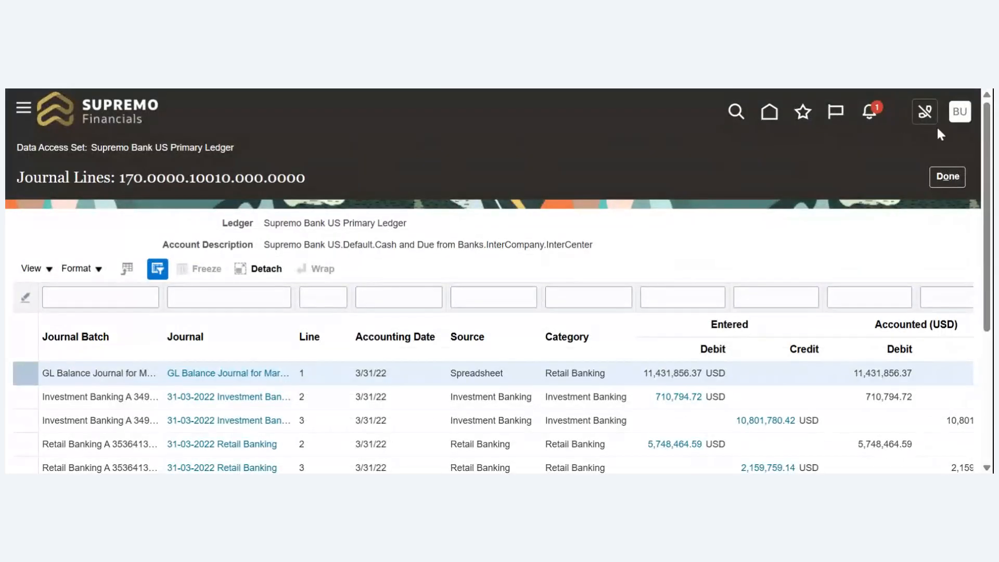
- Drill down on the entered debit of Investment Banking journal line 2 and examine its subledger journal lines
left_click_drag(990, 140, 974, 229)
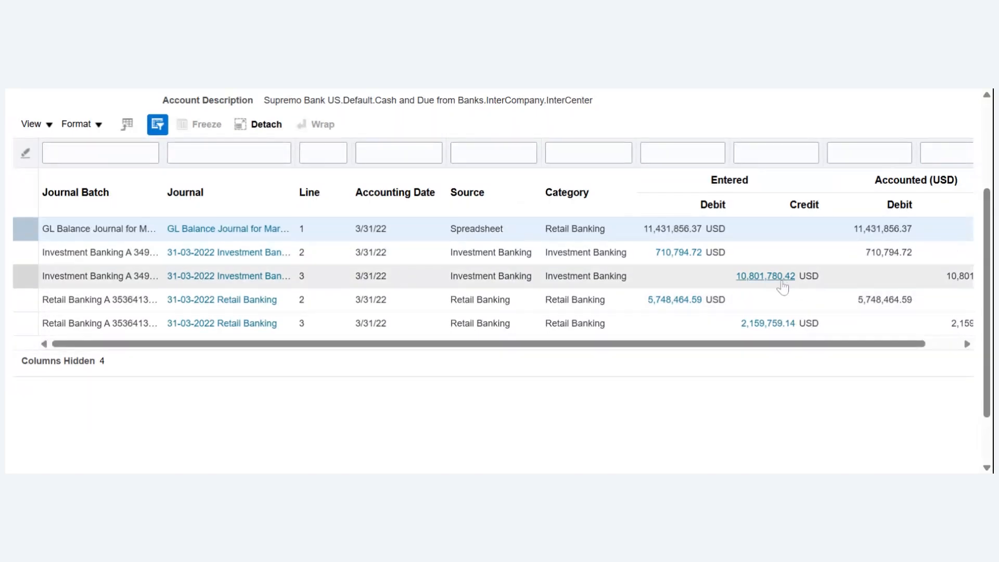
left_click(674, 256)
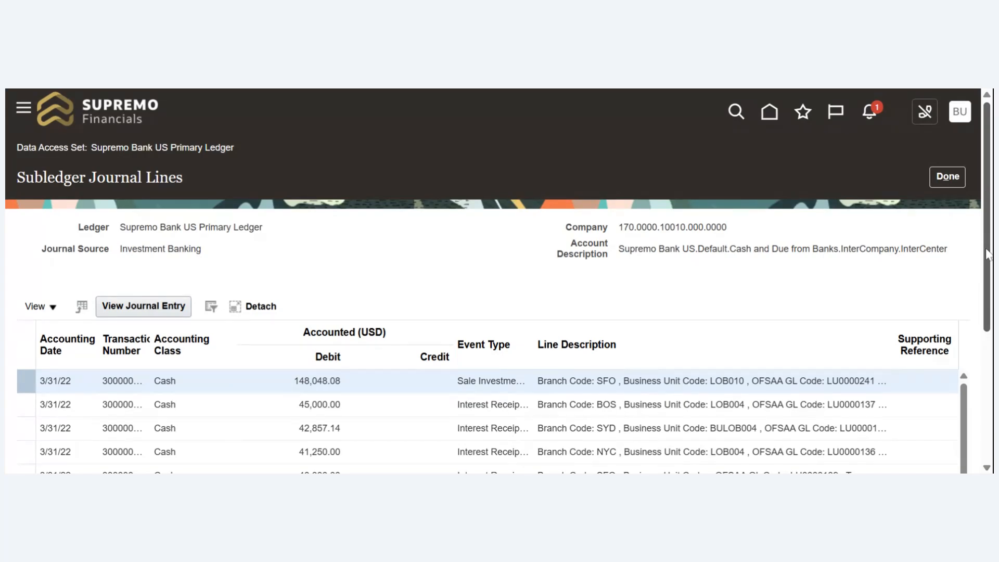
left_click_drag(987, 255, 990, 398)
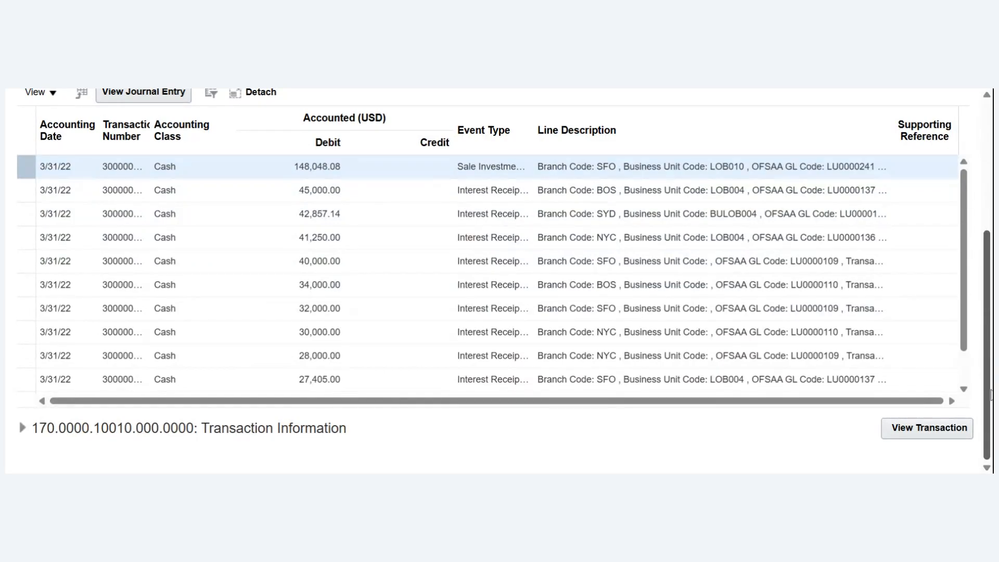
- View the source transaction of the 45,000.00 debit subledger journal line and examine its header and lines
left_click_drag(991, 389, 992, 366)
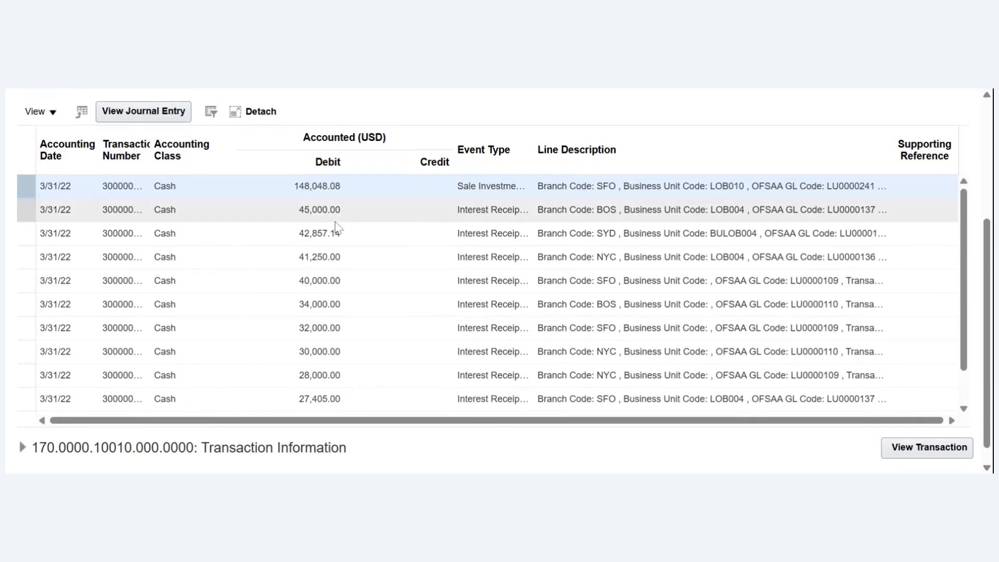
left_click(329, 220)
left_click(312, 209)
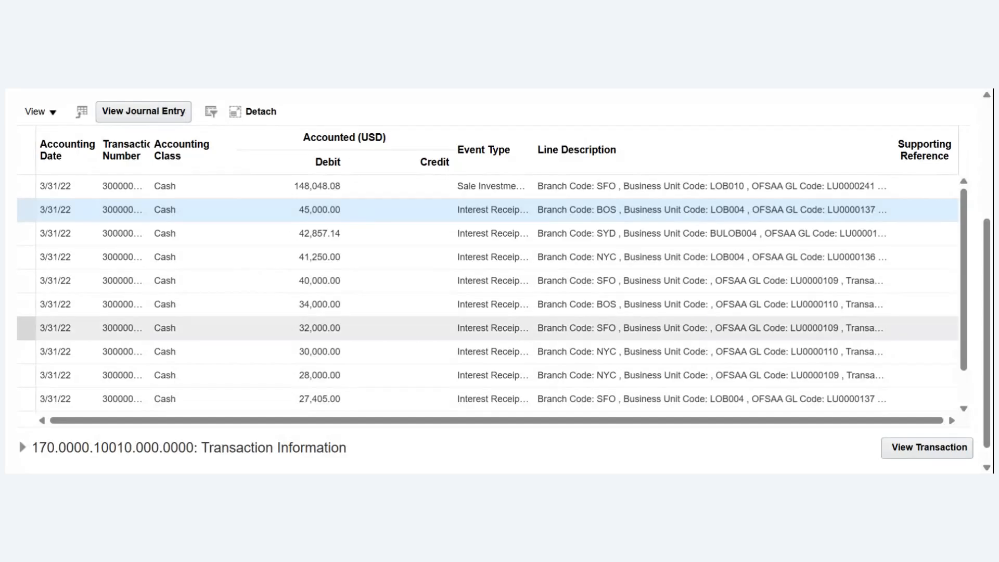
left_click(912, 451)
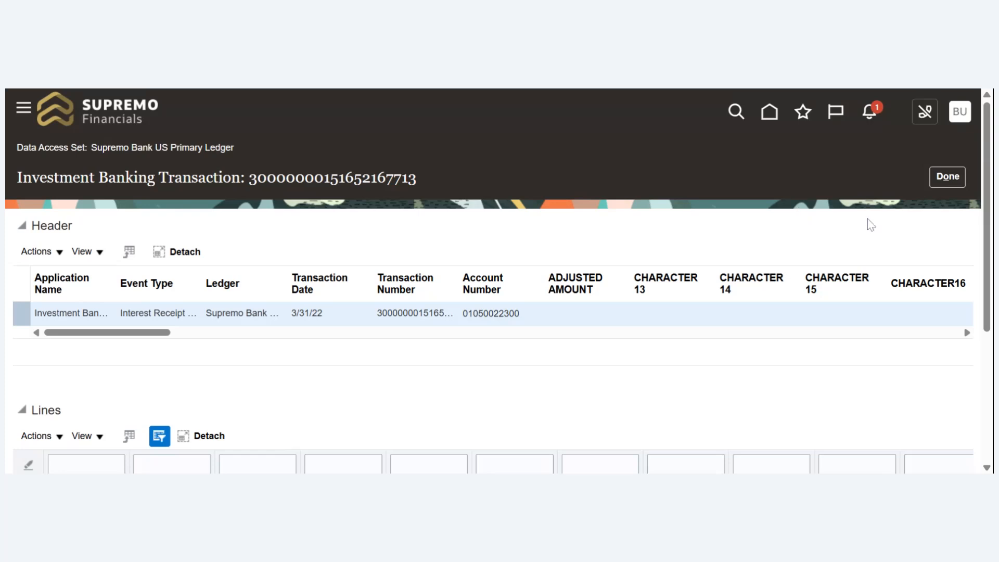
left_click_drag(985, 211, 967, 332)
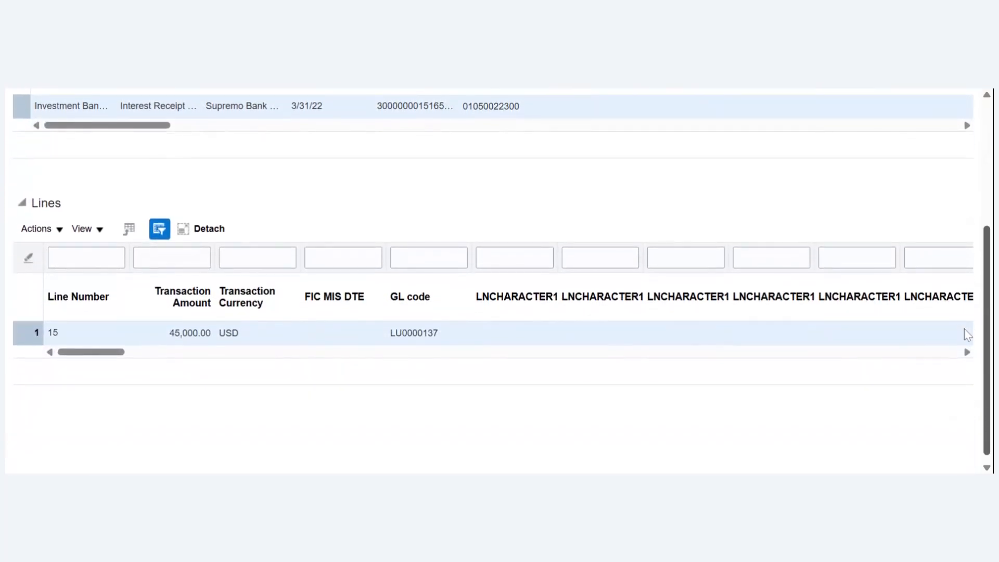
scroll(963, 329, "up", 3)
scroll(498, 281, "up", 1)
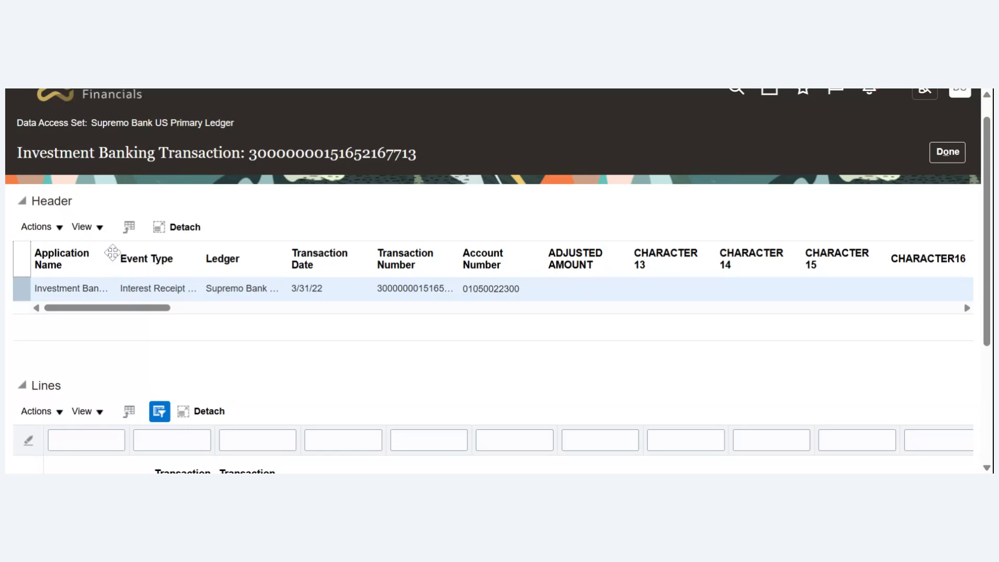
- Widen the Application Name and Transaction Number columns in the transaction header and select the full transaction number
left_click_drag(117, 263, 173, 269)
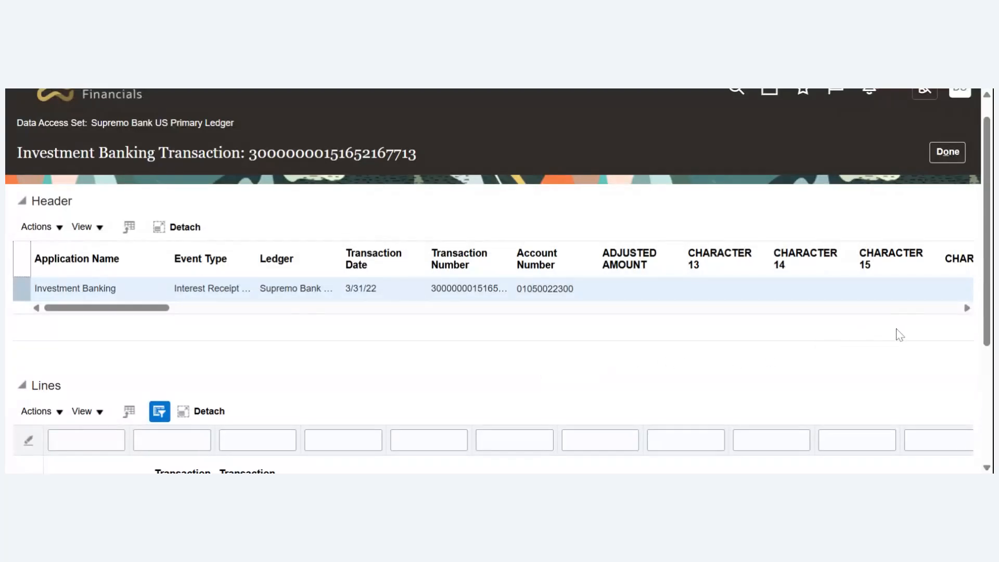
left_click_drag(514, 260, 567, 264)
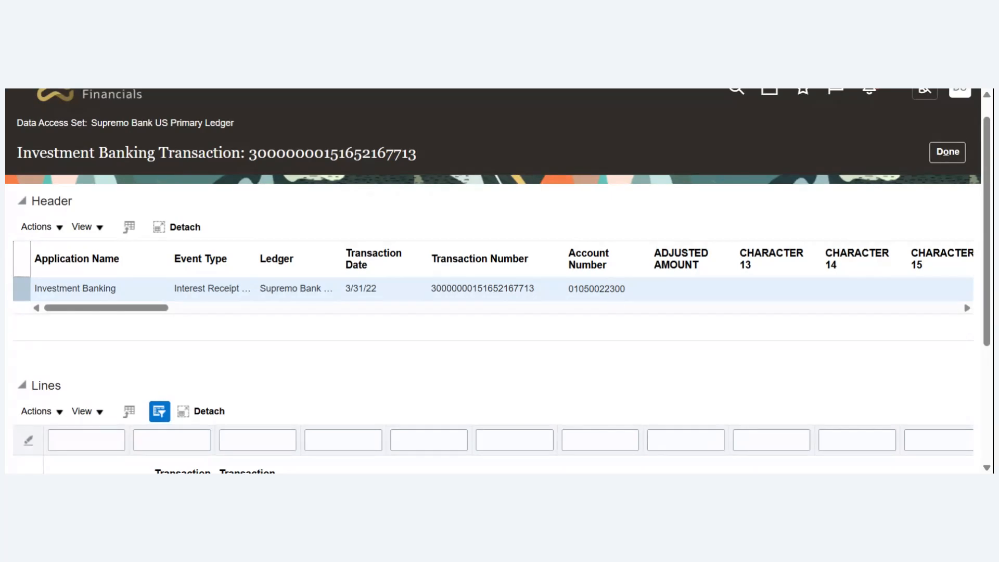
double_click(482, 289)
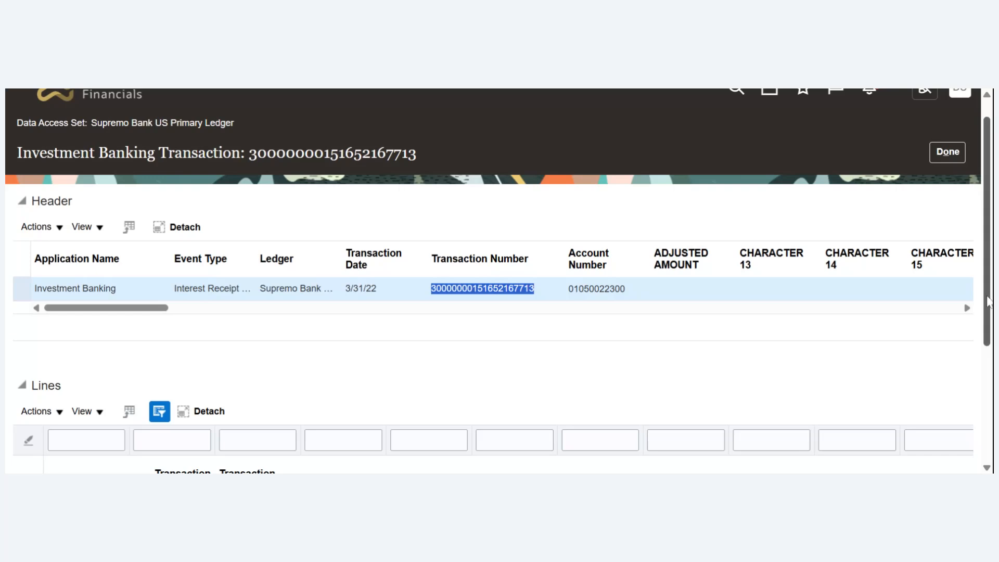
scroll(498, 281, "up", 1)
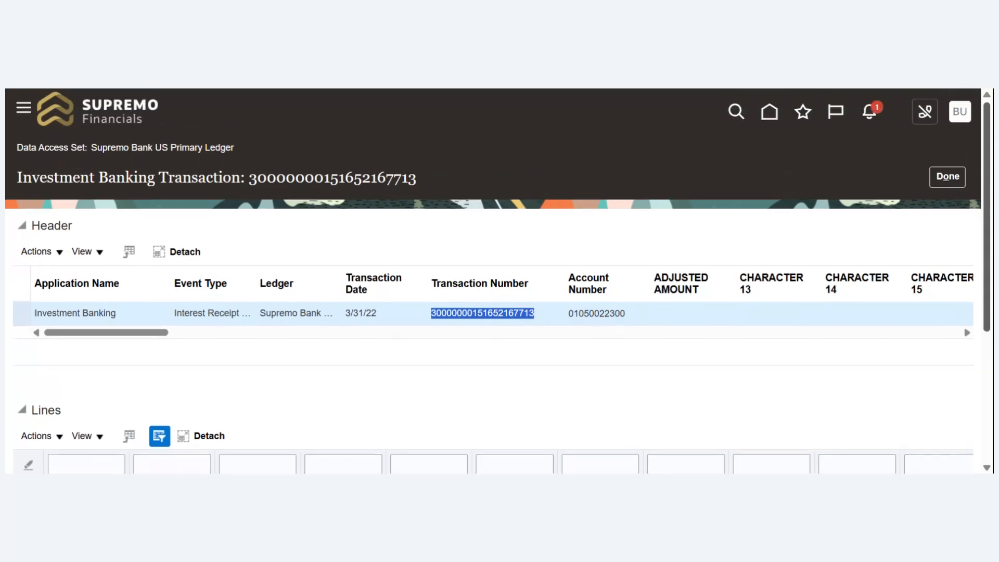
- Close the transaction, the subledger journal lines and the journal lines to return to the detail balances inquiry
left_click(952, 182)
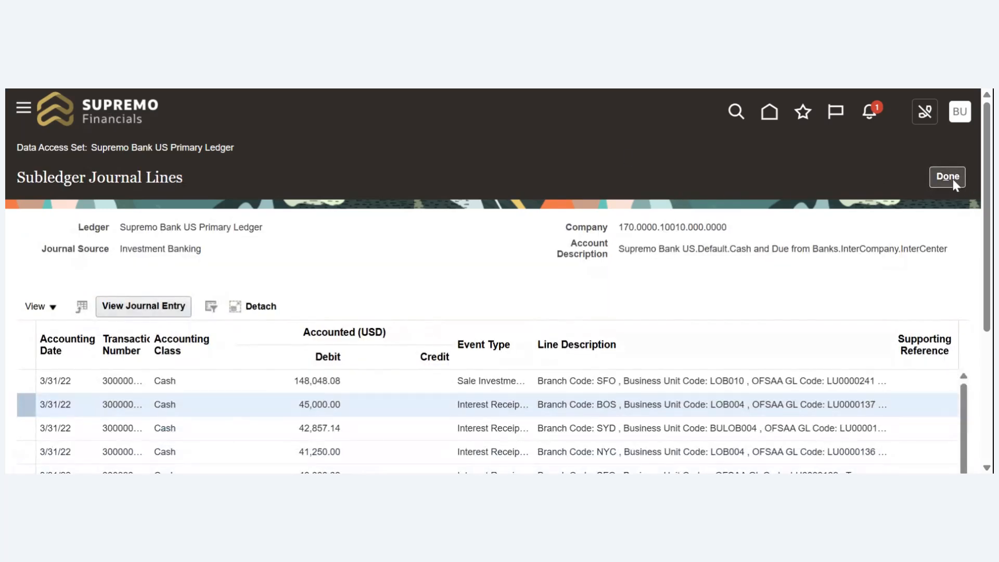
left_click(953, 177)
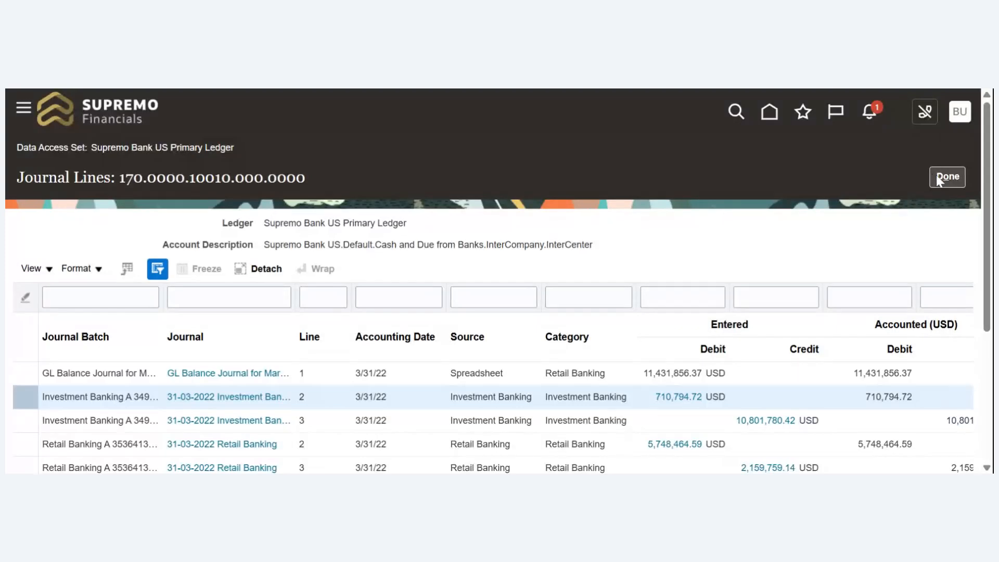
left_click(938, 177)
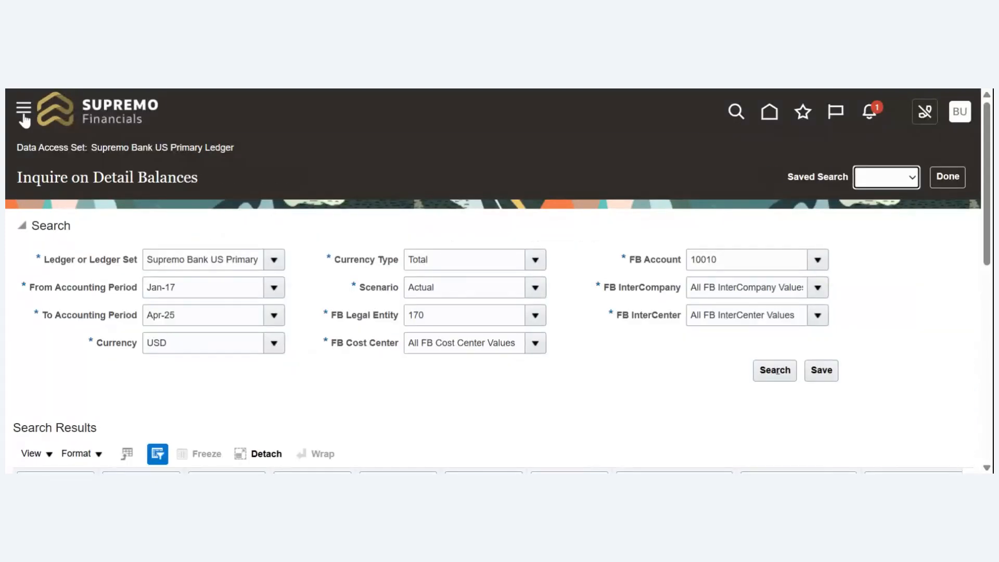
- Open the Security Console from the application's Tools
left_click(23, 117)
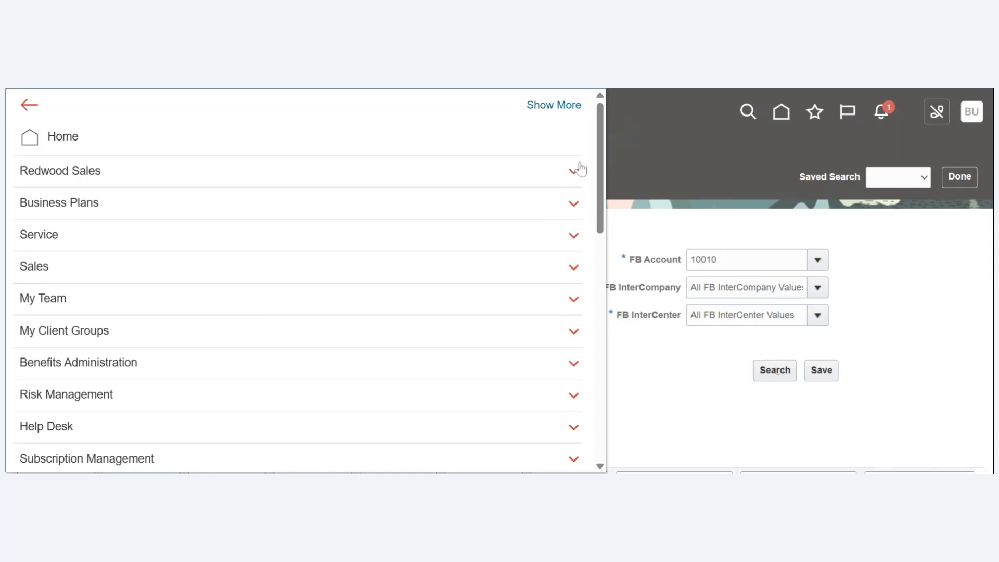
left_click_drag(598, 162, 604, 364)
scroll(604, 364, "down", 2)
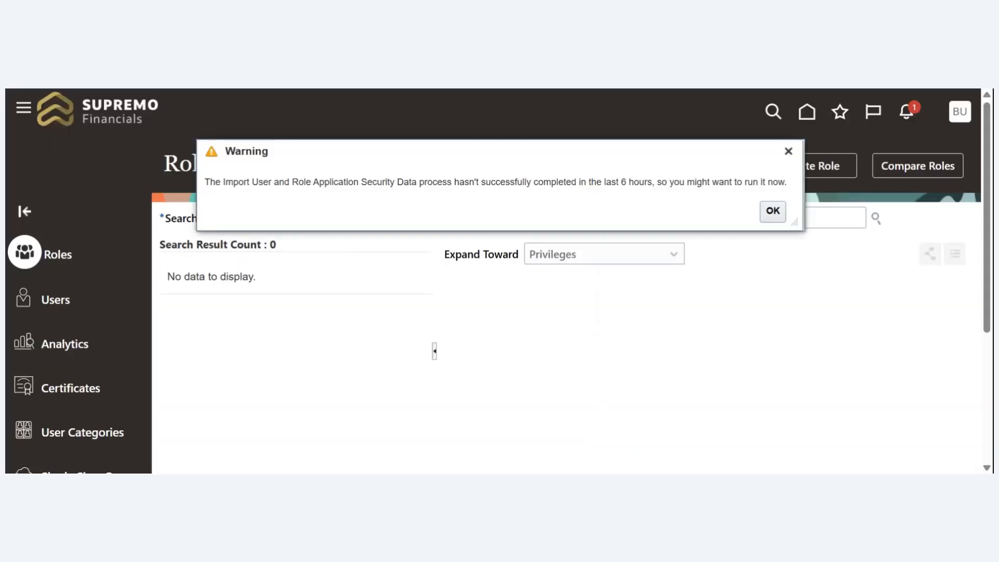
key("Return")
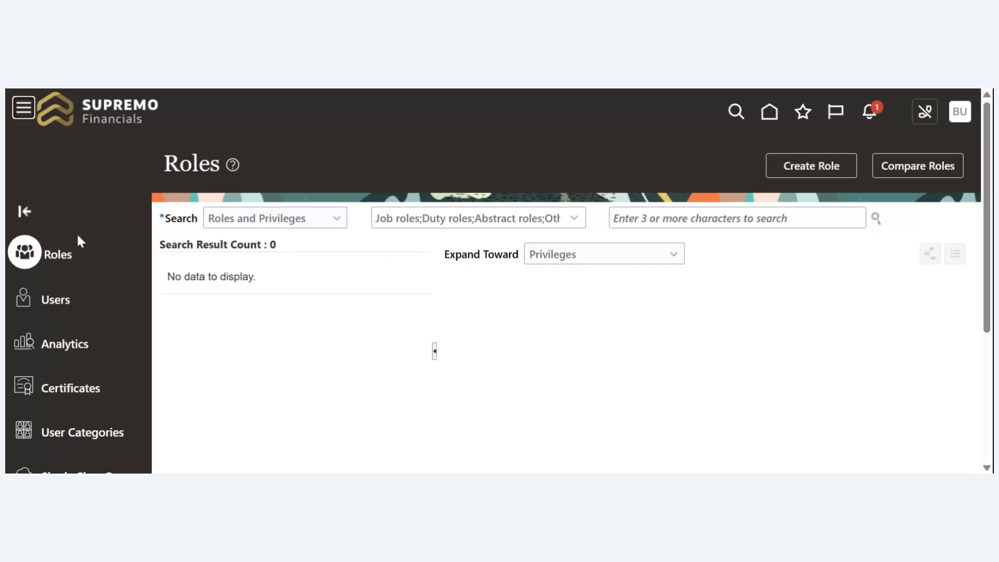
- Find the demo user among the user accounts by user name and review the roles assigned to that account
left_click(52, 302)
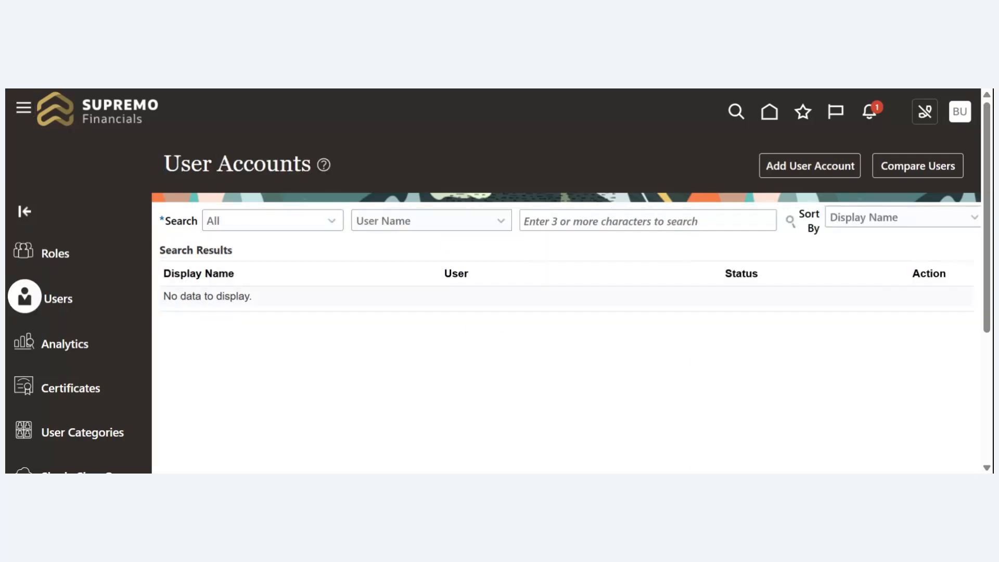
left_click(648, 221)
type("bu")
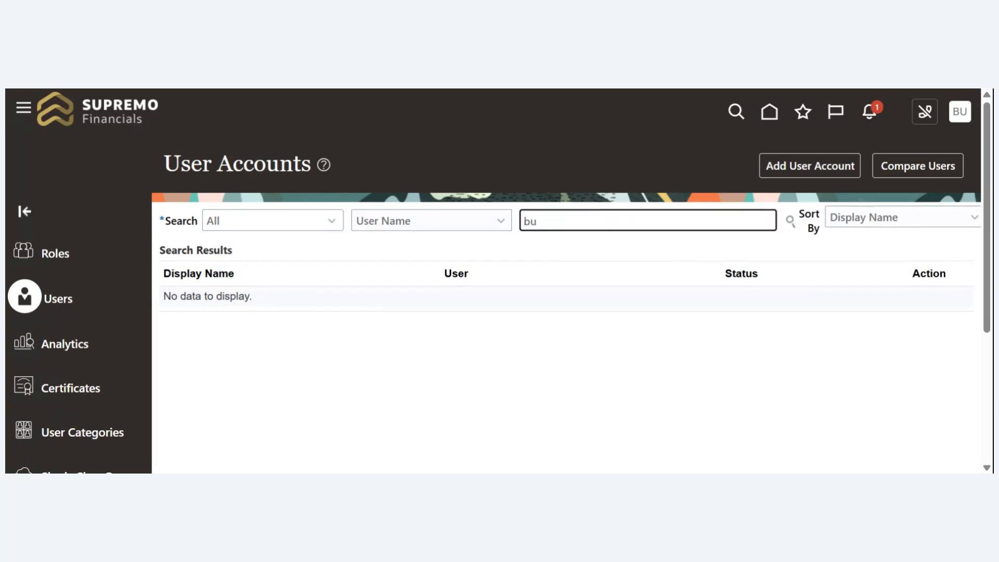
type("ddyp")
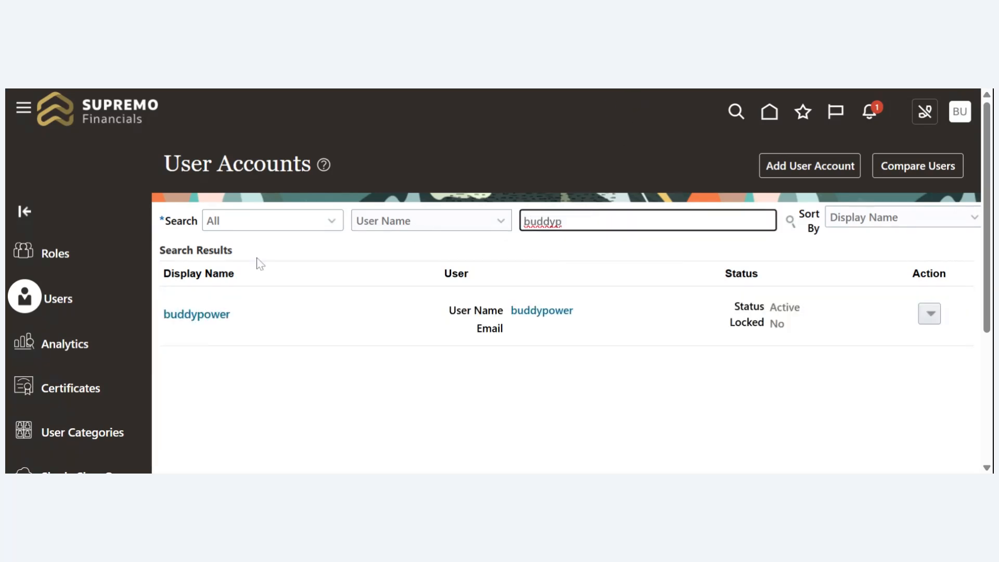
left_click(206, 314)
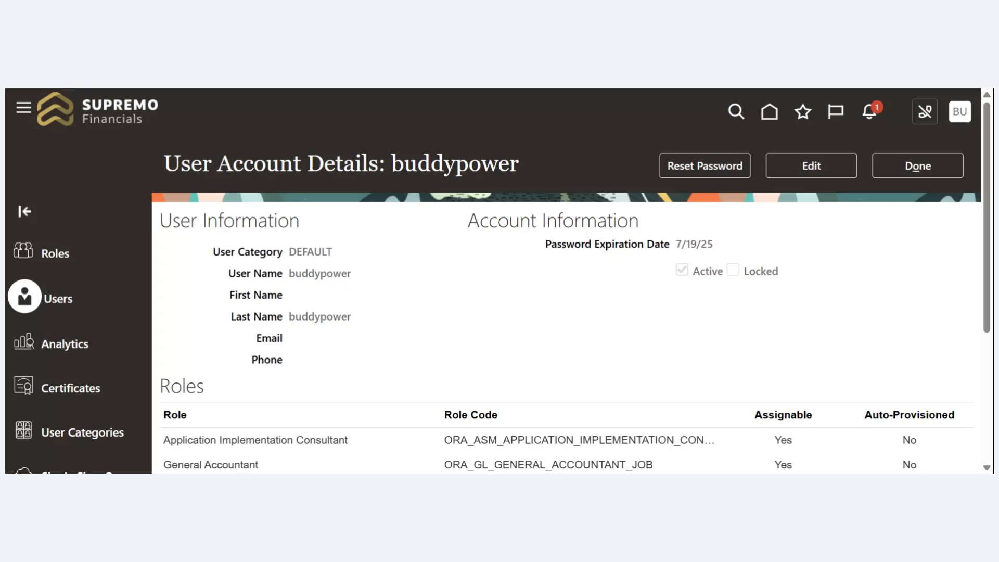
scroll(801, 224, "down", 3)
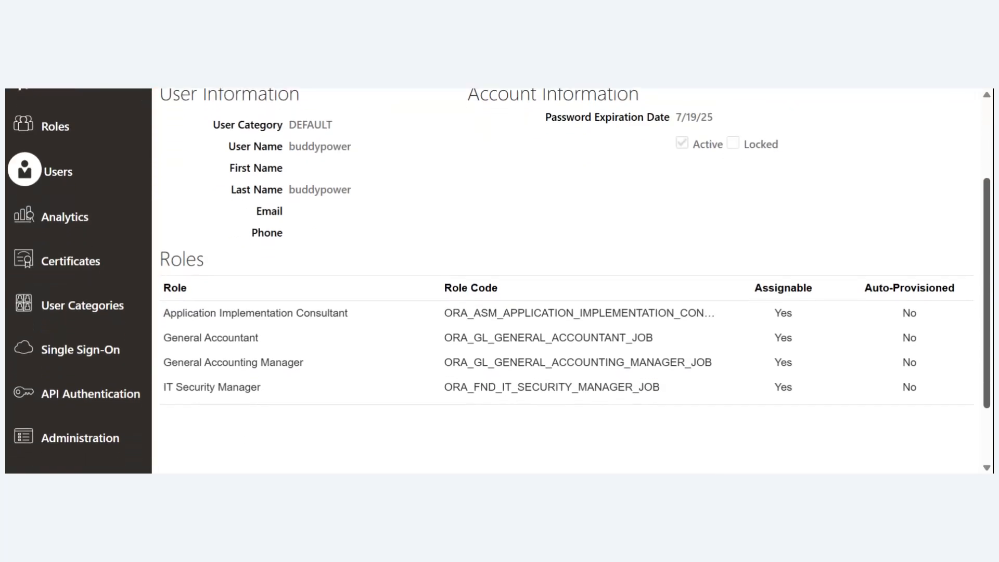
scroll(801, 224, "up", 3)
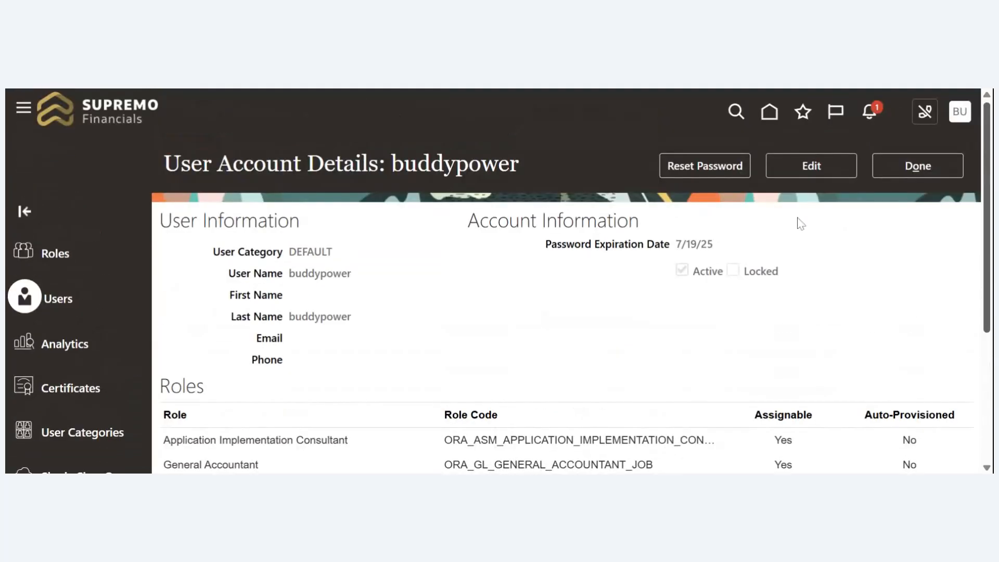
- Edit the user account and add the Financial Application Administrator role with code ORA_FUN_FINANCIAL_APPLICATION_ADMINISTRATOR_JOB
left_click(807, 167)
scroll(935, 304, "down", 3)
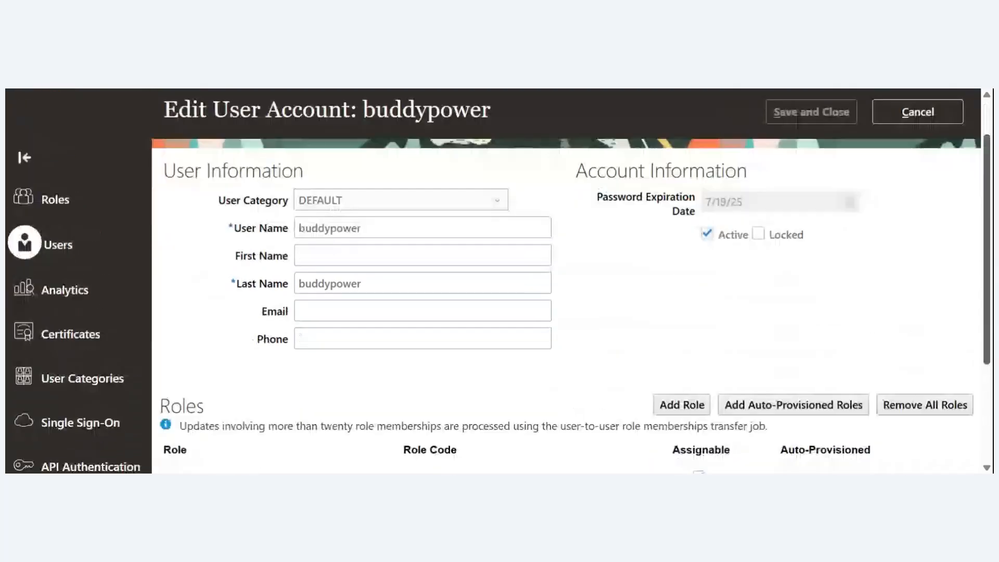
left_click(682, 342)
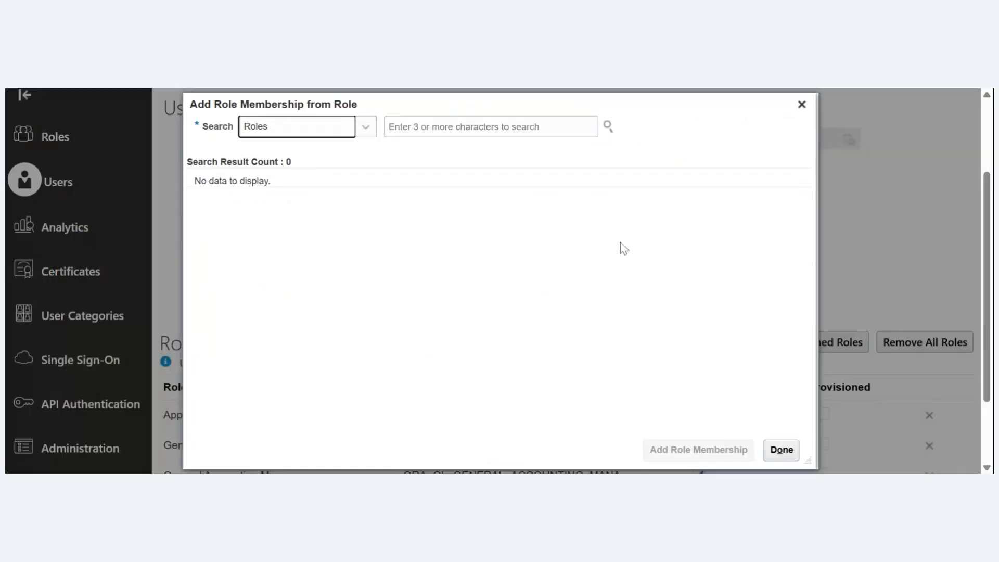
key("Tab")
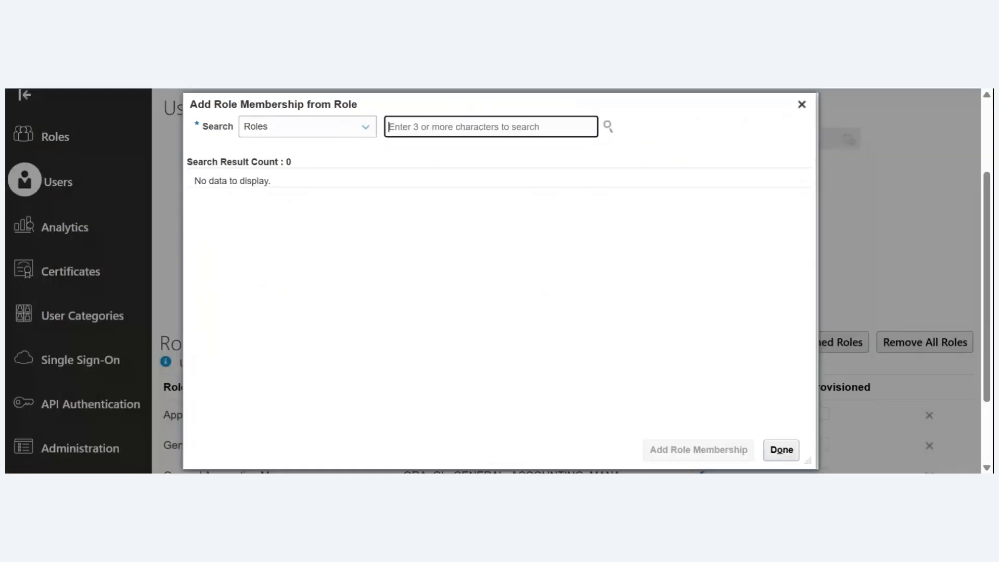
type("Rinan")
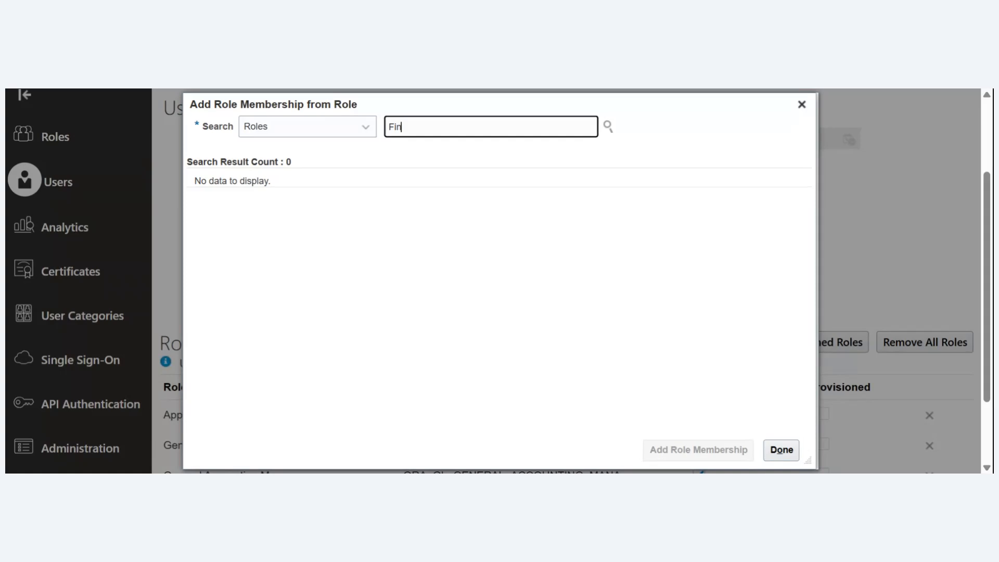
type("cial ")
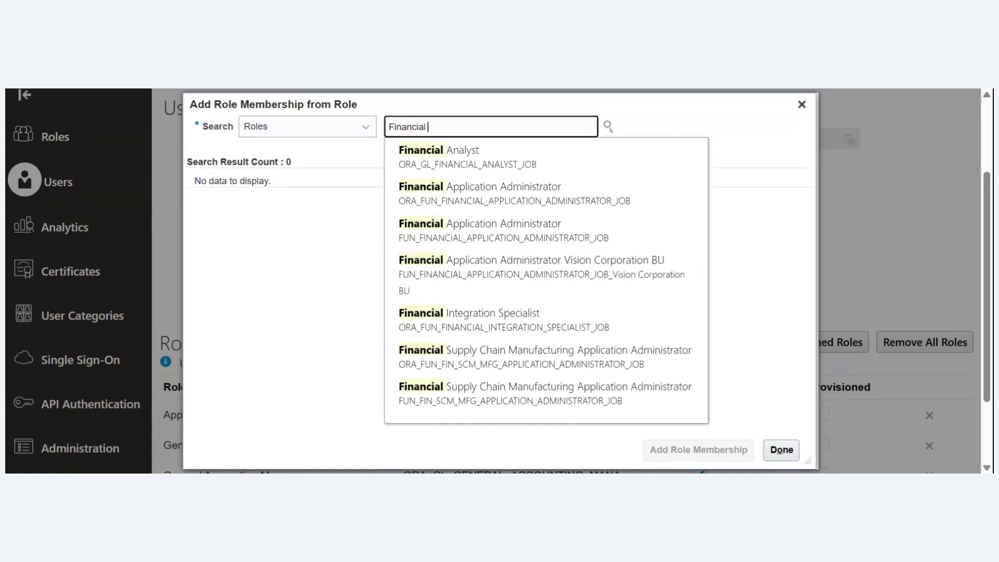
type("app")
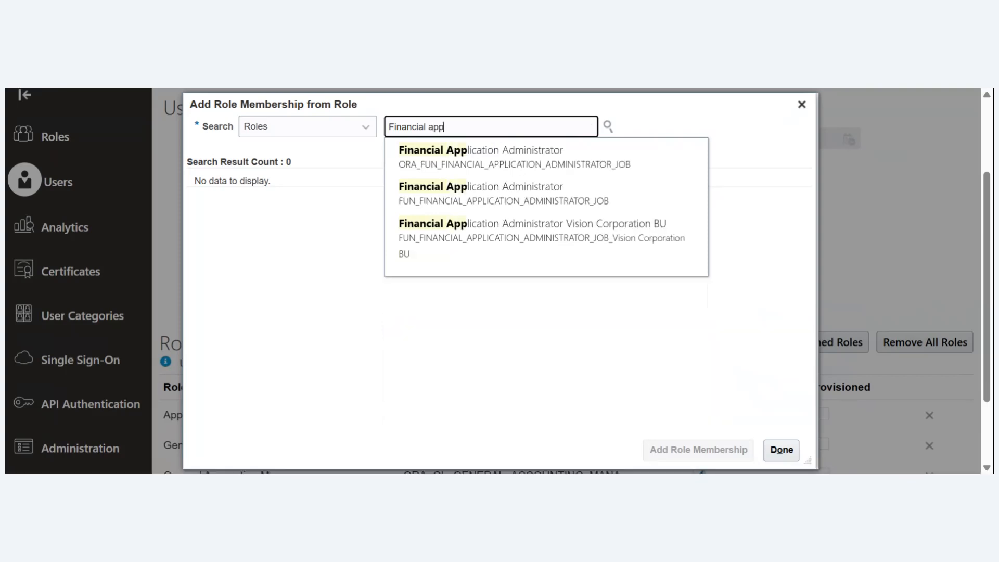
key("Down")
key("Return")
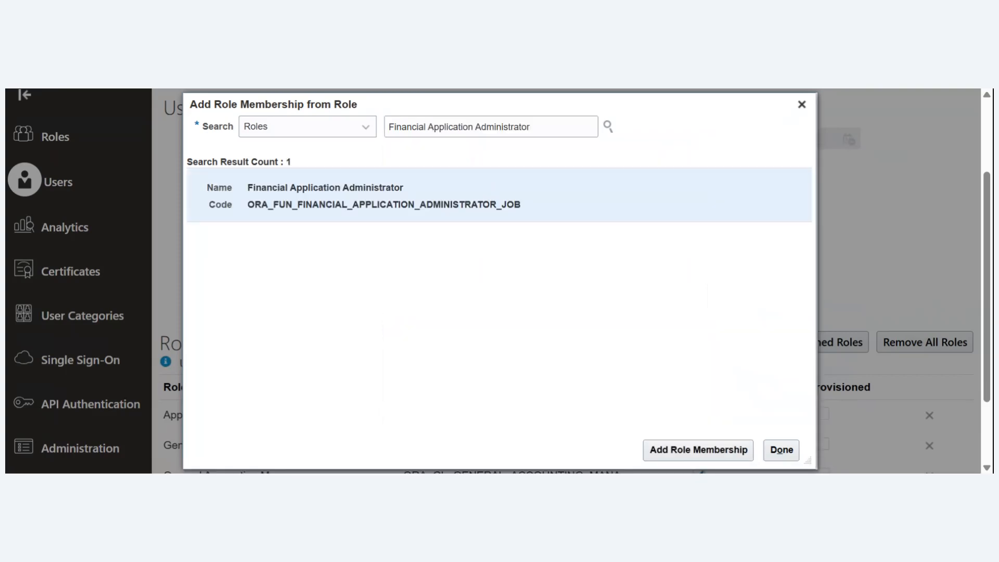
left_click(698, 451)
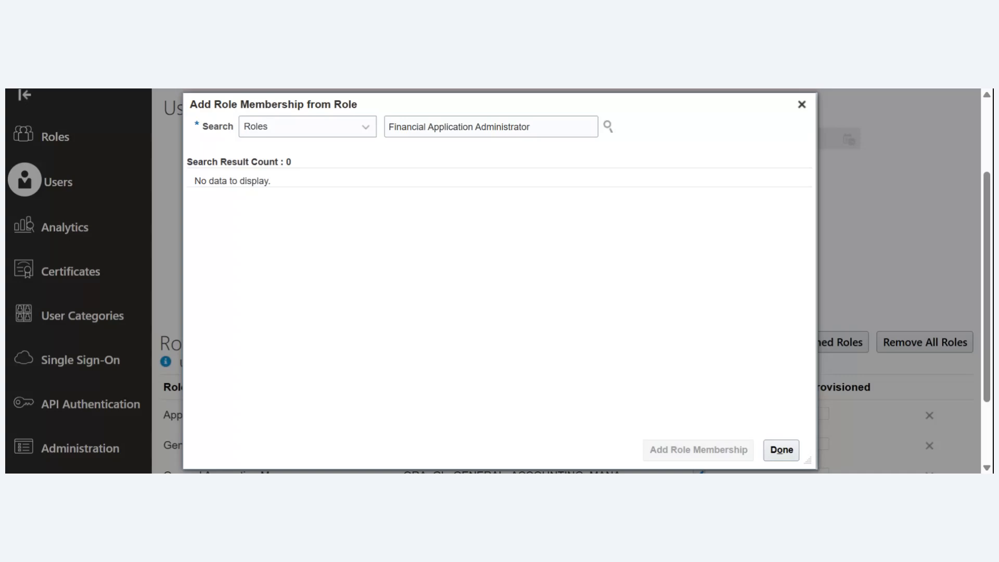
left_click(782, 451)
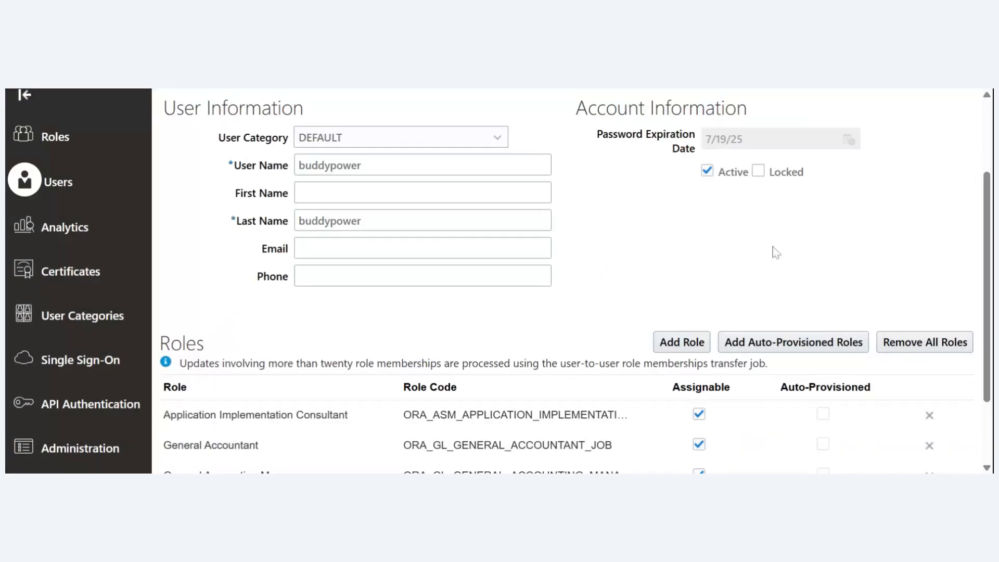
- Save the edited user account and return to the user accounts list
scroll(989, 254, "up", 3)
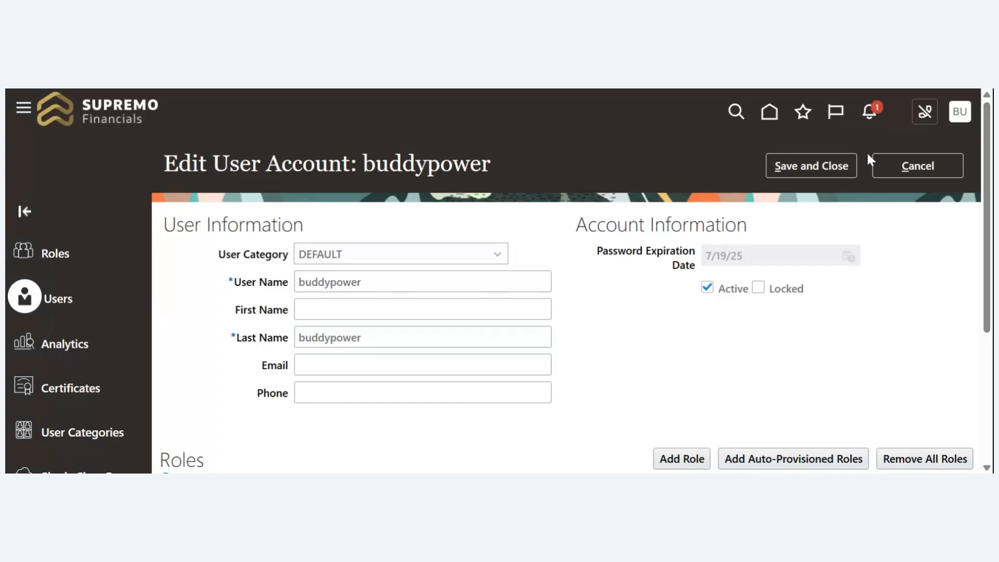
left_click(842, 159)
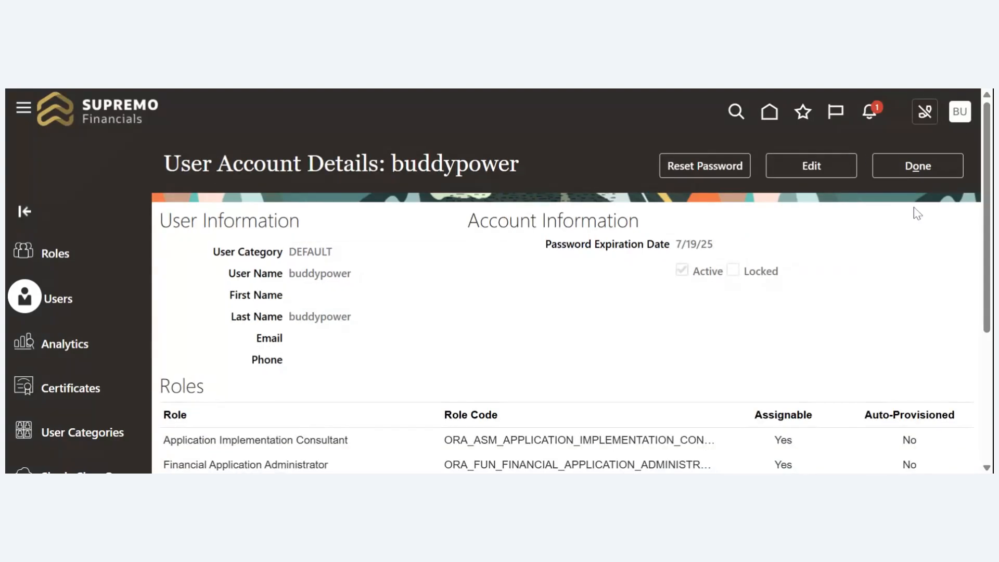
left_click(940, 174)
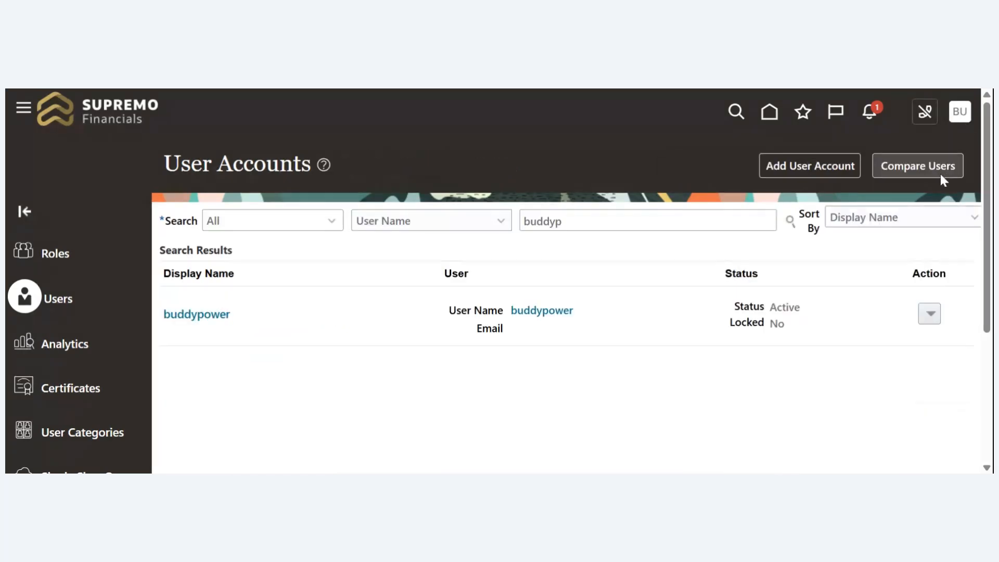
- Go to Setup and Maintenance for the Financials offering
left_click(961, 116)
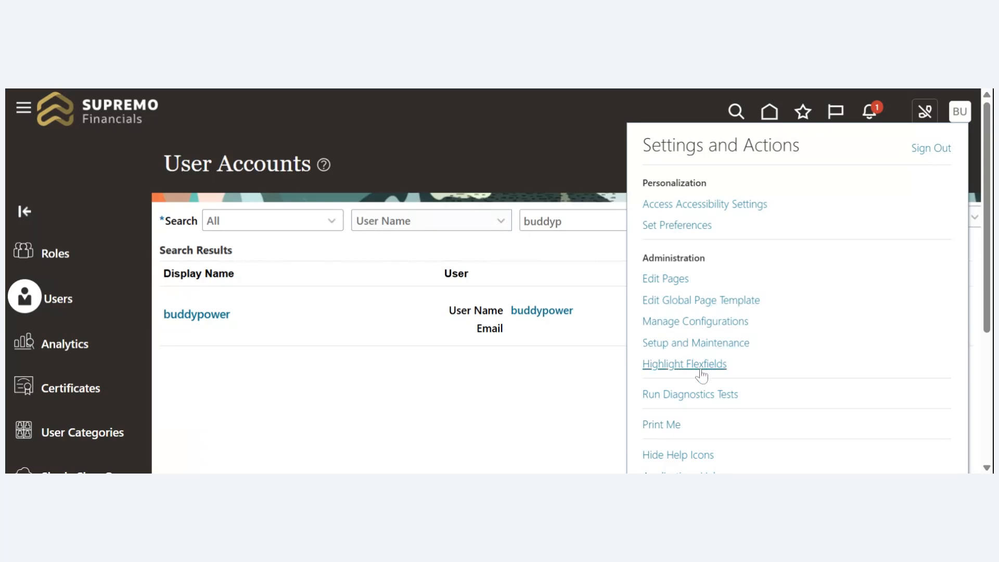
left_click(709, 349)
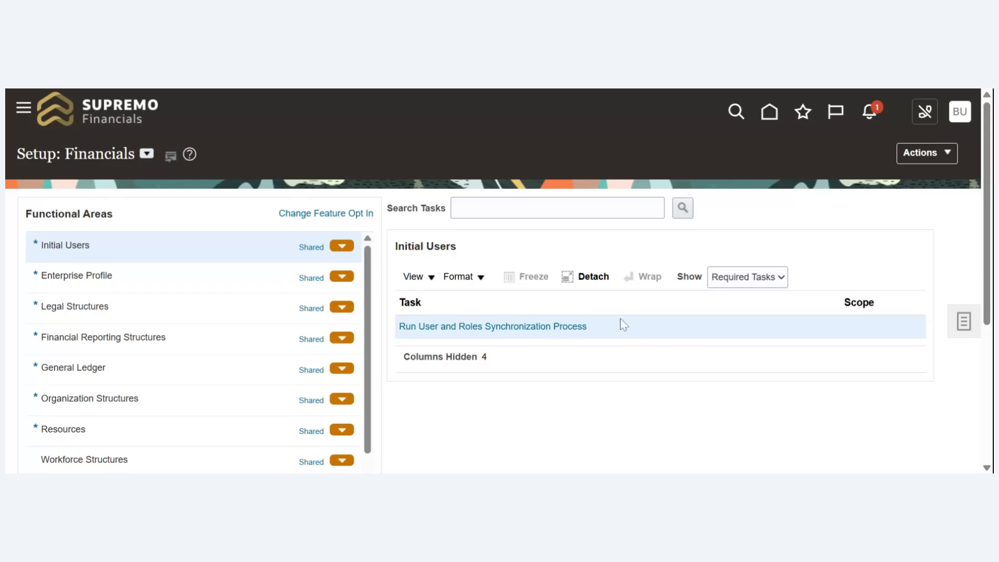
- Search the setup tasks for "Manage data acc" and open Manage Data Access Set Data Access for Users
left_click(968, 326)
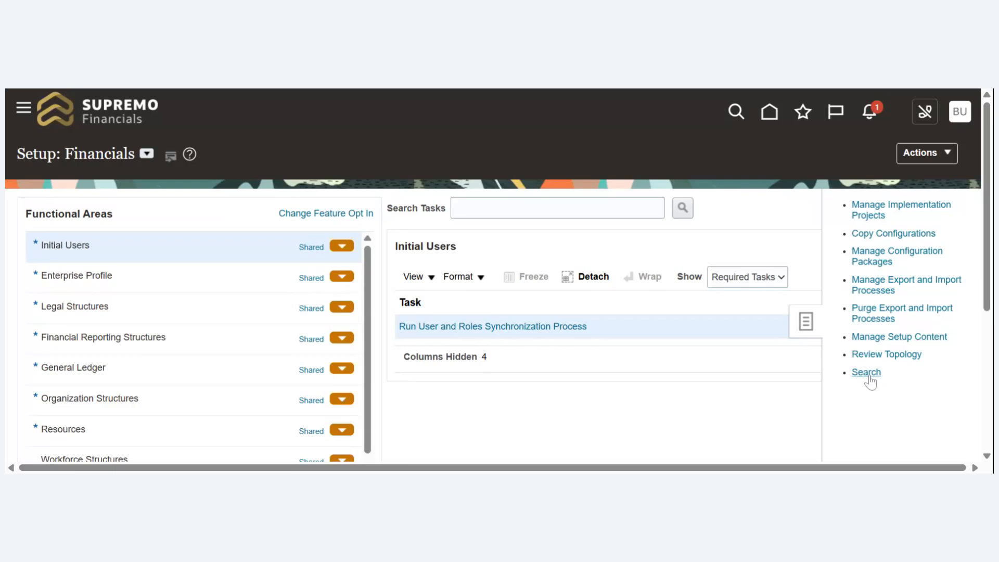
left_click(867, 373)
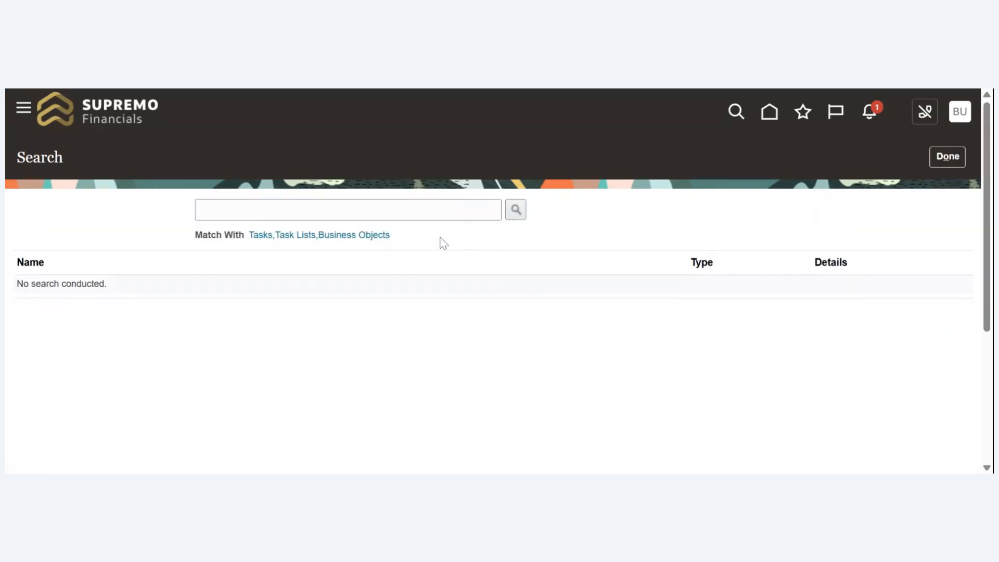
left_click(348, 210)
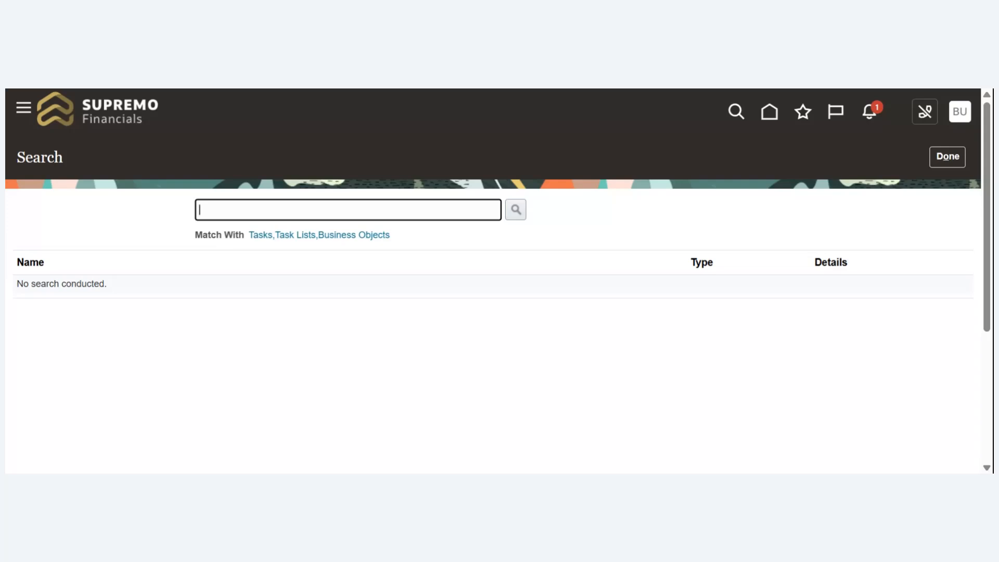
type("Manage data acc")
left_click(514, 210)
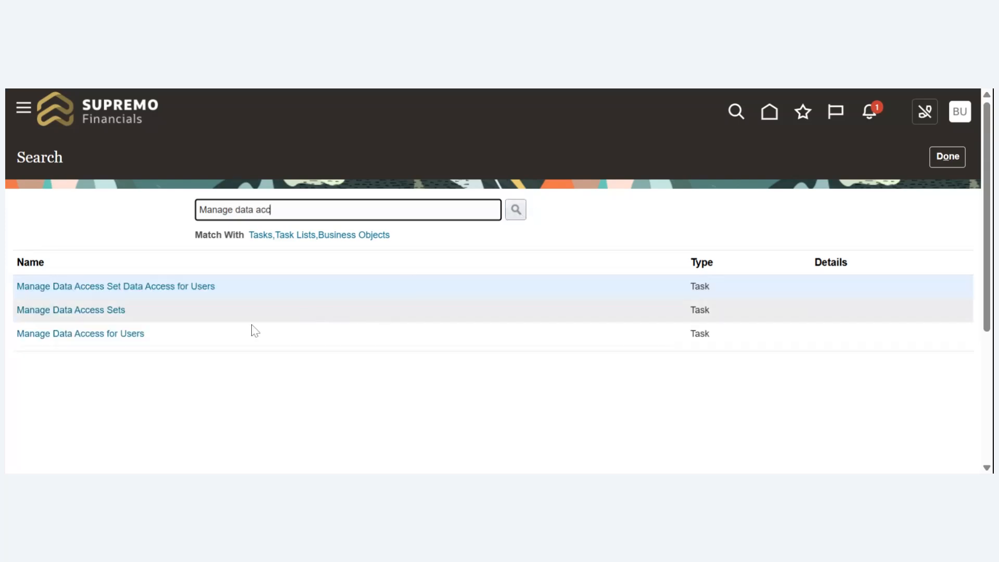
left_click(193, 290)
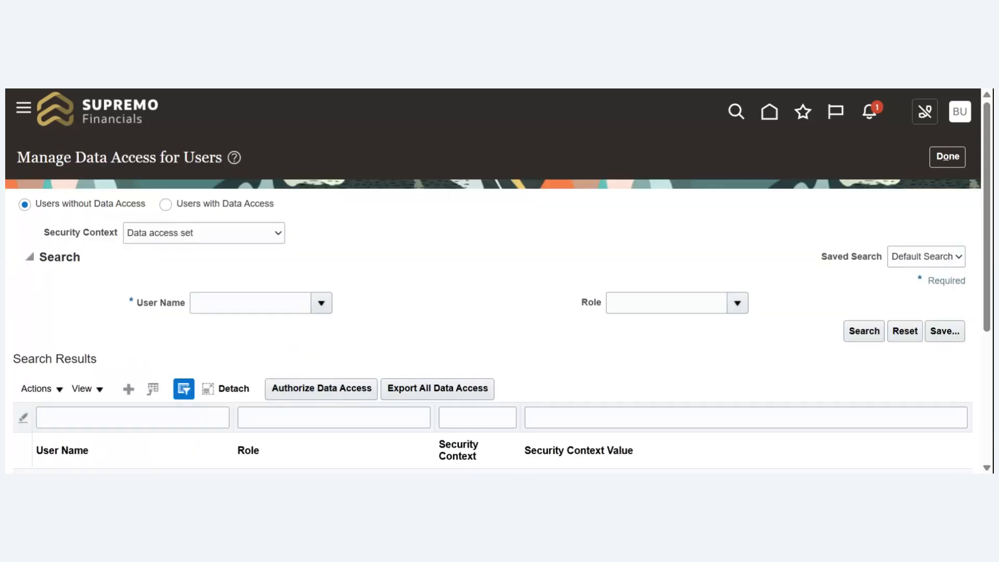
- Start a new data access entry for the demo user and assign it the Application Implementation role
scroll(848, 189, "down", 2)
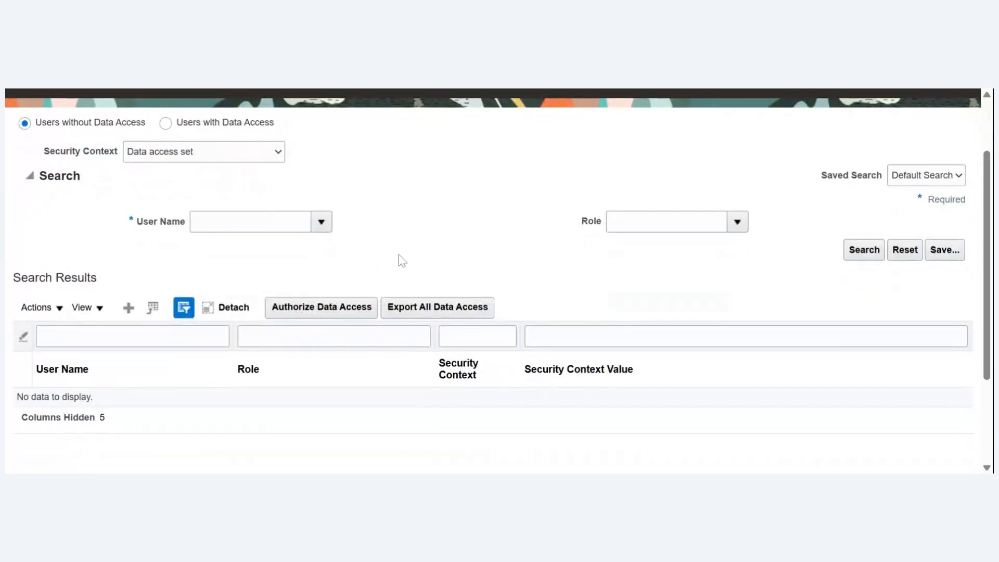
left_click(128, 308)
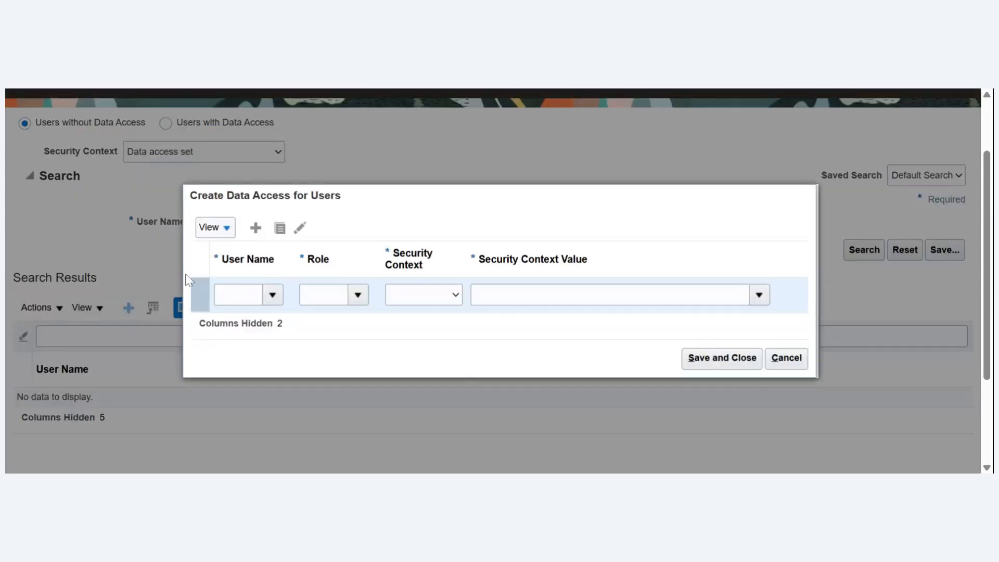
left_click(238, 295)
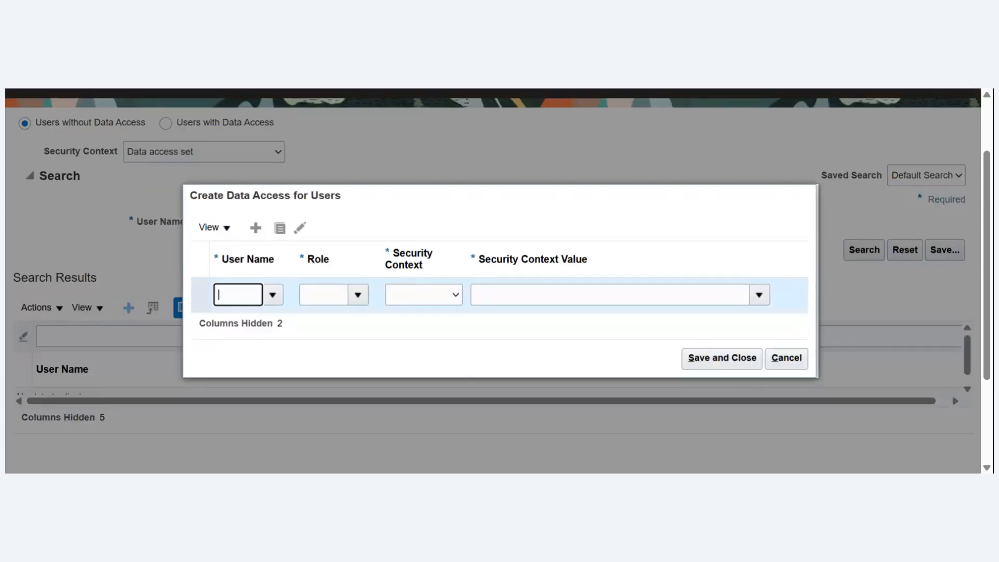
type("buddyp")
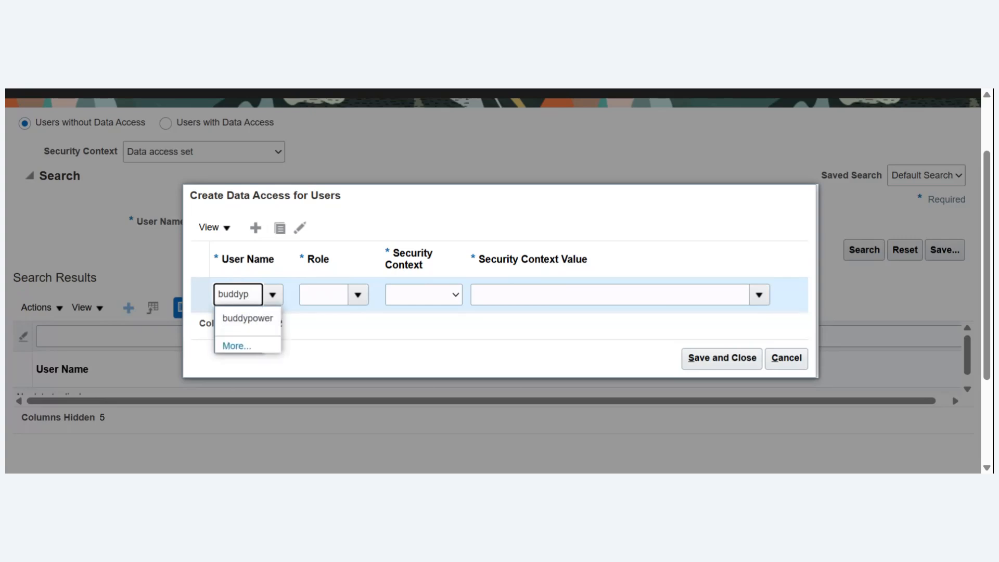
left_click(252, 319)
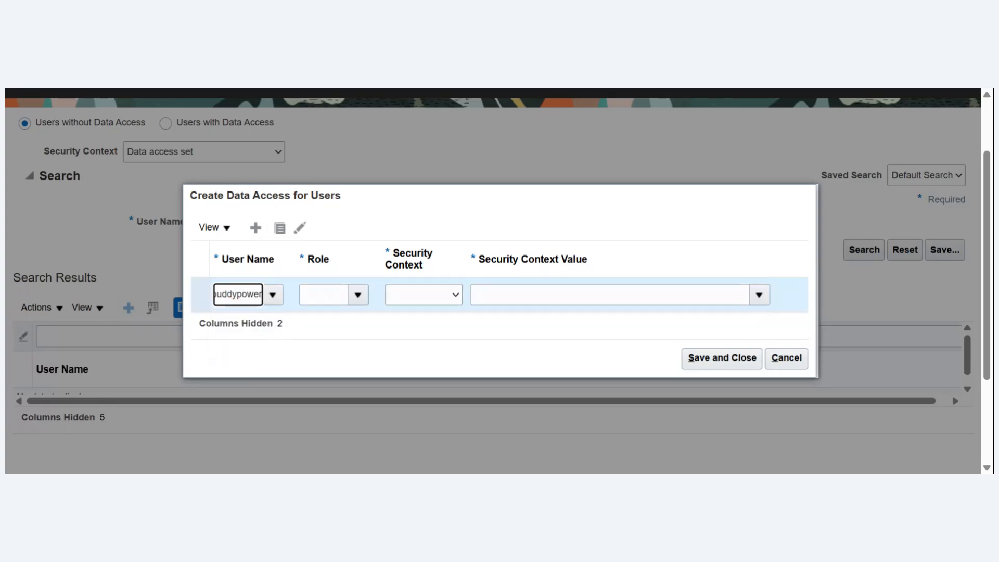
key("Tab")
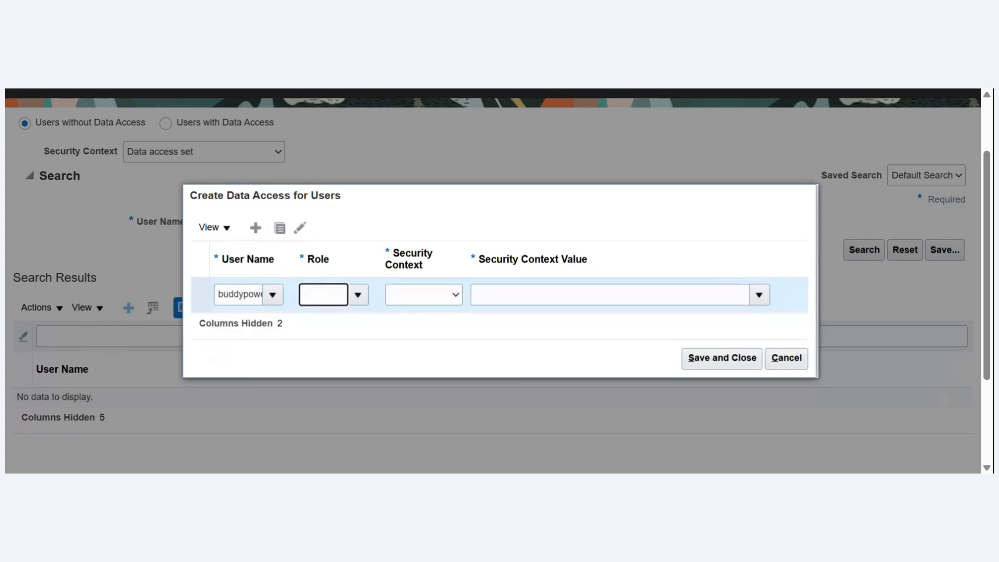
left_click(359, 297)
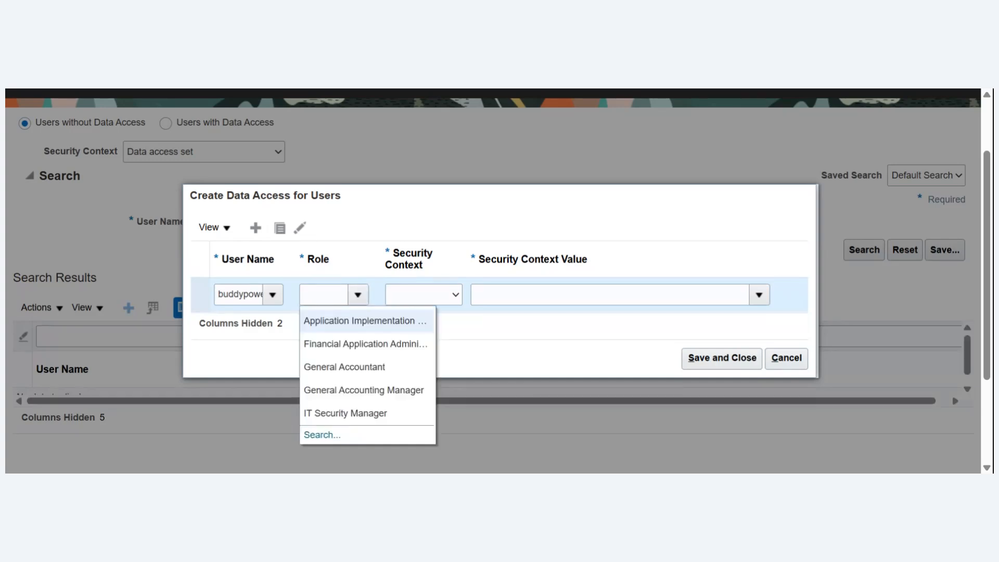
left_click(367, 319)
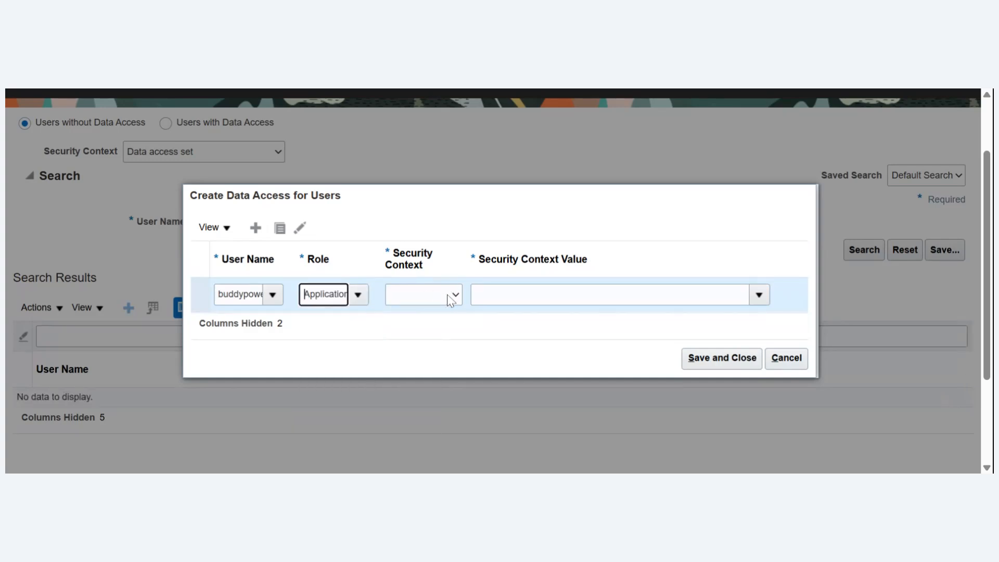
- Set the entry's security context to Reference data with the value Supremo Business Unit Set, and save and close it
left_click(451, 301)
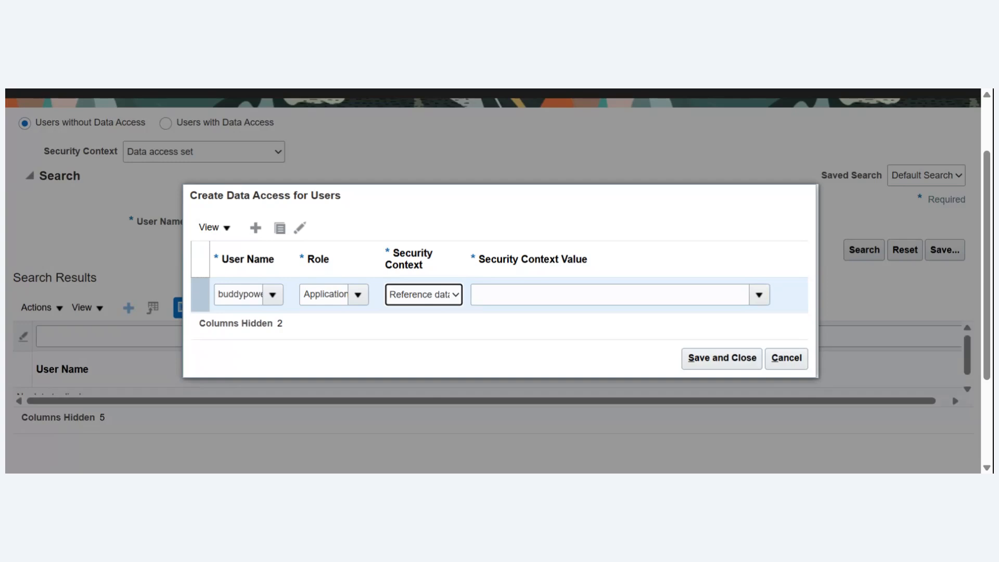
left_click(759, 295)
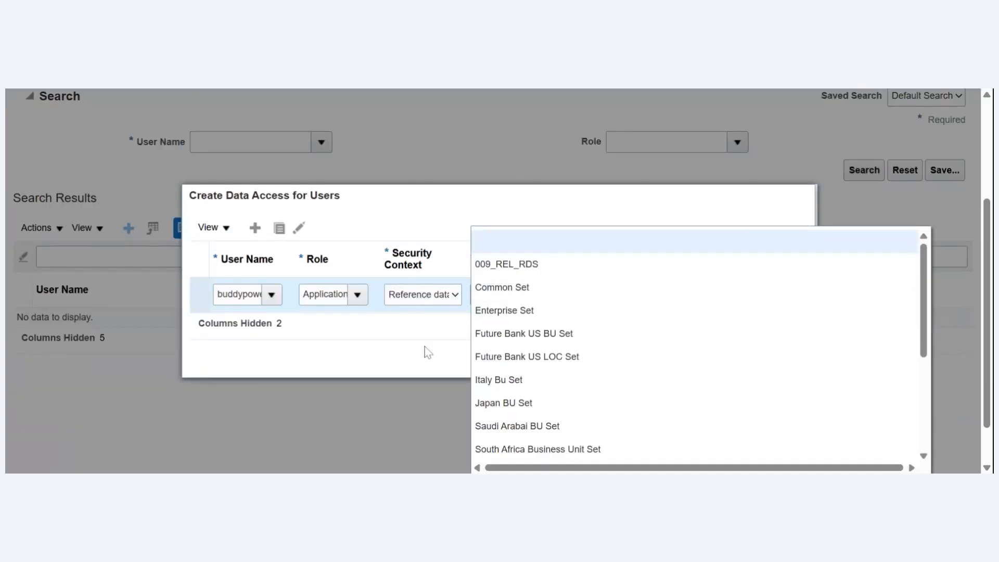
left_click(713, 207)
left_click(625, 295)
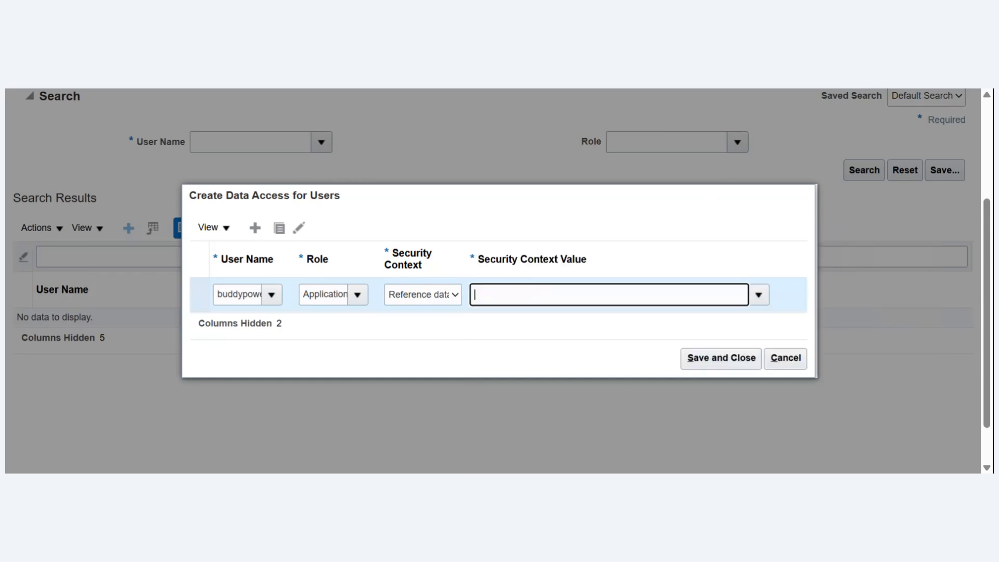
type("sup")
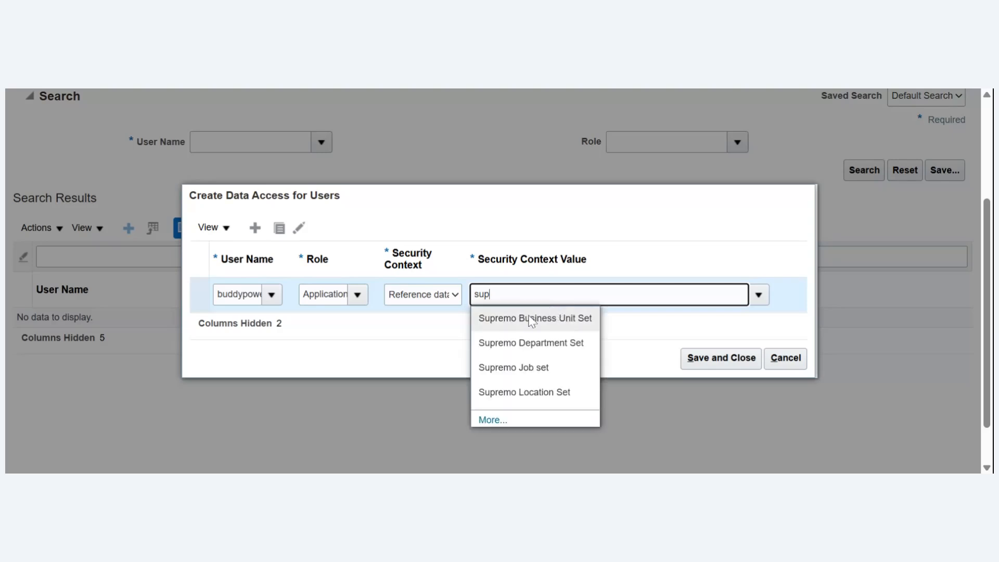
left_click(529, 320)
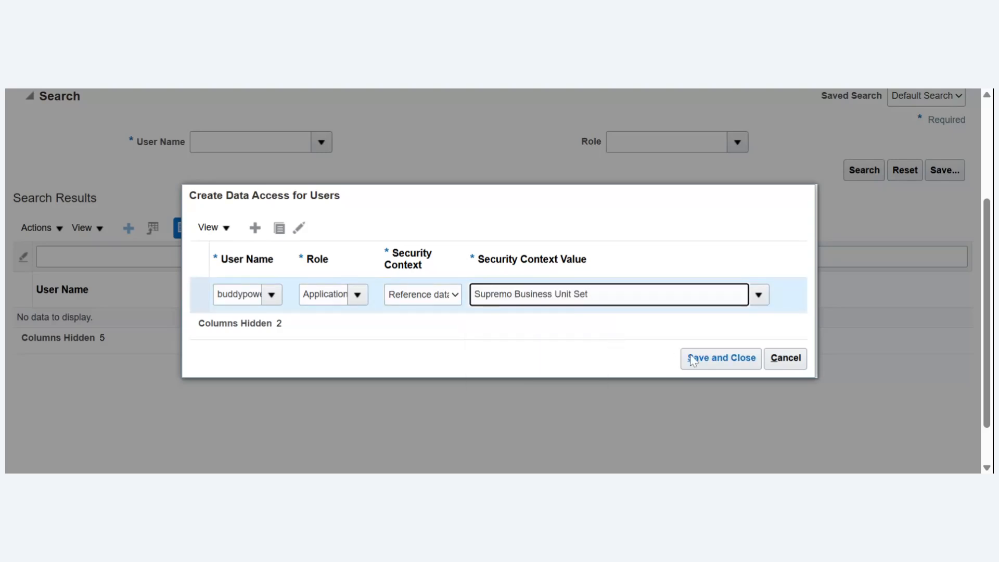
left_click(725, 359)
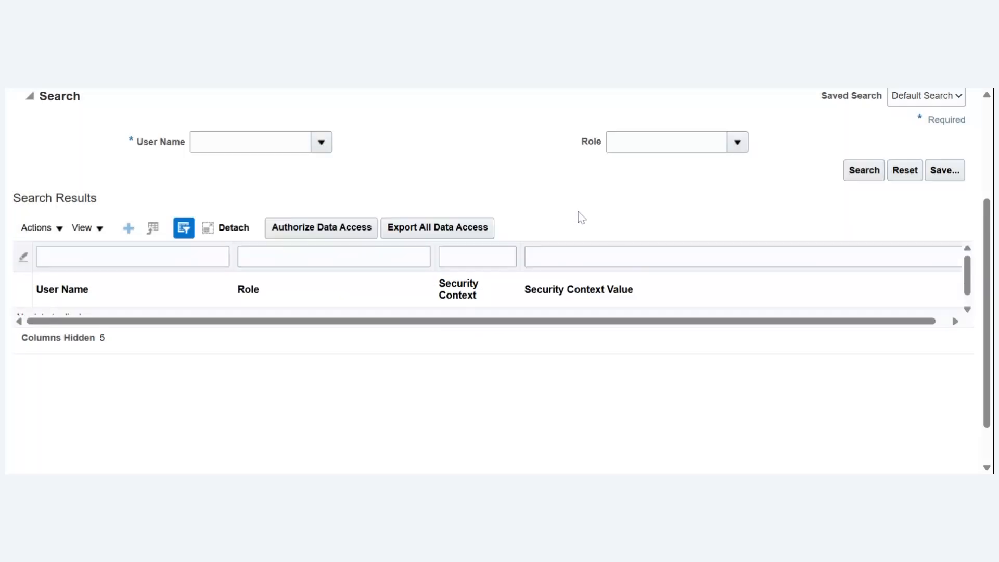
scroll(988, 296, "up", 3)
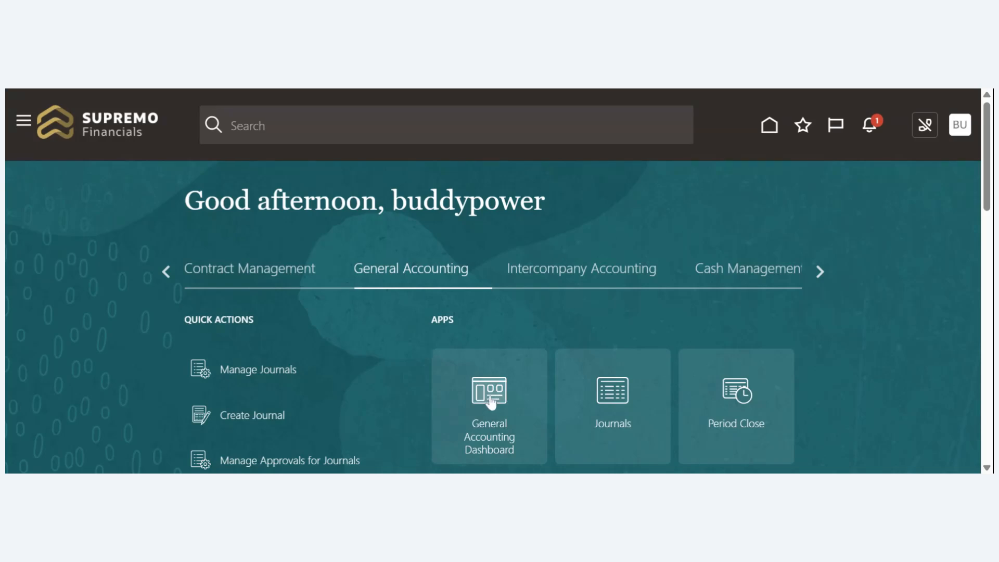
- View the General Accounting Dashboard and return to the home page
left_click(491, 401)
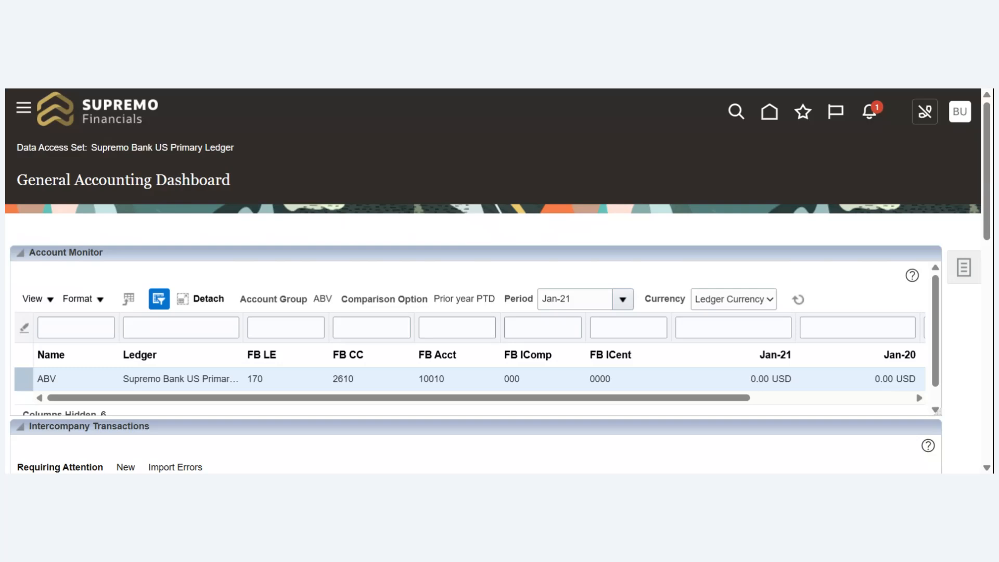
left_click(769, 114)
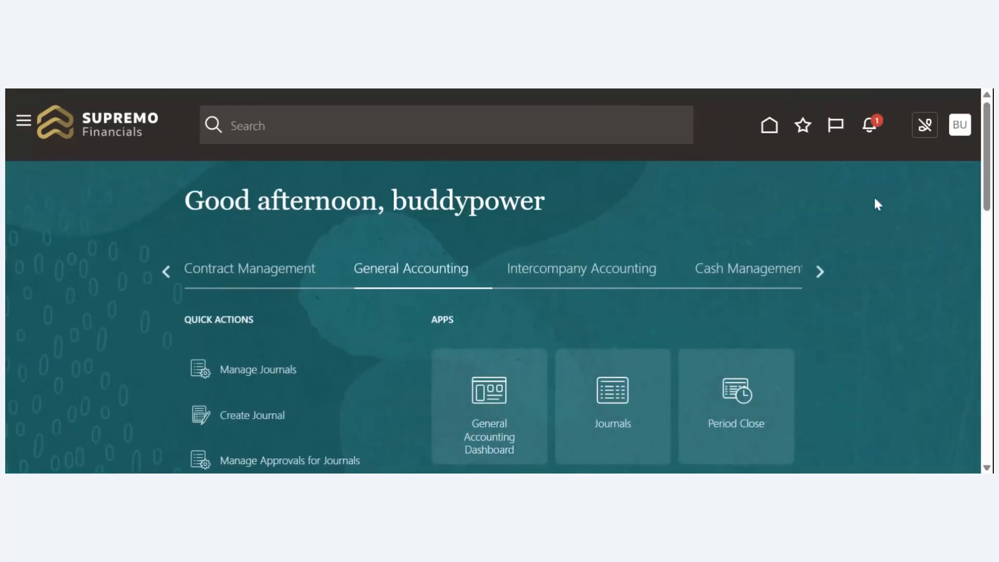
- Open the Manage Chart of Accounts Value Sets task under Financial Reporting Structures in the Financials setup
left_click(961, 125)
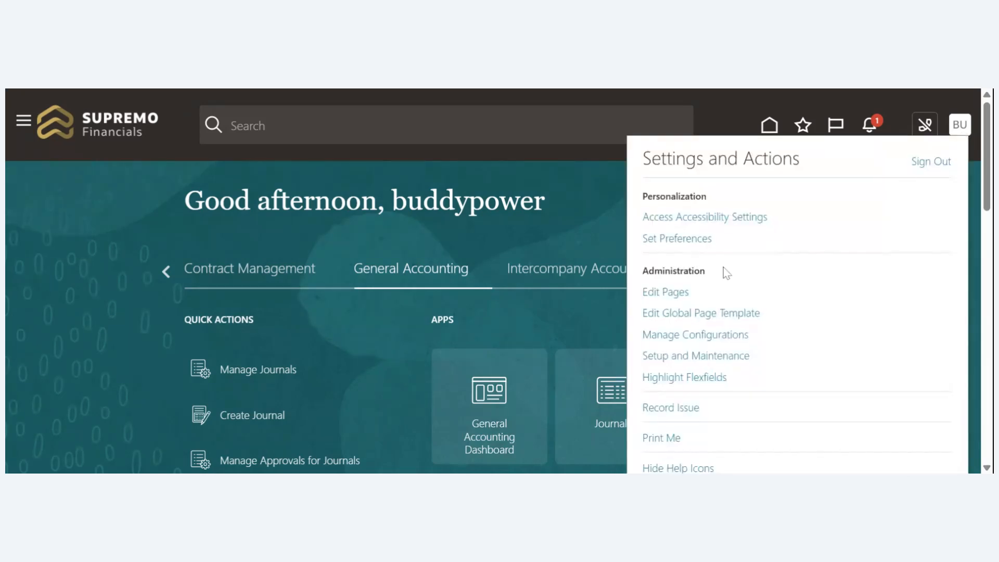
left_click(710, 358)
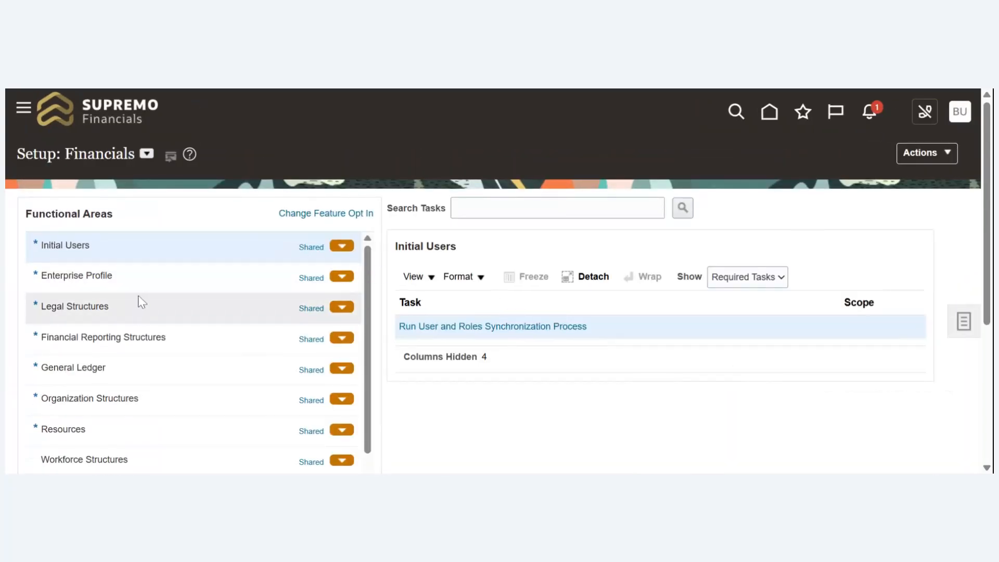
left_click(183, 344)
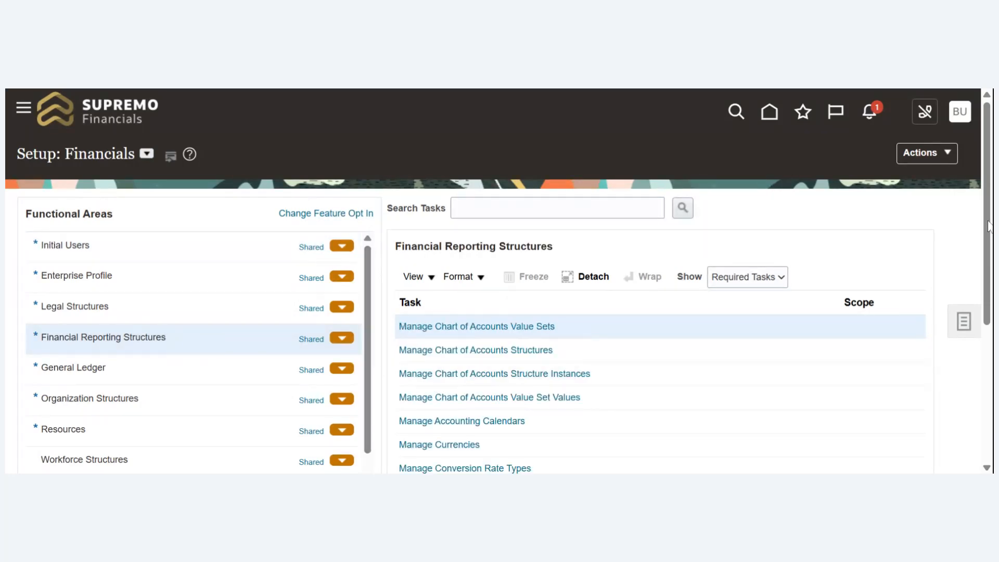
scroll(989, 225, "down", 2)
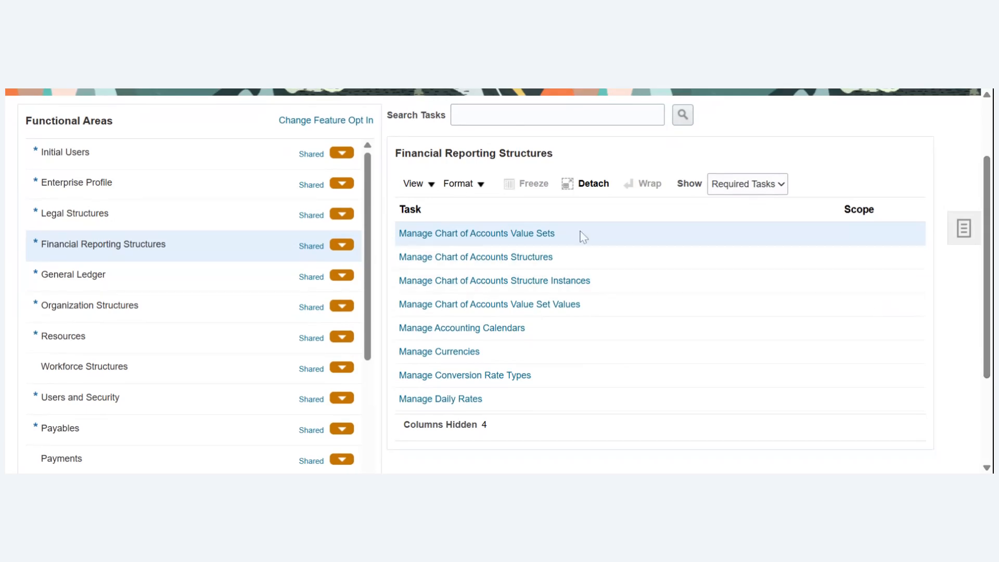
left_click(523, 241)
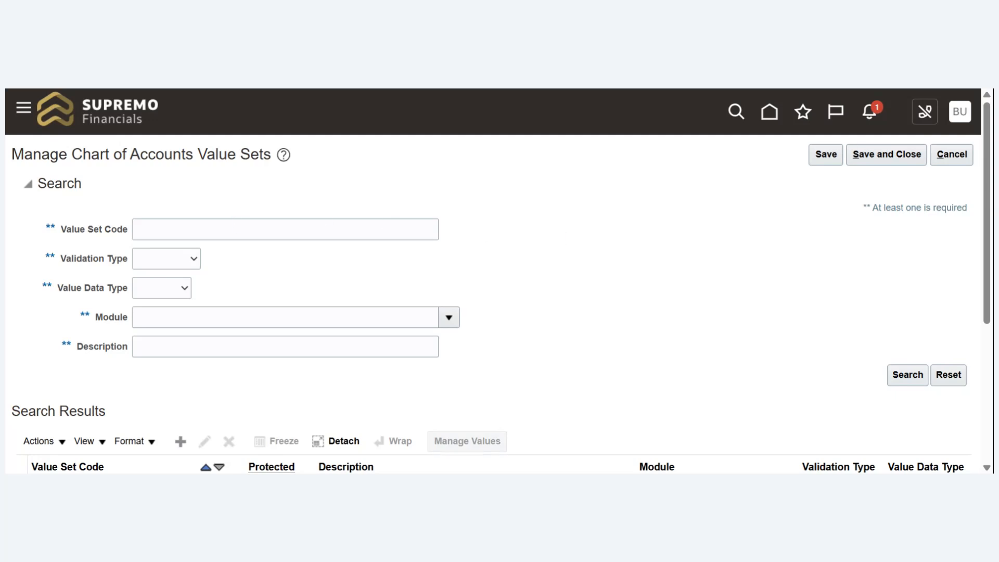
- Search for value sets with a code starting with "Acc" and open the values of Account Reliance
left_click(286, 229)
type("Acc")
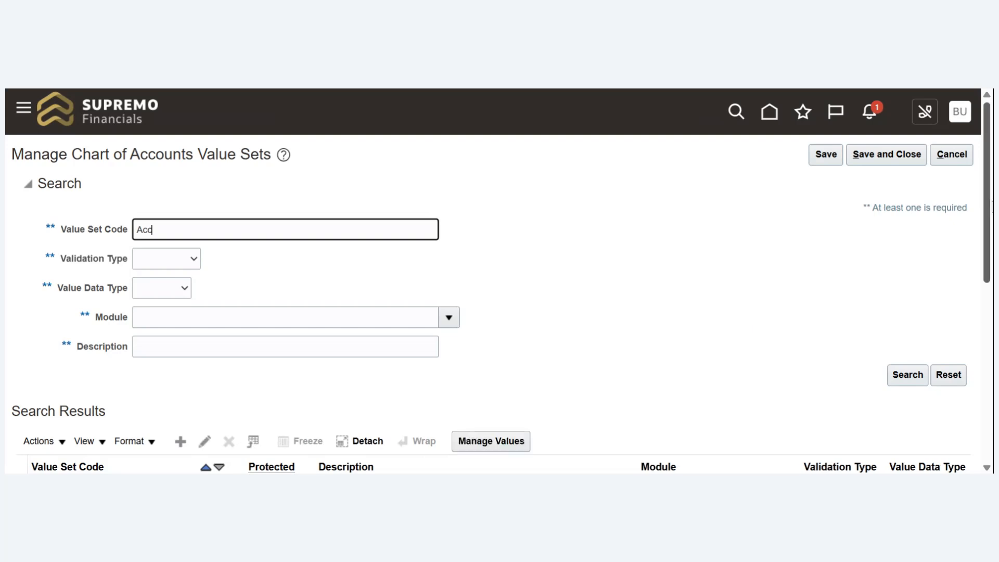
scroll(584, 417, "down", 4)
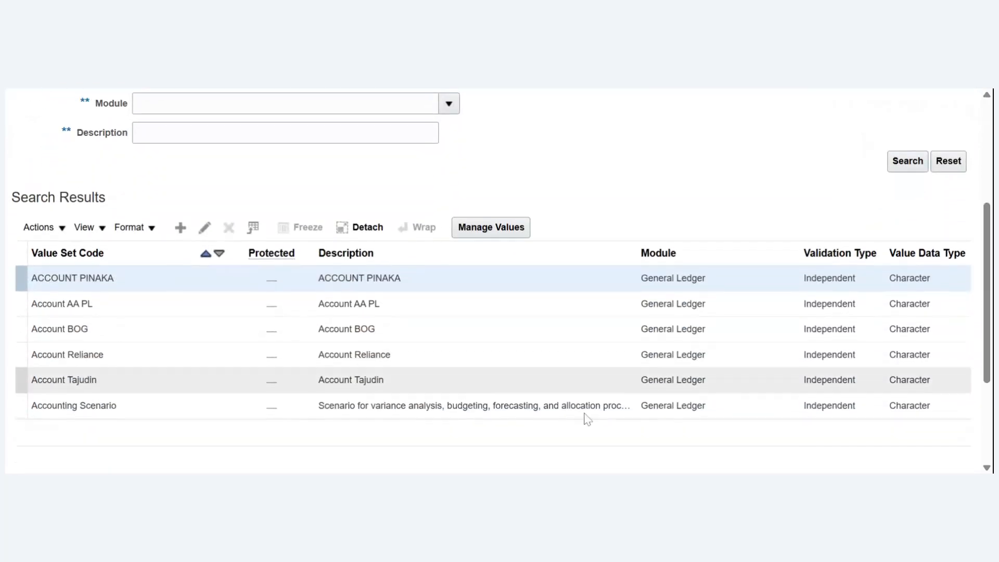
left_click(112, 354)
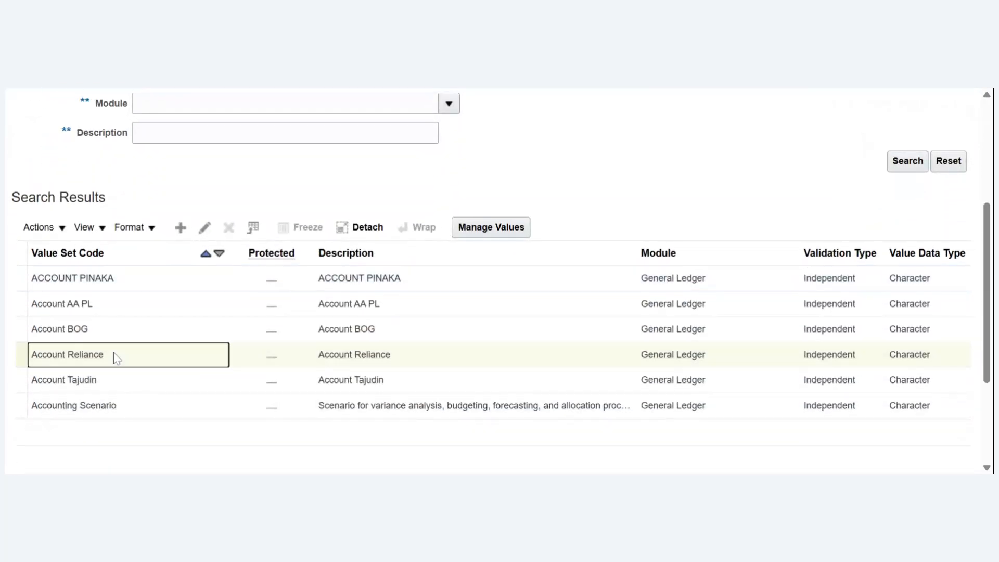
left_click(505, 232)
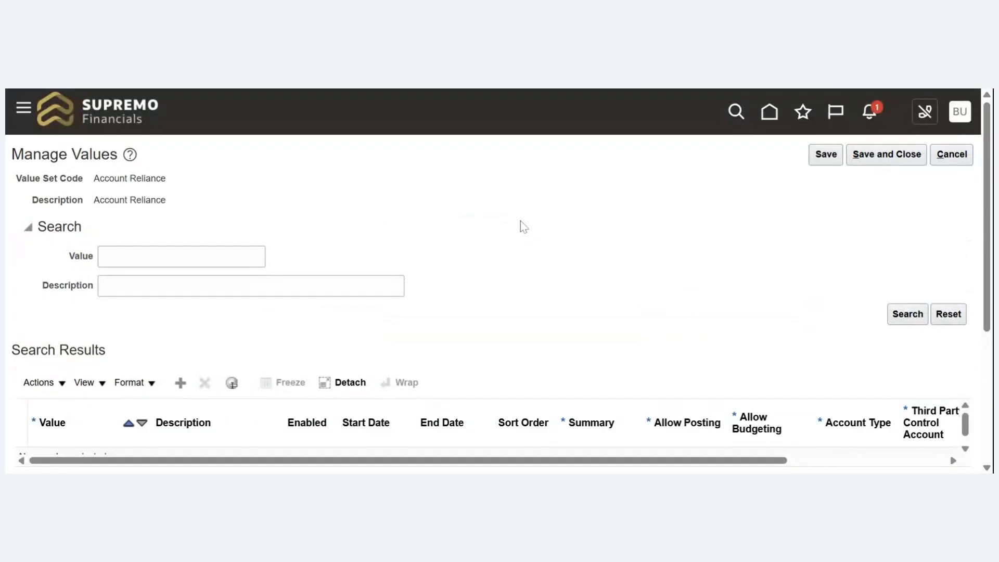
- List all values of the Account Reliance value set and review their descriptions, posting settings and account types
left_click(912, 314)
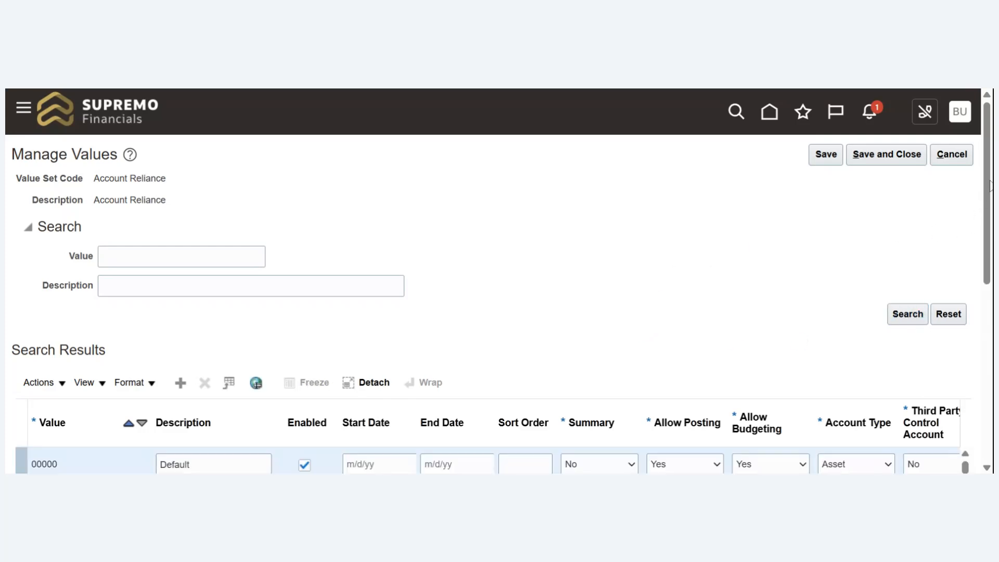
scroll(950, 318, "down", 5)
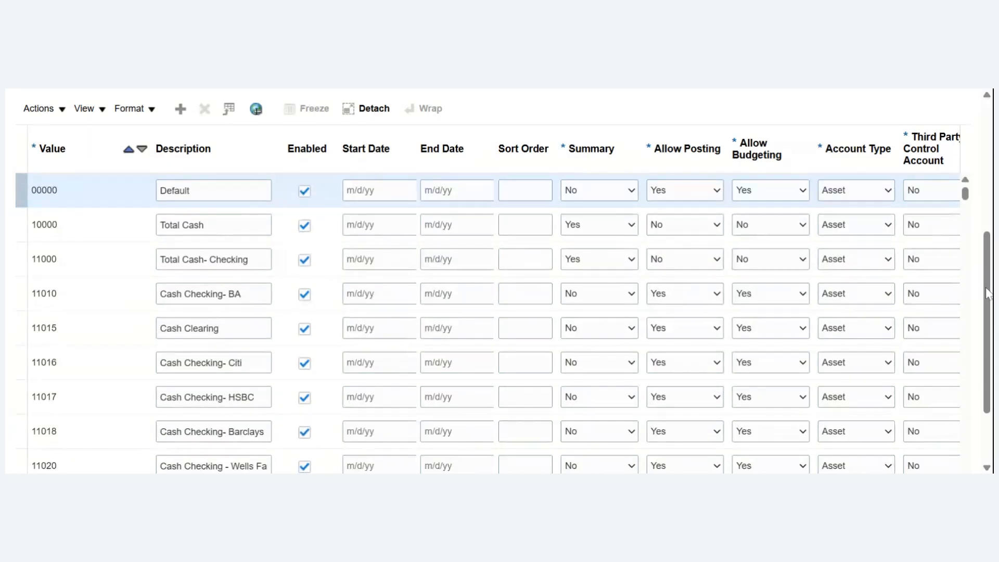
left_click_drag(988, 294, 980, 134)
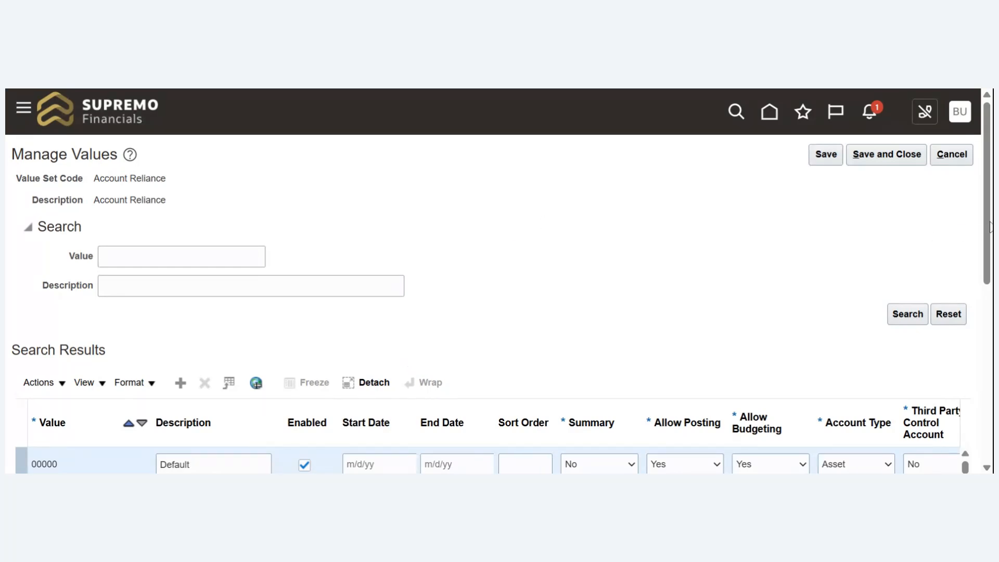
mouse_move(991, 228)
left_mouse_down()
mouse_move(990, 293)
mouse_move(975, 221)
left_mouse_up()
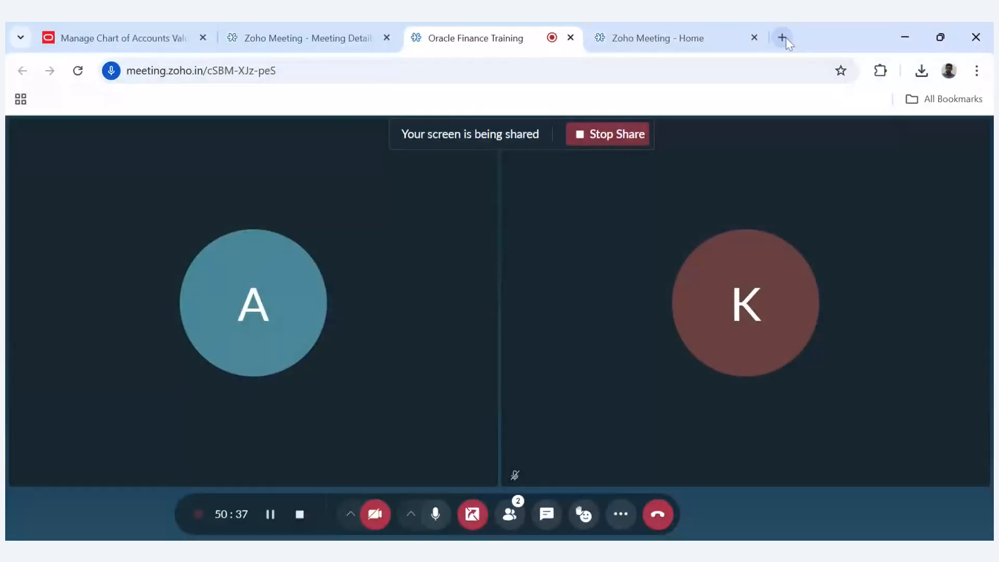
- Search Google for "coa values fbdi" in a new browser tab
left_click(786, 37)
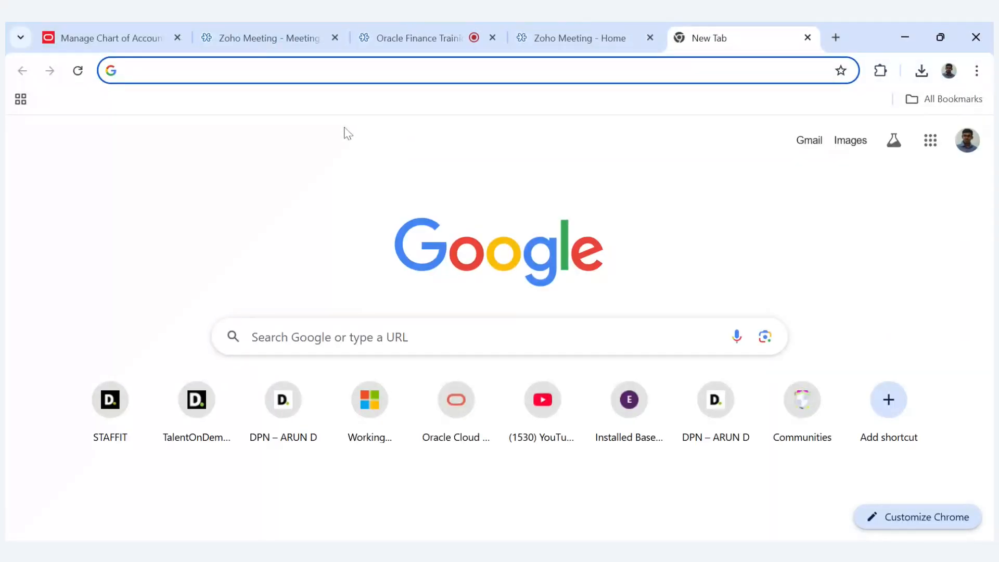
type("coa value")
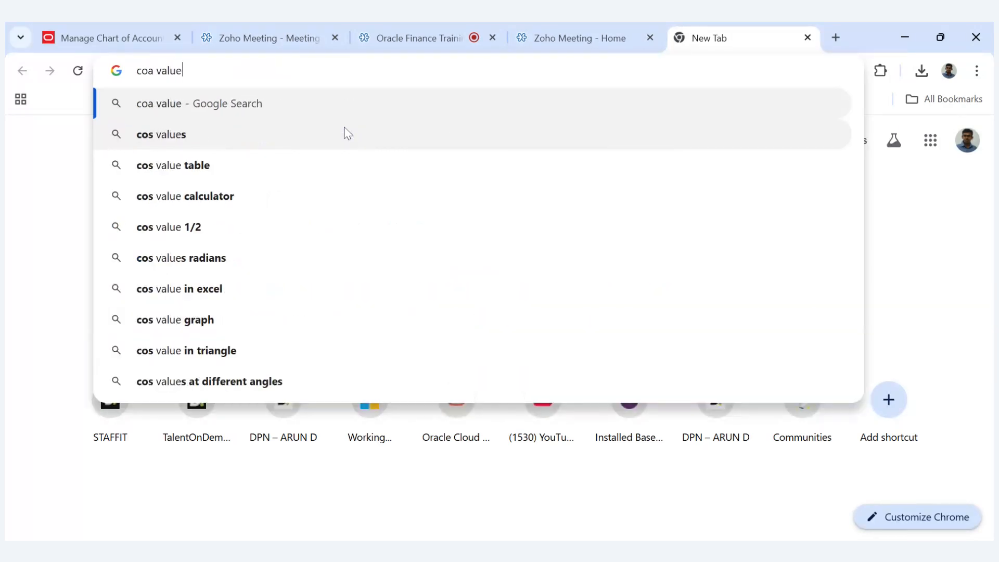
type("s fbdi")
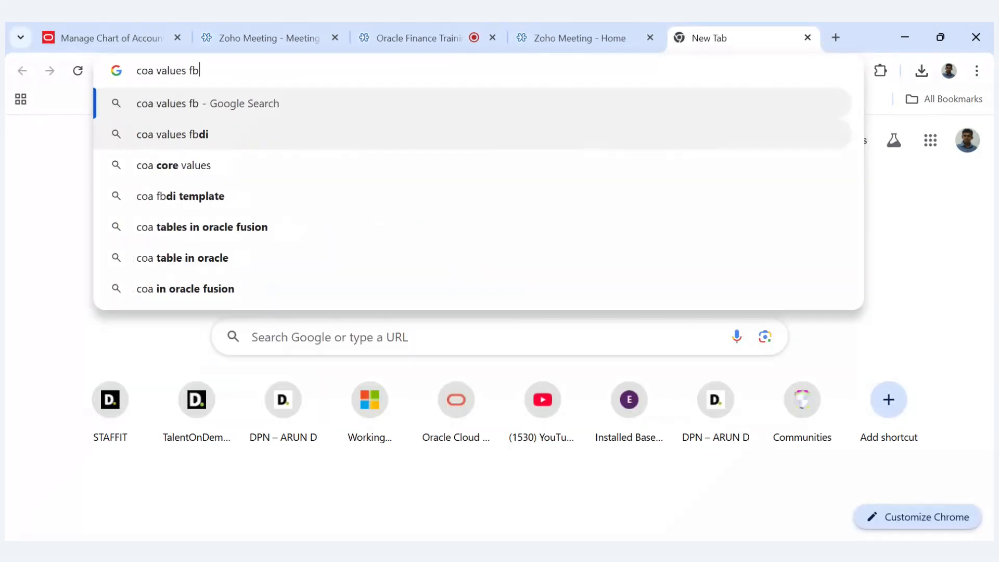
key("Return")
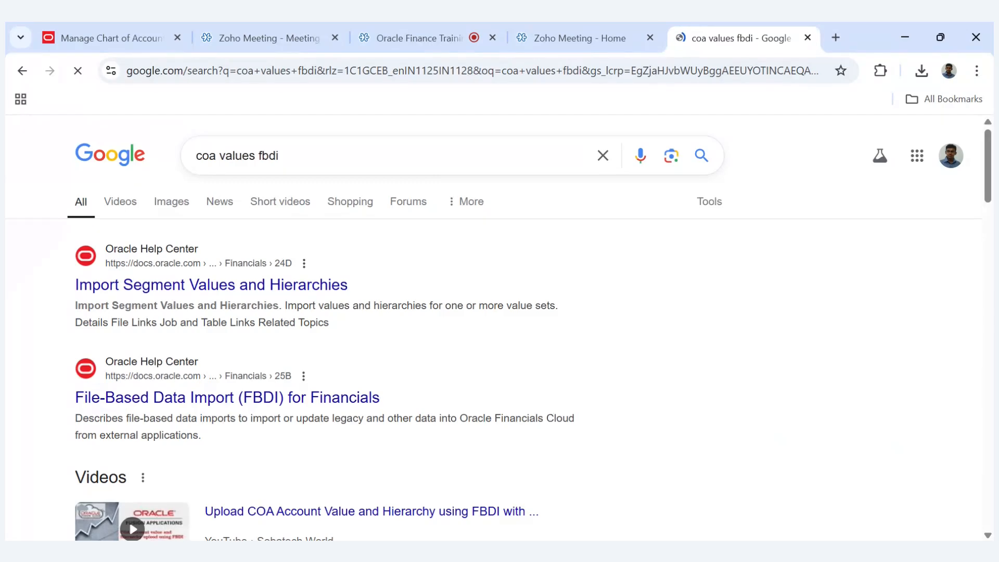
- Open the Oracle help page Import Segment Values and Hierarchies and download the ChartofAccountsSegmentValuesandHierarchiesImportTemplate.xlsm template
left_click(199, 291)
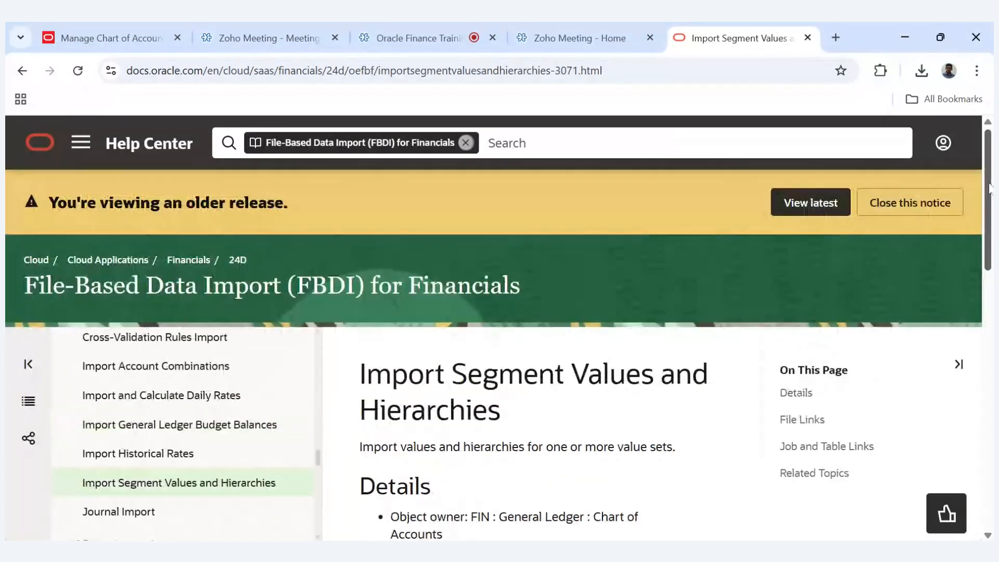
scroll(991, 190, "down", 5)
scroll(675, 328, "down", 3)
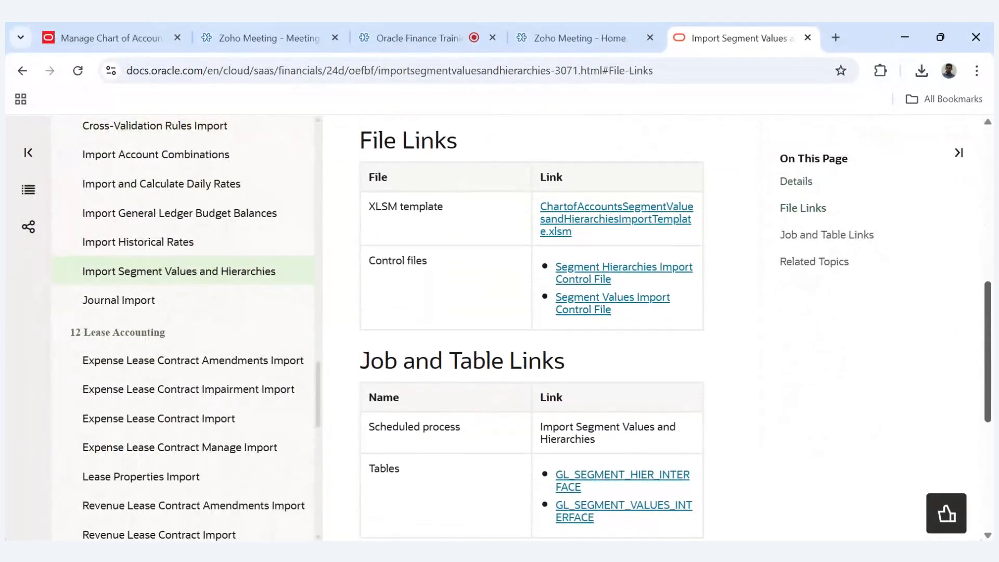
scroll(763, 312, "up", 3)
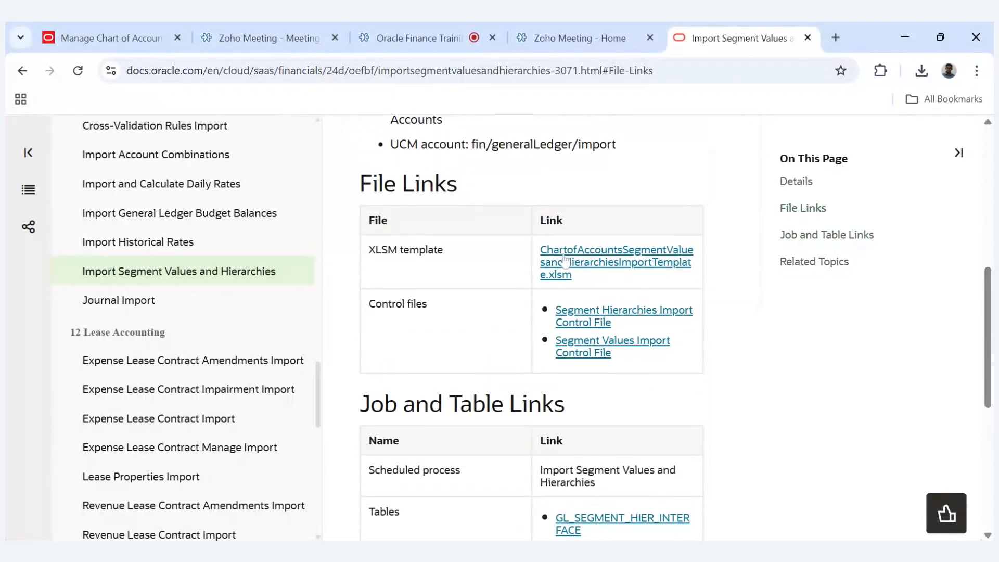
left_click(564, 260)
- Return to the Oracle Finance Training meeting and switch the screen share to present the import template workbook
left_click(405, 40)
mouse_move(450, 442)
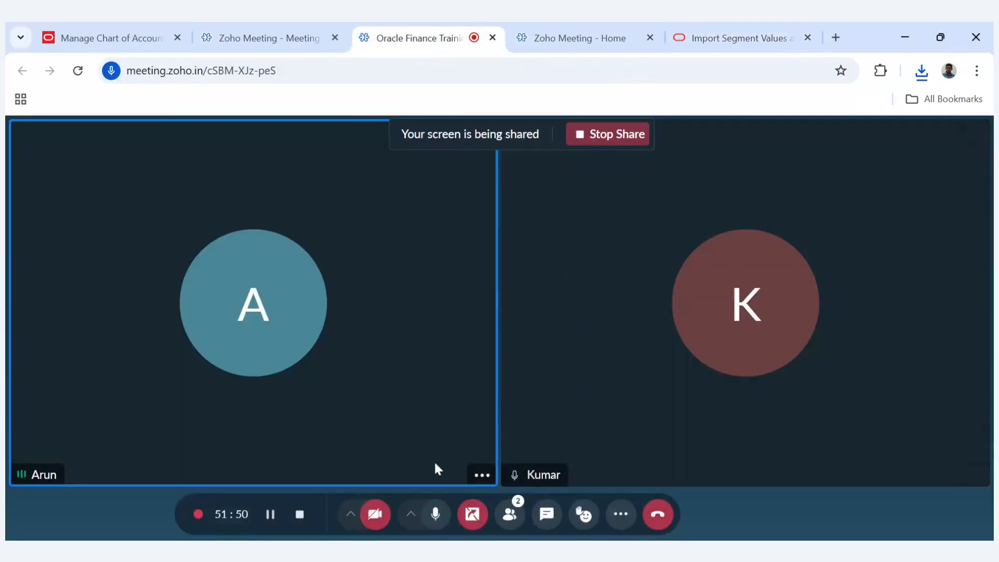
left_click(472, 518)
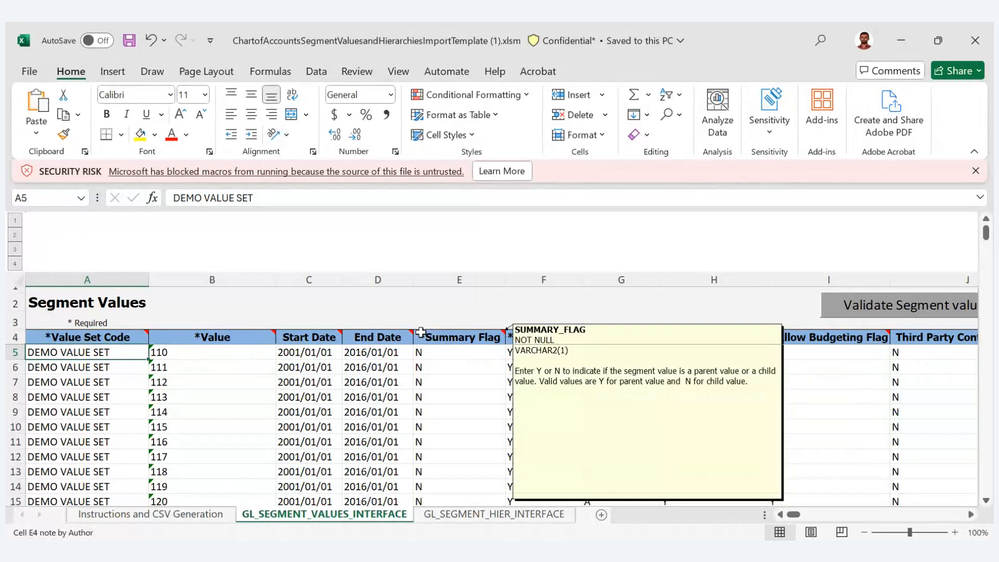
- Review the template's segment values sheet and the instructions for generating the CSV file
left_click(333, 305)
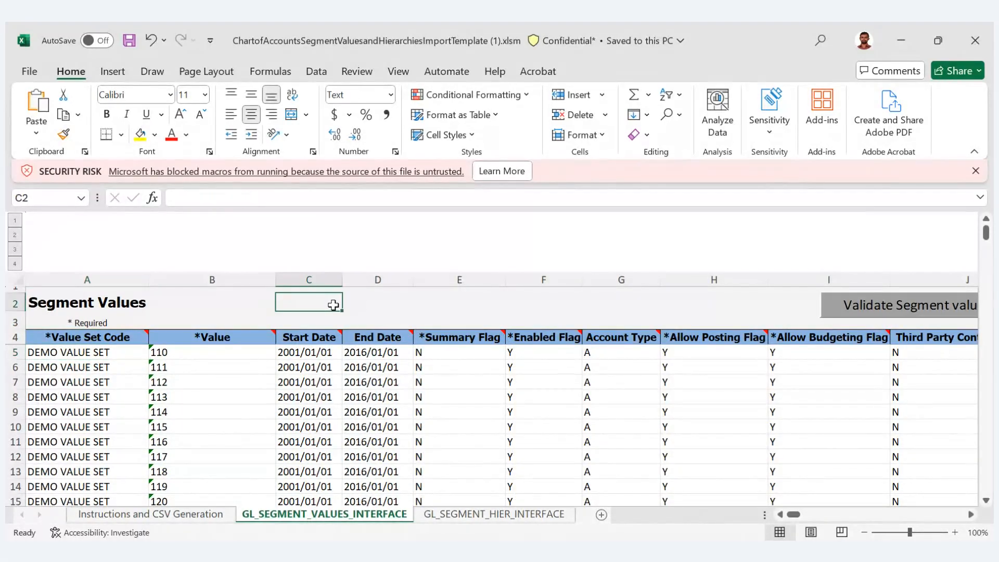
key("Left")
key("Left")
key("Down")
key("Down")
key("Down")
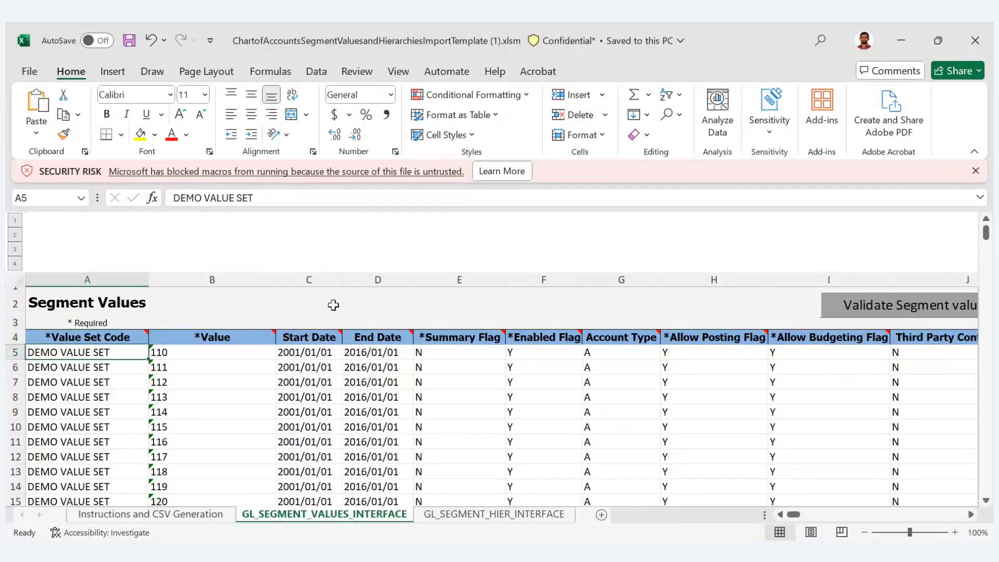
left_click(163, 515)
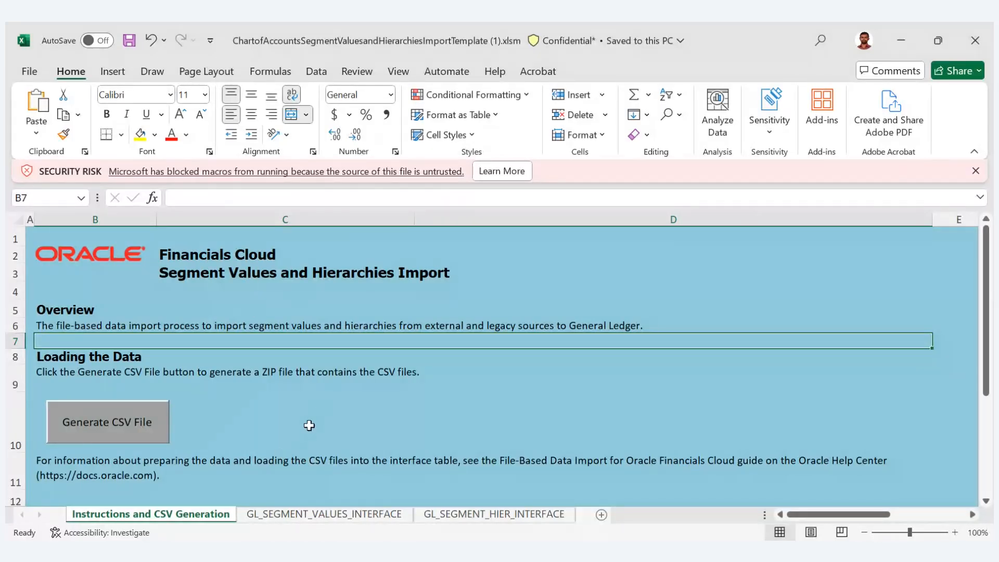
left_click(274, 515)
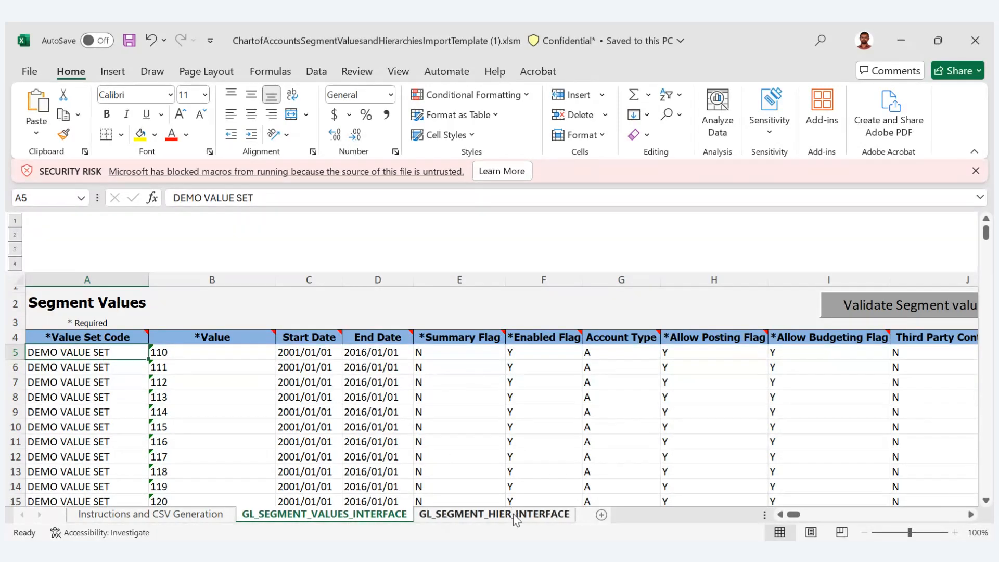
- Examine the tree code, version and parent columns on the GL_SEGMENT_HIER_INTERFACE sheet, then return to the segment values
left_click(514, 514)
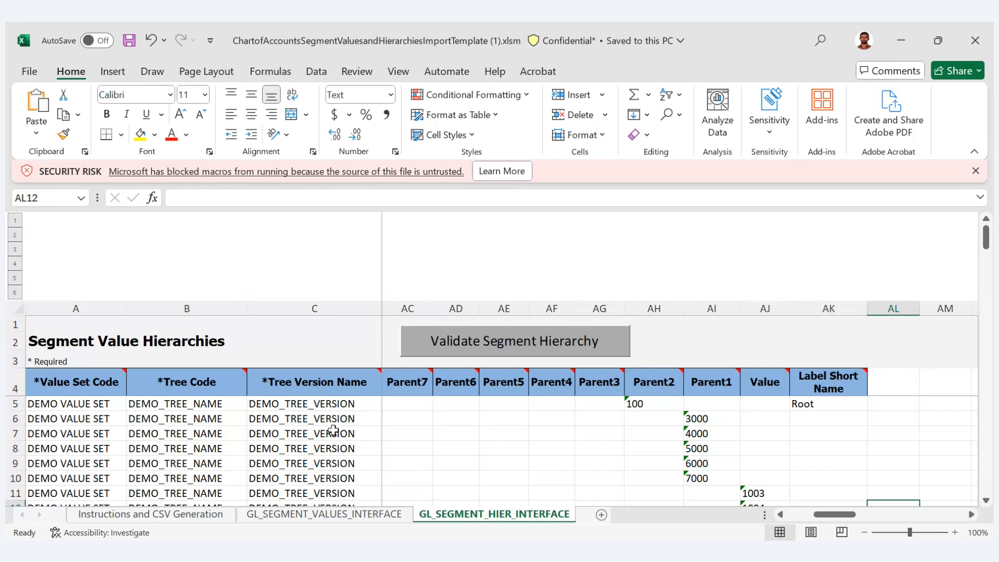
left_click(65, 408)
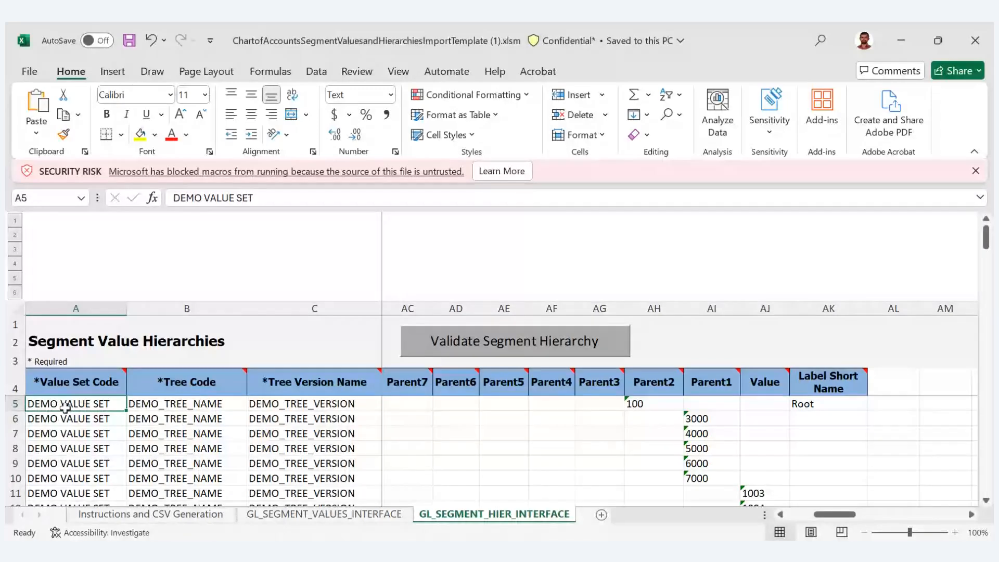
key("Right")
key("Right")
key("Right")
key("Left")
key("Left")
key("Left")
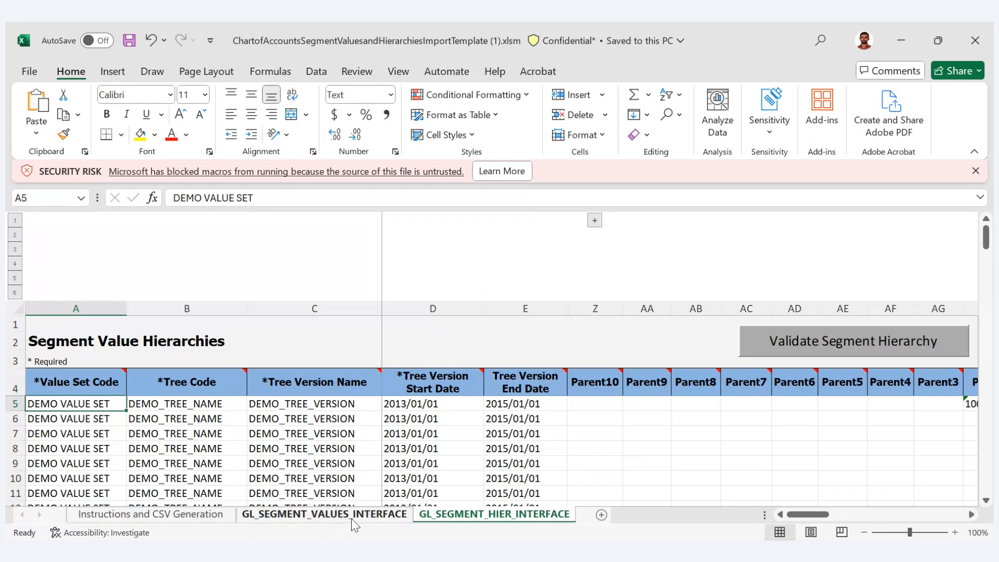
left_click(365, 514)
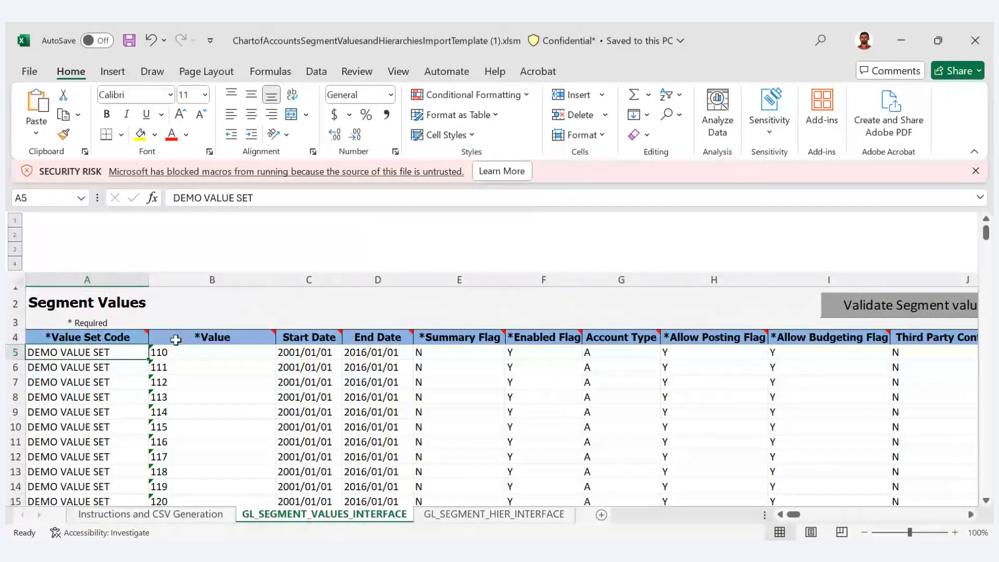
- Delete all demo rows from row 5 down on the GL_SEGMENT_HIER_INTERFACE sheet
left_click(520, 519)
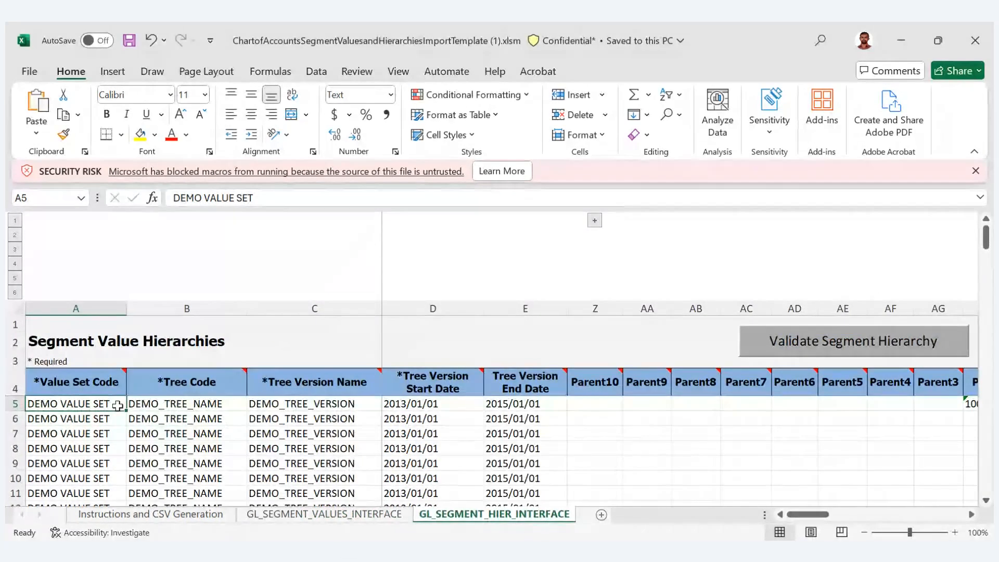
key("ctrl+shift+Down")
key("shift+Right")
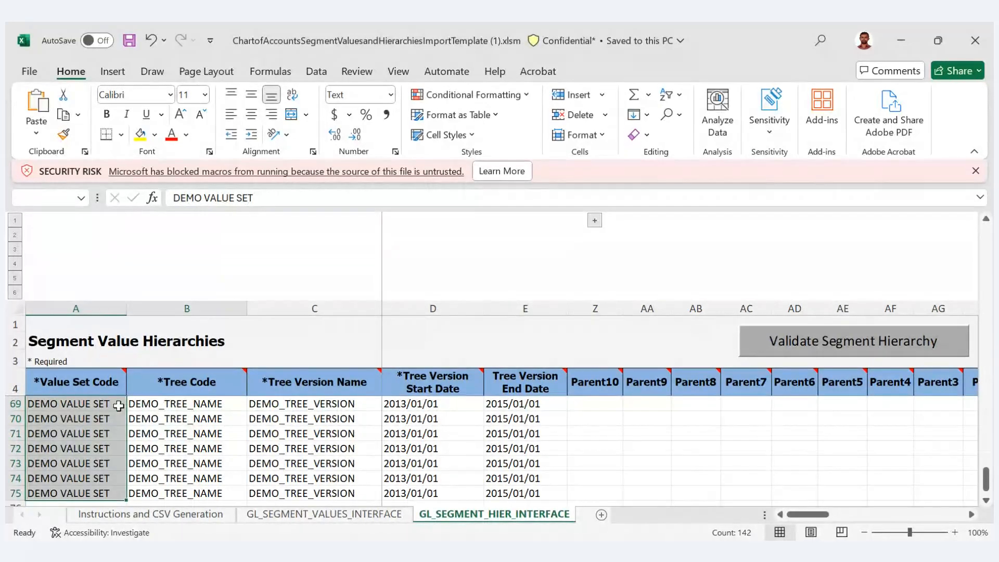
key("ctrl+shift+Right")
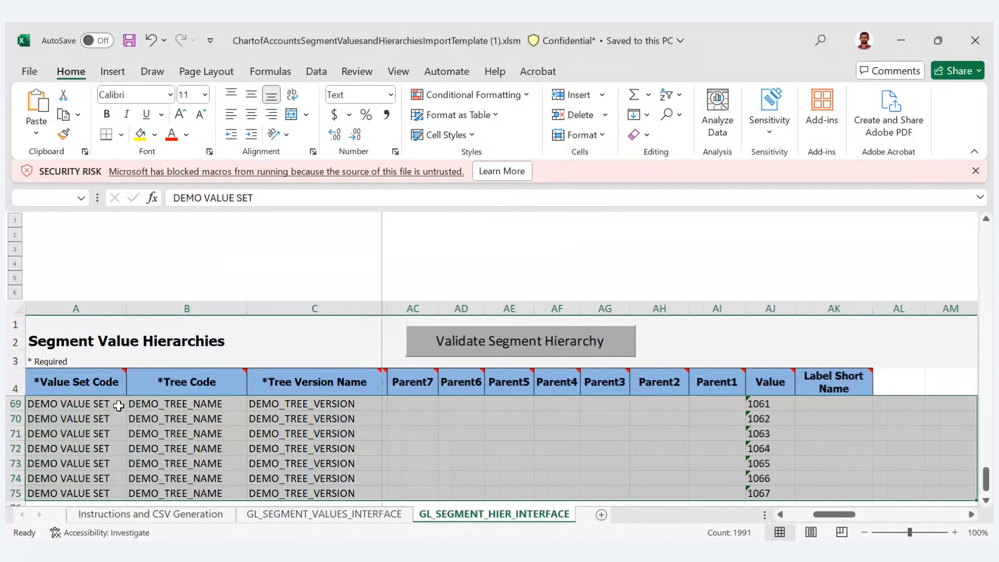
key("Delete")
key("ctrl+Home")
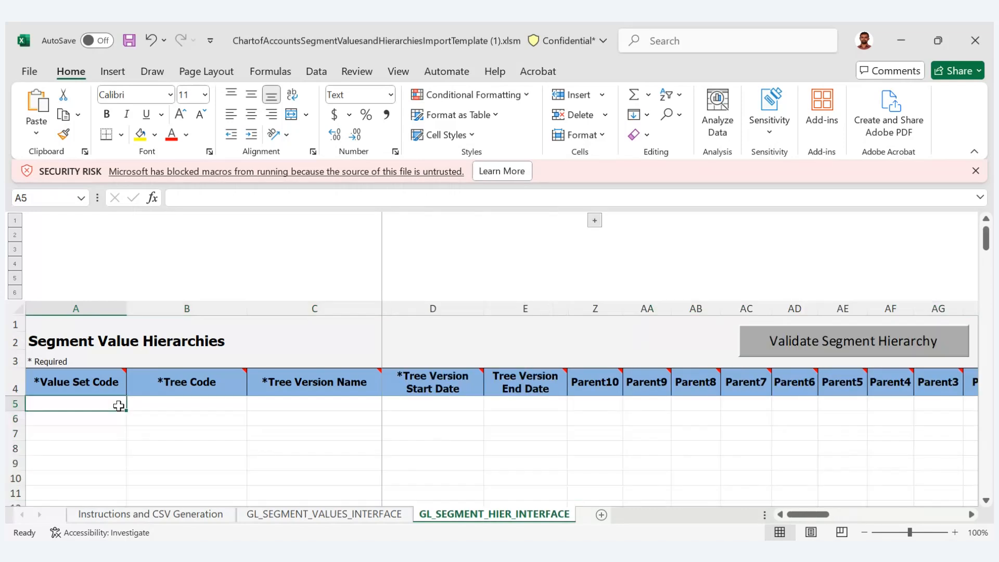
- Delete the demo rows from row 7 down across all columns on the GL_SEGMENT_VALUES_INTERFACE sheet
left_click(260, 514)
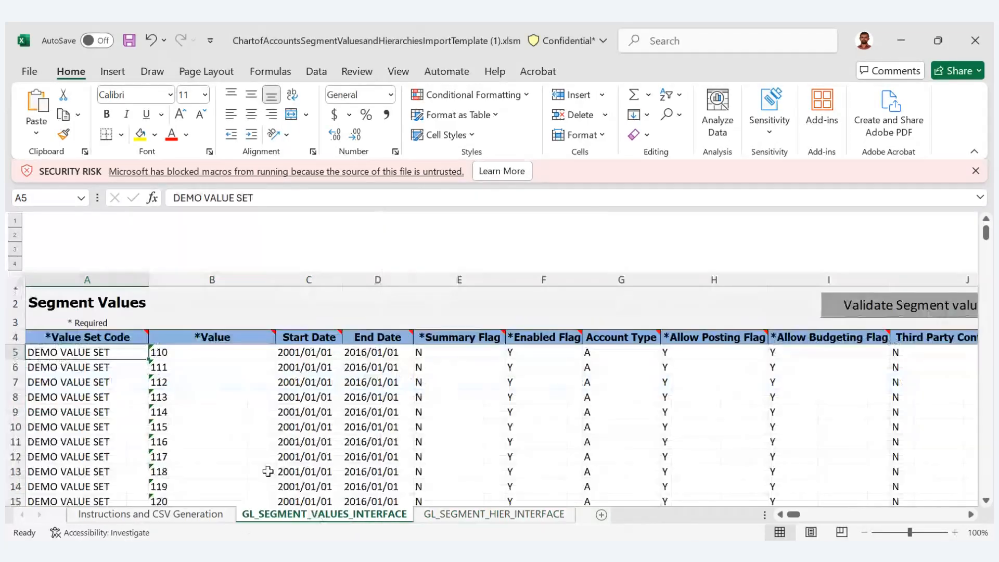
left_click(64, 369)
key("Down")
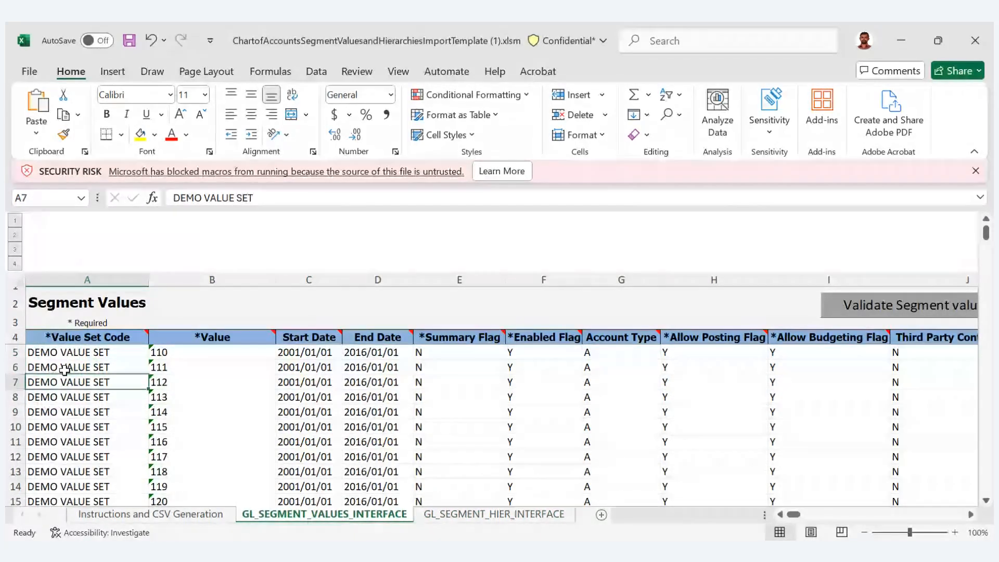
key("ctrl+shift+Down")
key("shift+Right")
key("shift+Right")
key("shift+Right")
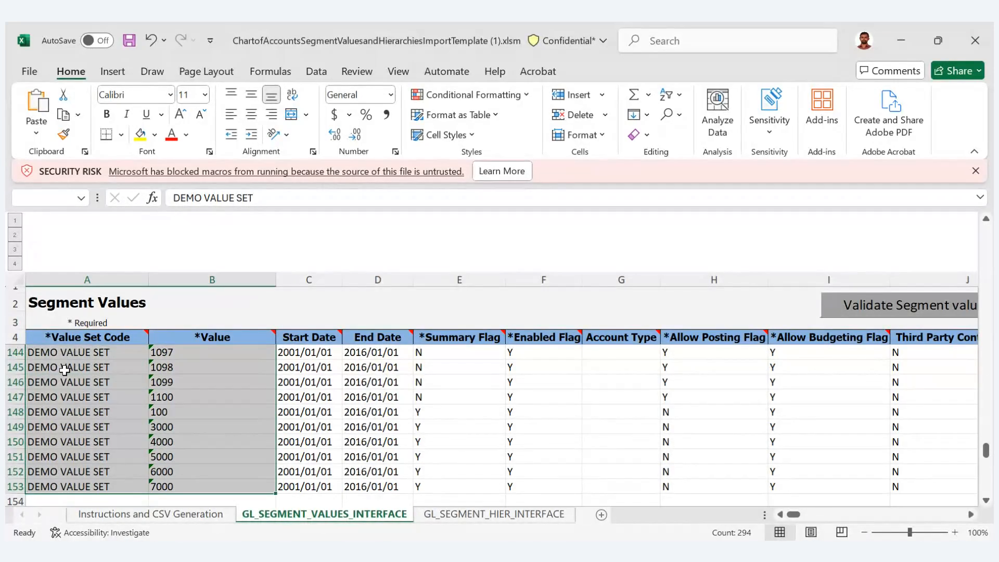
key("shift+Right")
key("shift+Right")
key("shift+Right")
key("shift+Right")
key("shift+Right")
key("shift+Right")
key("shift+Right")
key("shift+Right")
key("shift+Right")
key("shift+Right")
key("shift+Right")
key("shift+Right")
key("shift+Right")
key("shift+Right")
key("shift+Right")
key("shift+Right")
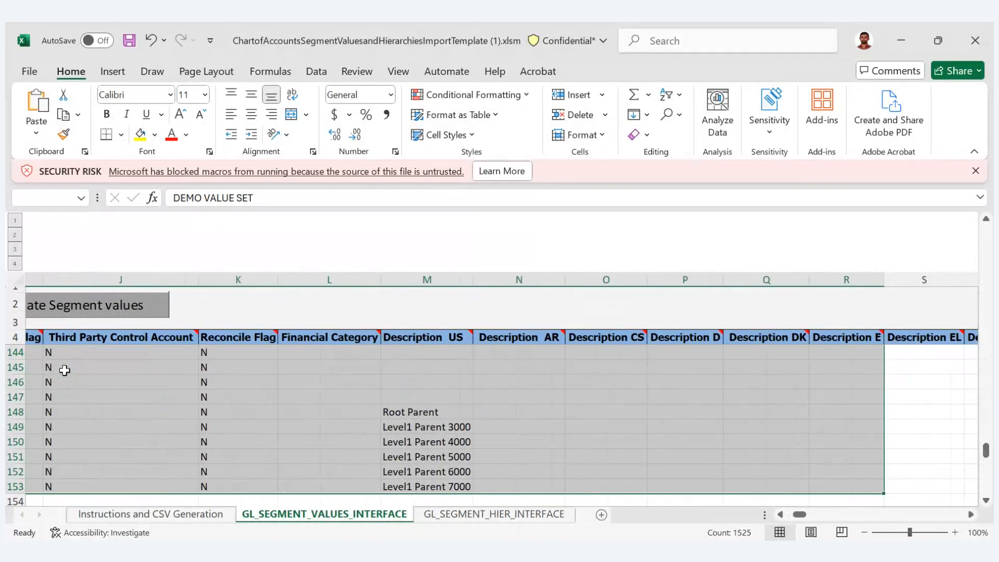
key("shift+Right")
key("shift+Right")
key("shift+Right")
key("shift+Right")
key("shift+Right")
key("shift+Right")
key("shift+Right")
key("shift+Right")
key("shift+Right")
key("shift+Right")
key("shift+Right")
key("shift+Right")
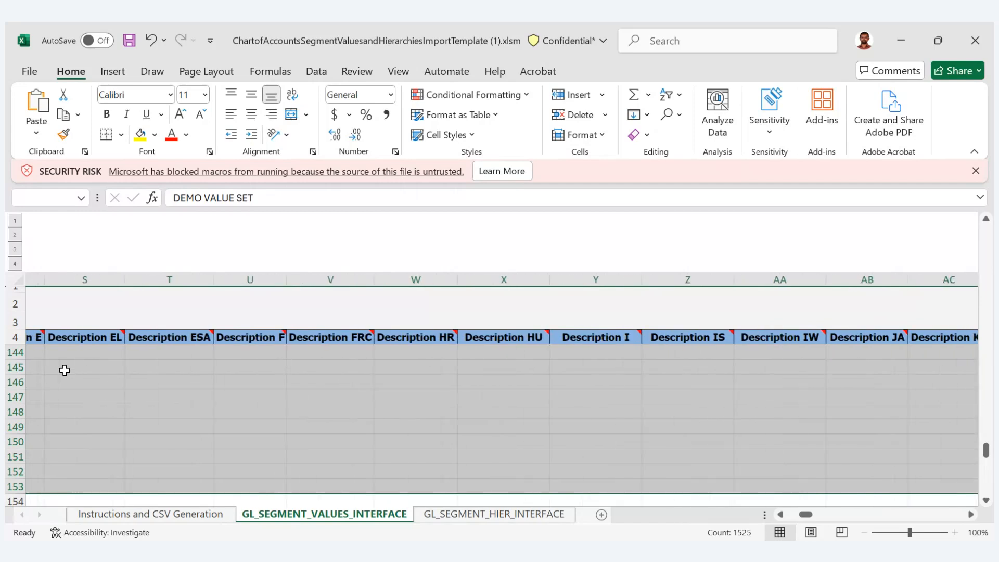
key("shift+Right")
key("shift+Right")
key("shift+Right")
key("shift+Right")
key("shift+Right")
key("shift+Right")
key("shift+Right")
key("shift+Right")
key("shift+Right")
key("shift+Right")
key("shift+Right")
key("shift+Right")
key("shift+Right")
key("shift+Right")
key("shift+Right")
key("shift+Right")
key("shift+Right")
key("shift+Right")
key("shift+Right")
key("shift+Right")
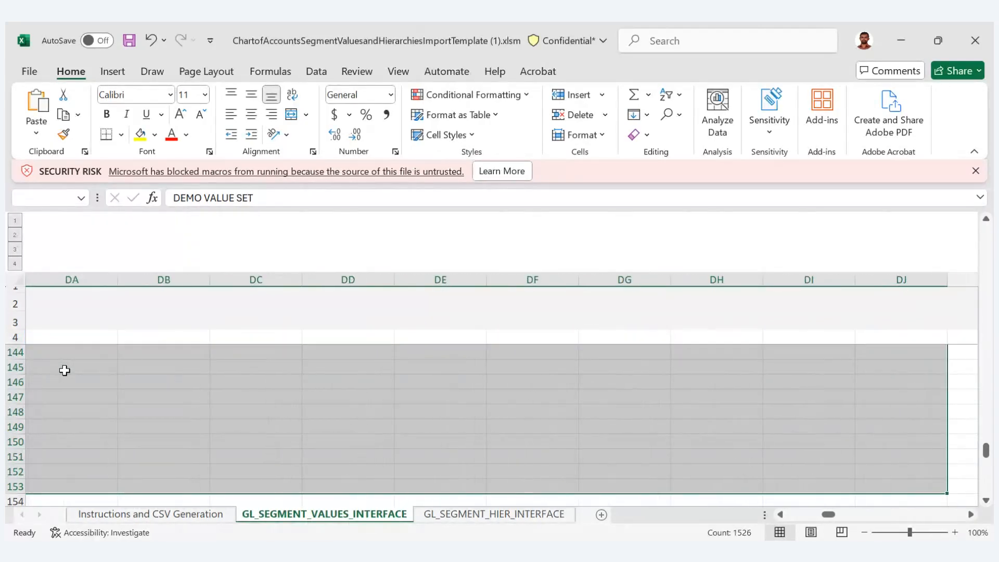
key("Delete")
key("ctrl+Home")
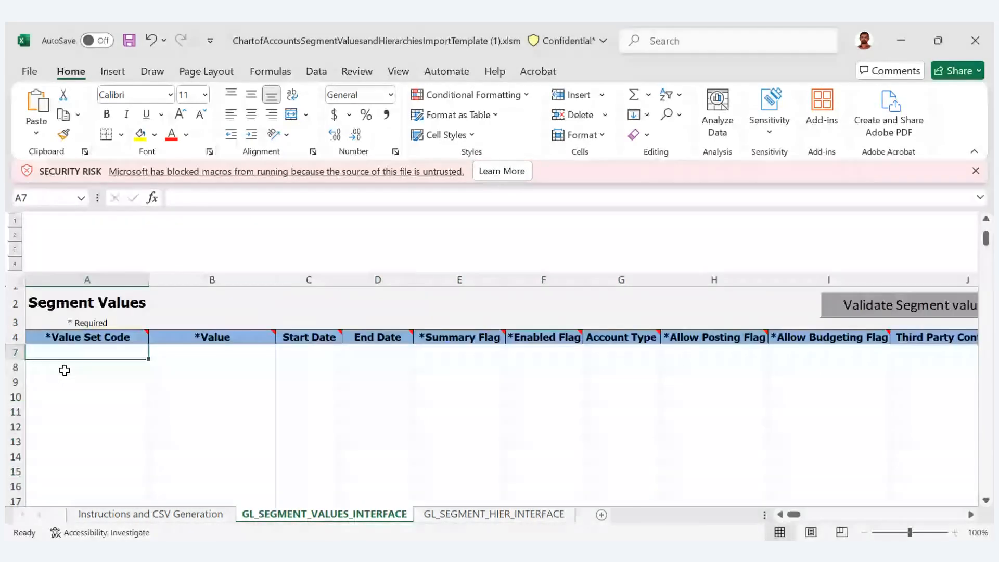
- Enter Account Reliance as the value set code in cell A8, below the two remaining demo rows
key("Up")
key("Up")
key("Up")
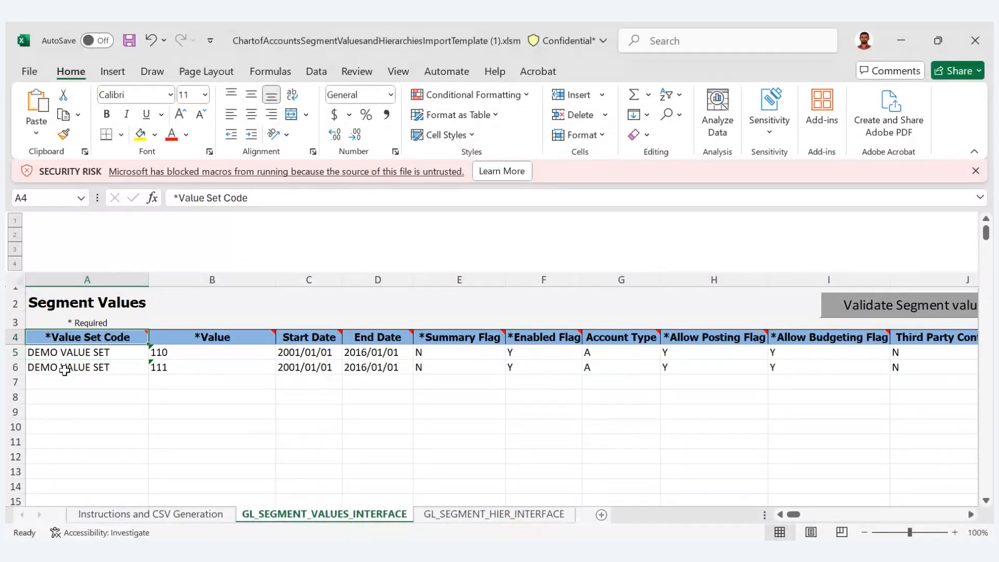
key("Down")
key("Down")
key("Down")
key("Down")
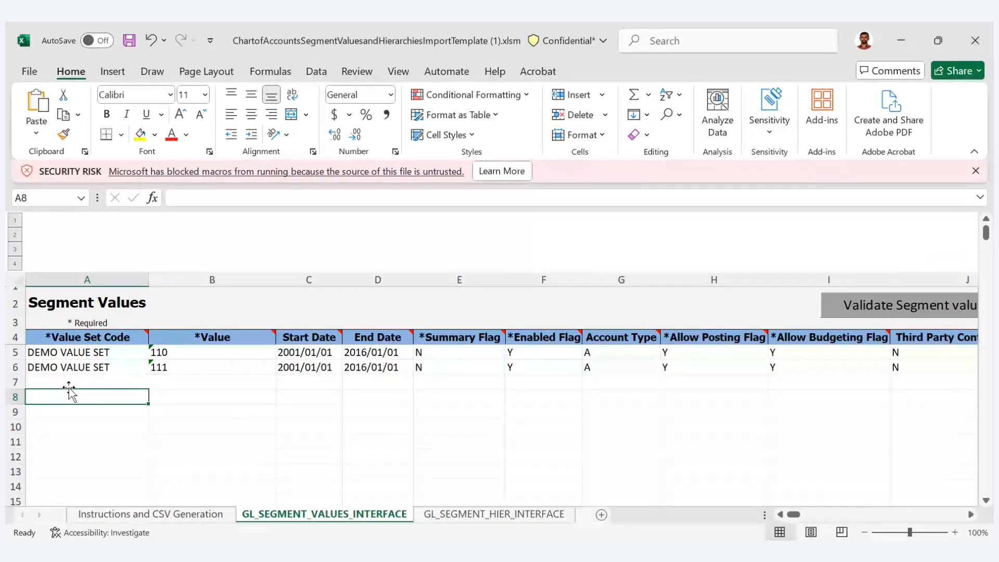
mouse_move(150, 339)
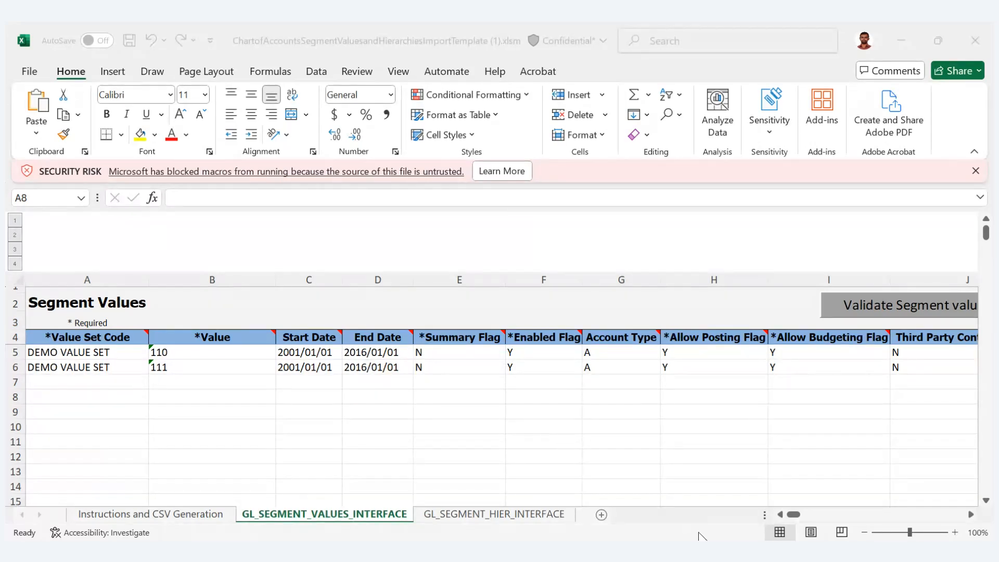
left_click(847, 468)
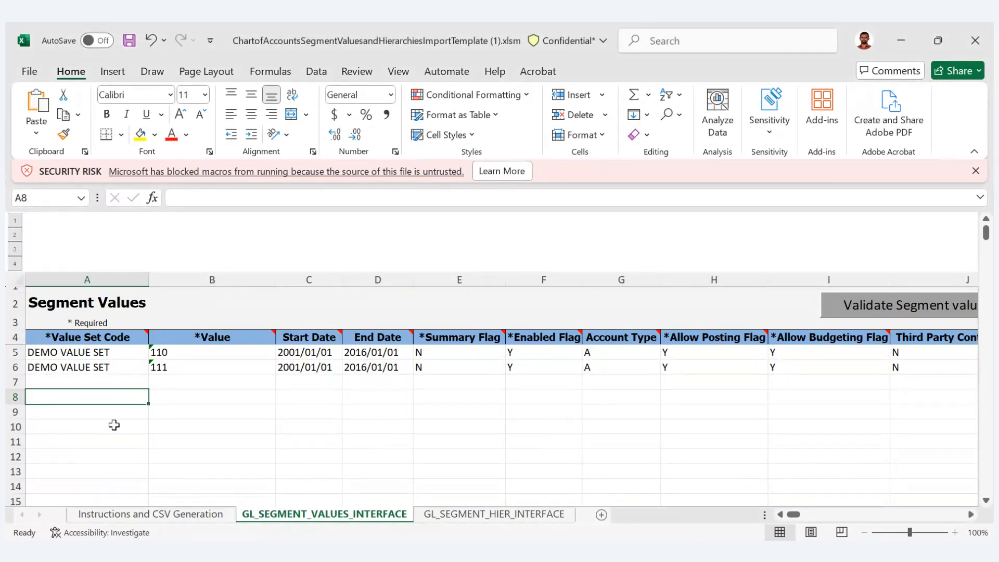
left_click(199, 199)
type("Account Reliance")
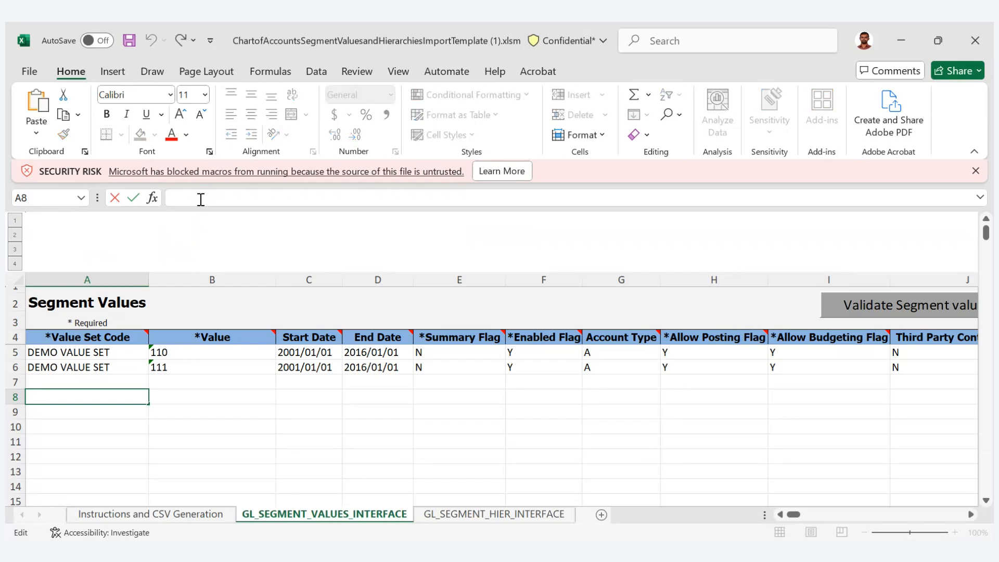
key("Tab")
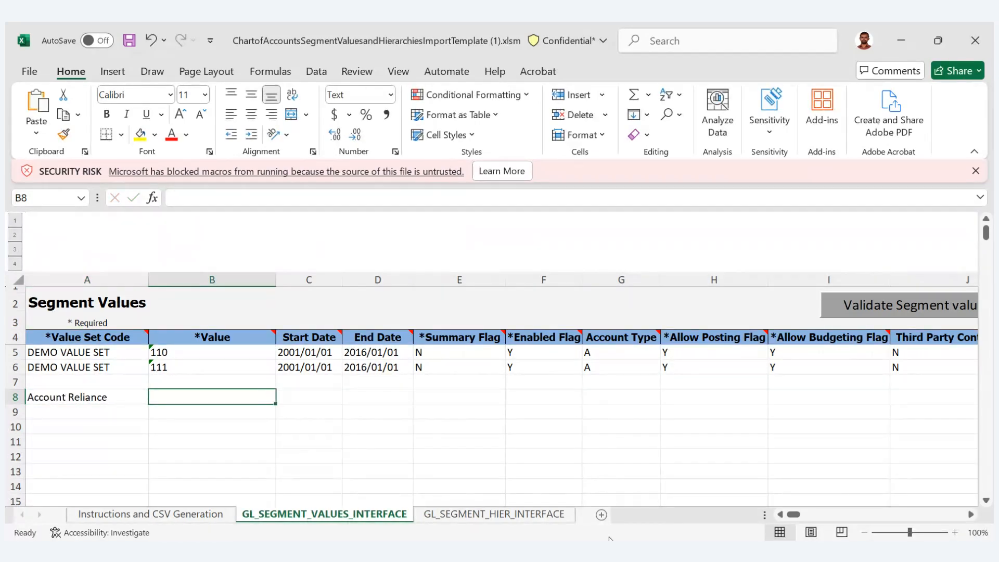
left_click(439, 466)
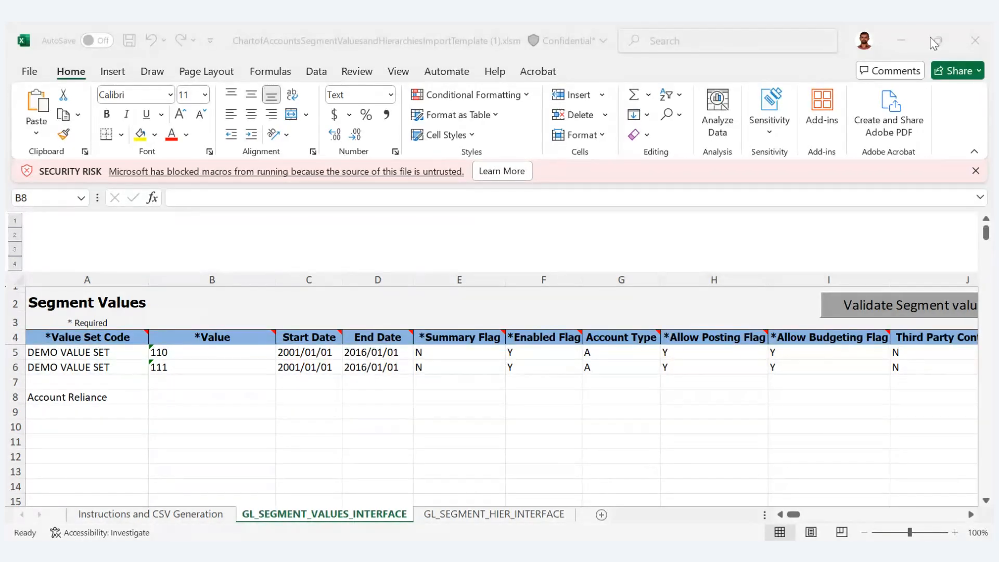
- Enter 10001 as the segment value in cell B8 for the Account Reliance row
left_click(899, 32)
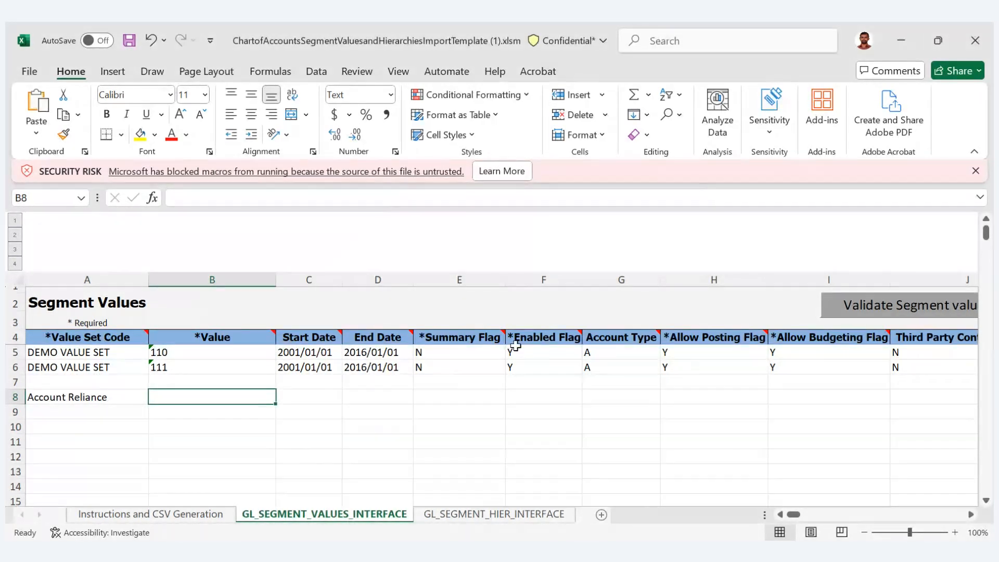
type("10001")
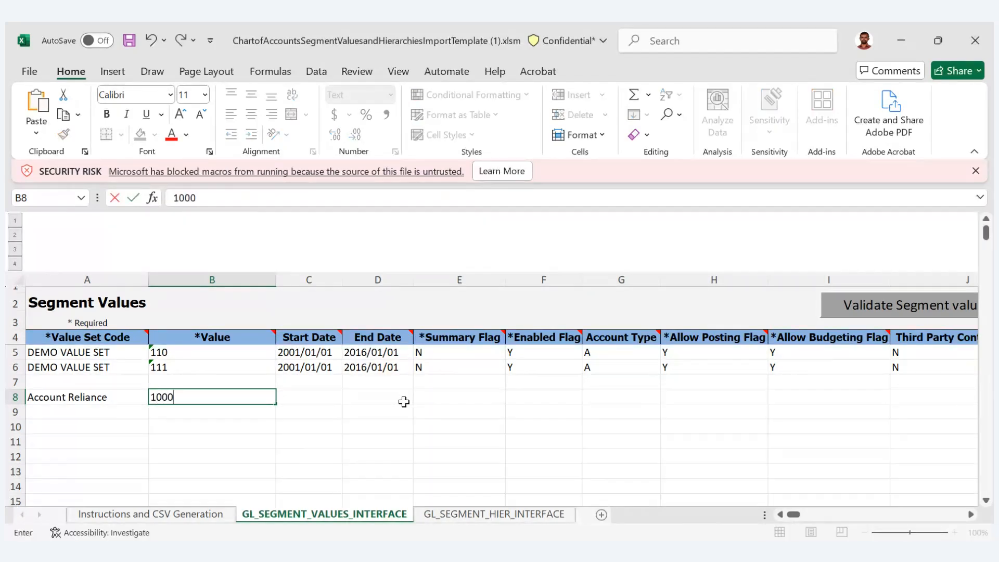
key("Tab")
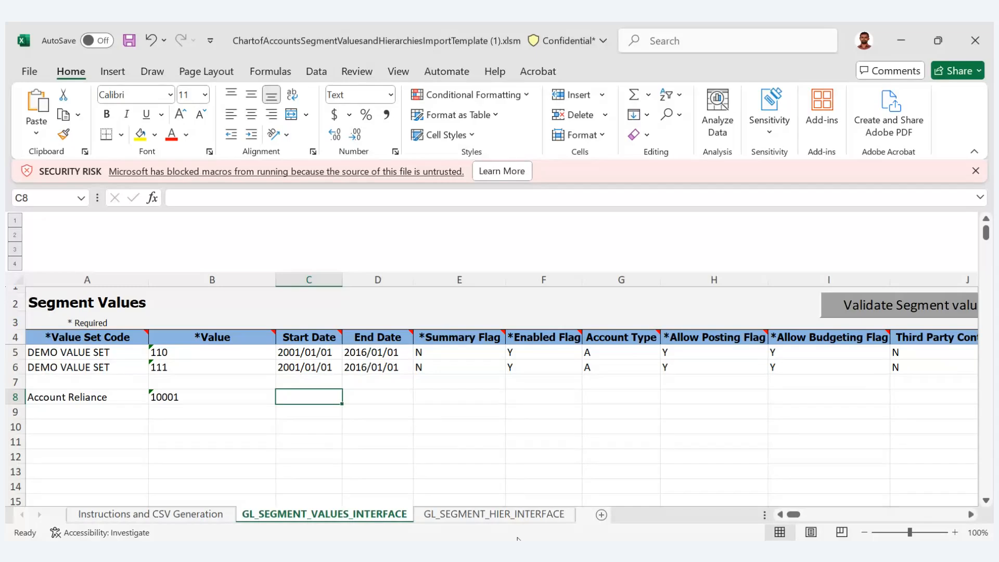
left_click(478, 554)
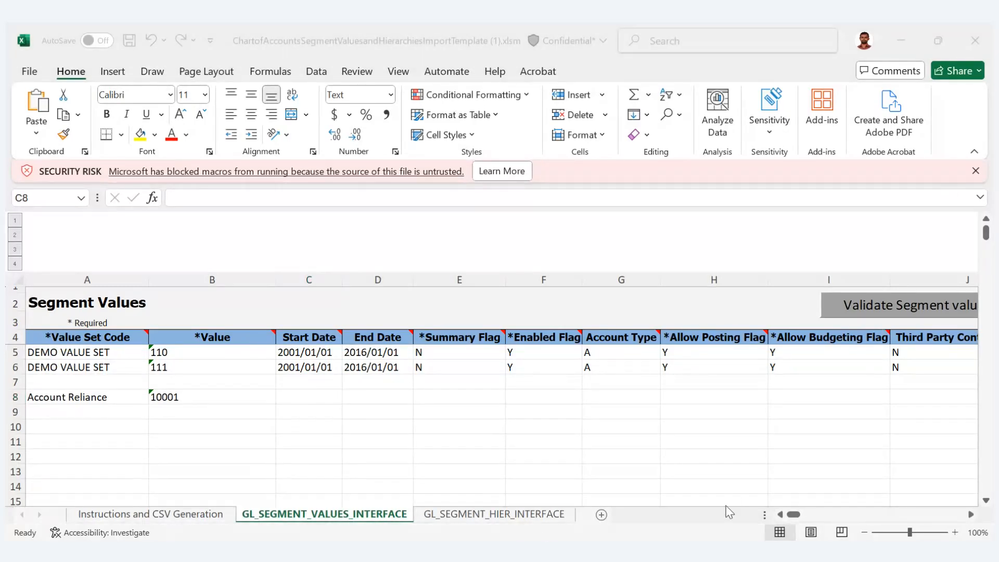
left_click(872, 499)
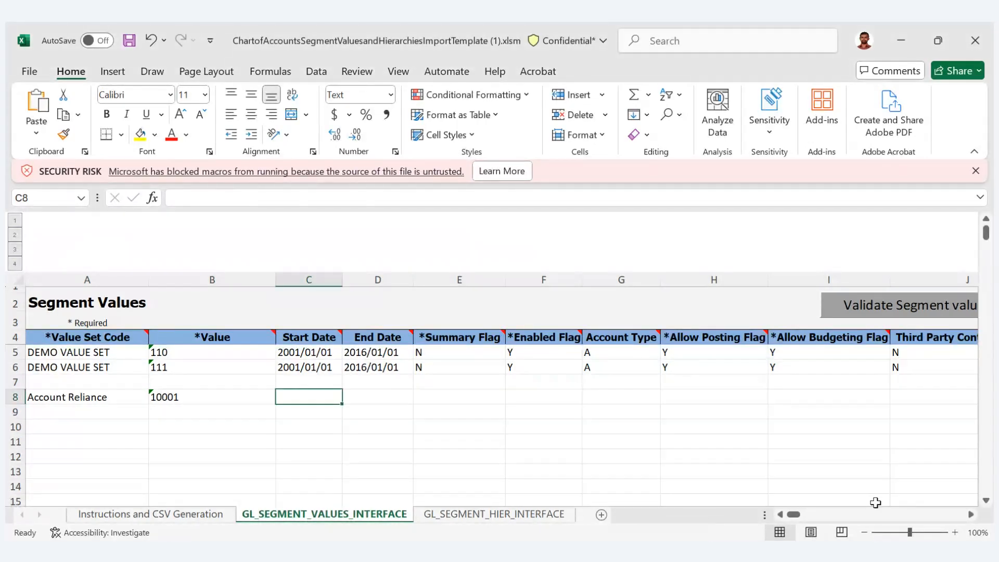
left_click(467, 471)
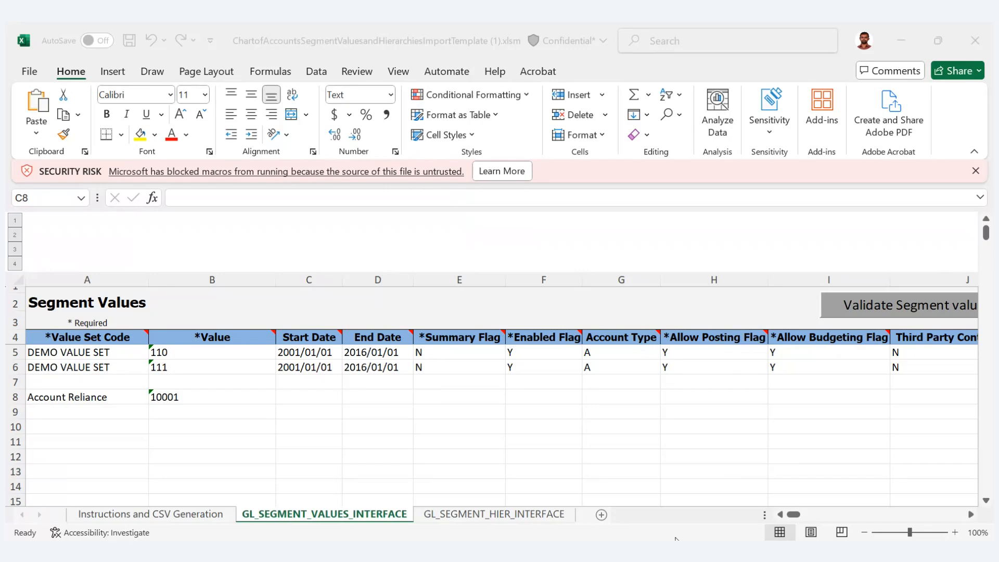
left_click(842, 489)
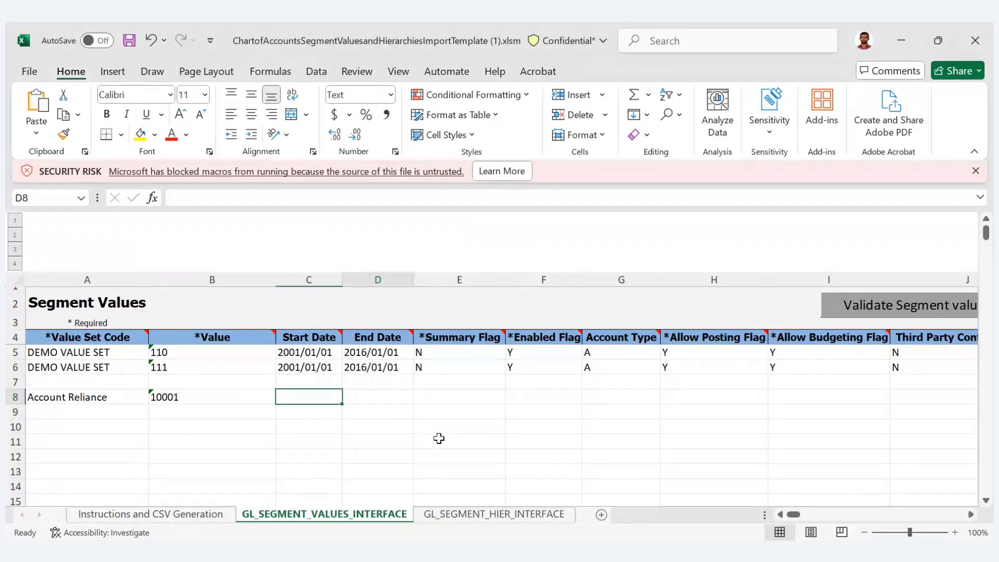
- Leave the start and end dates of row 8 blank and set its Summary Flag to N
key("Right")
key("Right")
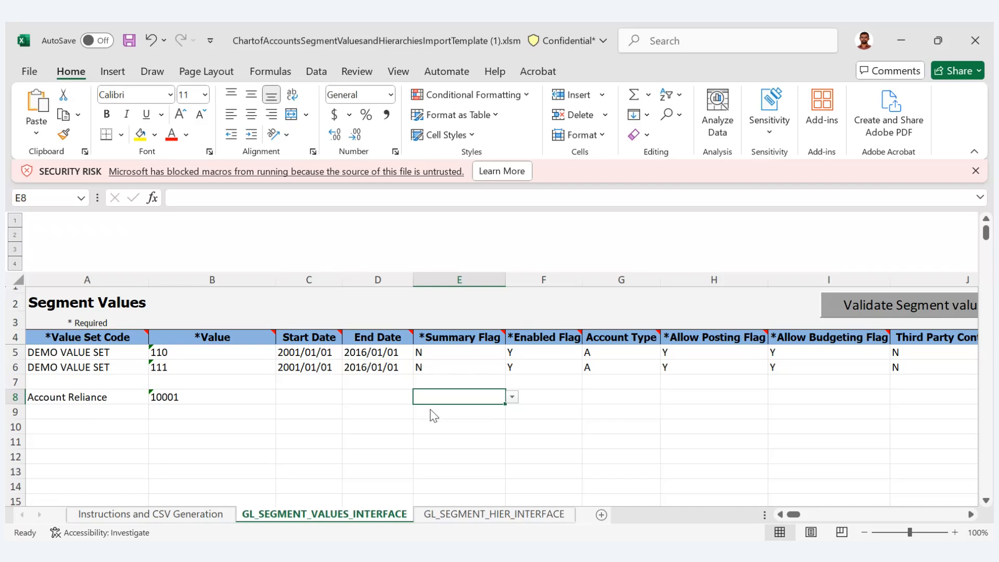
type("Y")
type("N")
key("Return")
key("Left")
key("Left")
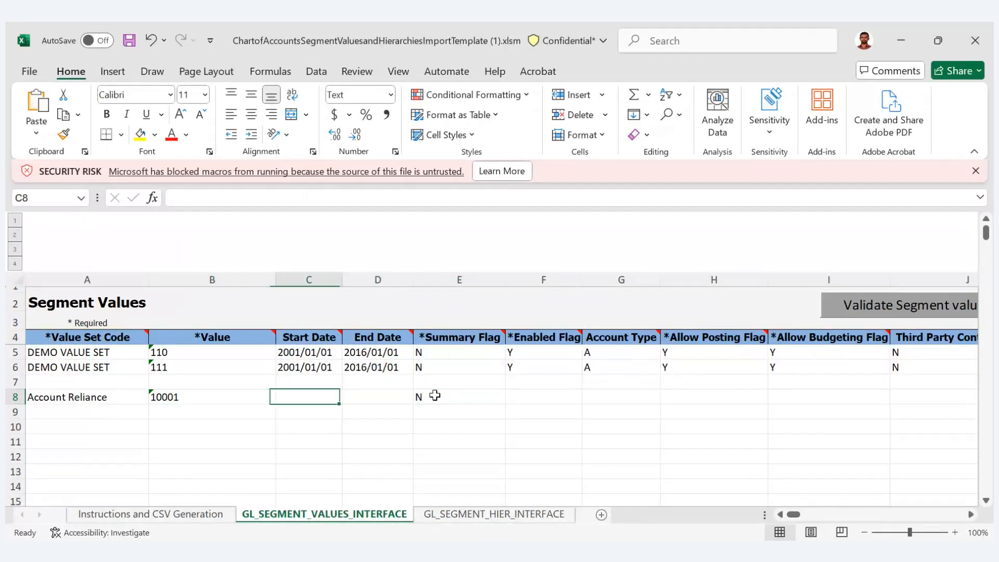
- Set the Enabled Flag of the Account Reliance row to Y
key("Right")
key("Right")
key("Right")
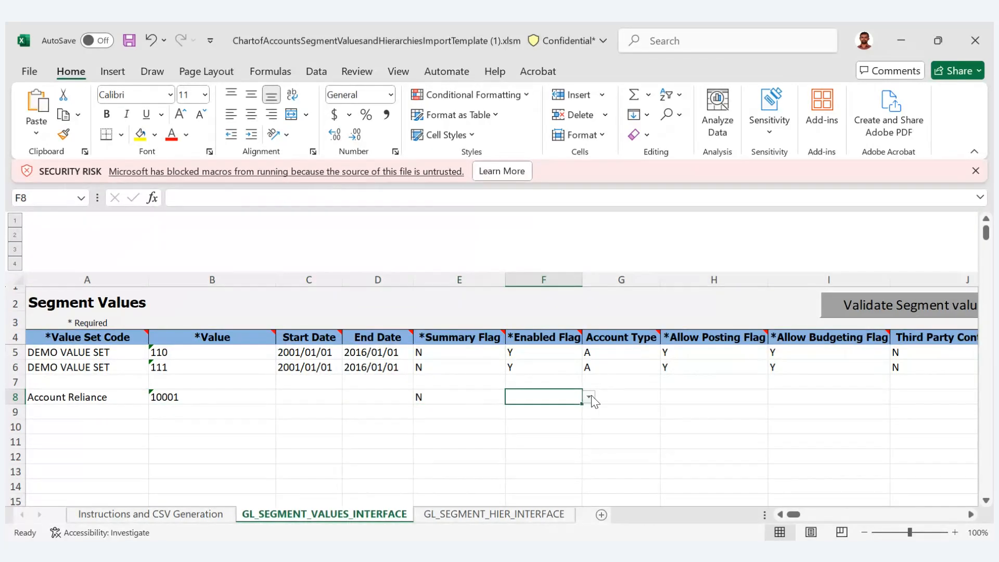
left_click(589, 397)
left_click(537, 414)
- Set row 8's Account Type to A and both its Allow Posting and Allow Budgeting flags to Y
left_click(633, 399)
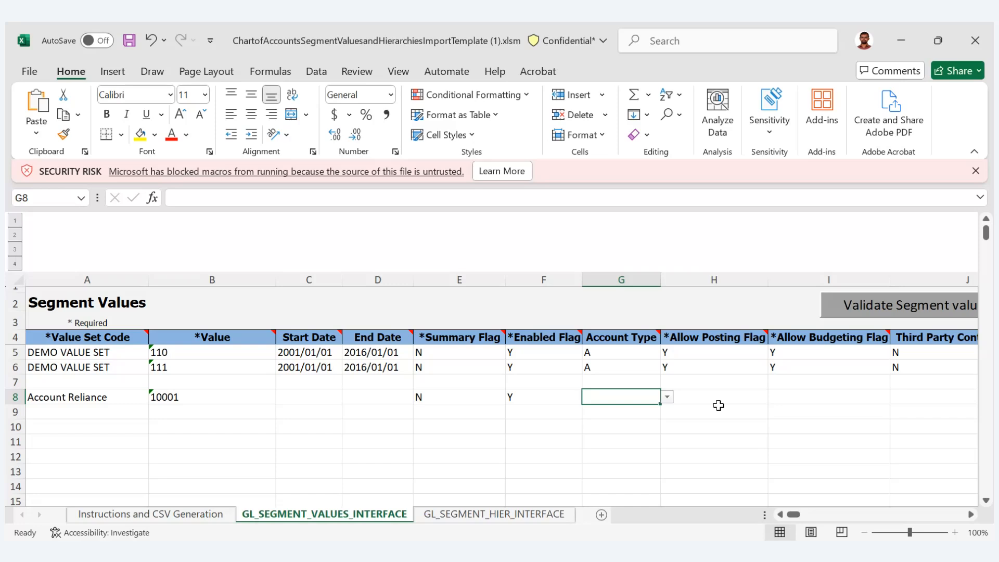
left_click(627, 411)
left_click(694, 397)
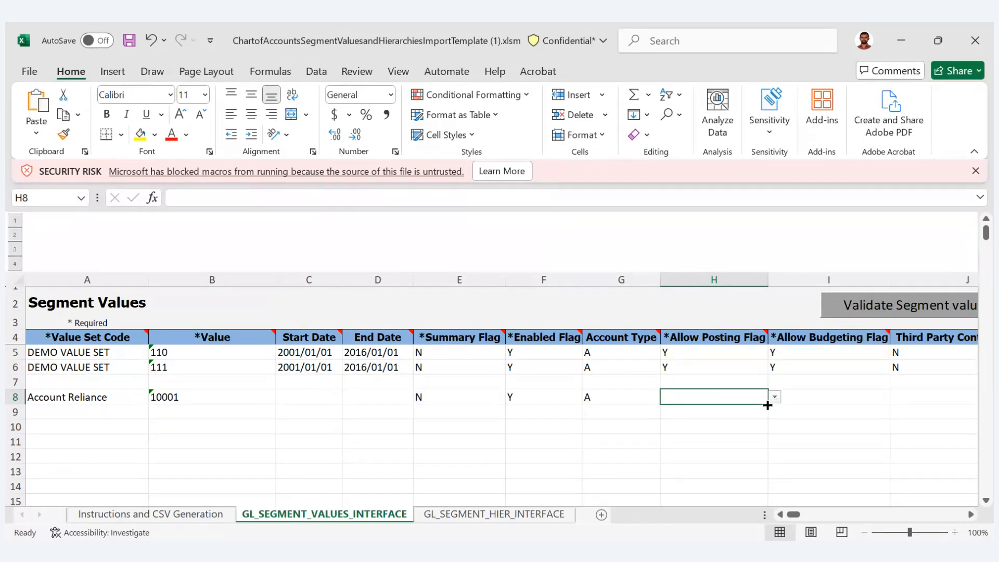
left_click(745, 415)
left_click(827, 401)
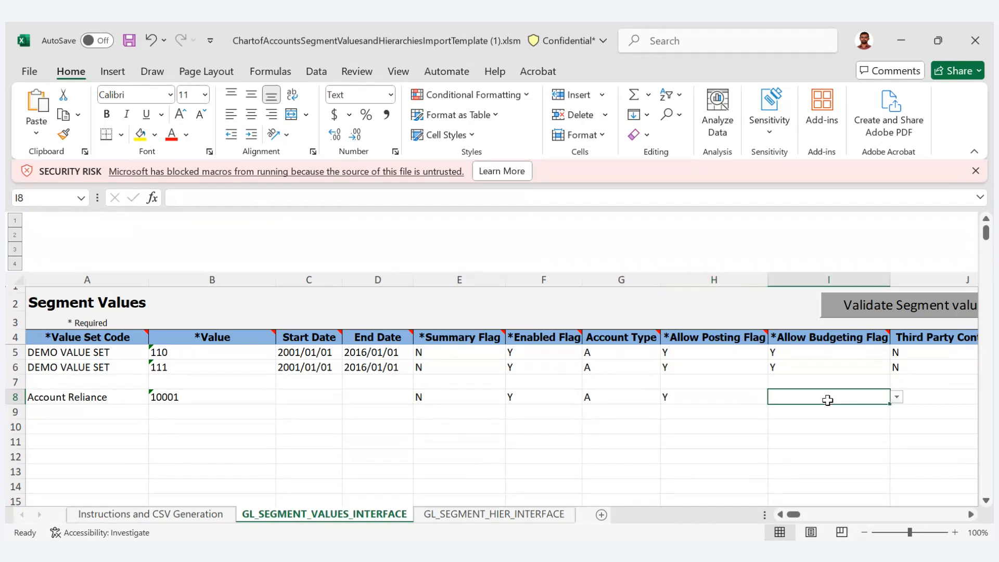
left_click(898, 398)
left_click(847, 412)
- Set both Third Party Control Account and Reconcile Flag to N for row 8
left_click(971, 515)
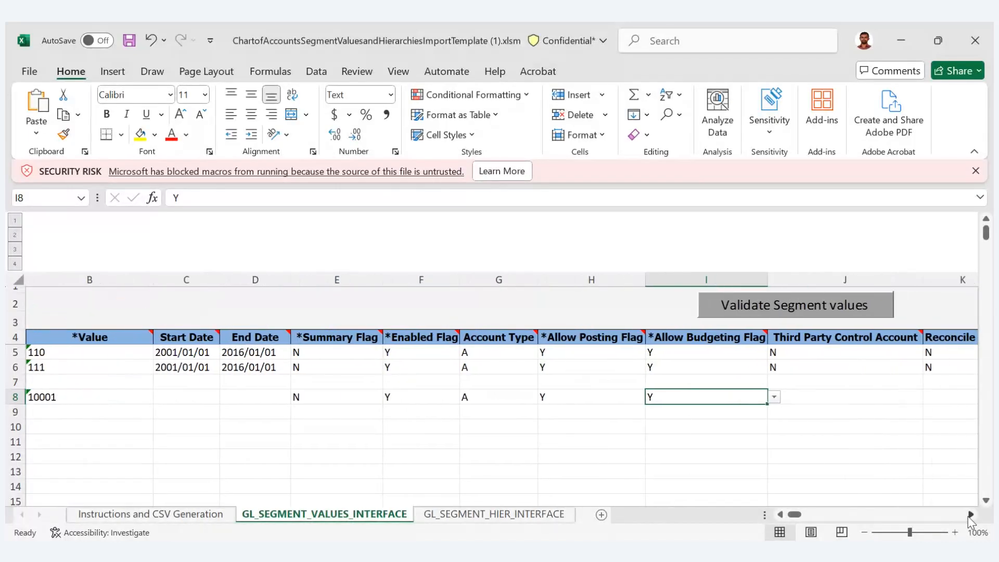
left_click(971, 514)
left_click(971, 515)
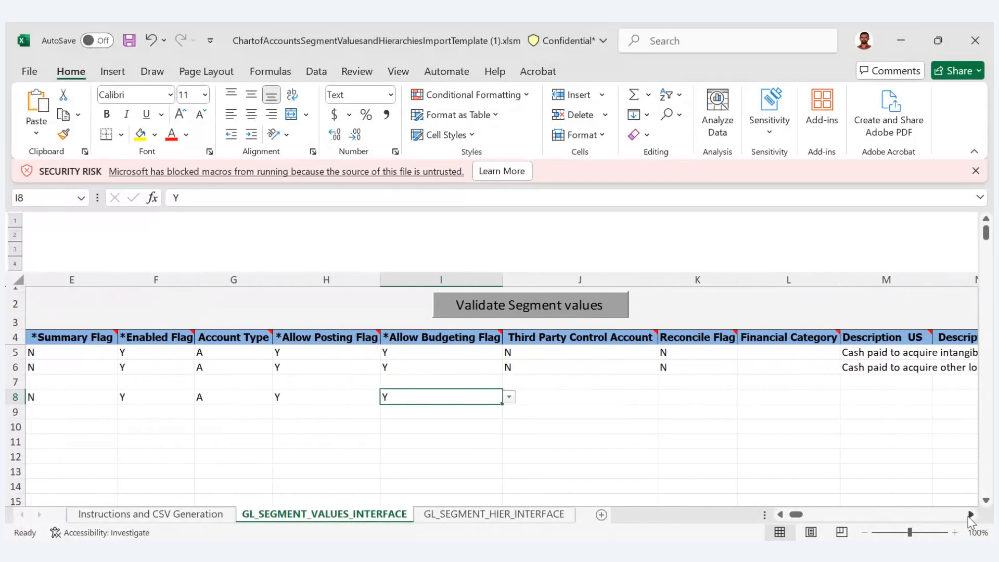
left_click(580, 398)
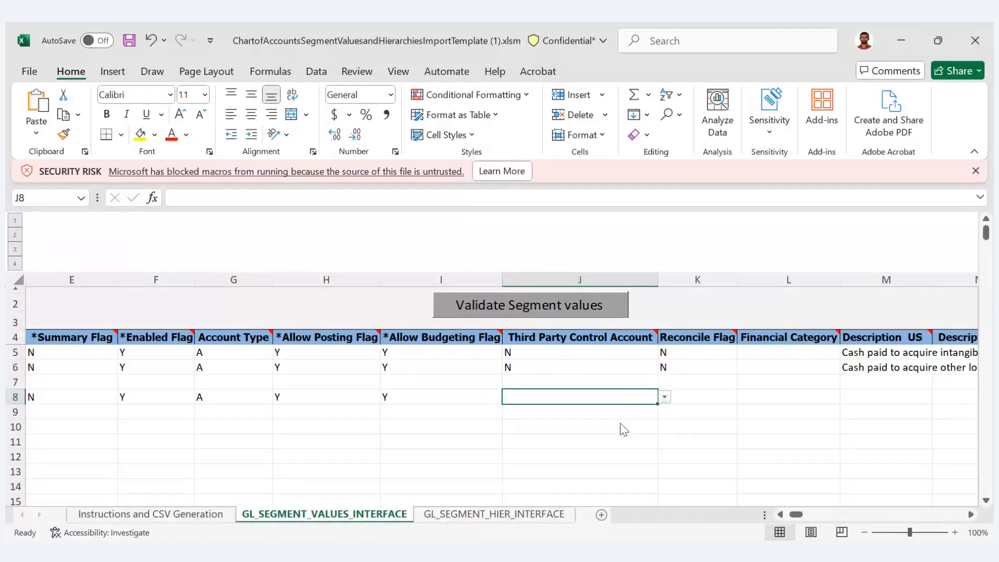
type("N")
key("ctrl+Return")
left_click(702, 394)
left_click(744, 397)
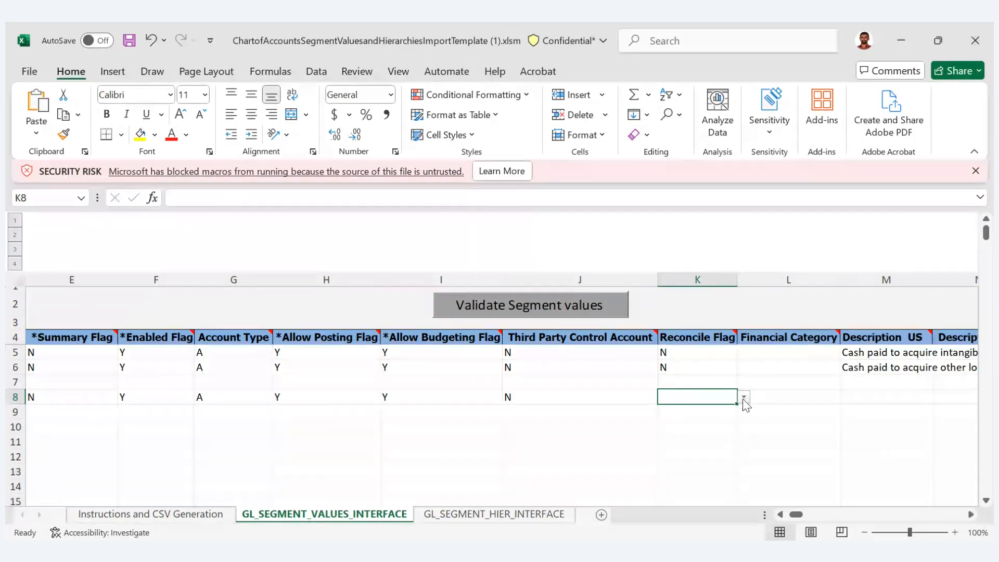
left_click(705, 421)
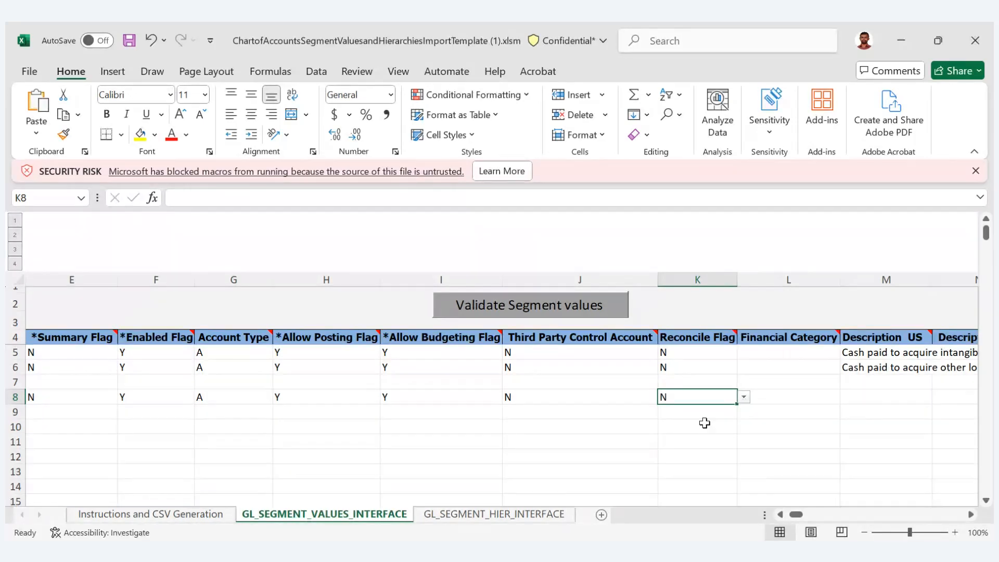
- Leave row 8's Financial Category blank and enter NT Cash as its US description
left_click(793, 396)
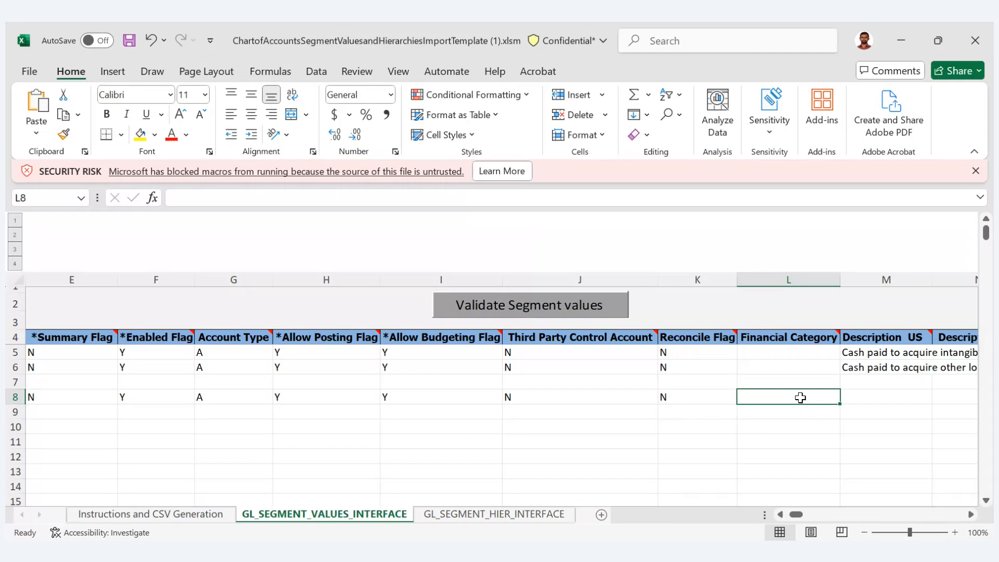
key("Tab")
scroll(800, 398, "right", 2)
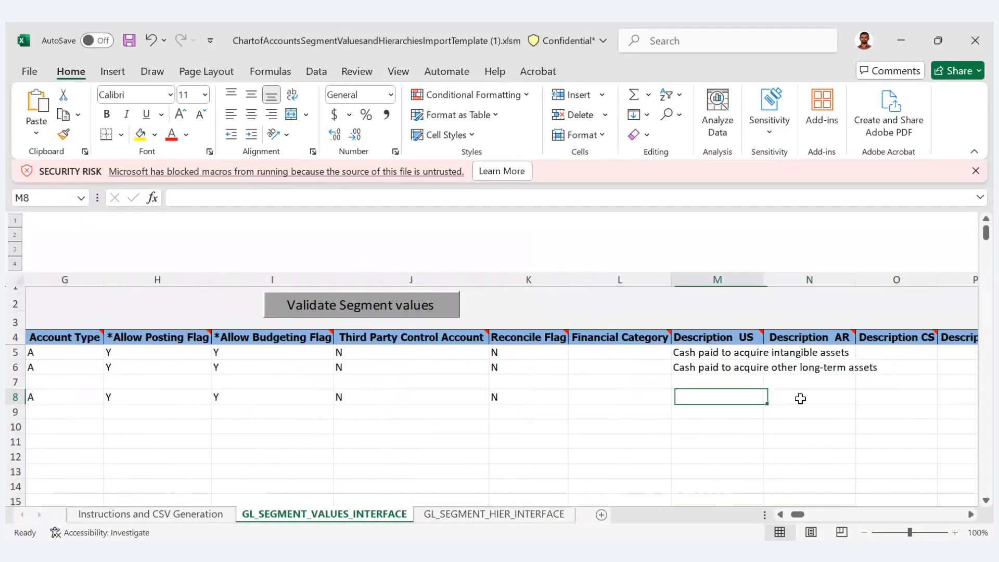
key("Left")
key("Right")
type("NT ")
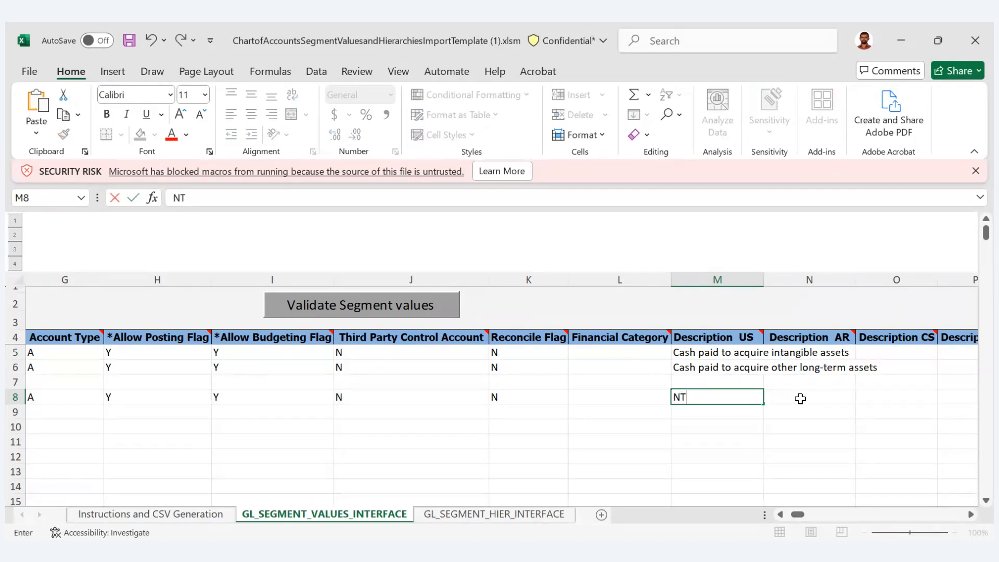
type("Cash")
key("Tab")
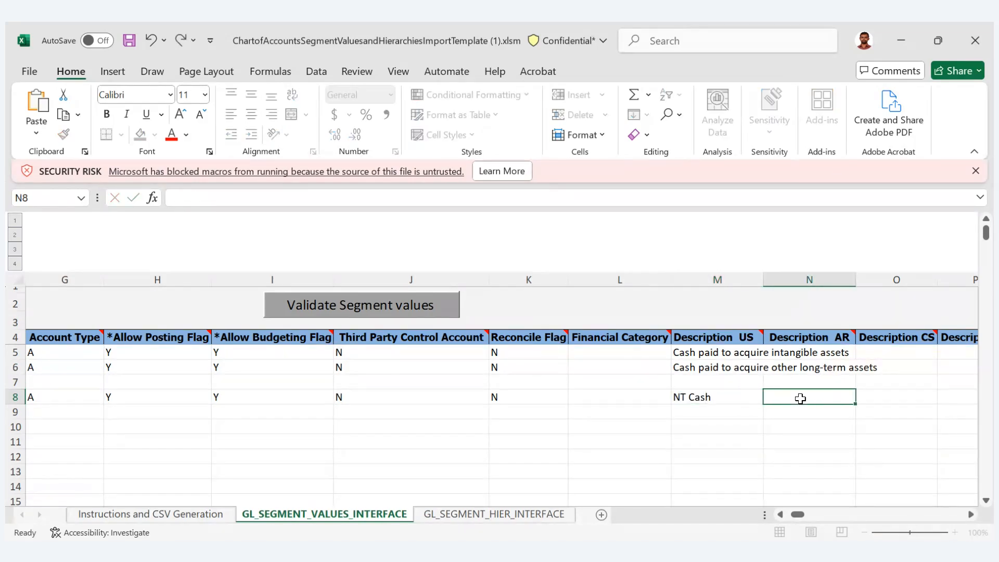
- Delete rows 5 to 7, which hold the two remaining demo rows and the blank row above the Account Reliance row
key("Home")
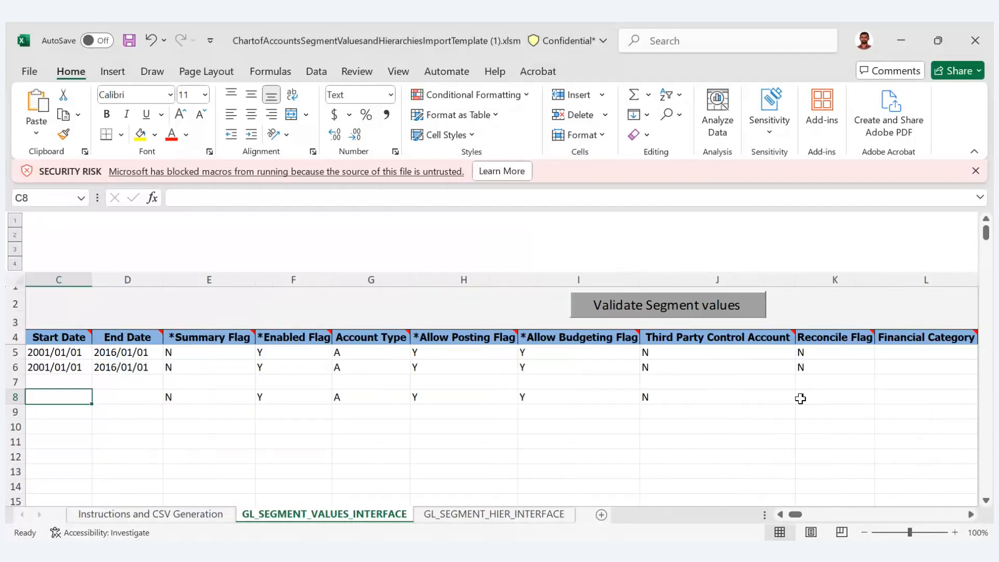
left_click(17, 352)
left_click_drag(16, 353, 16, 382)
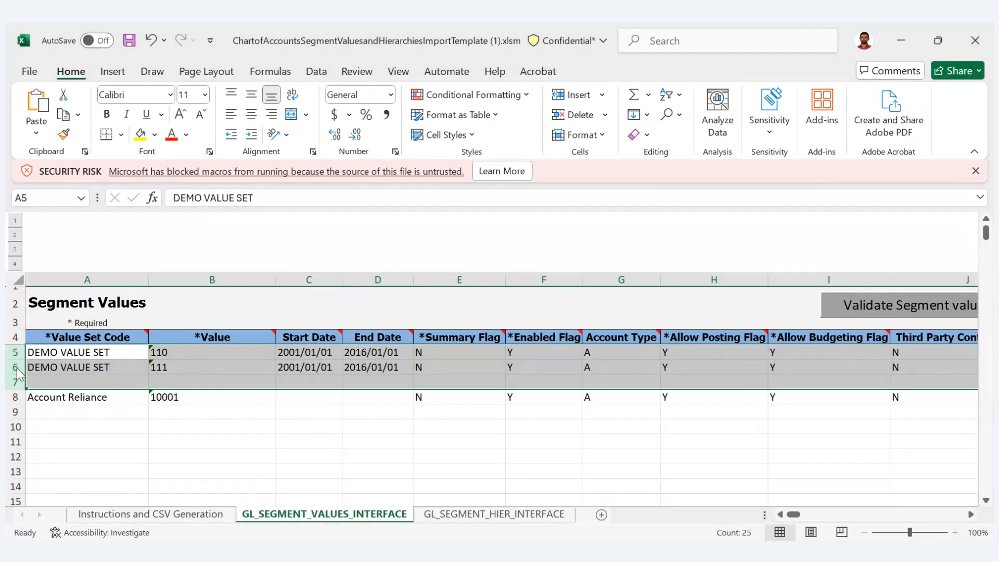
key("ctrl+minus")
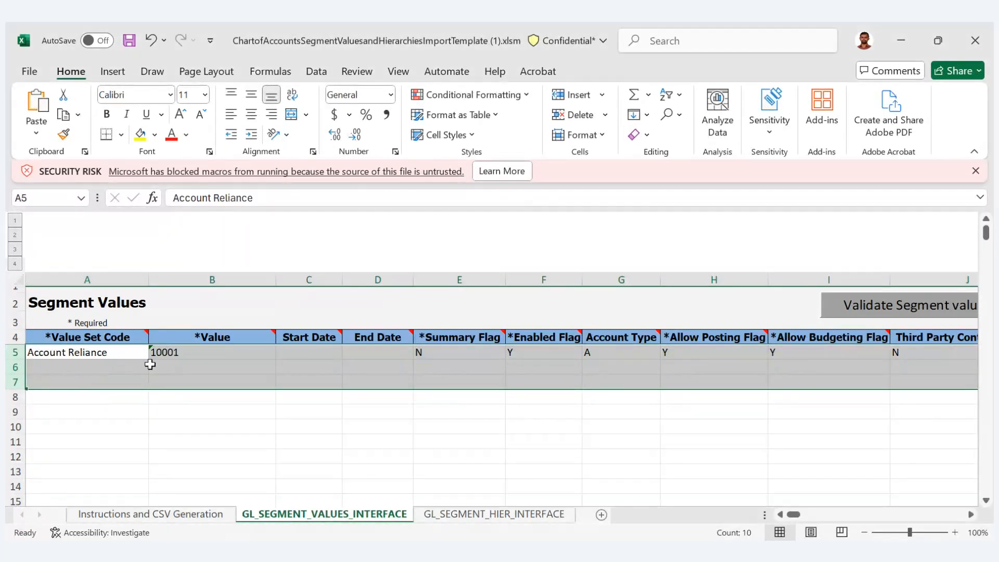
- Check the remaining description columns of the segment values and the rows of the GL_SEGMENT_HIER_INTERFACE sheet
left_click(218, 368)
key("Left")
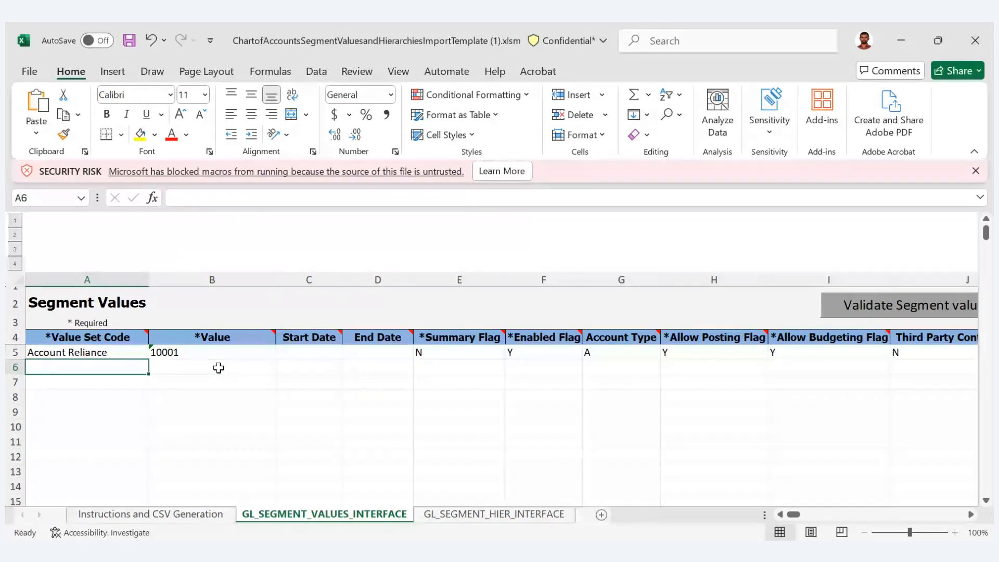
key("Right")
key("Right")
key("Right")
key("Right")
key("Right")
key("Right")
key("Right")
key("Right")
key("Right")
key("Right")
key("Right")
key("Right")
key("Right")
key("Right")
key("Right")
key("Right")
key("Right")
key("Right")
key("Right")
key("Right")
key("Right")
key("Right")
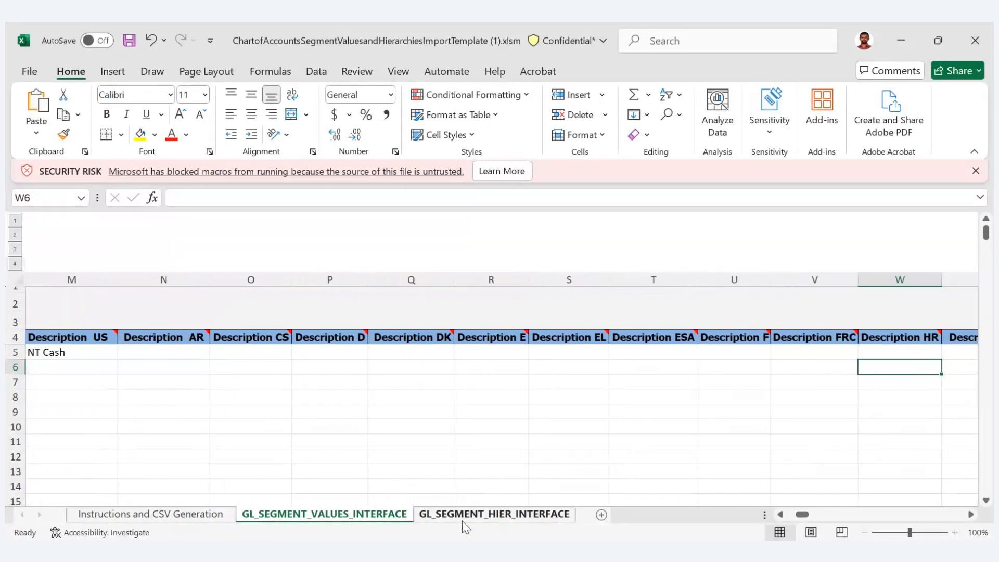
left_click(485, 521)
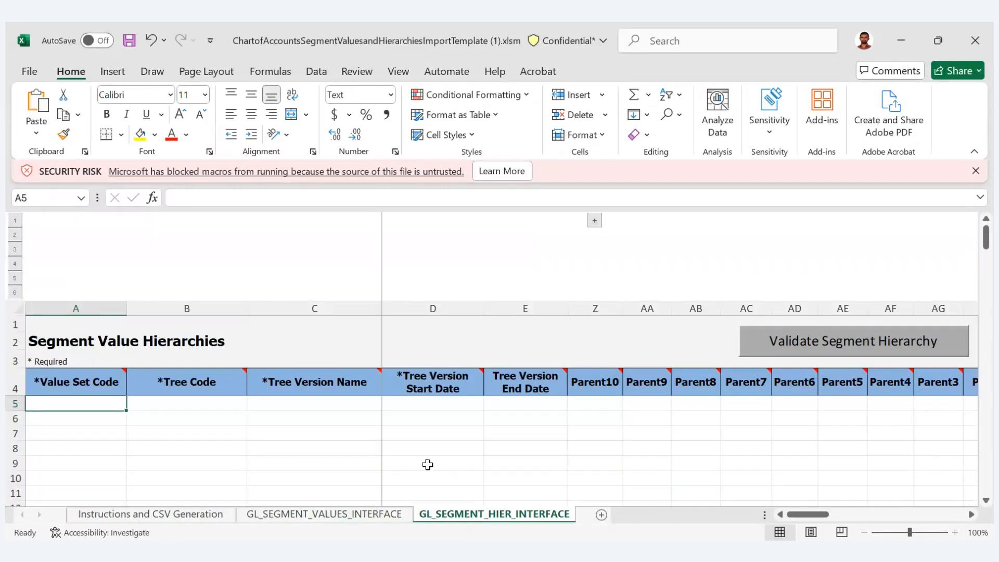
- Return to the GL_SEGMENT_VALUES_INTERFACE sheet, then save and close the template workbook
left_click(309, 515)
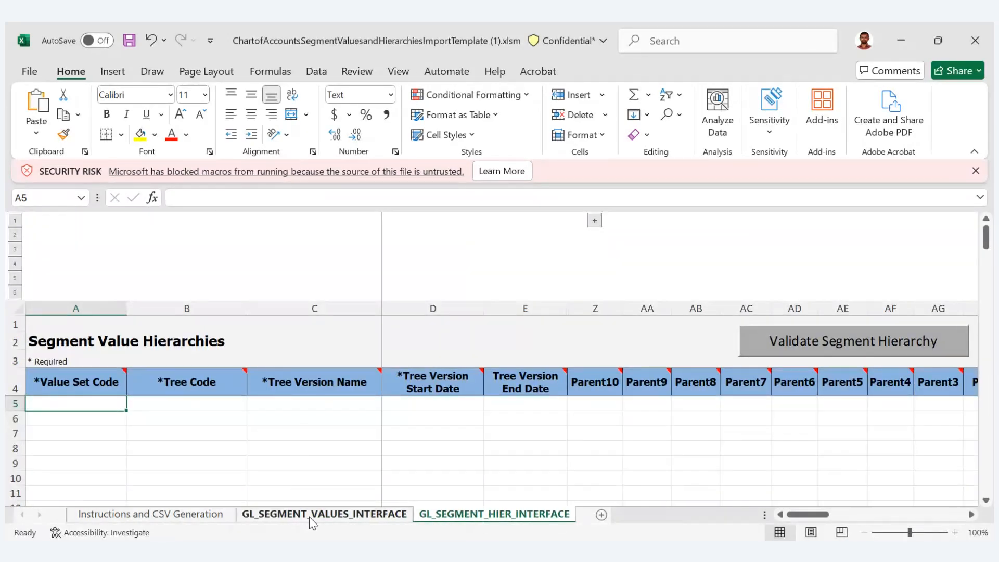
left_click(197, 381)
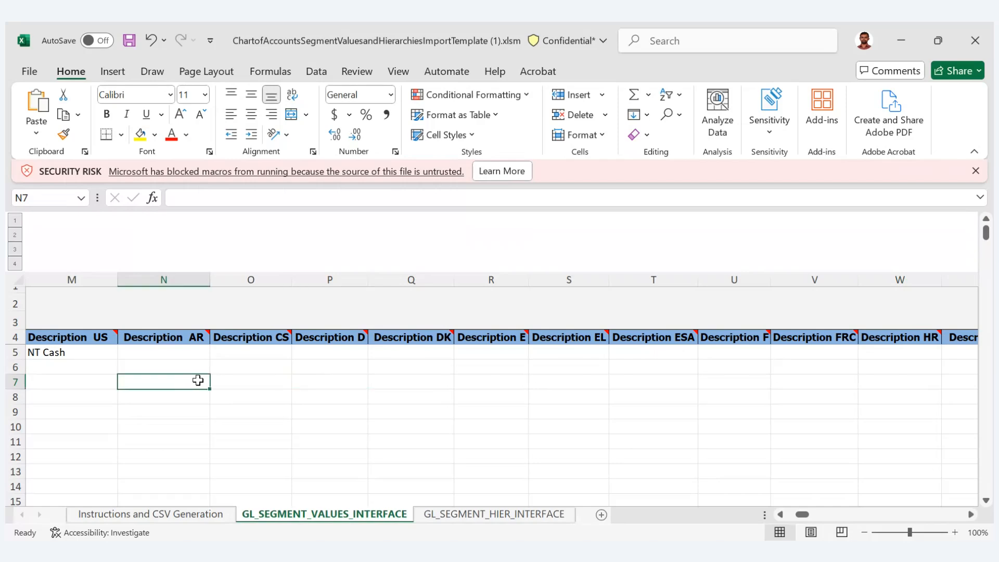
key("ctrl+s")
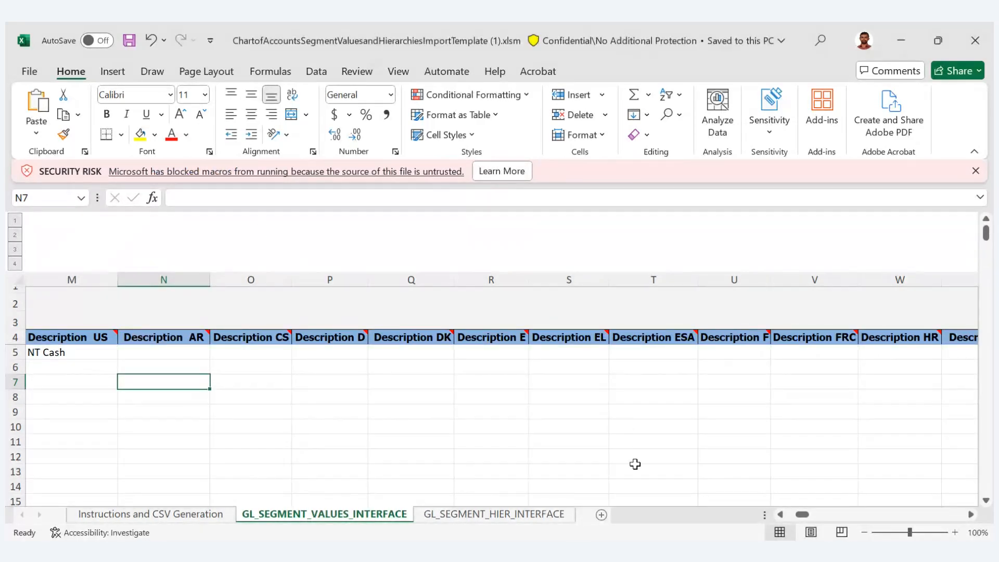
left_click(966, 49)
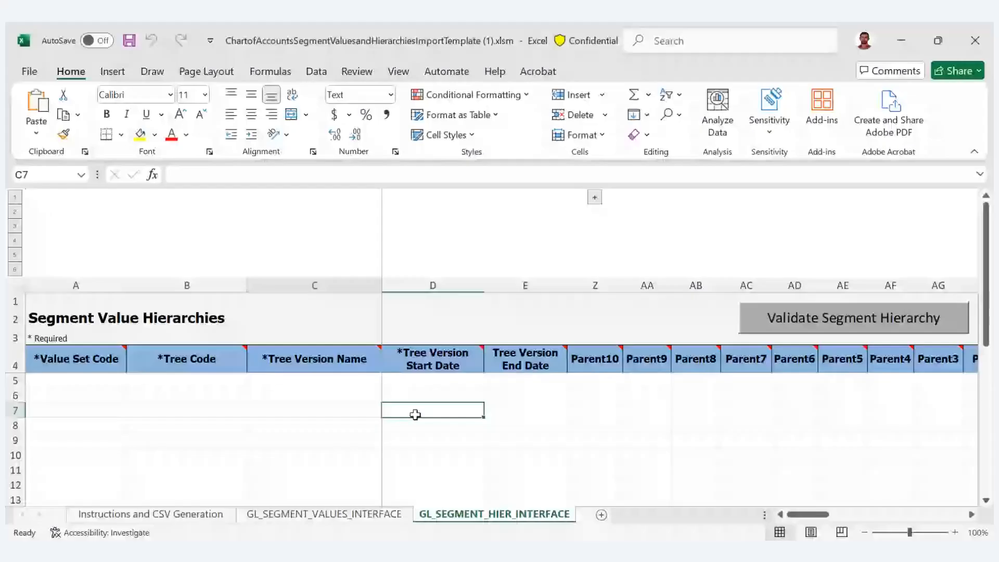
- Review the Account Reliance row on the GL_SEGMENT_VALUES_INTERFACE sheet, from the value set code through the US description
left_click(300, 514)
key("Right")
key("Right")
key("Right")
key("Right")
key("Right")
key("Right")
key("Right")
key("Right")
key("Right")
key("Right")
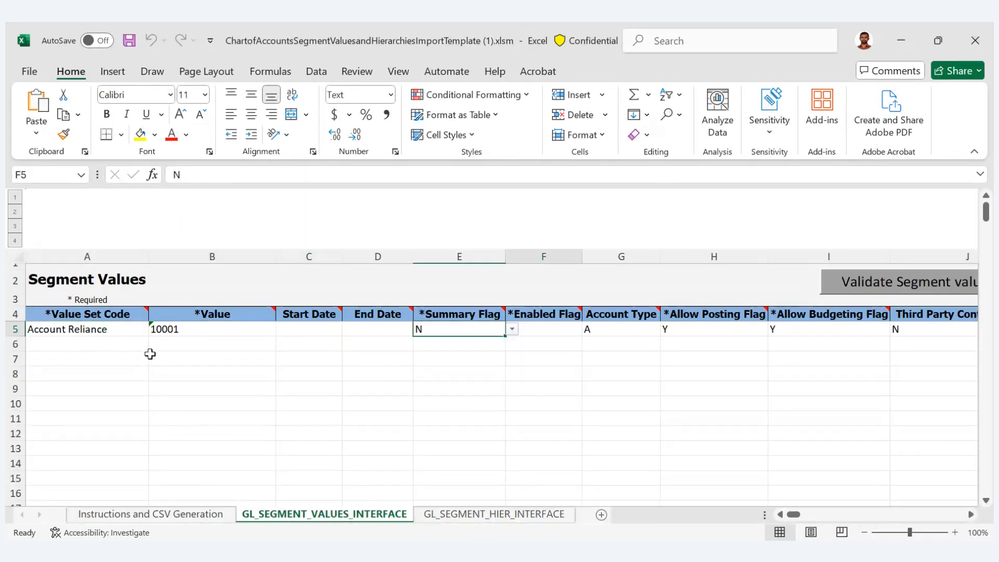
key("Right")
key("Right")
key("Right")
key("Right")
key("Right")
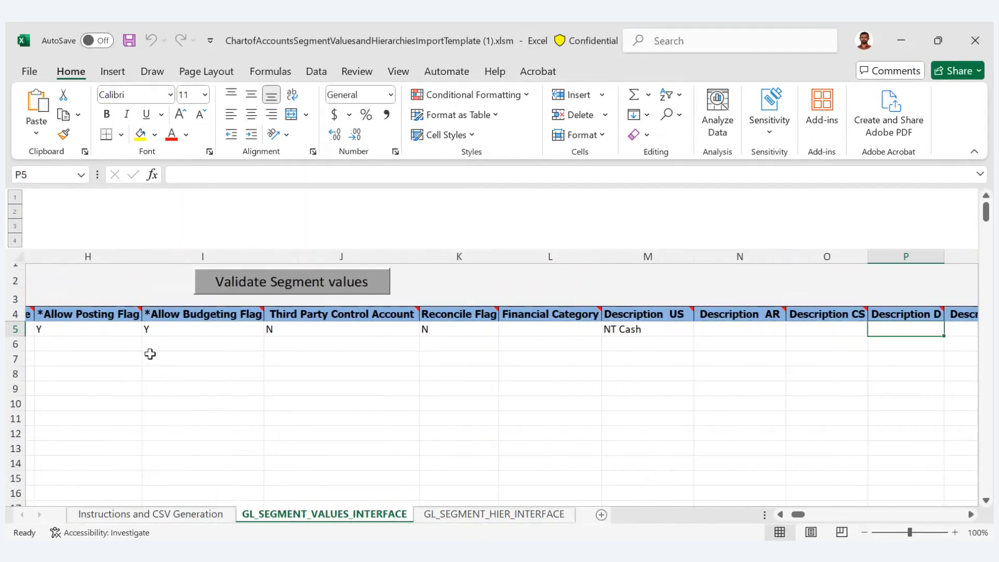
key("Left")
key("Left")
key("Left")
key("Left")
key("Right")
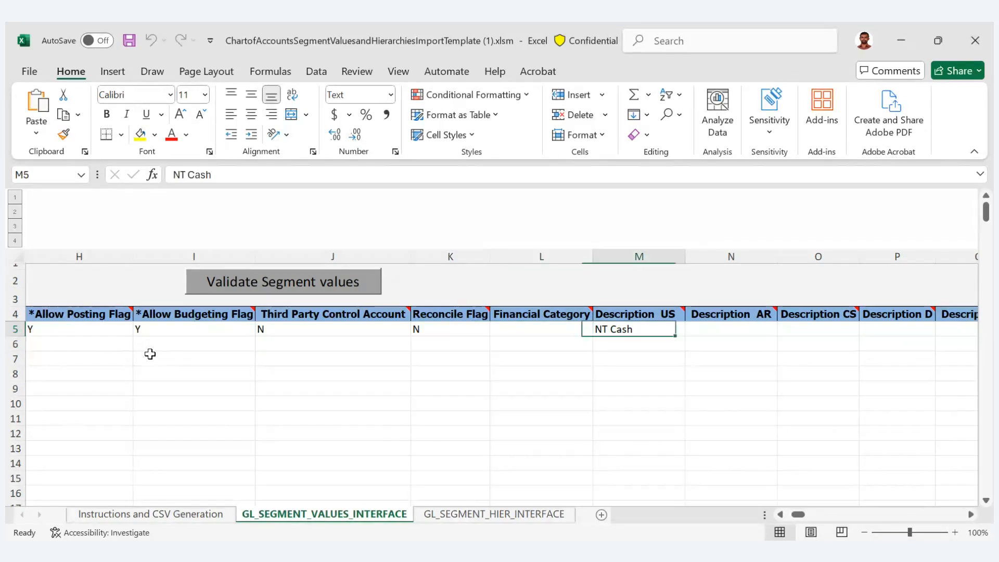
- Run the template's segment value validation for the Account Reliance row on the GL_SEGMENT_VALUES_INTERFACE sheet
key("Left")
key("Left")
key("Left")
key("Left")
key("Left")
key("Left")
key("Left")
key("Left")
key("Left")
key("Left")
key("Left")
key("Left")
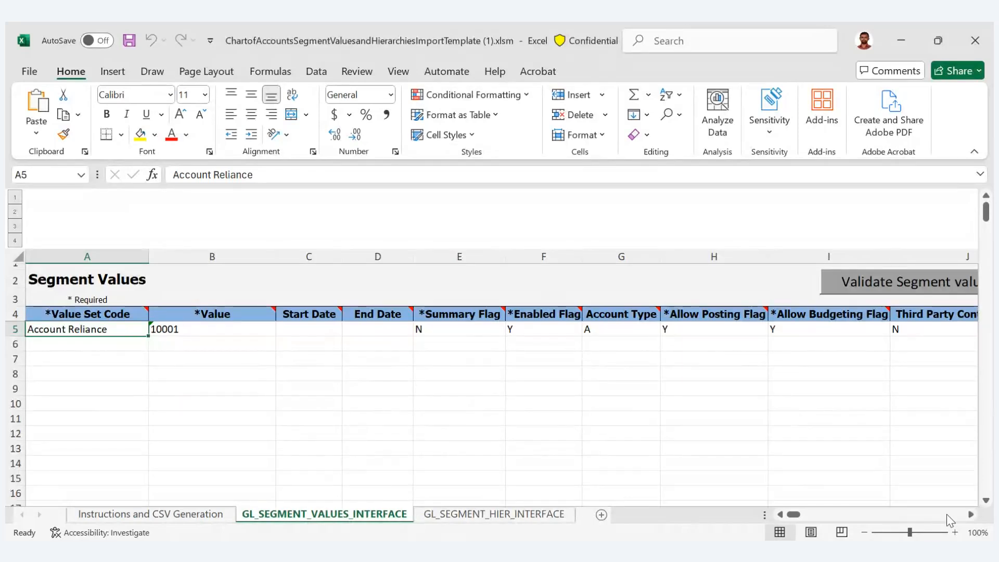
left_click(971, 514)
left_click(971, 515)
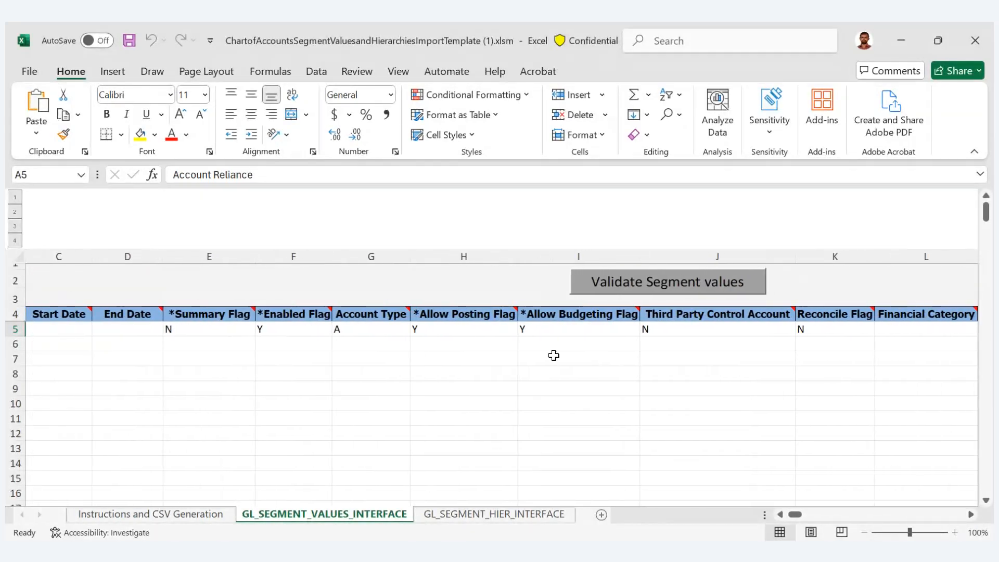
left_click(616, 284)
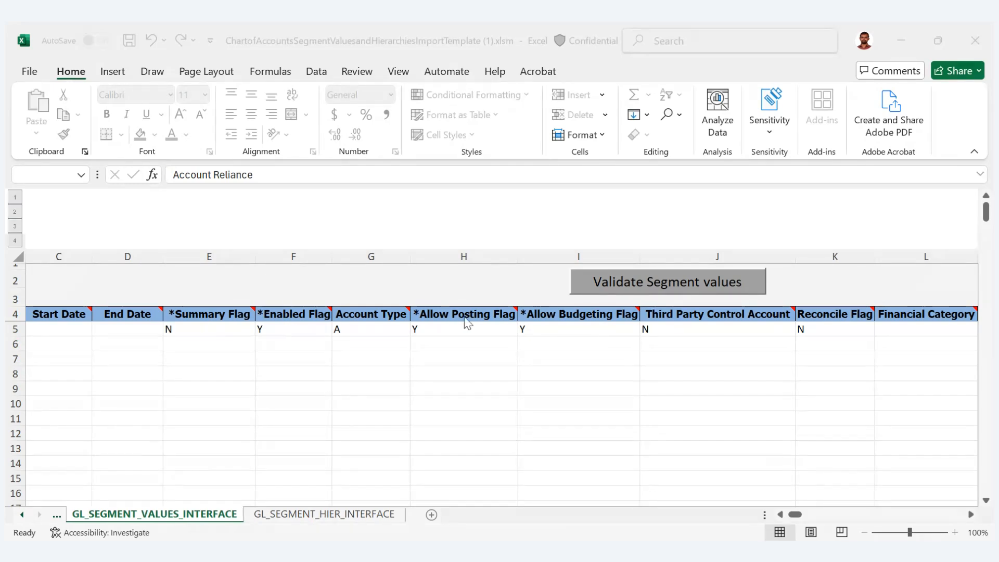
left_click(558, 338)
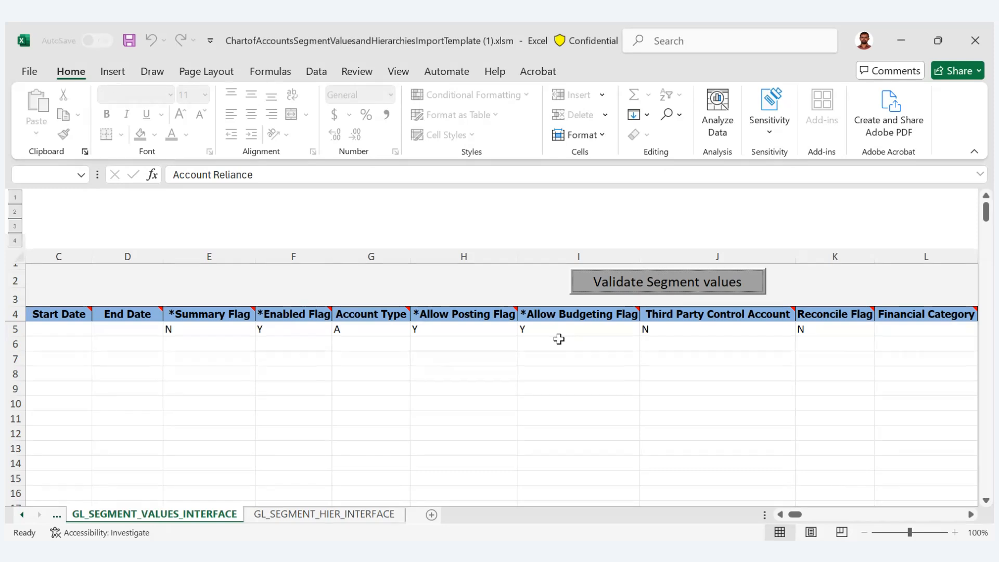
- Generate the CSV file for the import from the Instructions and CSV Generation sheet
left_click(558, 339)
key("Left")
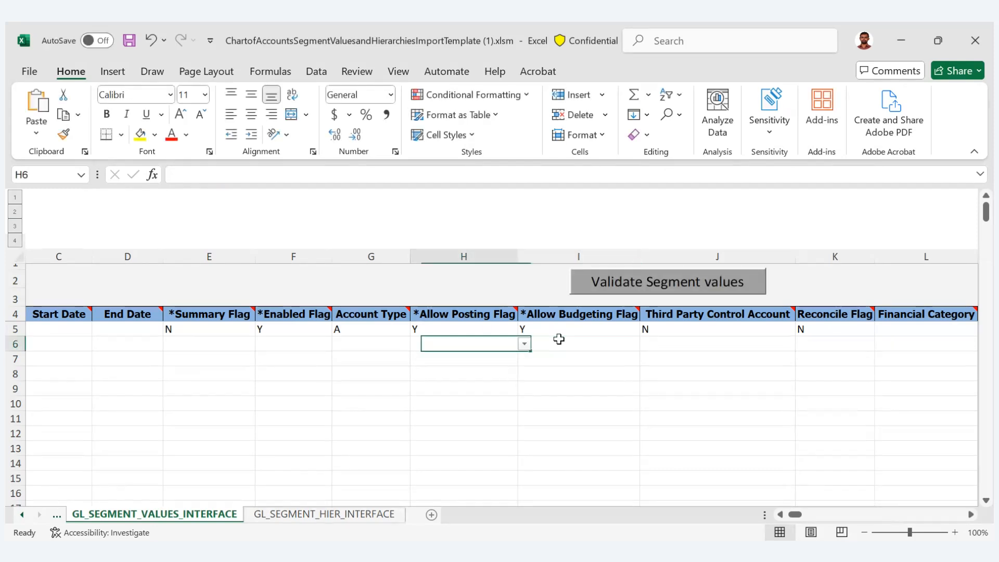
key("Home")
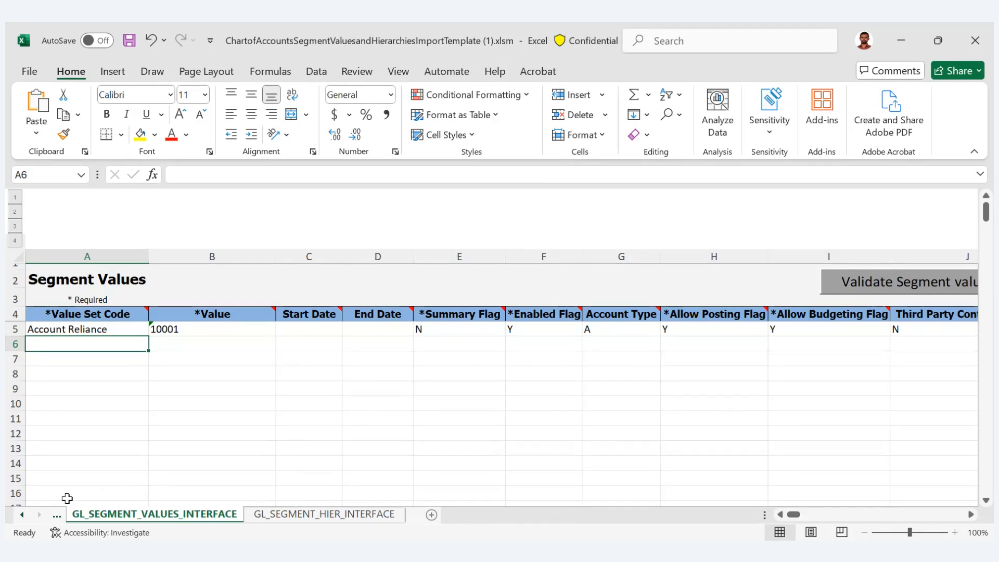
left_click(56, 514)
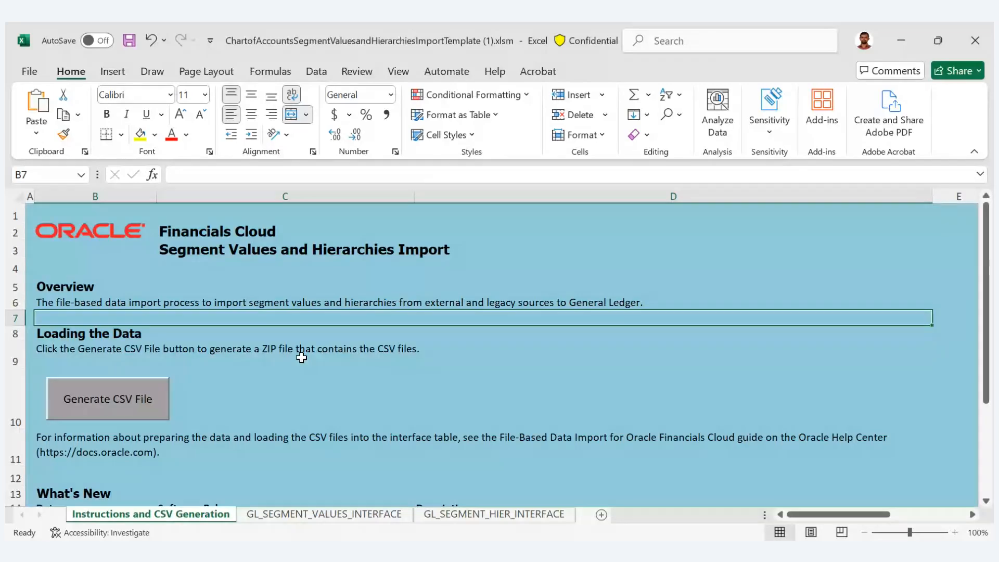
left_click(129, 402)
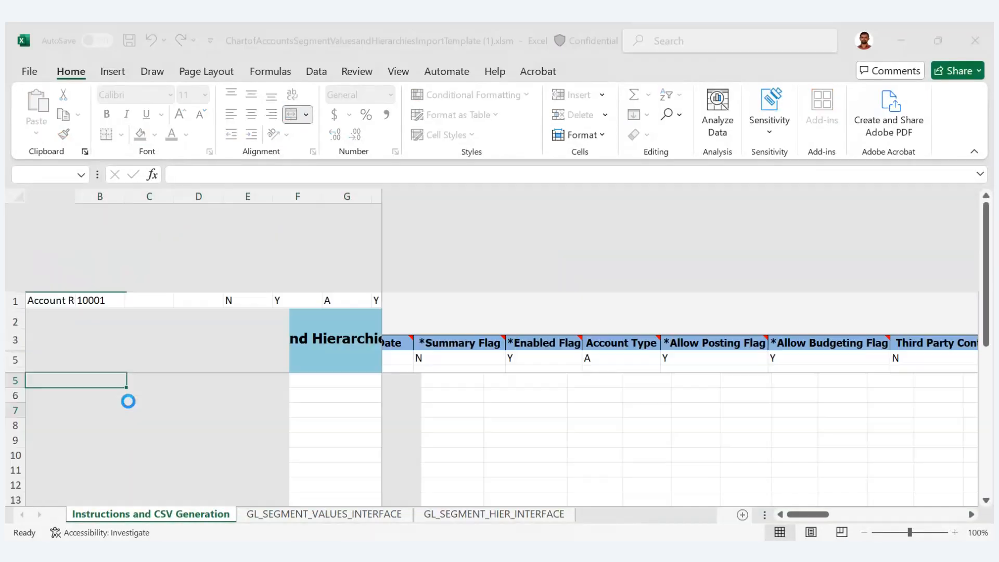
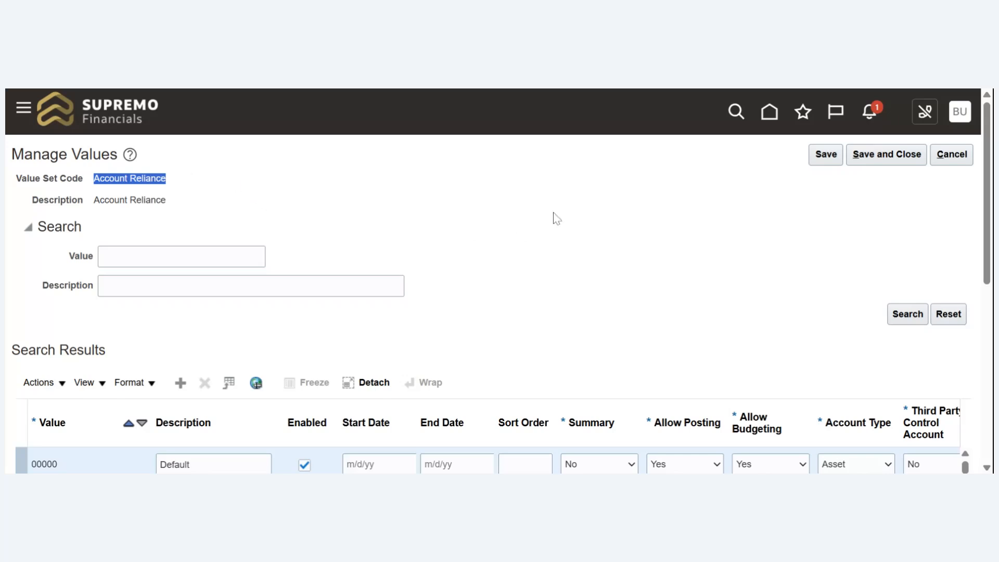
- Leave the Account Reliance values without saving, go to Scheduled Processes, and start scheduling a new process
left_click(953, 154)
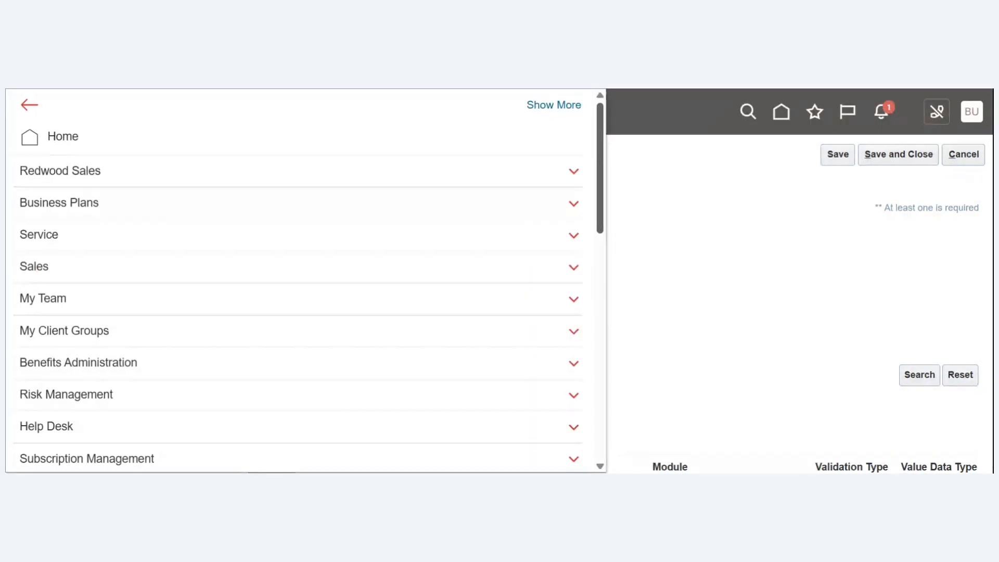
left_click_drag(600, 150, 593, 387)
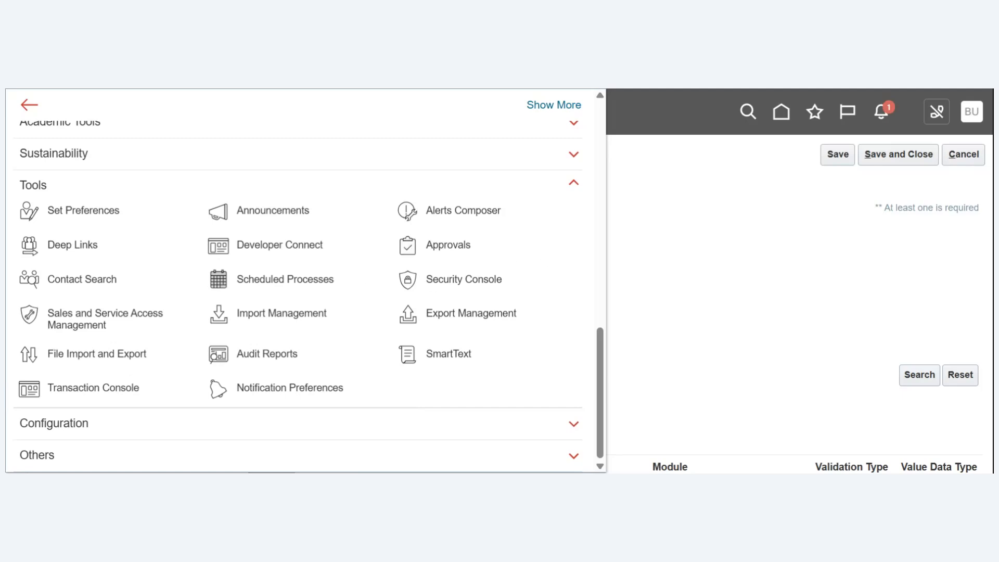
left_click(260, 280)
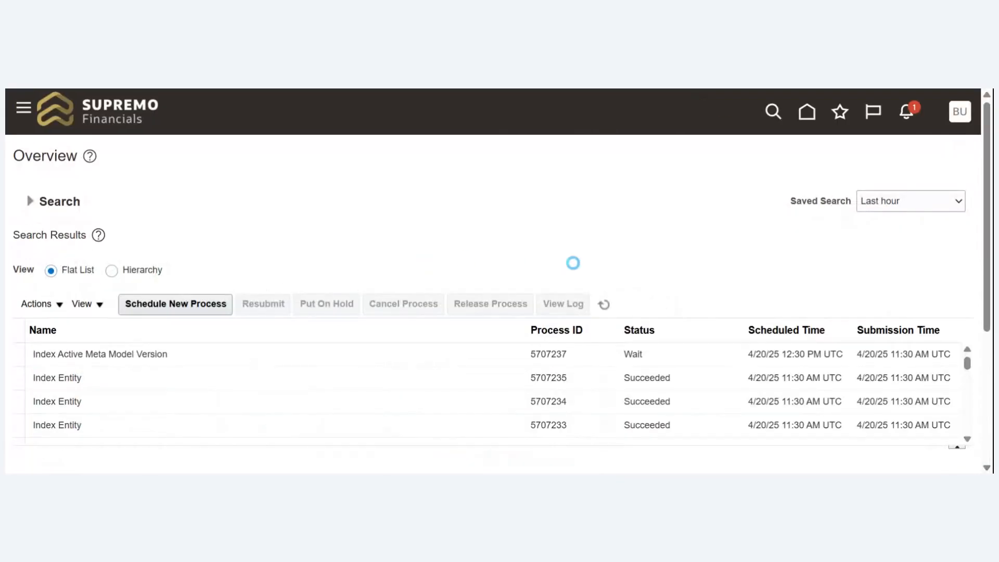
left_click(182, 308)
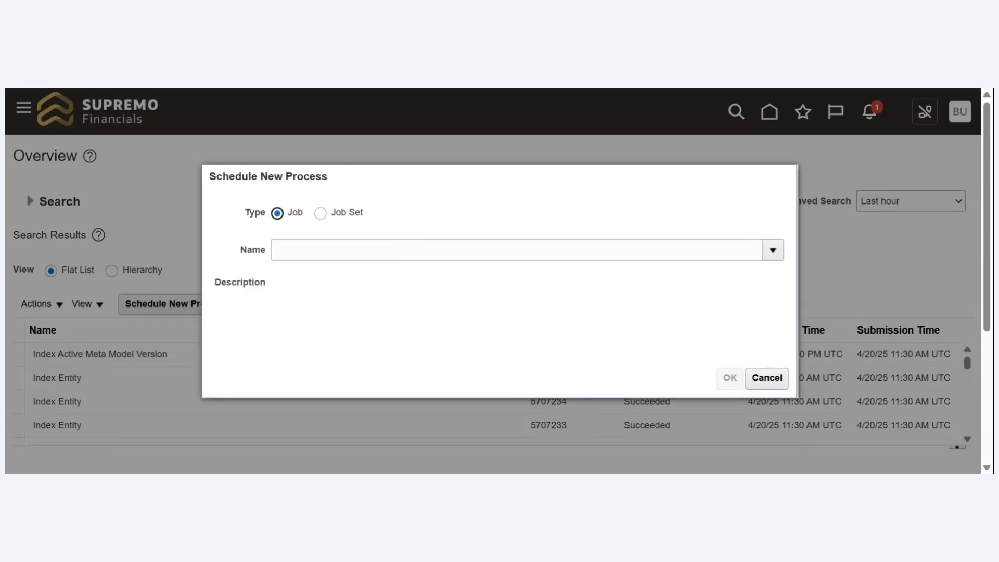
- Search the job names for "Import" and look through the list of matching processes, then cancel the lookup
left_click(333, 251)
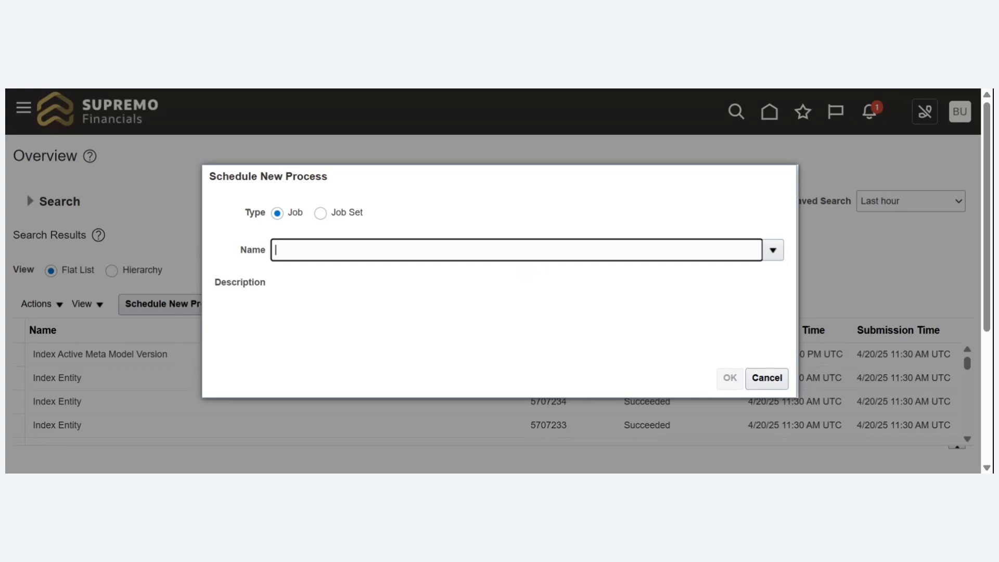
type("Import")
key("Tab")
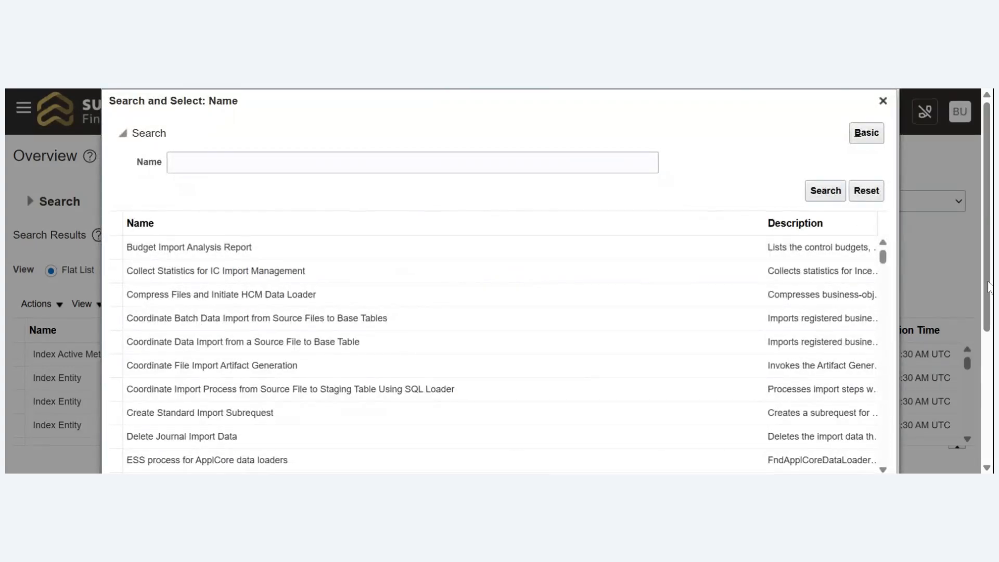
scroll(989, 286, "down", 2)
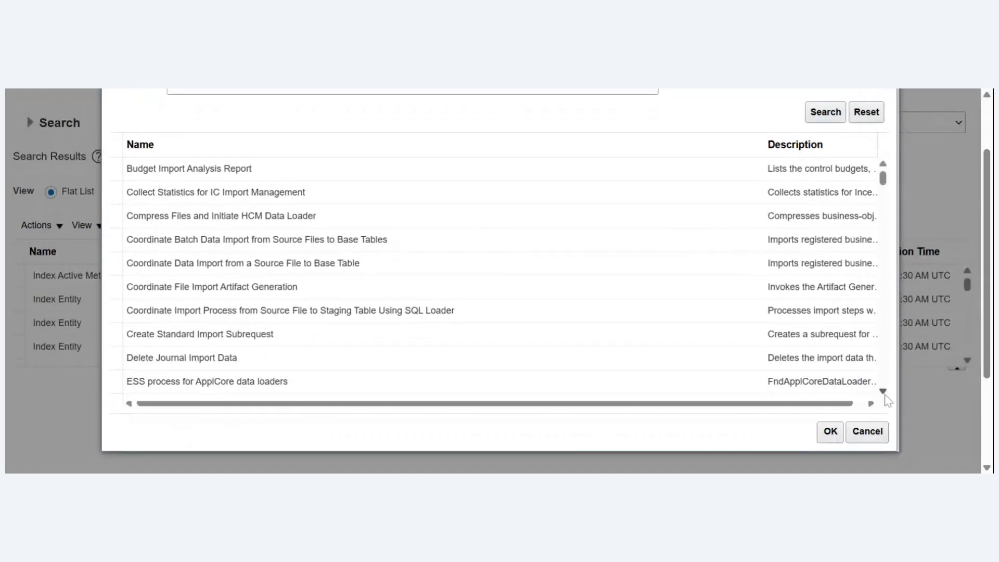
scroll(888, 395, "down", 5)
scroll(887, 398, "down", 5)
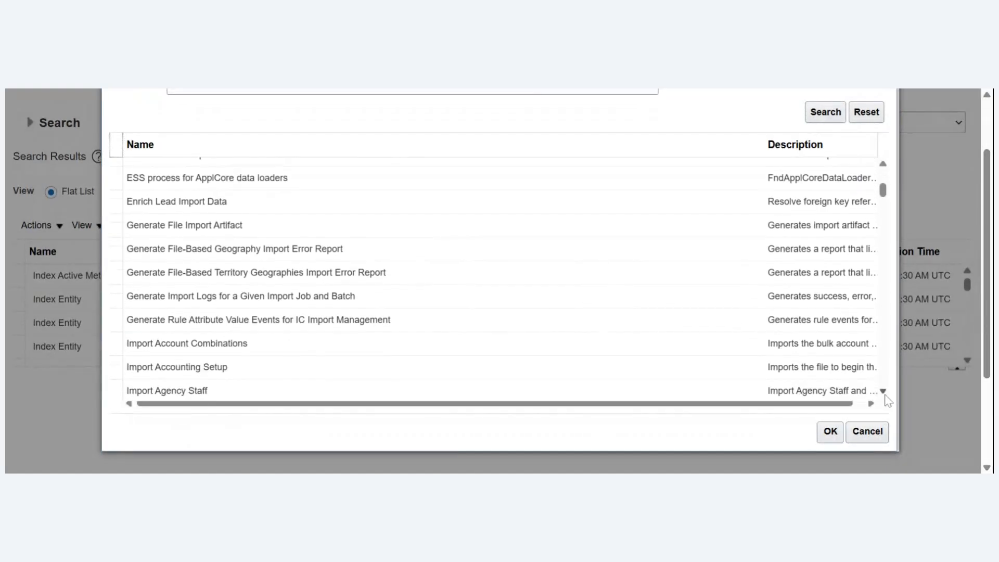
scroll(888, 401, "down", 5)
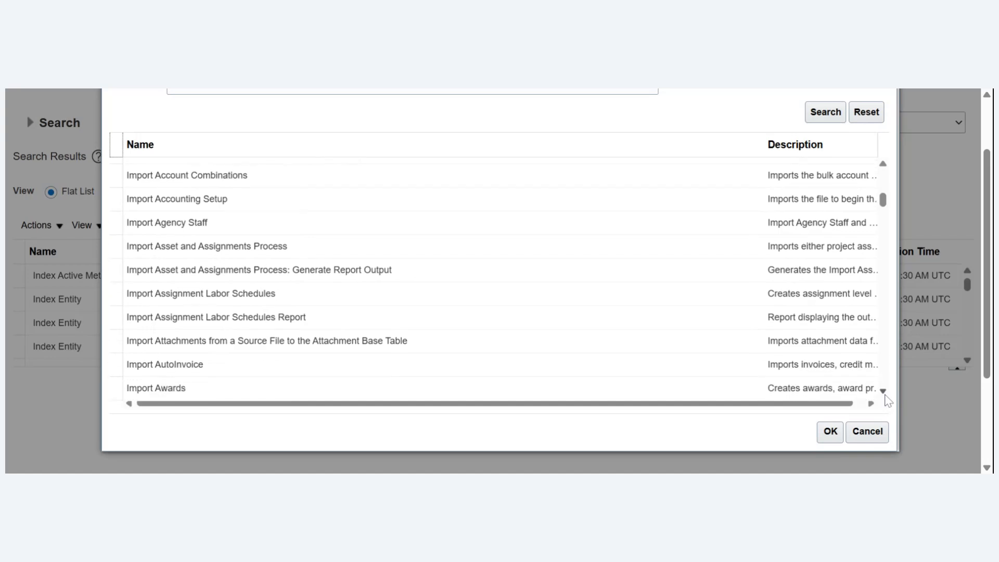
scroll(888, 400, "down", 5)
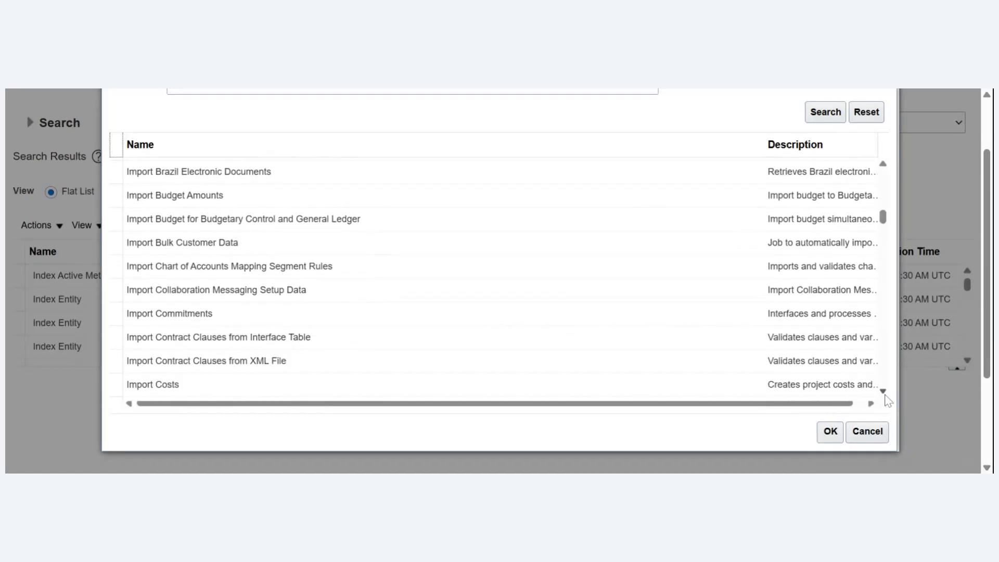
scroll(887, 398, "down", 2)
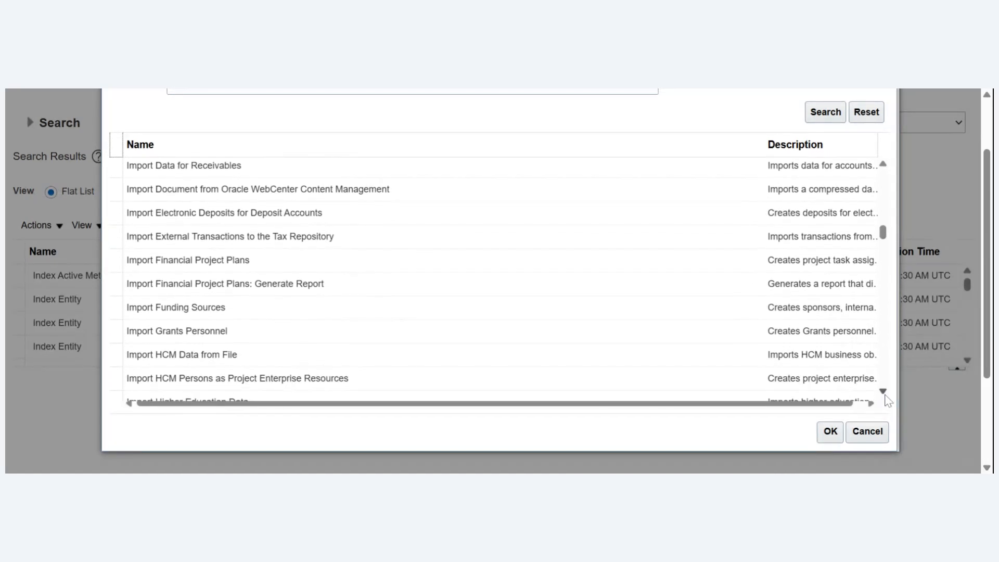
scroll(888, 400, "down", 4)
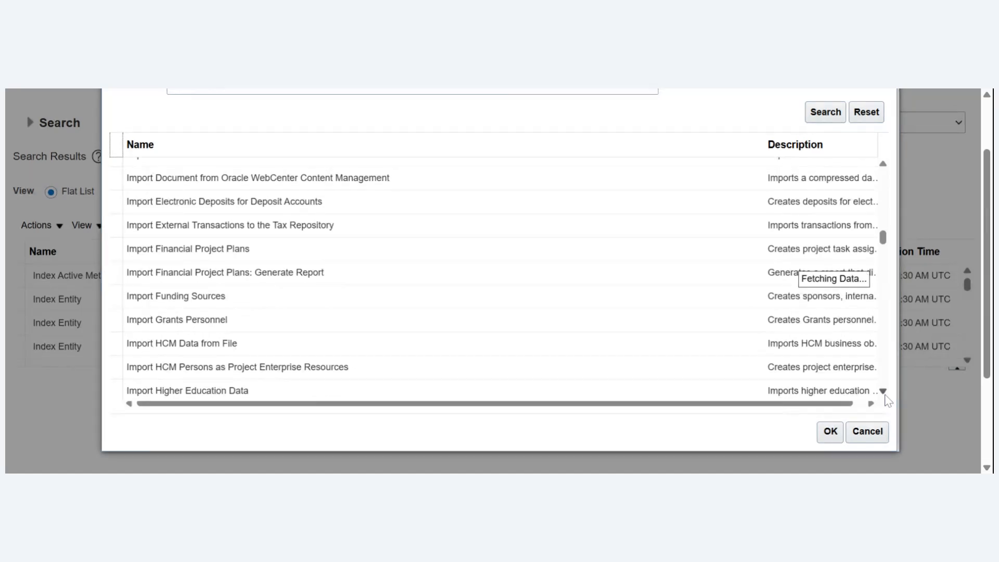
scroll(888, 401, "down", 5)
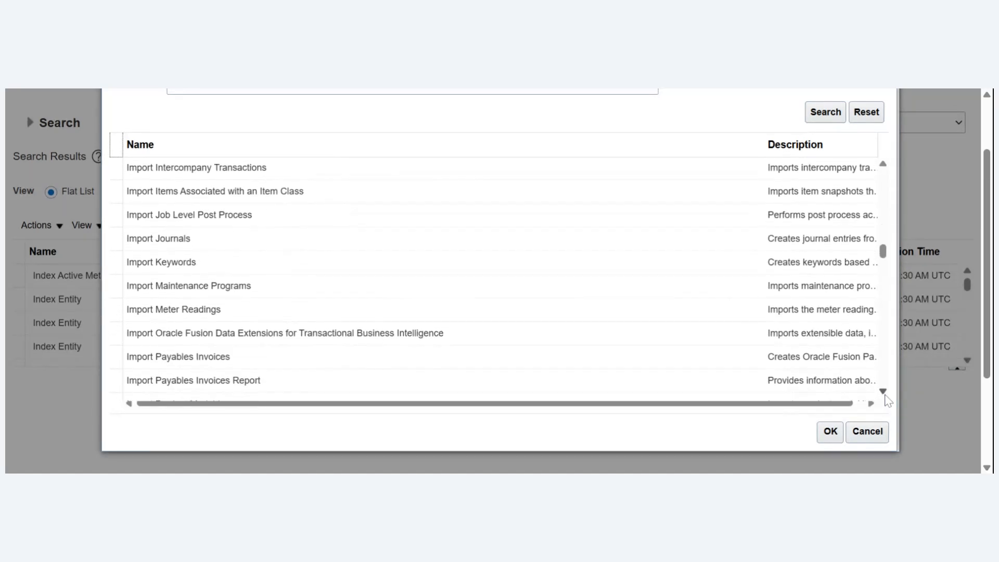
scroll(888, 400, "down", 2)
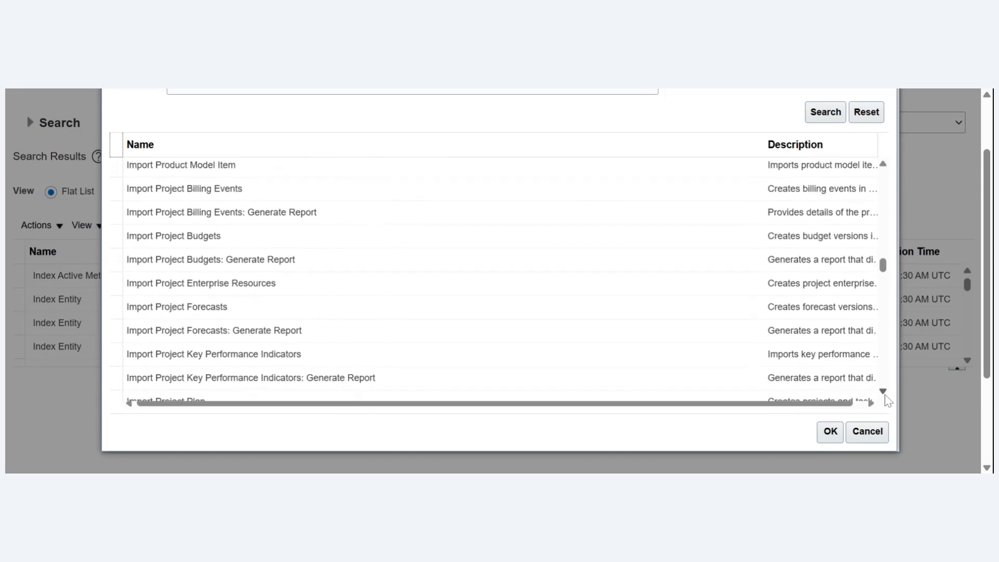
scroll(888, 400, "down", 4)
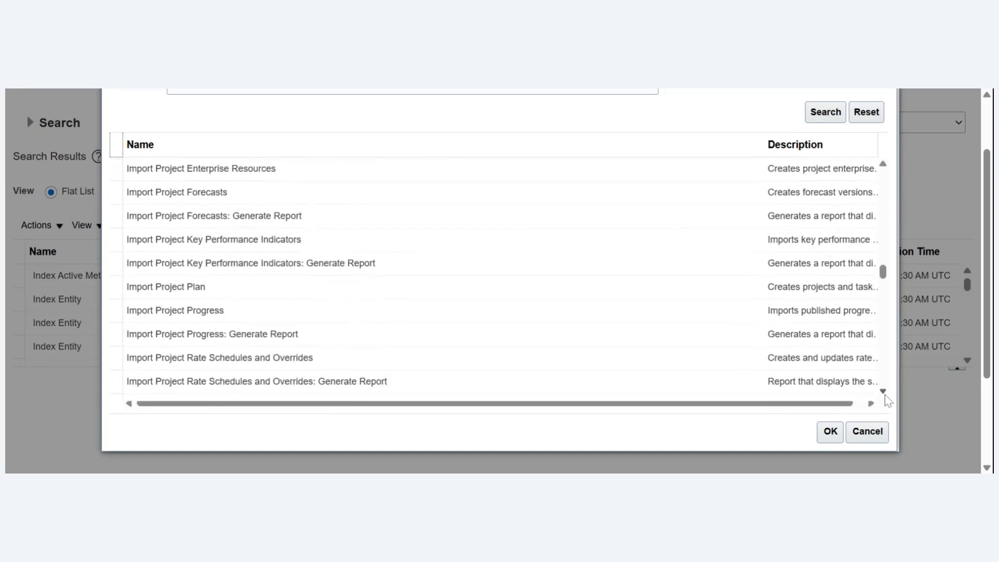
scroll(888, 400, "down", 4)
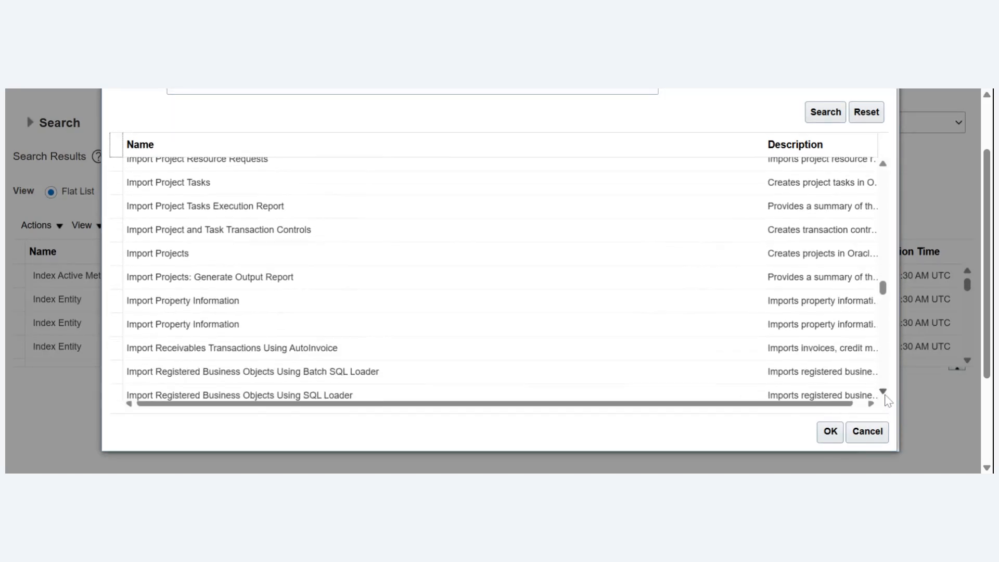
scroll(888, 400, "down", 1)
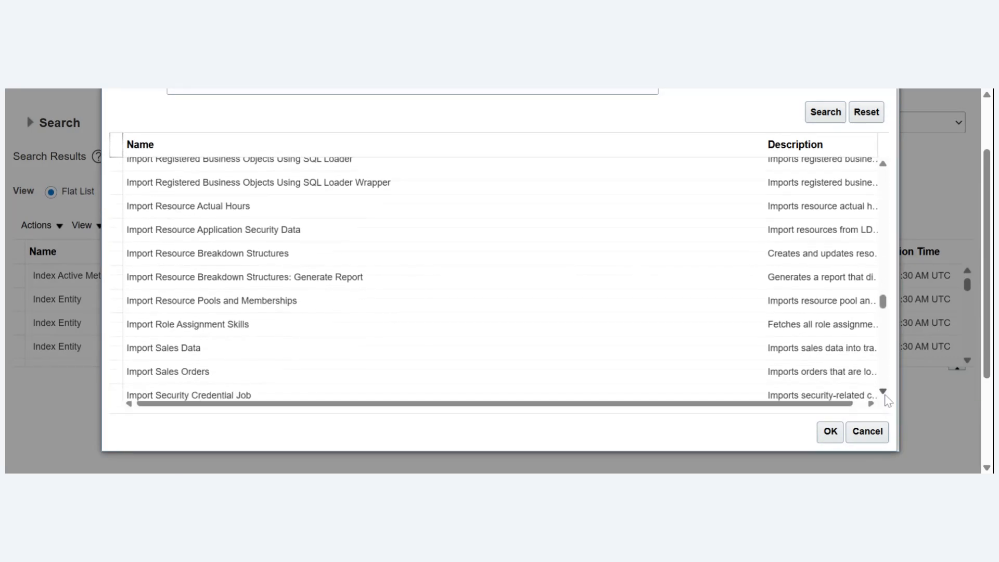
scroll(888, 400, "down", 5)
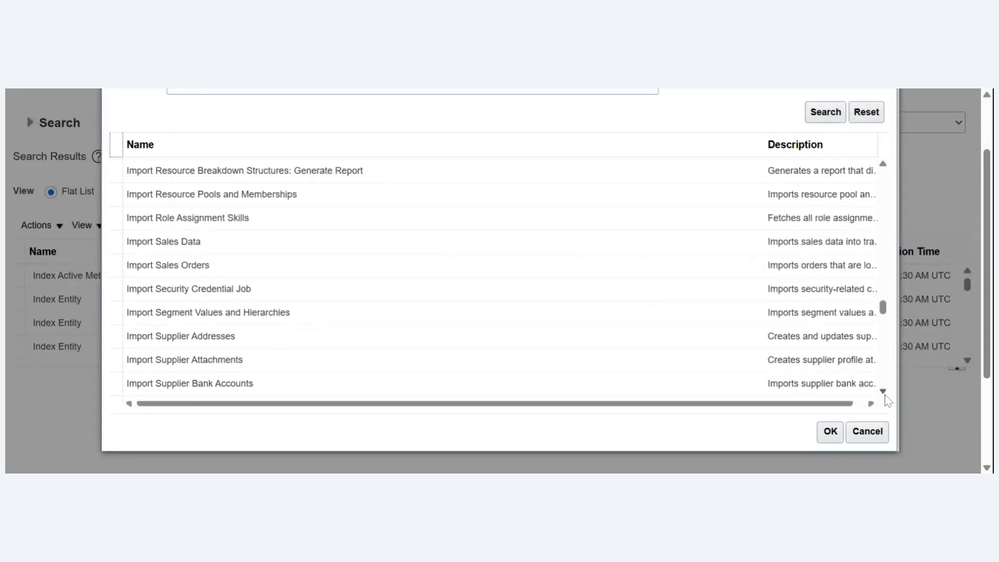
scroll(888, 400, "down", 5)
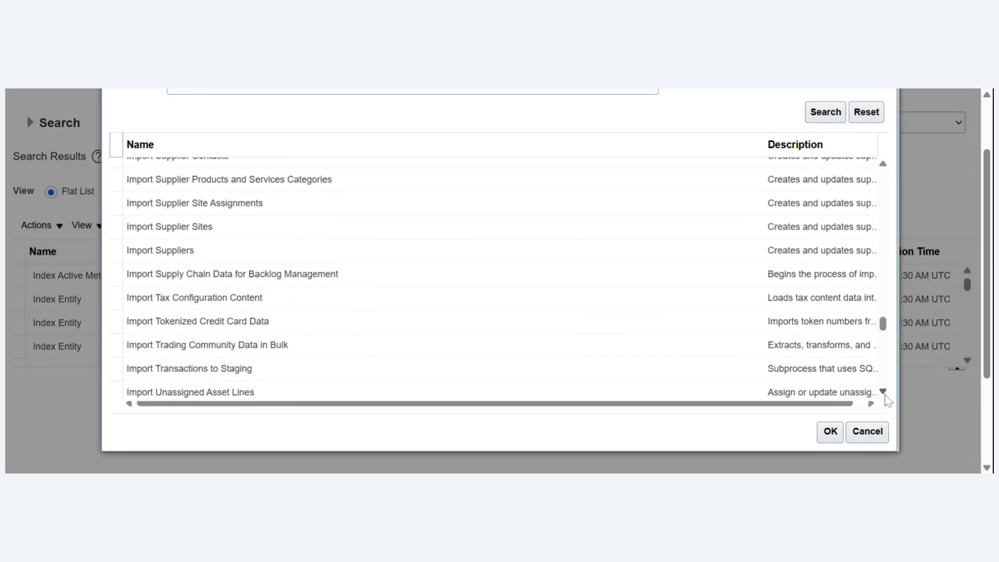
scroll(888, 400, "down", 1)
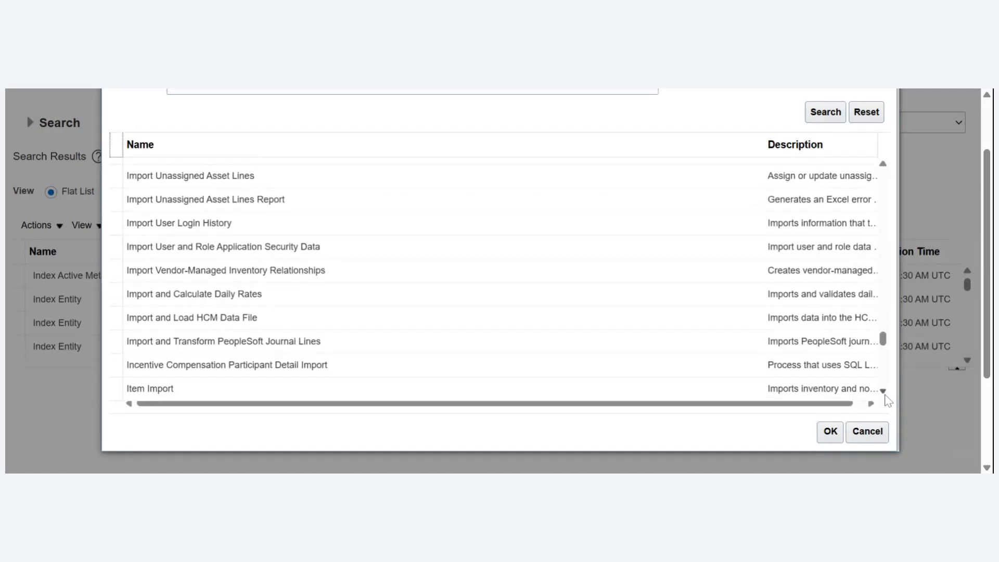
scroll(888, 401, "down", 4)
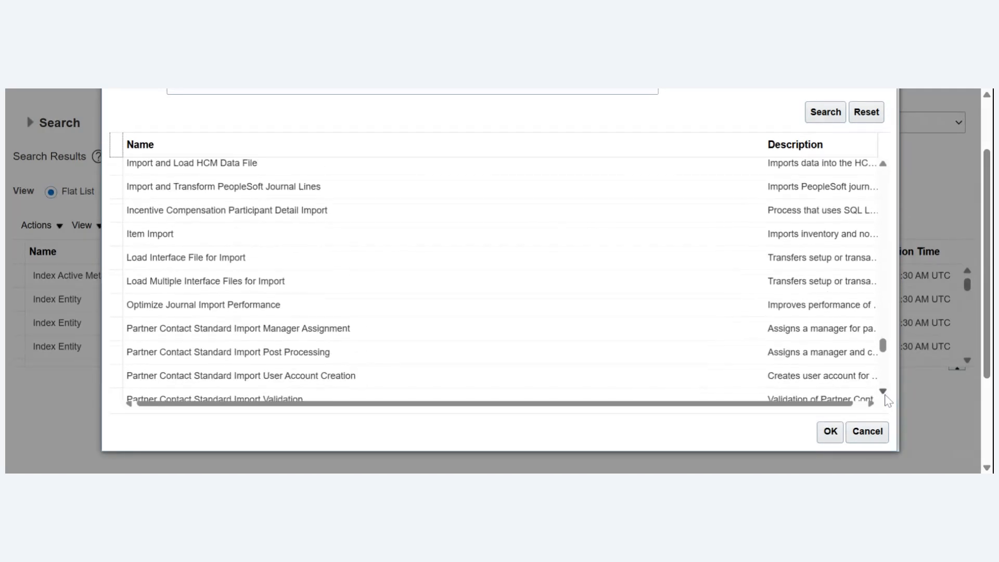
scroll(888, 400, "down", 8)
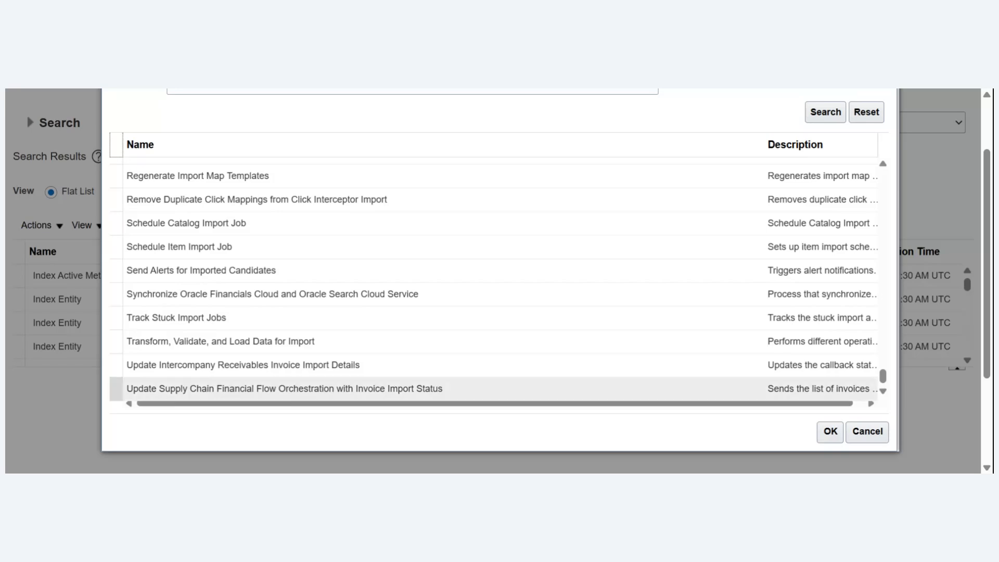
left_click(868, 431)
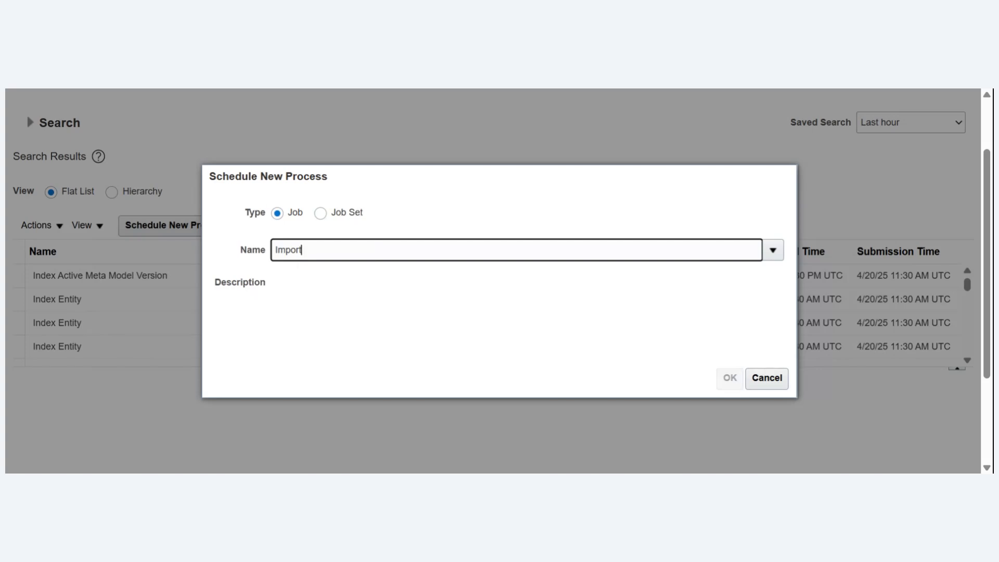
- Choose the Load Interface File for Import job for the new process and proceed to its process details
key("ctrl+a")
type("LoAD")
key("BackSpace")
key("BackSpace")
key("BackSpace")
key("BackSpace")
type("Load interf")
key("Tab")
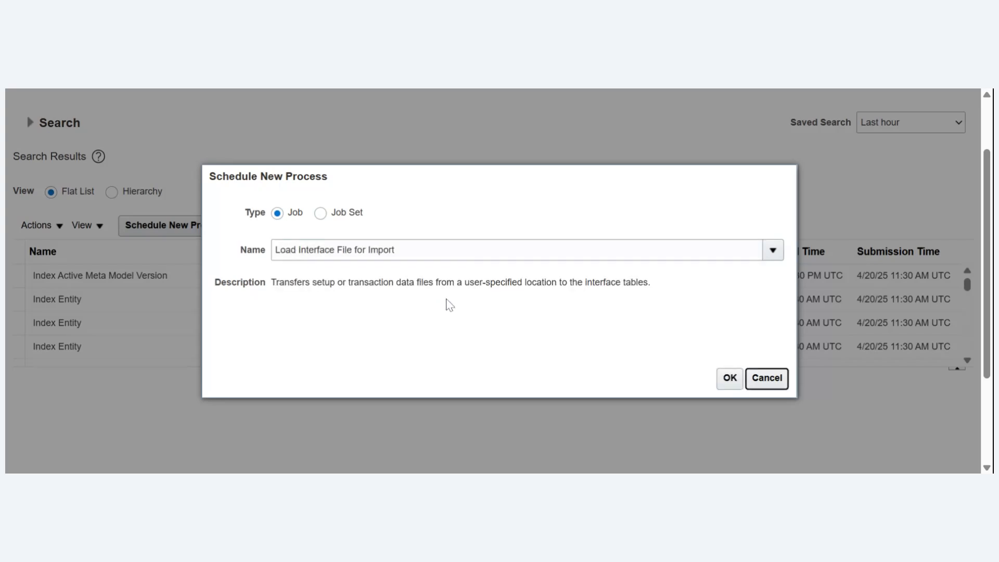
left_click(729, 378)
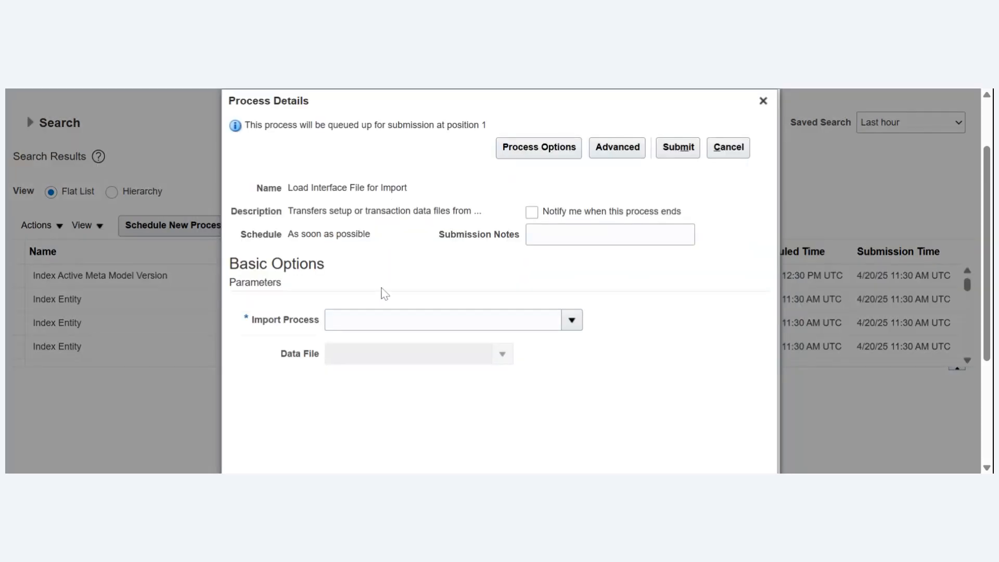
- Close the process details and reopen them by scheduling the Load Interface File for Import job again
left_click(762, 102)
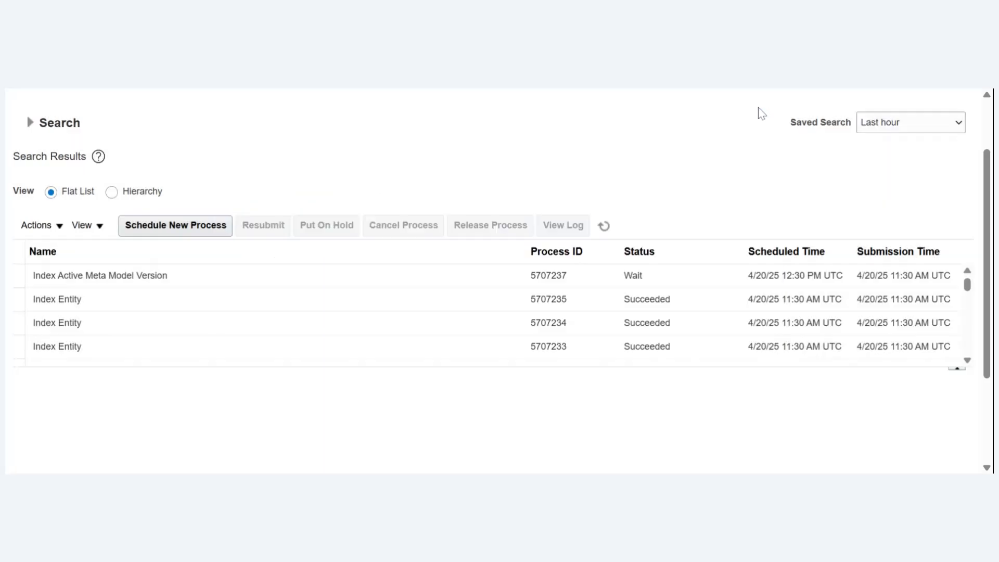
left_click(184, 230)
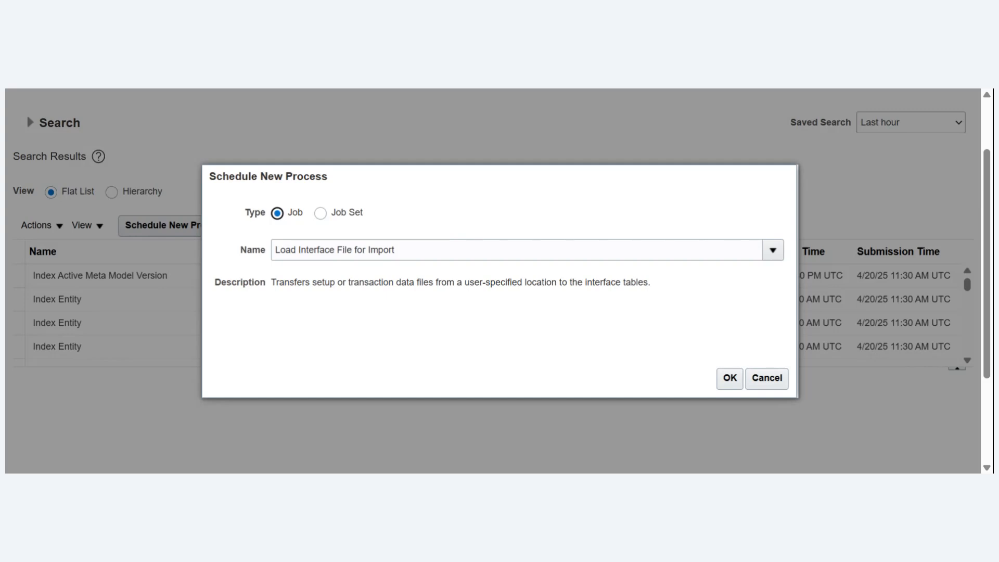
left_click(729, 380)
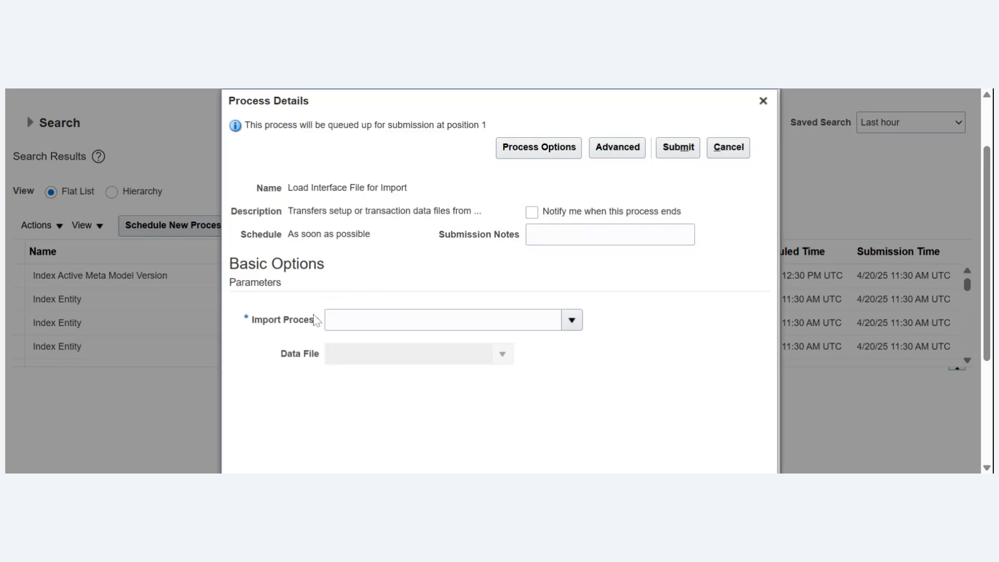
- Set the Import Process parameter to Import Segment Values and Hierarchies, searching for it with "Import Seg"
left_click(573, 323)
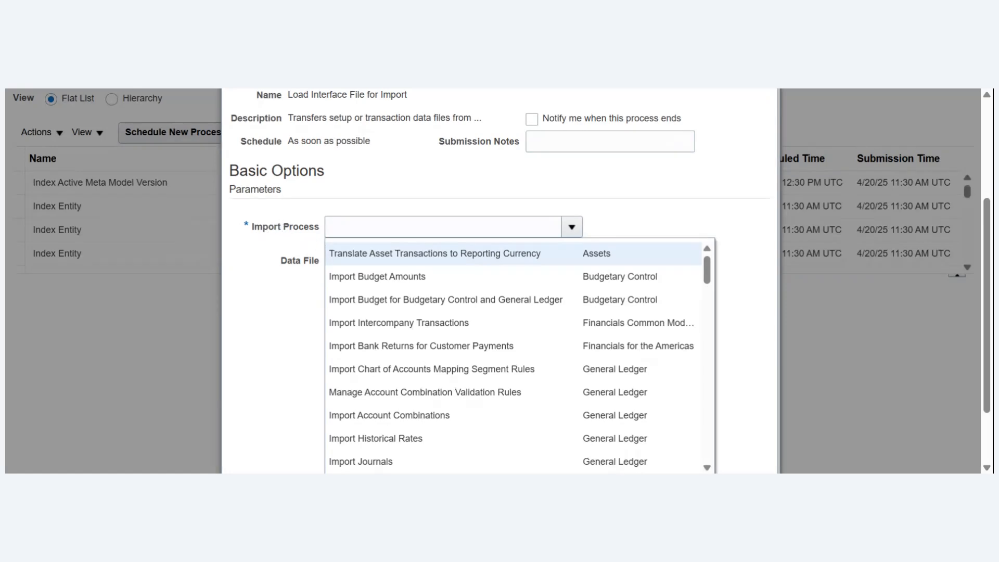
scroll(316, 405, "down", 1)
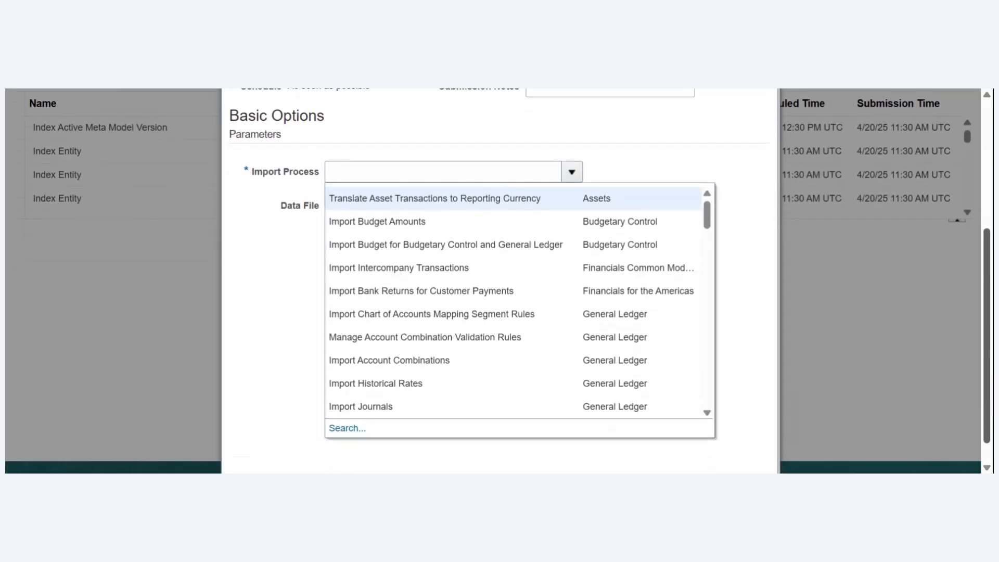
left_click(343, 426)
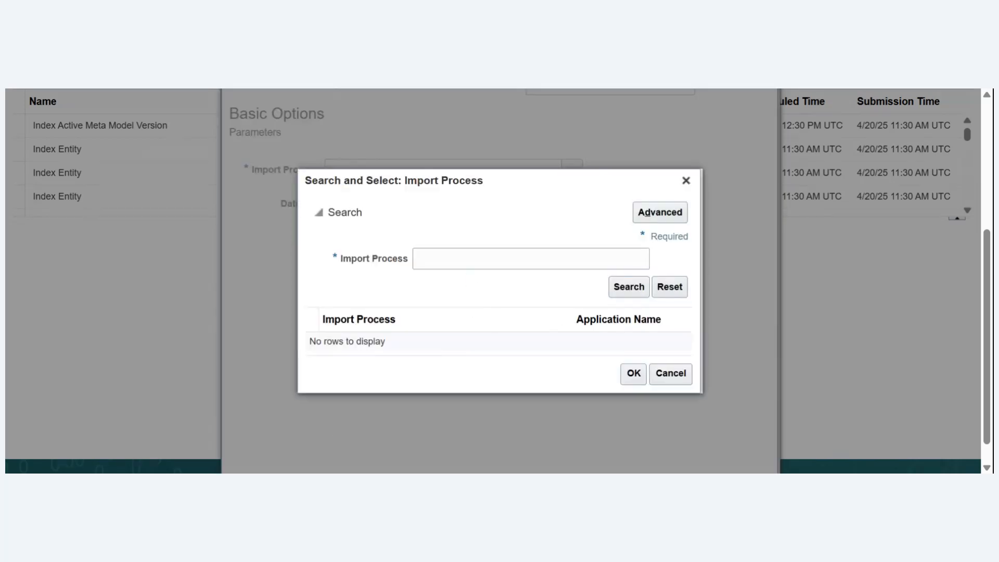
left_click(531, 259)
type("Im")
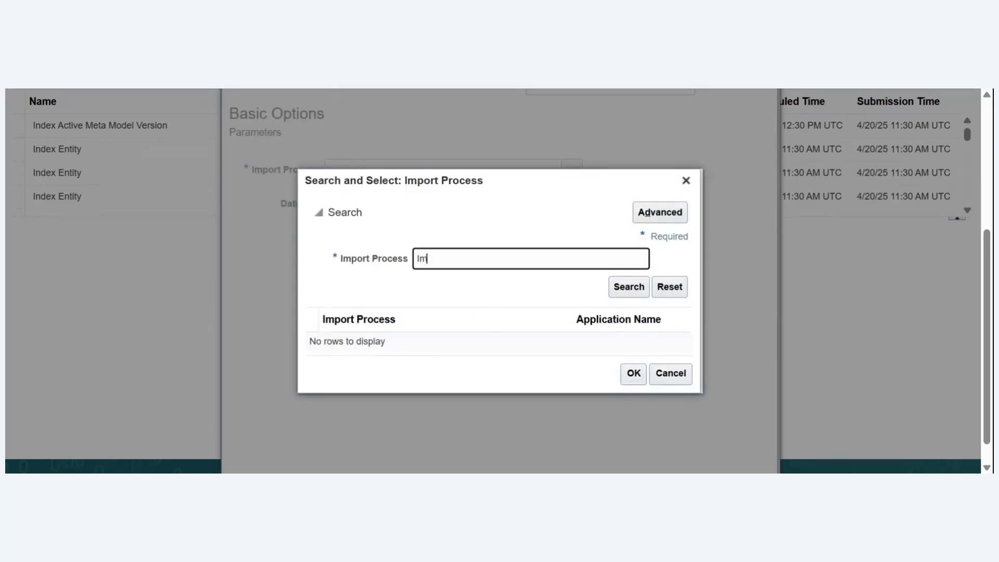
type("port Seg")
key("Return")
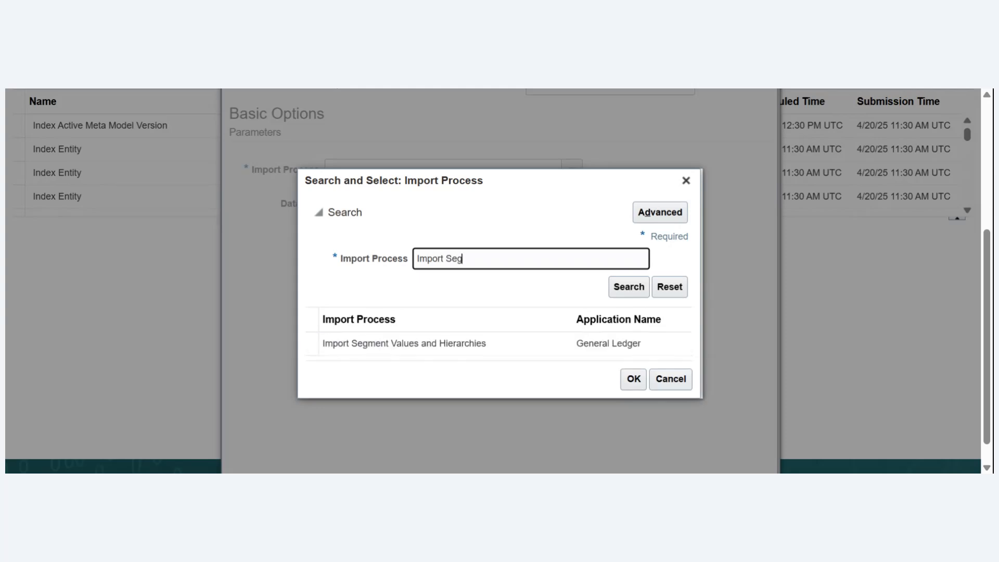
left_click(542, 341)
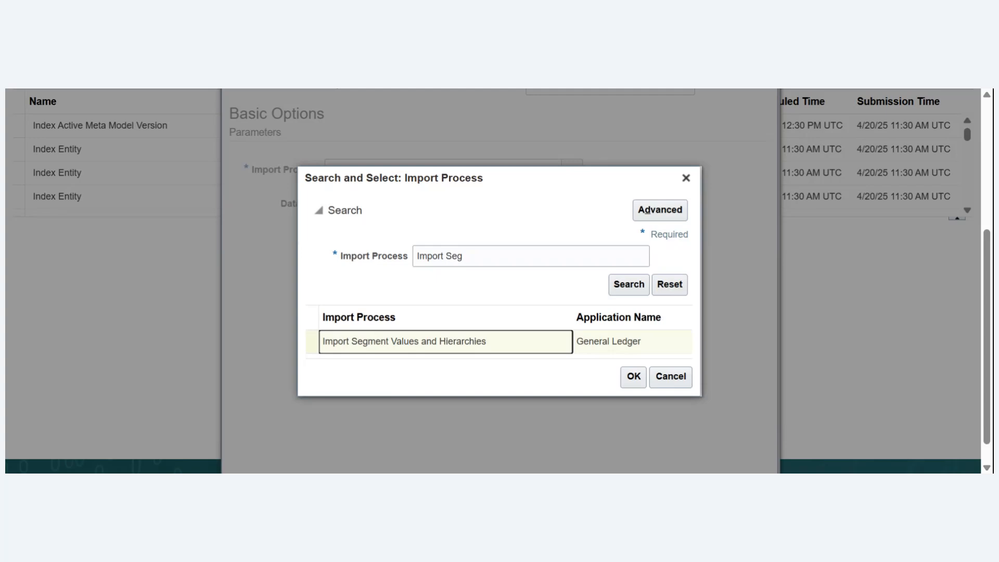
left_click(632, 378)
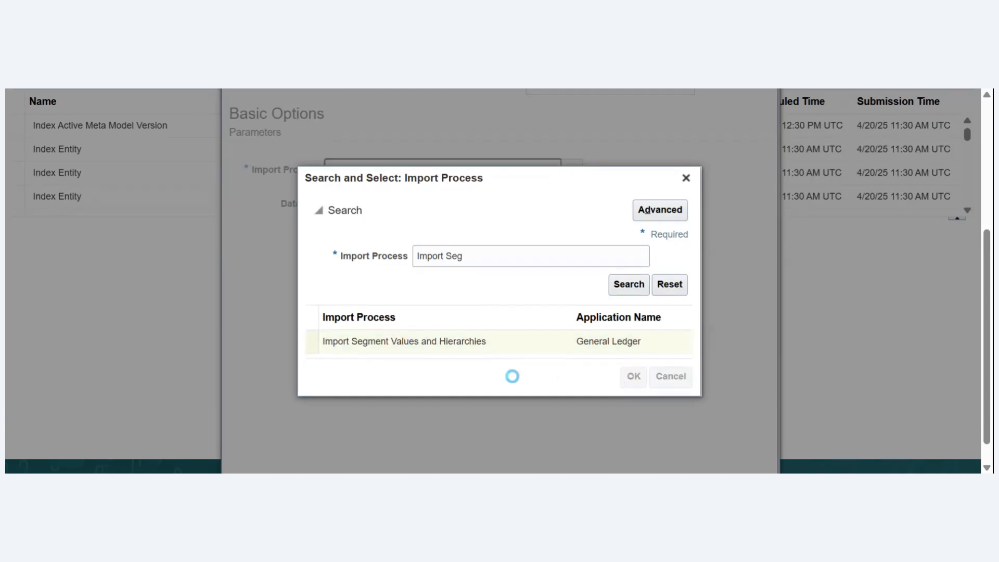
- Upload the ChartofAccountsSegmentValuesandHierarchies .xlsm template, the copy ending in "(1)", as the new Data File for the import
left_click(502, 208)
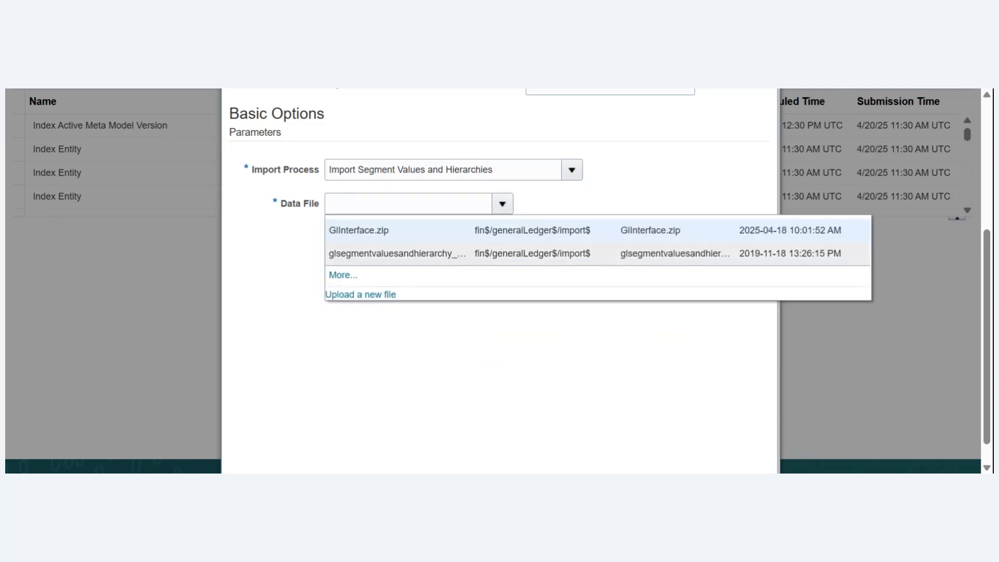
left_click(361, 295)
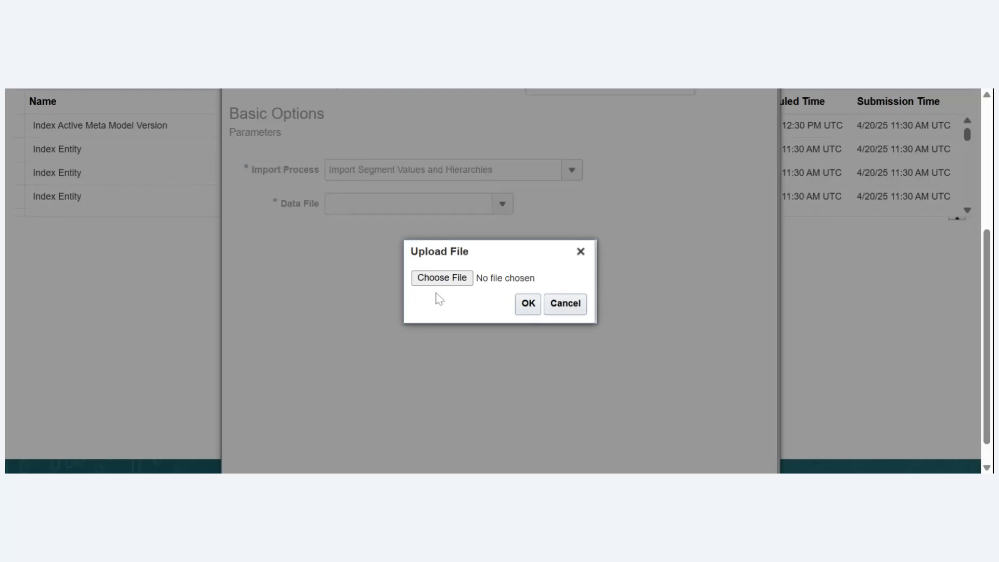
left_click(472, 279)
double_click(469, 303)
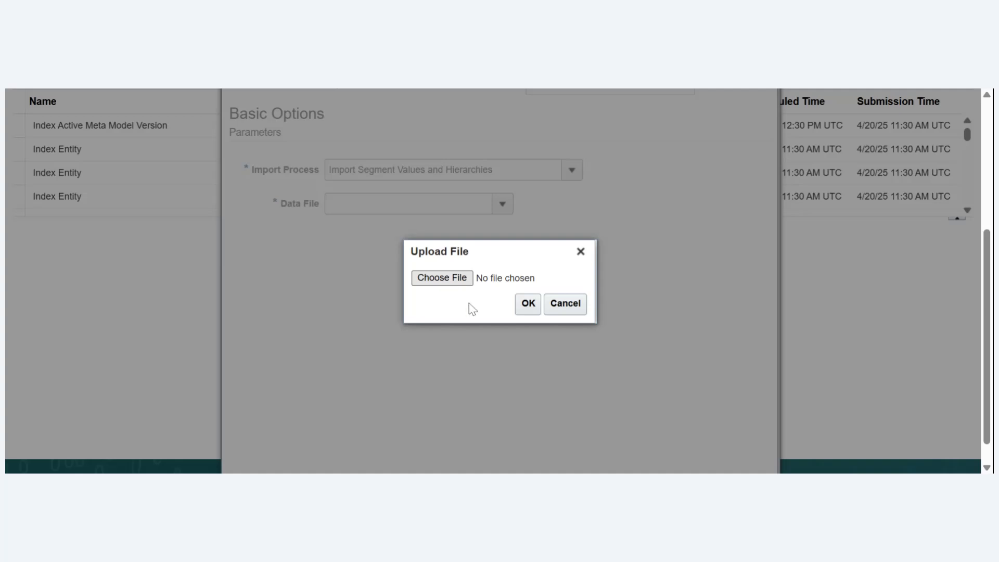
left_click(529, 307)
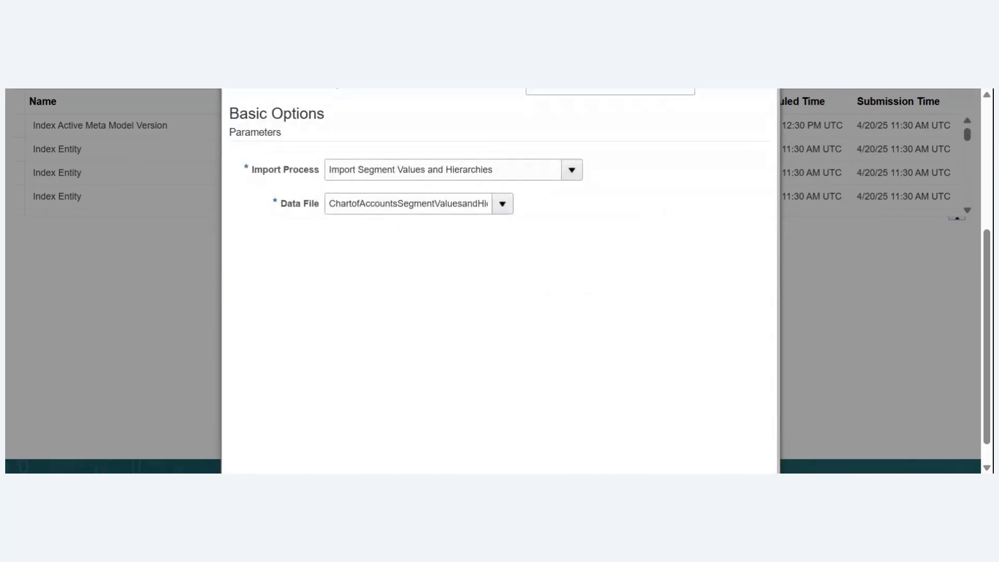
- Review the process name and Import Process parameter, then submit the Load Interface File for Import process with the .xlsm data file
scroll(987, 289, "up", 3)
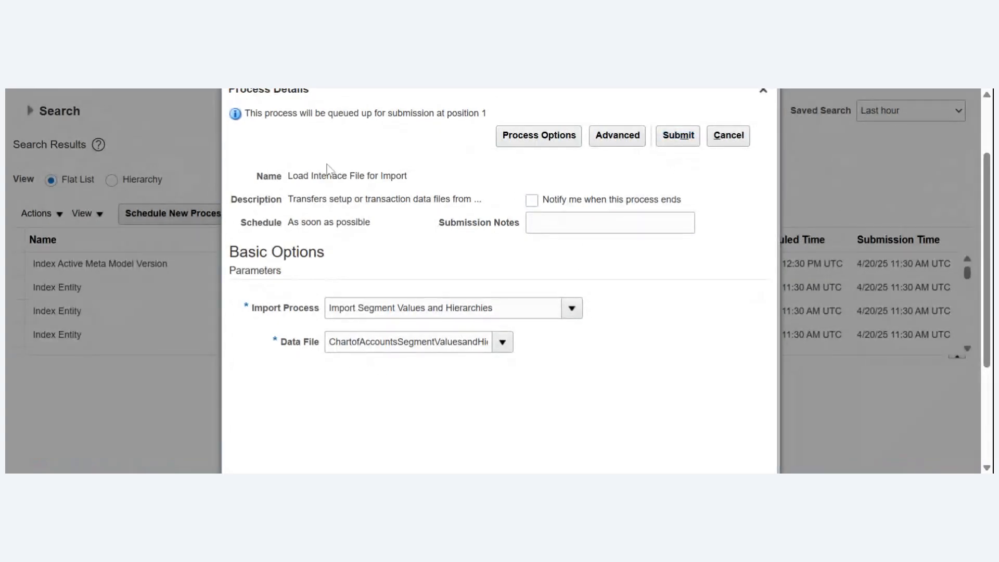
left_click_drag(304, 176, 409, 180)
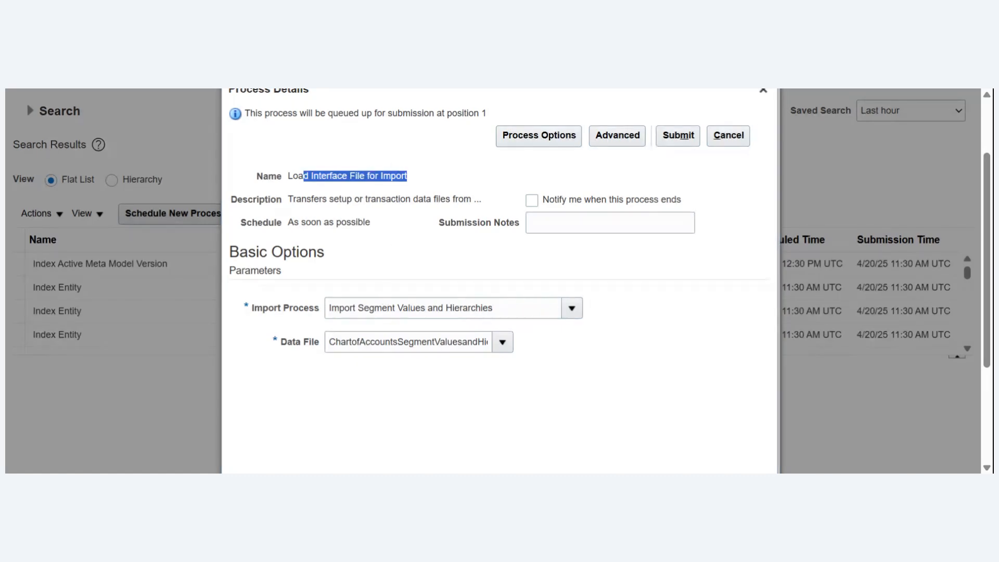
left_click_drag(353, 308, 494, 308)
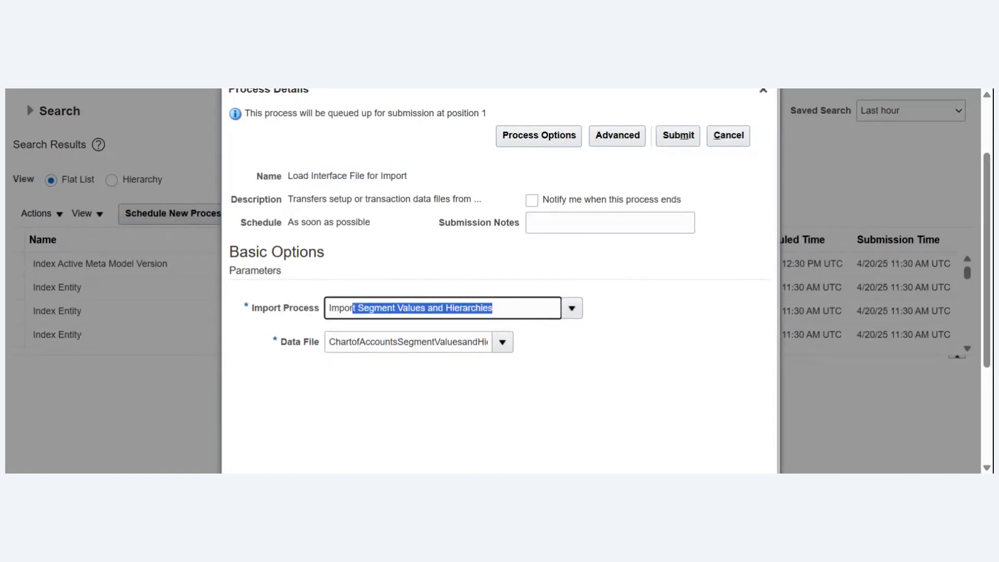
left_click(443, 275)
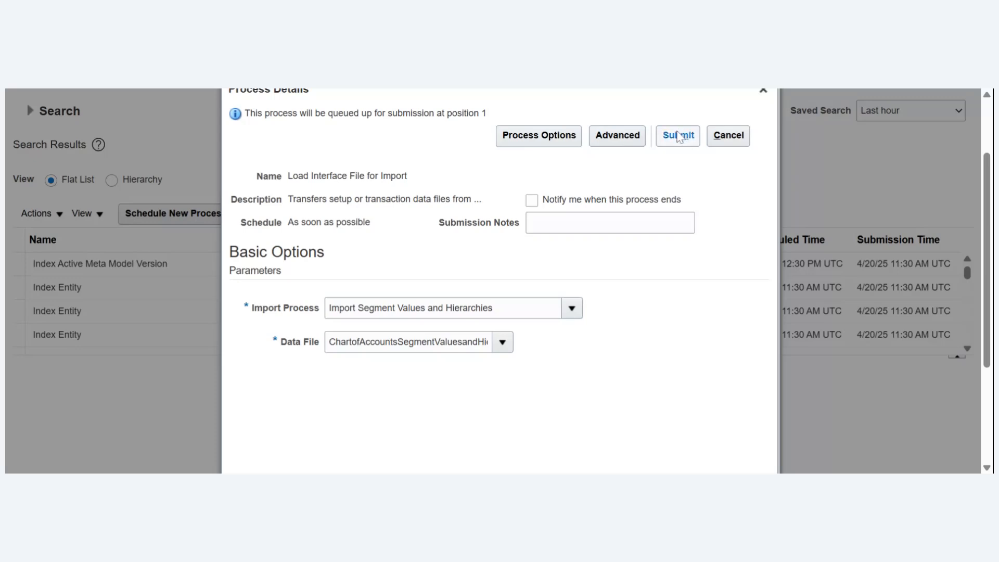
left_click(678, 135)
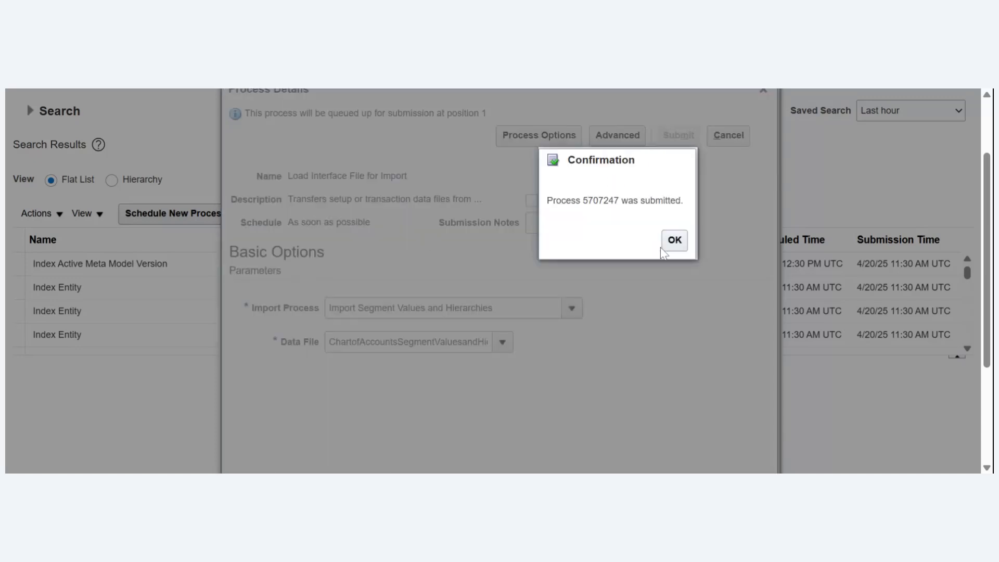
left_click(675, 249)
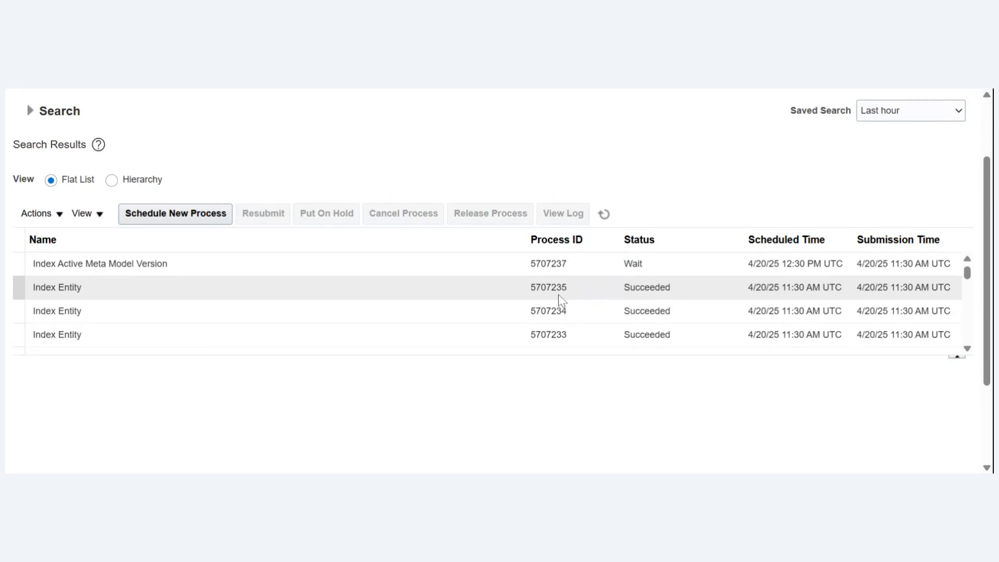
- Refresh the scheduled process list repeatedly to check the status of the submitted Load Interface File for Import process
left_click(603, 215)
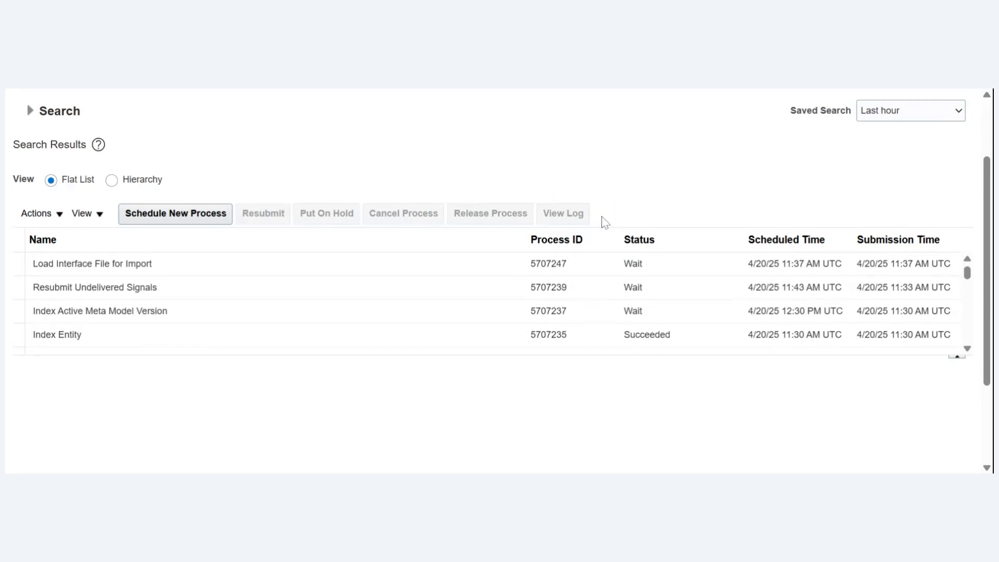
left_click(603, 219)
left_click(603, 217)
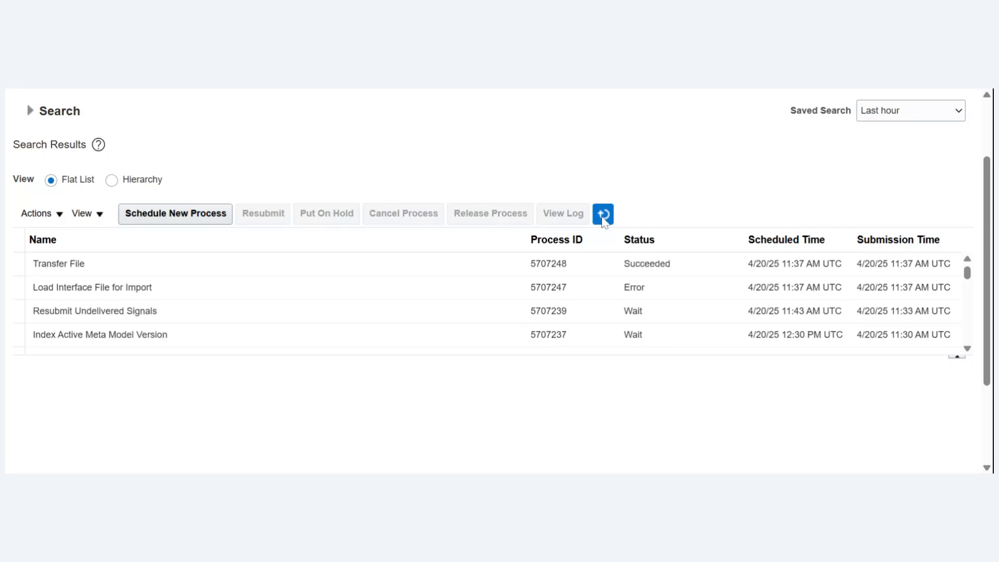
left_click(602, 217)
left_click(603, 217)
left_click(603, 218)
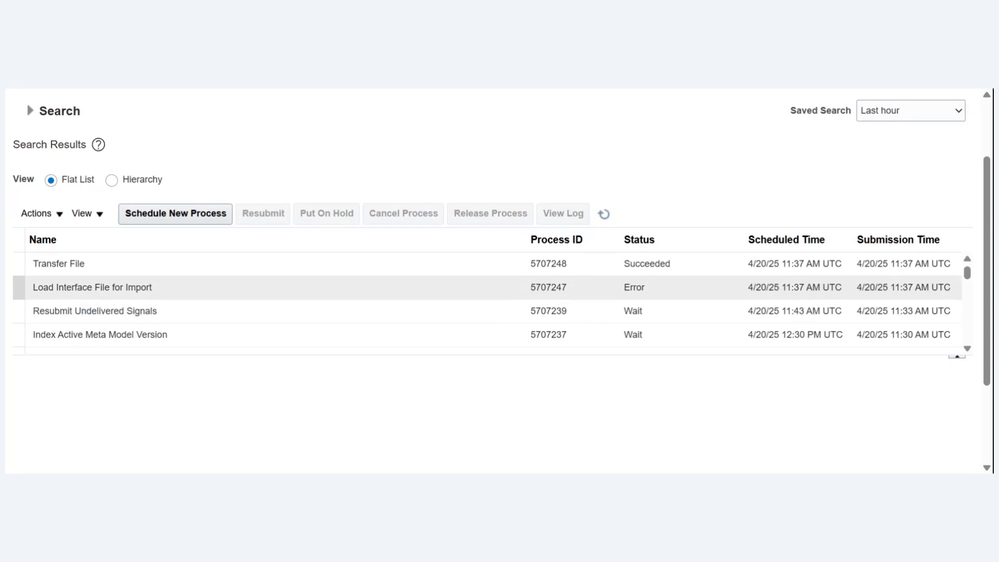
- Open the log file attached to the errored Load Interface File for Import process, then close its attachments
left_click(186, 283)
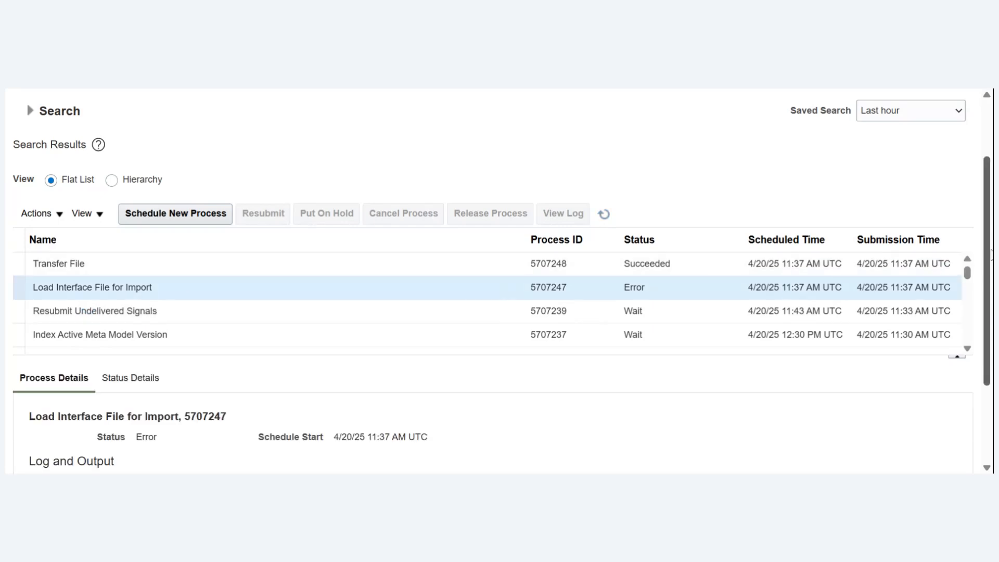
scroll(277, 393, "down", 3)
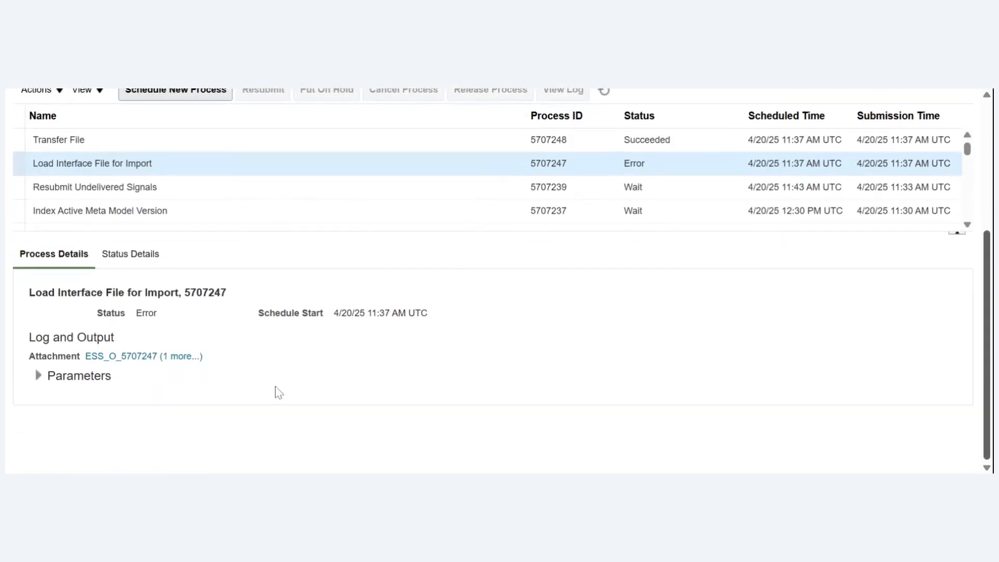
left_click(179, 358)
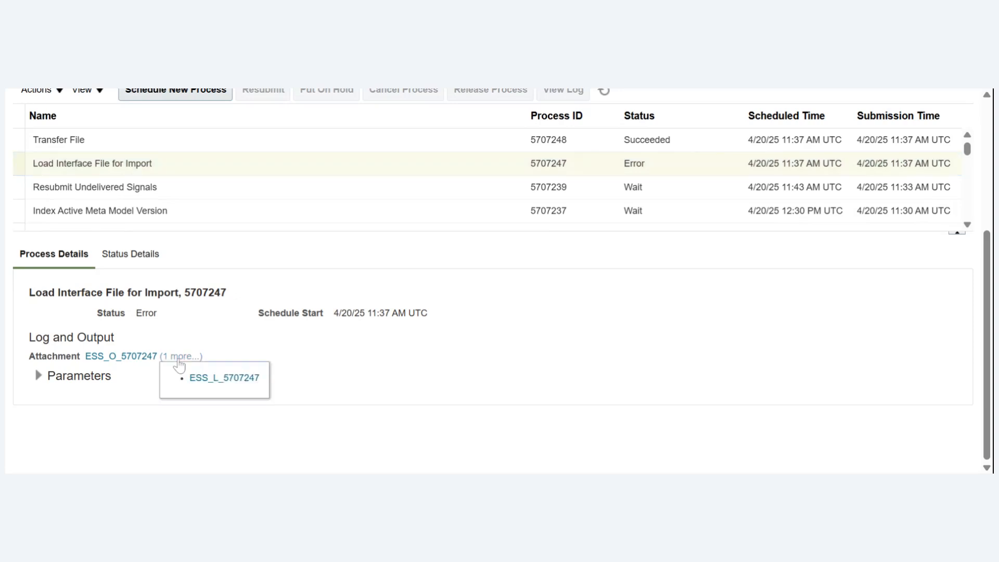
left_click(179, 357)
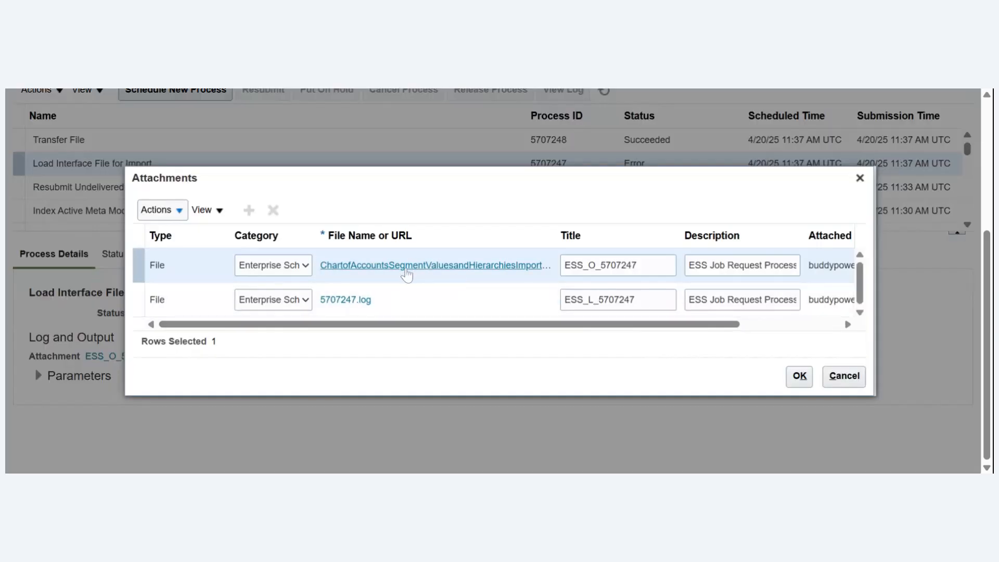
left_click(349, 307)
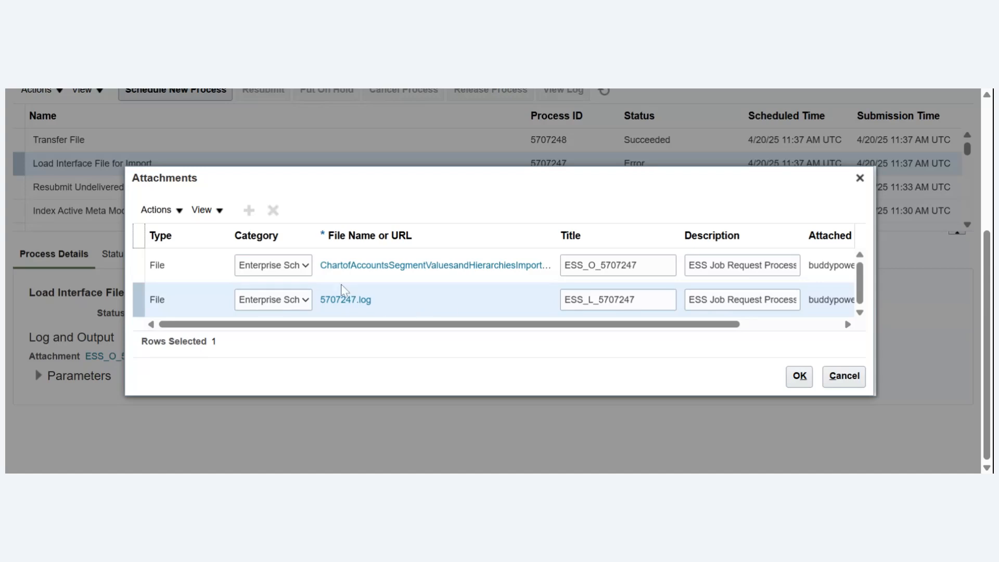
left_click(859, 178)
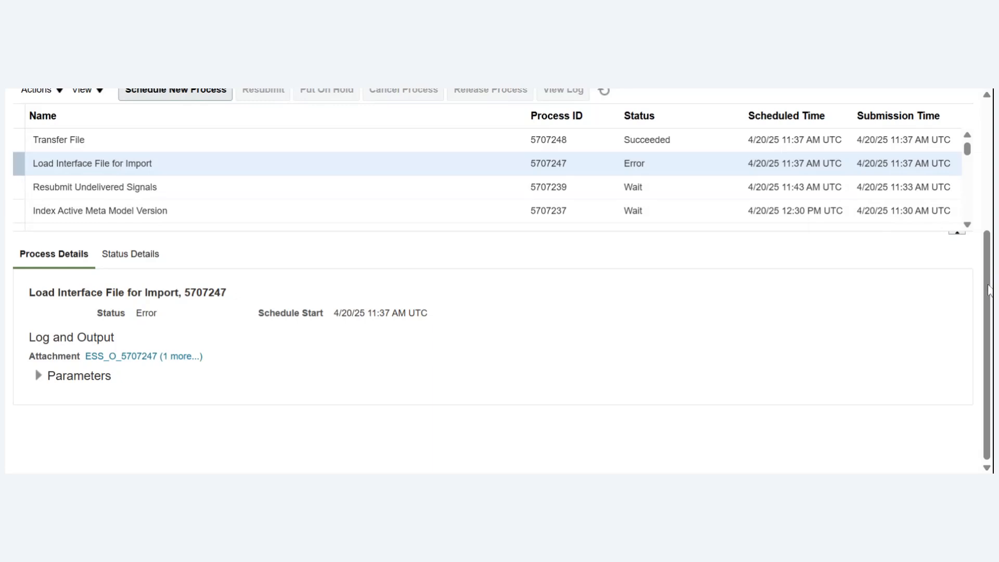
- Schedule another new process with the Load Interface File for Import job and proceed to its process details
left_click_drag(988, 283, 987, 199)
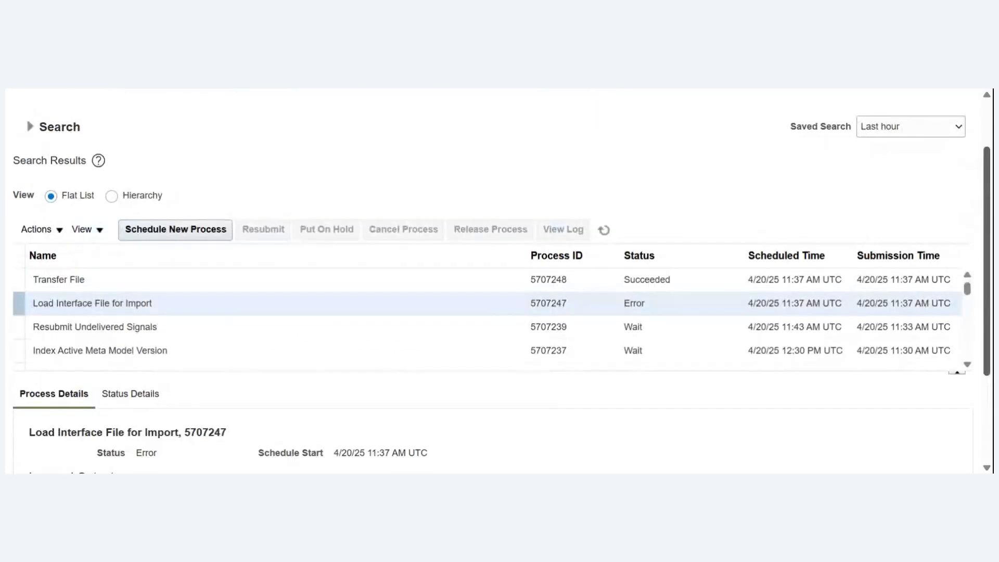
left_click(195, 229)
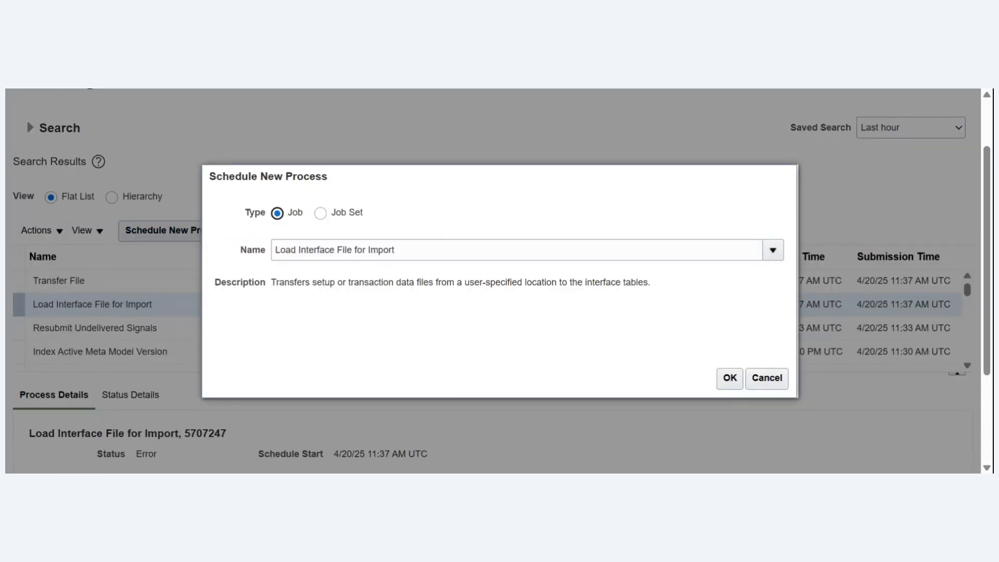
left_click(729, 378)
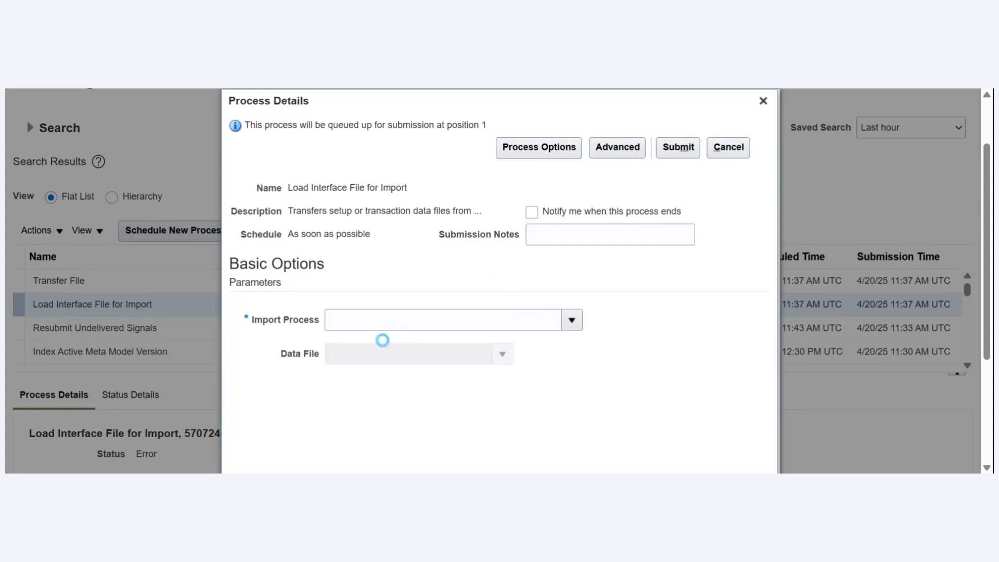
- Search the import processes for "Import Segment" and set the Import Process parameter to Import Segment Values and Hierarchies
scroll(988, 237, "down", 2)
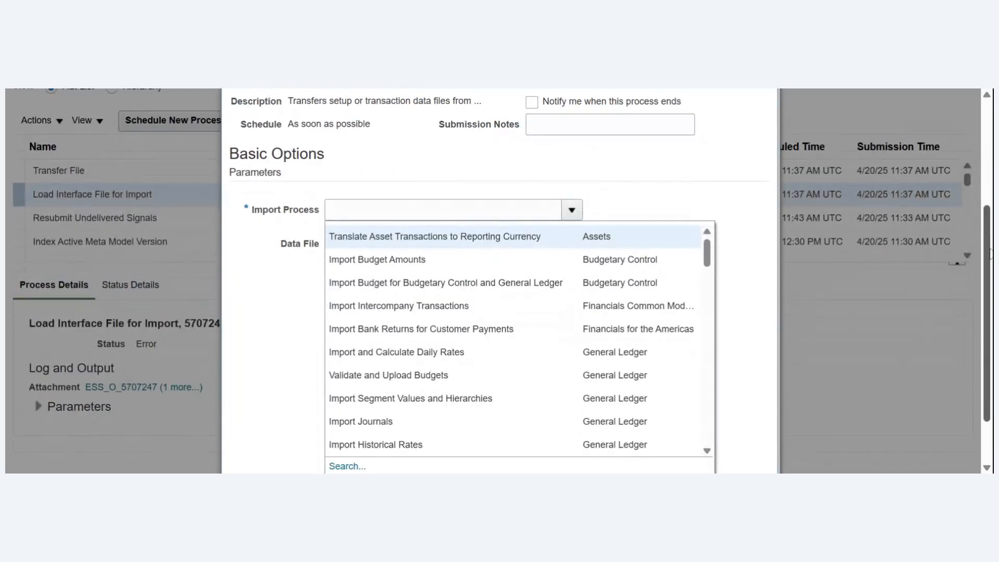
left_click(336, 410)
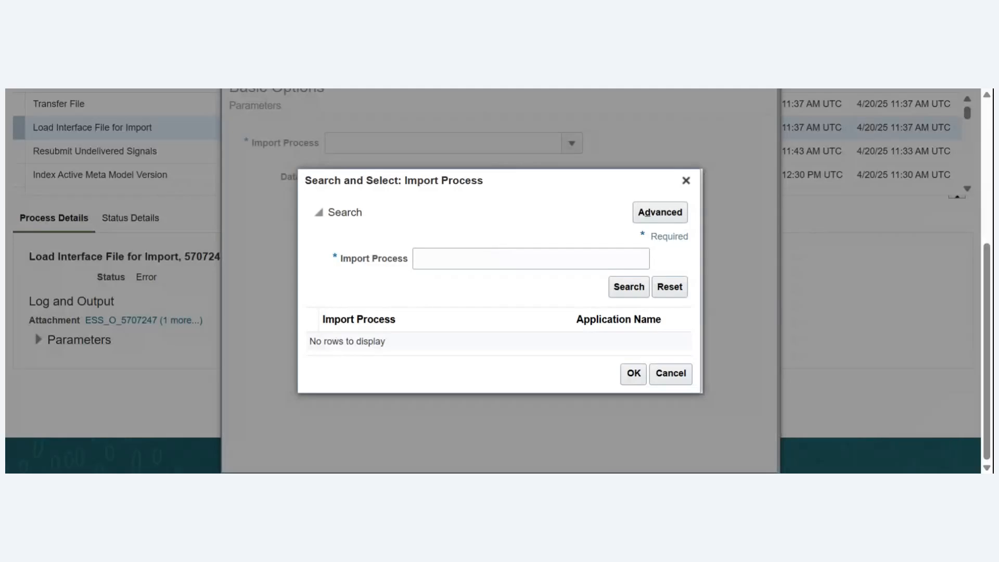
left_click(497, 258)
type("Im")
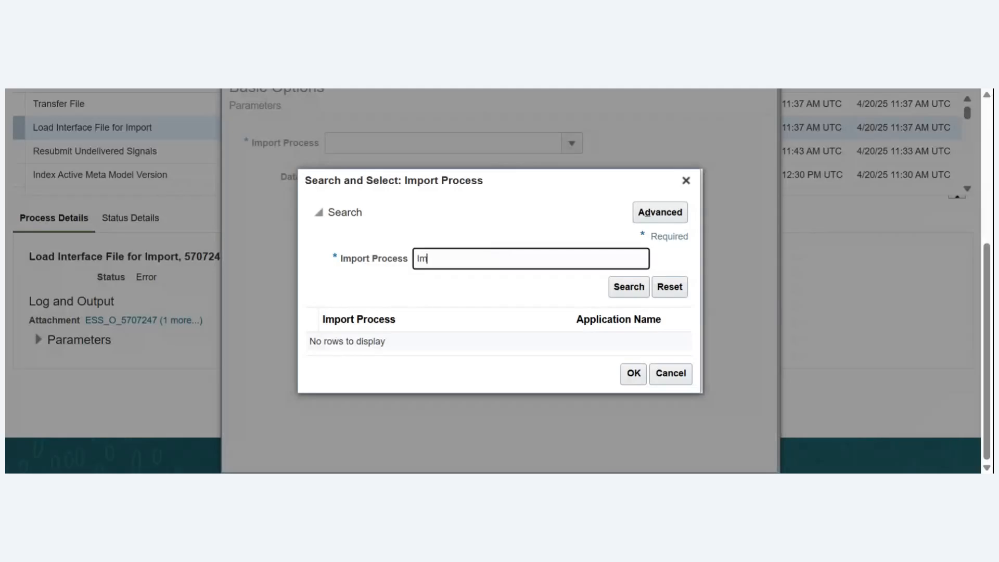
type("port Segment")
key("Return")
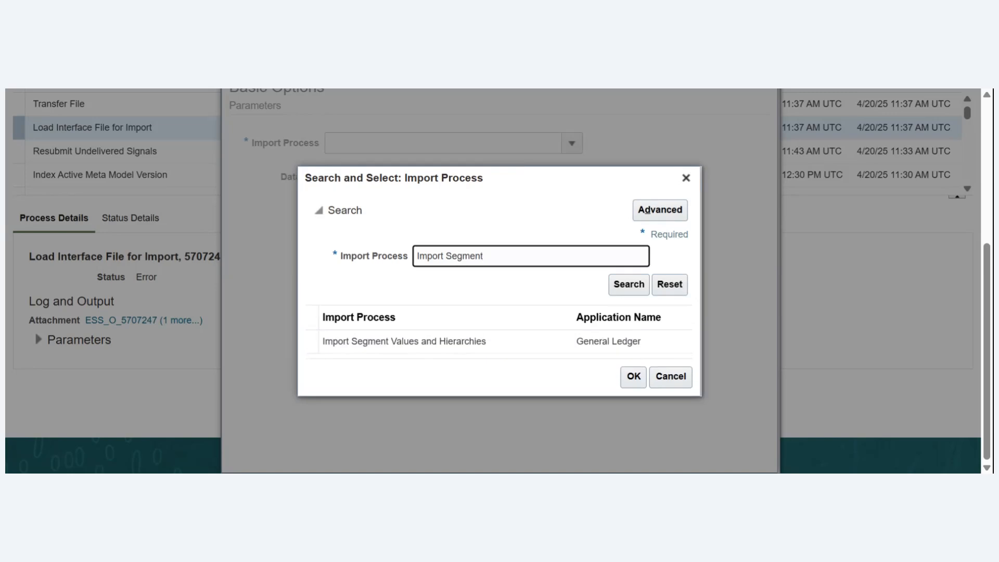
left_click(457, 339)
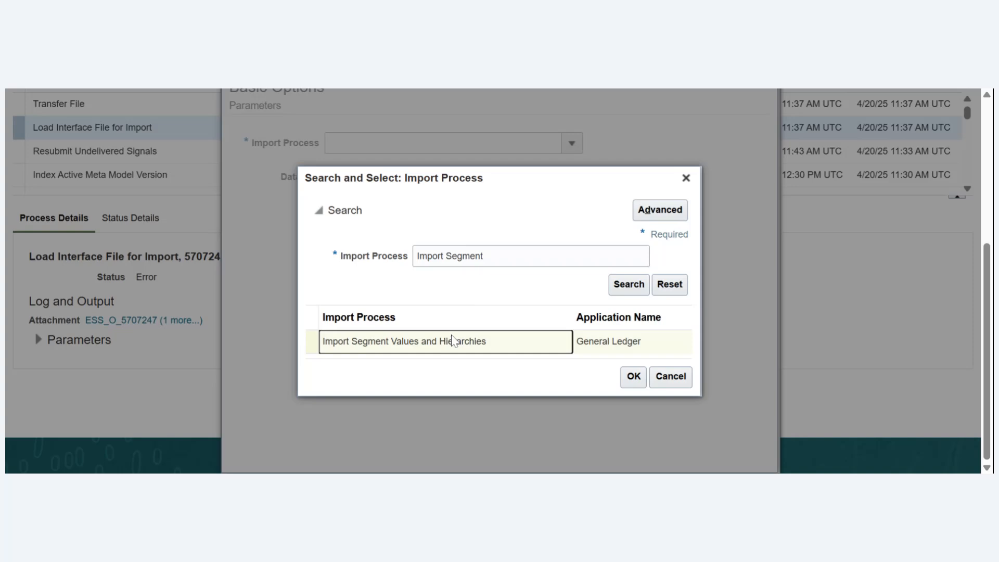
left_click(639, 380)
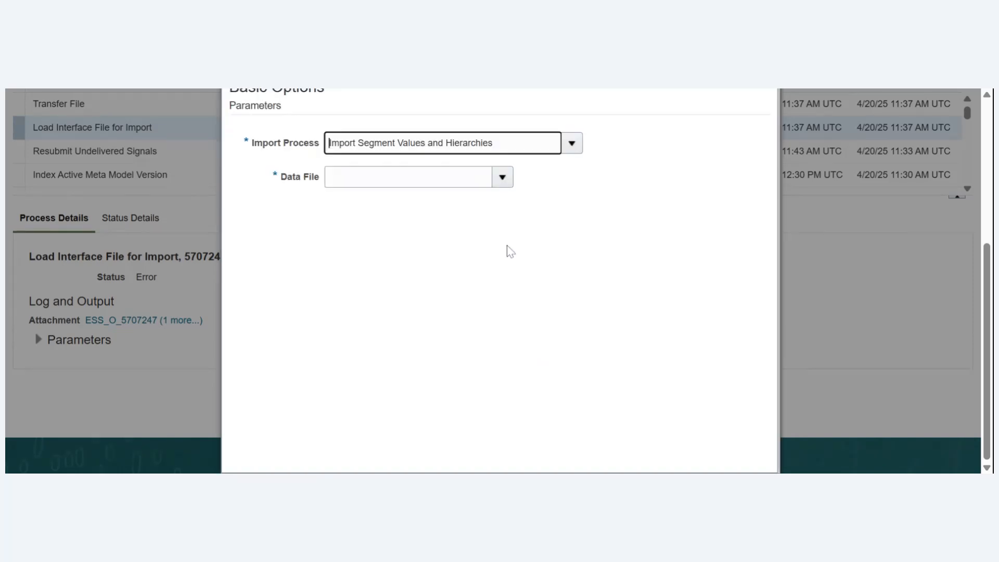
- Upload glsegmentvaluesandhierarchy.zip as the new Data File and submit the Load Interface File for Import process
left_click(502, 180)
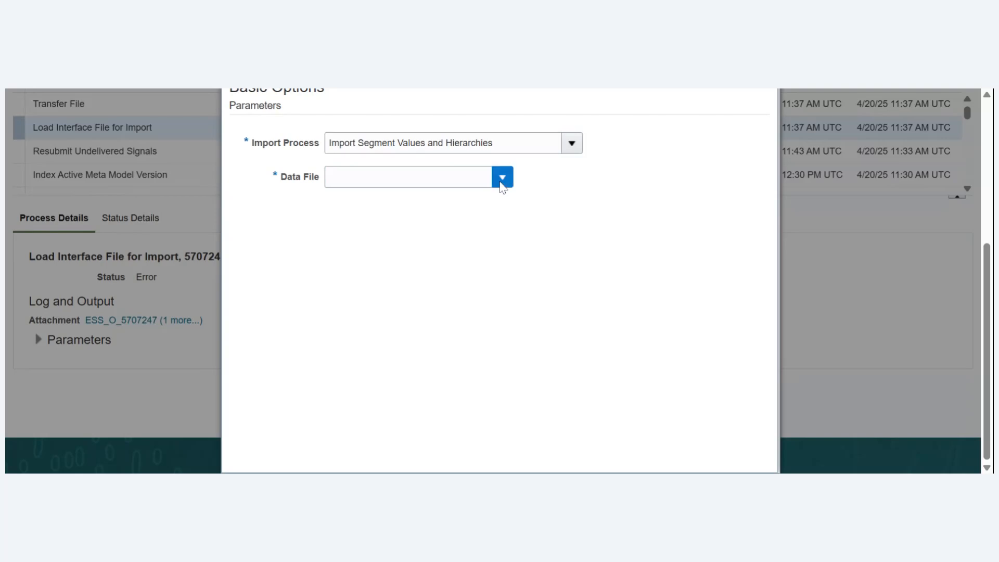
left_click(502, 183)
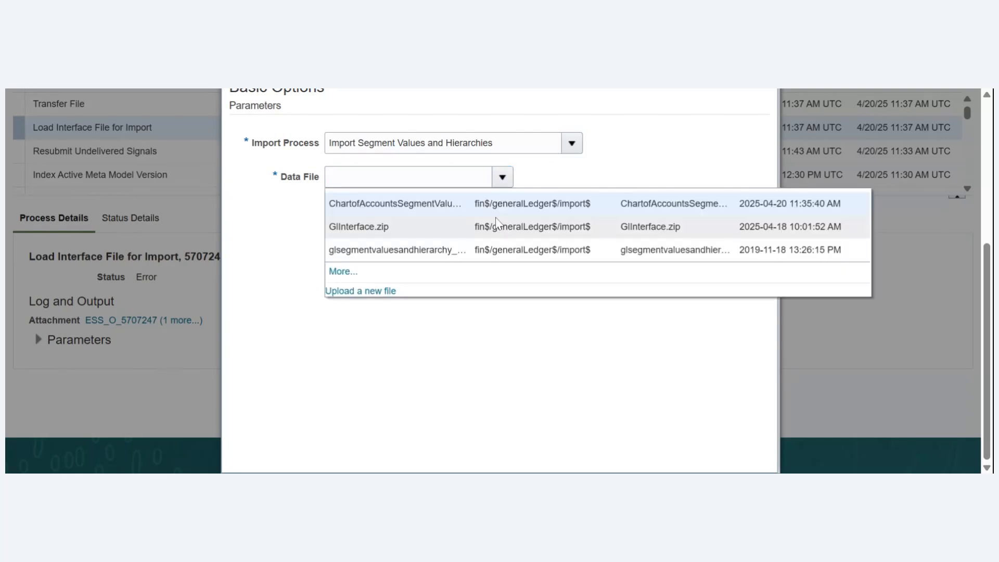
left_click(374, 292)
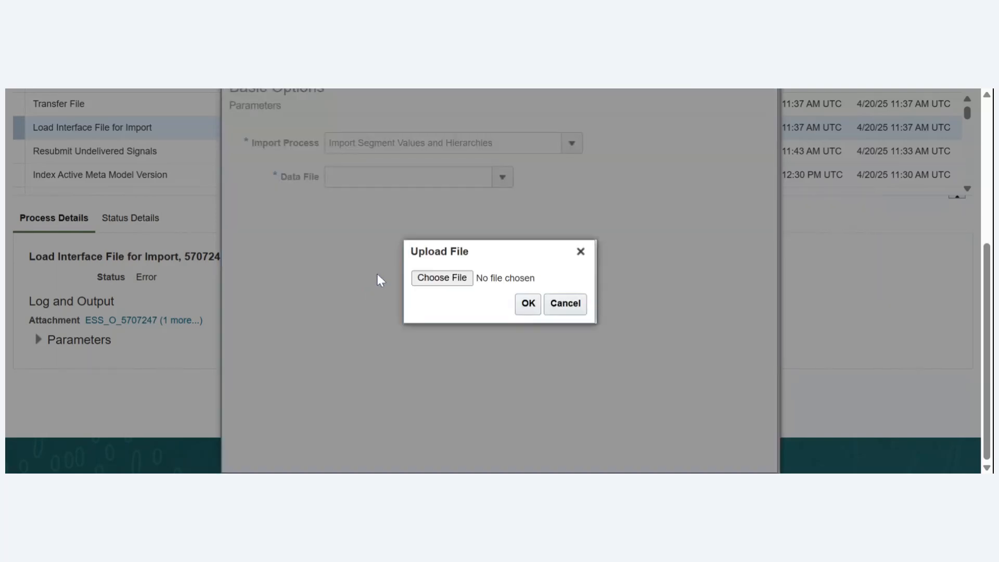
left_click(454, 281)
left_click(528, 304)
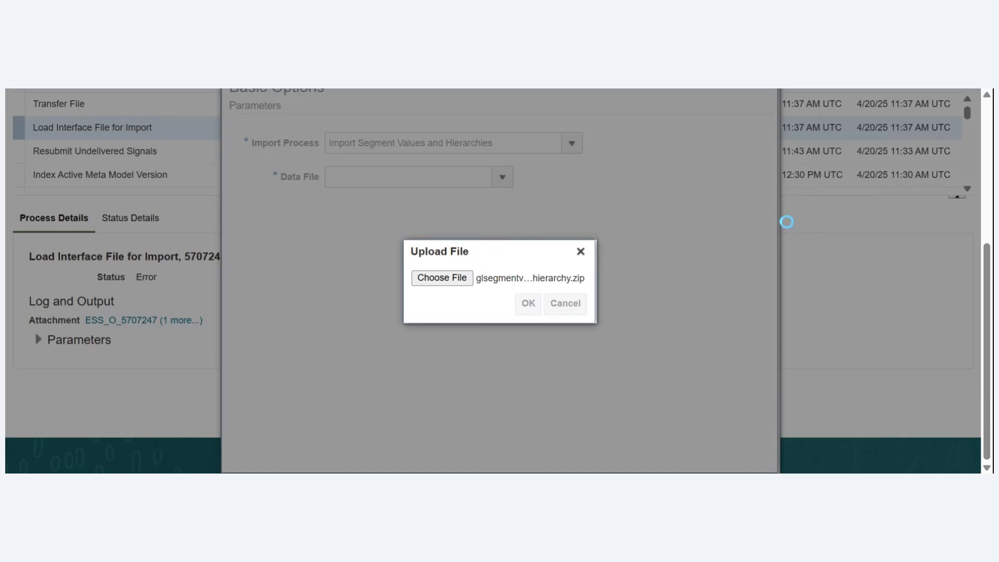
scroll(651, 187, "up", 4)
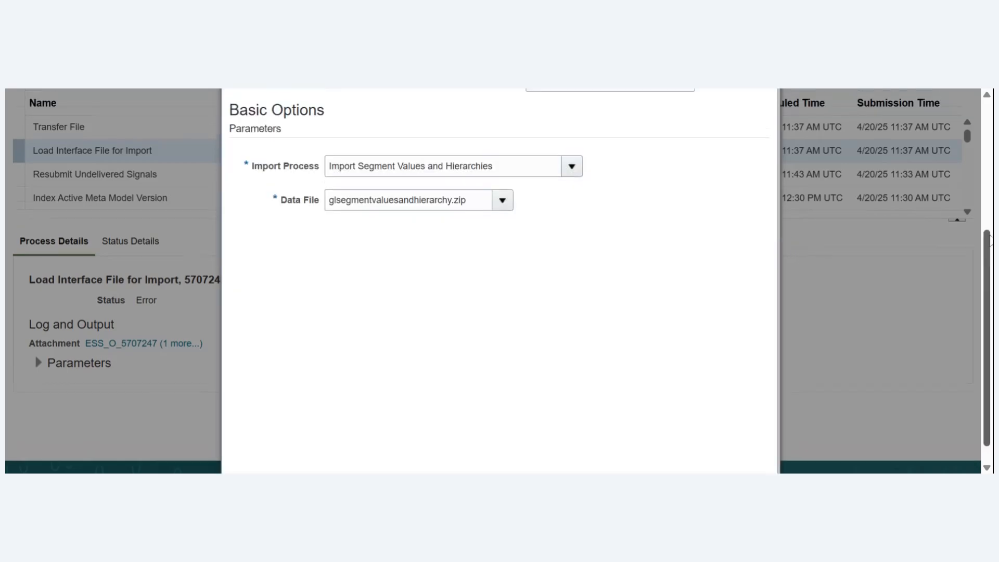
left_click(681, 170)
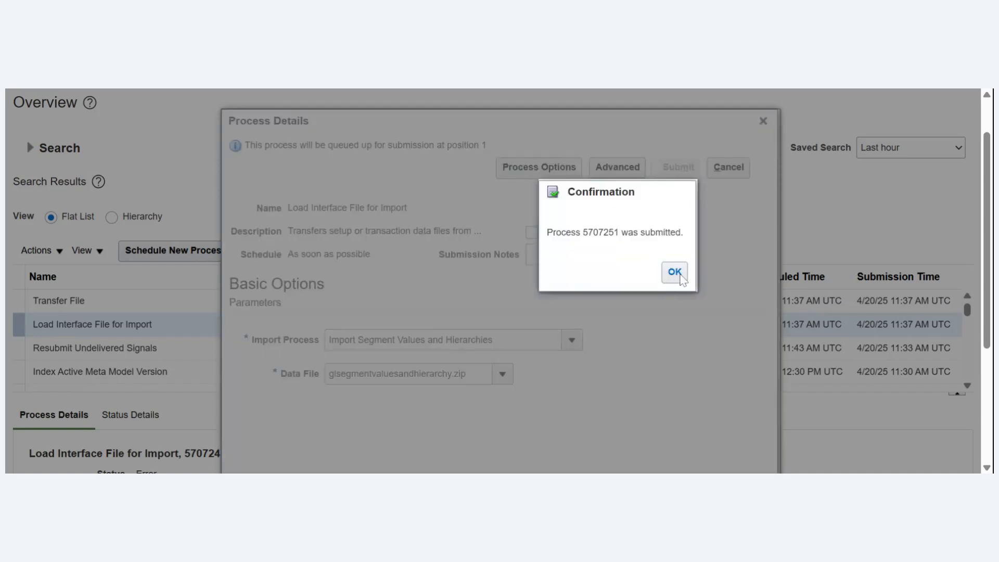
- Acknowledge the submission and refresh the process list until the Load Interface File for Import run and its child processes finish
left_click(675, 272)
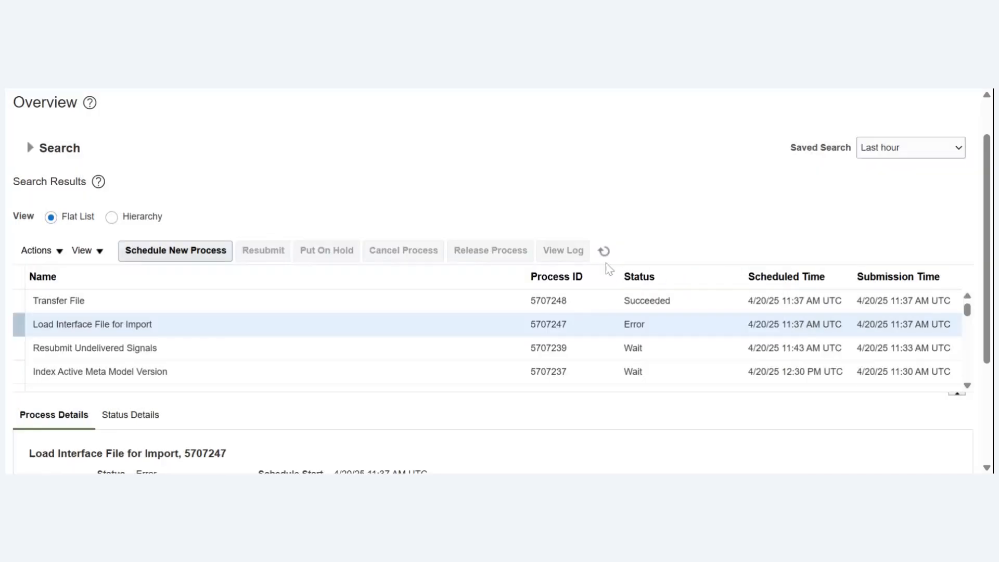
left_click(604, 252)
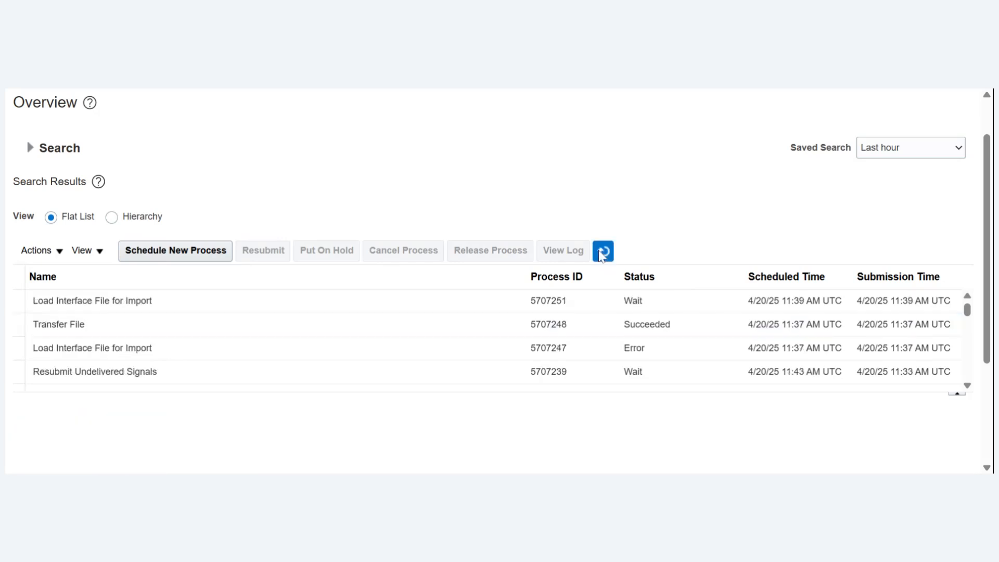
left_click(603, 252)
left_click(603, 252)
left_click(603, 252)
left_click(603, 252)
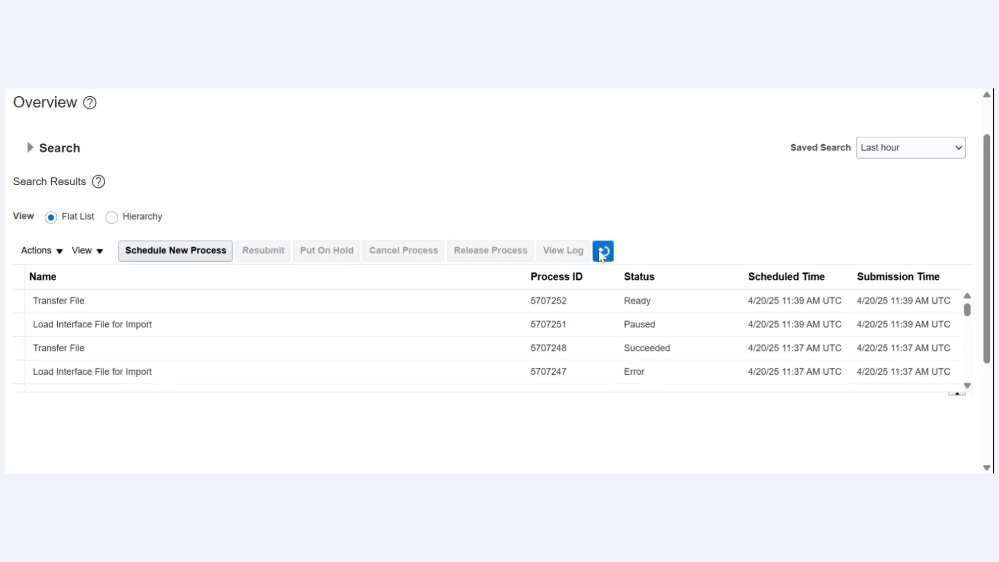
left_click(603, 252)
left_click(602, 252)
left_click(603, 252)
left_click(603, 252)
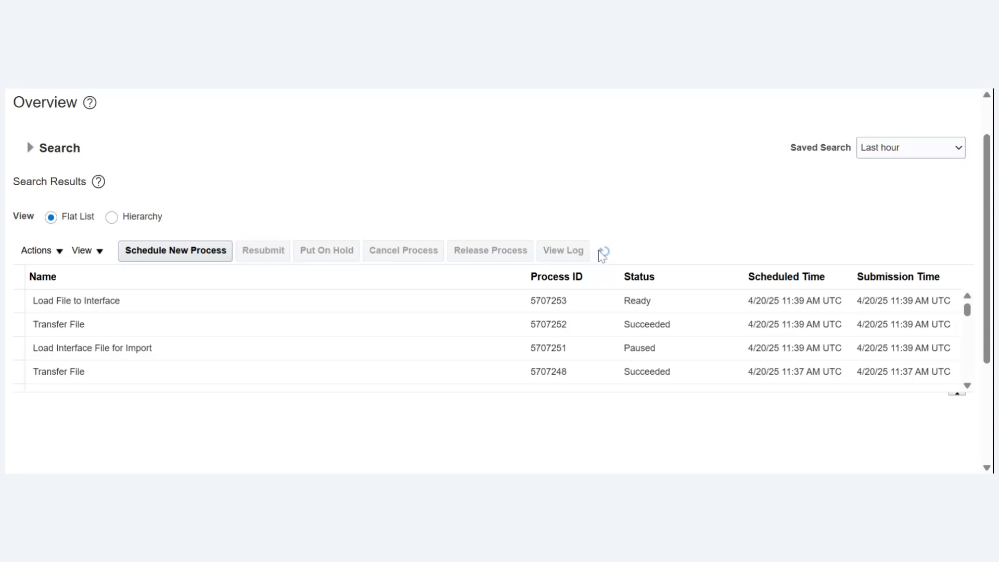
left_click(603, 252)
left_click(603, 252)
left_click(603, 251)
left_click(603, 252)
left_click(603, 252)
left_click(602, 252)
left_click(603, 252)
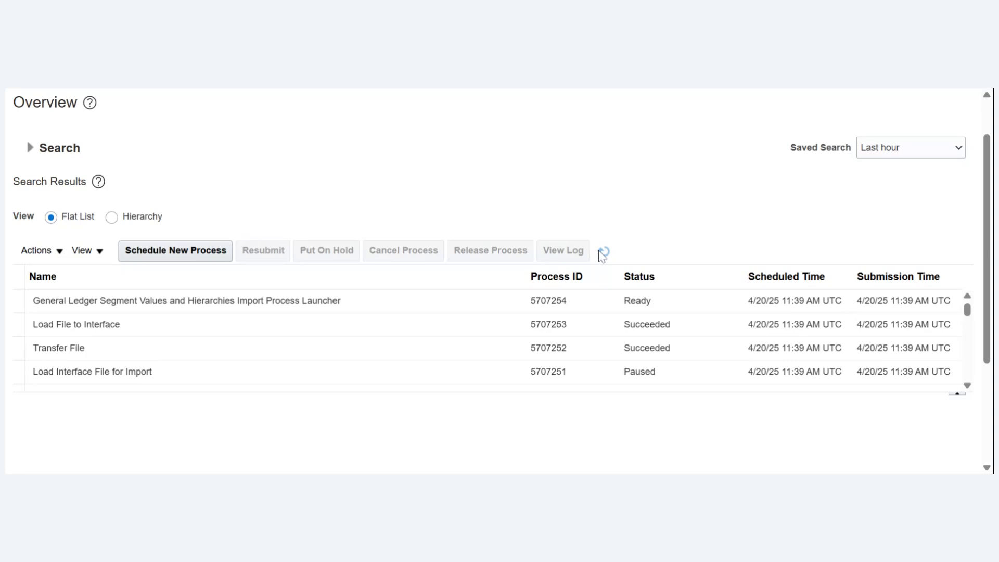
left_click(602, 252)
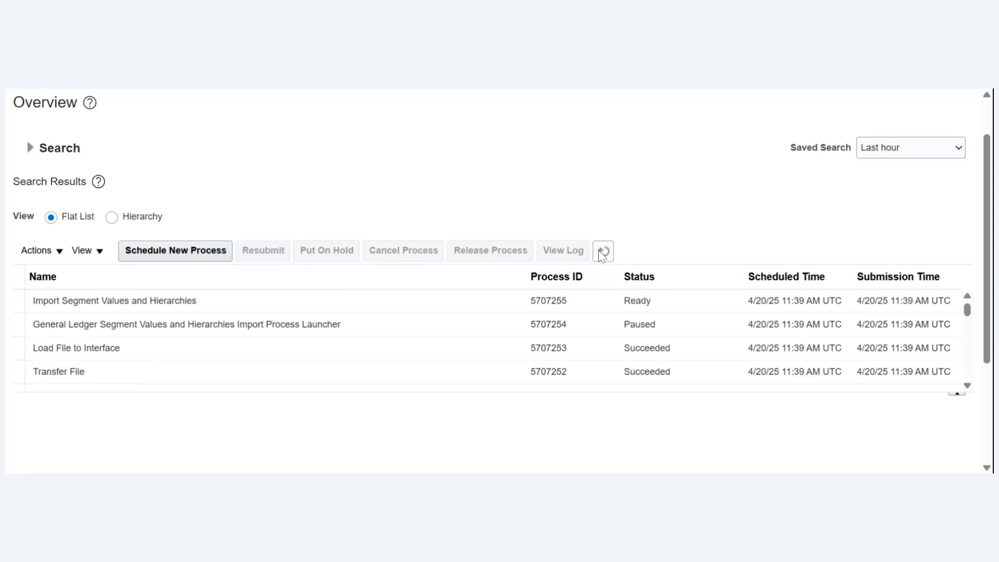
left_click(602, 252)
left_click(603, 252)
left_click(603, 252)
left_click(601, 252)
left_click(602, 253)
left_click(602, 253)
left_click(601, 253)
left_click(602, 253)
left_click(602, 253)
left_click(601, 253)
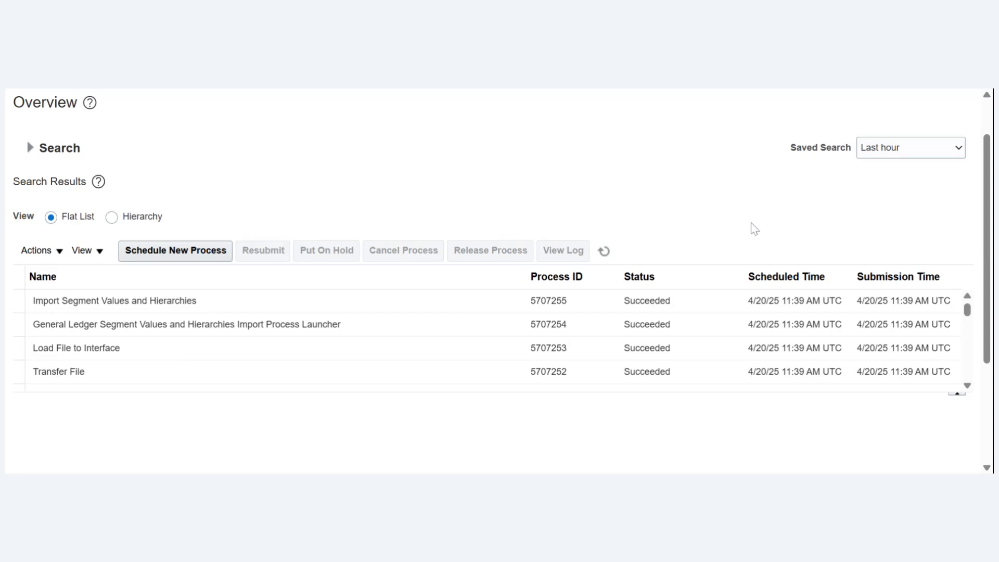
- Go to Setup and Maintenance and open the Manage Chart of Accounts Value Sets task under Financial Reporting Structures
scroll(990, 151, "up", 2)
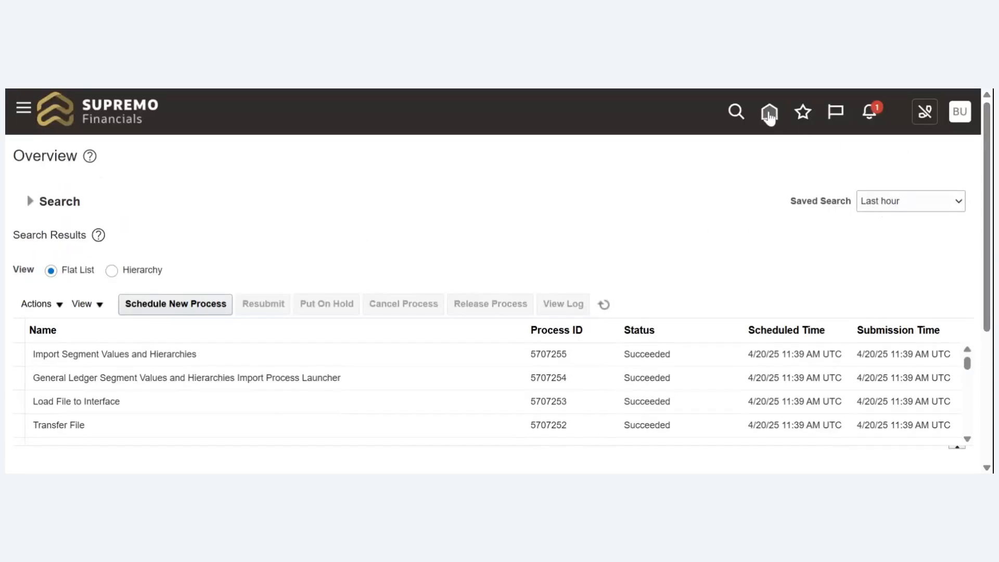
left_click(770, 116)
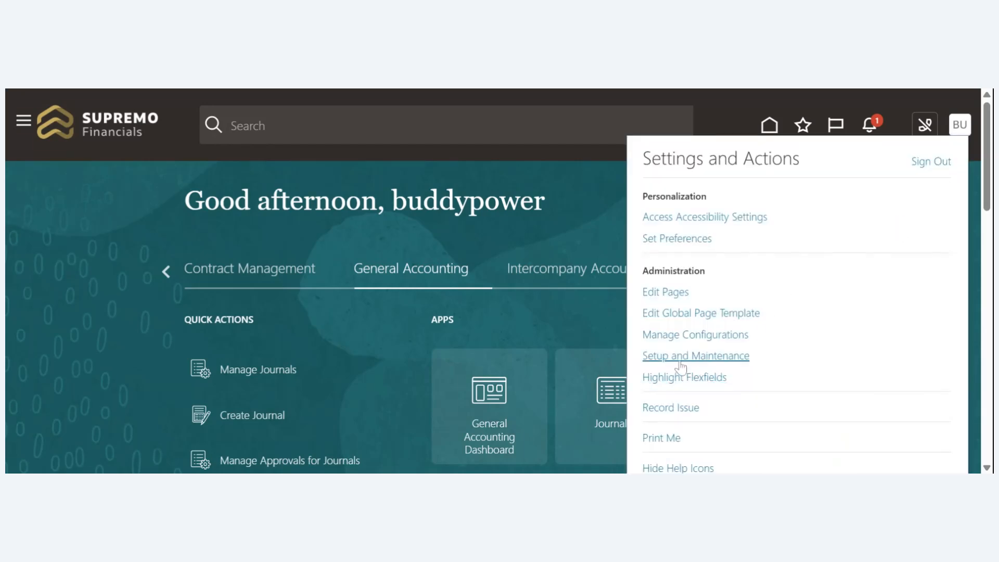
left_click(680, 359)
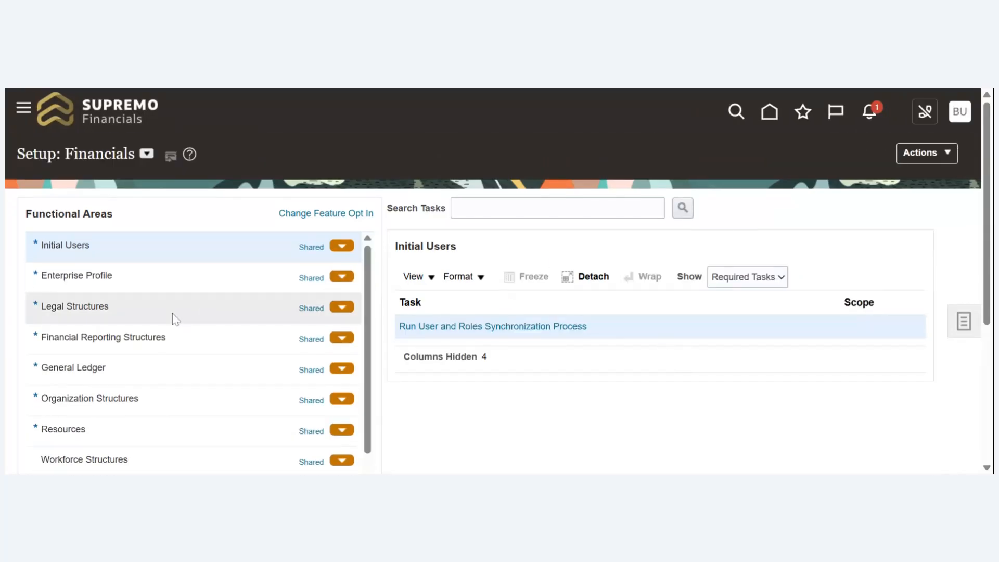
left_click(177, 336)
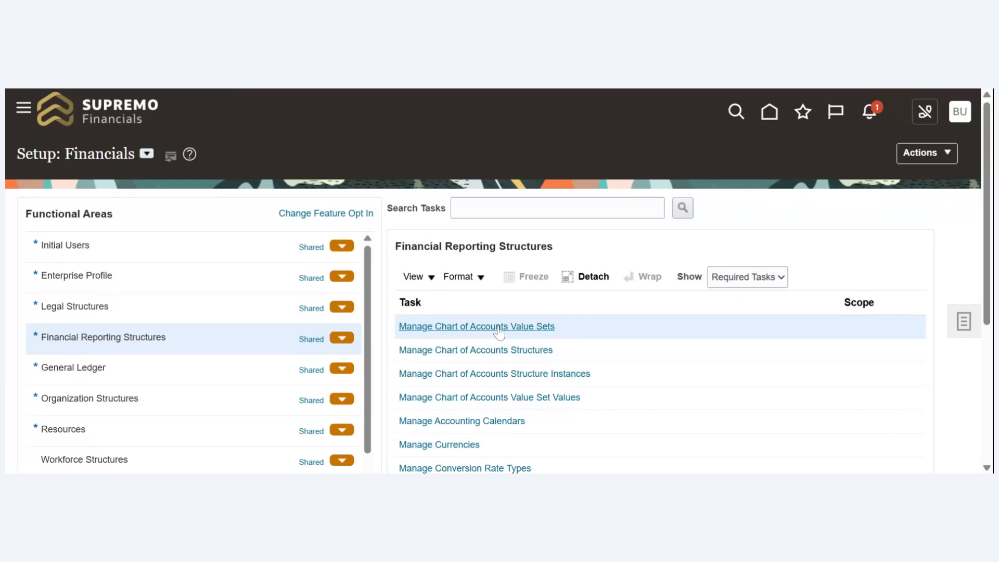
left_click(499, 328)
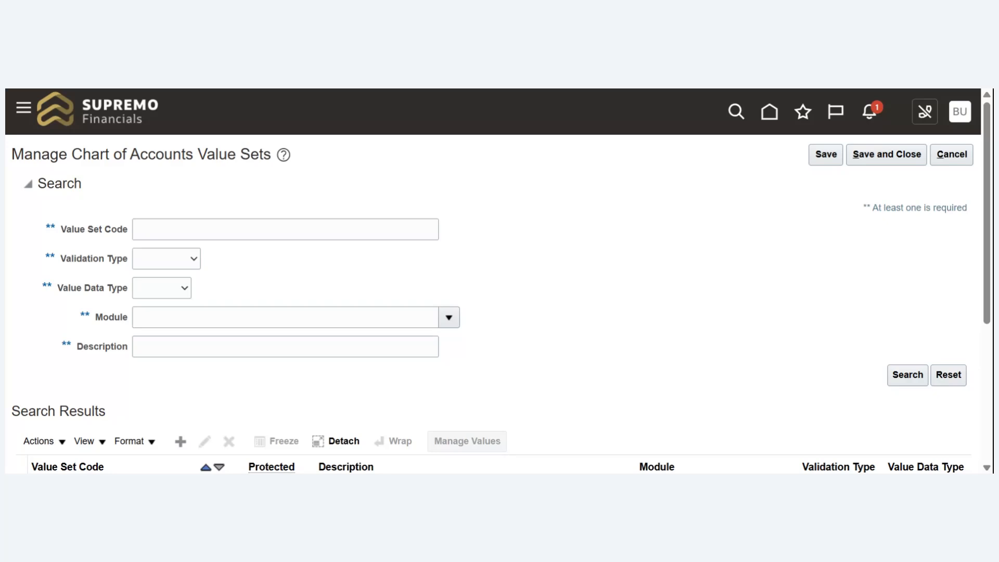
- Search for the value set code Account Reliance, open its values for management and list all of them
left_click(234, 229)
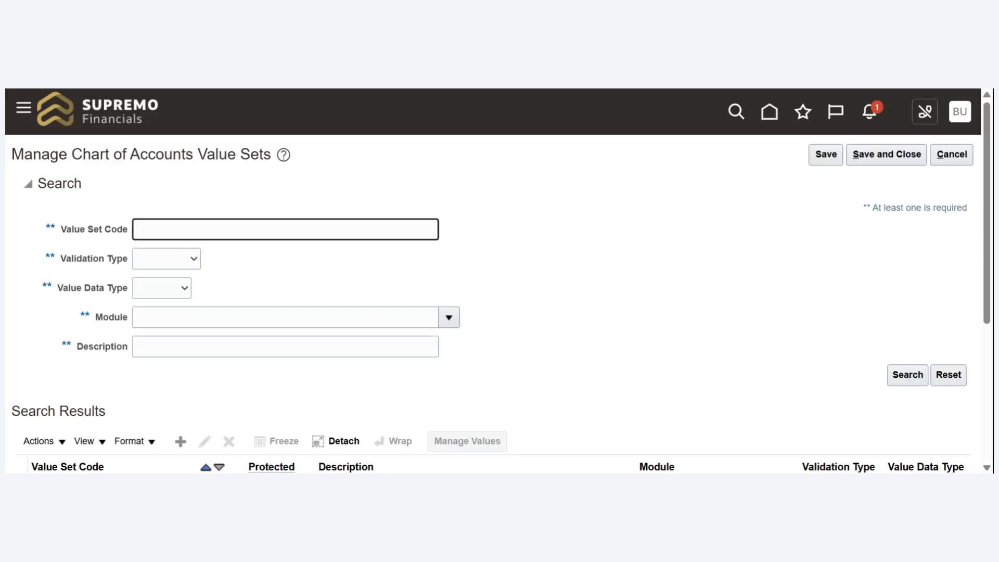
type("Account Reliance")
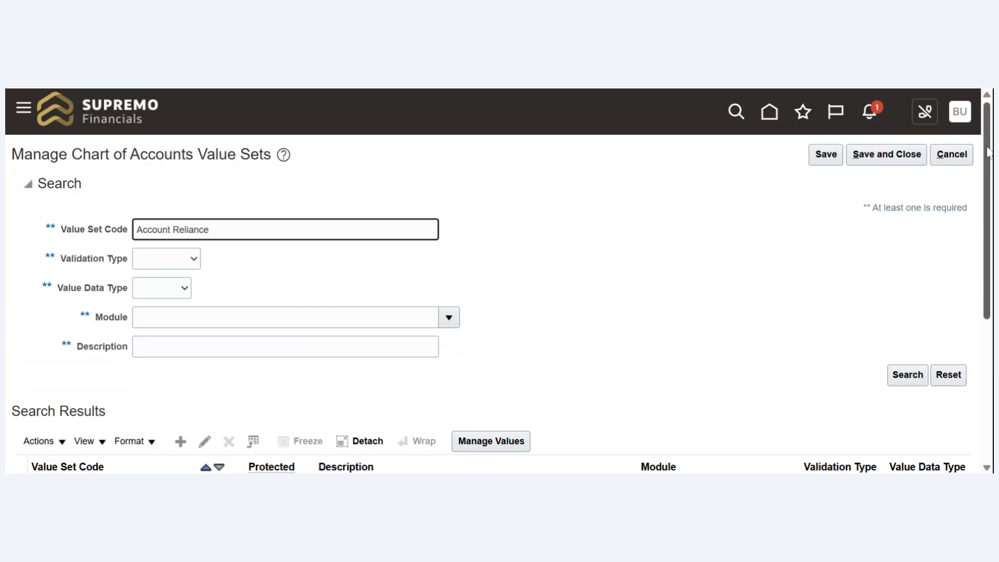
left_click_drag(988, 150, 987, 262)
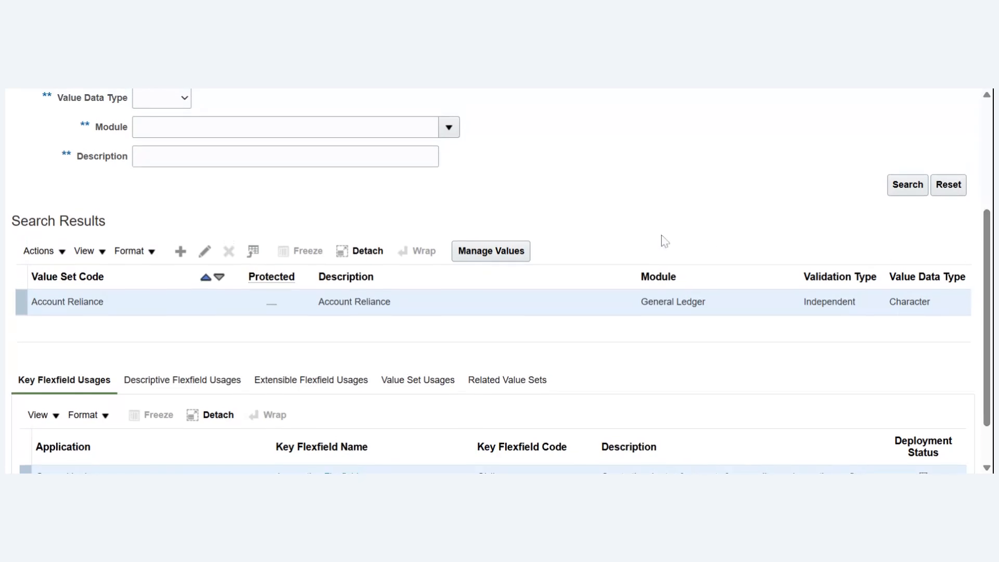
left_click(507, 251)
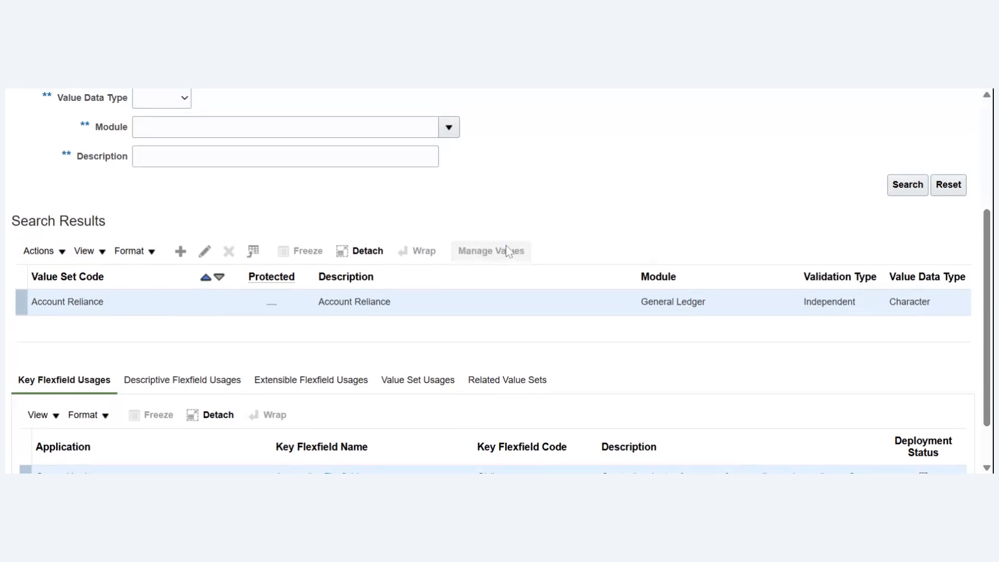
left_click(909, 315)
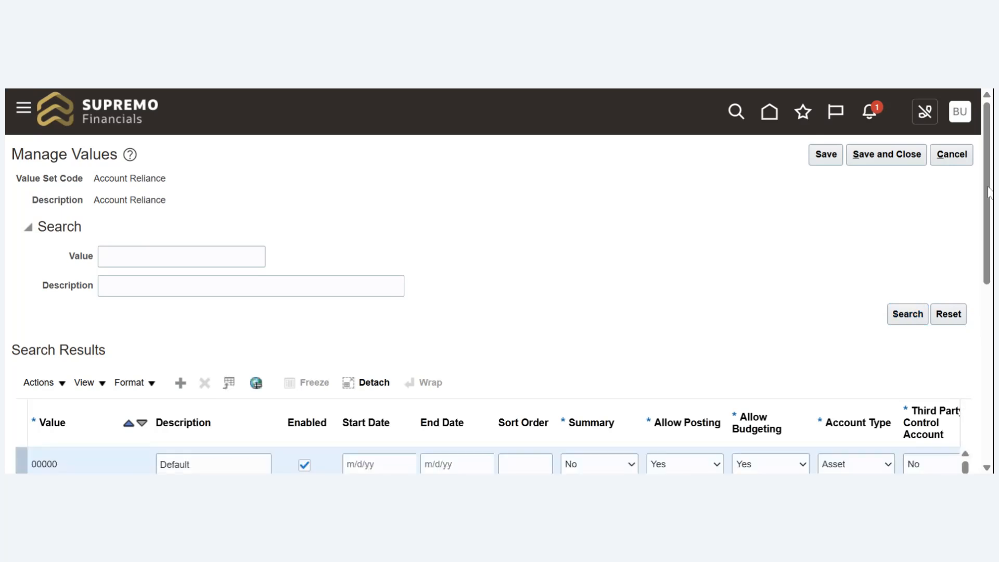
- Review the imported values of the Account Reliance value set, then leave value and value set management without saving
scroll(989, 199, "down", 2)
scroll(989, 199, "down", 5)
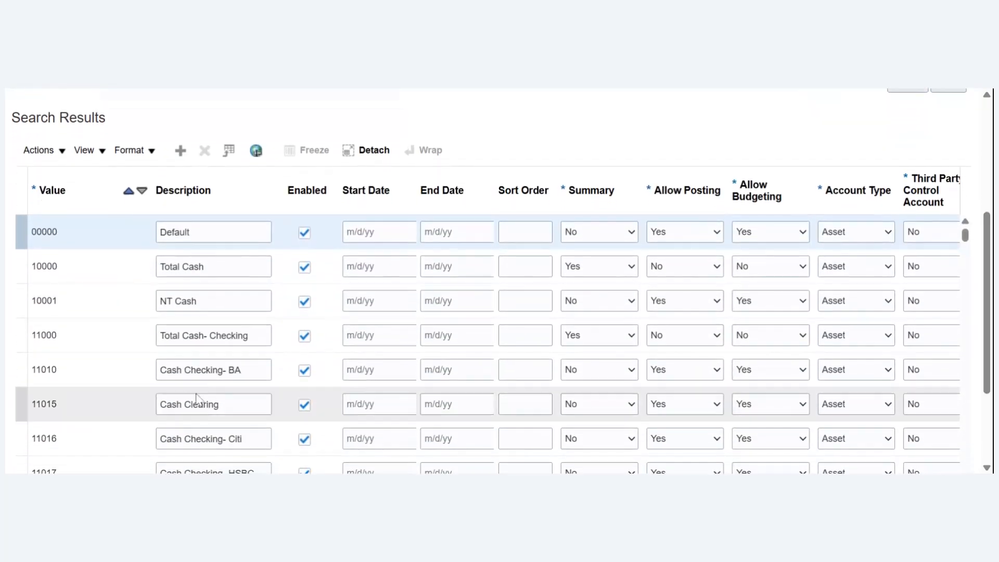
left_click(73, 300)
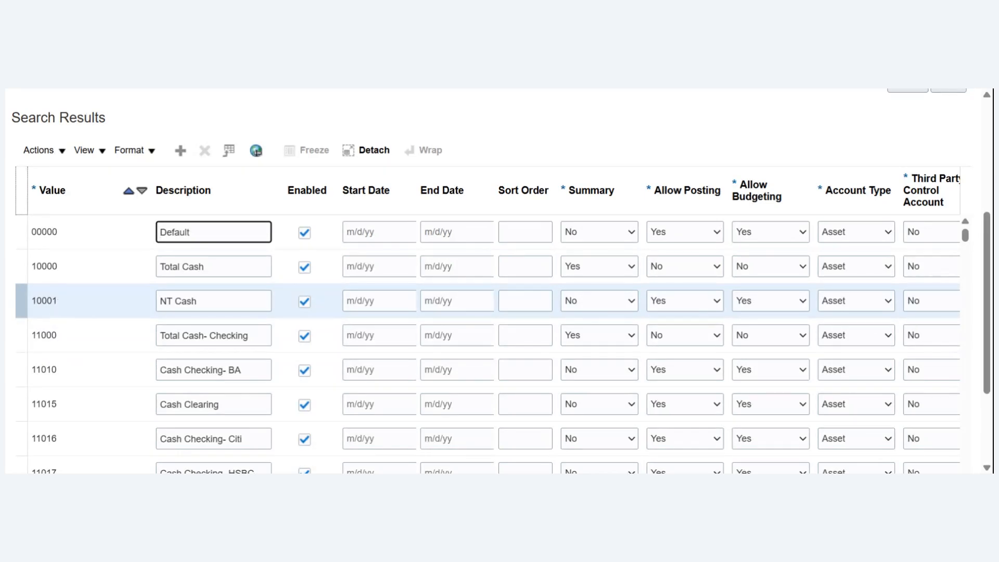
left_click(21, 302)
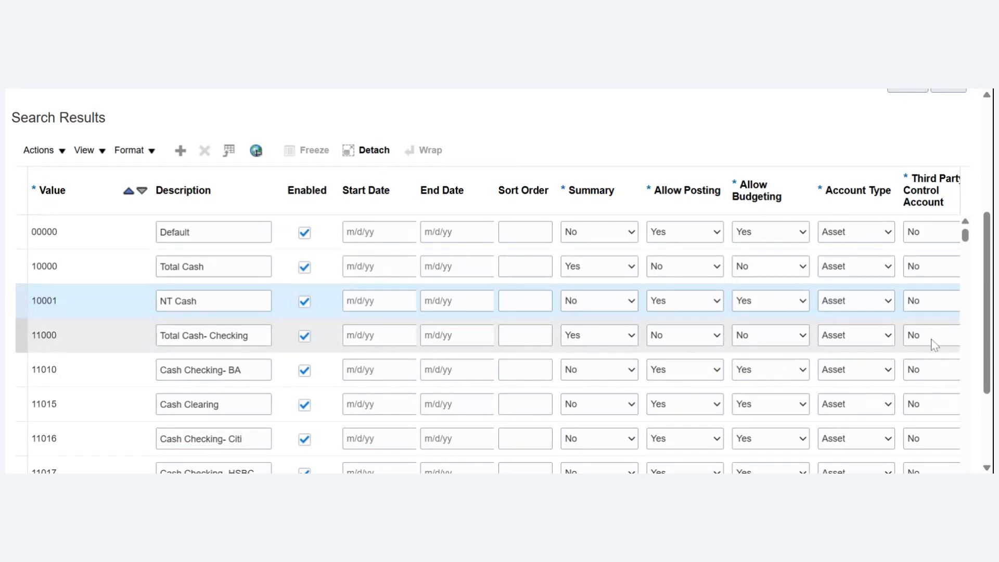
scroll(991, 278, "up", 5)
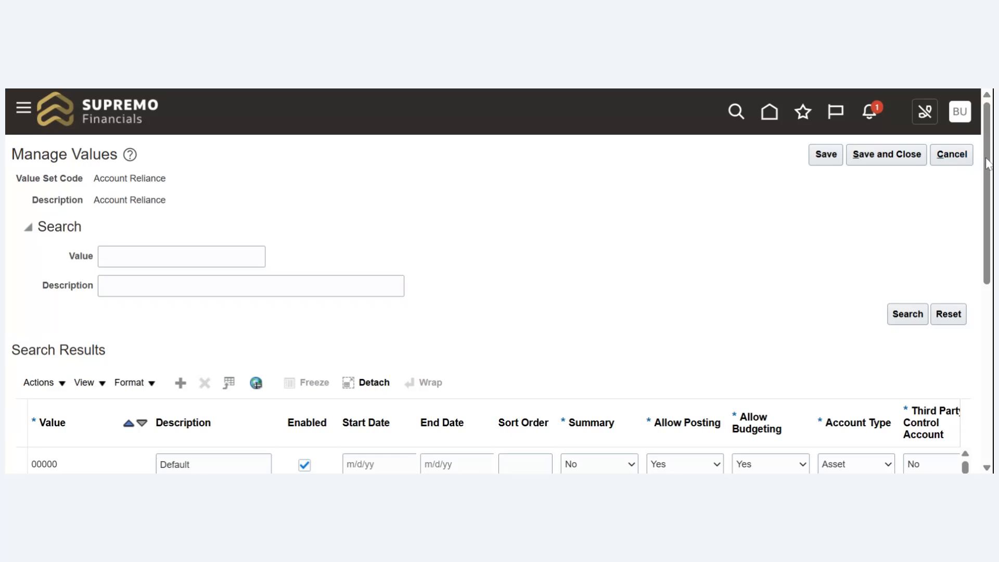
left_click_drag(988, 163, 973, 188)
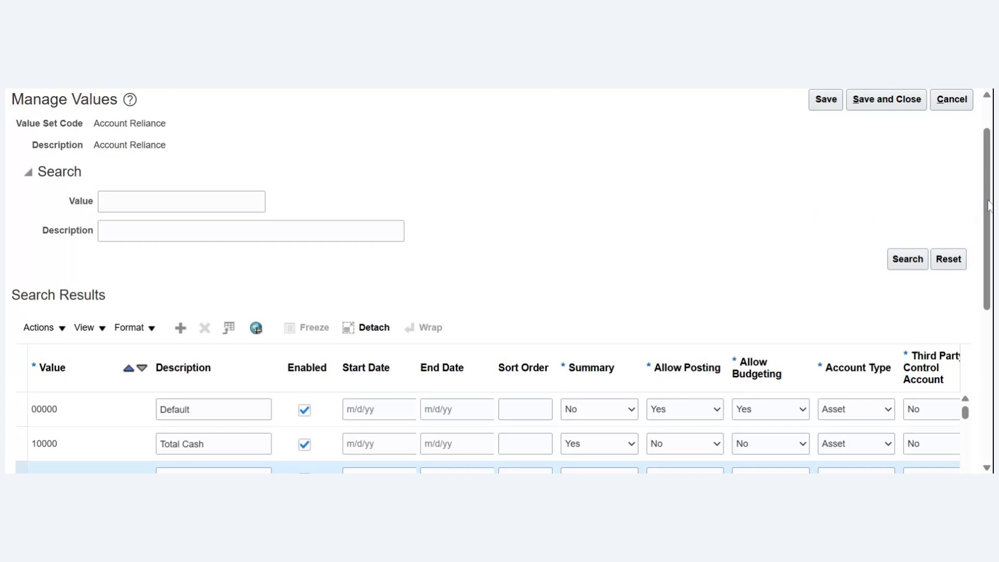
scroll(989, 205, "up", 1)
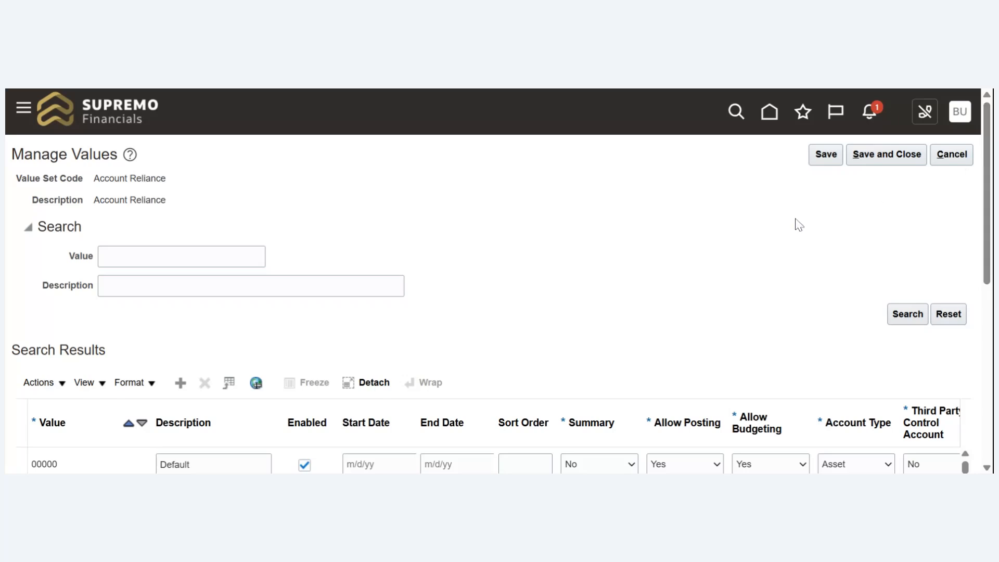
left_click(955, 162)
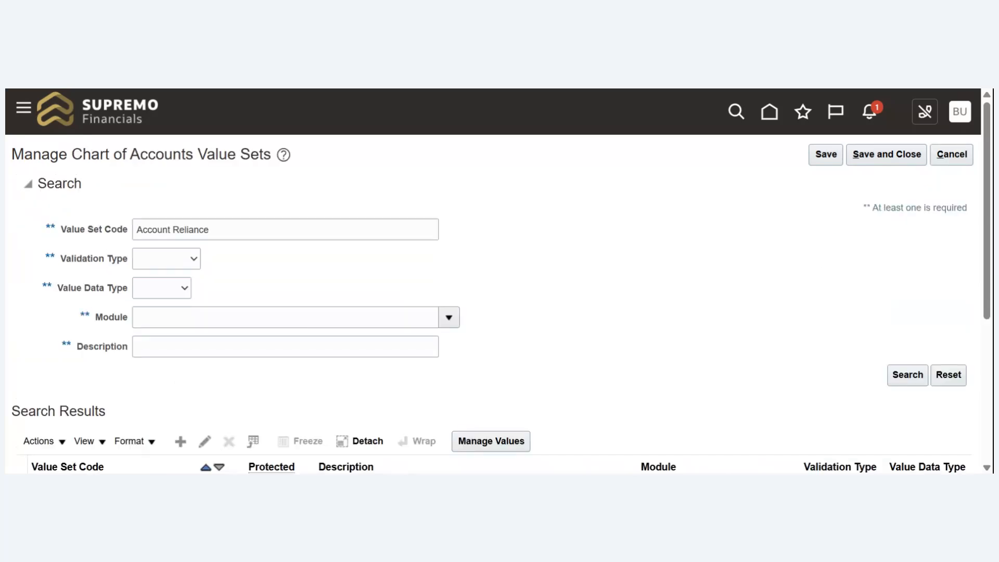
left_click(952, 156)
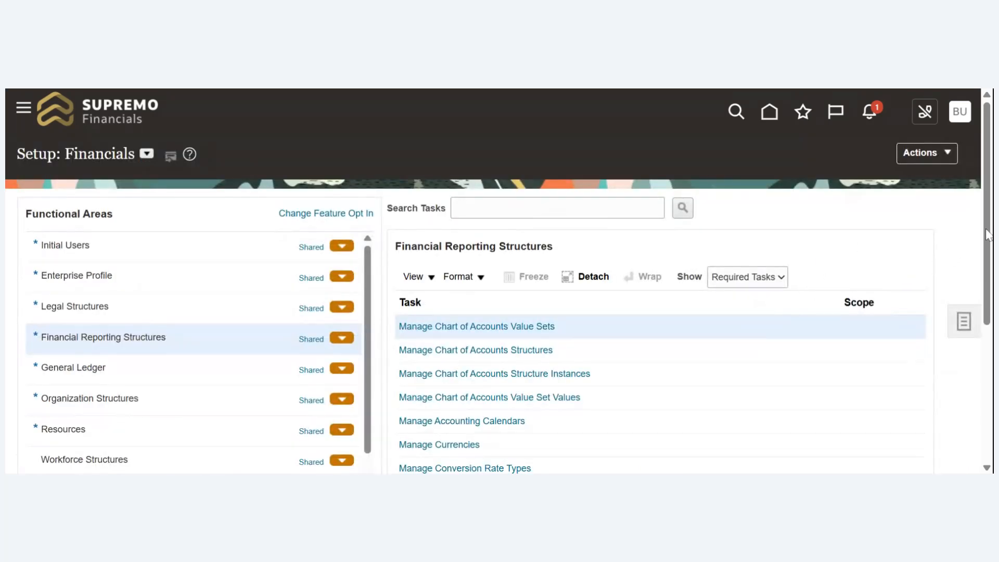
- Show All Tasks for Financial Reporting Structures and open the Manage Account Hierarchies task
left_click_drag(987, 234, 981, 253)
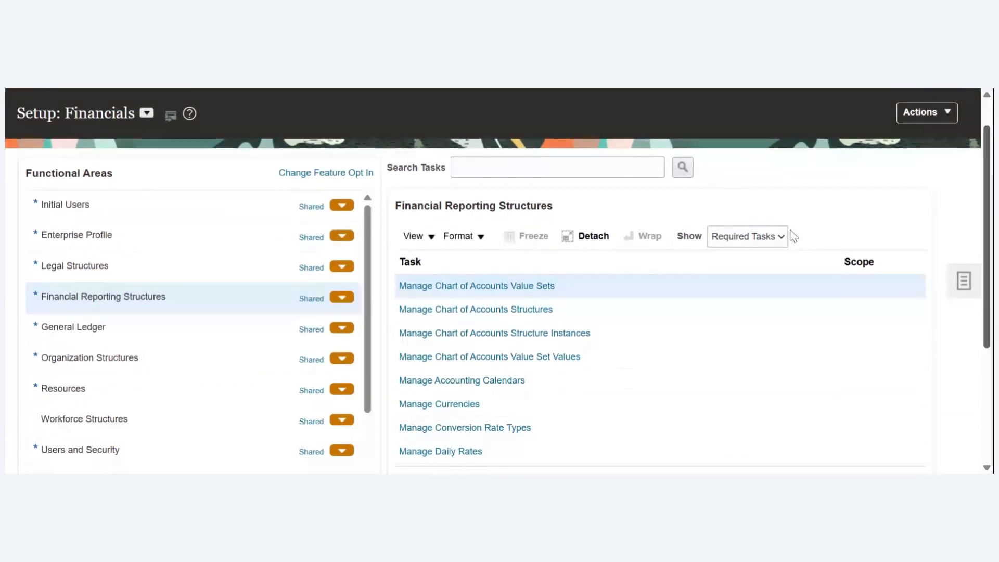
left_click(752, 240)
left_click(737, 254)
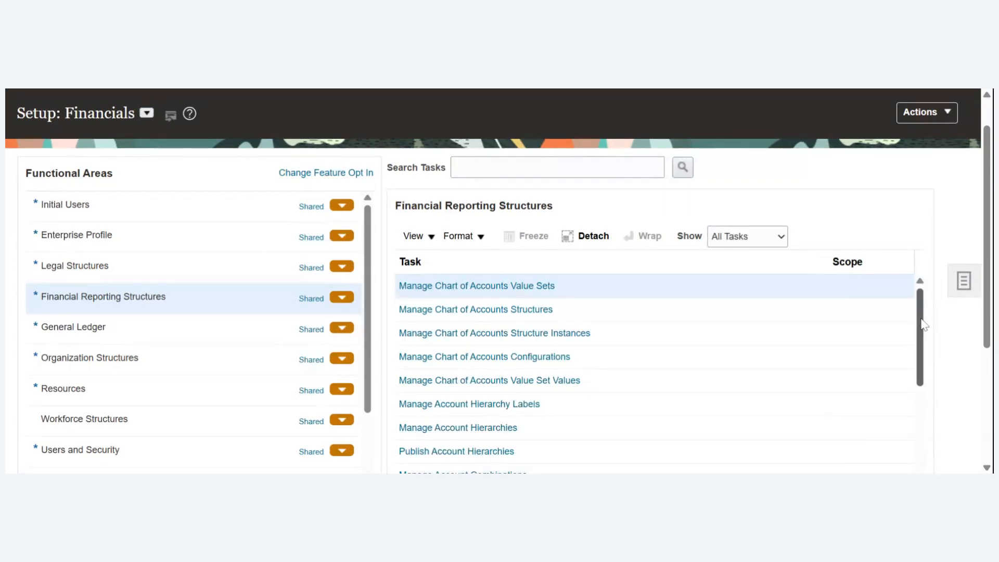
left_click_drag(924, 324, 917, 352)
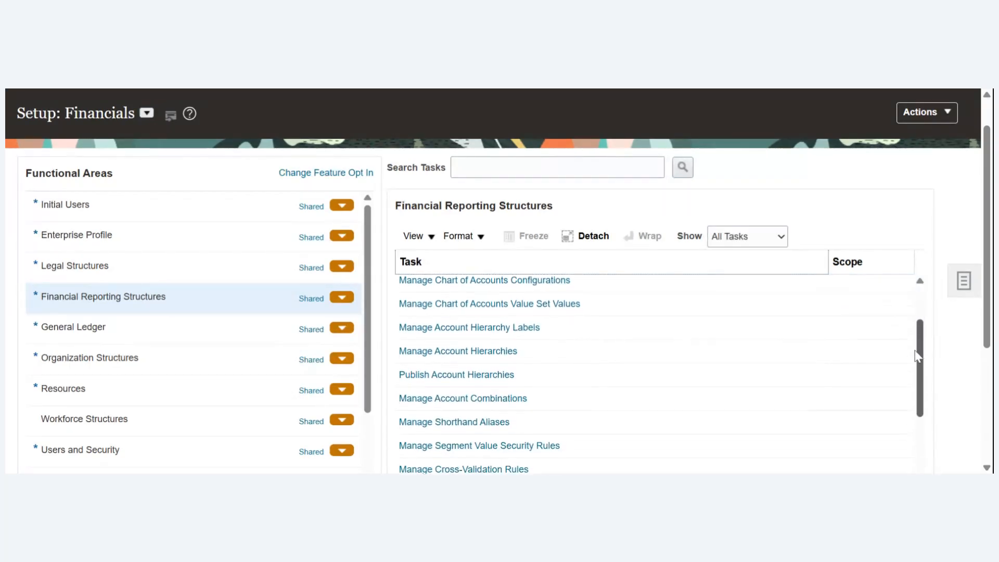
left_click(459, 350)
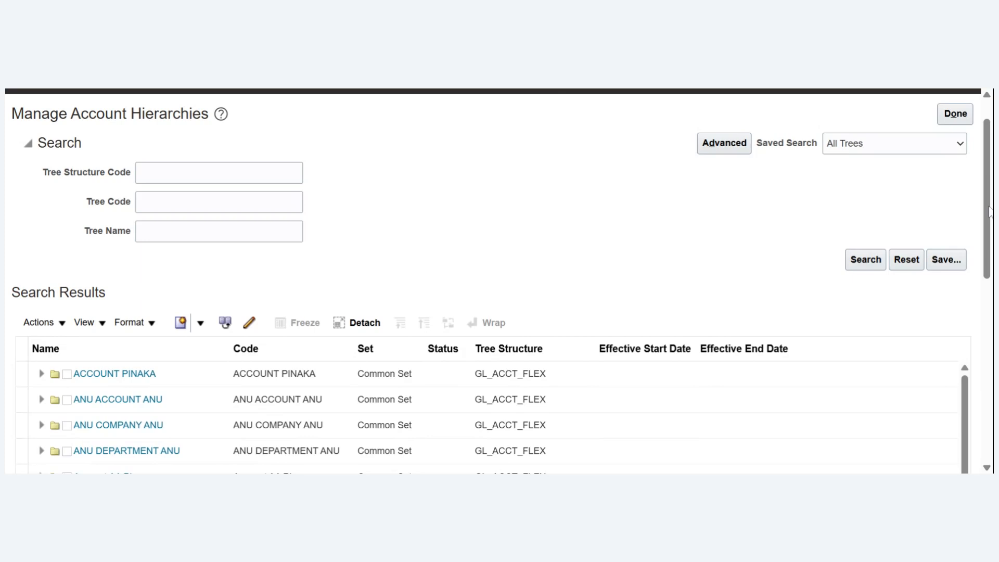
- Start a new account hierarchy tree with Account Reliance as both its name and its code
scroll(954, 286, "down", 3)
scroll(954, 286, "down", 1)
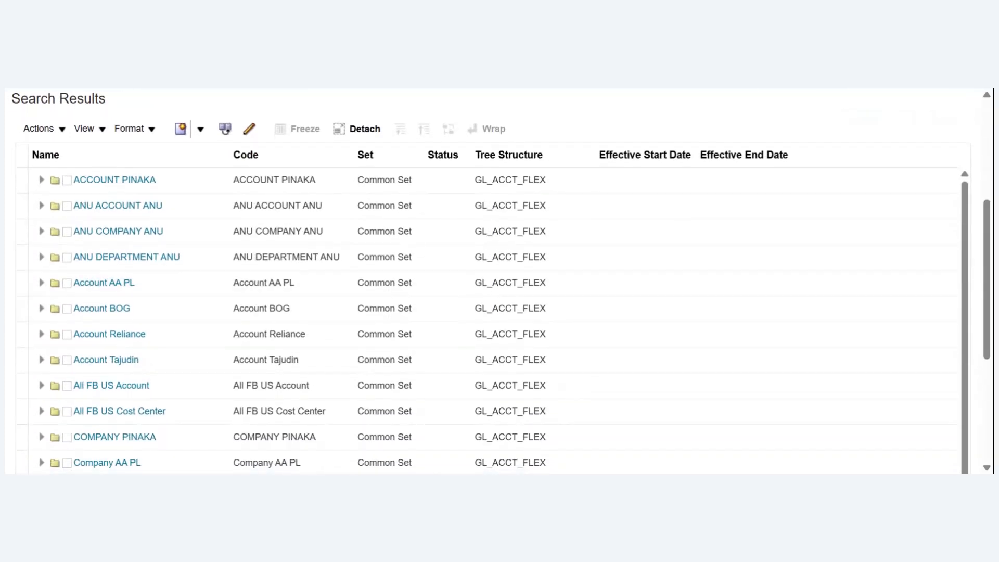
left_click_drag(987, 305, 971, 389)
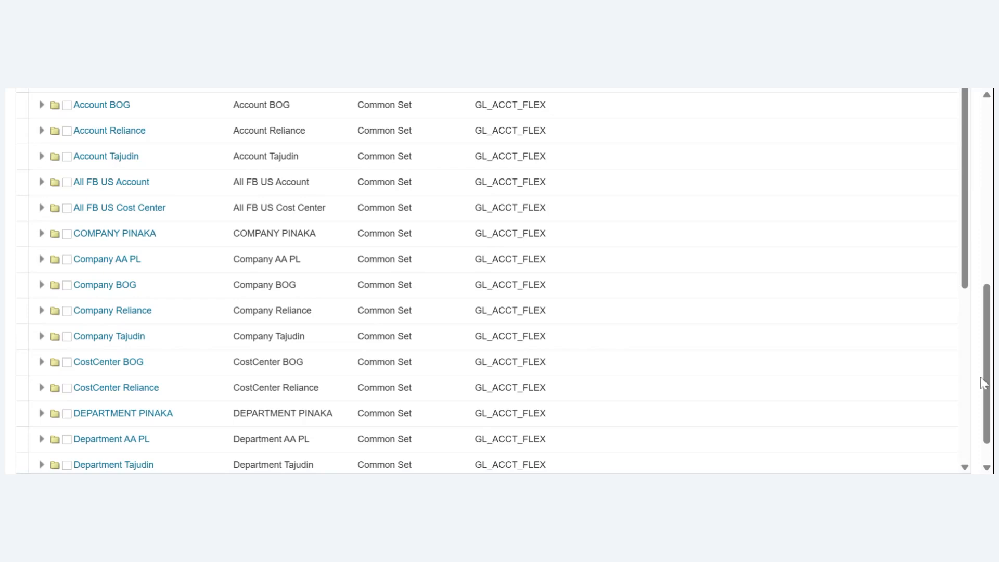
left_click_drag(989, 378, 989, 260)
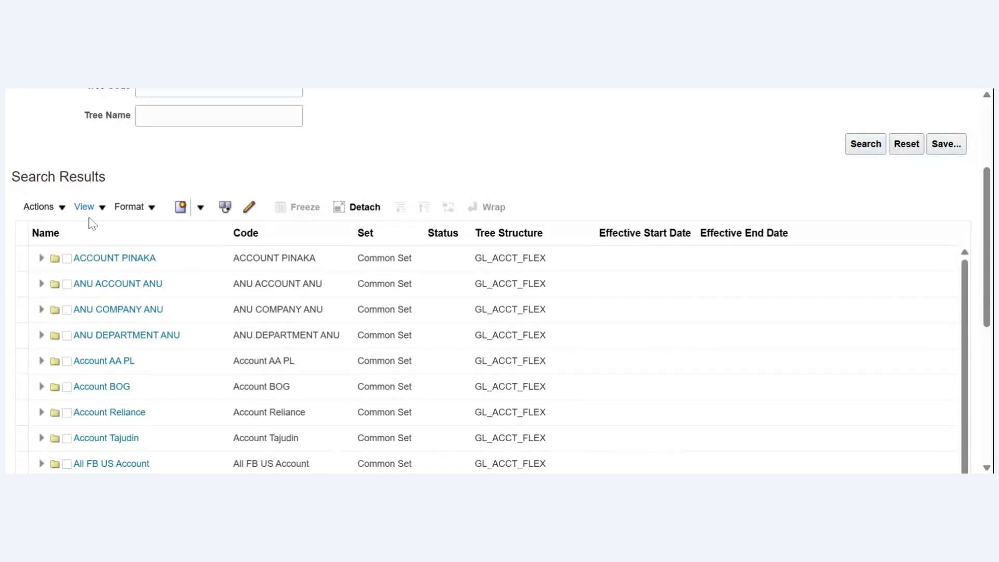
left_click(186, 211)
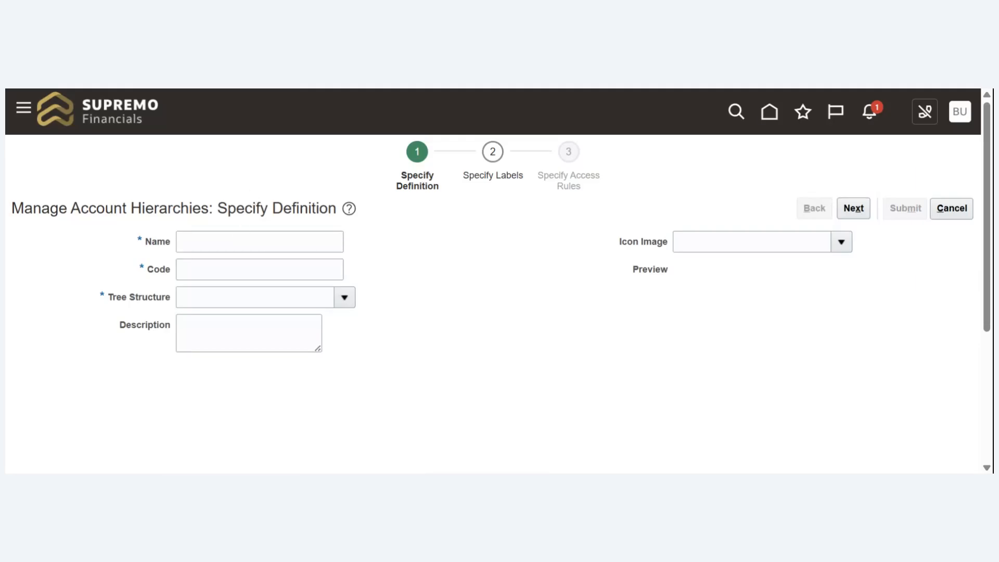
left_click(213, 242)
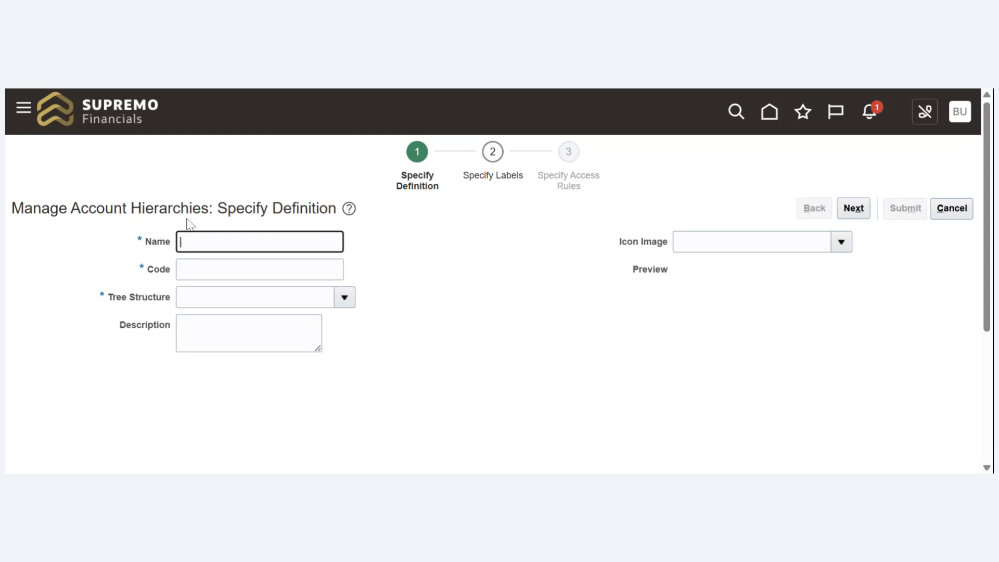
type("Account Reliance")
key("Tab")
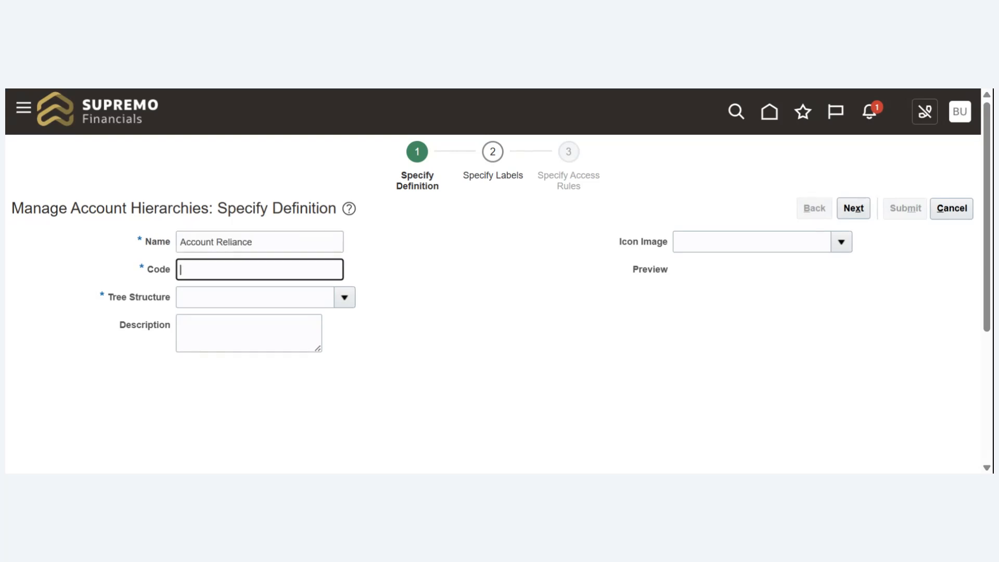
type("Account Reliance")
key("Tab")
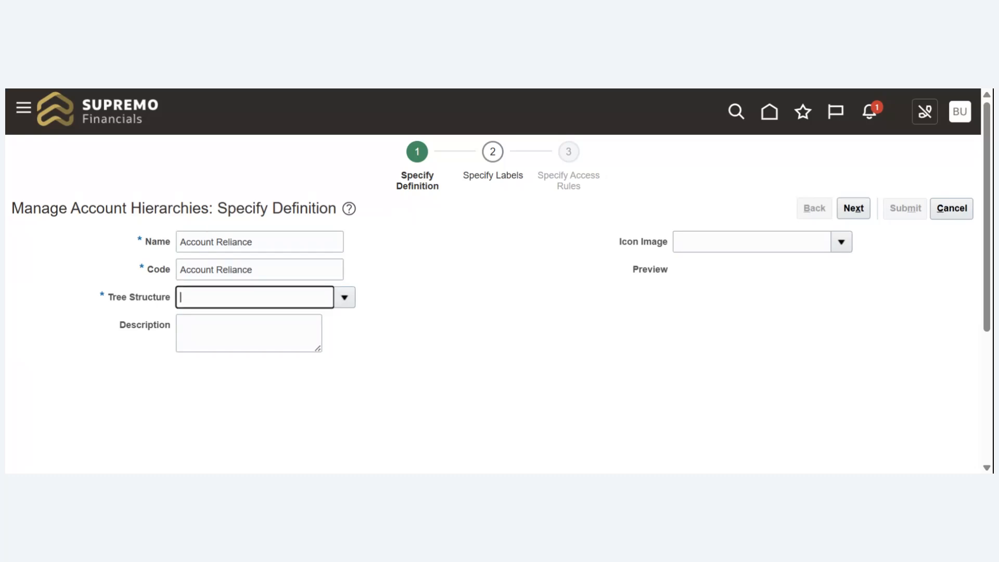
- Choose Accounting Flexfield Hierarchy as the tree structure of the new tree
left_click(340, 303)
left_click(341, 301)
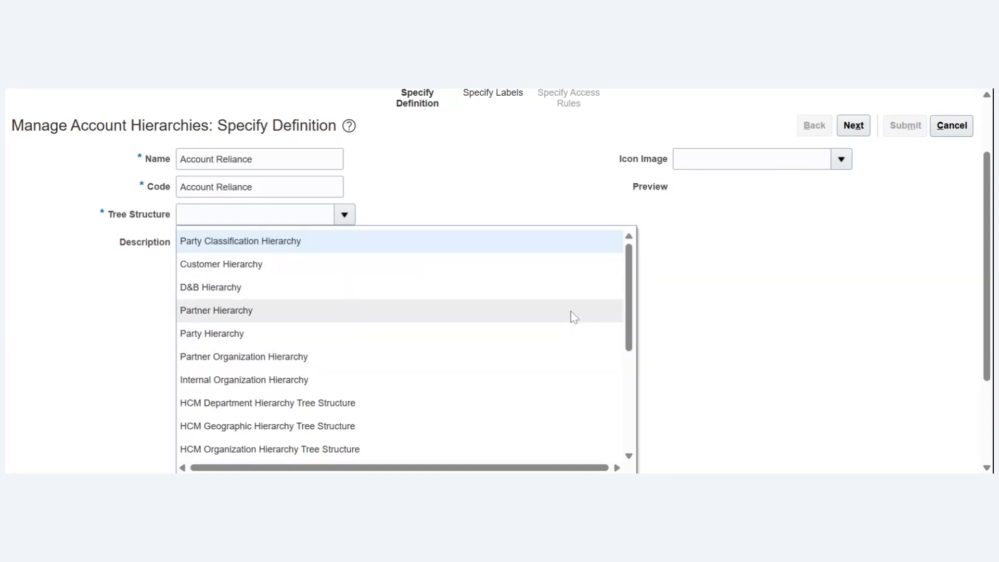
left_click_drag(628, 301, 628, 382)
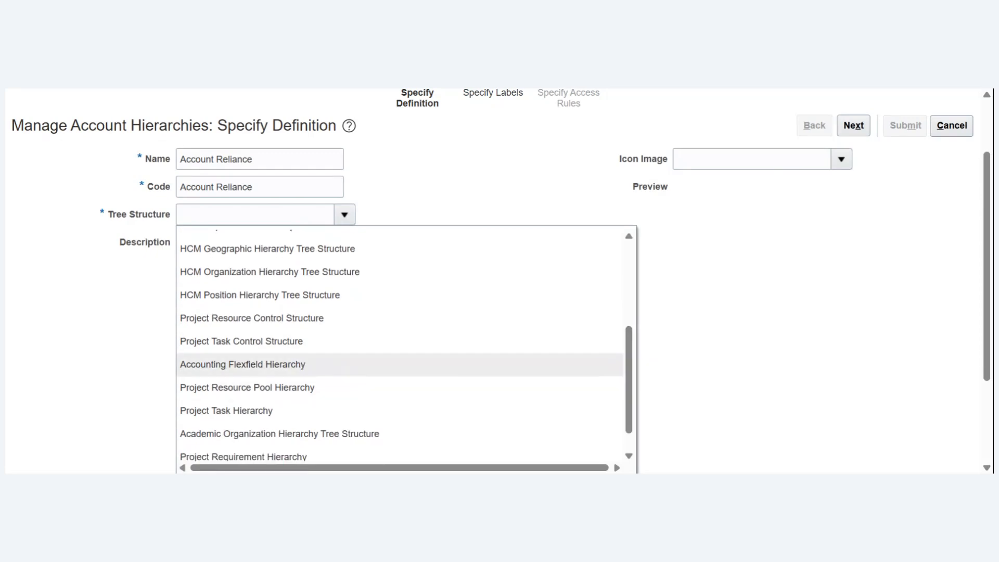
left_click(260, 364)
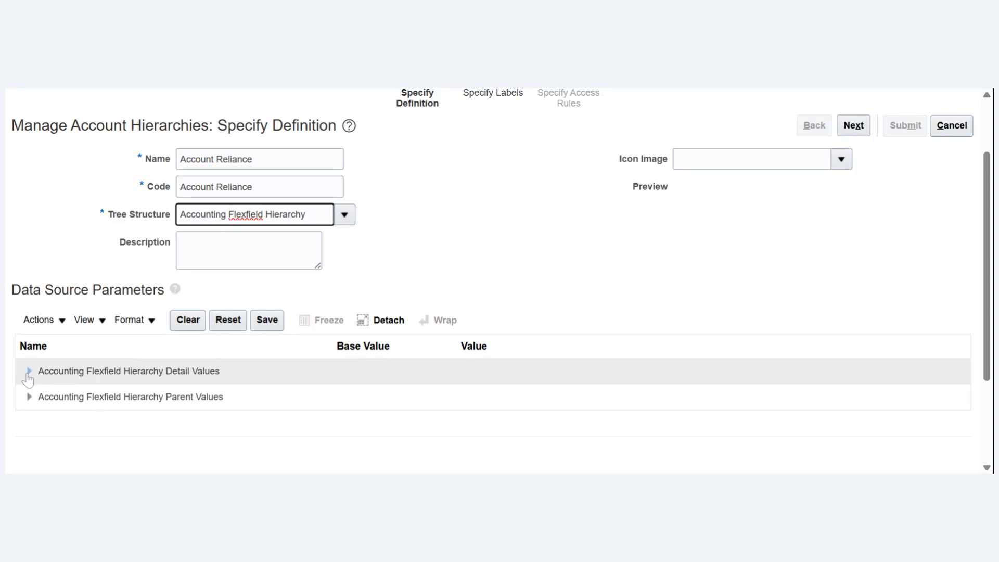
- Set Bind_ValueSetCode to Account Reliance for both the detail and parent values, and try to continue to the labels stage
left_click(29, 374)
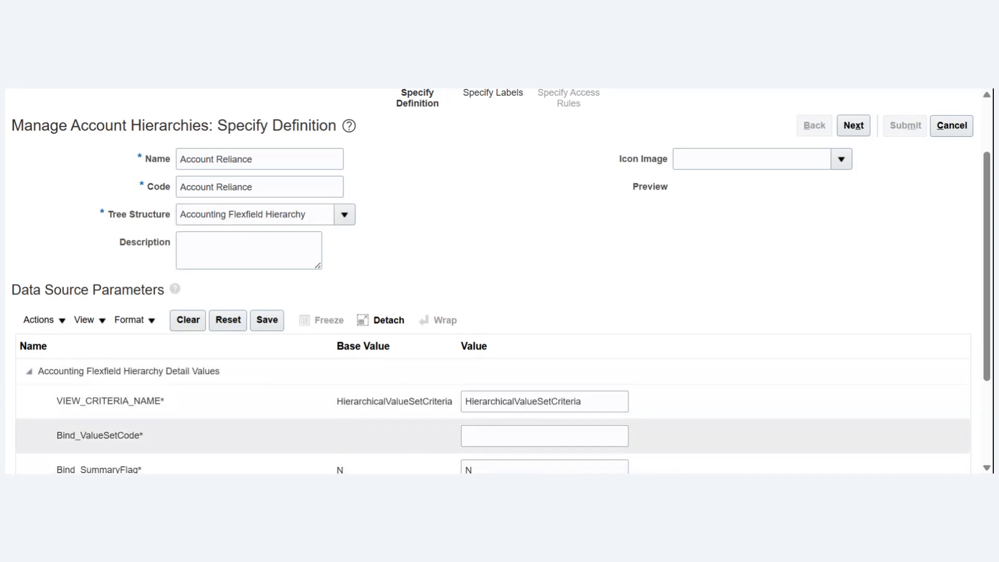
left_click(544, 436)
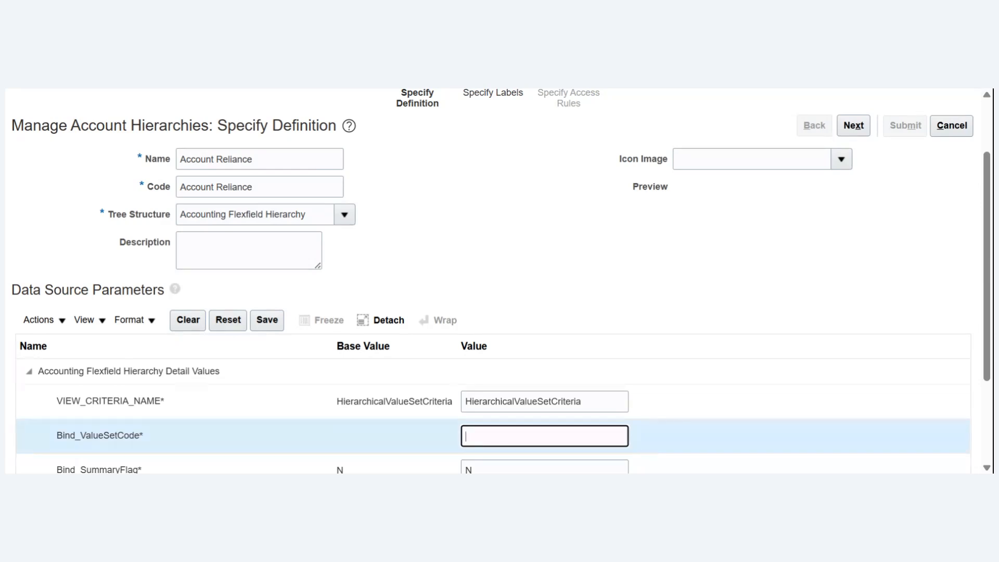
type("Account Reliance")
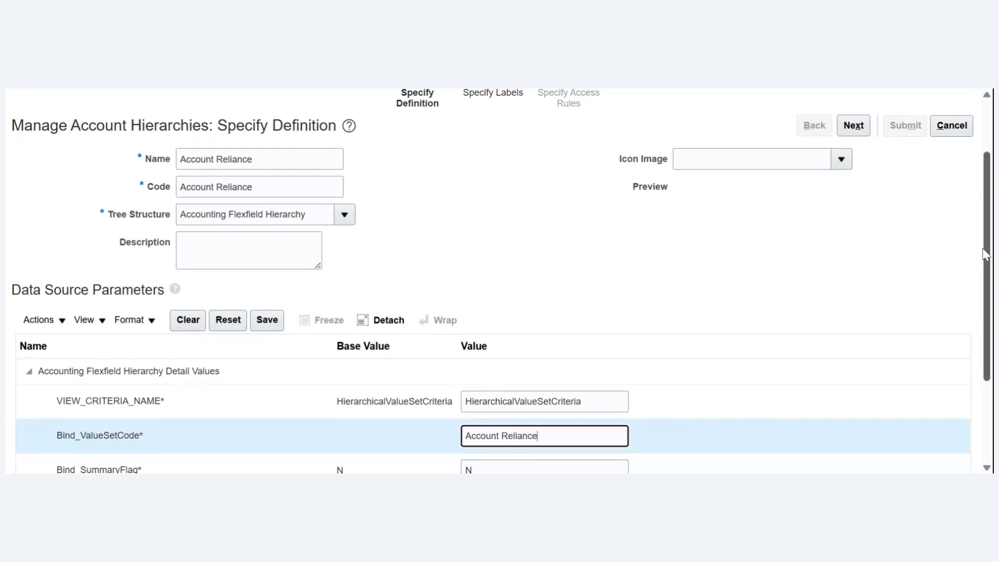
left_click_drag(985, 255, 985, 336)
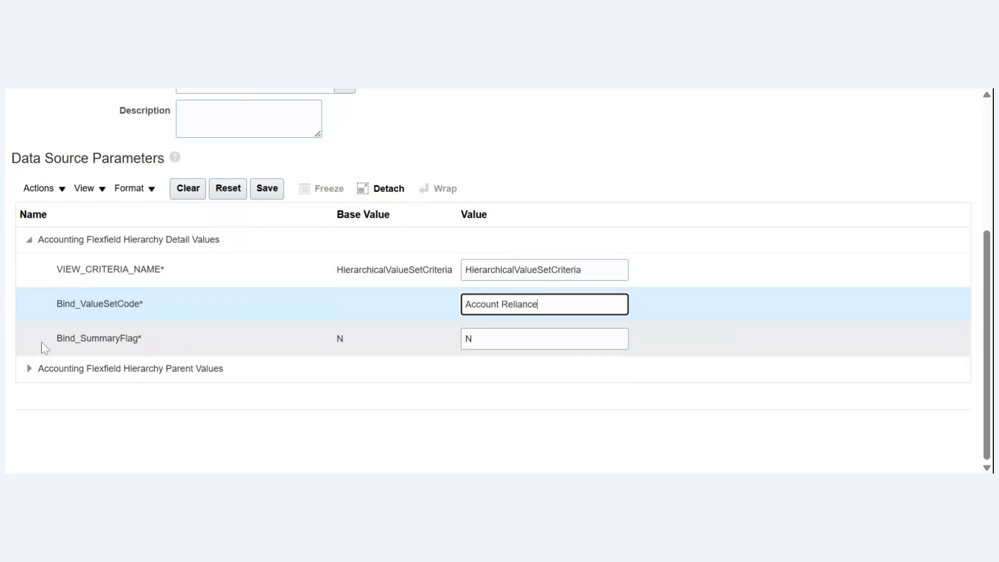
left_click(29, 369)
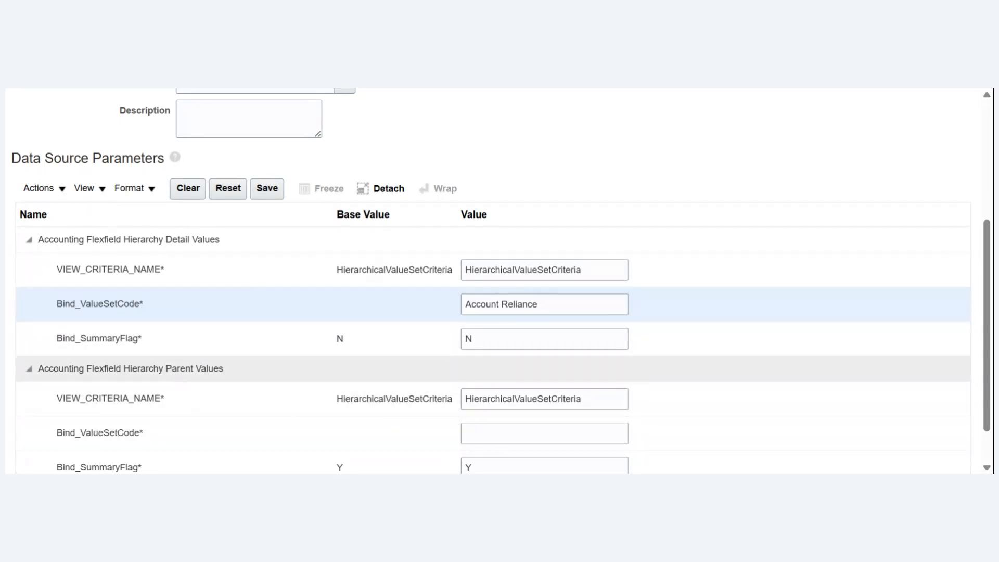
left_click(545, 433)
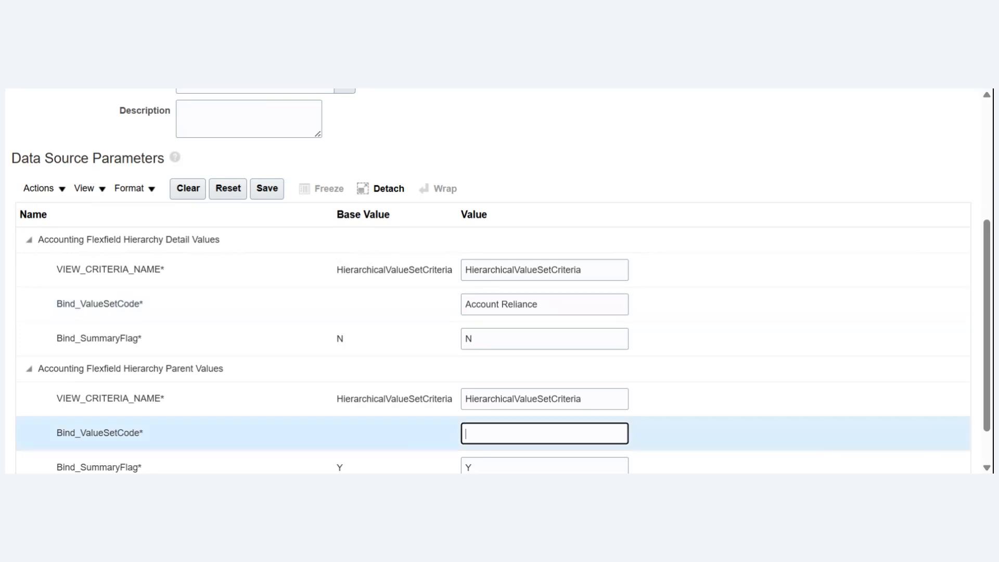
type("Account Reliance")
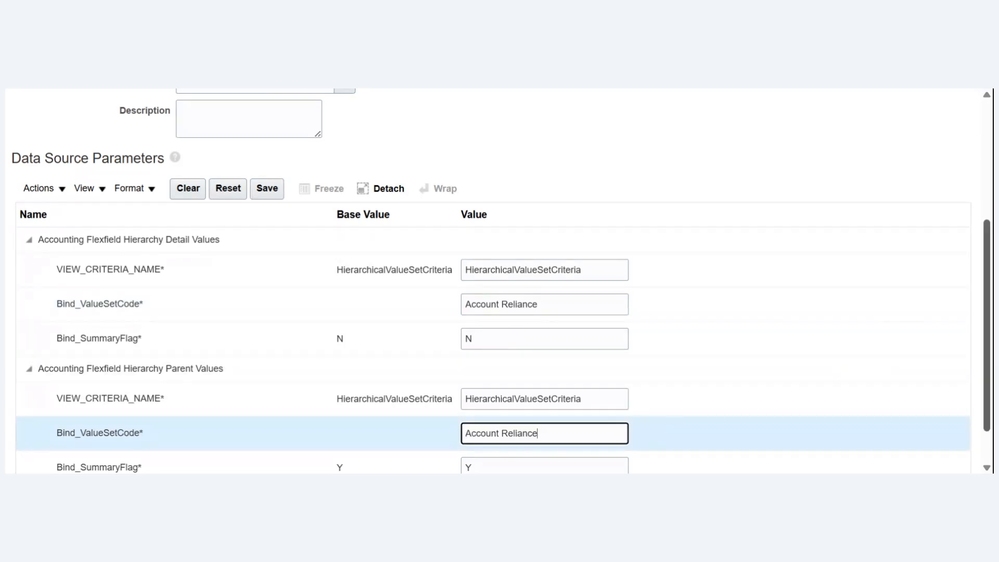
scroll(990, 355, "up", 4)
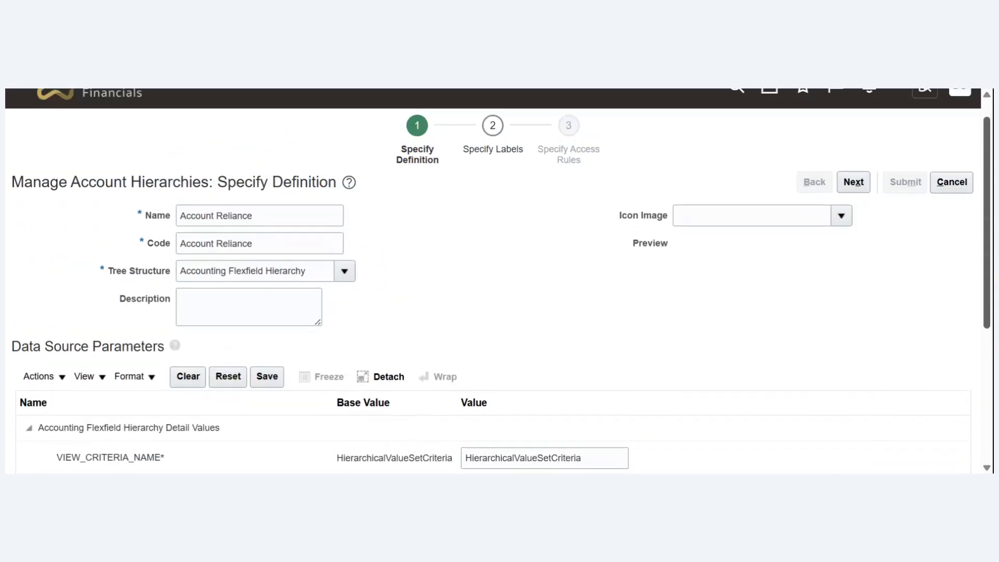
left_click(856, 209)
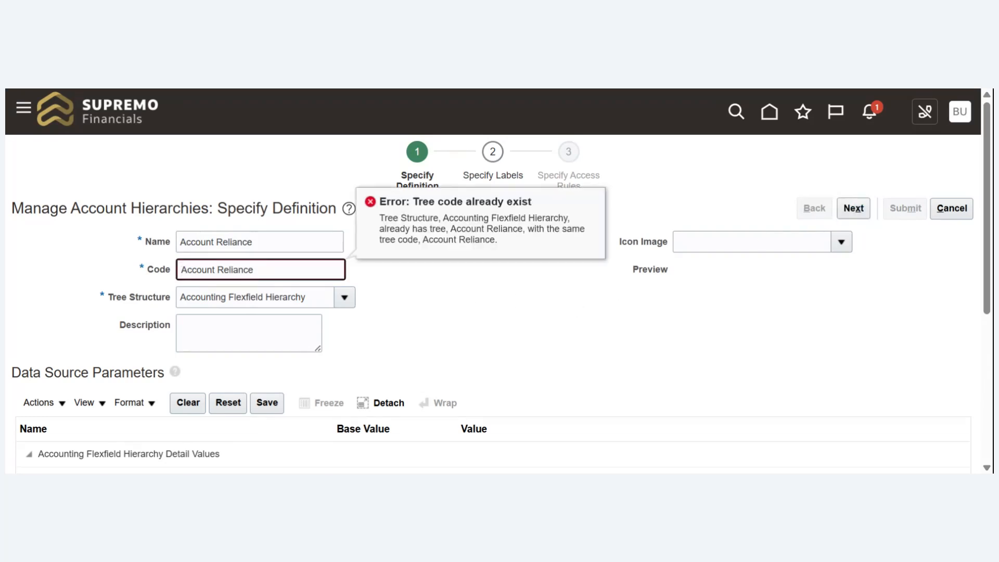
- Change the tree code to Account_Reliance and try again to continue to the labels stage
left_click(217, 269)
key("BackSpace")
type("_")
key("Tab")
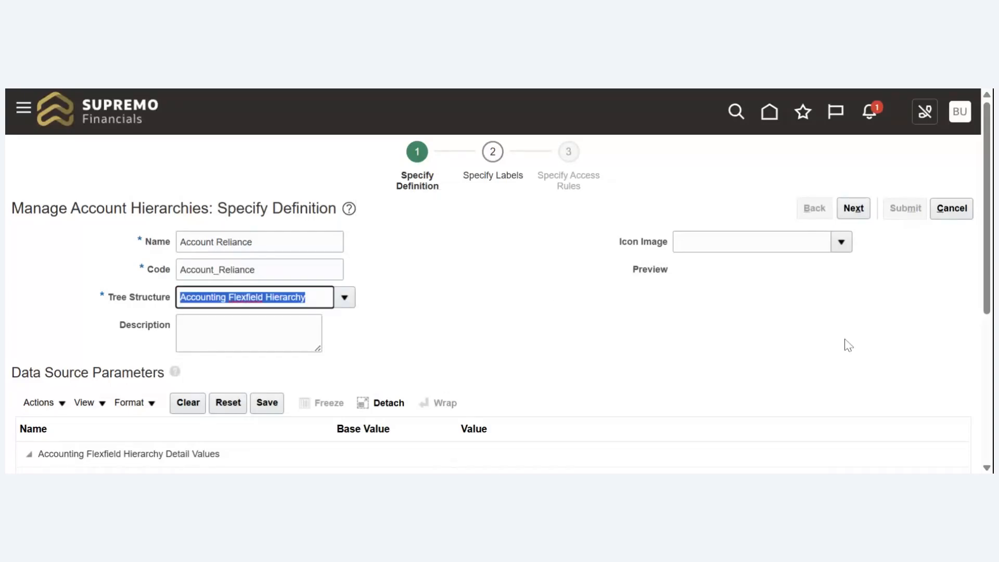
left_click(859, 215)
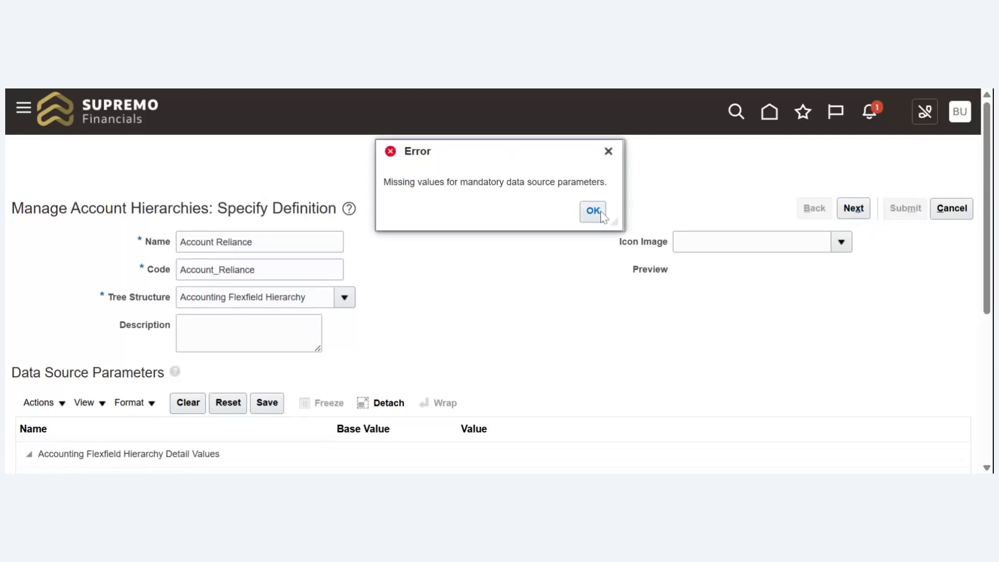
left_click(596, 209)
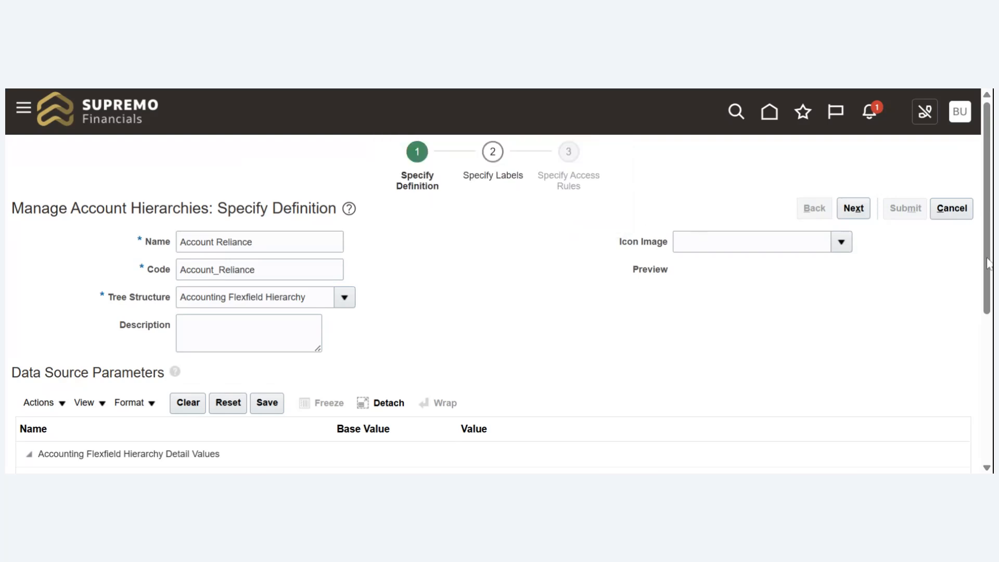
- Check the data source parameters of the tree definition and cancel its creation
scroll(989, 264, "down", 5)
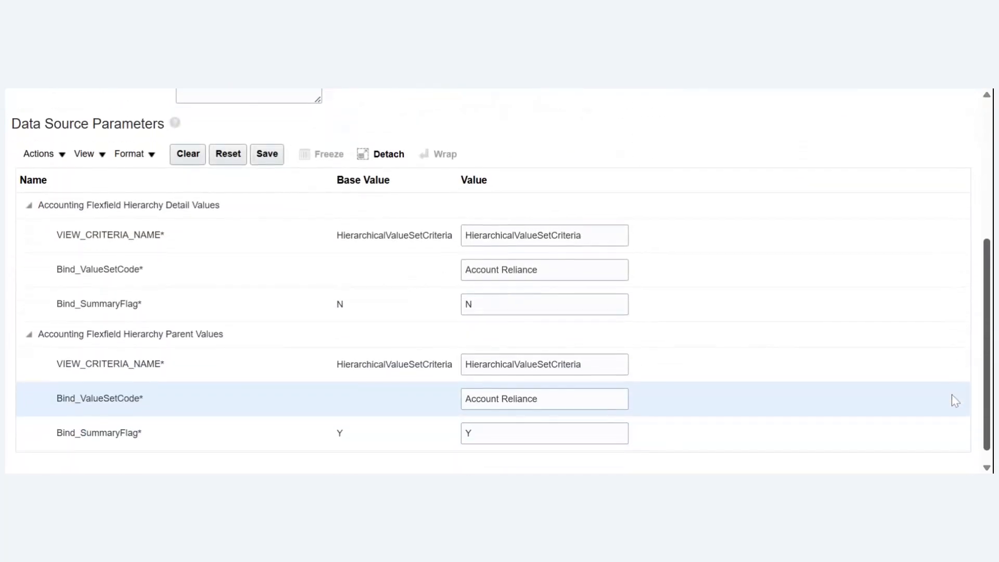
scroll(957, 387, "up", 5)
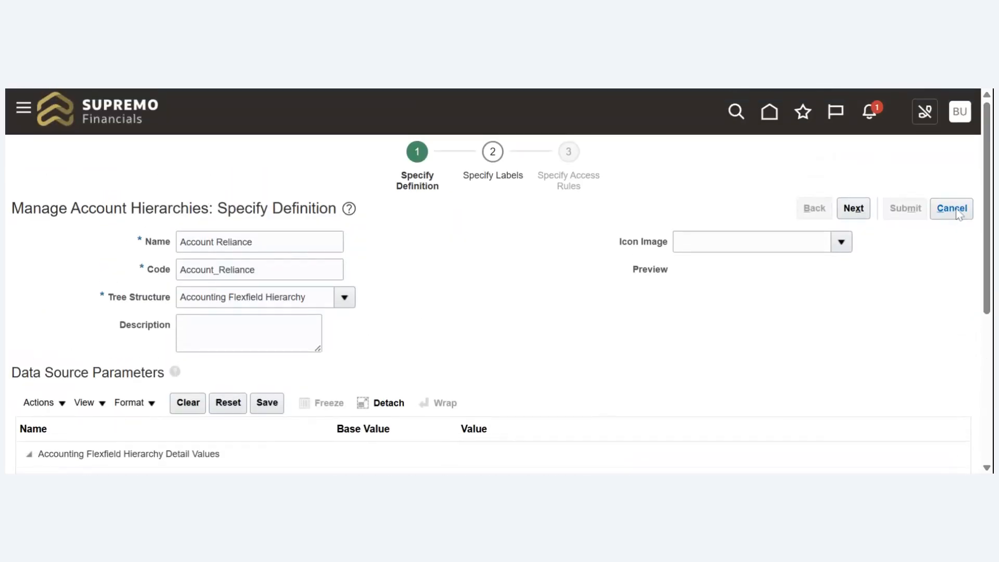
left_click(957, 211)
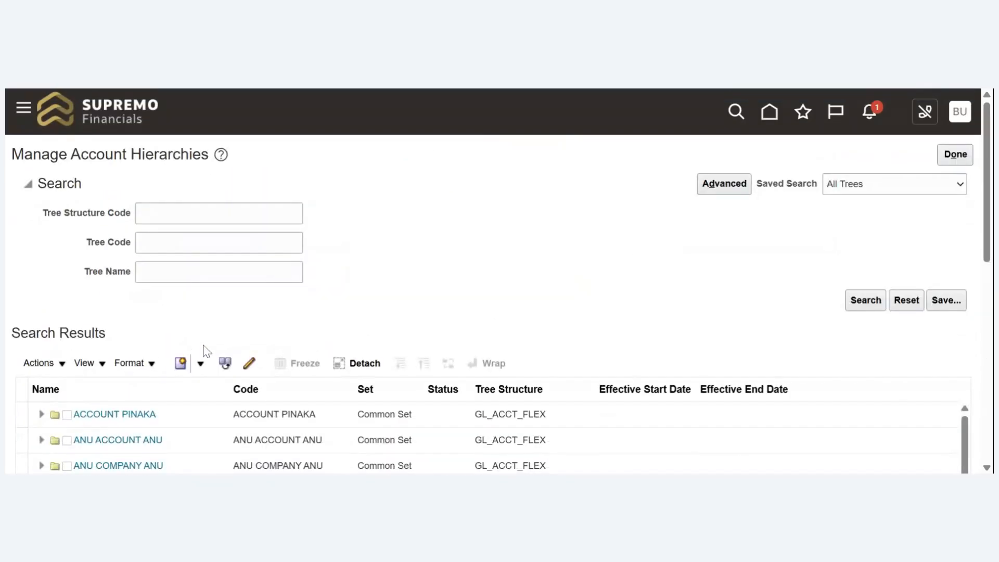
- Start a new tree with name and code Account_Reliance and the tree structure Accounting Flexfield Hierarchy
left_click(182, 363)
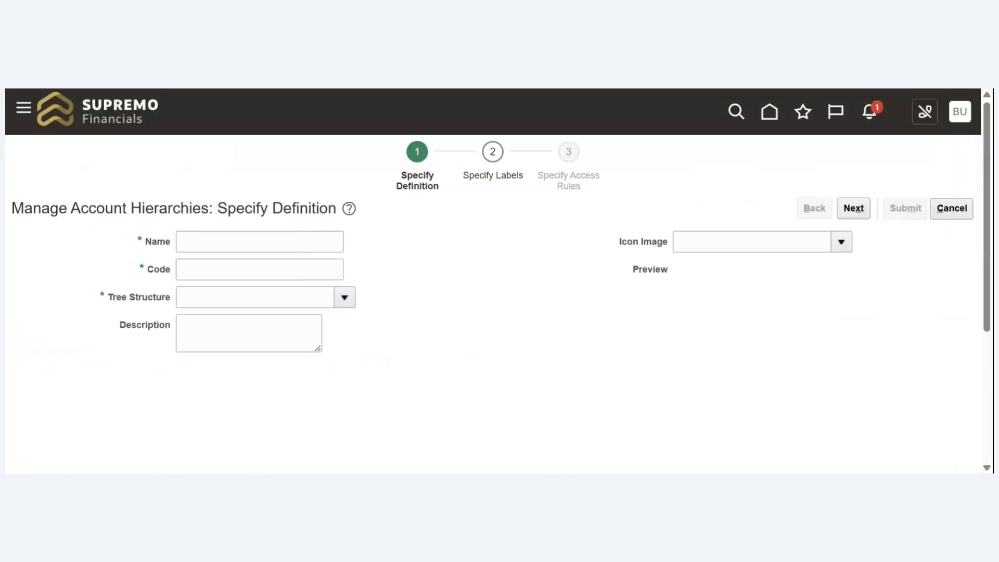
left_click(259, 242)
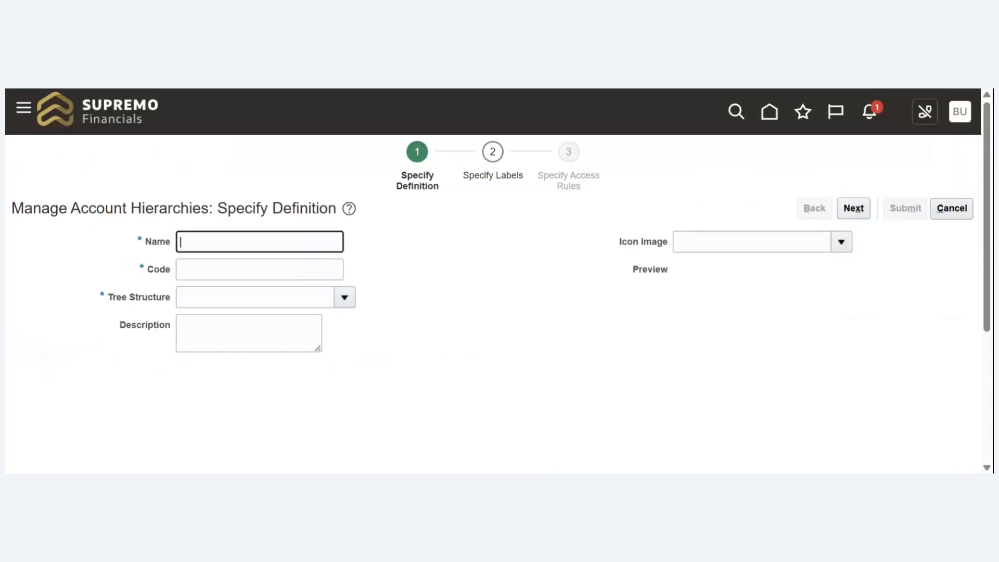
type("Account Reliance")
key("BackSpace")
type("_")
left_click(259, 269)
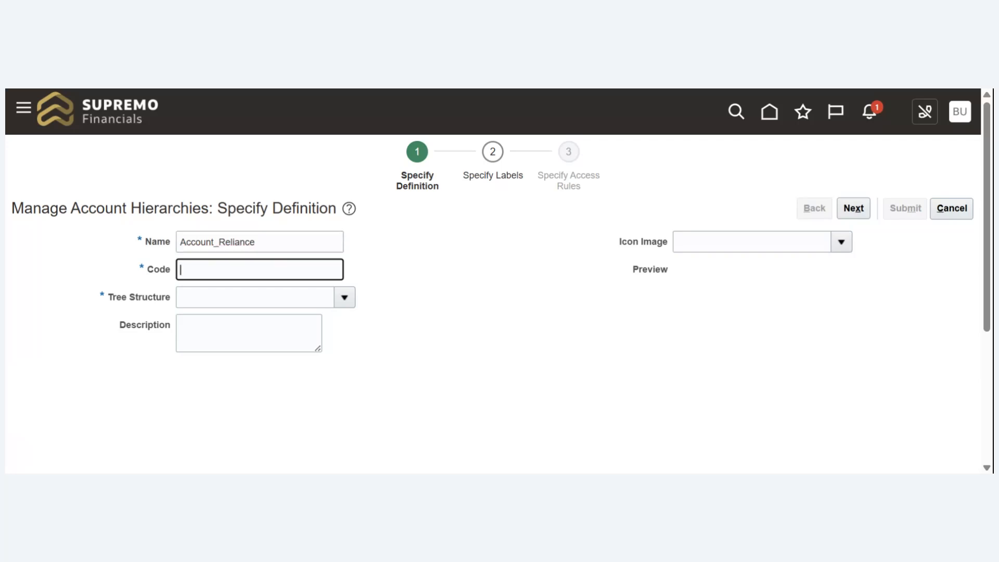
type("Account Reliance")
key("BackSpace")
type("_")
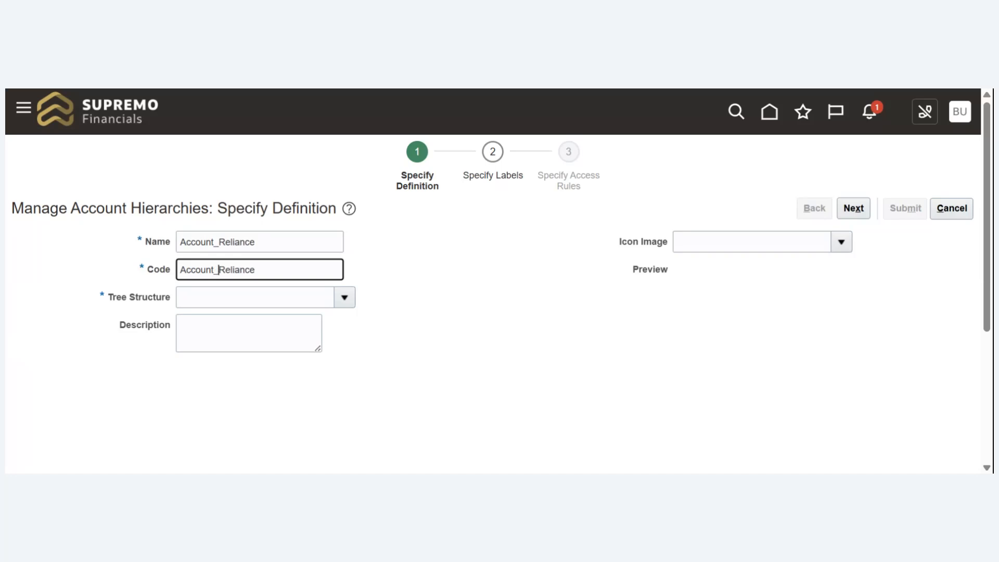
left_click(345, 298)
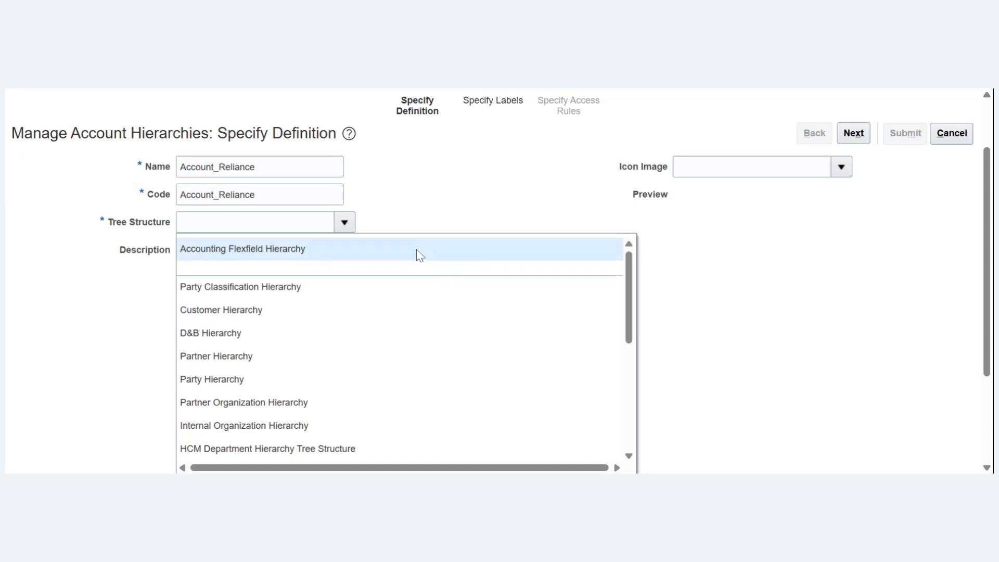
left_click(416, 249)
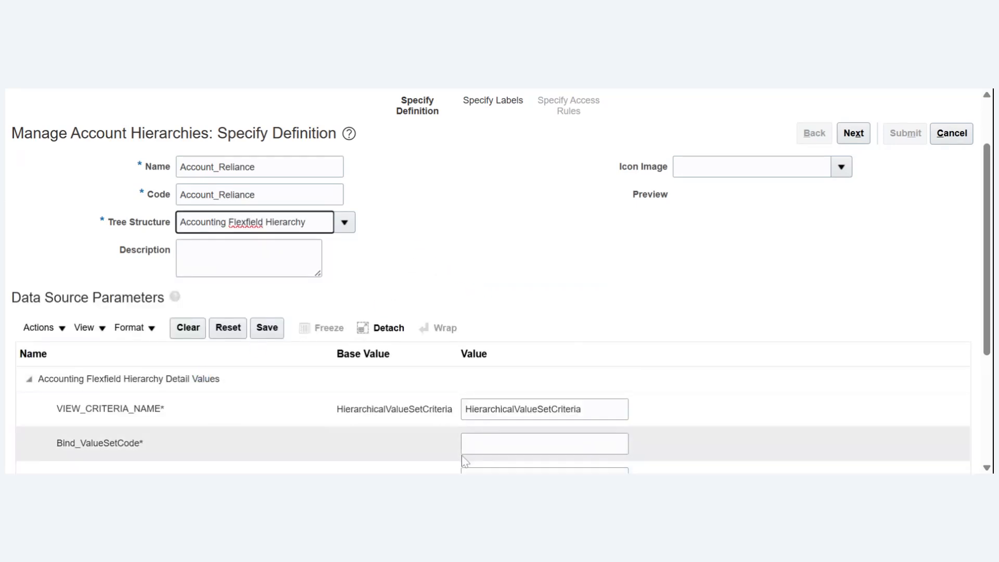
- Enter Account Reliance as the Bind_ValueSetCode under both the hierarchy detail values and the hierarchy parent values
left_click(521, 444)
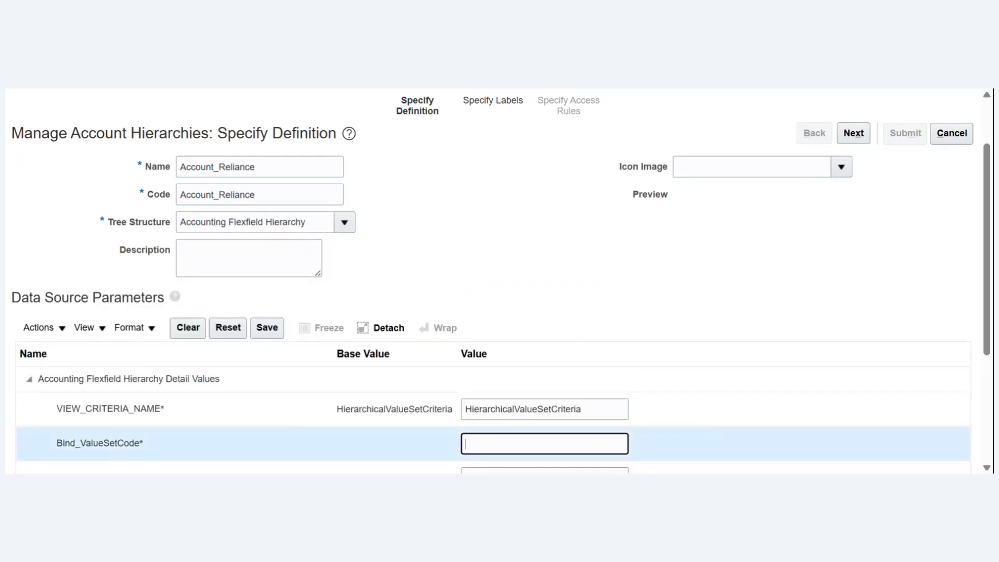
type("Account Reliance")
scroll(963, 370, "down", 3)
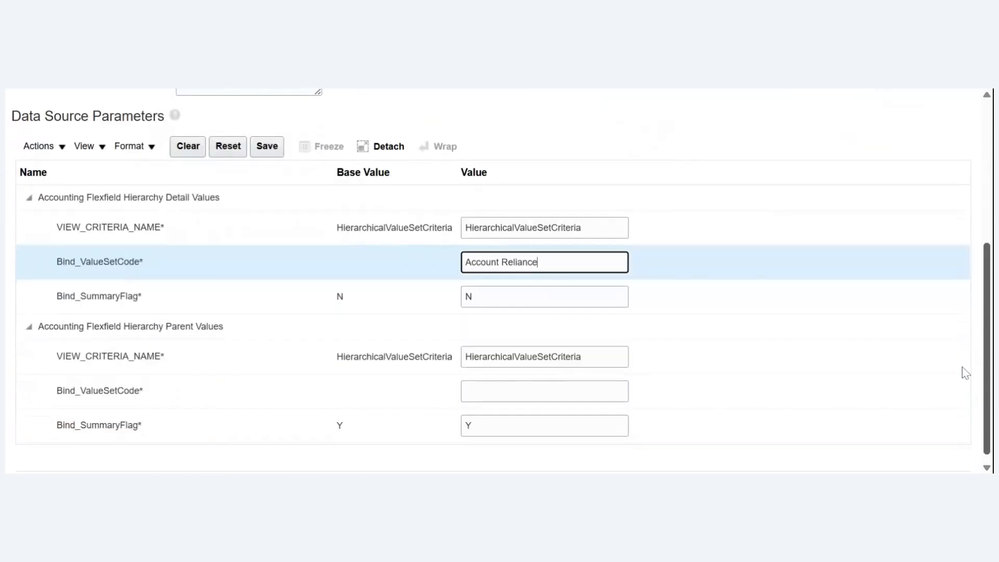
left_click(545, 391)
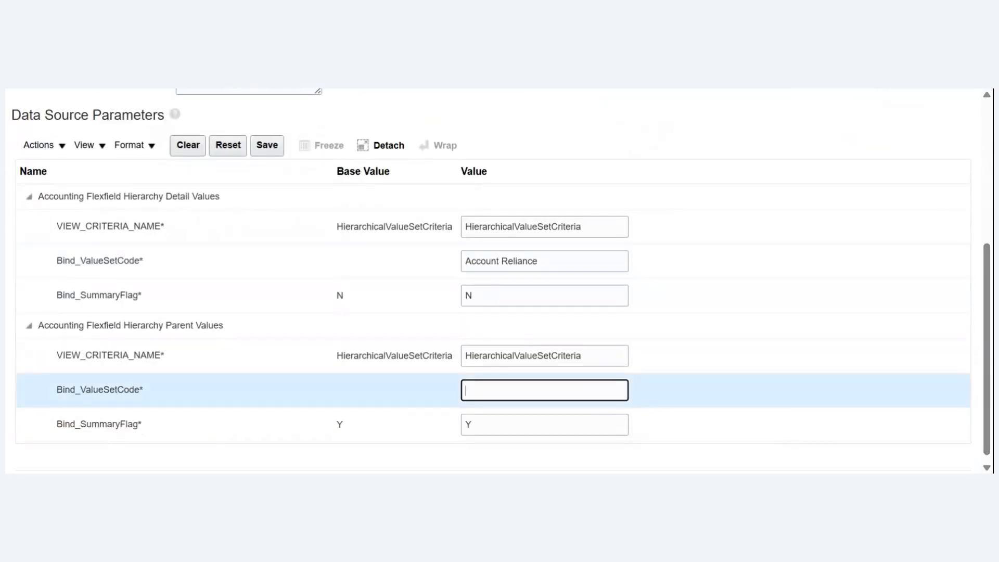
type("Account Reliance")
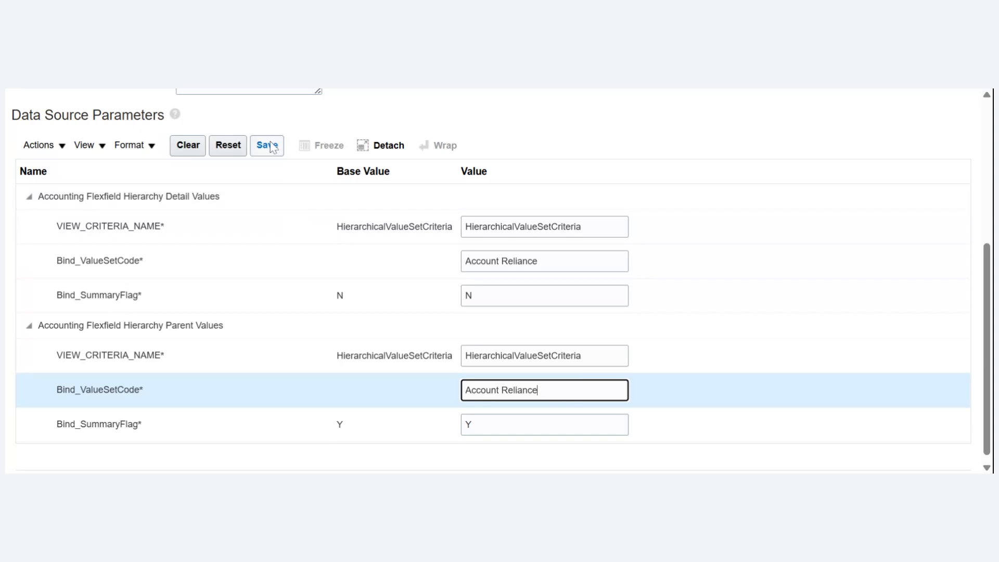
- Save the data source parameters, leave labels and access rules unset, and submit the tree with the option to add a version
left_click(269, 146)
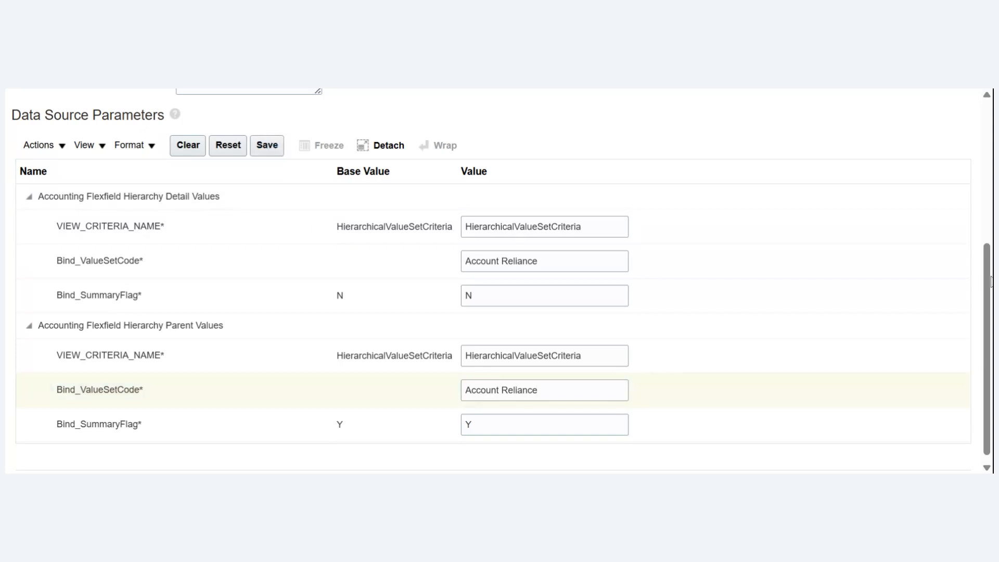
scroll(987, 287, "up", 5)
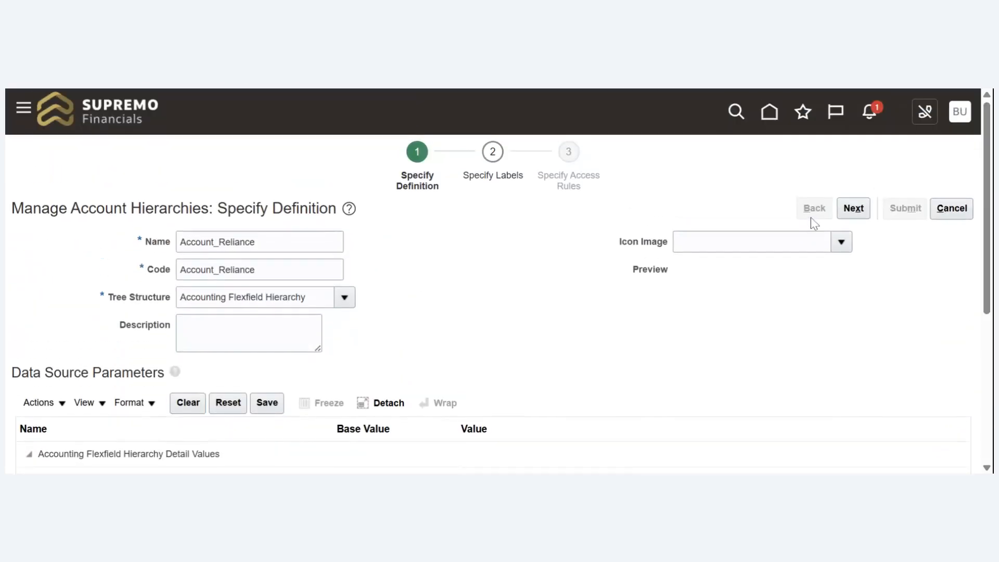
left_click(856, 209)
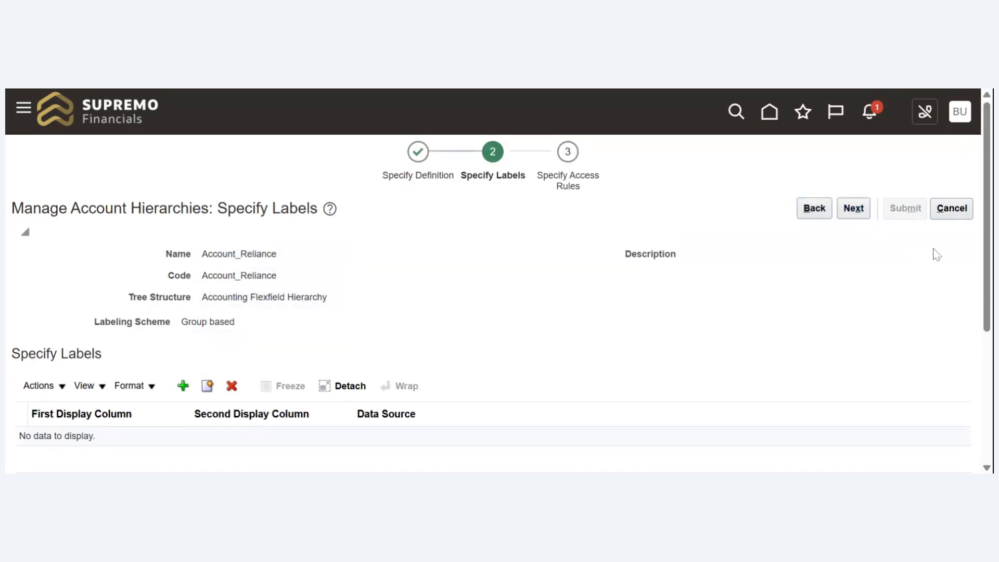
left_click(858, 211)
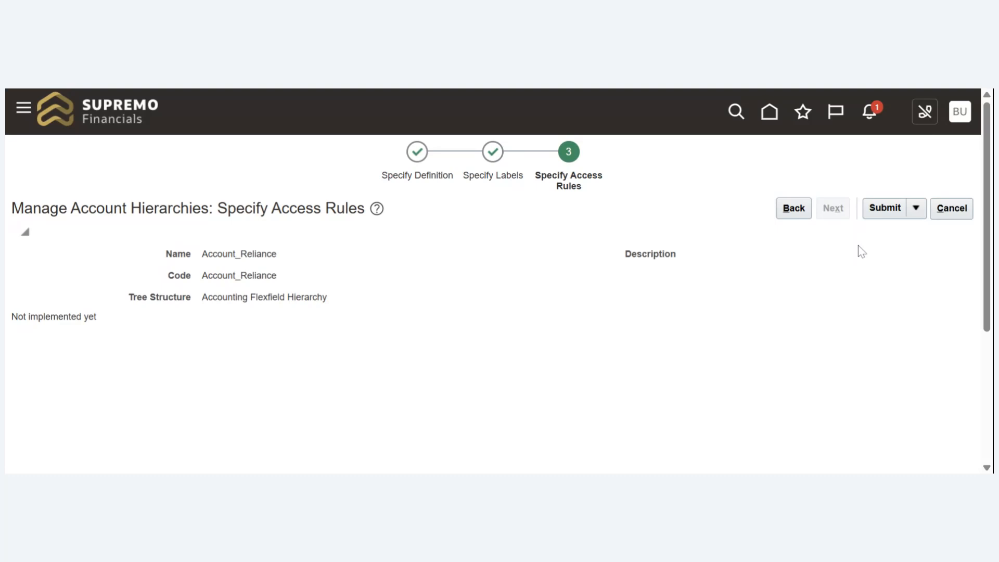
left_click(915, 210)
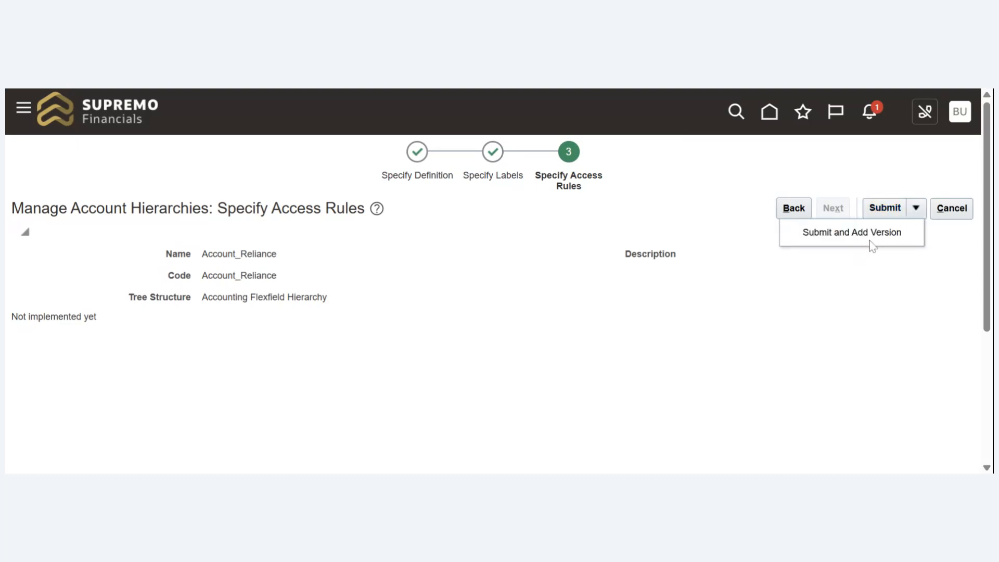
left_click(873, 242)
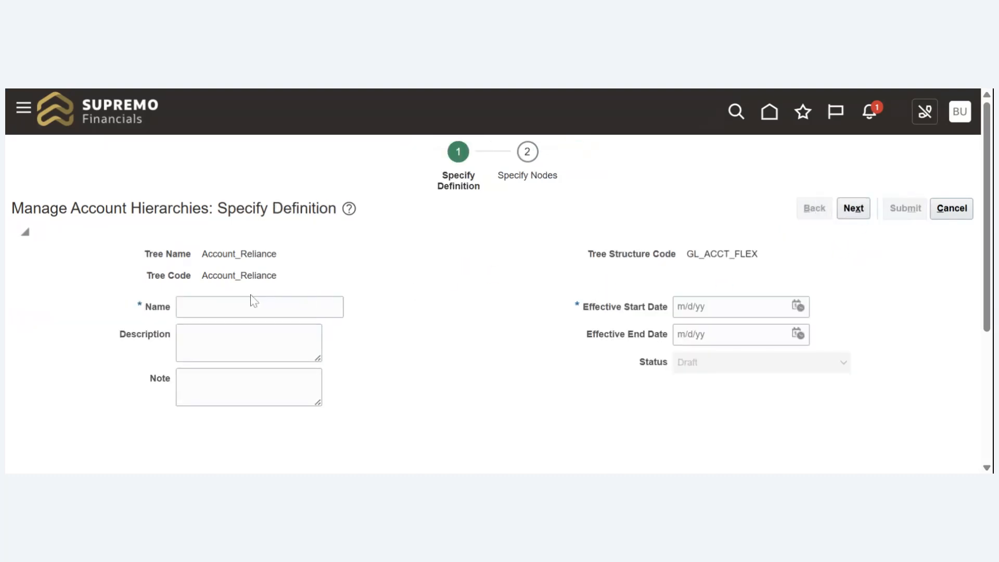
- Name the tree version Account_Reliance and set its effective start date to 1/1/21
left_click(260, 307)
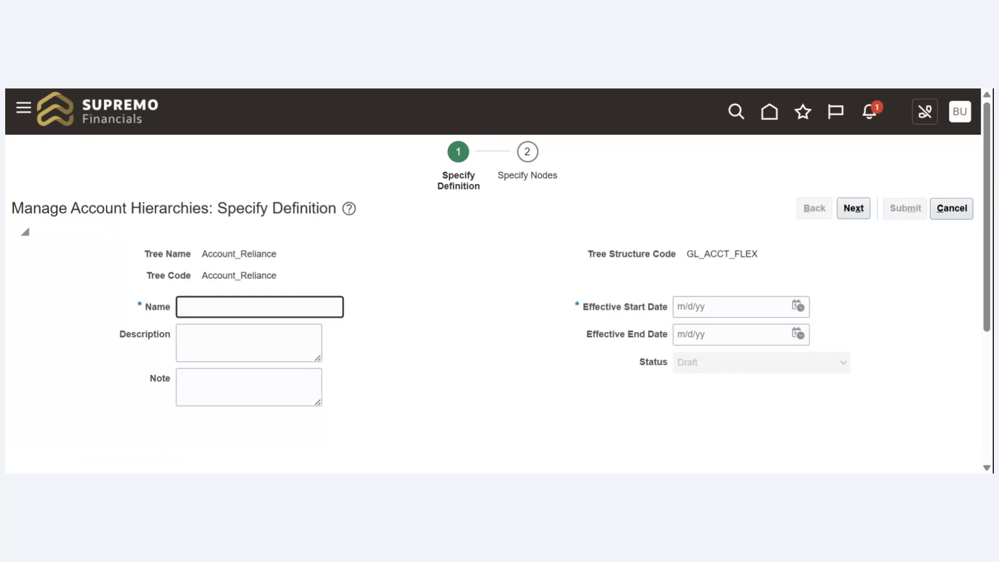
type("Account Reliance")
key("BackSpace")
type("_")
key("Tab")
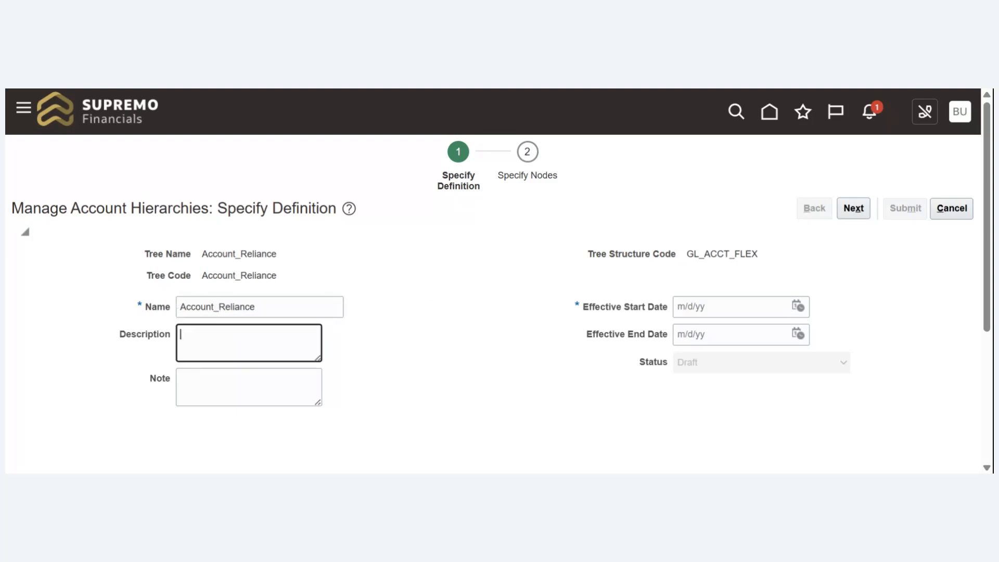
left_click(741, 307)
type("1/")
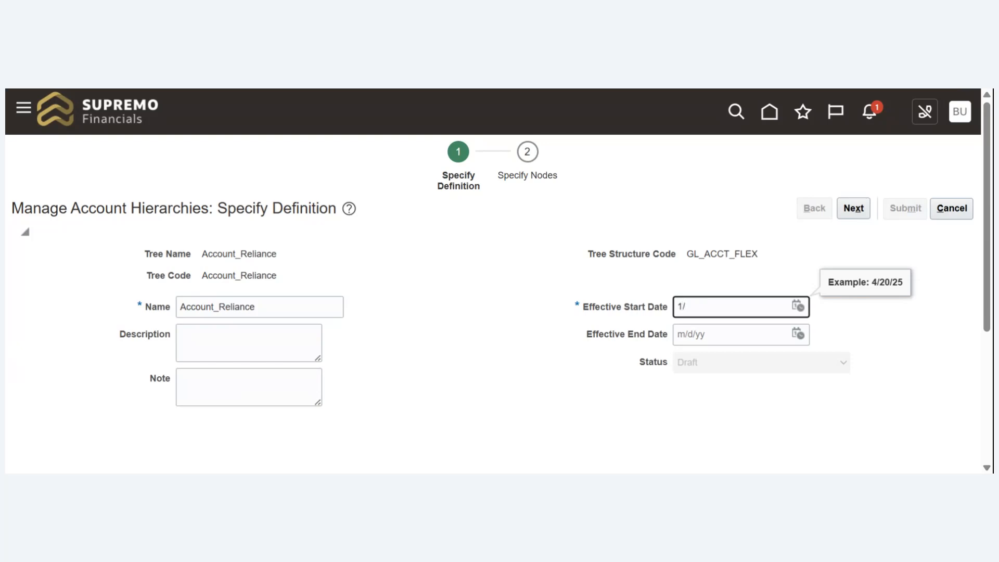
type("1")
type("/21")
key("Tab")
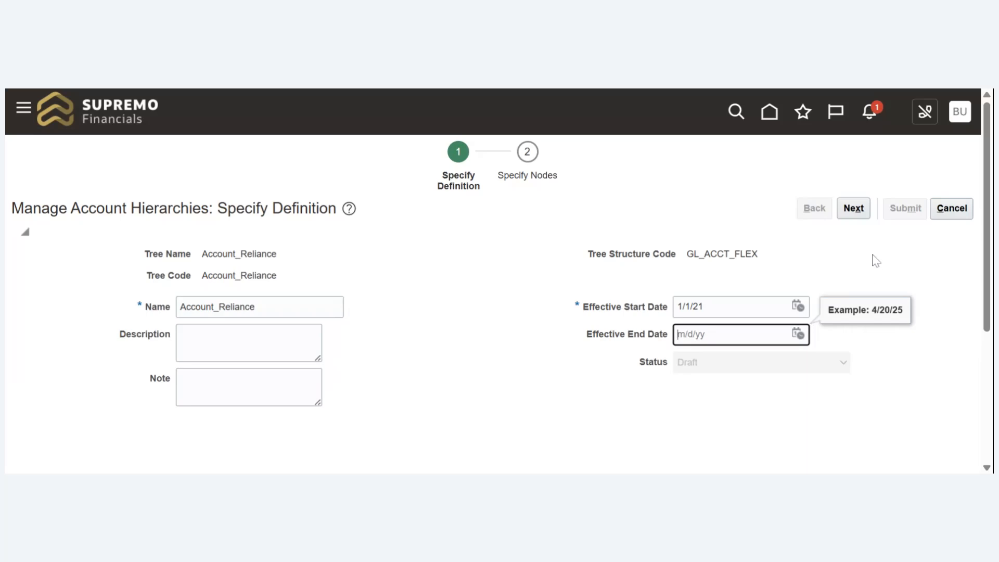
- Create the blank tree version and submit it without adding any nodes
left_click(857, 209)
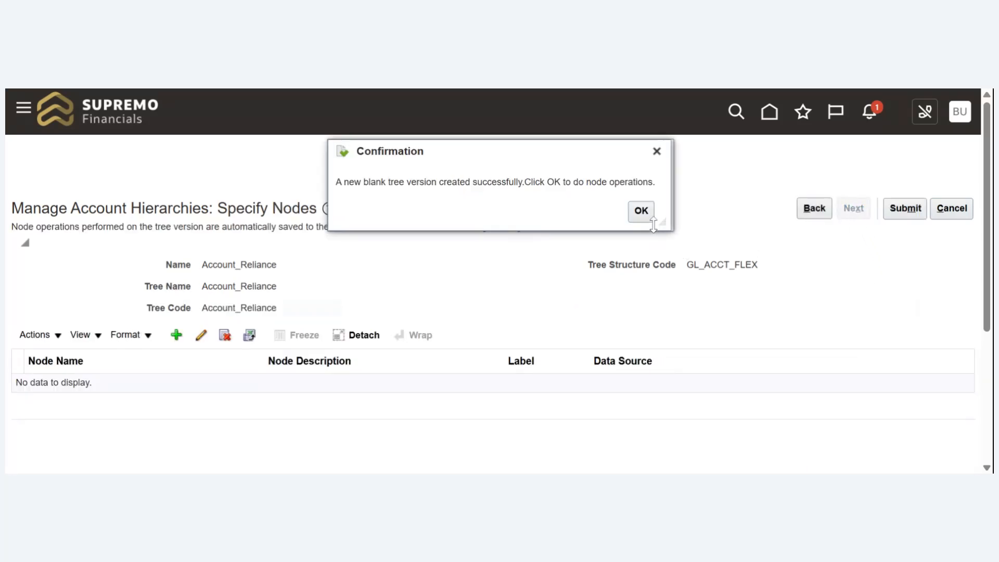
left_click(641, 211)
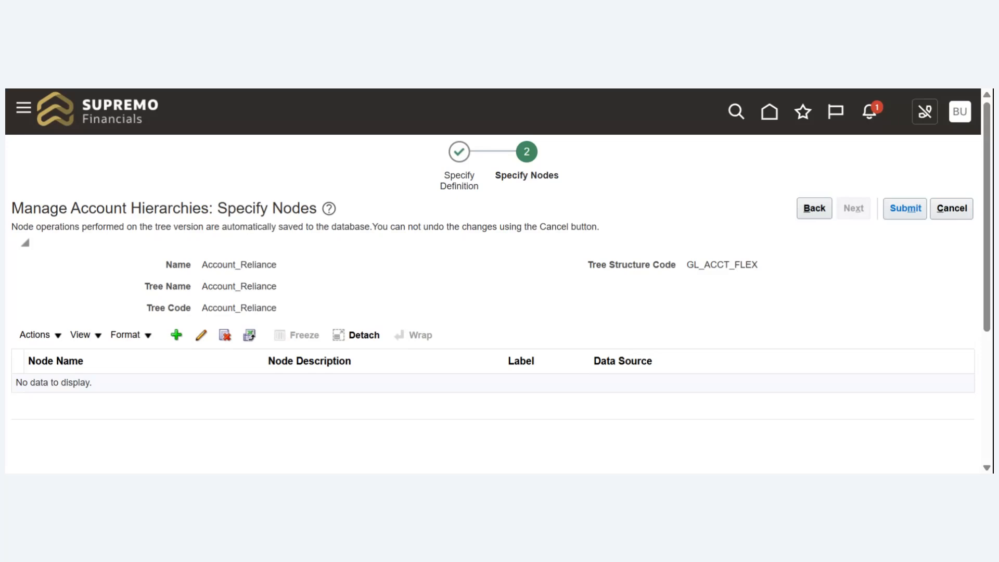
left_click(899, 212)
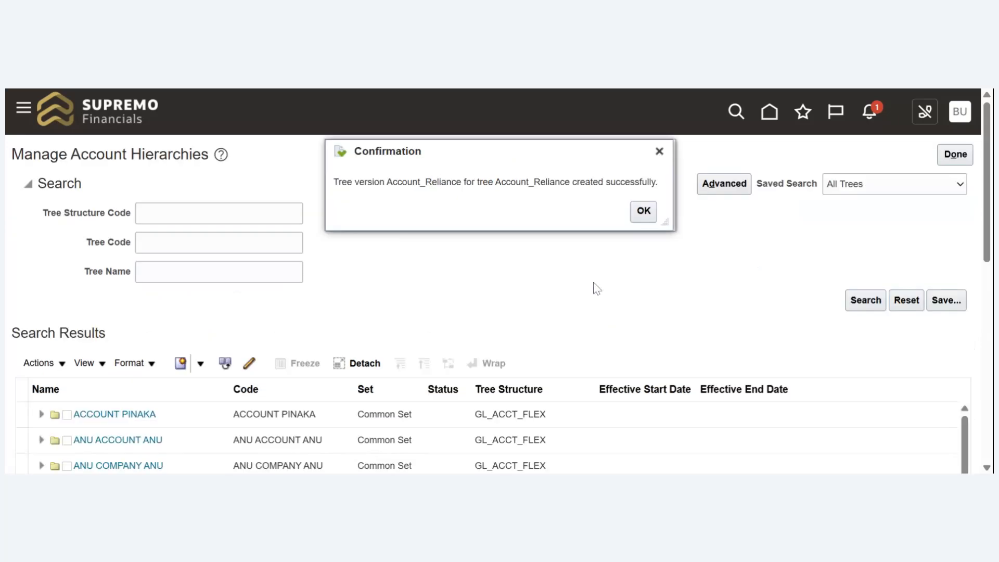
left_click(643, 211)
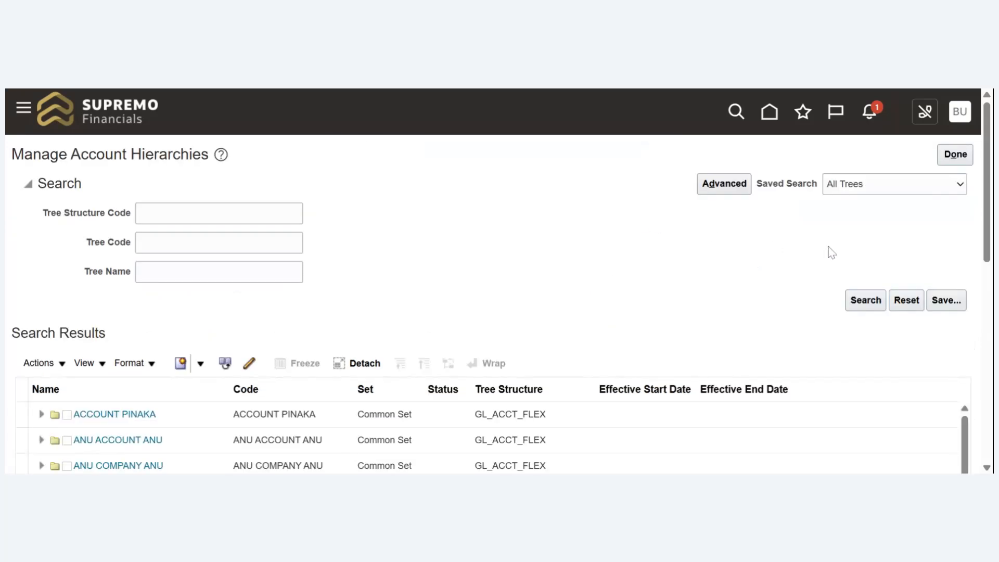
- Search the account hierarchies for the tree code Account_Reliance
left_click_drag(988, 213, 969, 310)
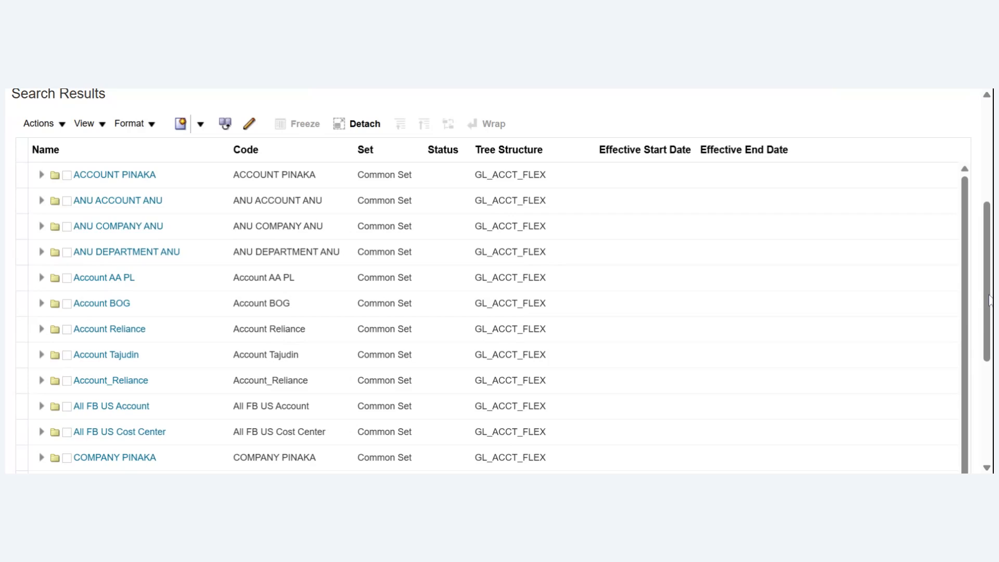
left_click_drag(988, 304, 973, 322)
scroll(972, 321, "up", 4)
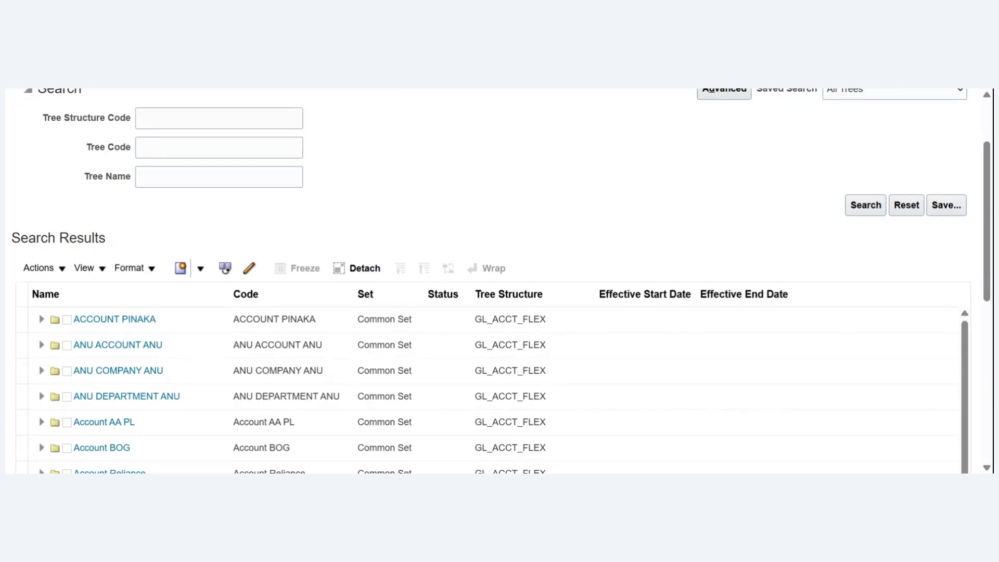
left_click(219, 147)
type("Account Reliance")
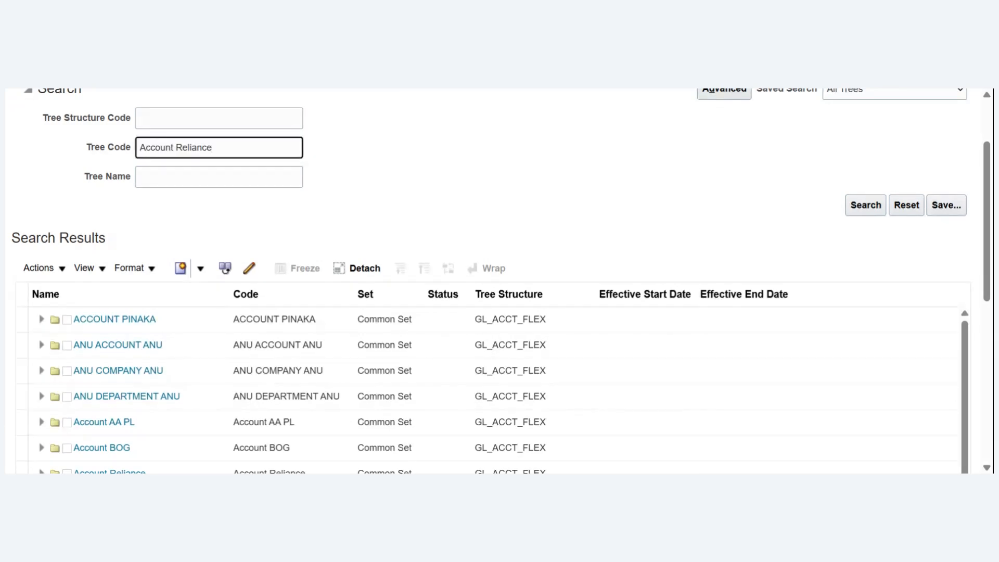
key("Left")
key("Left")
key("Left")
key("Left")
key("Left")
key("Left")
key("Left")
key("Left")
key("BackSpace")
type("_")
left_click(867, 208)
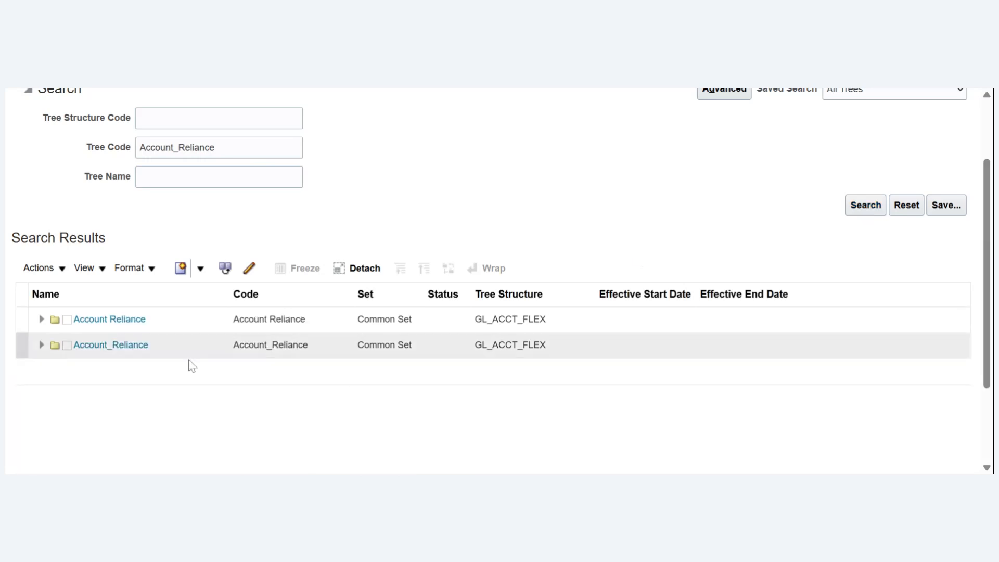
- Expand the Account_Reliance tree and set the status of its tree version to Active
left_click(40, 347)
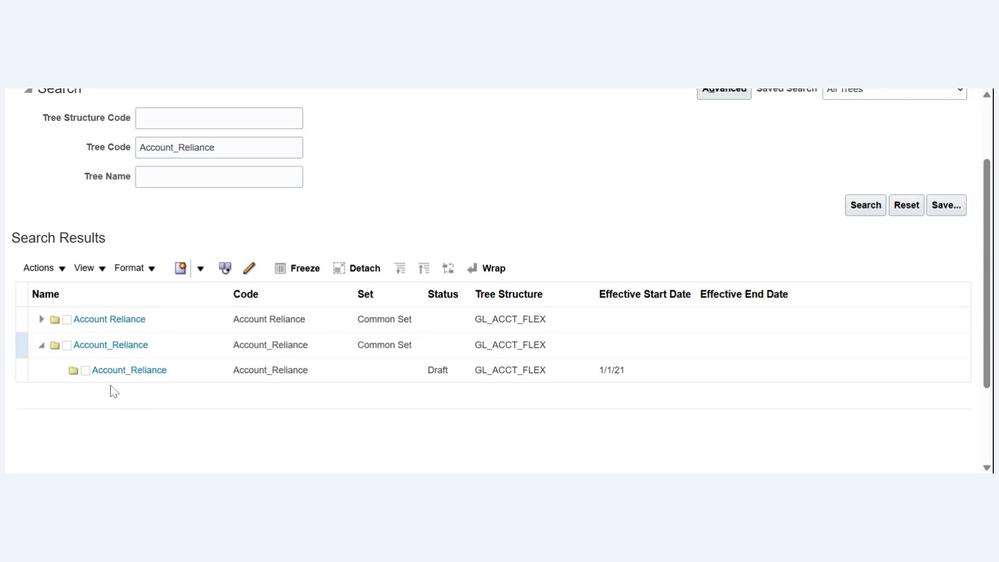
left_click(418, 372)
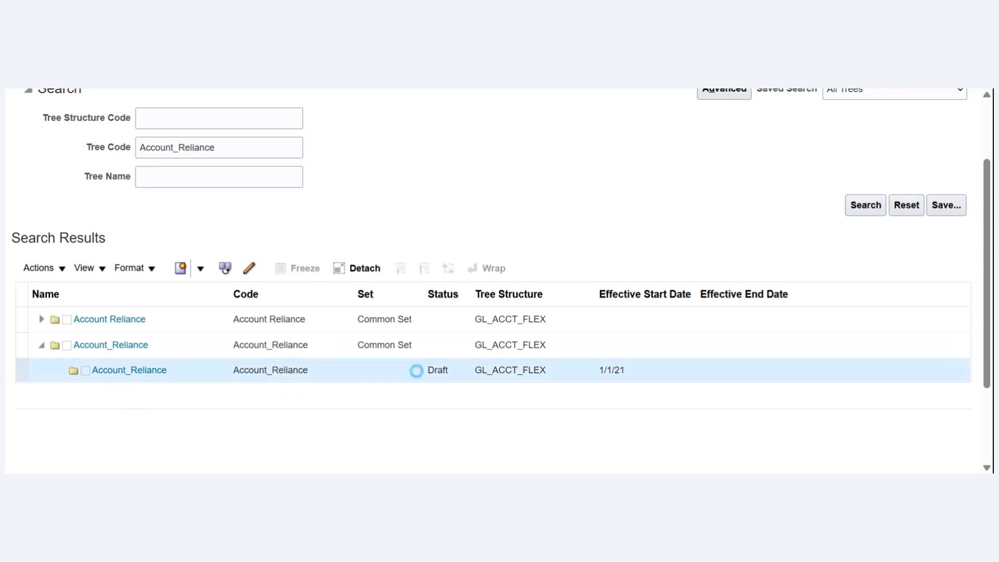
left_click(60, 270)
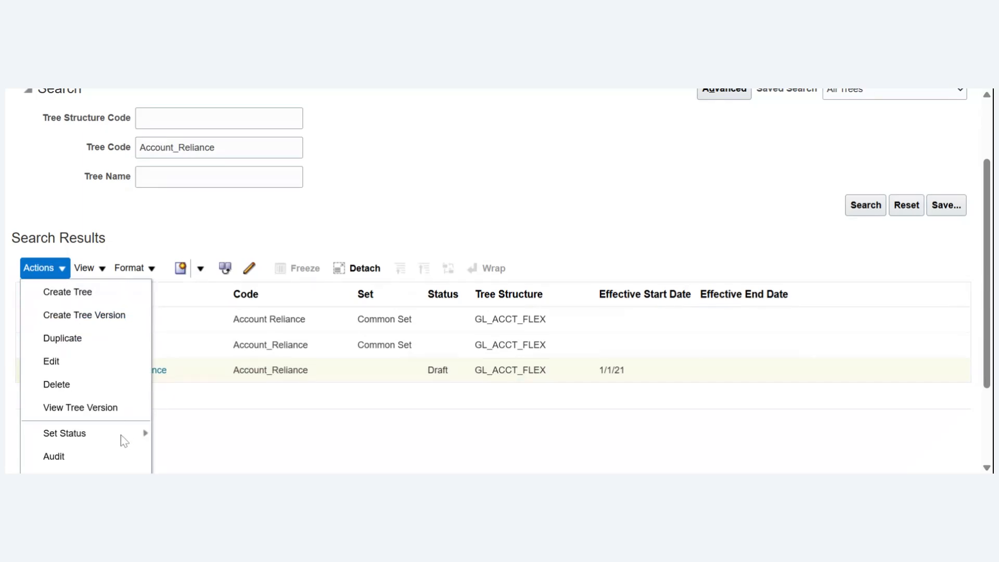
mouse_move(124, 435)
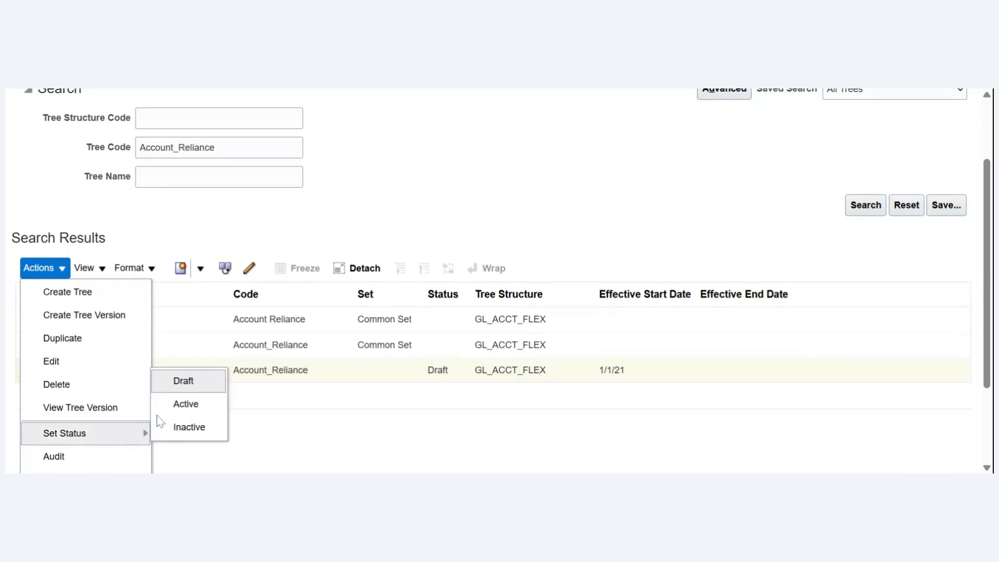
left_click(185, 406)
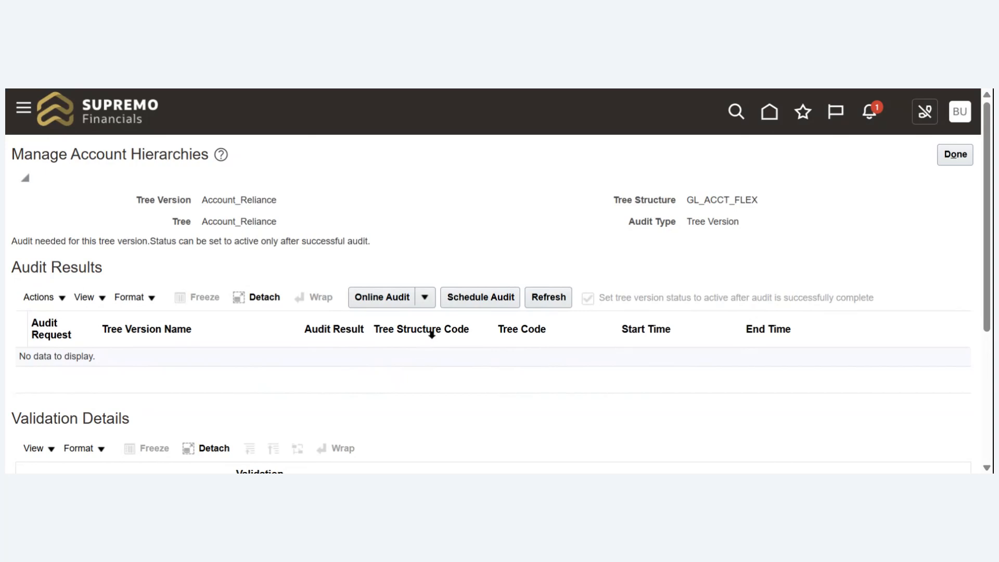
- Run an online audit of the Account_Reliance tree version and return to the list of hierarchies
left_click(396, 300)
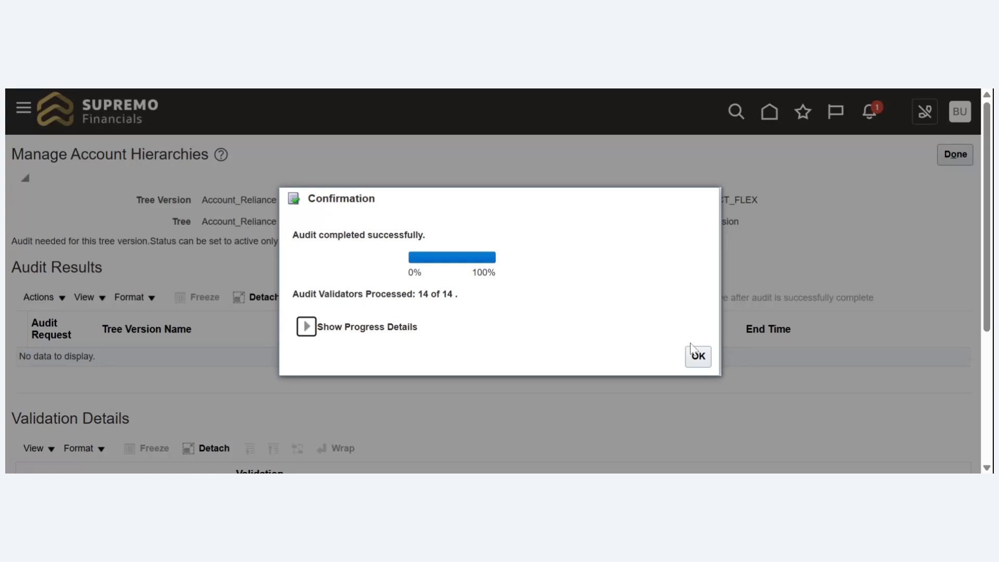
left_click(699, 358)
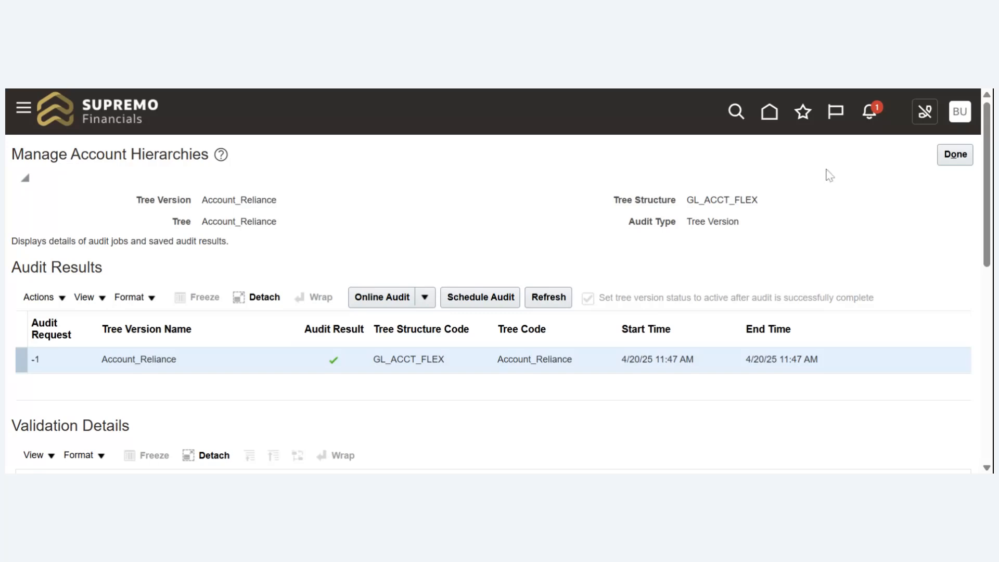
left_click(948, 162)
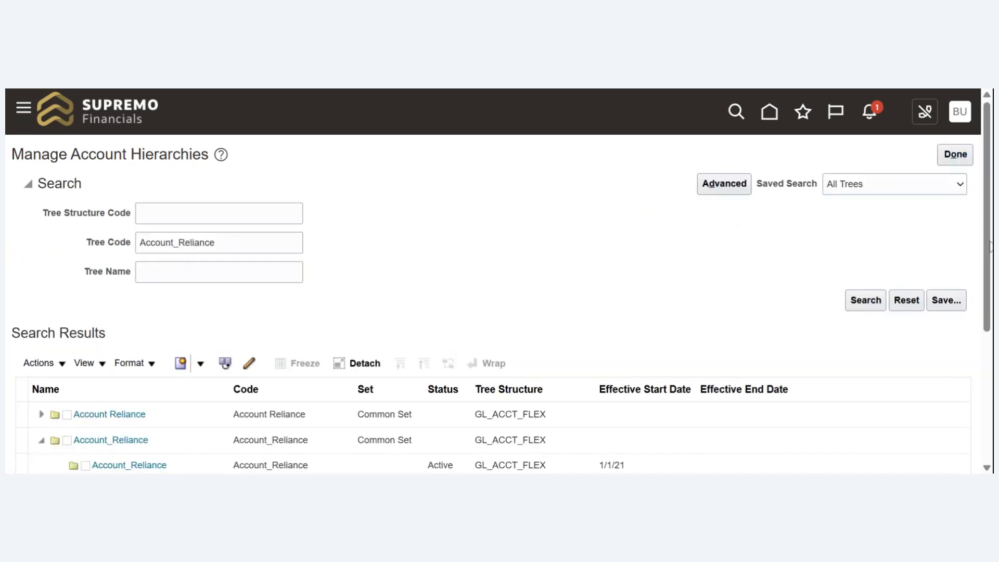
- Run online column flattening for the Account_Reliance tree version
left_click_drag(988, 243, 989, 245)
left_click_drag(988, 245, 984, 245)
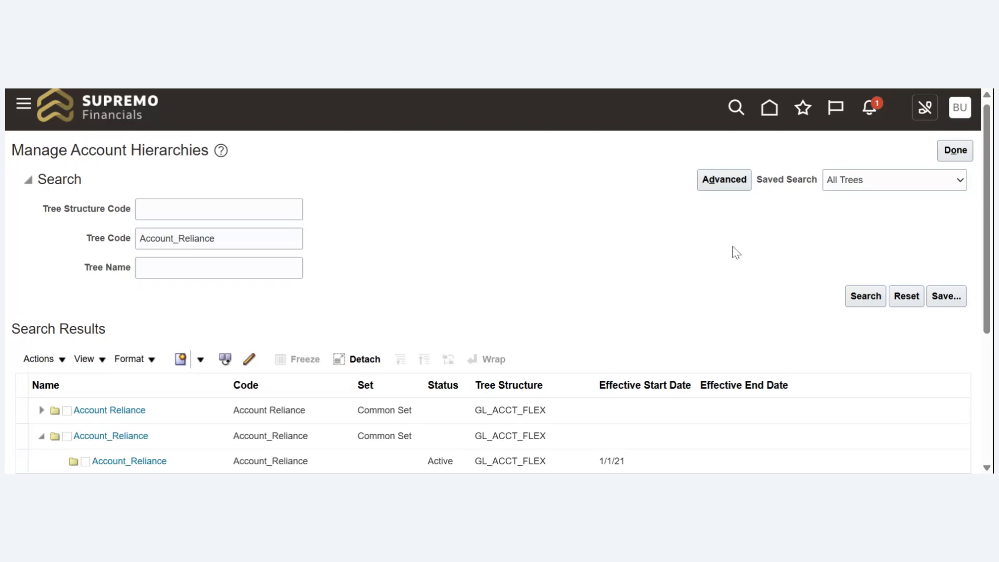
left_click_drag(989, 246, 975, 294)
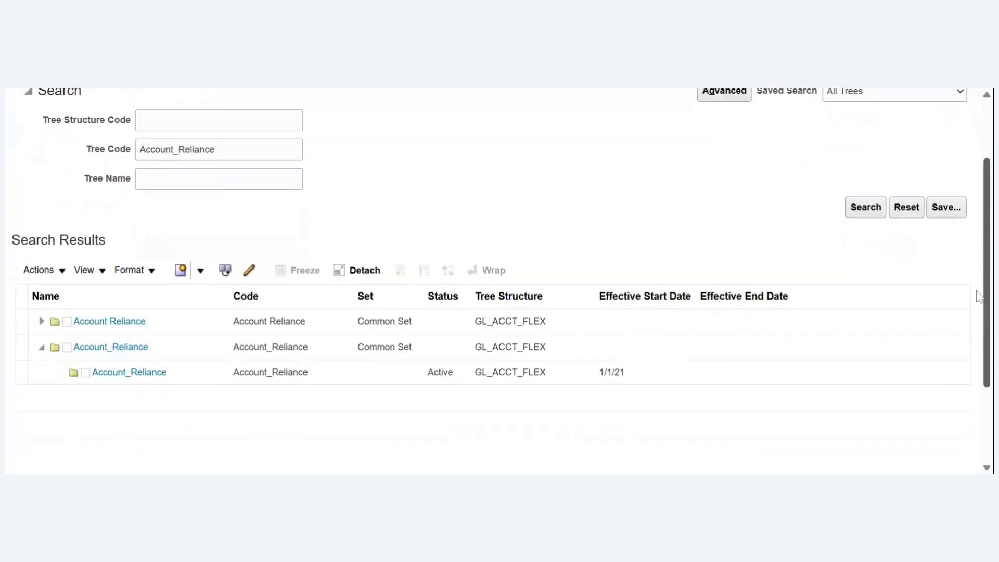
left_click(212, 380)
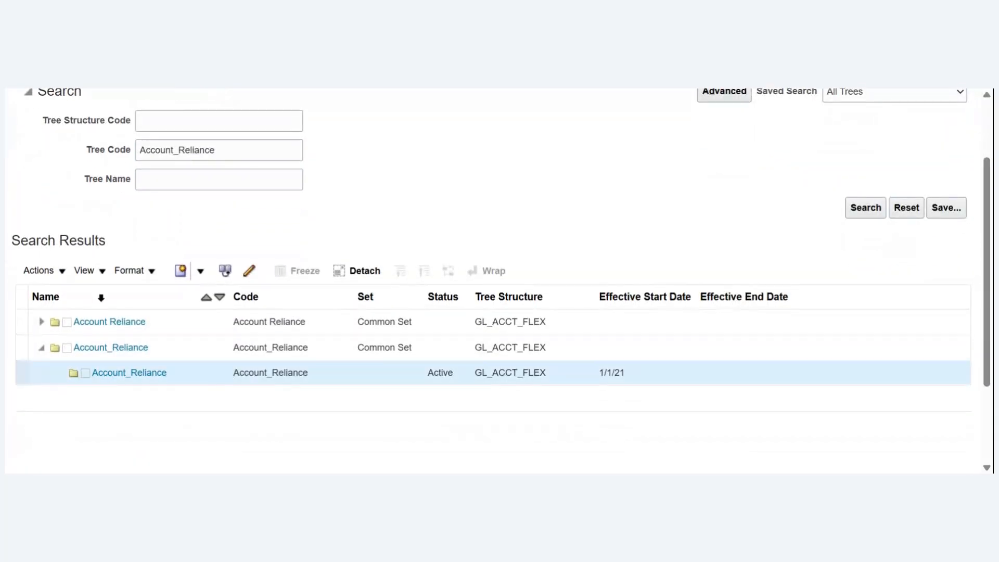
left_click(62, 273)
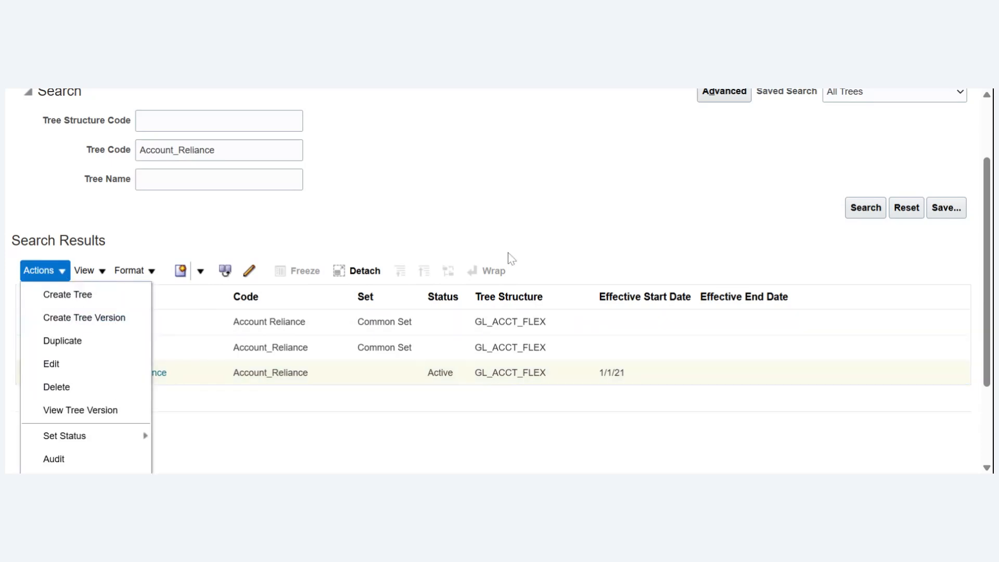
left_click_drag(989, 285, 984, 326)
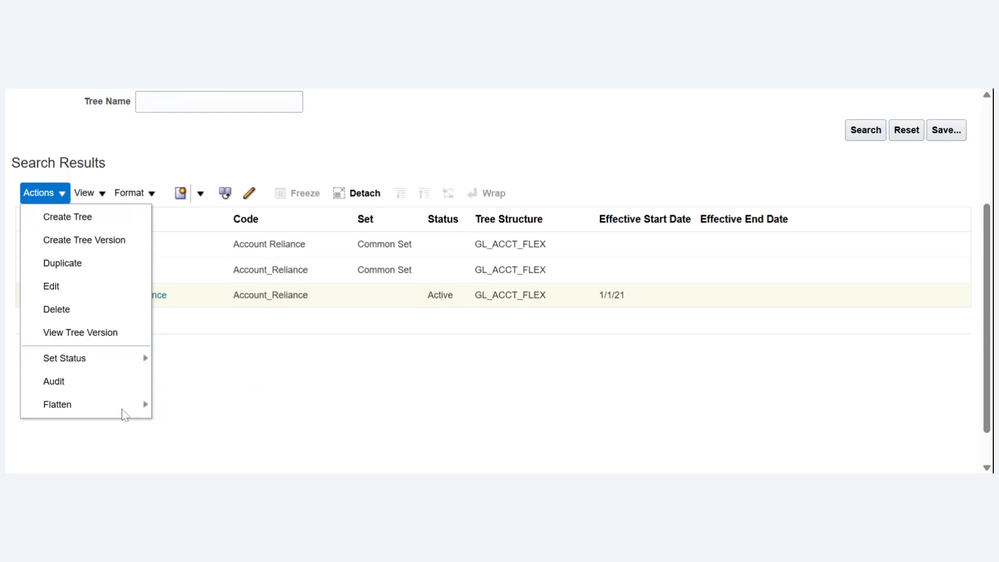
mouse_move(125, 411)
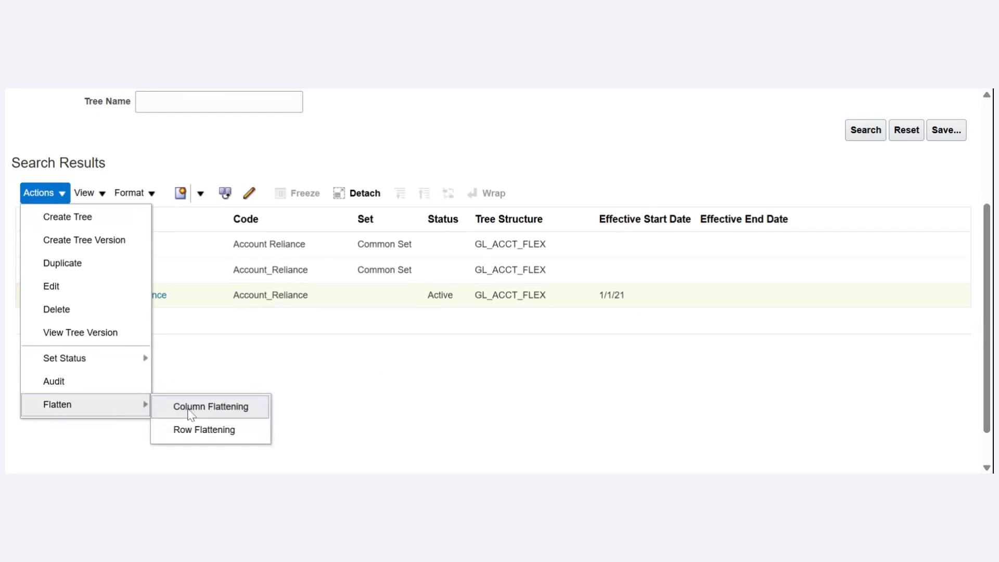
left_click(188, 408)
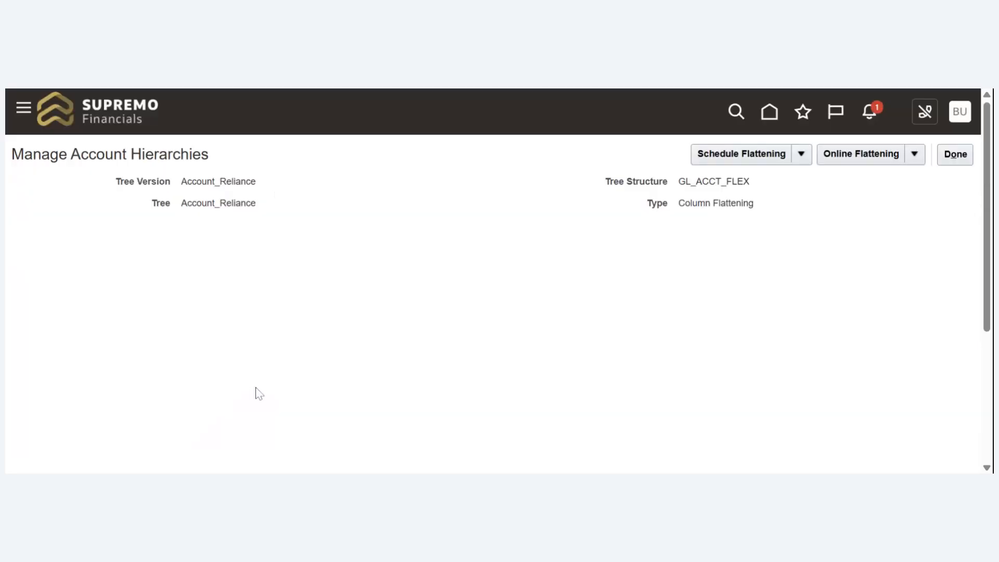
left_click(848, 158)
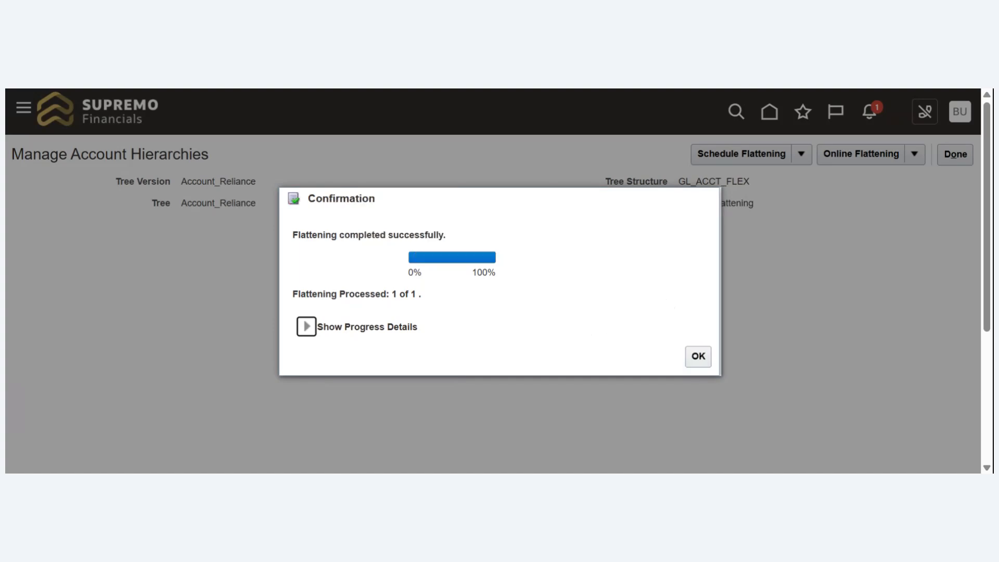
left_click(696, 356)
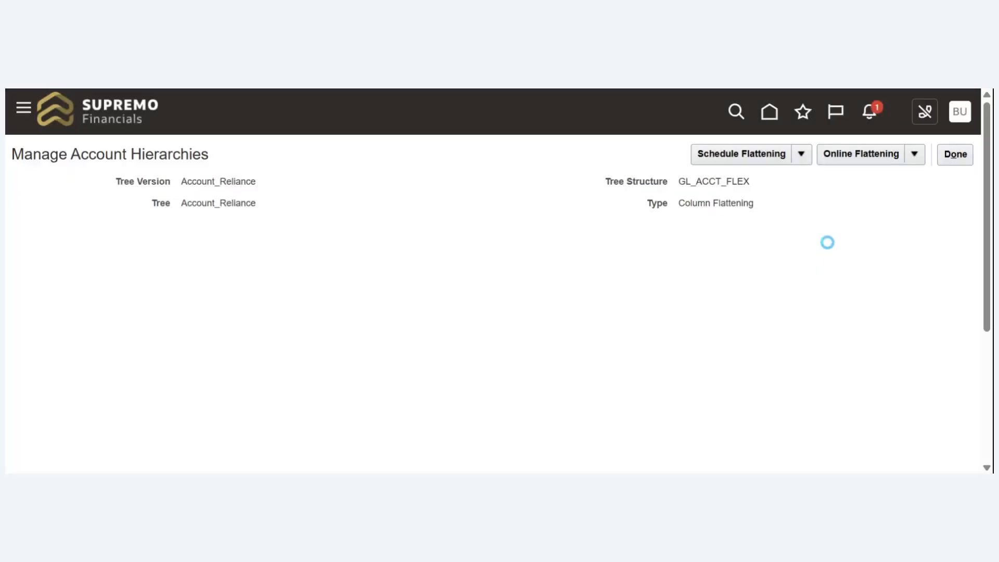
- Run online row flattening for the Account_Reliance tree version, then leave the account hierarchies for the setup task list
left_click(955, 156)
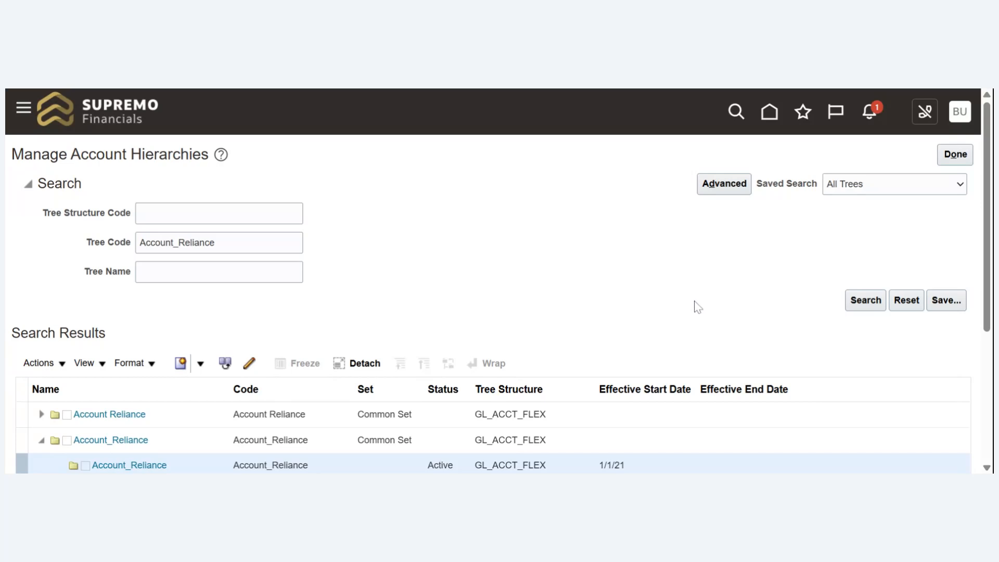
left_click(60, 369)
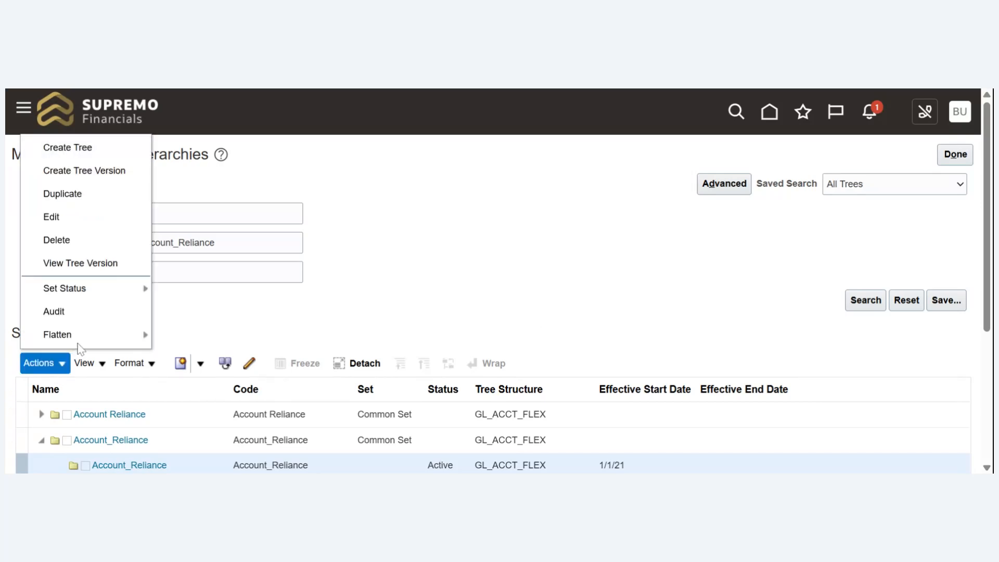
mouse_move(94, 343)
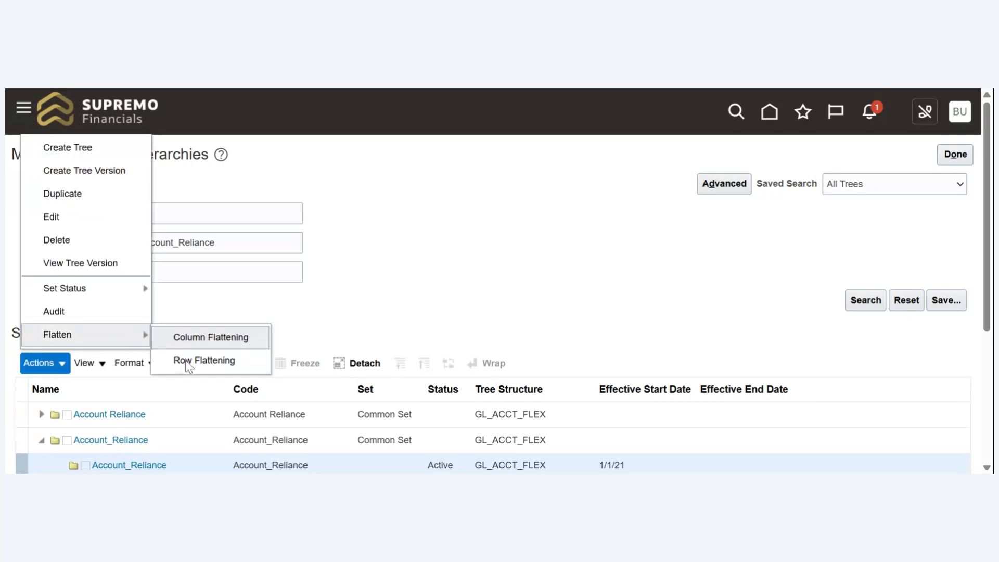
left_click(190, 360)
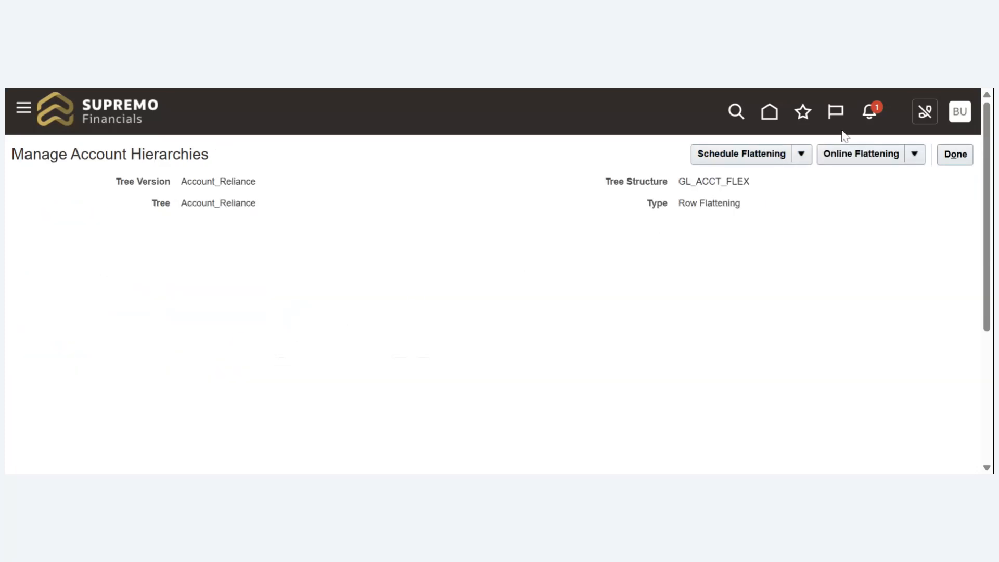
left_click(849, 152)
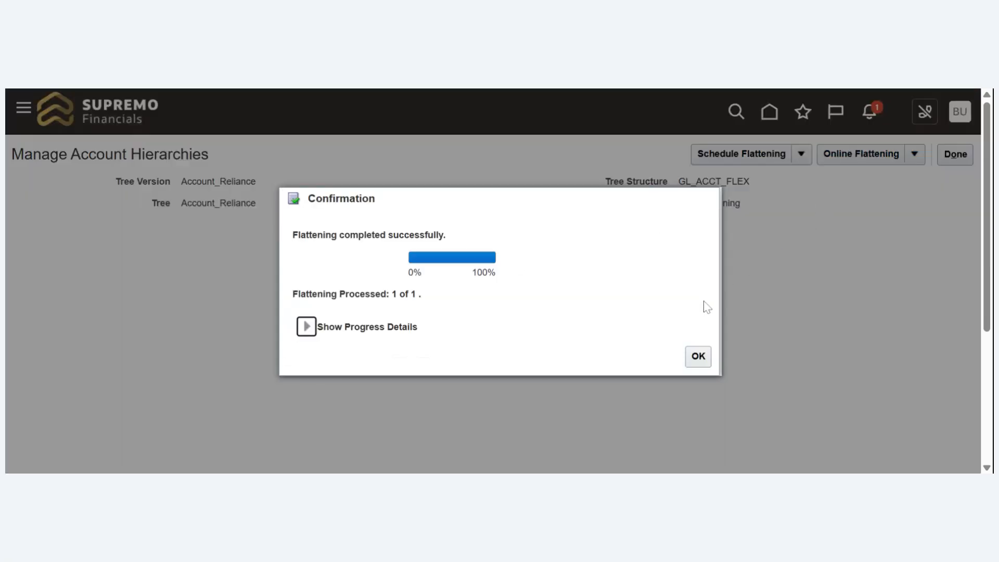
left_click(697, 357)
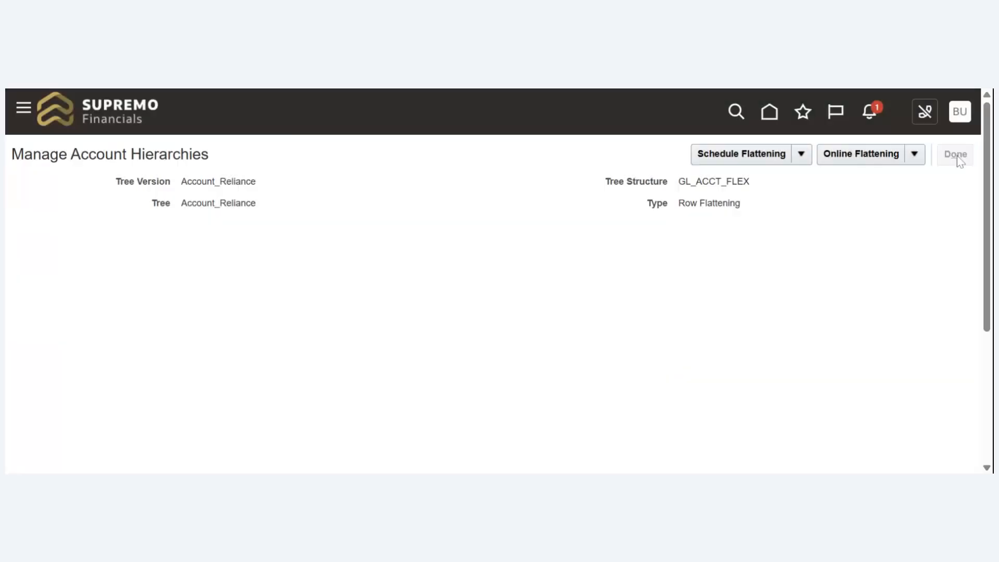
left_click(957, 155)
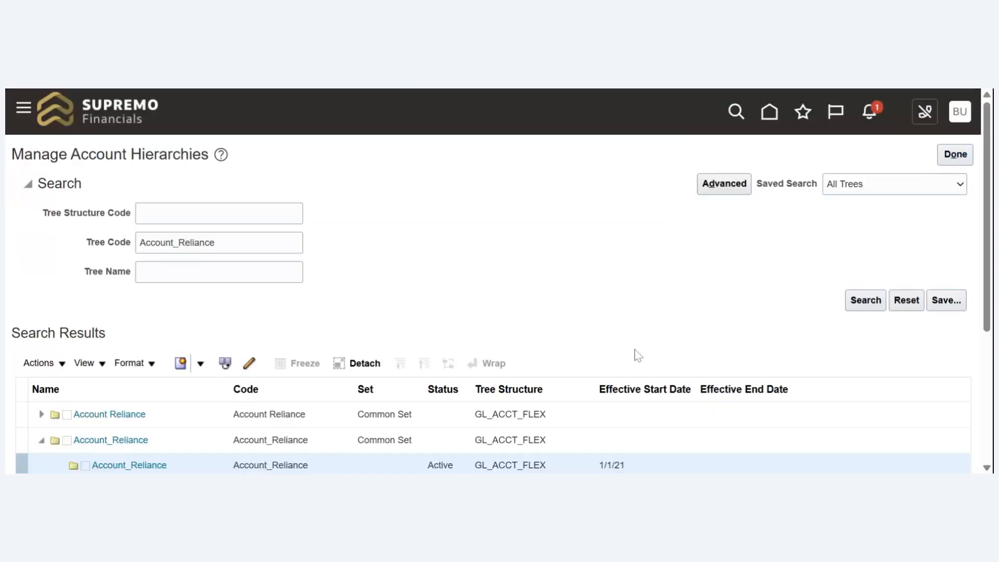
left_click(947, 157)
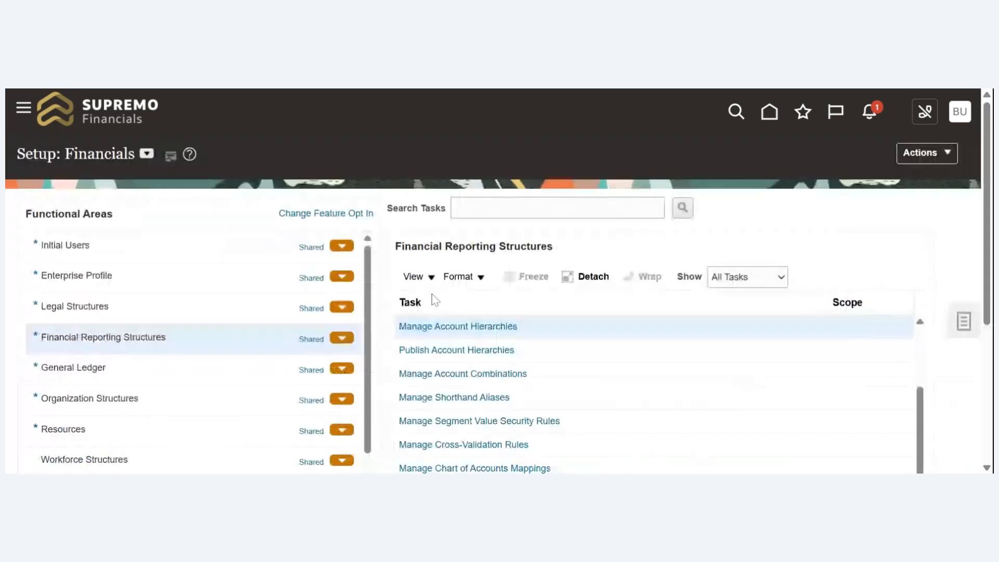
- Open the Publish Account Hierarchies task and search for hierarchies with the value set Account Reliance
left_click(446, 356)
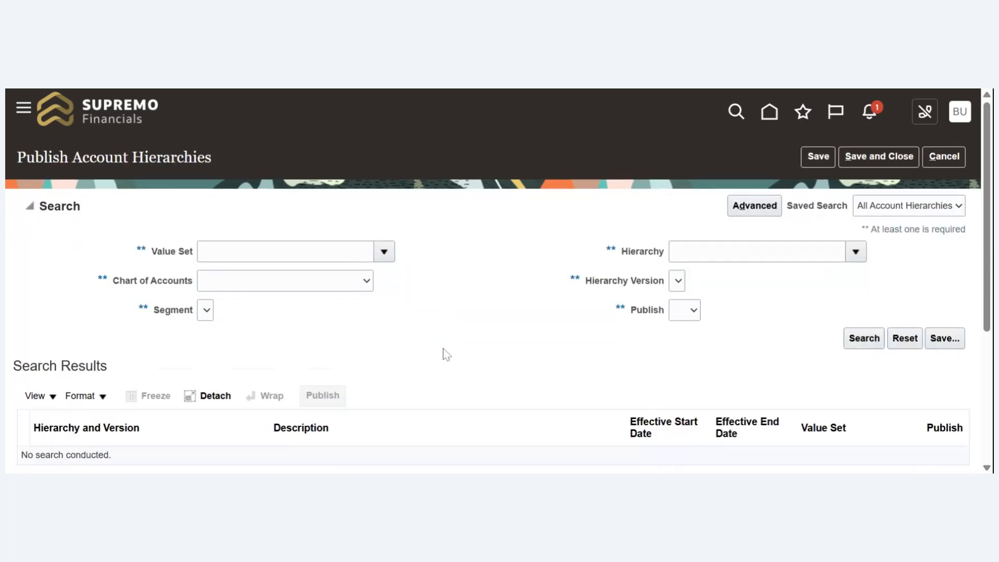
left_click(385, 254)
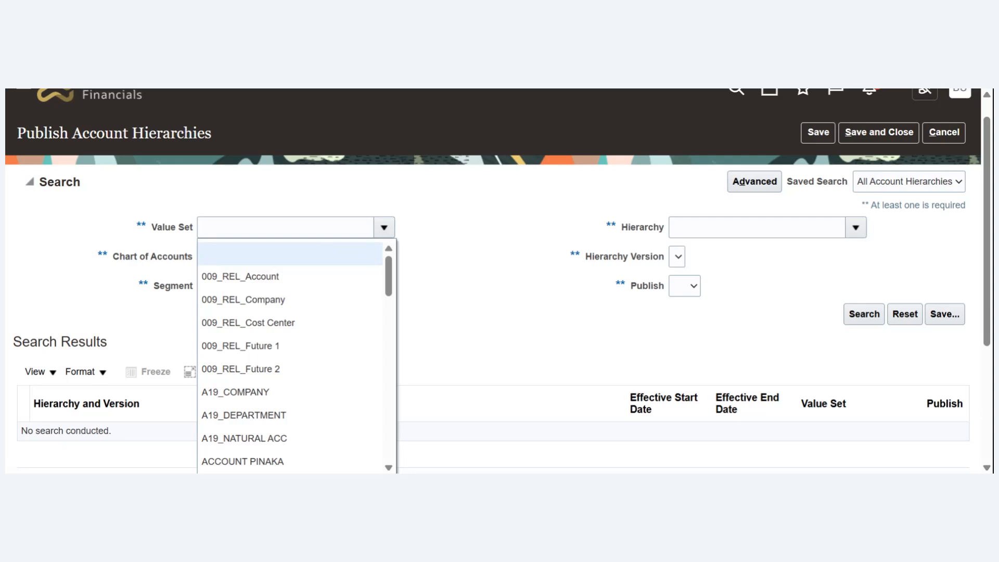
left_click(454, 244)
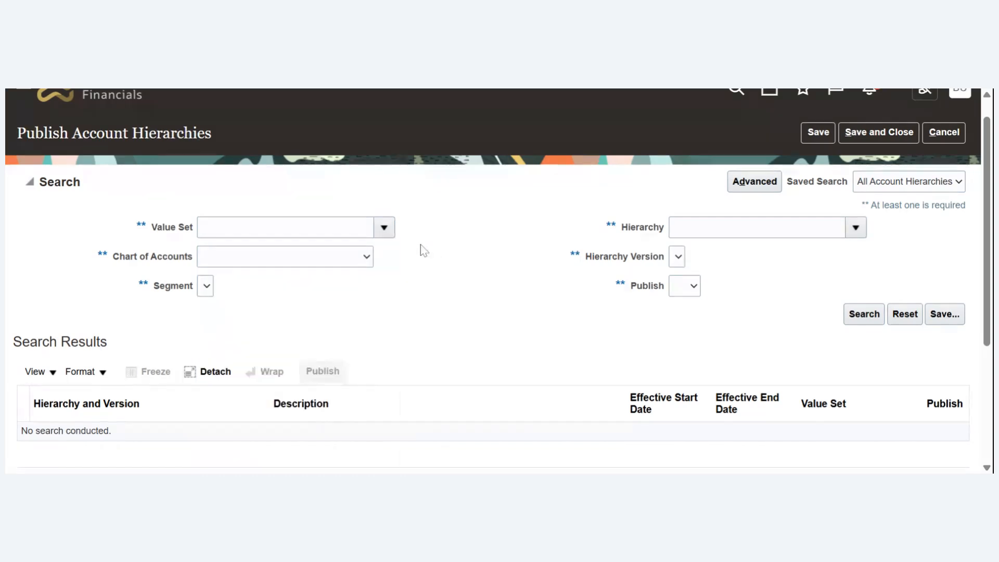
left_click(384, 227)
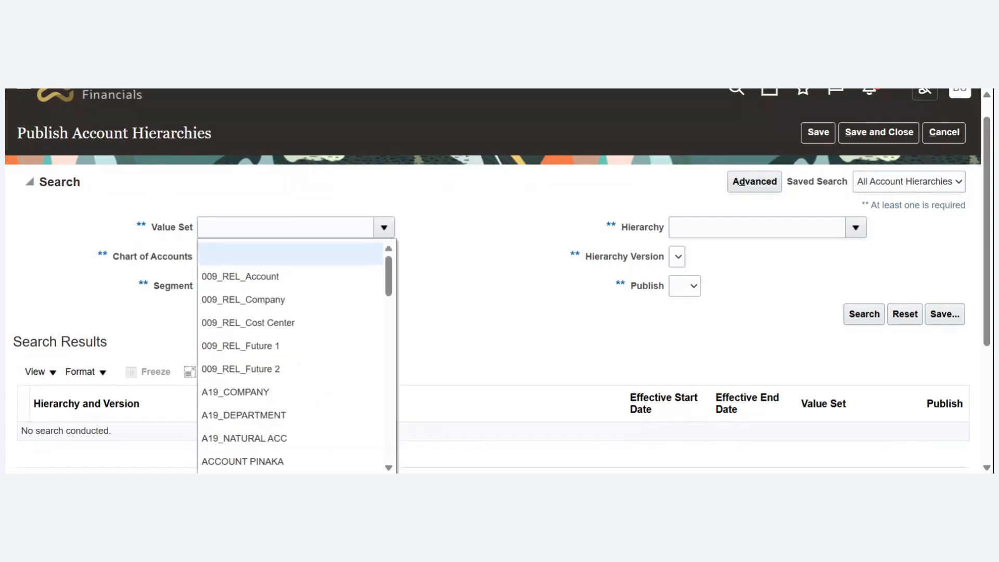
left_click(286, 227)
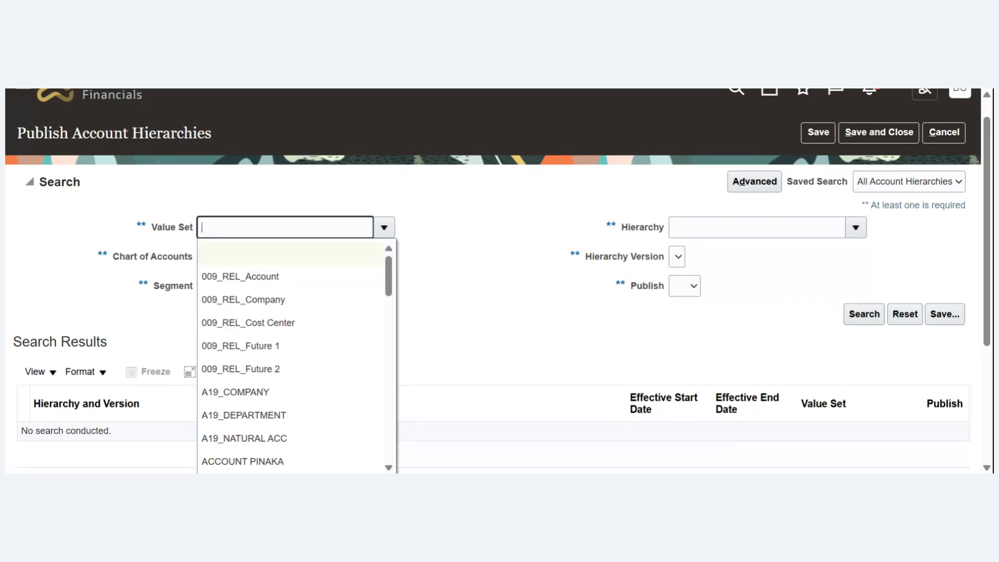
type("Account Reliance")
key("Tab")
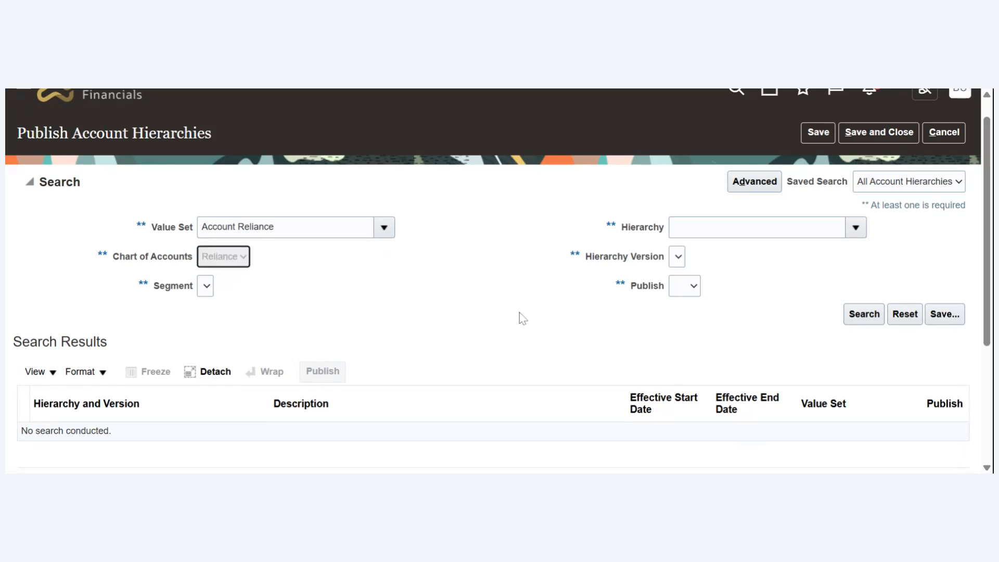
left_click(867, 316)
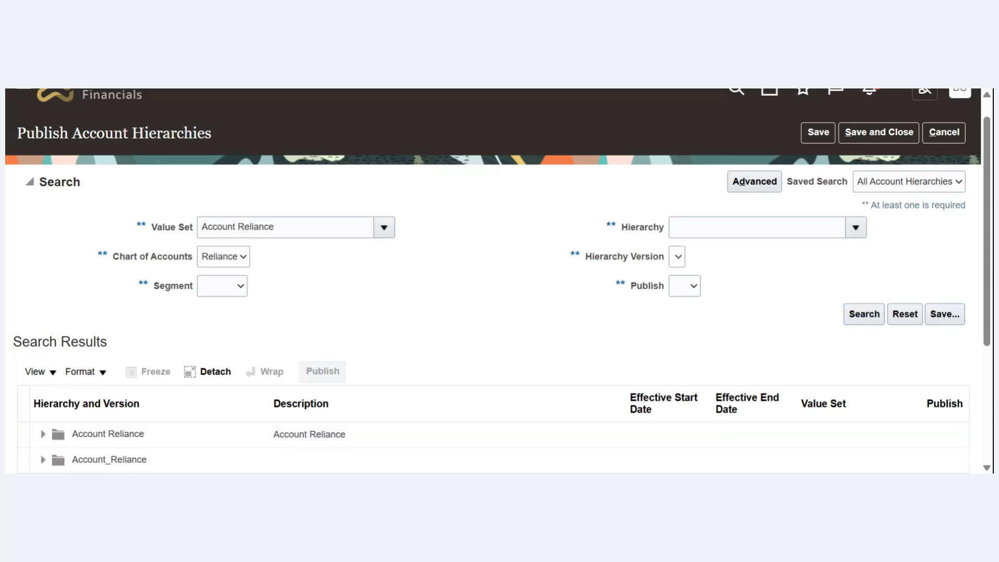
- Mark the Account_Reliance version under the Account_Reliance hierarchy for publishing, publish it, and return to the home page
scroll(966, 331, "down", 3)
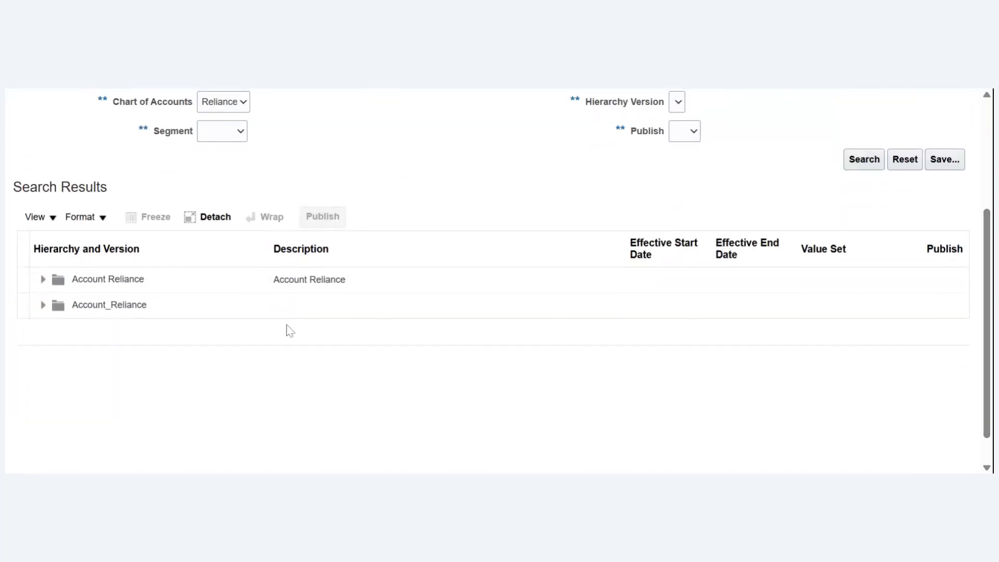
left_click(42, 307)
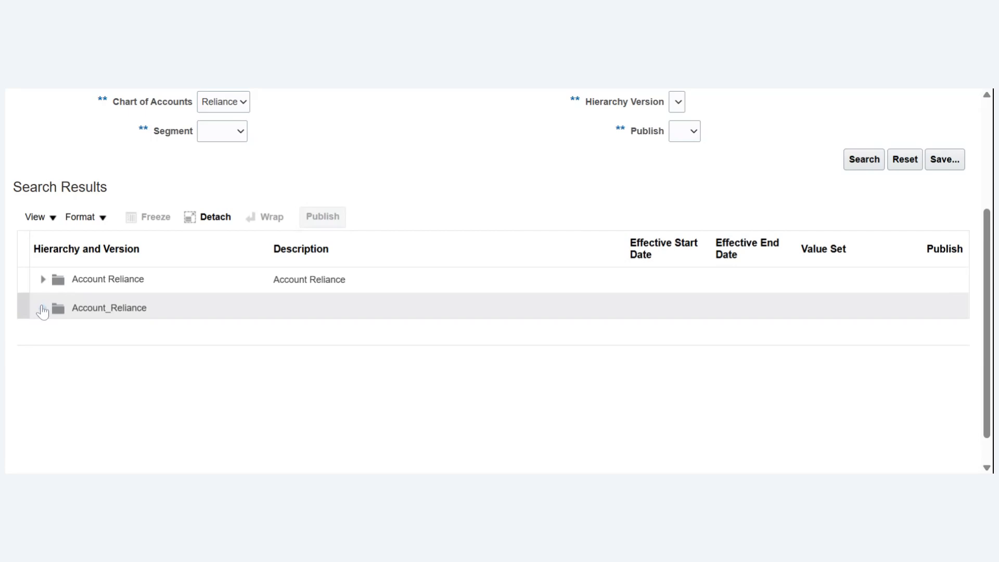
left_click(128, 336)
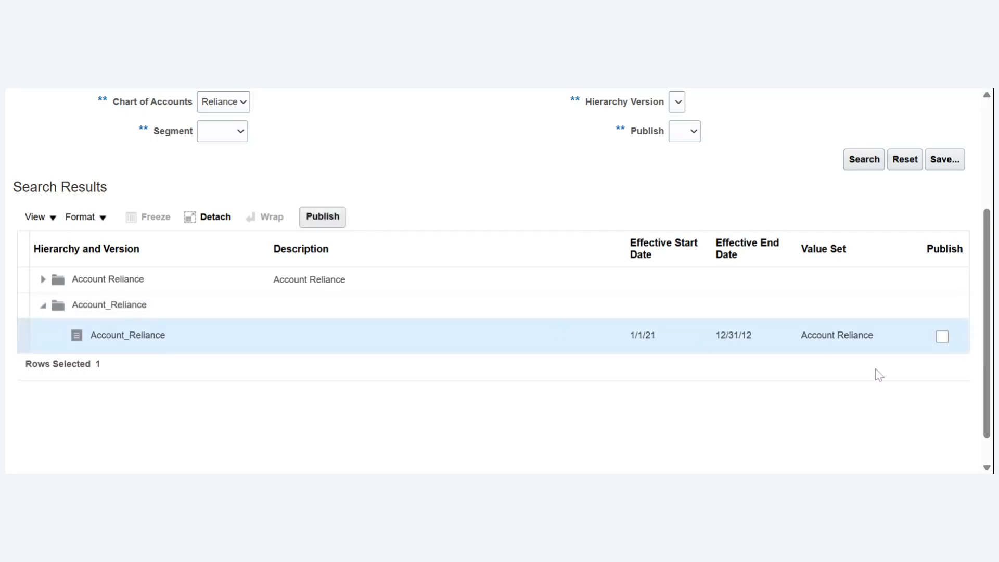
left_click(943, 339)
left_click(321, 224)
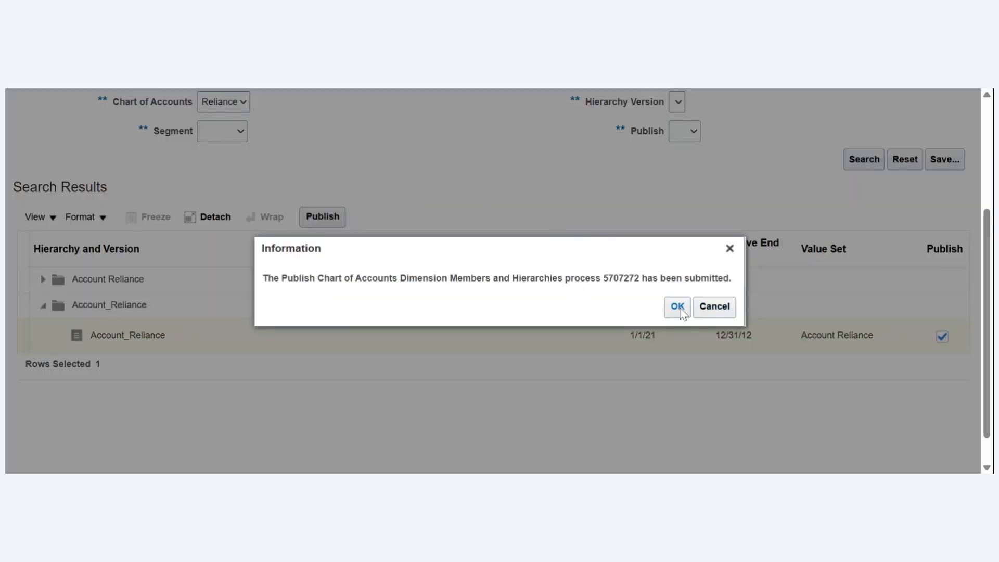
left_click(679, 308)
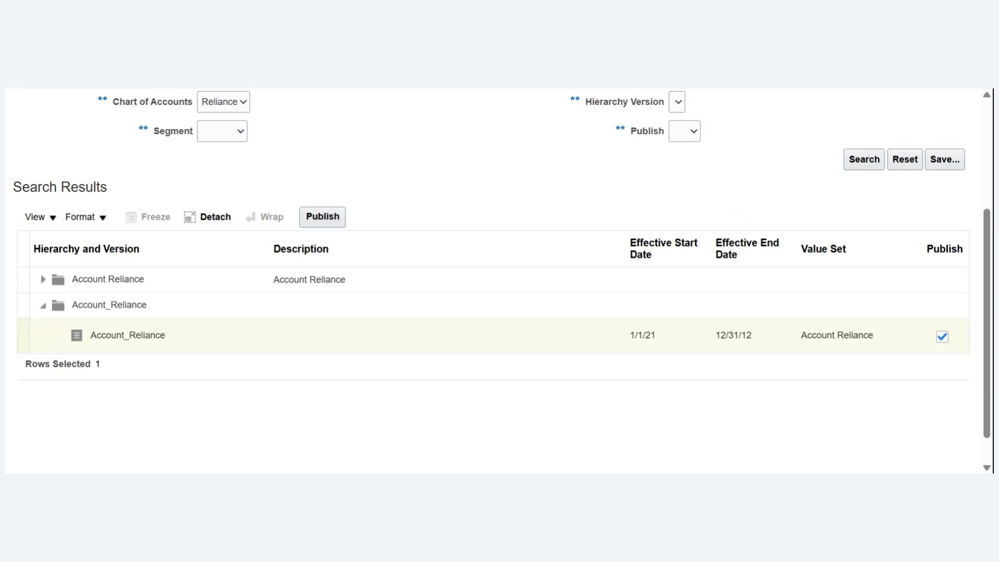
left_click_drag(988, 312, 987, 205)
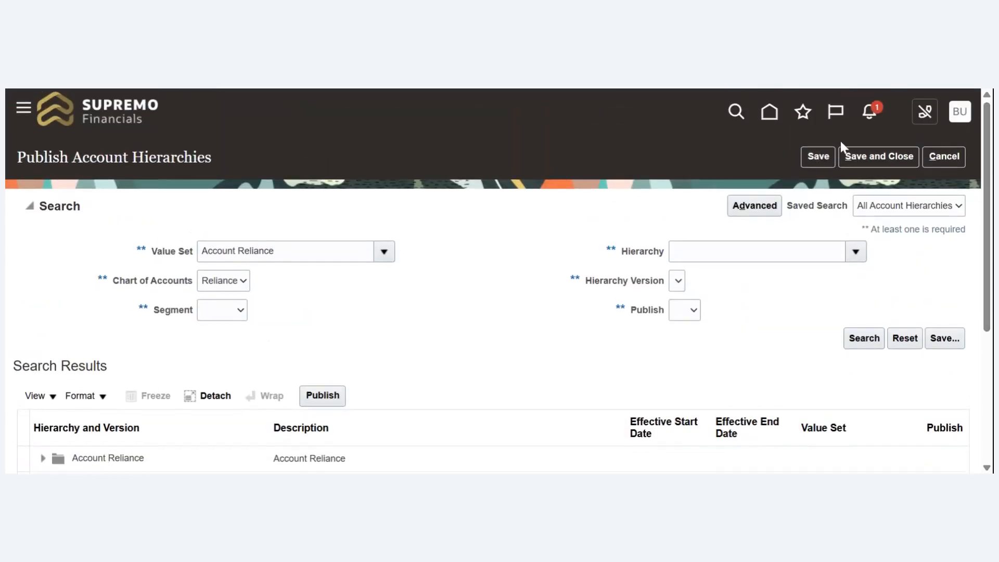
left_click(770, 115)
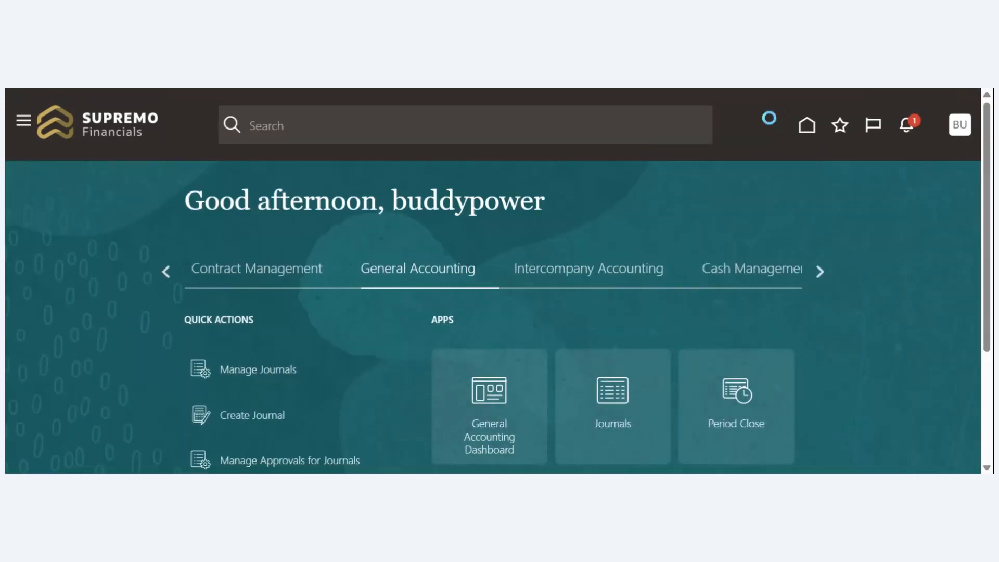
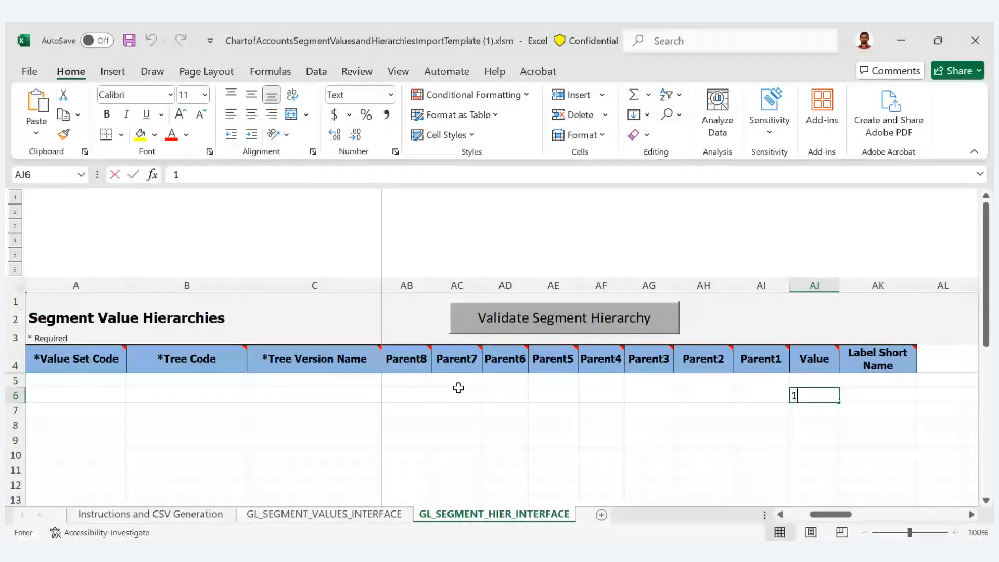
- Enter 10001 as the Value in row 6 and 10000 as the Parent1 in row 5 of the segment hierarchy sheet
type("0001")
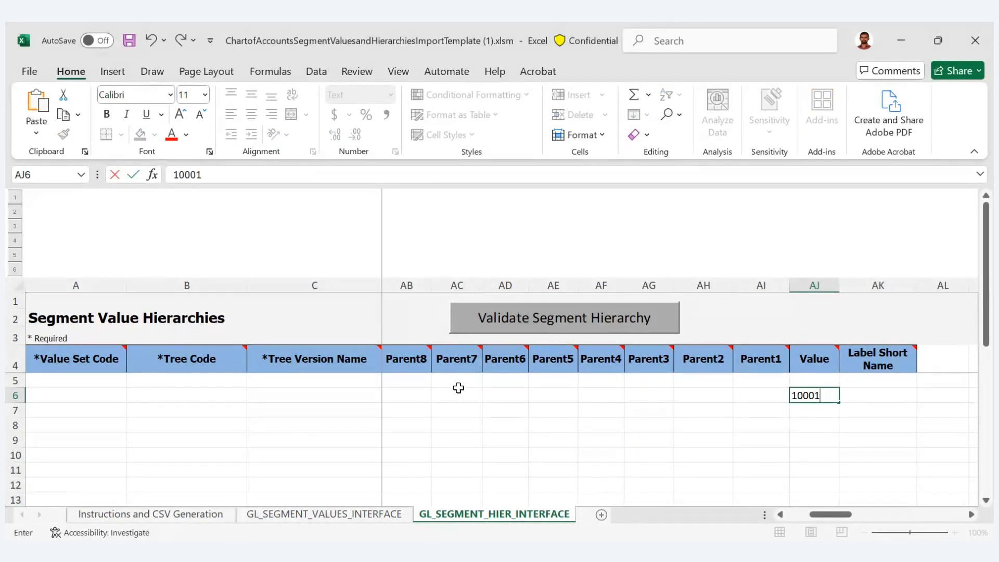
key("Tab")
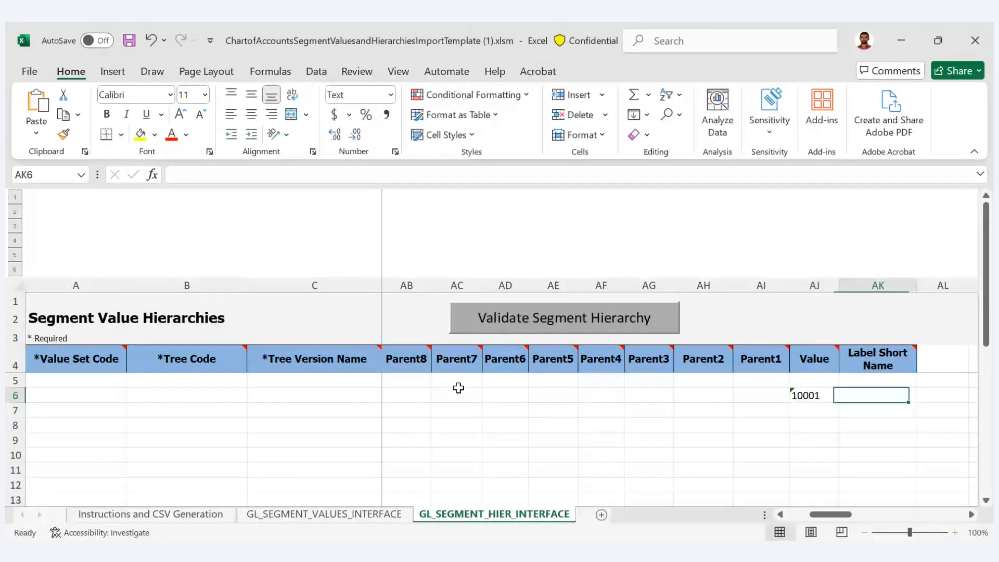
key("Left")
key("Left")
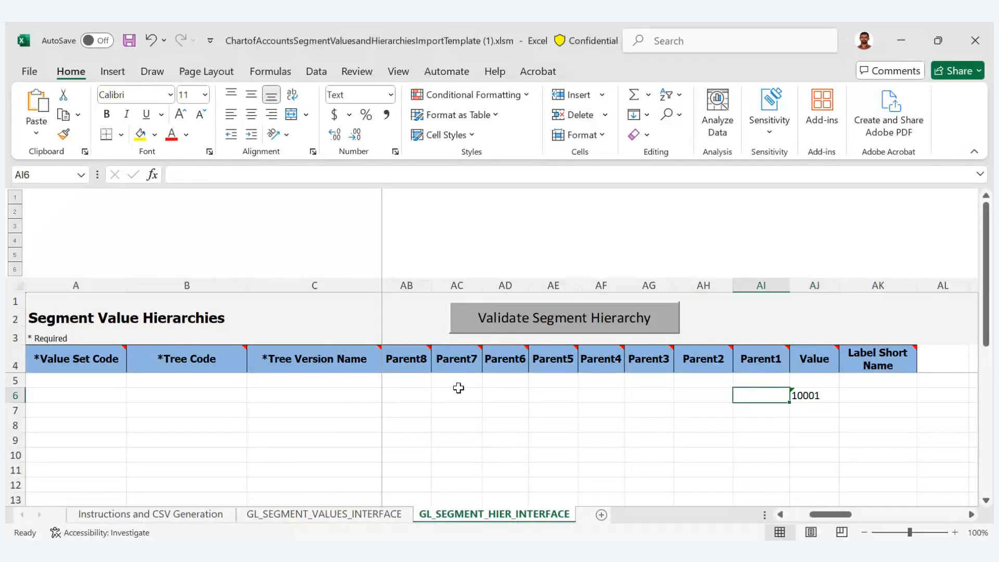
key("Up")
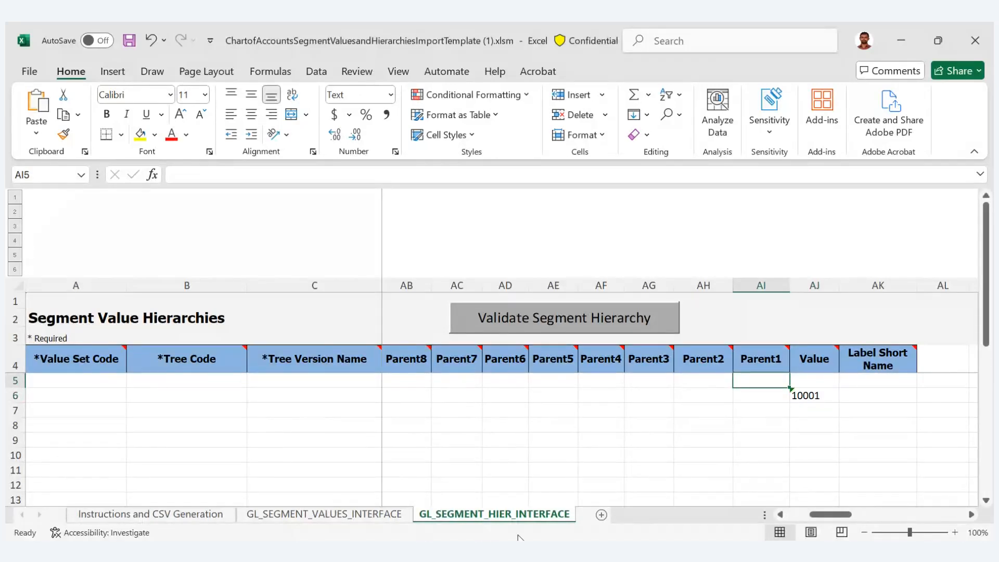
left_click(480, 480)
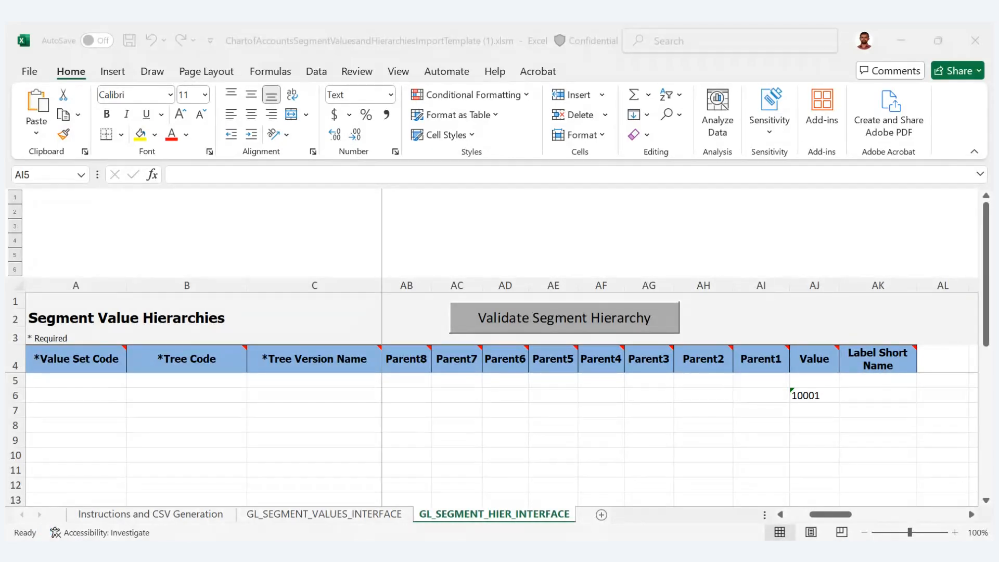
left_click(857, 480)
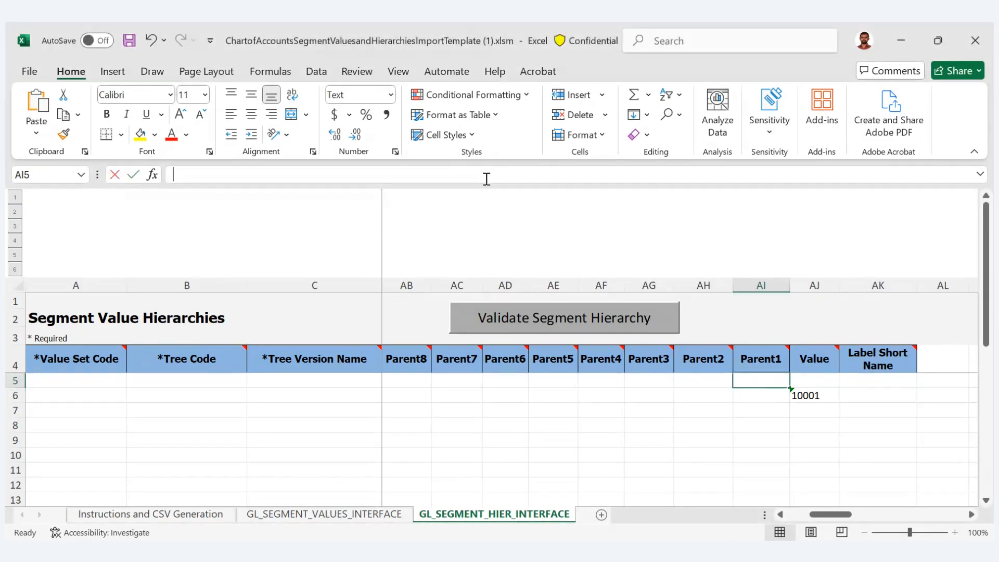
left_click(486, 178)
type("10000")
key("Tab")
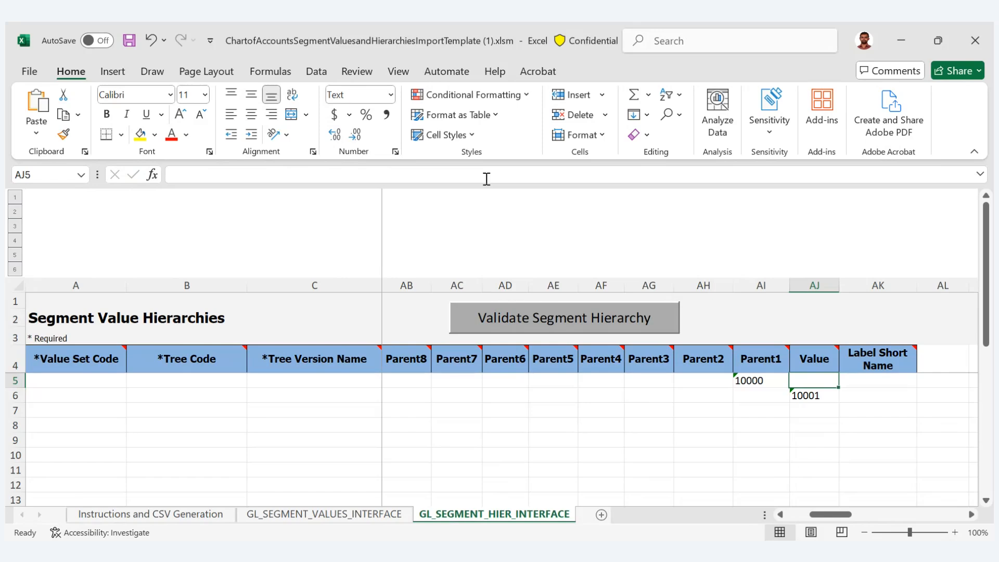
key("Left")
key("Left")
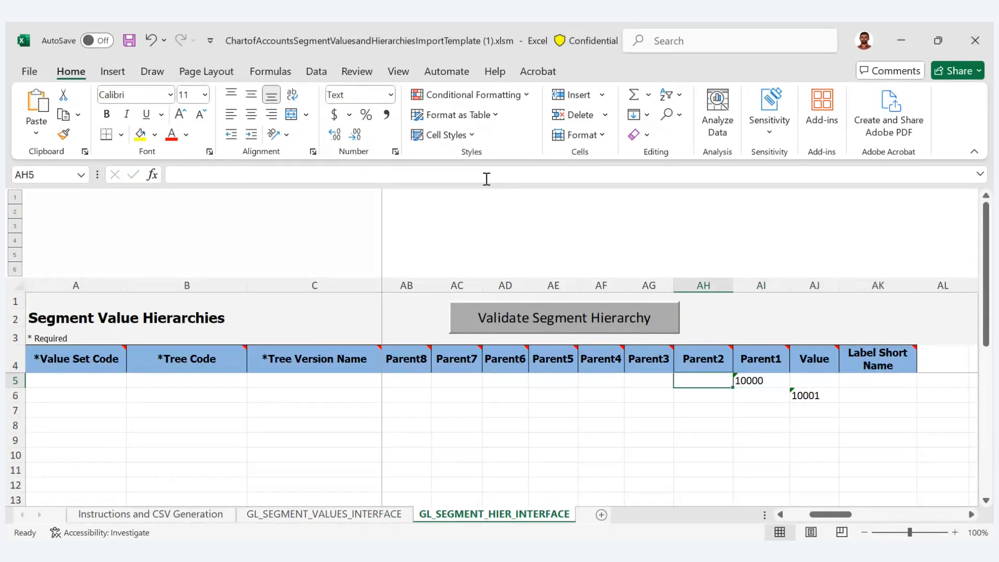
key("Right")
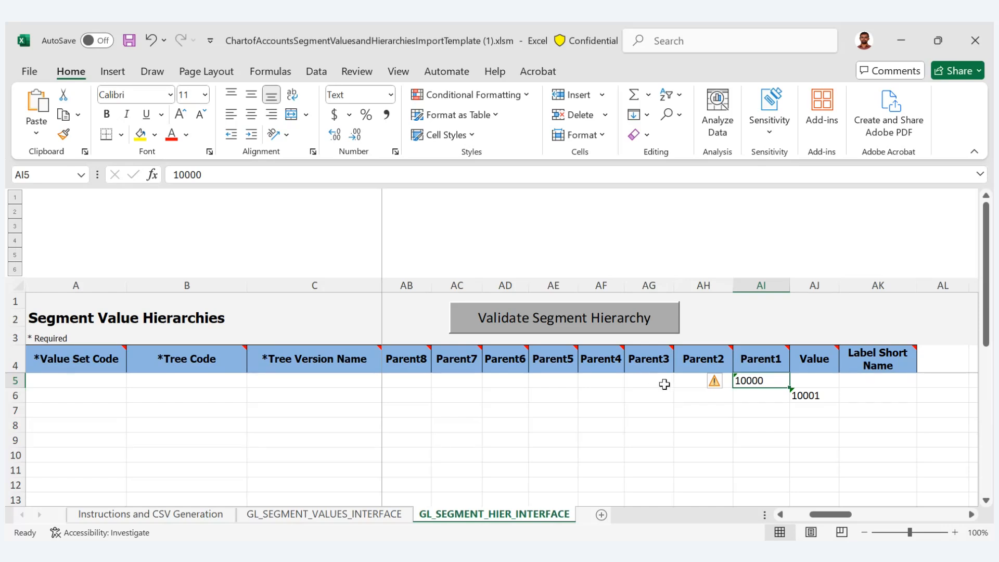
- Copy the value set code Account Reliance from the GL_SEGMENT_VALUES_INTERFACE sheet into cell A5 of the GL_SEGMENT_HIER_INTERFACE sheet
left_click(652, 386)
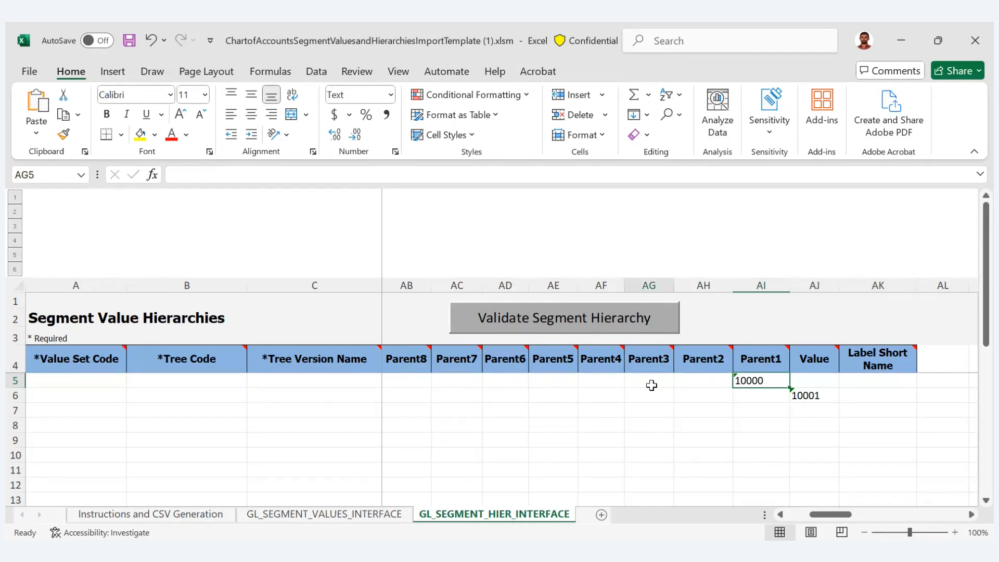
key("Down")
key("Left")
key("Left")
key("Left")
key("Left")
key("Left")
key("Left")
key("Left")
key("Left")
key("Left")
key("Left")
key("Left")
key("Left")
key("Left")
key("Left")
key("Left")
key("Left")
key("Left")
key("Left")
key("Left")
key("Left")
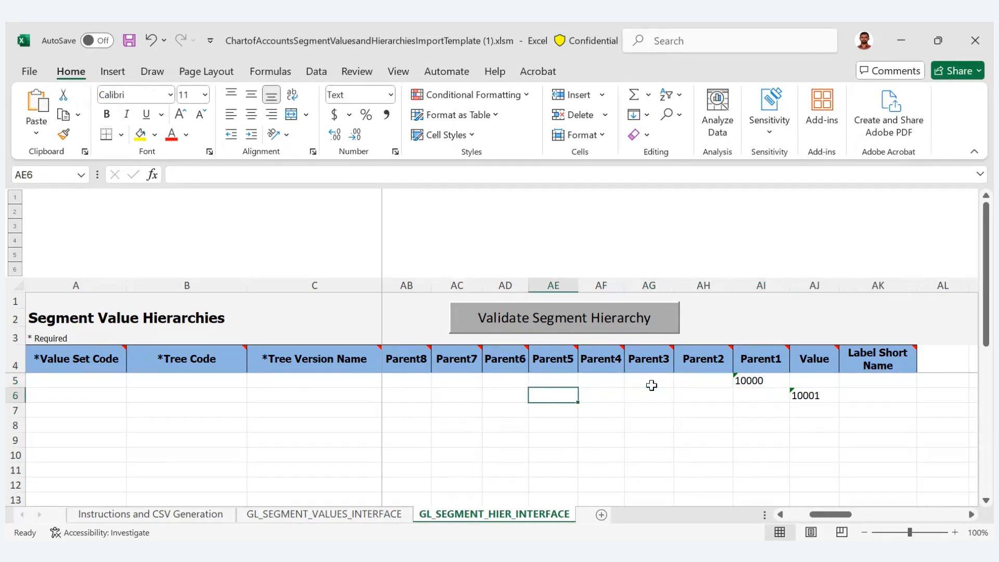
key("Left")
key("Left")
key("Left")
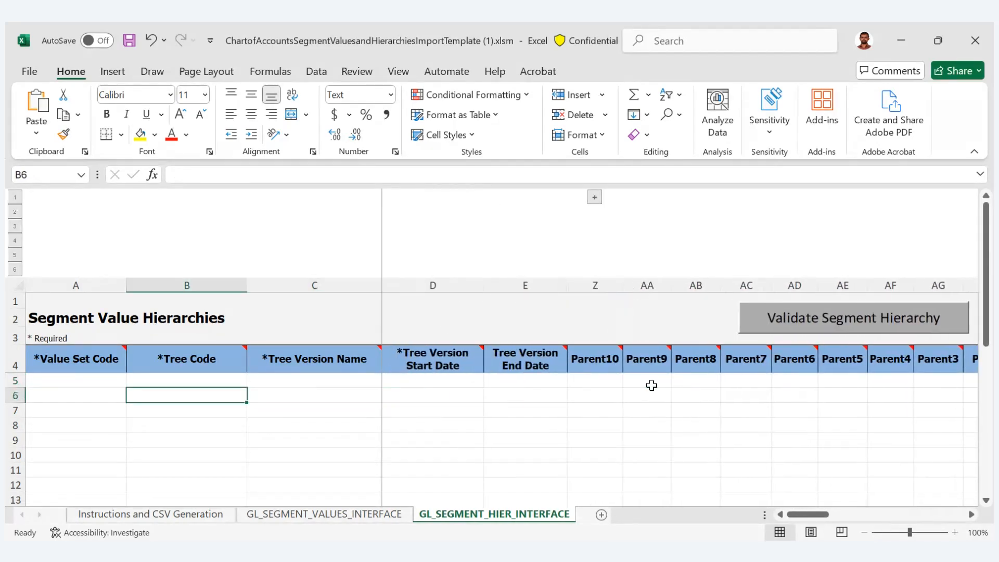
key("Left")
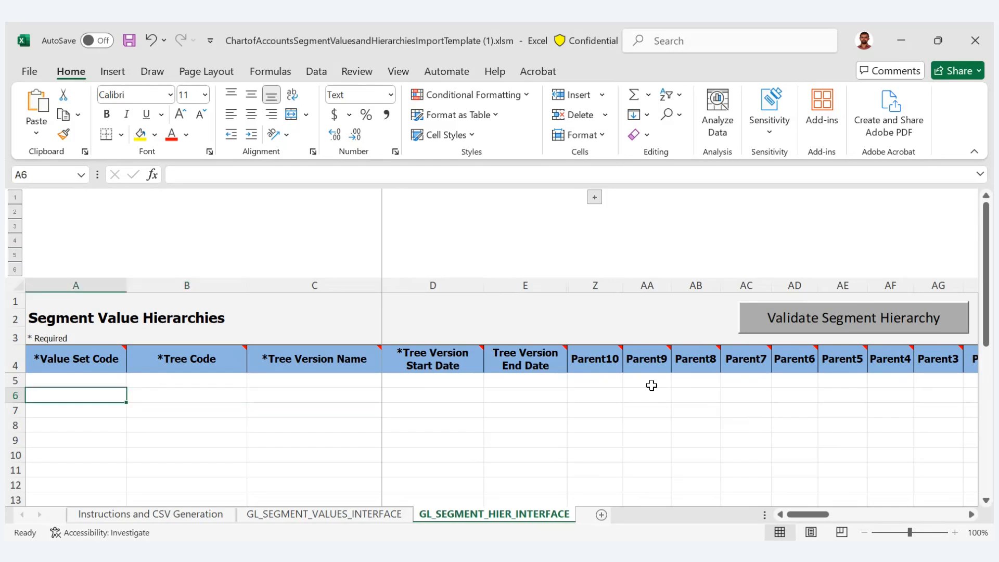
key("Up")
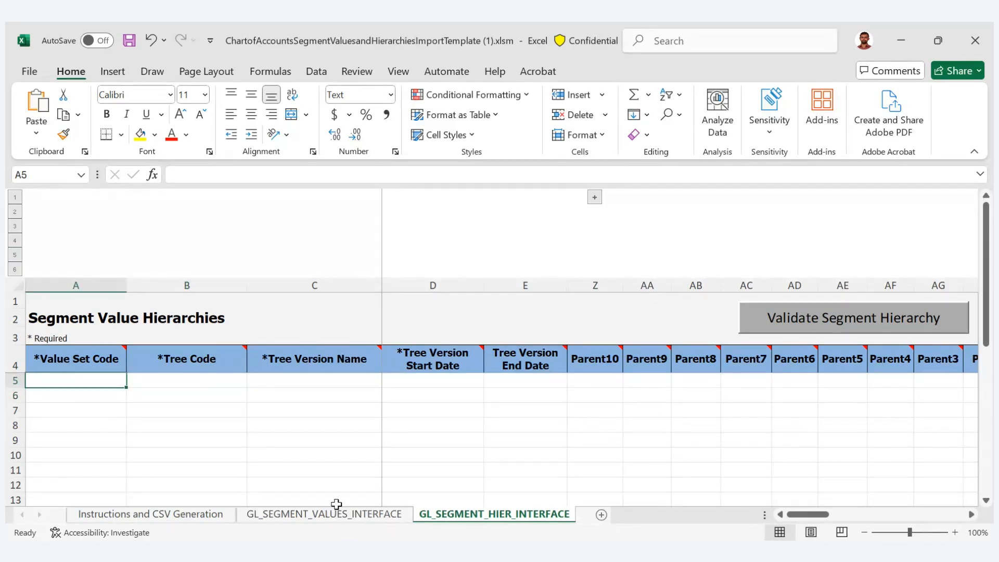
left_click(354, 515)
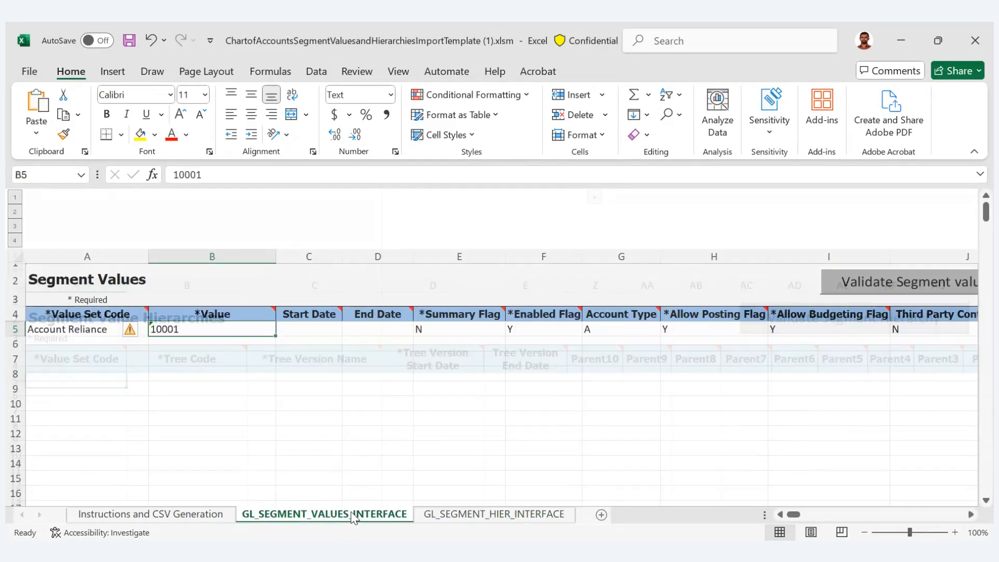
left_click(79, 330)
key("ctrl+c")
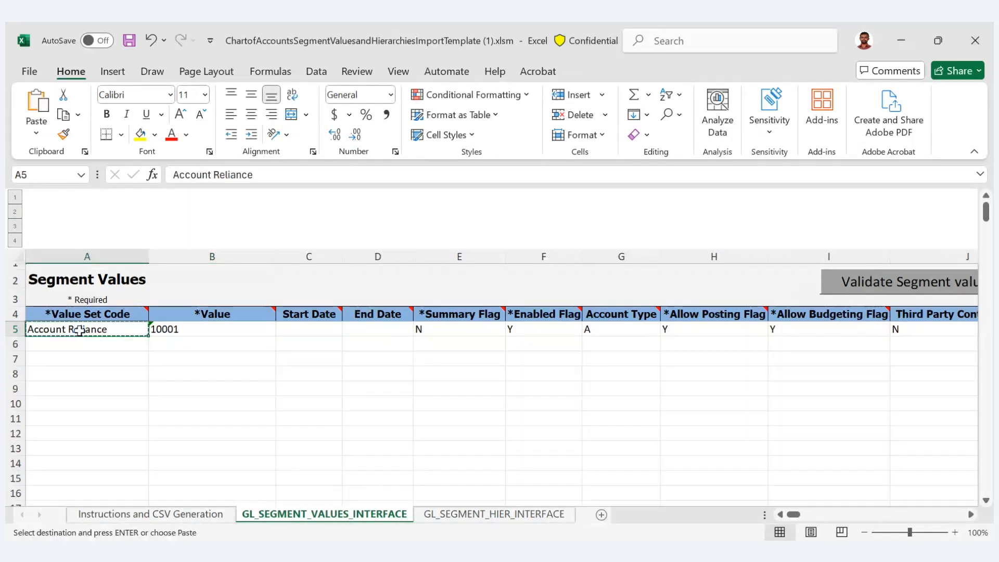
left_click(451, 515)
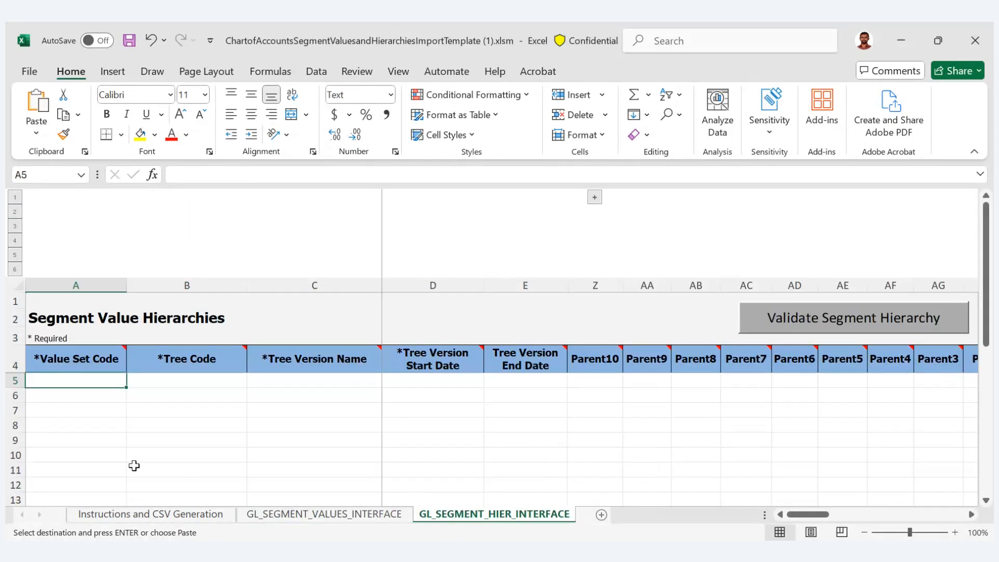
key("ctrl+v")
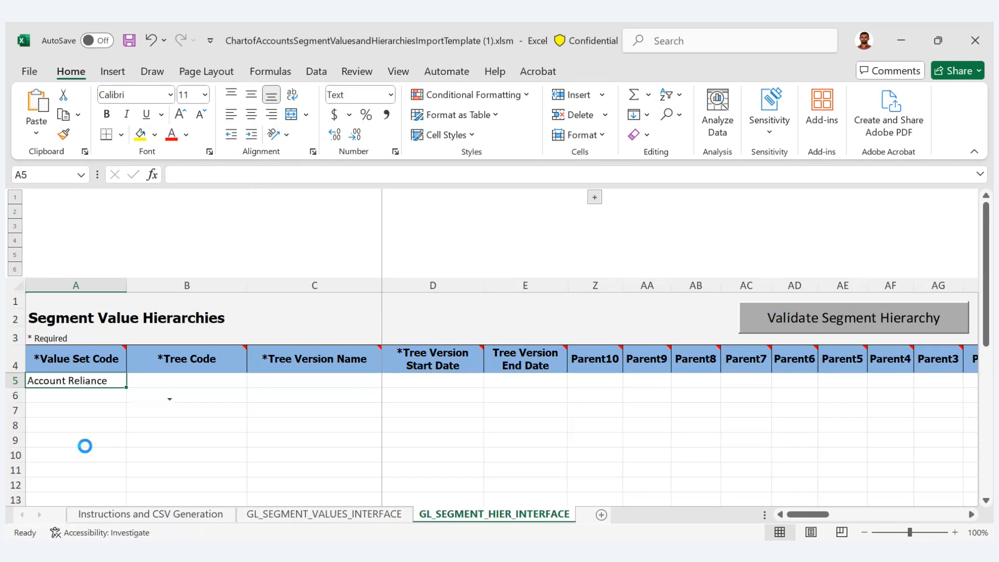
key("Tab")
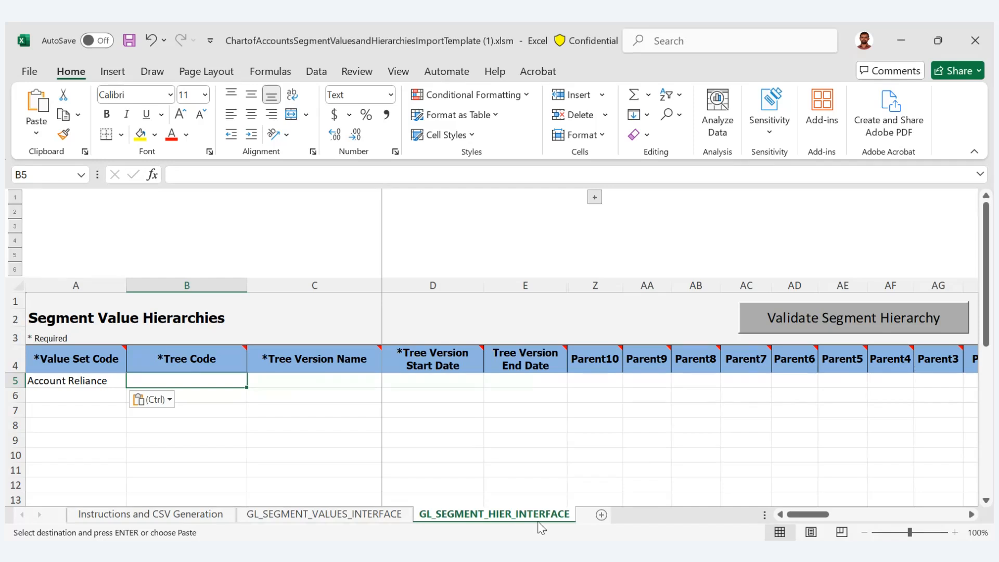
- Fetch the tree code Account_Reliance from the other window and paste it into the Tree Code cell of row 5
left_click(460, 483)
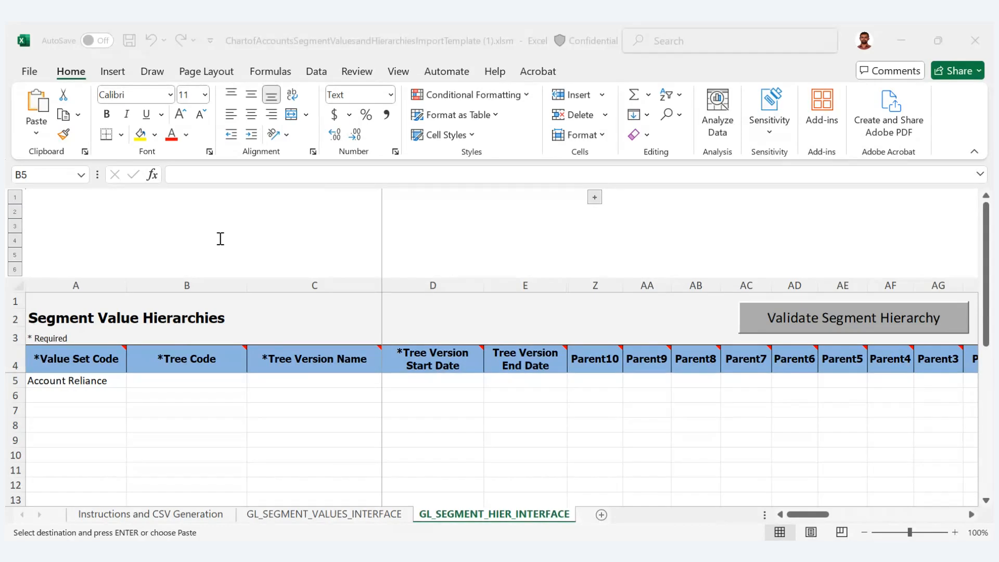
key("Escape")
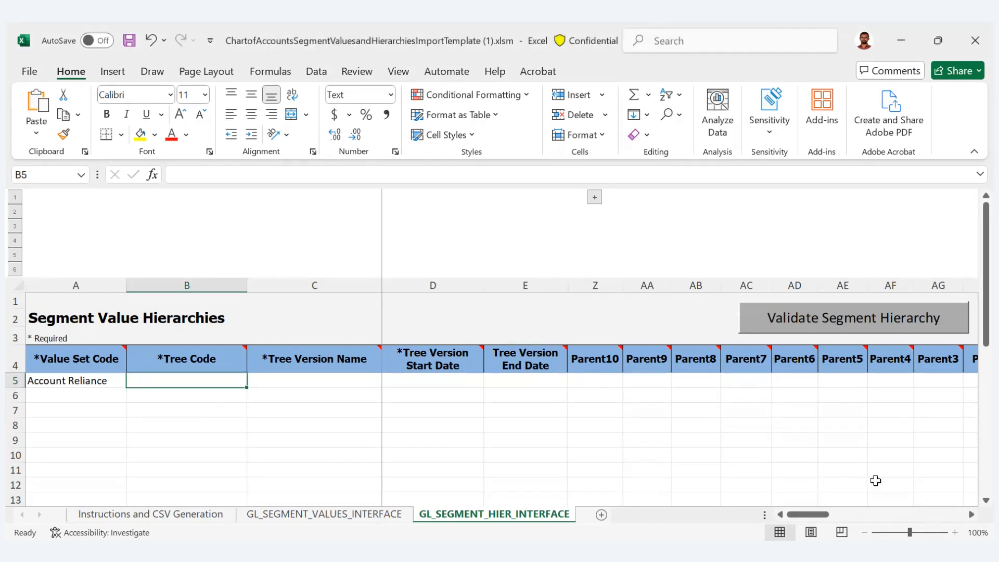
left_click(186, 178)
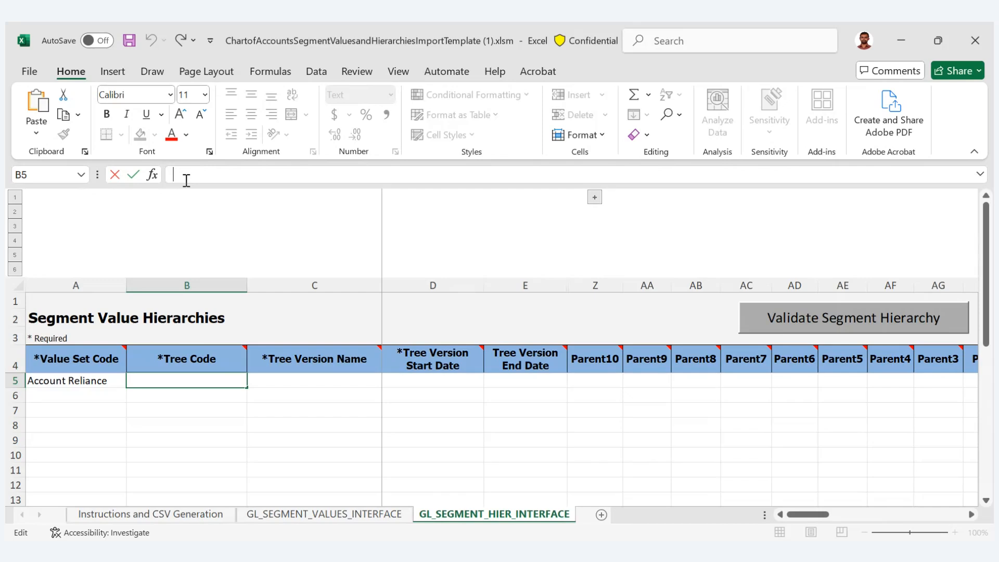
key("ctrl+v")
key("Tab")
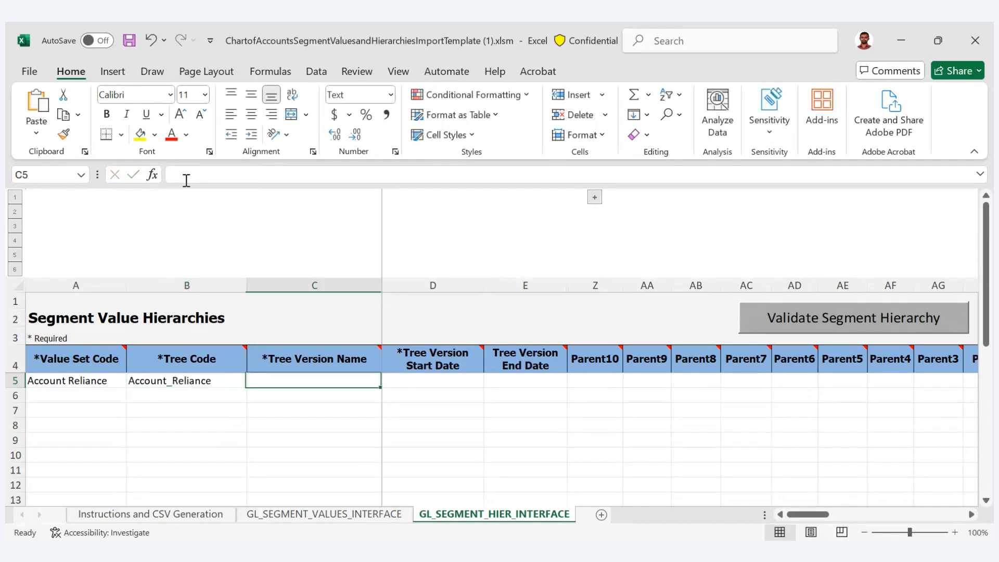
- Copy the Account_Reliance tree code into the Tree Version Name cell of row 5
key("Left")
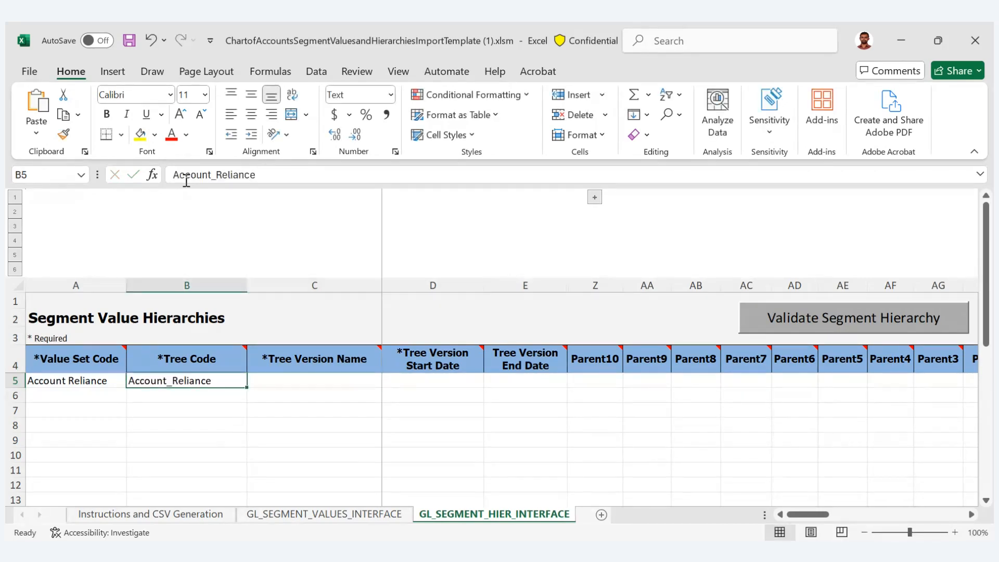
key("ctrl+c")
key("Right")
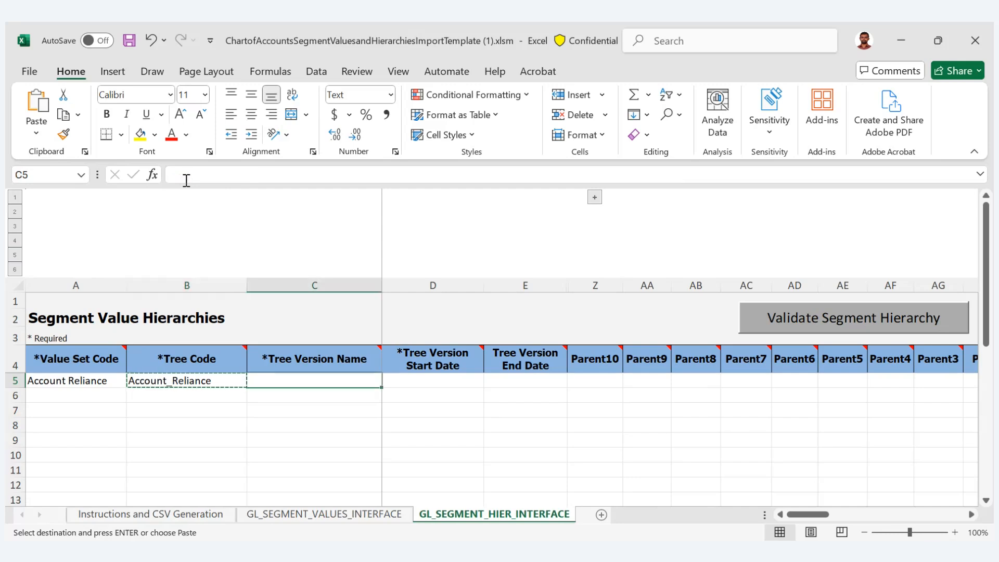
key("ctrl+v")
key("Right")
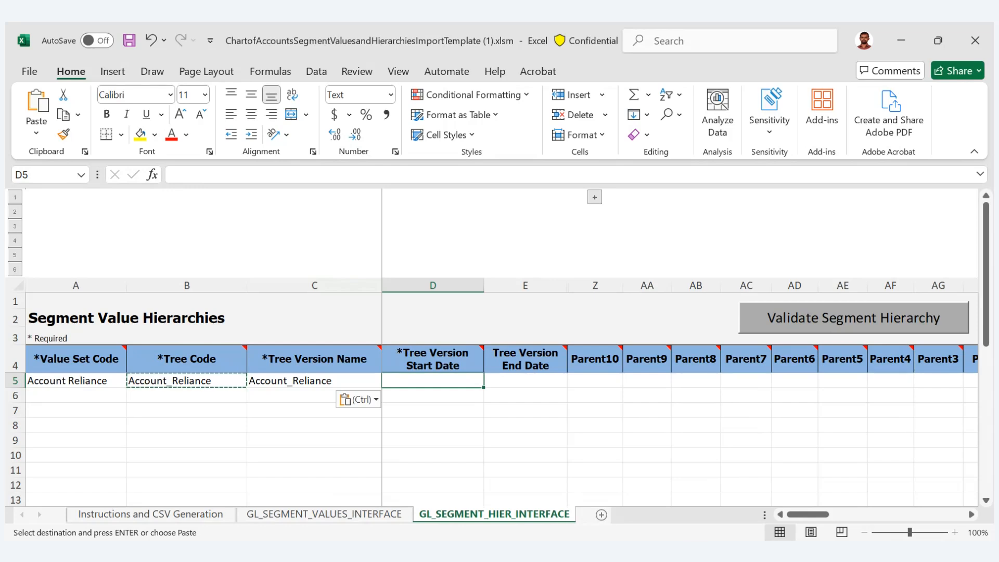
- Check the other window for the tree version details, and set the Tree Version Start Date in row 5 to 1/1/2021
left_click(479, 492)
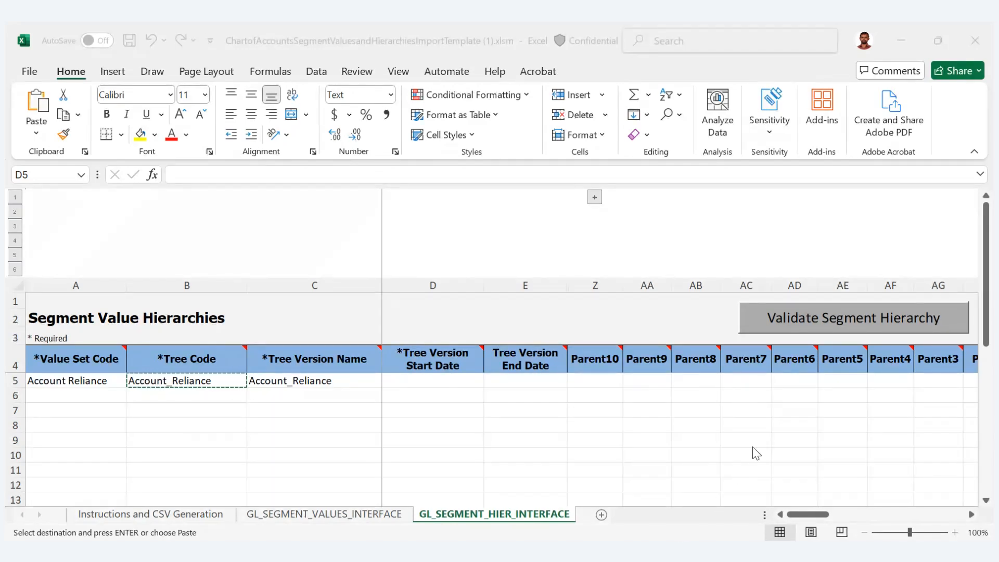
left_click(891, 509)
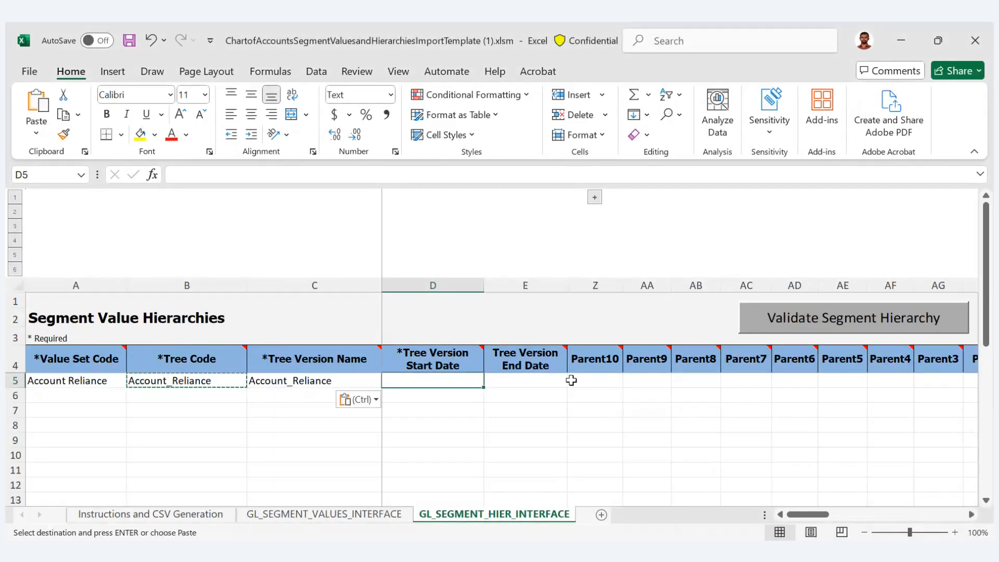
type("1/1")
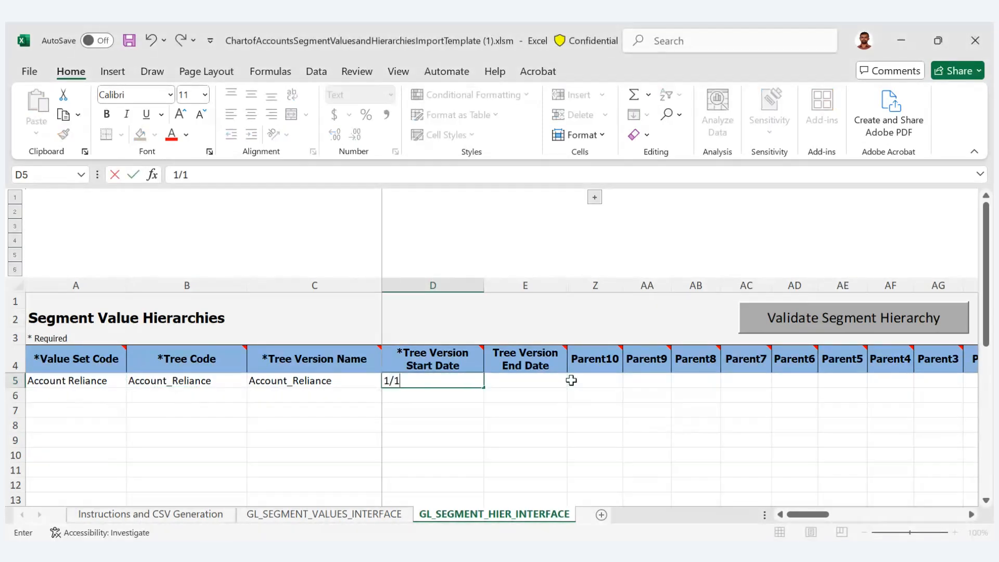
type("/2")
type("021")
key("Tab")
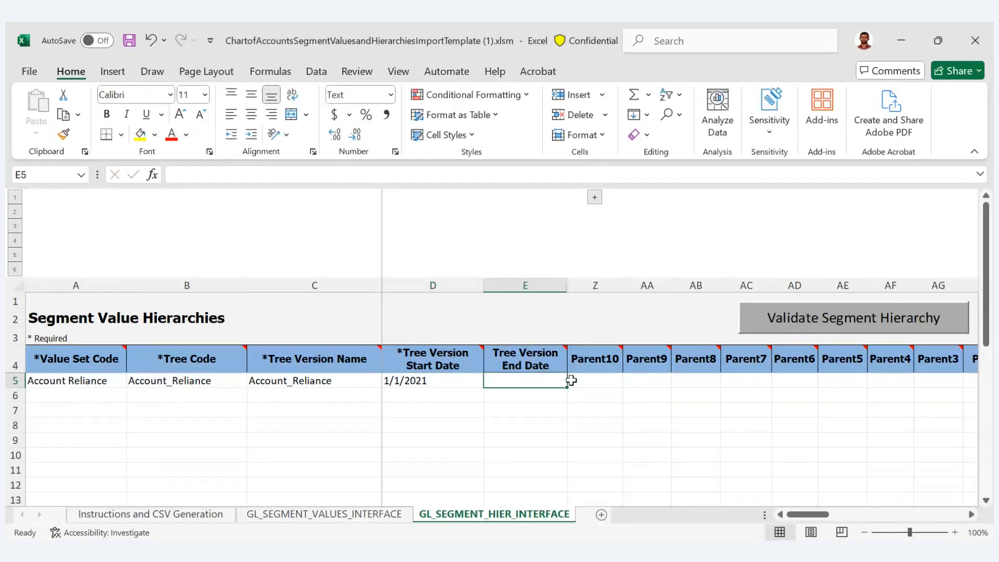
- Review the Parent1 and Value entries in rows 5 and 6, and return to the start of row 6
key("Right")
key("Right")
key("Right")
key("Right")
key("Right")
key("Right")
key("Right")
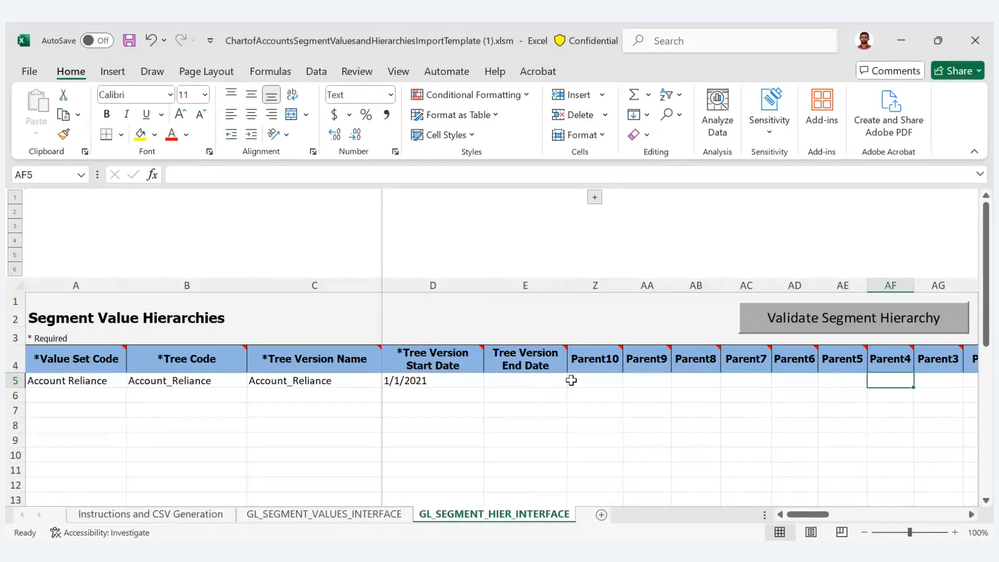
key("Right")
key("Right")
key("Right")
key("Right")
key("Down")
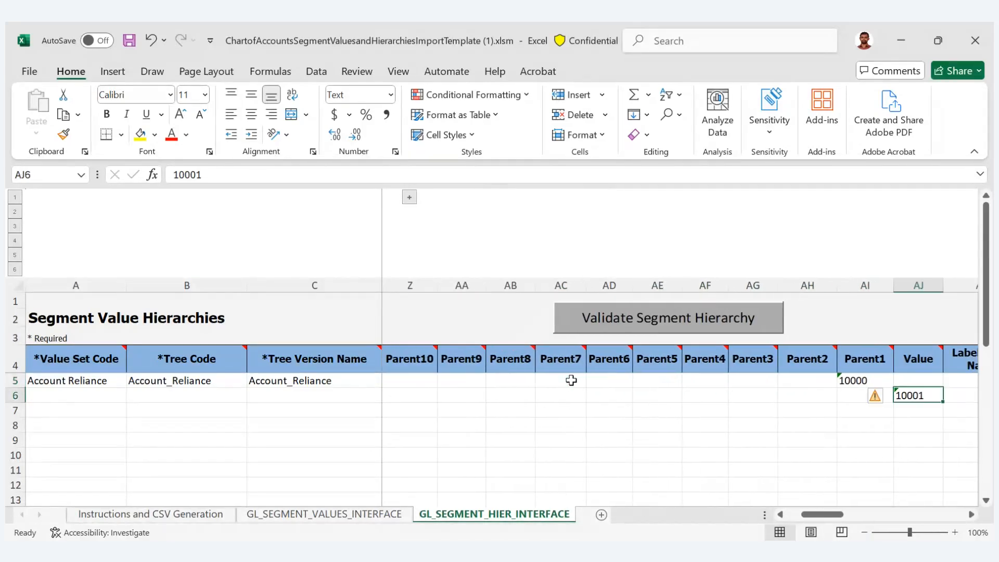
key("Left")
key("Left")
key("Left")
key("Home")
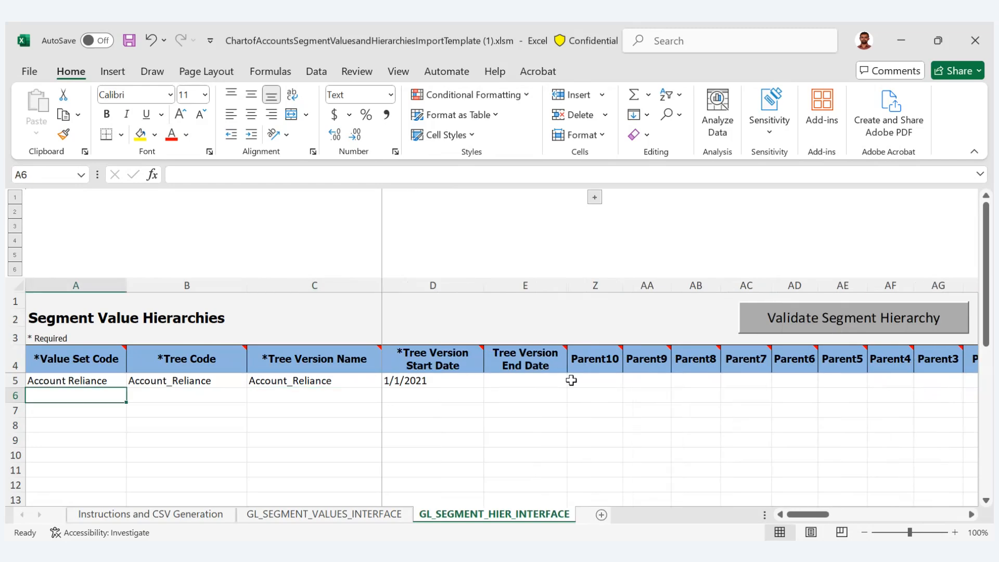
- Copy the value set code, tree code, tree version name and start date from row 5 into row 6, and save the workbook
key("Up")
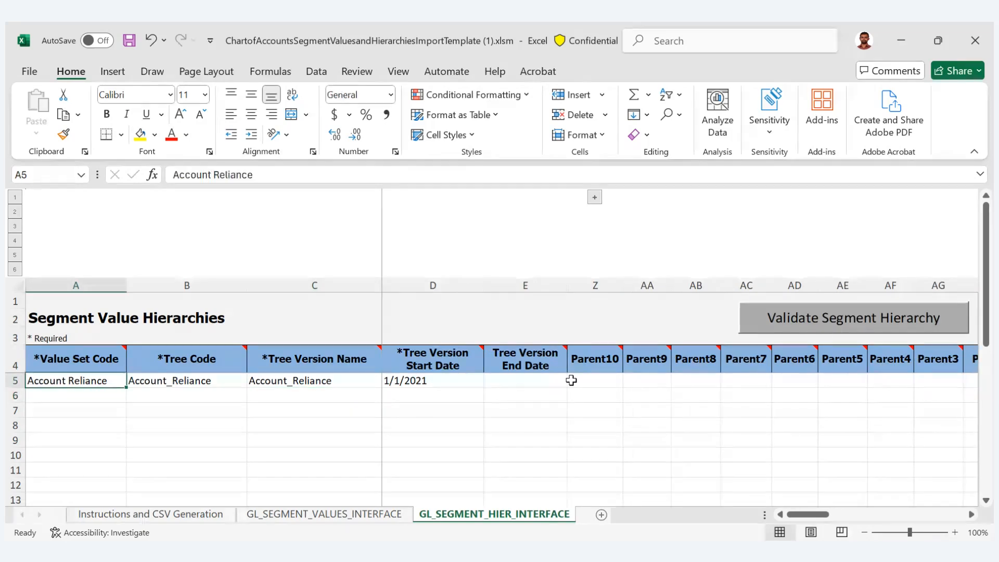
key("shift+Right")
key("shift+Right")
key("shift+Right")
key("shift+Right")
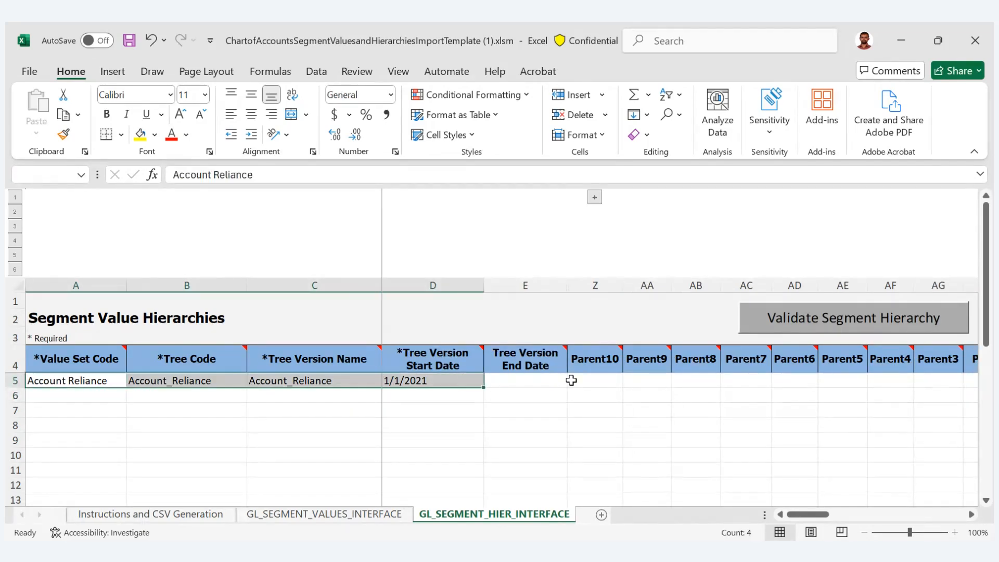
key("ctrl+c")
key("Down")
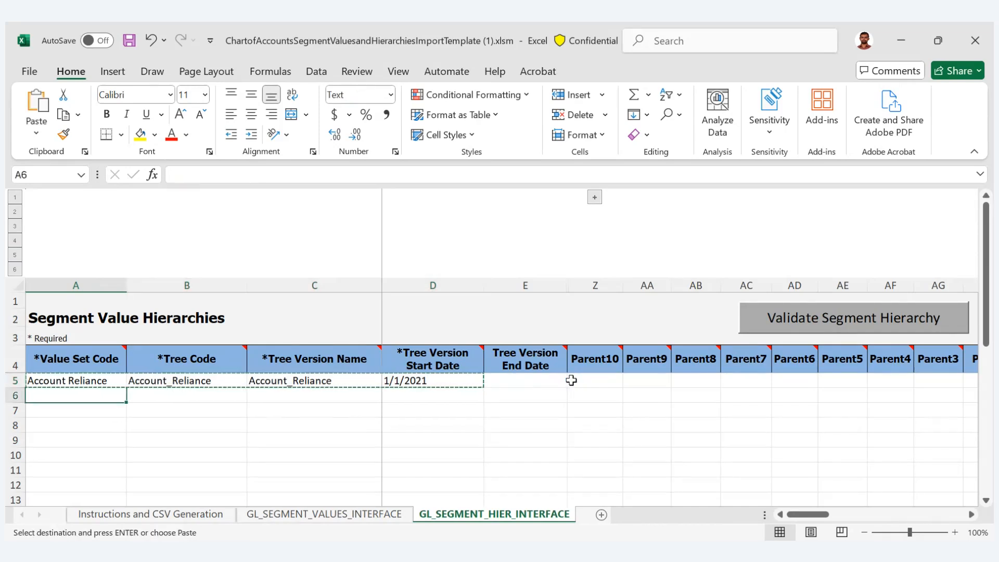
key("ctrl+v")
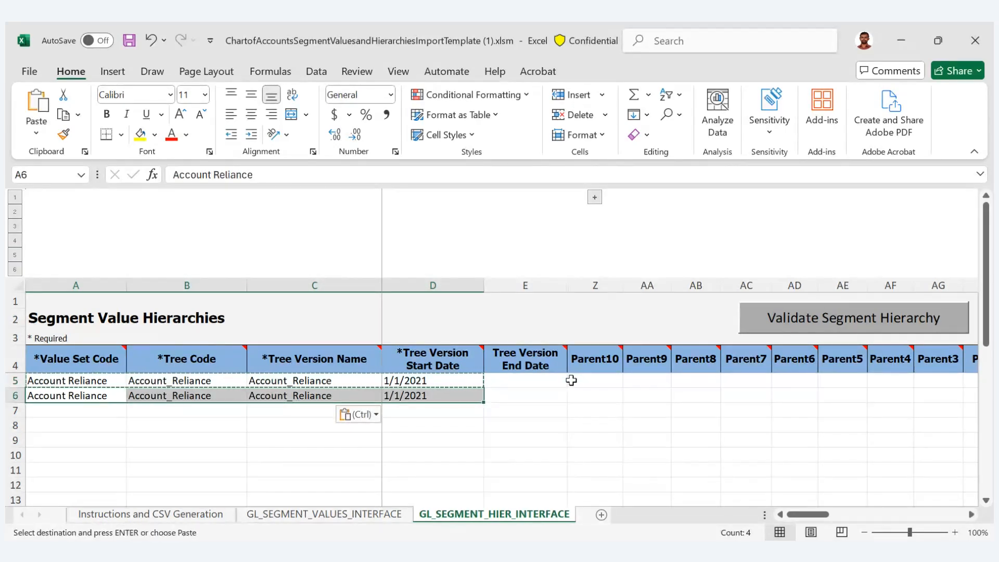
key("ctrl+s")
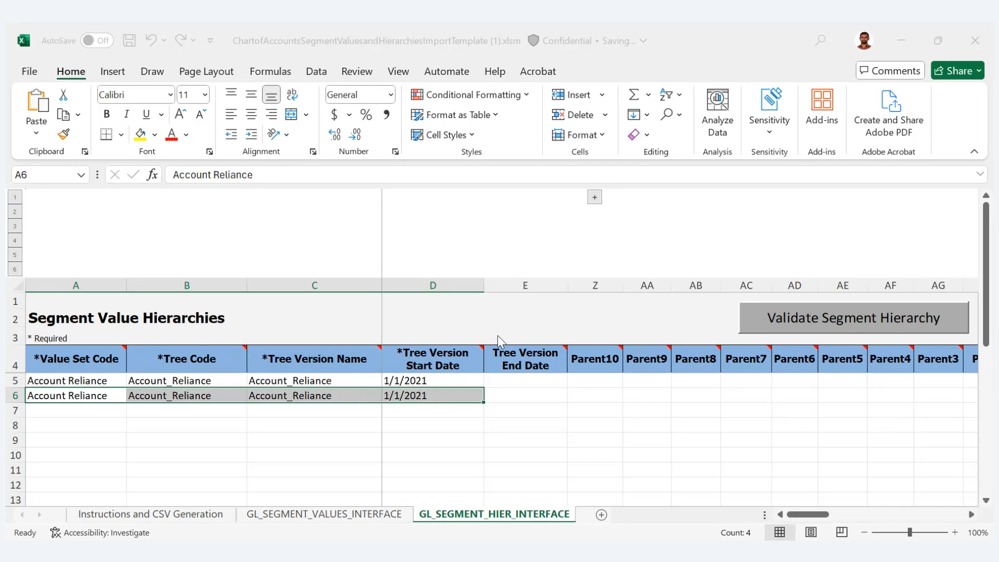
left_click(429, 443)
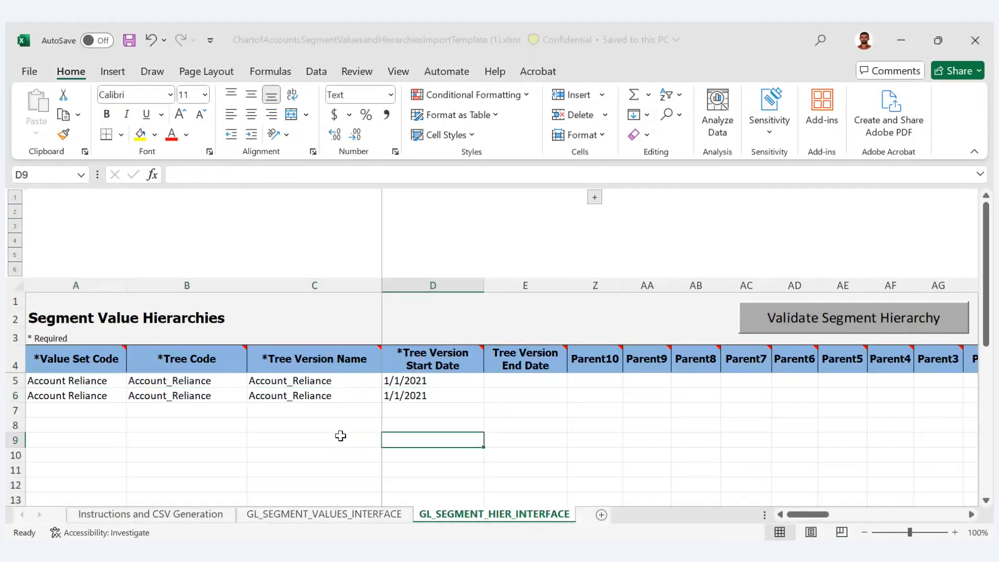
- Generate the CSV files for the segment values and hierarchies from the Instructions and CSV Generation sheet
left_click(169, 515)
left_click(96, 412)
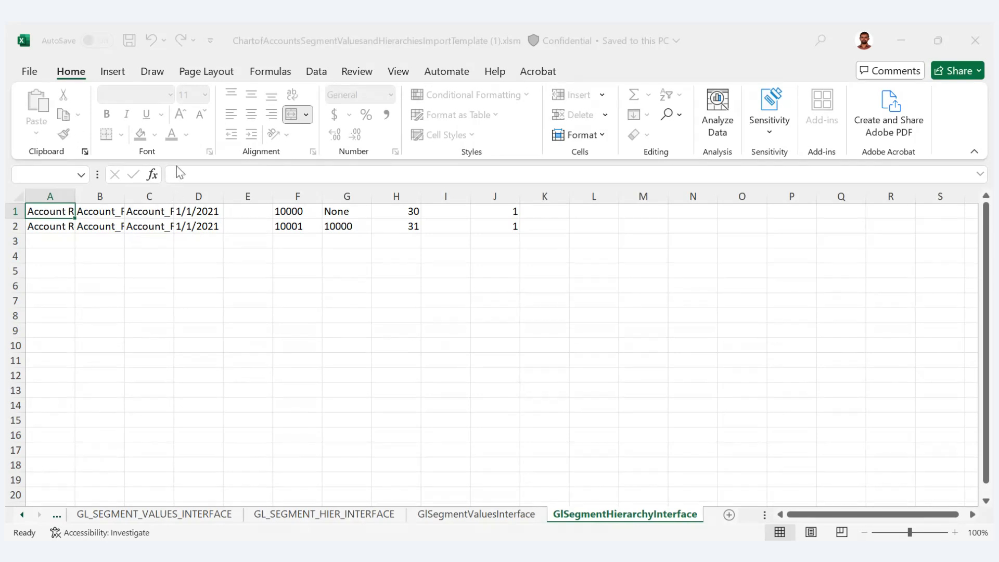
left_click(354, 364)
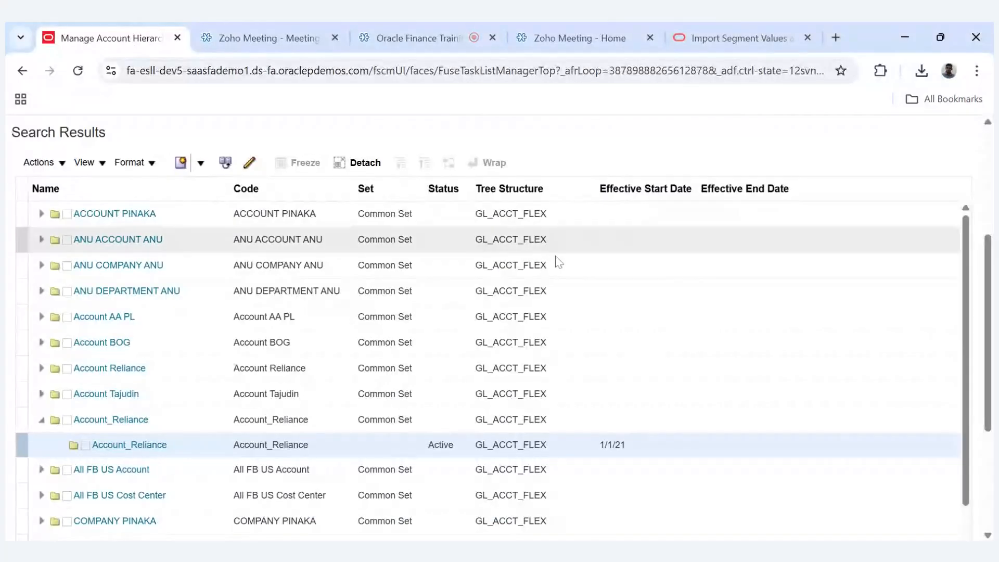
- Switch to Oracle Fusion in the browser and open the Scheduled Processes page
scroll(108, 156, "up", 5)
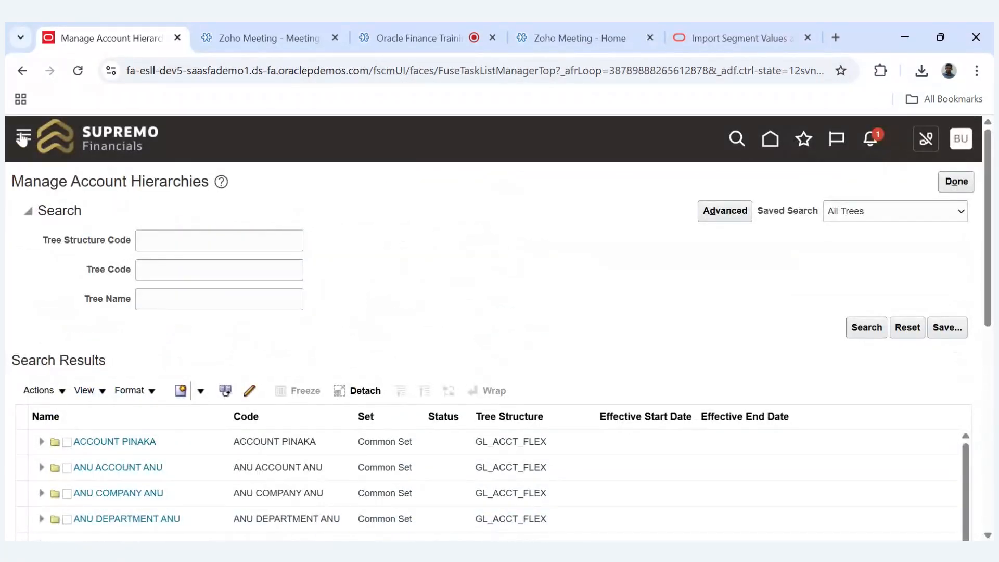
left_click(22, 138)
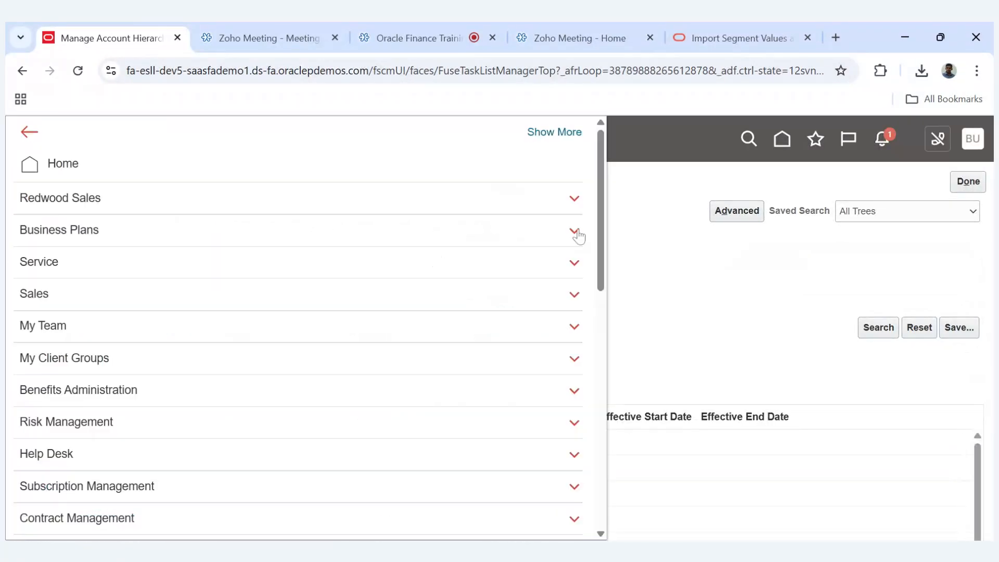
left_click_drag(601, 241, 547, 471)
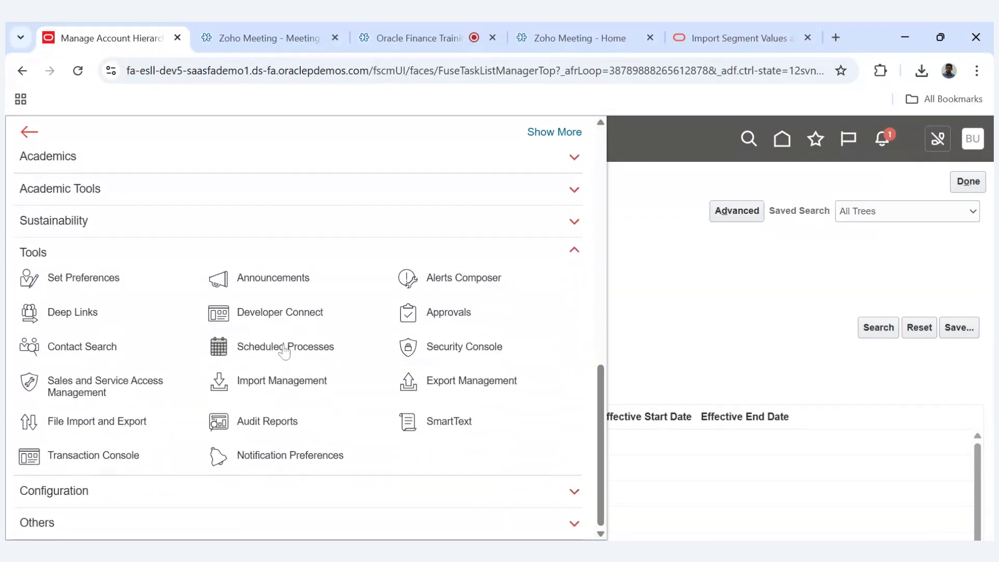
left_click(283, 352)
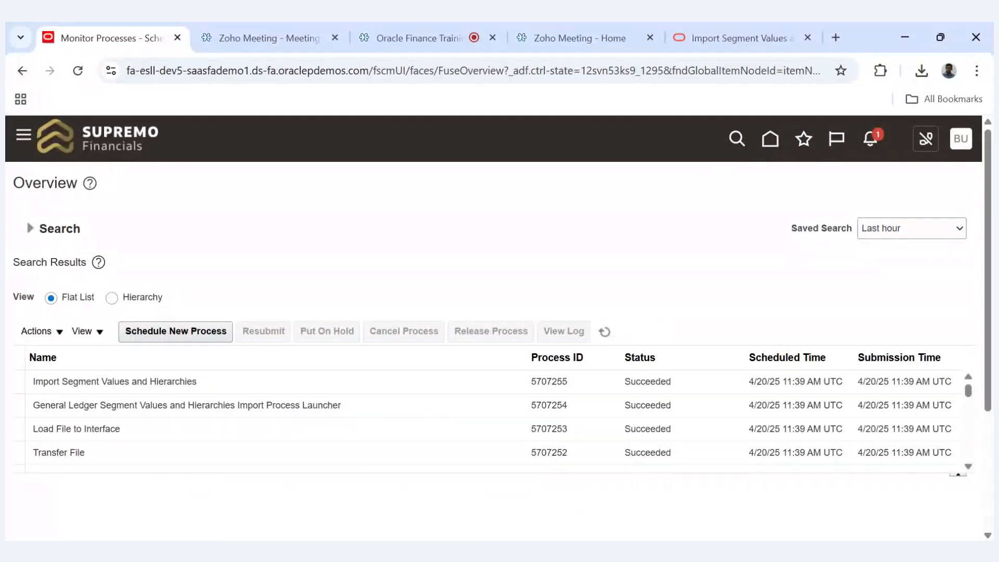
- Start scheduling a new job using the Load Interface File for Import process
left_click(196, 335)
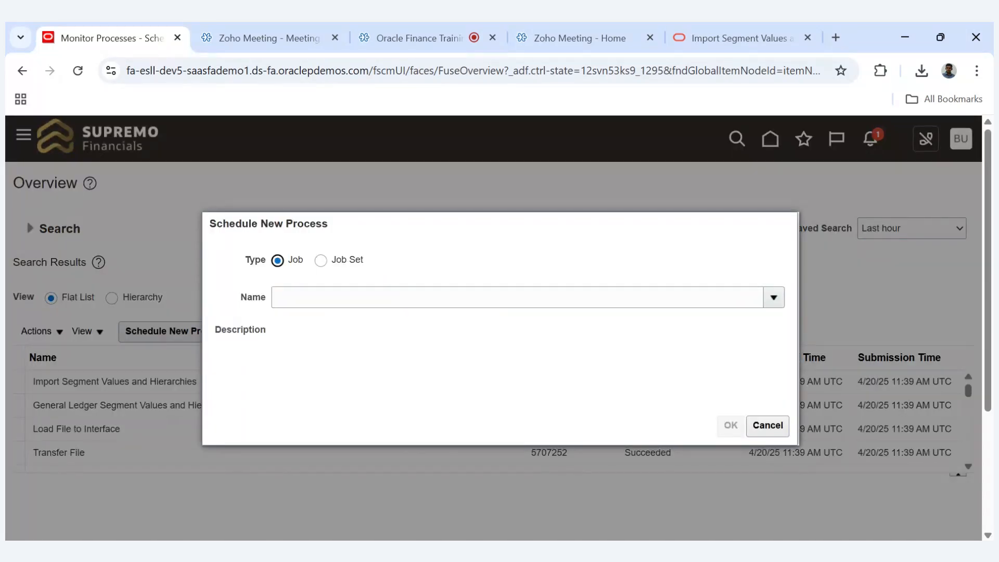
type("Load in")
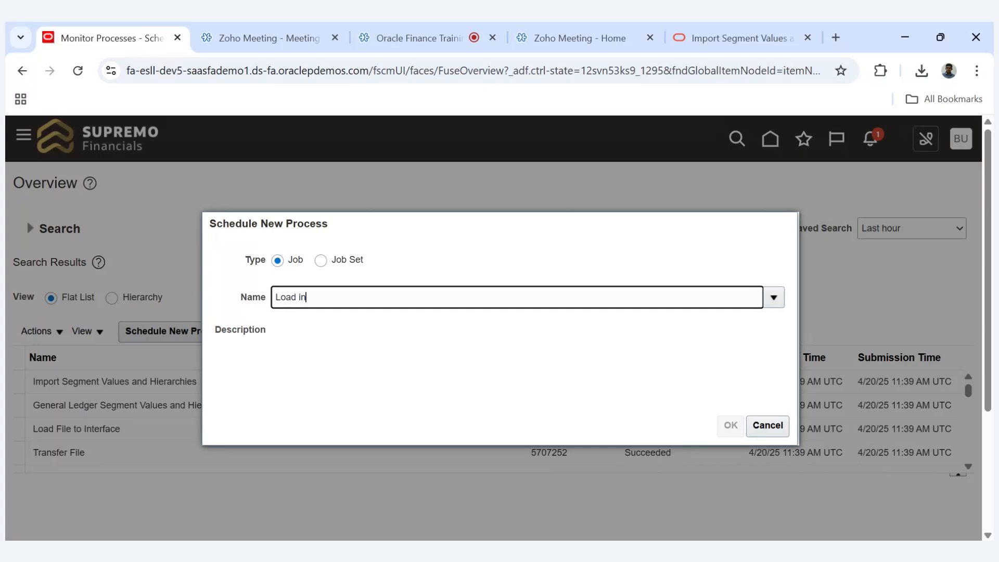
key("Tab")
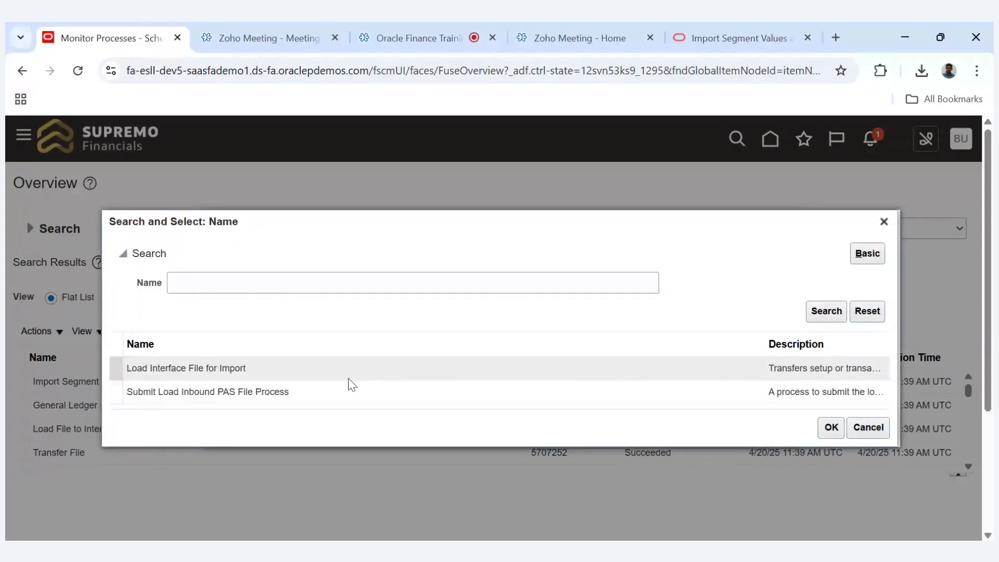
double_click(310, 369)
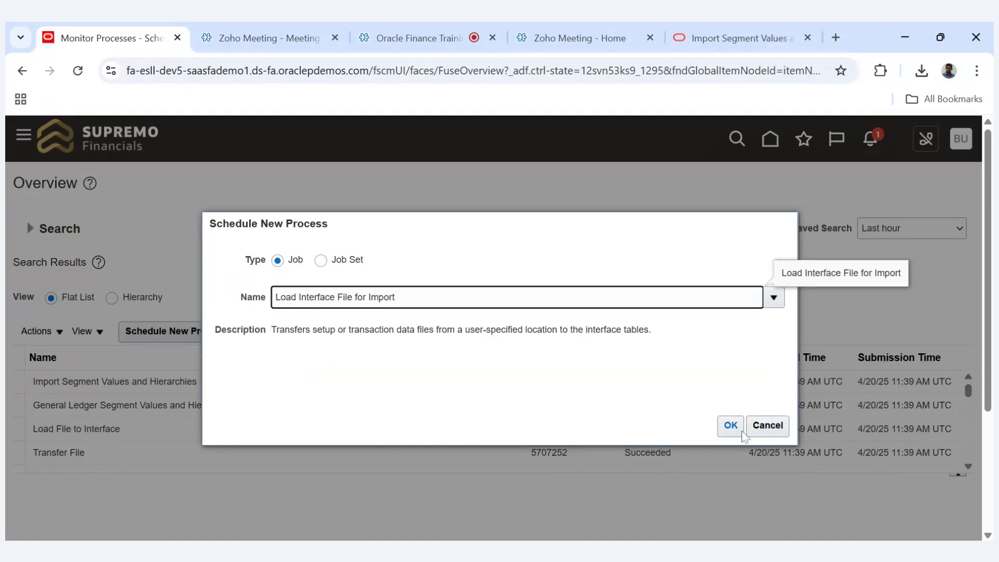
left_click(742, 433)
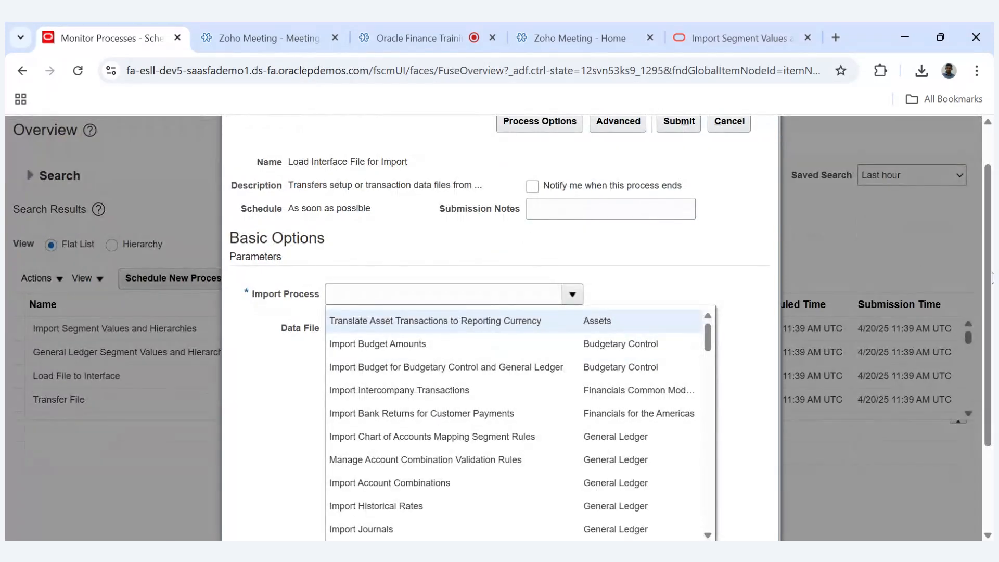
- Search the import processes for "Import Seg" and set the Import Process to Import Segment Values and Hierarchies
left_click_drag(991, 270, 875, 348)
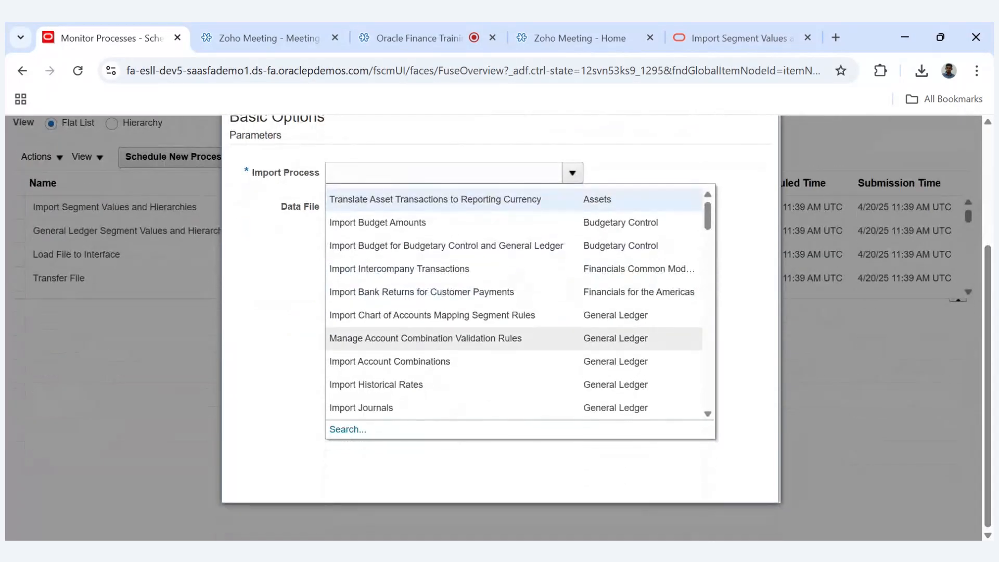
left_click(348, 429)
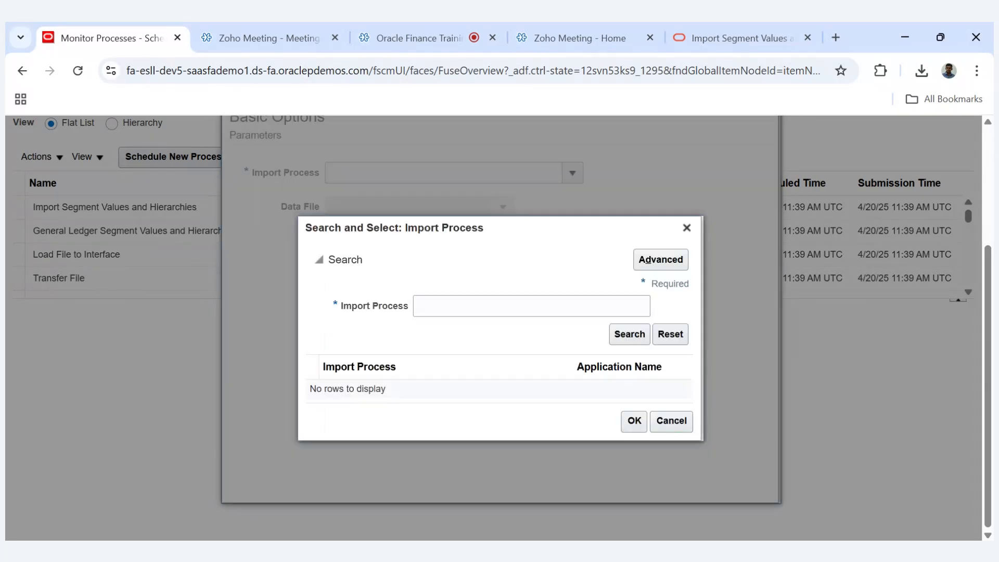
left_click(468, 306)
type("Im")
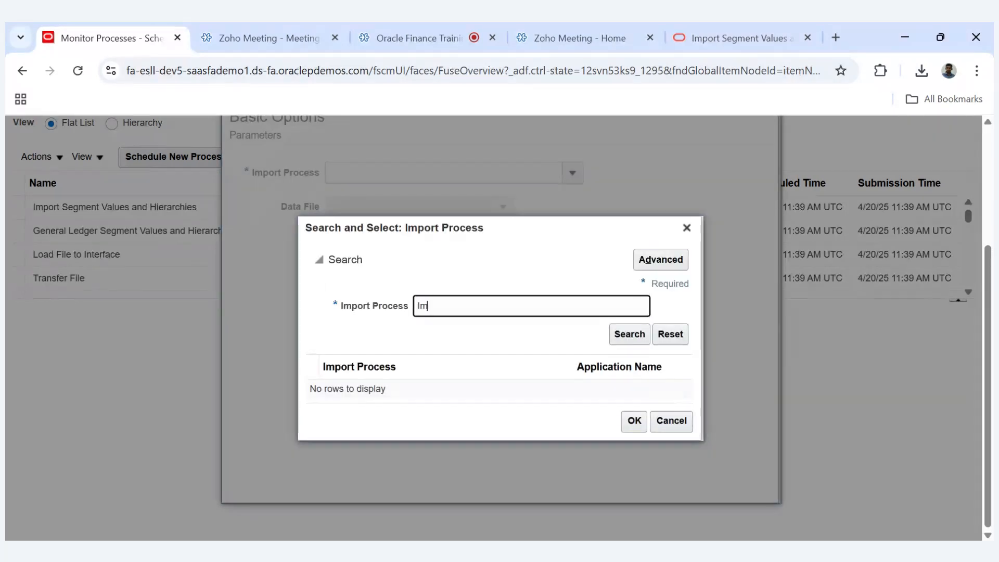
type("port Seg")
key("Return")
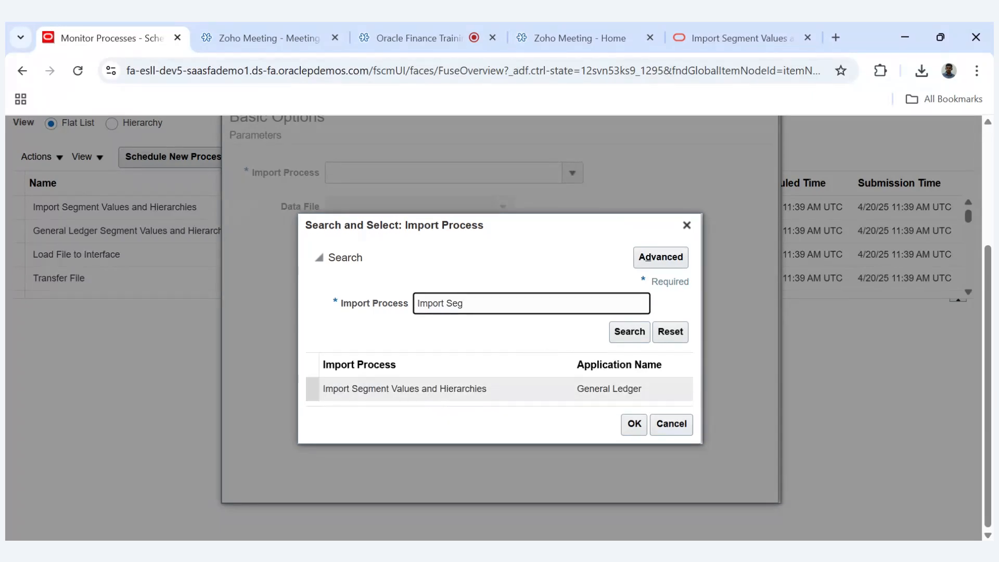
double_click(435, 391)
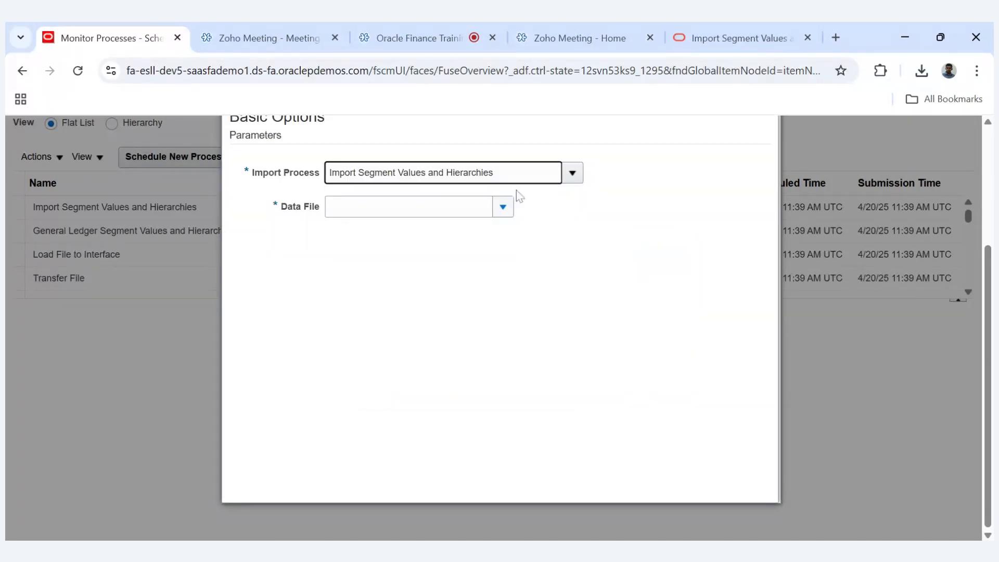
- Upload glsegmentvaluesandhierarchy.zip as the data file for the load process
left_click(503, 208)
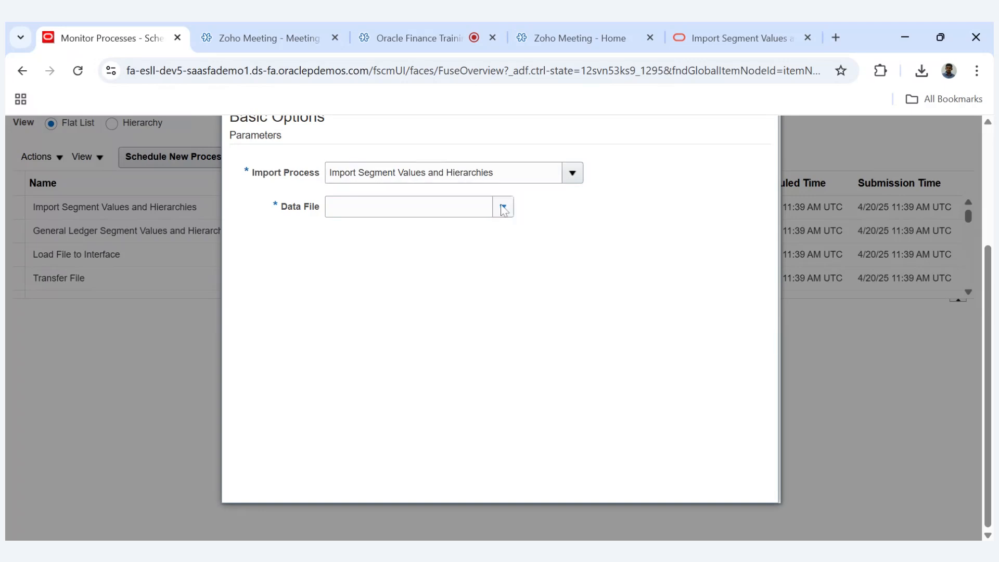
left_click(359, 326)
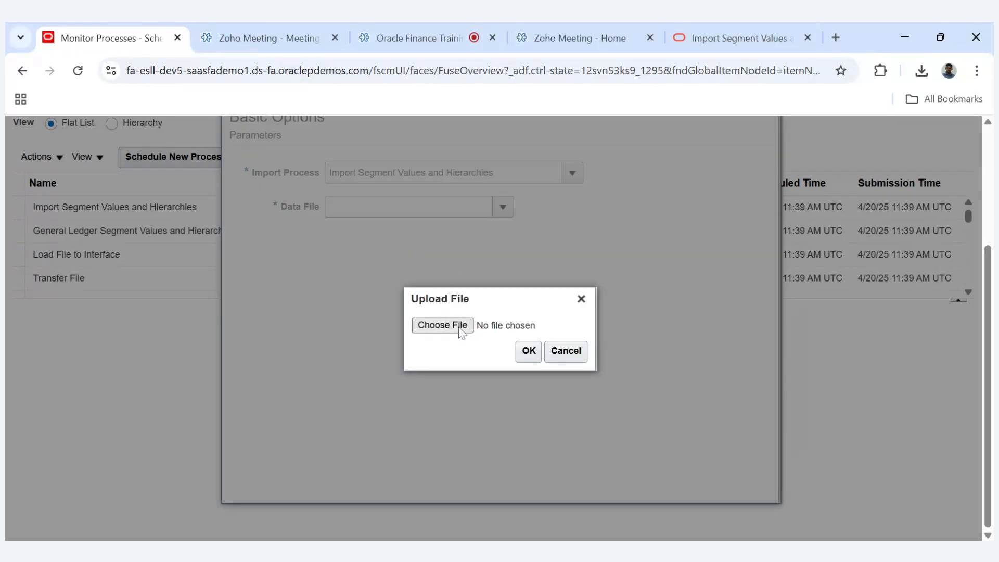
left_click(461, 329)
left_click(529, 350)
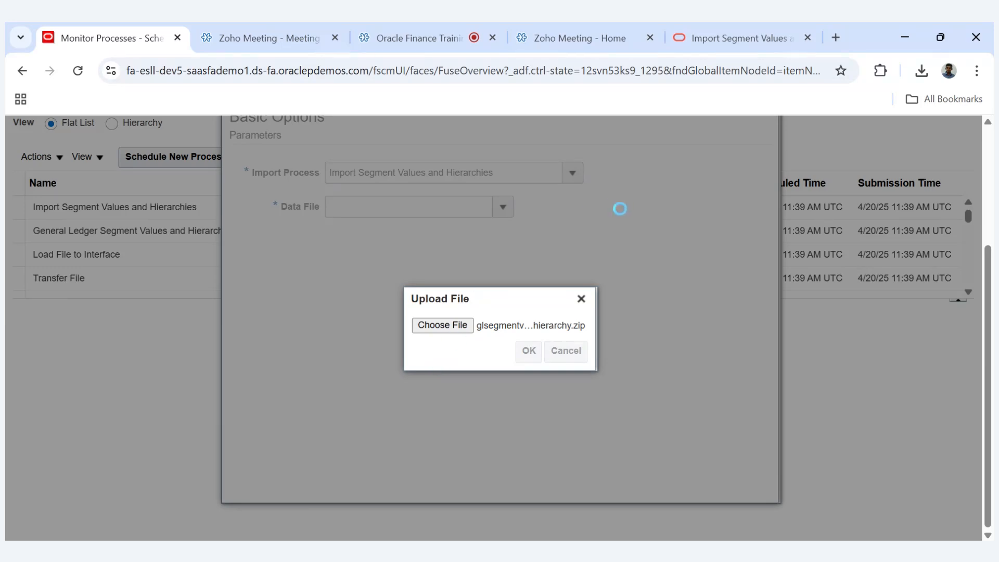
- Submit the Load Interface File for Import process and close the confirmation
scroll(989, 304, "up", 3)
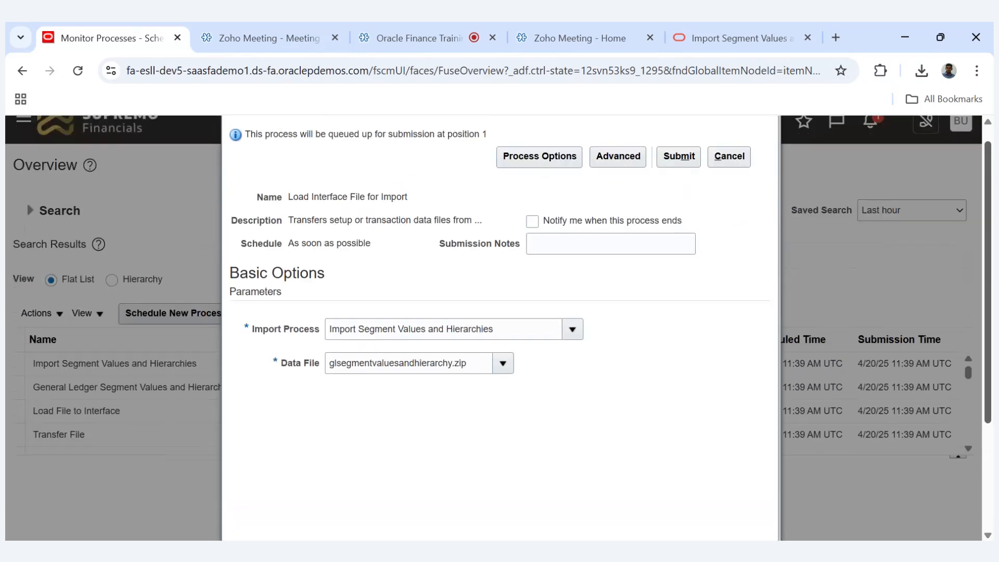
left_click(678, 162)
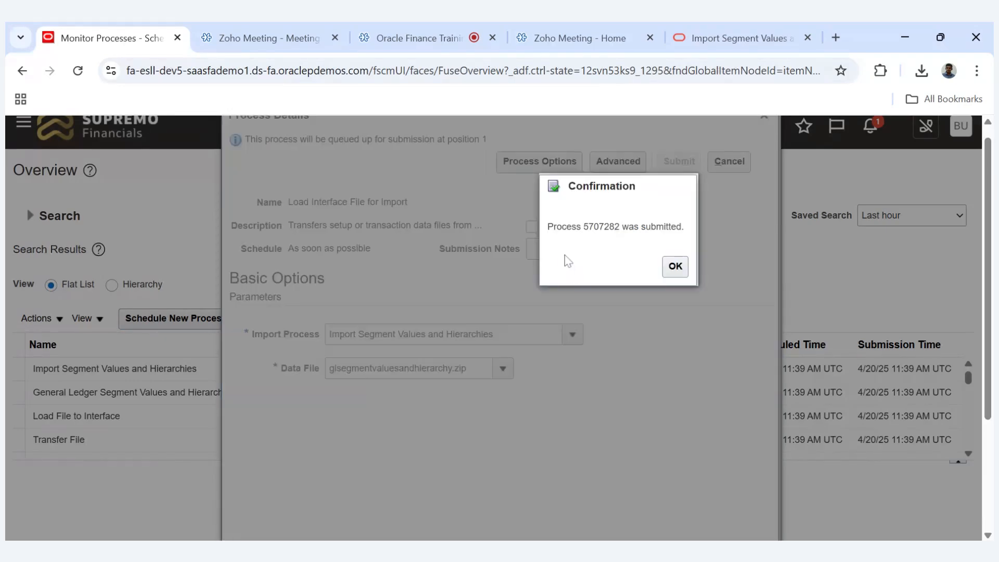
left_click(676, 267)
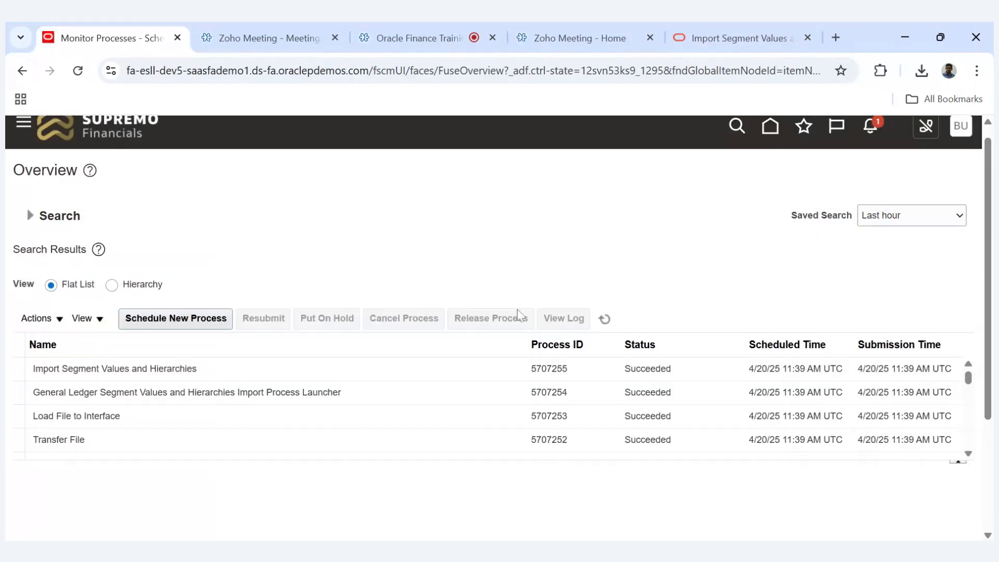
- Refresh the scheduled processes list repeatedly to monitor the status of the submitted load process and its child jobs
left_click(605, 320)
left_click(605, 320)
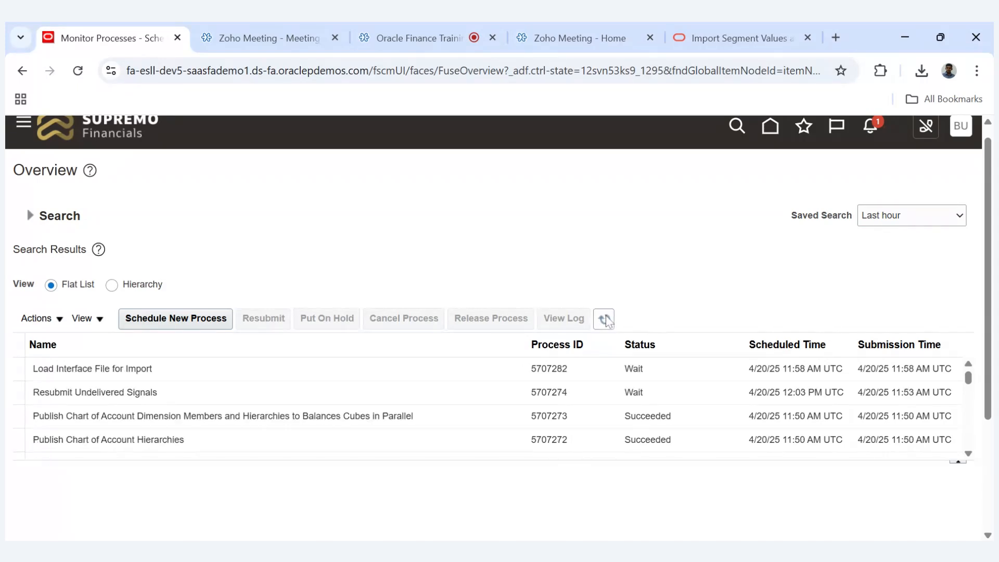
left_click(605, 320)
left_click(605, 320)
left_click(606, 320)
left_click(605, 319)
left_click(605, 320)
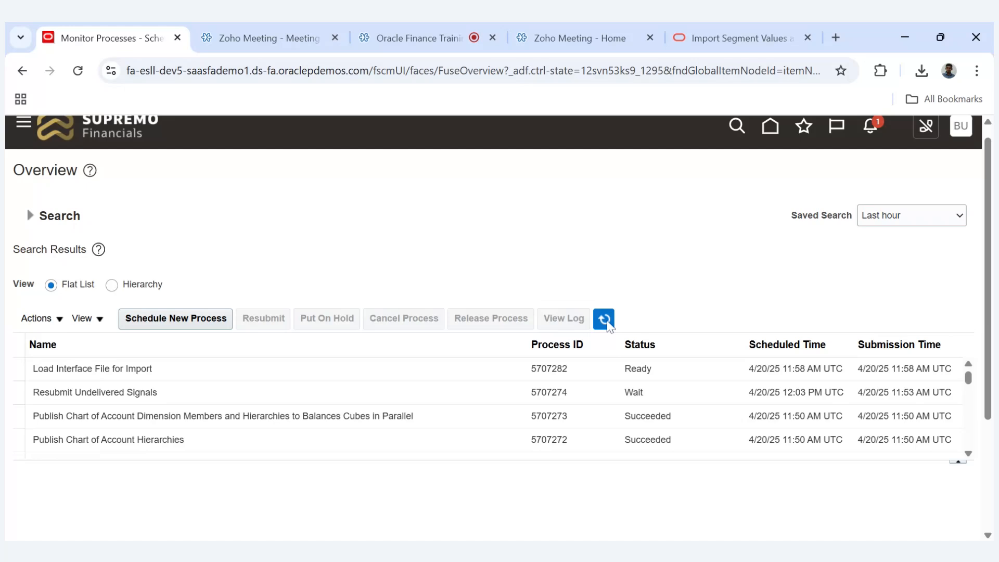
left_click(606, 322)
left_click(606, 321)
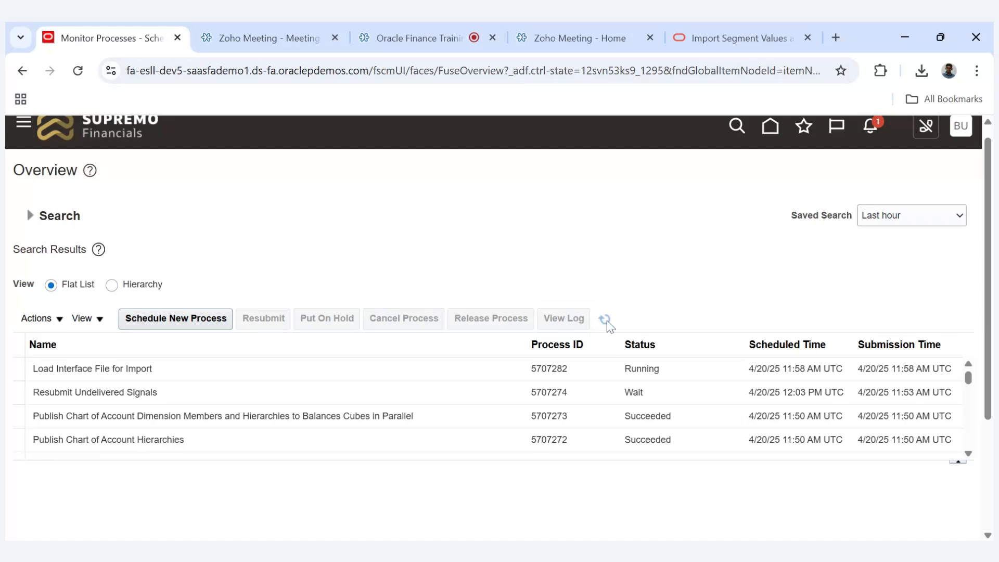
left_click(605, 320)
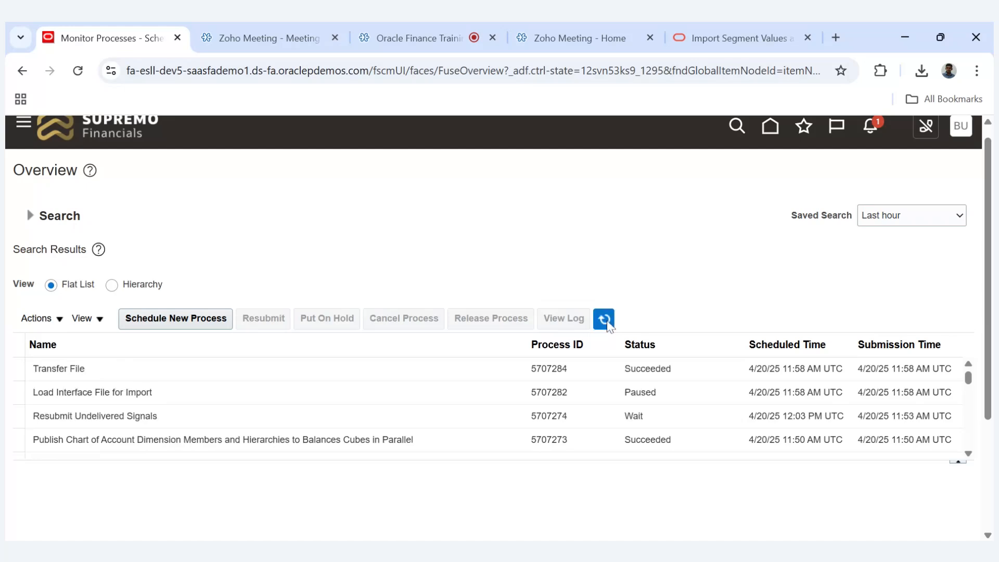
left_click(605, 320)
left_click(606, 321)
left_click(606, 322)
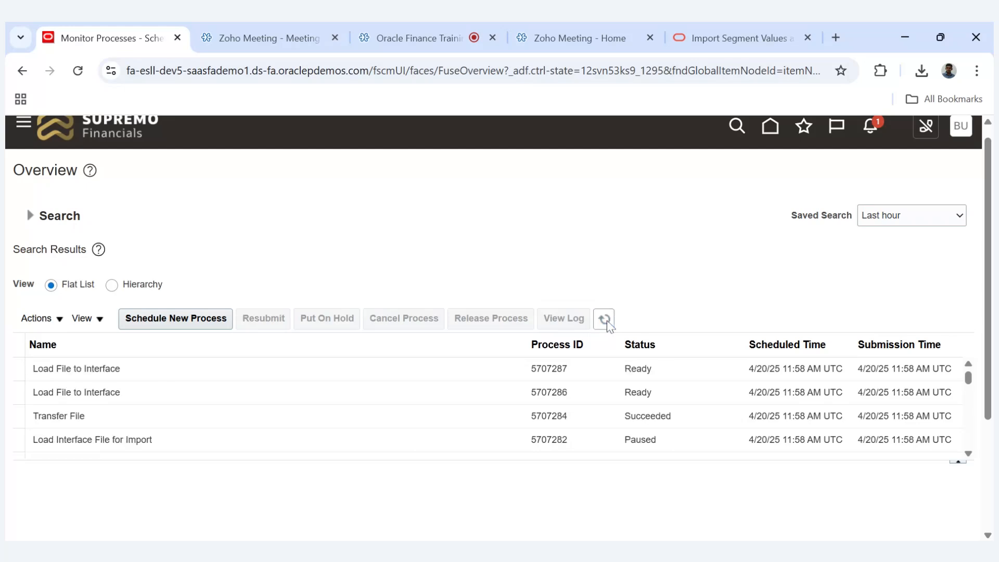
left_click(605, 319)
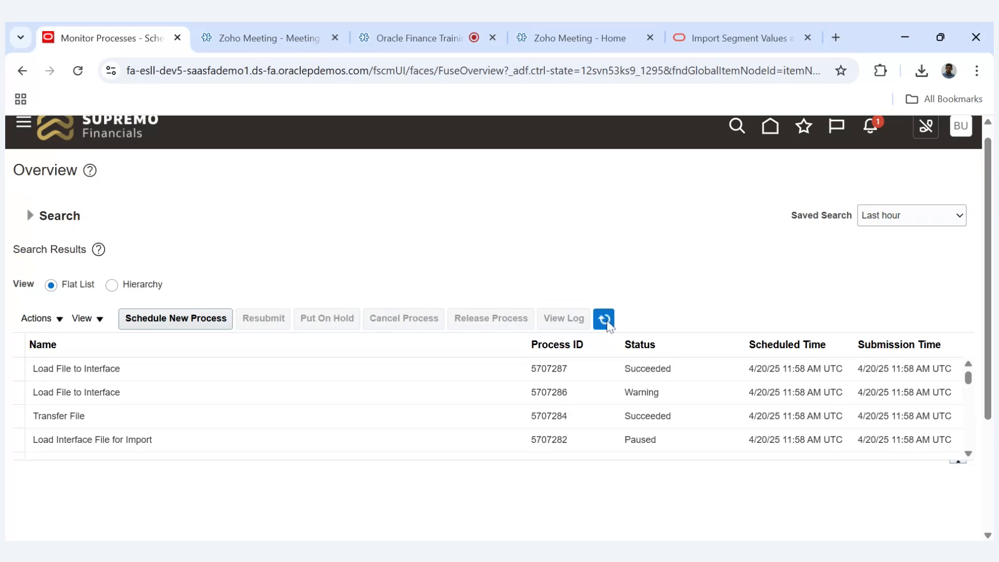
left_click(605, 319)
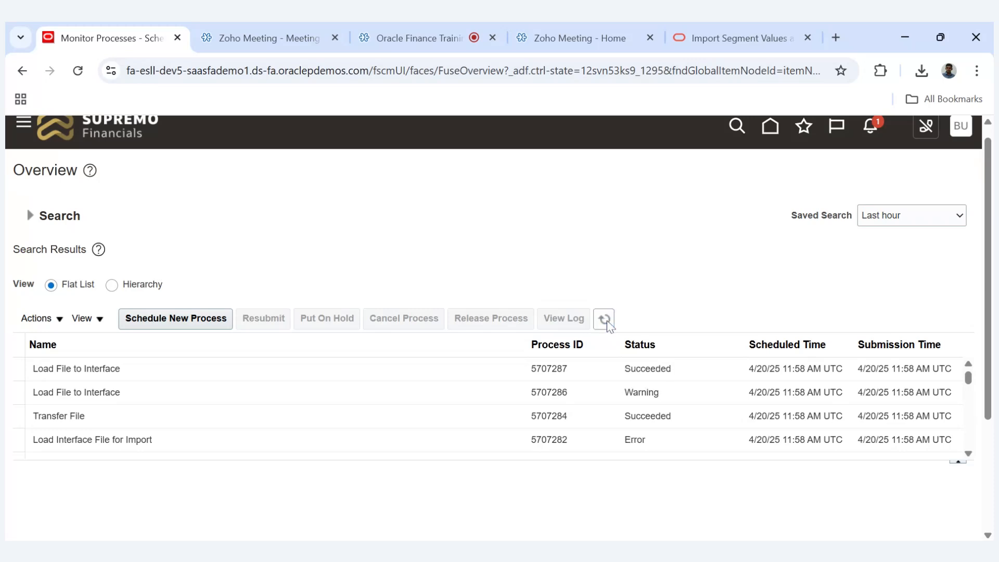
- Download 5707282.log from the attachments of the Load Interface File for Import process that has the Error status
left_click(612, 442)
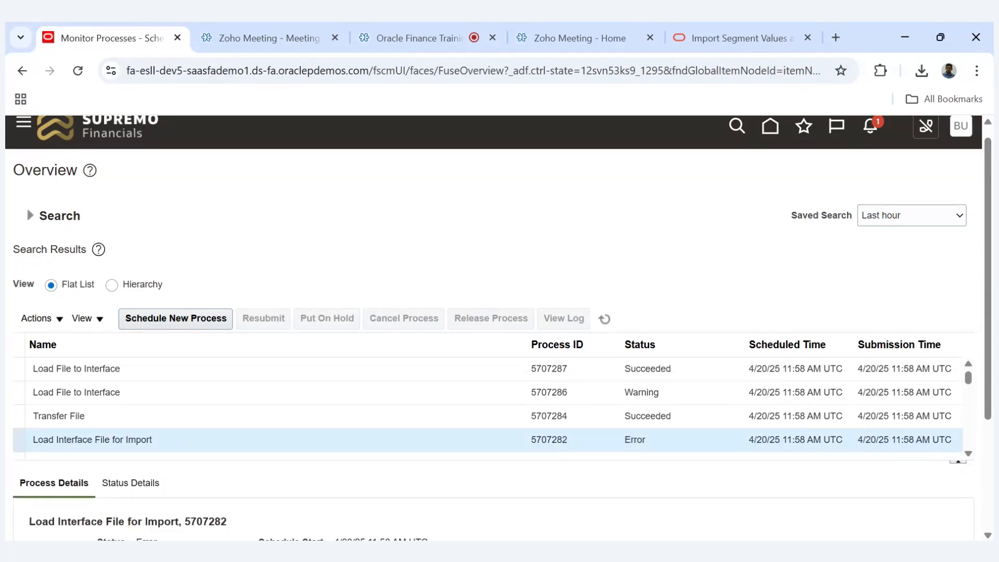
scroll(964, 417, "down", 3)
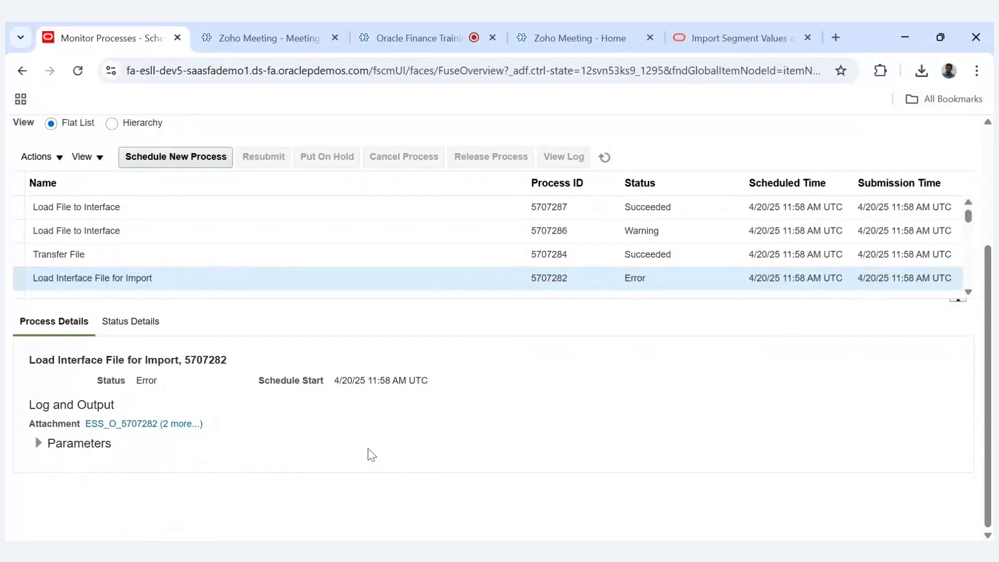
left_click(183, 424)
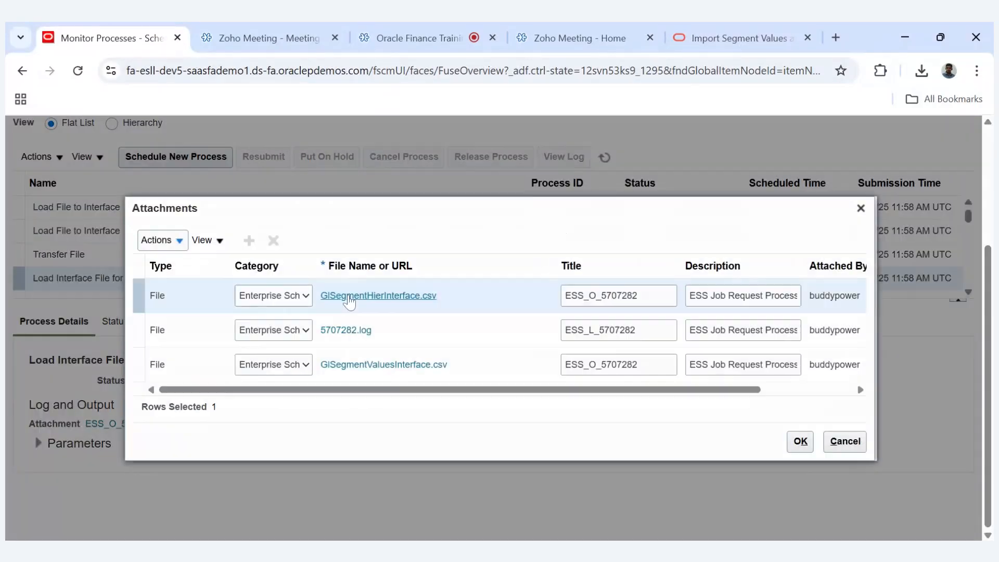
left_click(357, 330)
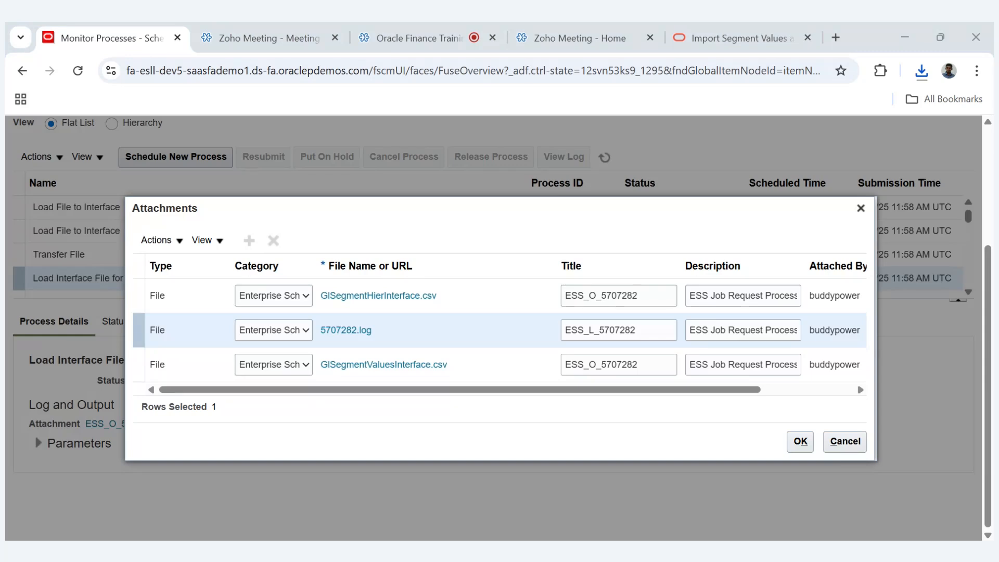
- Share the whole screen in the Zoho meeting and examine 5707282.log in Notepad, marking the DeleteOnLoadFailure value for GL_SEGMENT_HIER_INTERFACE
left_click(412, 37)
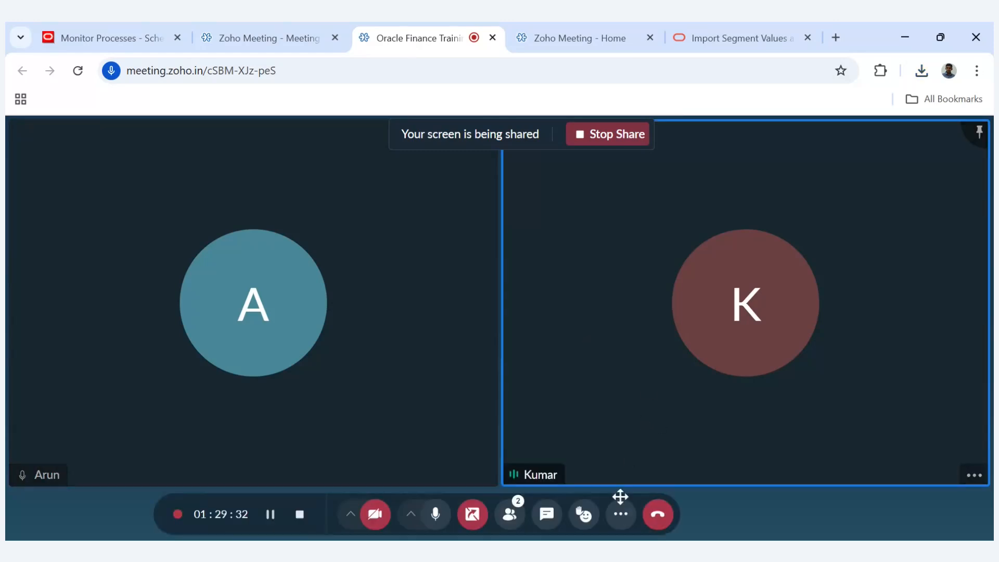
left_click(471, 514)
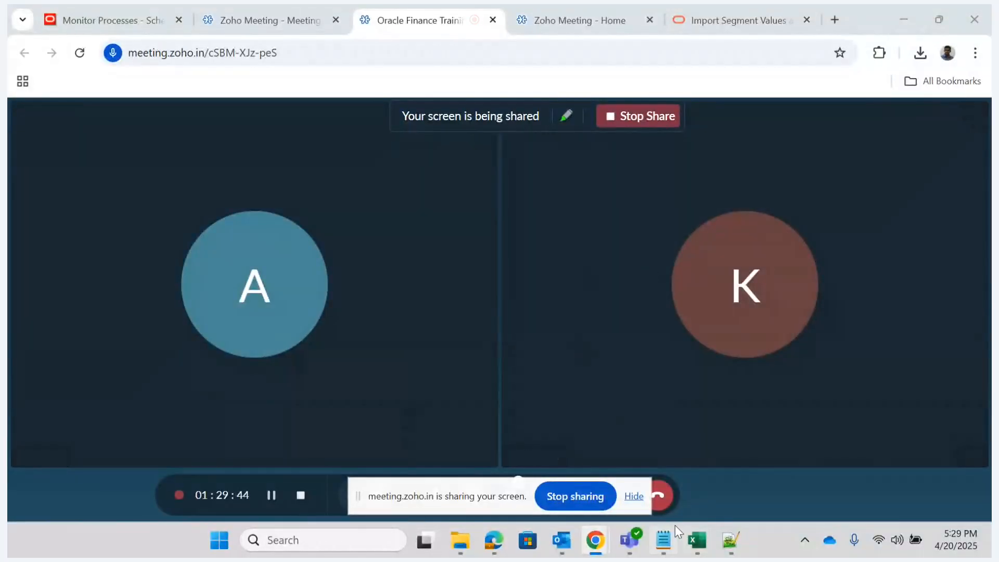
left_click(670, 542)
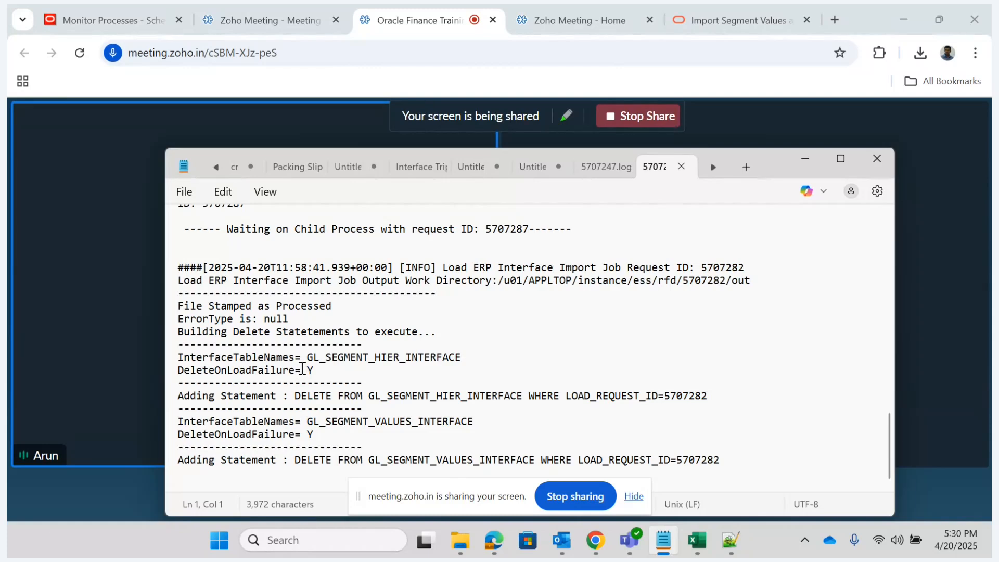
left_click_drag(313, 370, 308, 370)
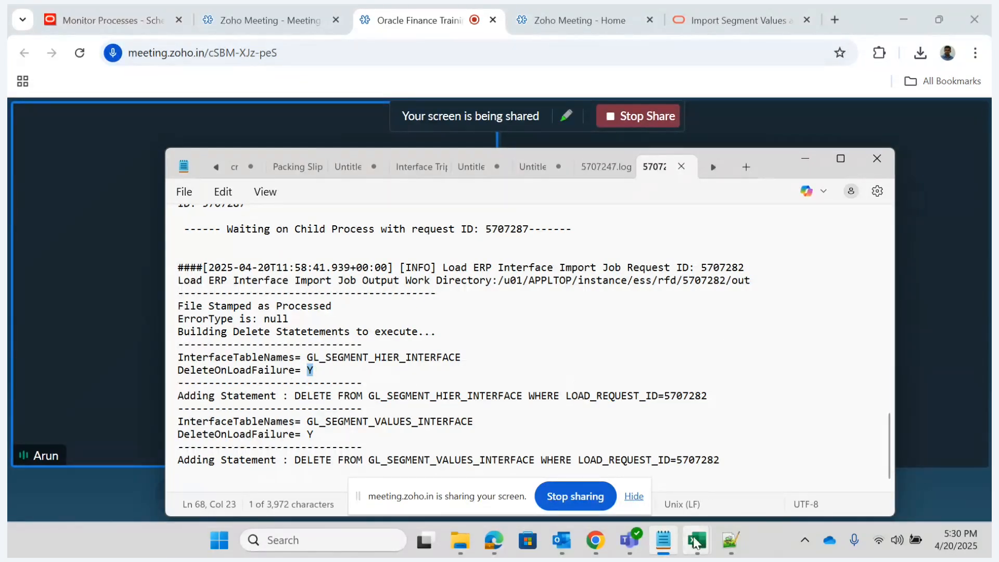
- Open the ChartofAccountsSegmentValuesandHierarchiesImportTemplate (1).xlsm workbook from the Downloads folder in Excel
mouse_move(697, 540)
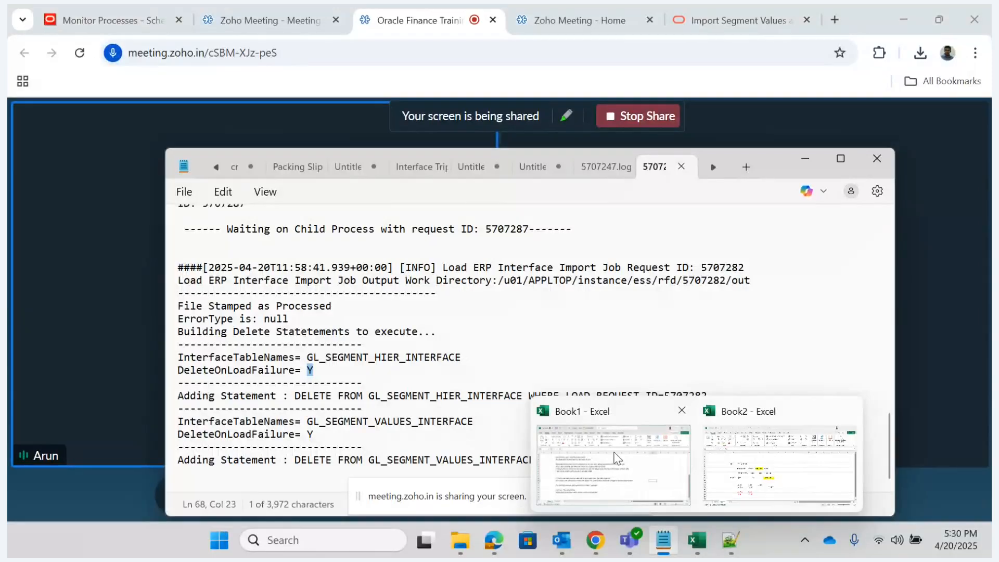
mouse_move(457, 542)
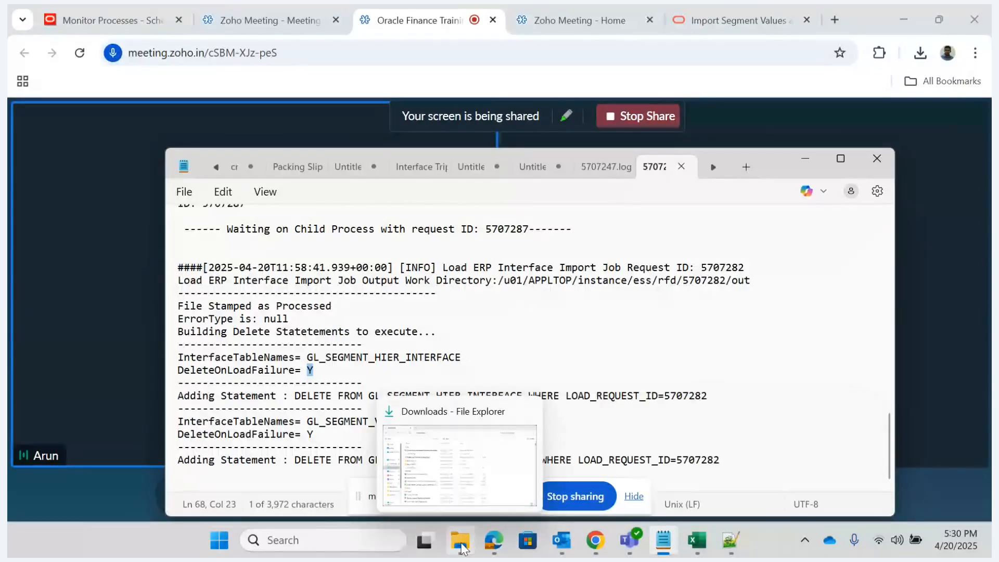
left_click(457, 461)
left_click(201, 171)
double_click(201, 171)
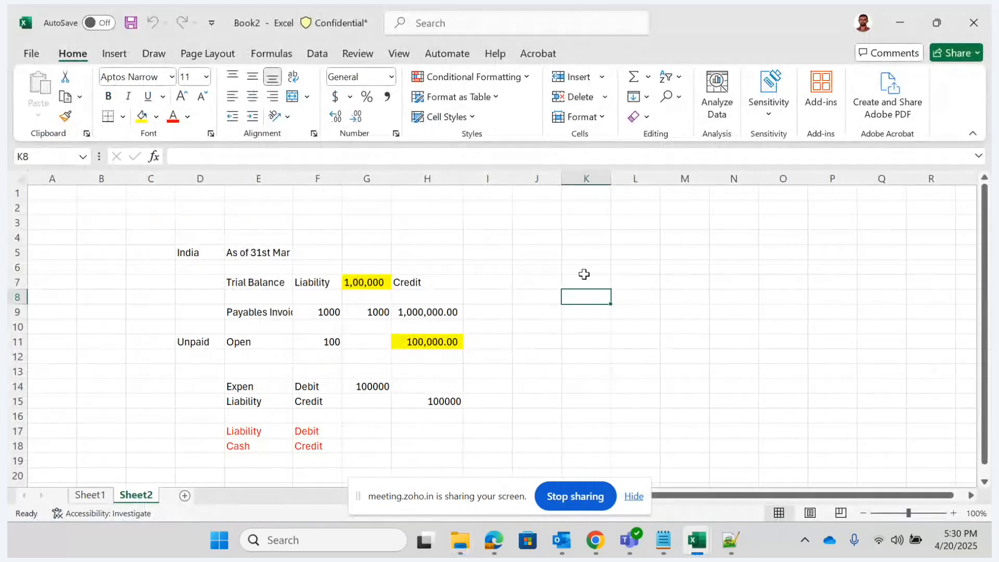
left_click(459, 206)
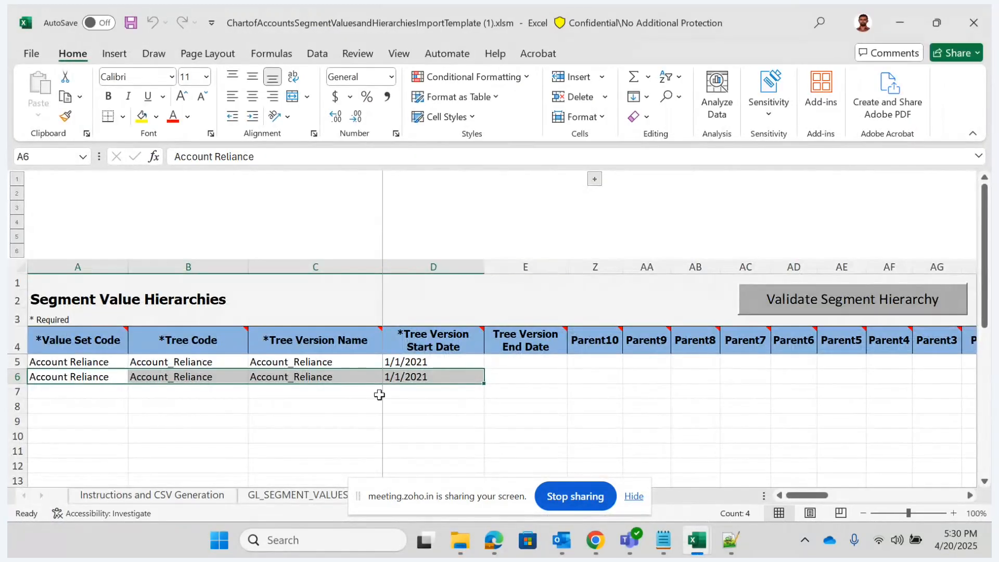
- Review the Account Reliance entry in row 5 of the GL_SEGMENT_VALUES_INTERFACE sheet across its flag columns
left_click(287, 497)
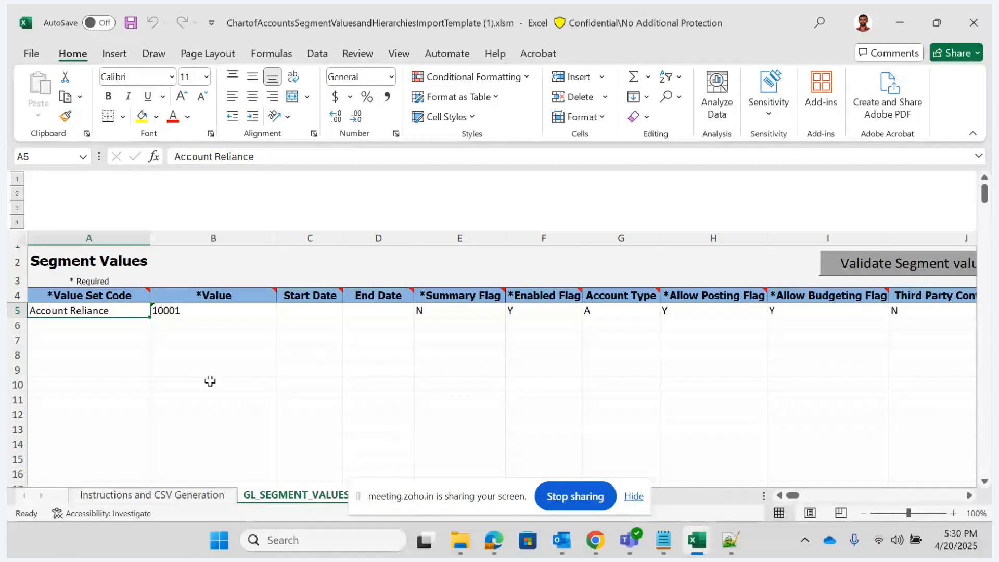
key("Right")
key("Right")
key("Right")
key("Right")
key("Right")
key("Right")
key("Right")
key("Right")
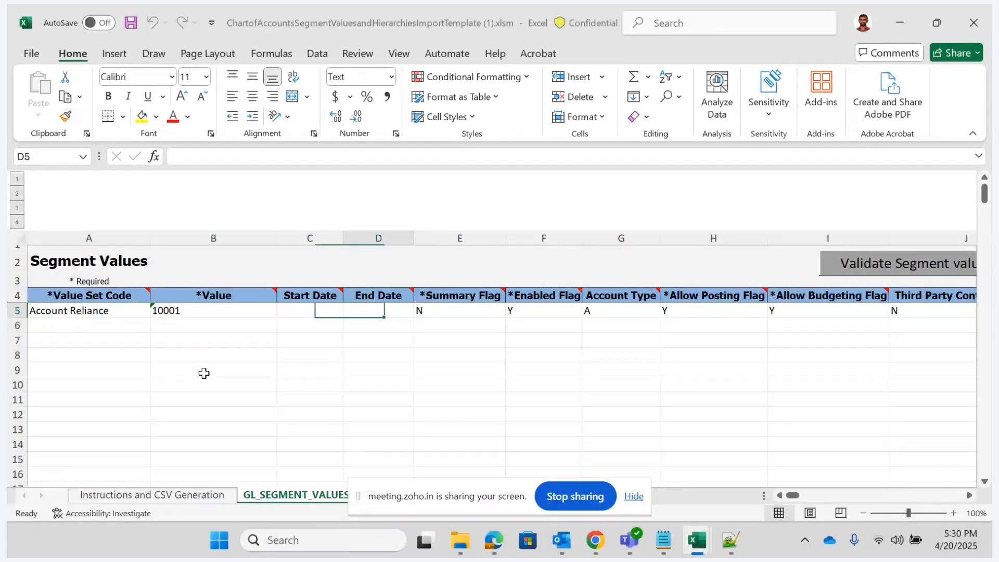
key("Right")
key("Right")
key("Left")
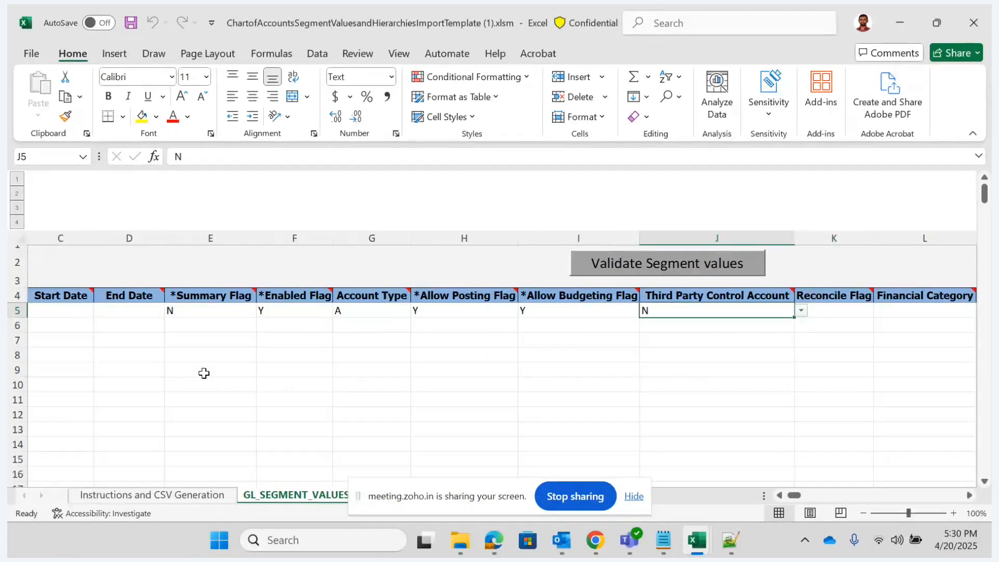
key("Home")
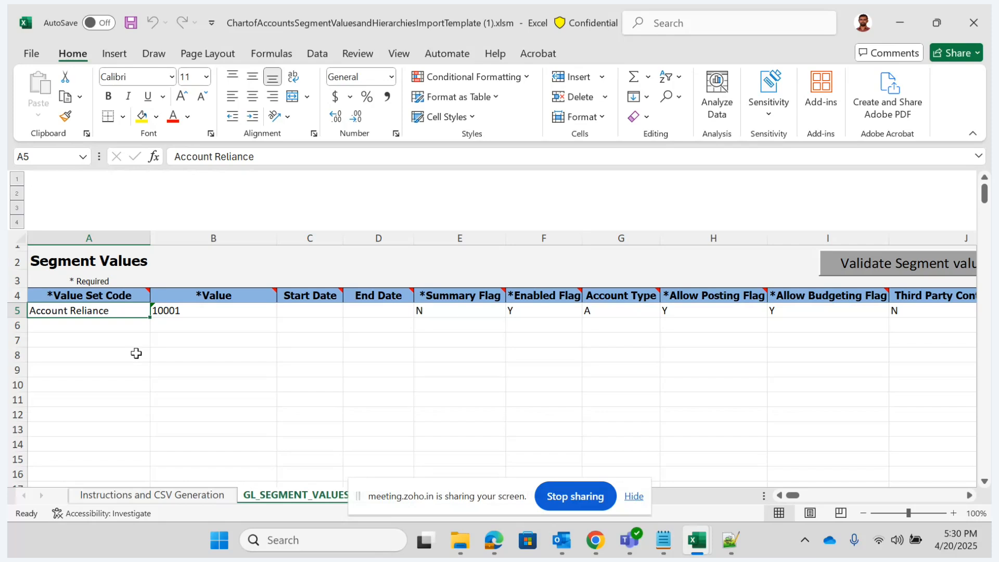
key("Right")
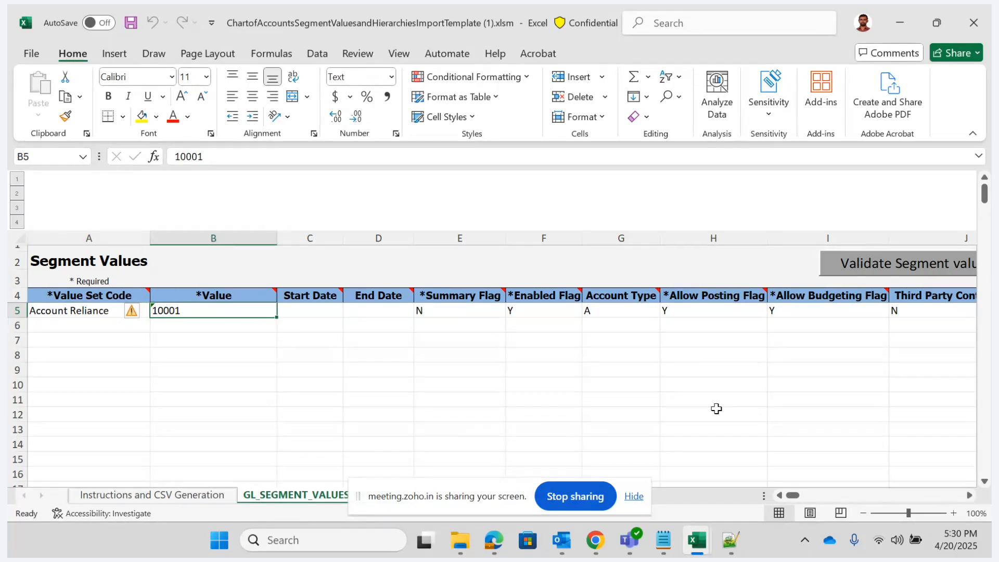
- Switch back to the Monitor Processes page in Chrome and close the attachments list of the failed load process
mouse_move(592, 544)
left_click(487, 460)
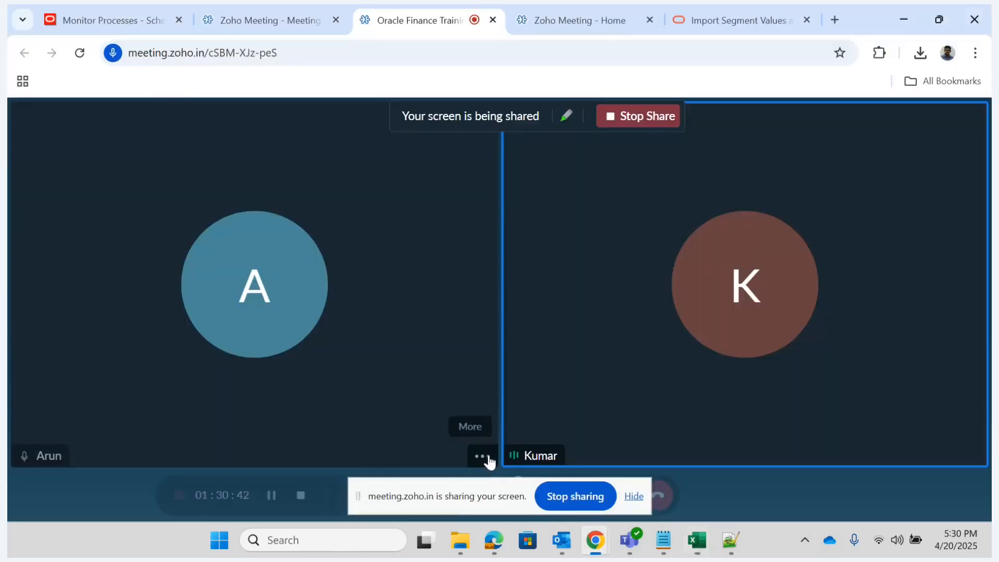
left_click(113, 19)
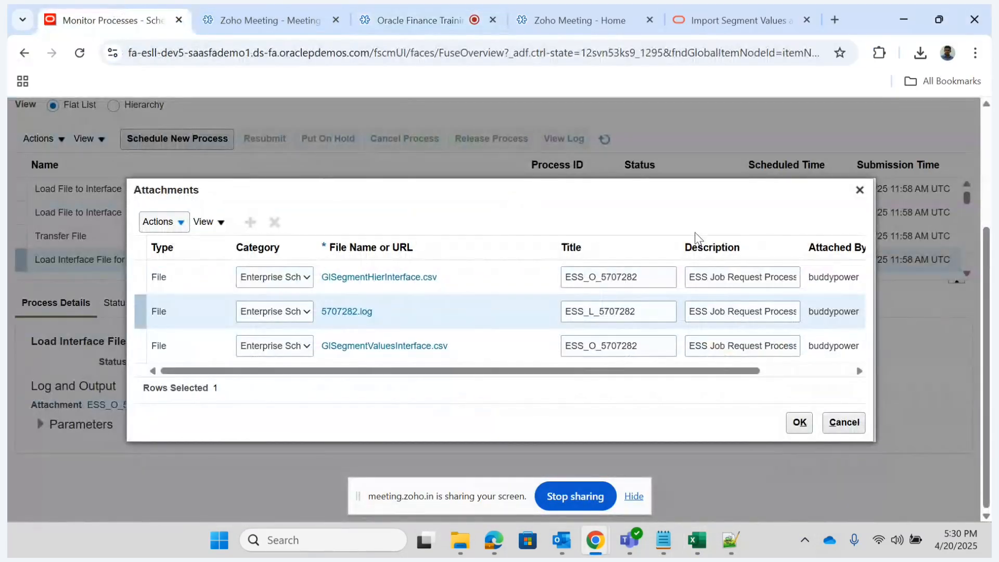
left_click(859, 189)
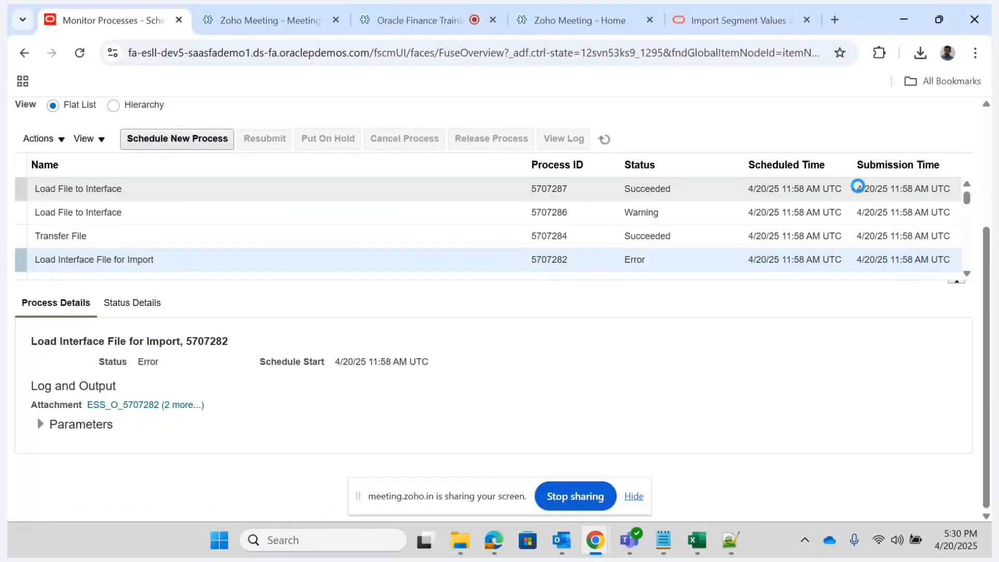
- Download 5707286.log from the attachments of the Load File to Interface process with the Warning status and open it
left_click(315, 214)
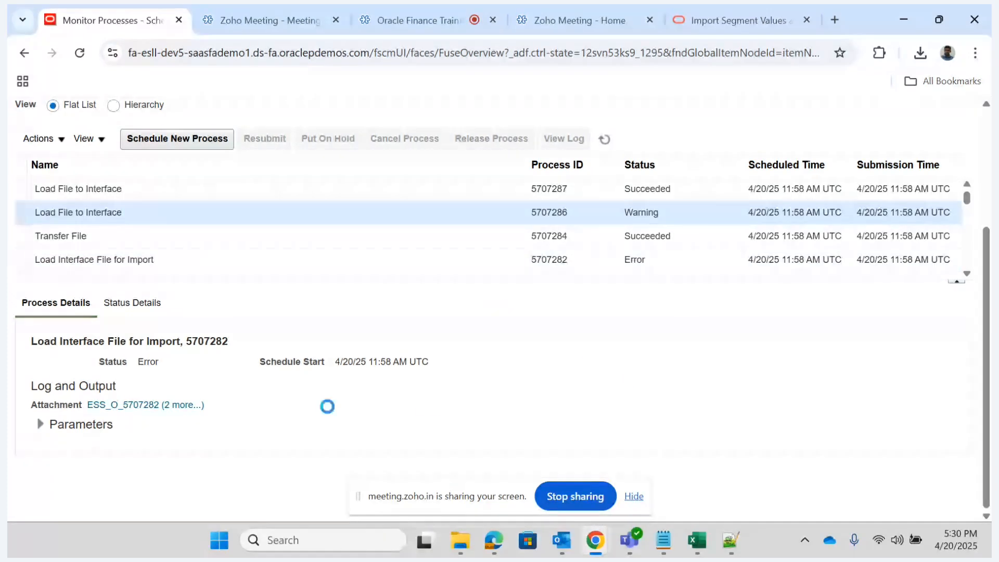
left_click(185, 404)
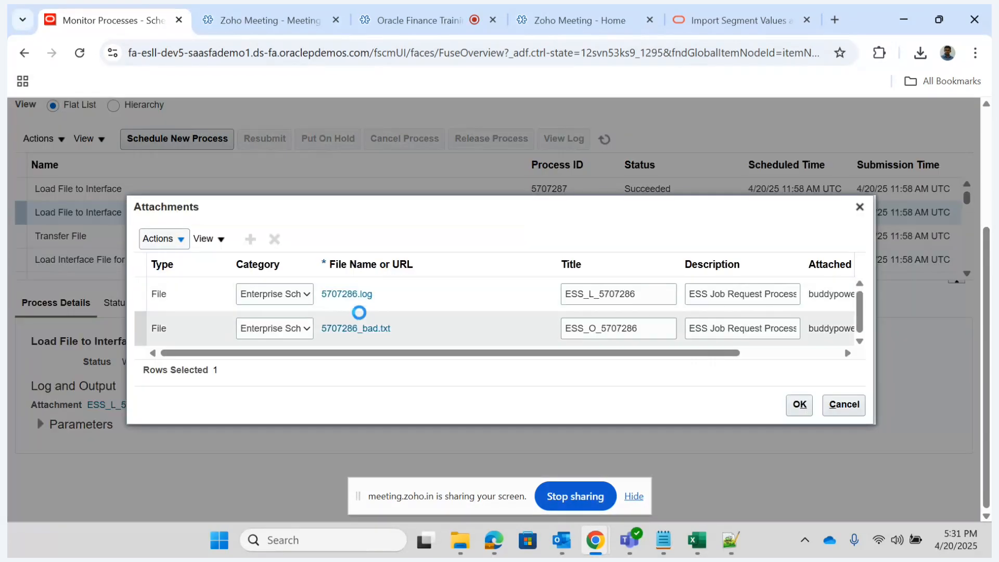
left_click(347, 293)
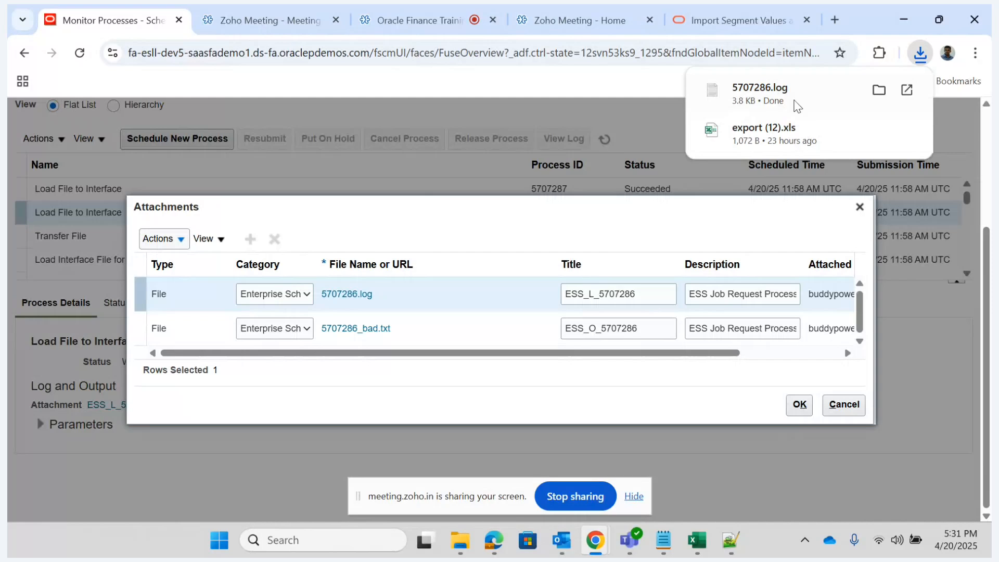
left_click(765, 91)
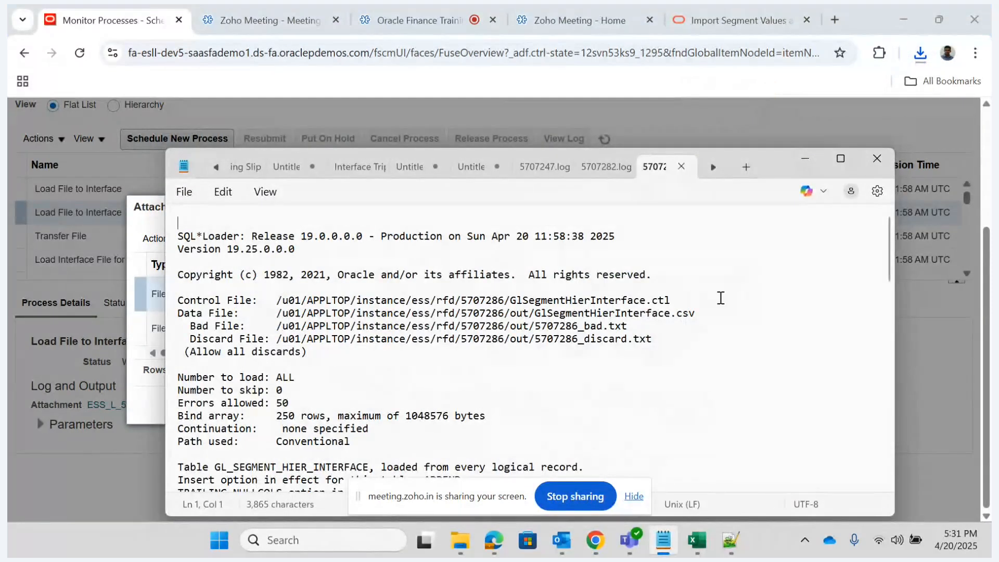
- Examine the record rejection errors near the end of the maximized 5707286.log and minimize Notepad
left_click(840, 168)
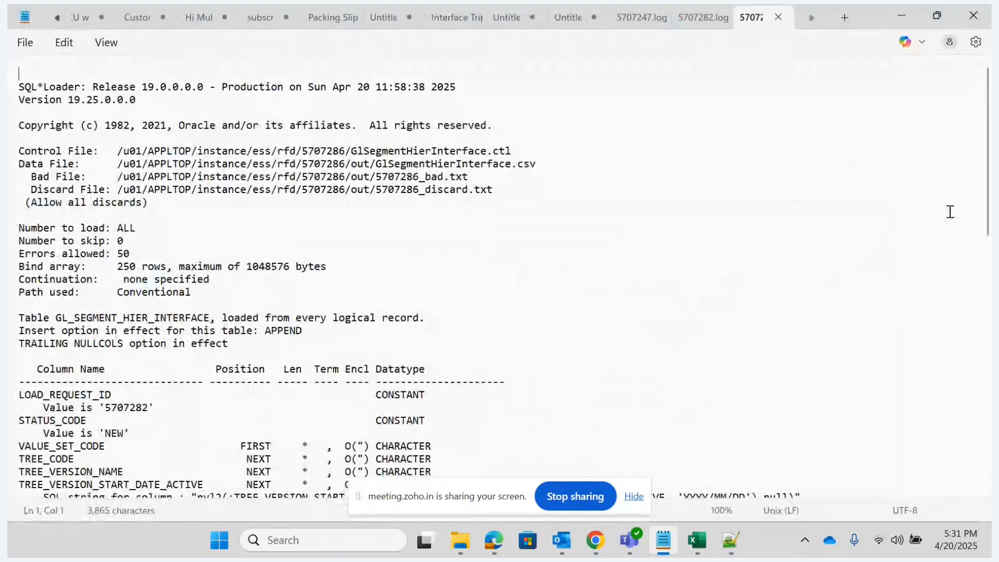
scroll(989, 141, "down", 15)
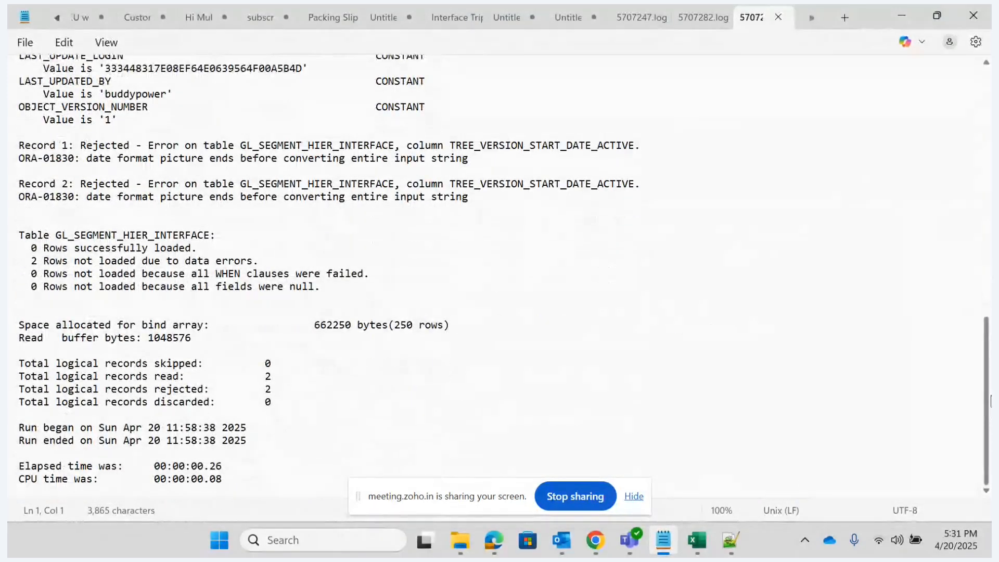
scroll(991, 373, "up", 1)
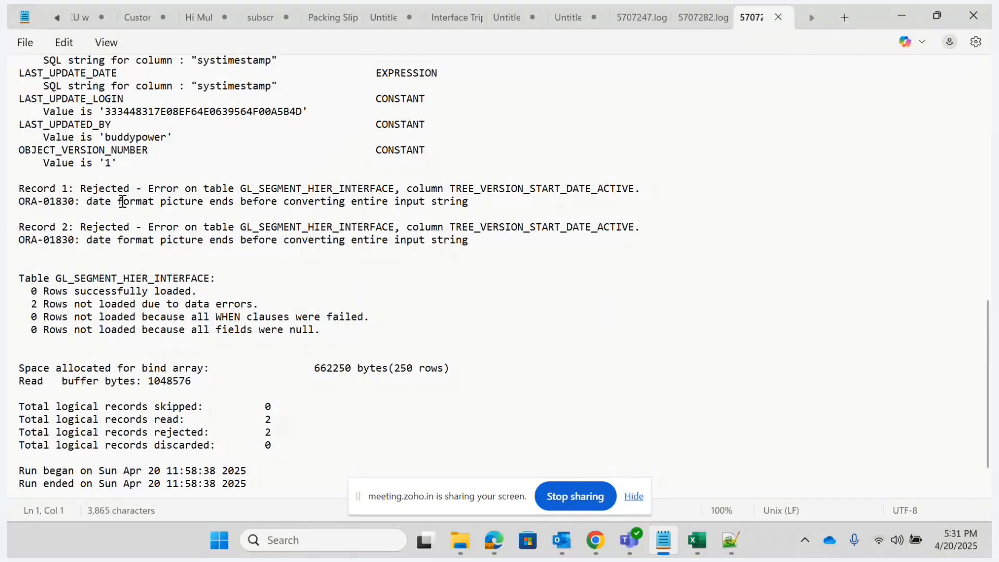
left_click(901, 11)
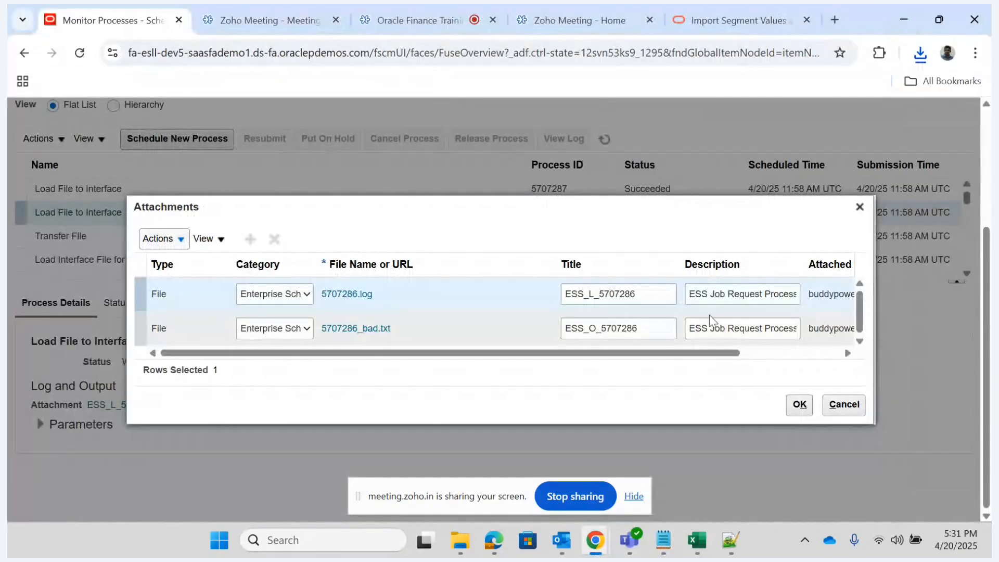
- Return to the import template in Excel, hide the screen-sharing notice, and display the GL_SEGMENT_HIER_INTERFACE sheet
mouse_move(697, 544)
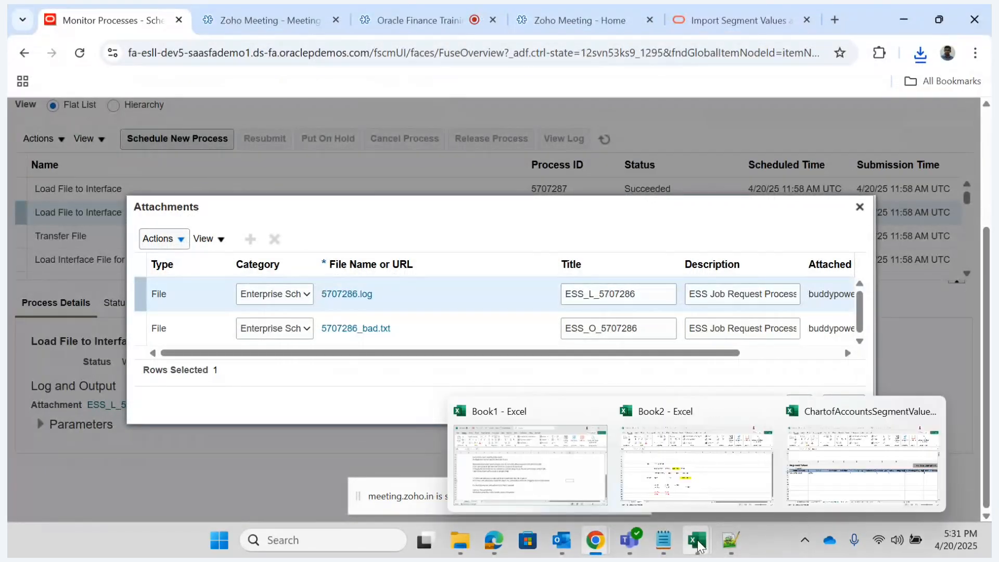
left_click(848, 461)
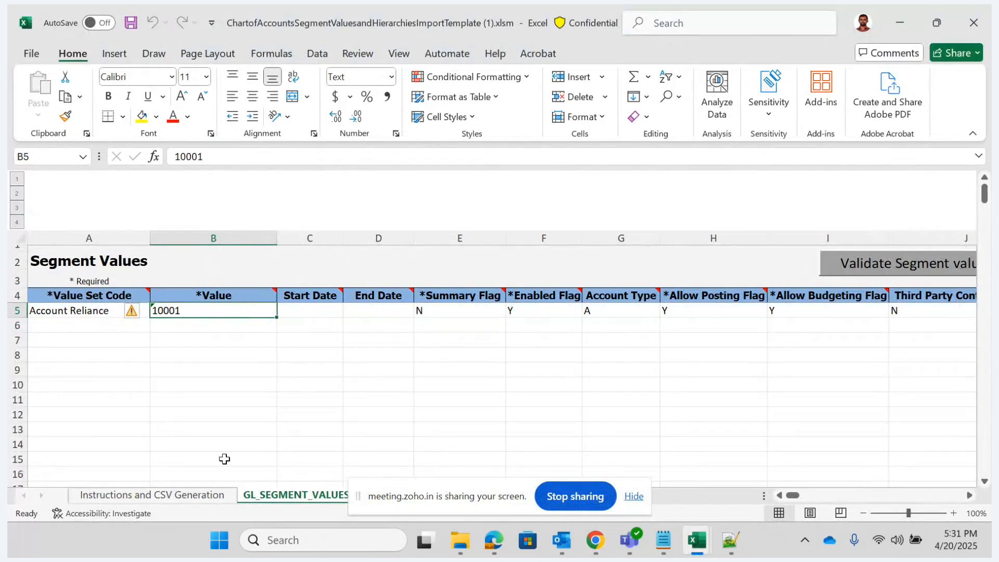
left_click(463, 337)
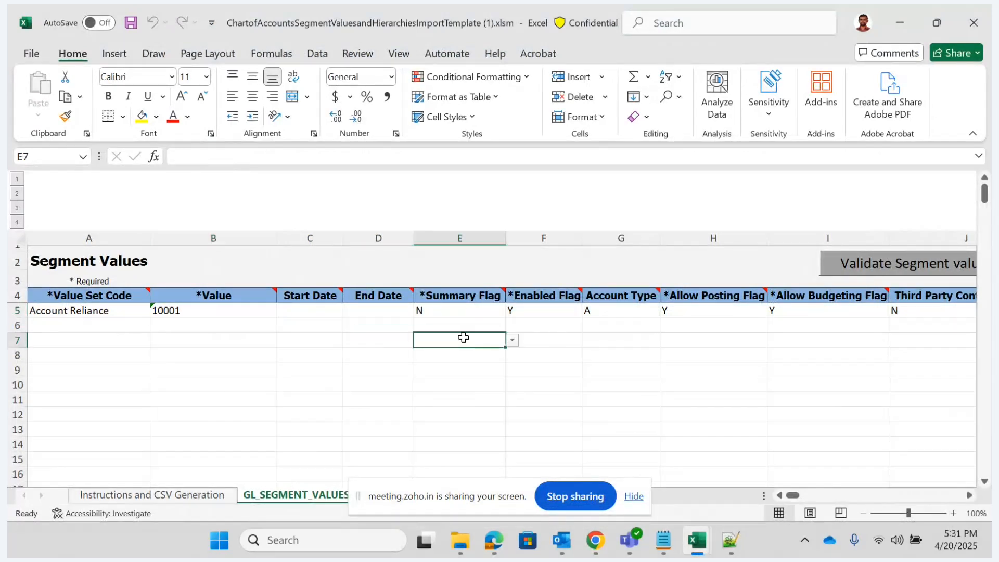
left_click(634, 497)
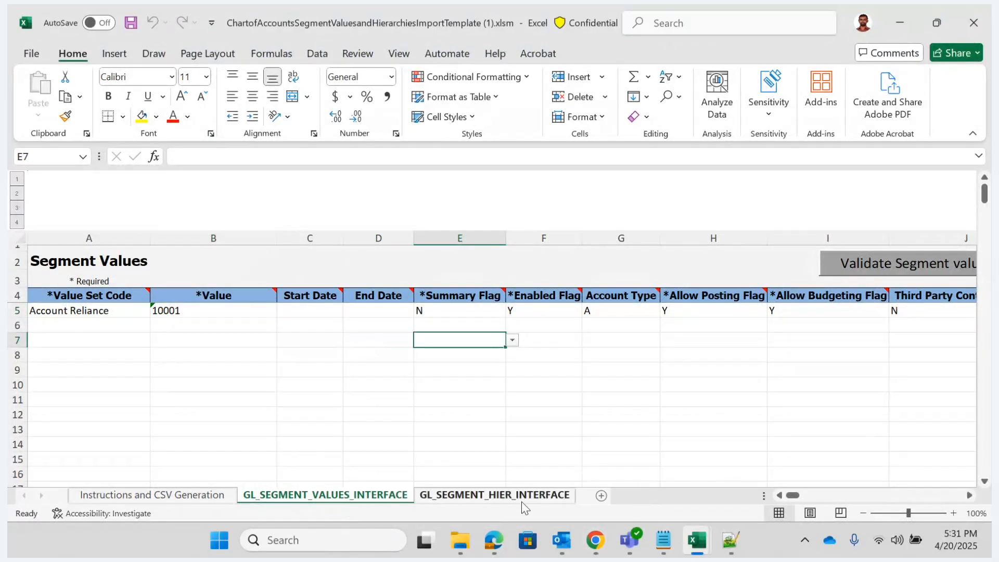
left_click(523, 497)
- Switch to the process attachments in Chrome and download 5707286_bad.txt
mouse_move(703, 551)
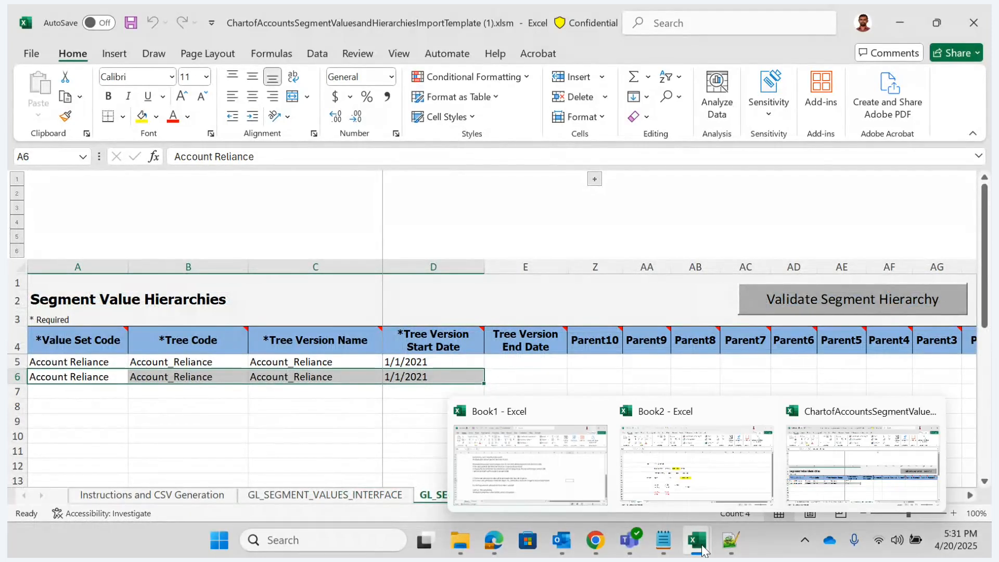
mouse_move(596, 542)
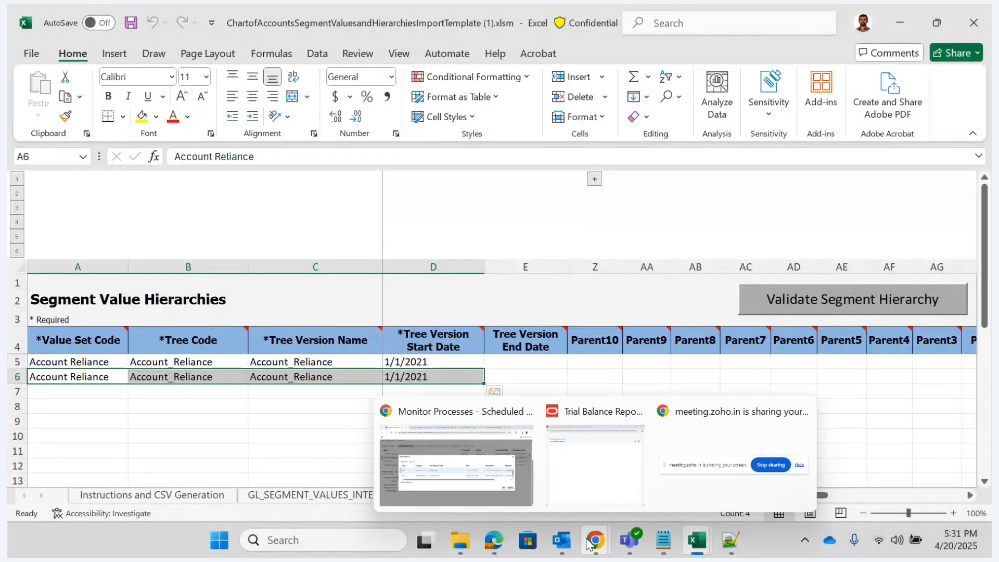
left_click(489, 475)
left_click(383, 328)
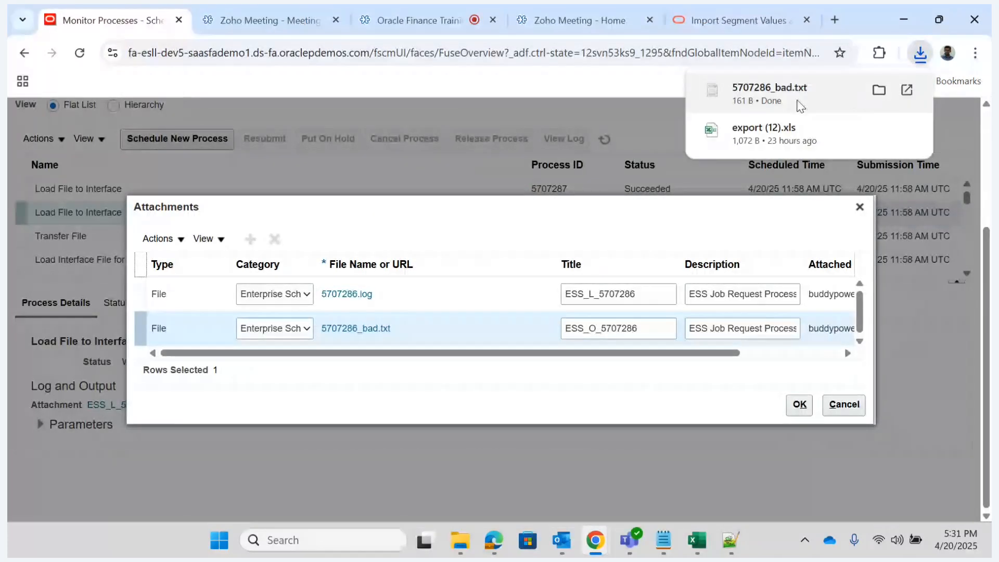
- Open the downloaded 5707286_bad.txt, review the rejected hierarchy records, minimize Notepad, and close the process attachments
left_click(800, 106)
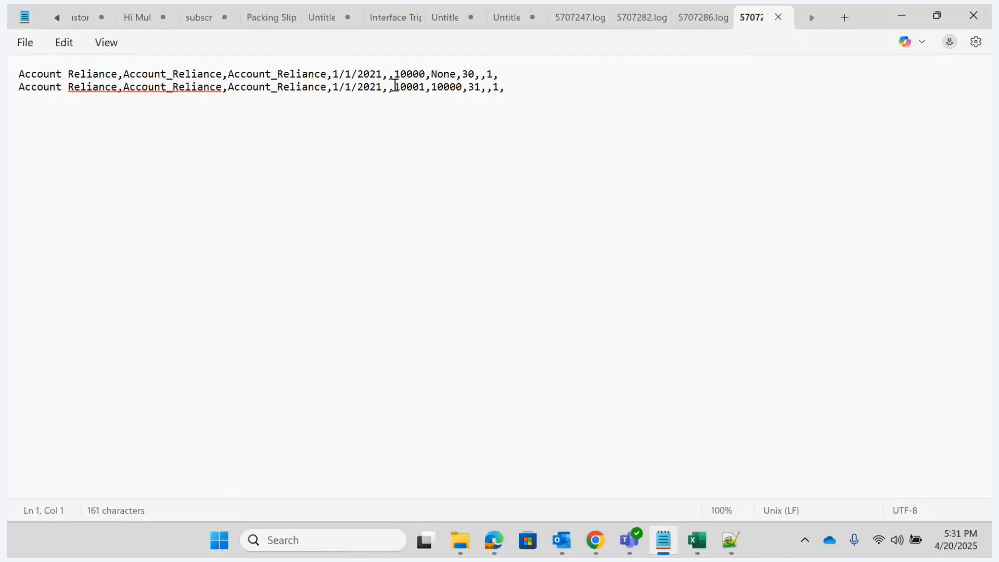
left_click(902, 18)
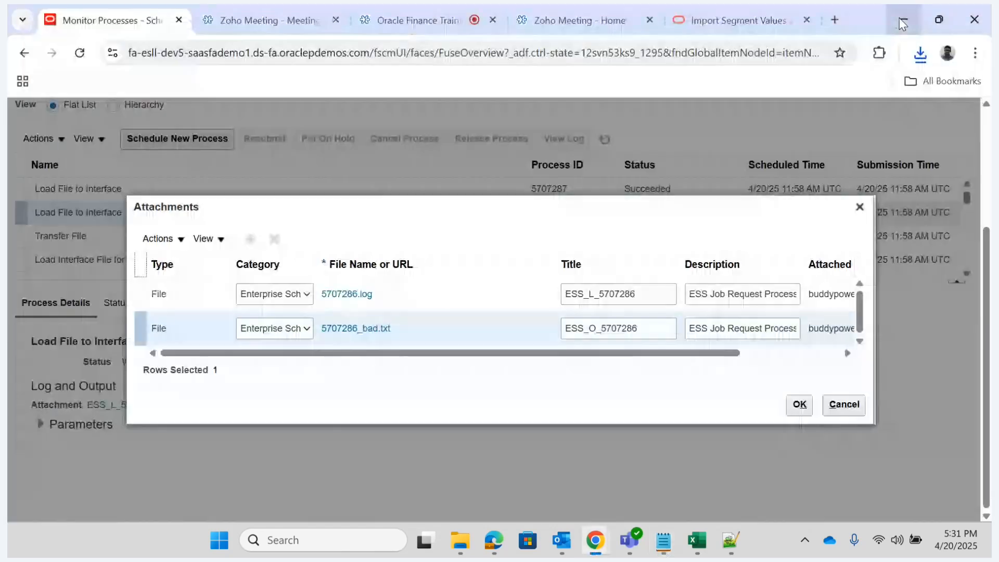
left_click(860, 207)
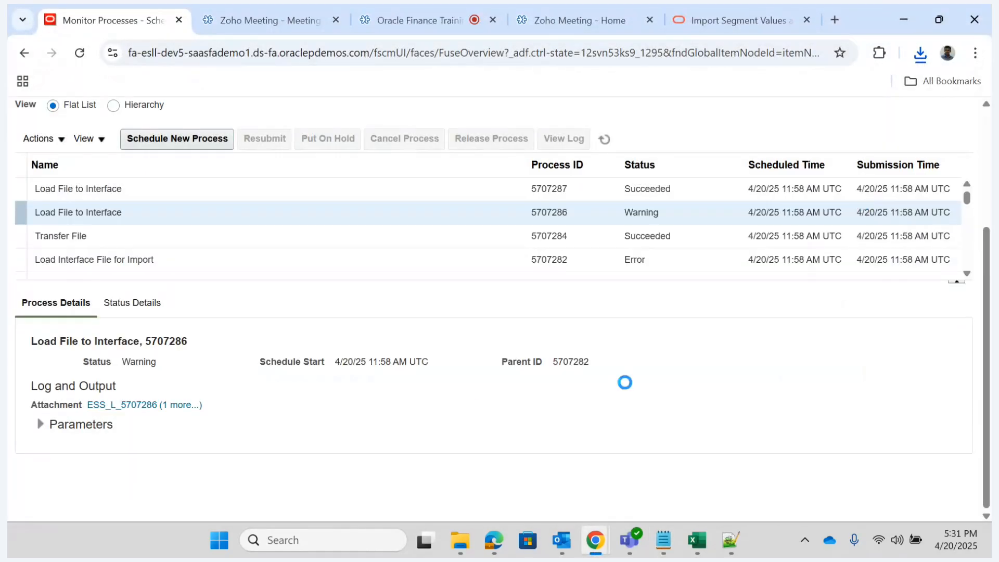
- Return to the import template workbook in Excel and check the Tree Version Start Date entry and its column note
mouse_move(704, 545)
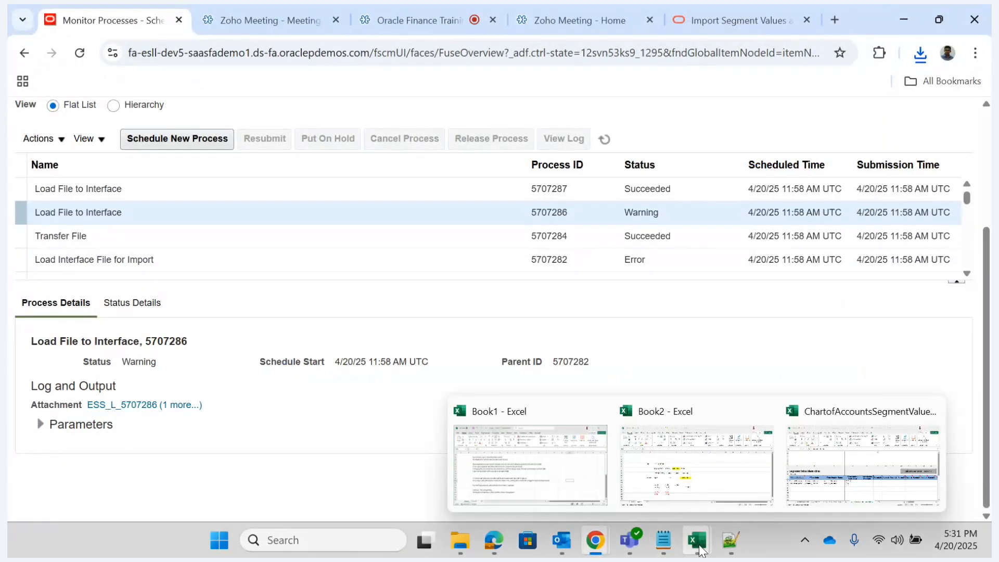
left_click(850, 458)
left_click(437, 359)
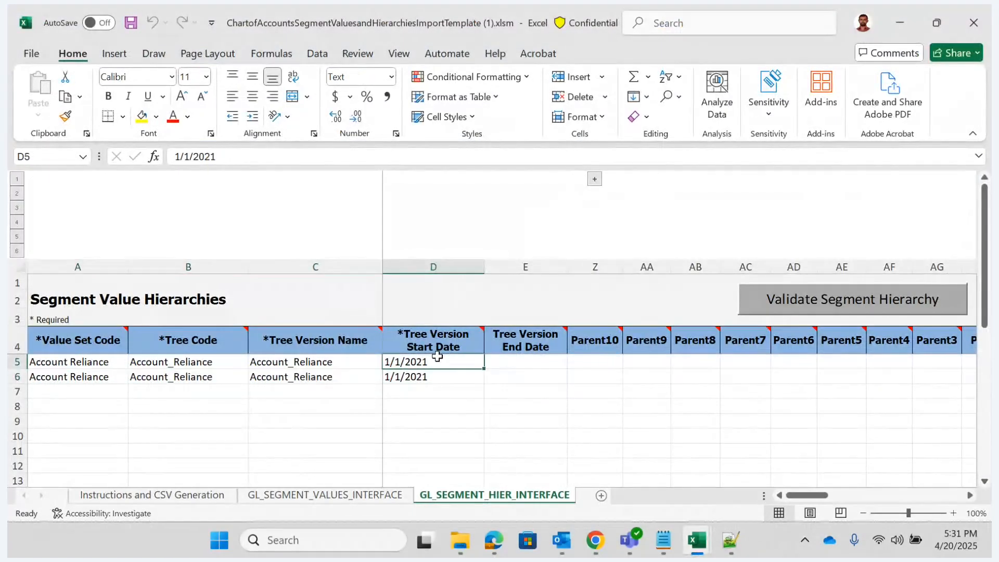
key("Tab")
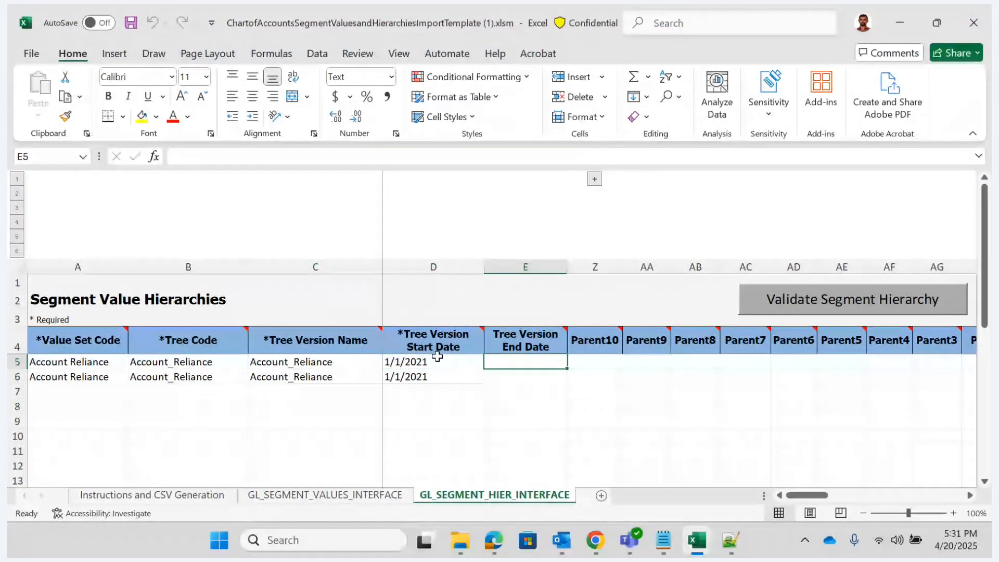
mouse_move(440, 331)
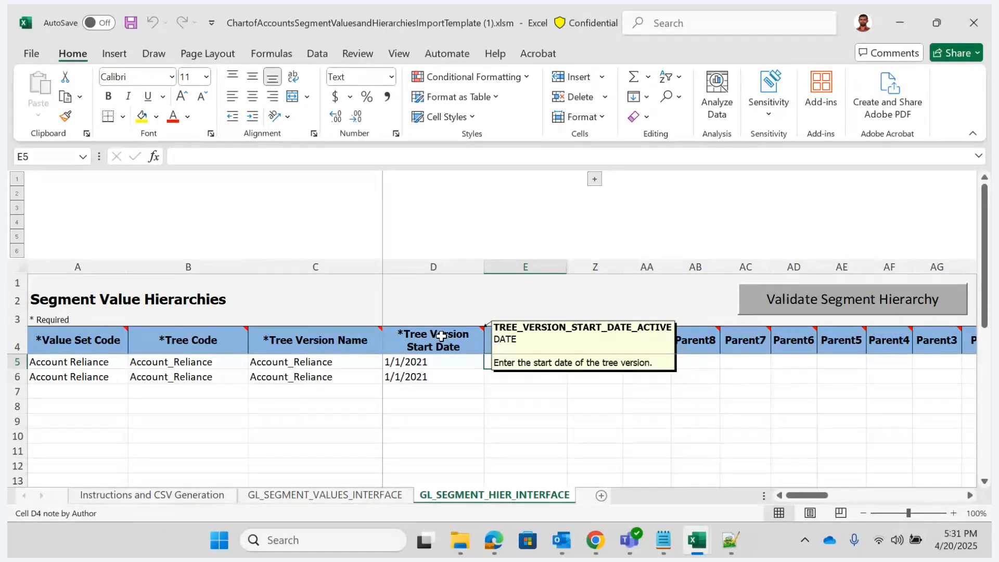
left_click(528, 421)
- Switch to the Import Segment Values and Hierarchies documentation in Chrome, download a fresh copy of the XLSM template, and open it
mouse_move(594, 549)
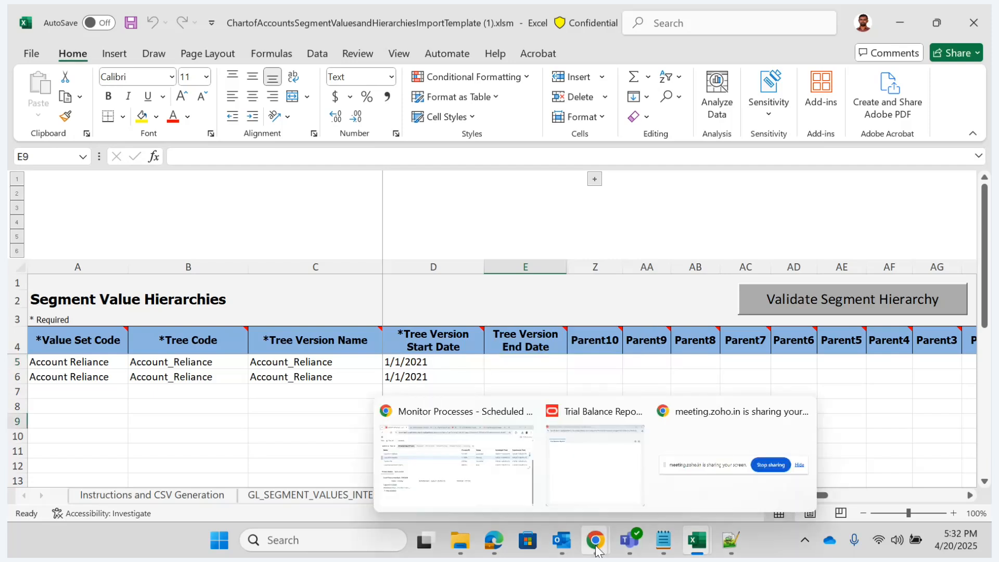
left_click(458, 464)
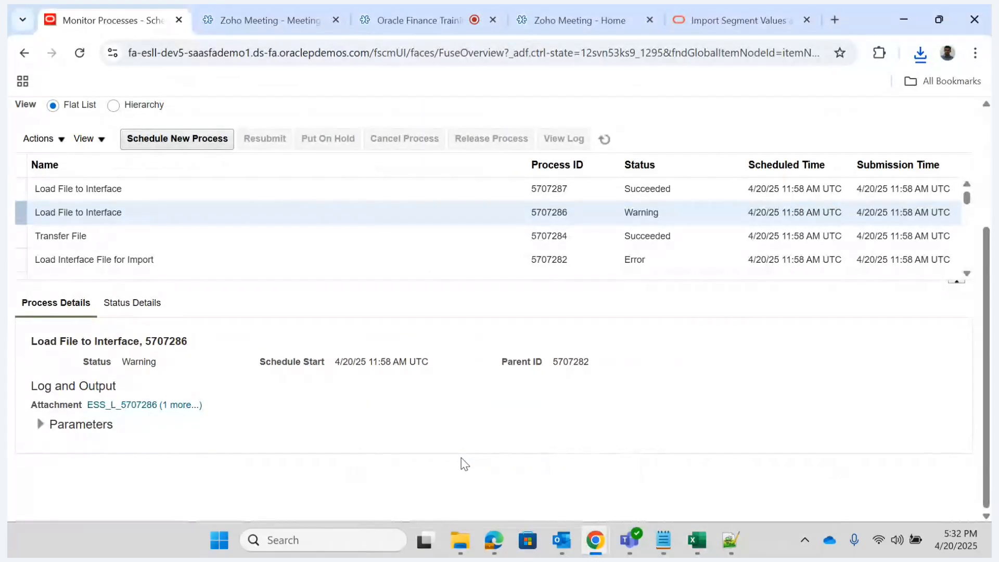
left_click(741, 23)
left_click(570, 242)
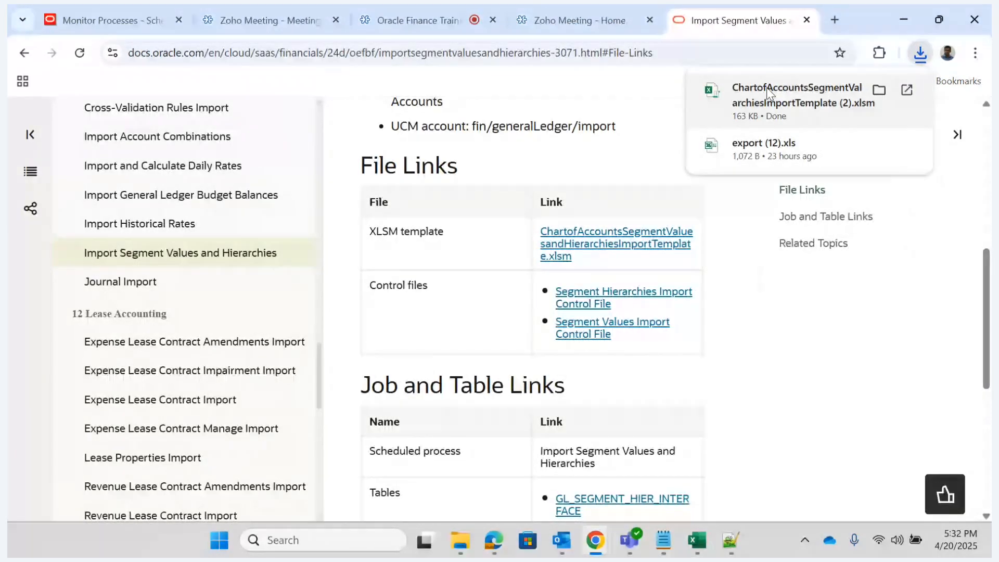
key("alt+Tab")
left_click(414, 431)
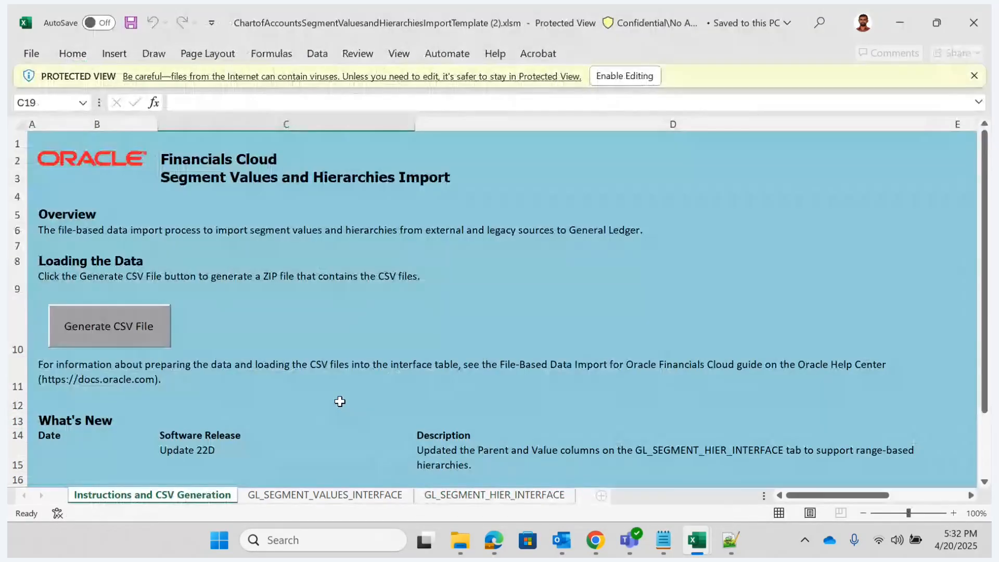
- Examine the sample Tree Version Start Date format on the fresh template's GL_SEGMENT_HIER_INTERFACE sheet and close that workbook
left_click(469, 497)
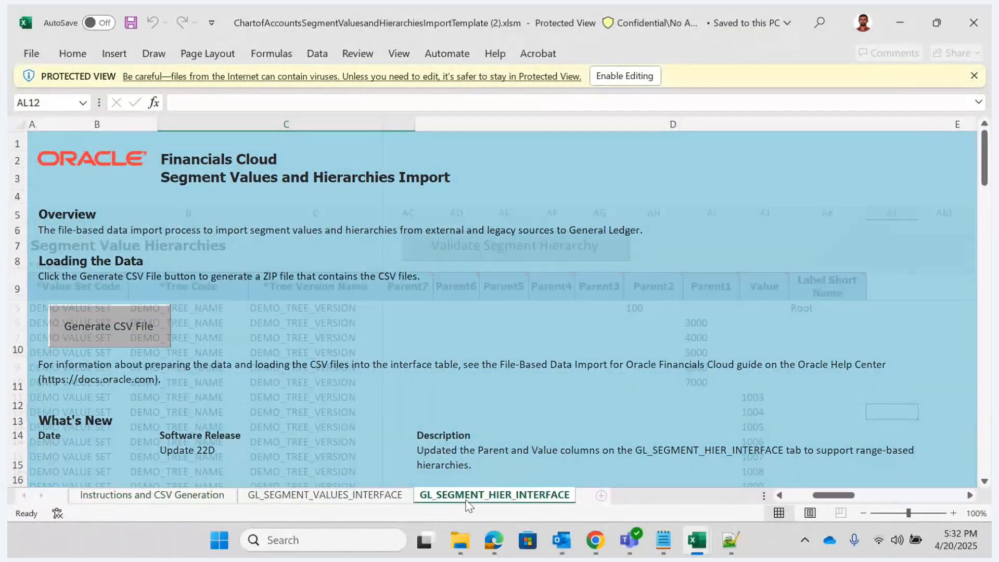
left_click(448, 321)
key("Left")
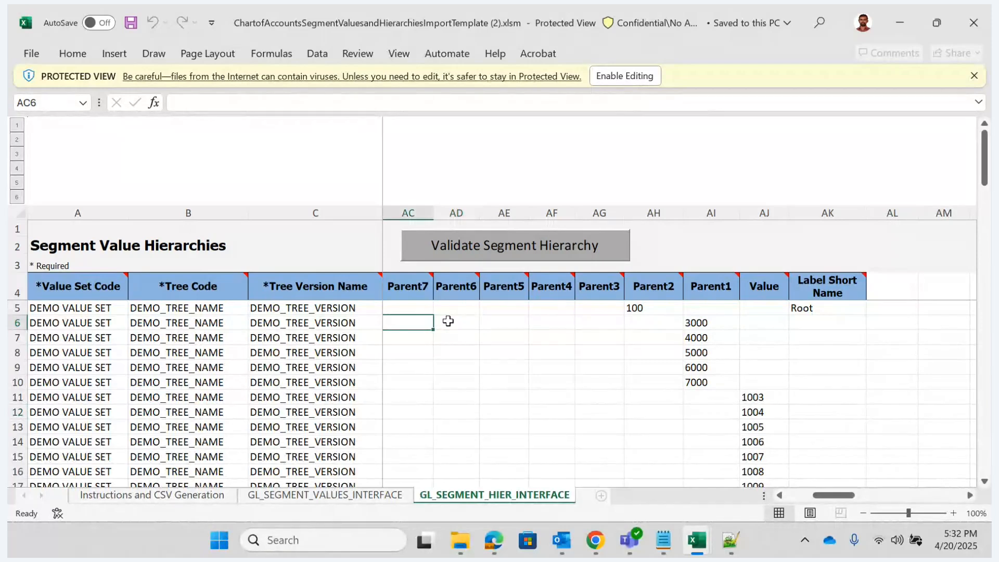
key("Home")
left_click(448, 321)
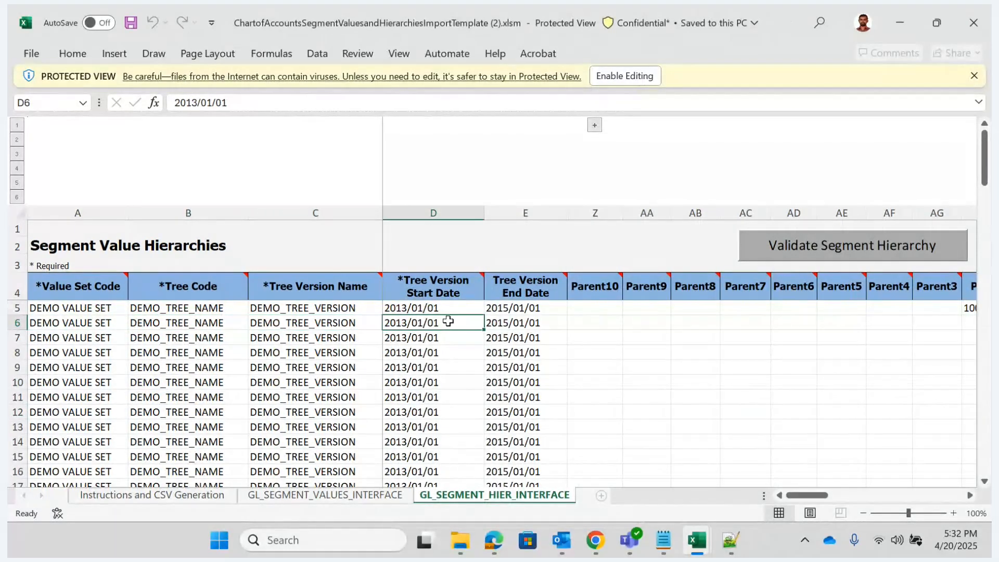
key("Up")
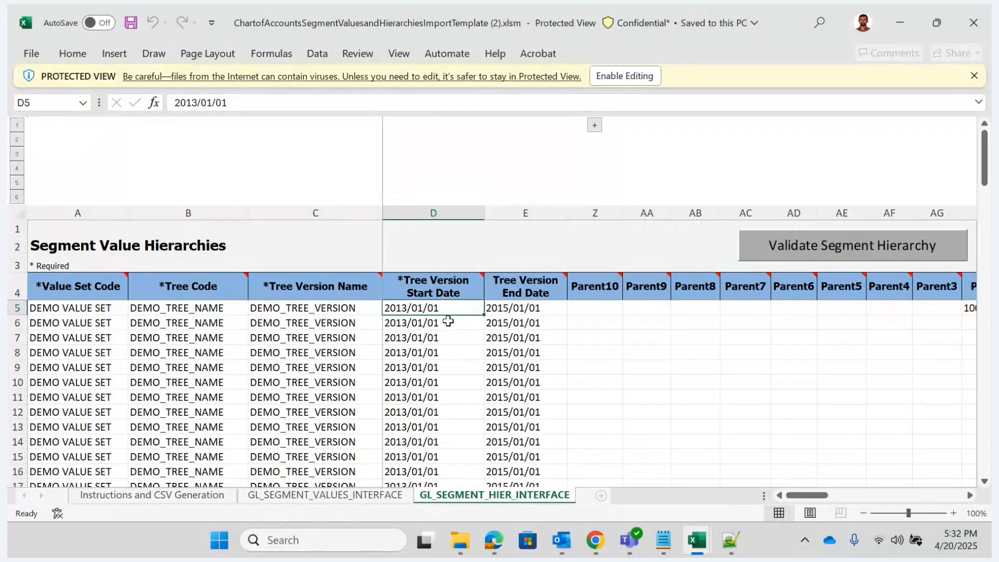
left_click(449, 322)
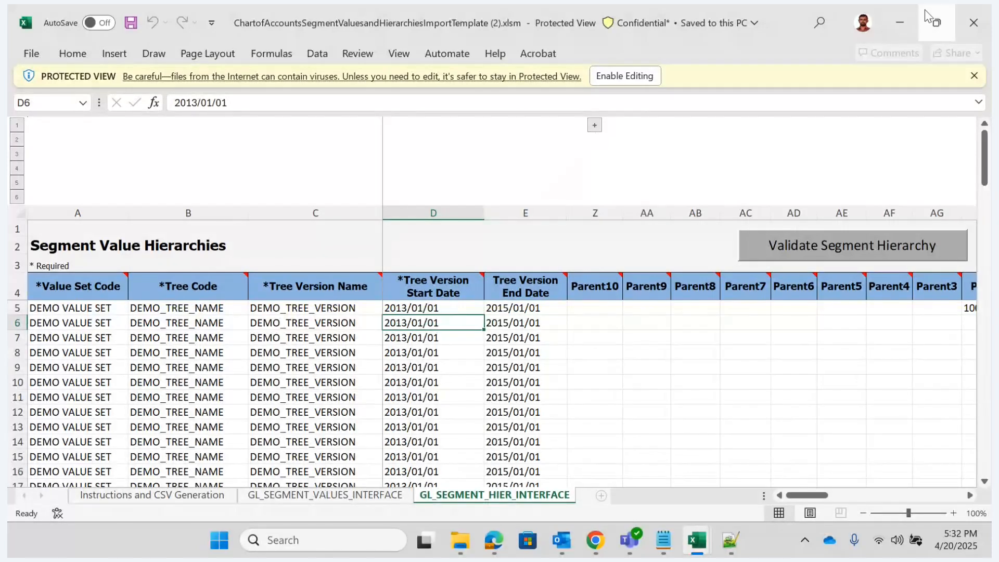
left_click(969, 29)
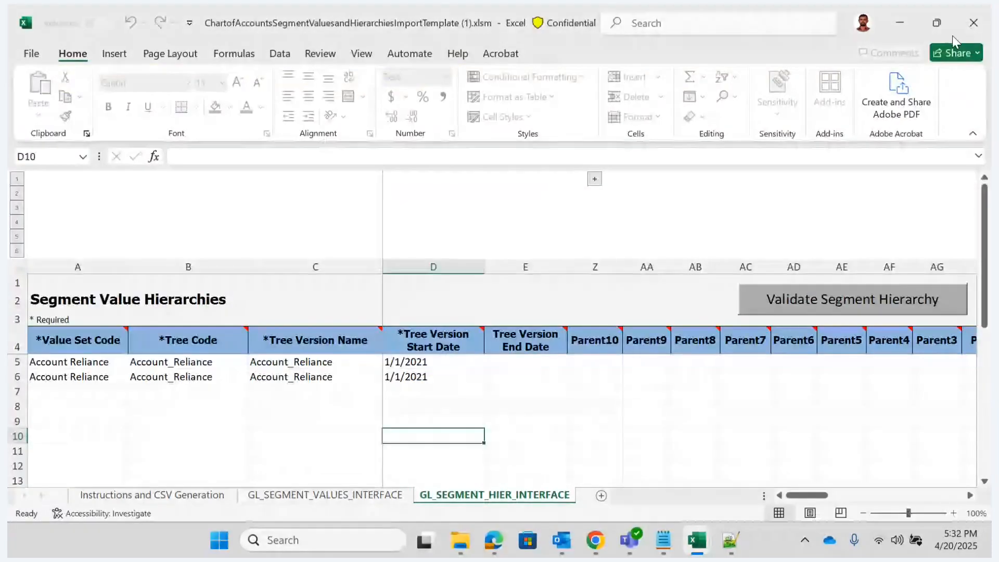
- Set the Tree Version Start Date in D5 and D6 of the segment hierarchy sheet to 2021/1/1 and save the workbook
left_click(432, 362)
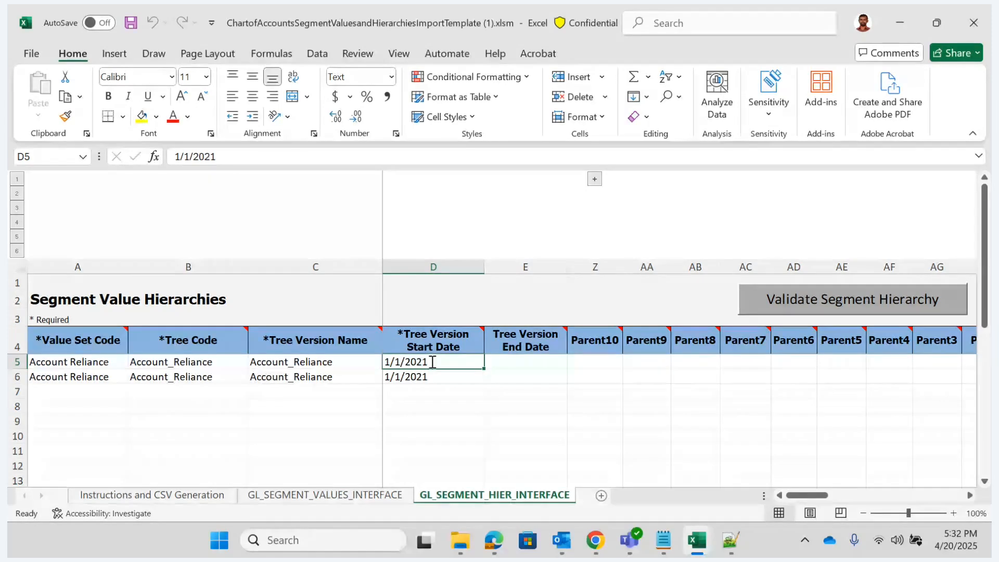
type("2021/")
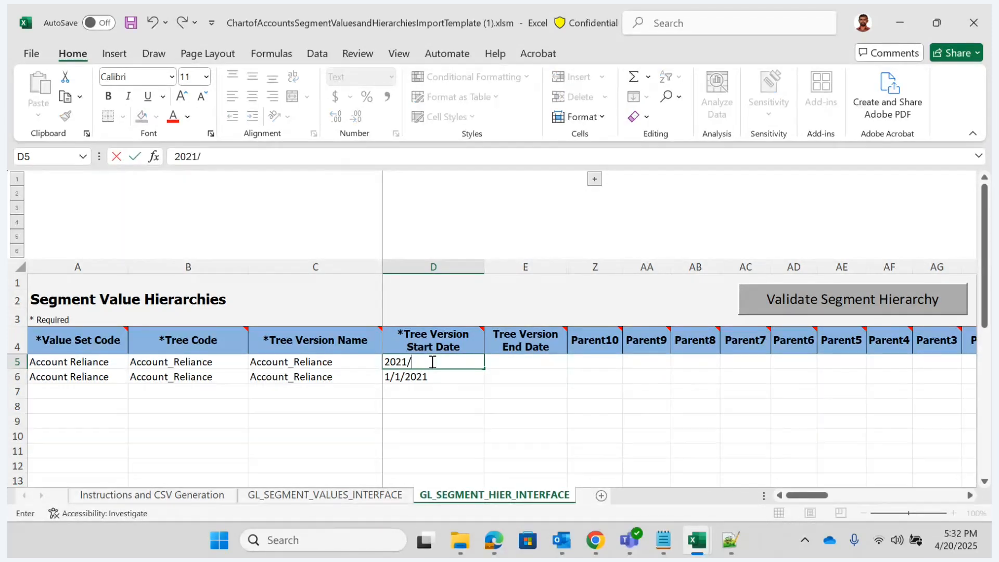
key("Tab")
left_click(432, 362)
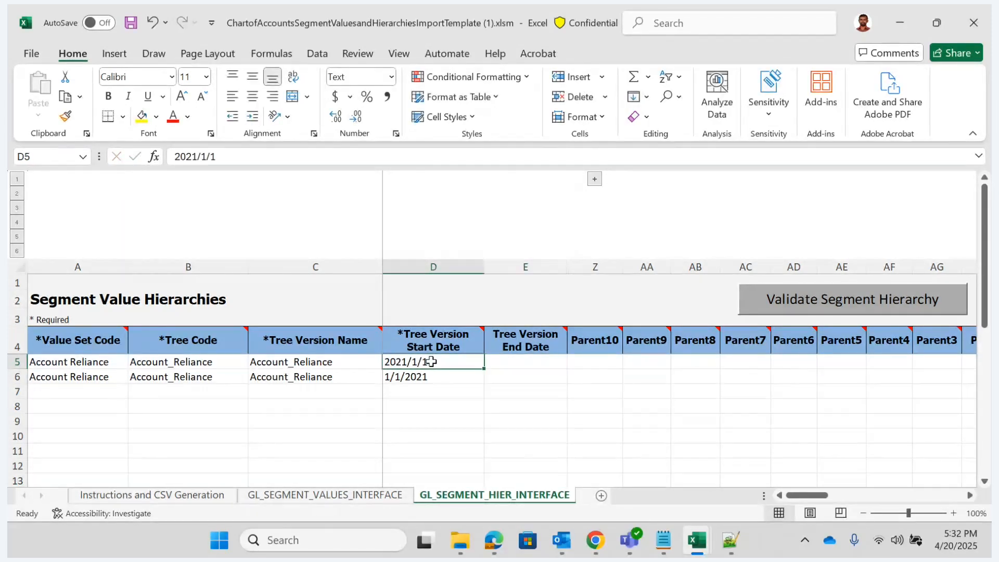
key("ctrl+c")
key("Down")
key("ctrl+v")
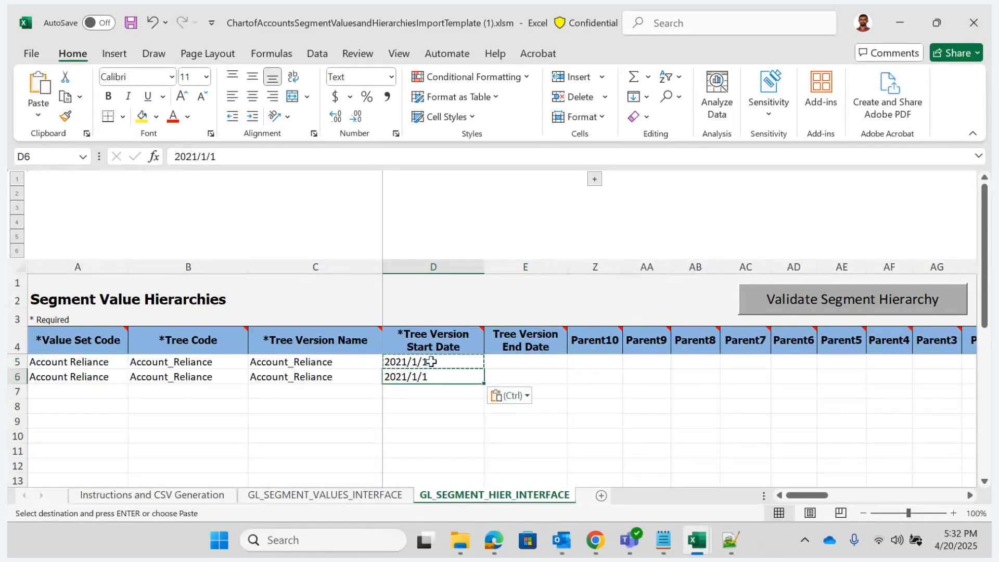
key("ctrl+s")
key("Return")
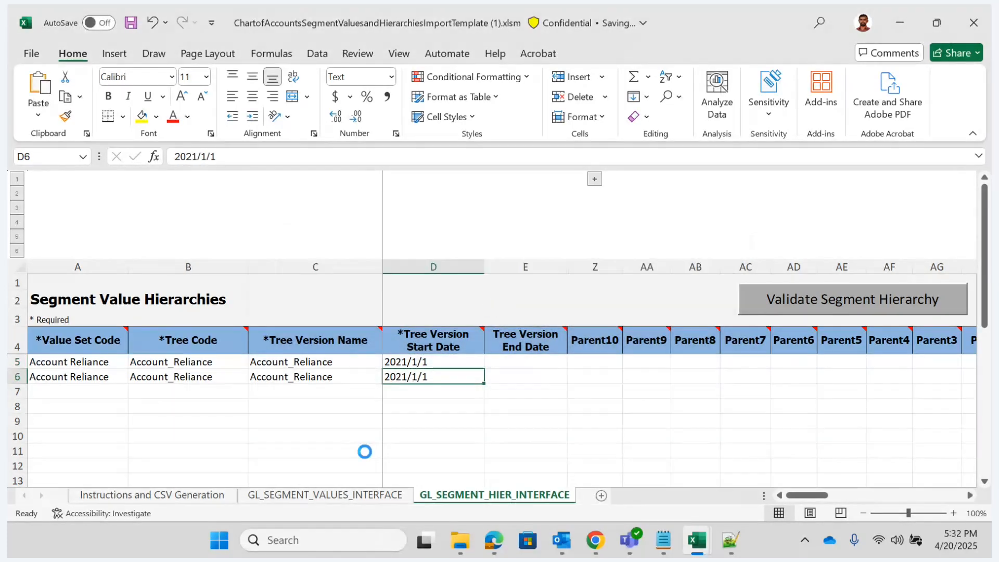
- Clear the segment value record in row 5 of the GL_SEGMENT_VALUES_INTERFACE sheet and save the workbook
left_click(314, 495)
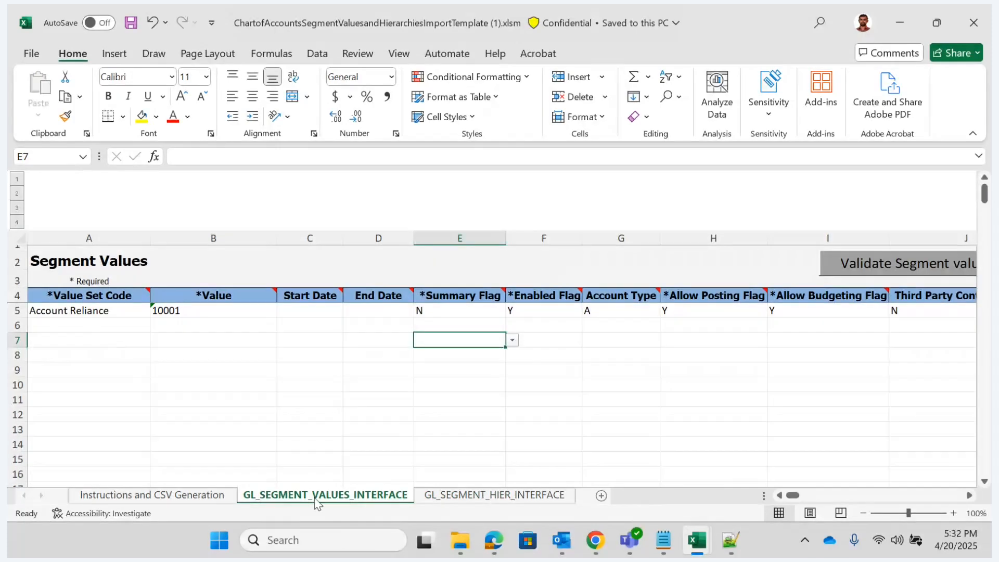
left_click(86, 311)
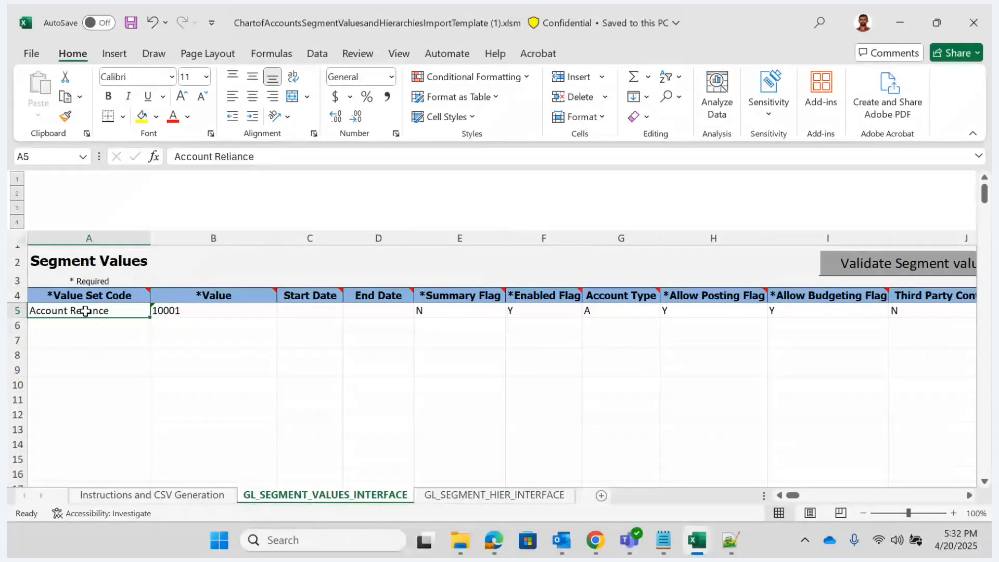
key("shift+Right")
key("shift+Right")
key("shift+Right")
key("shift+Right")
key("shift+Right")
key("shift+Right")
key("shift+Right")
key("shift+Right")
key("shift+Right")
key("shift+Right")
key("shift+Right")
key("shift+Right")
key("shift+Right")
key("shift+Right")
key("shift+Right")
key("shift+Right")
key("shift+Right")
key("shift+Right")
key("shift+Right")
key("shift+Right")
key("shift+Right")
key("shift+Right")
key("shift+Right")
key("shift+Right")
key("shift+Right")
key("shift+Right")
key("shift+Right")
key("shift+Right")
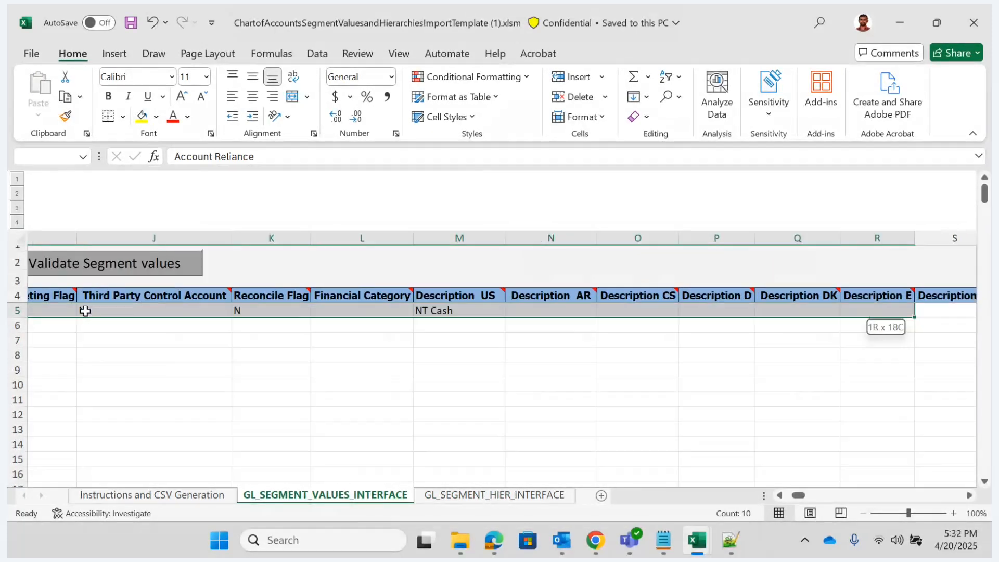
key("shift+Right")
key("shift+Right")
key("shift+Right")
key("shift+Right")
key("shift+Right")
key("shift+Right")
key("shift+Right")
key("shift+Right")
key("shift+Right")
key("shift+Right")
key("shift+Right")
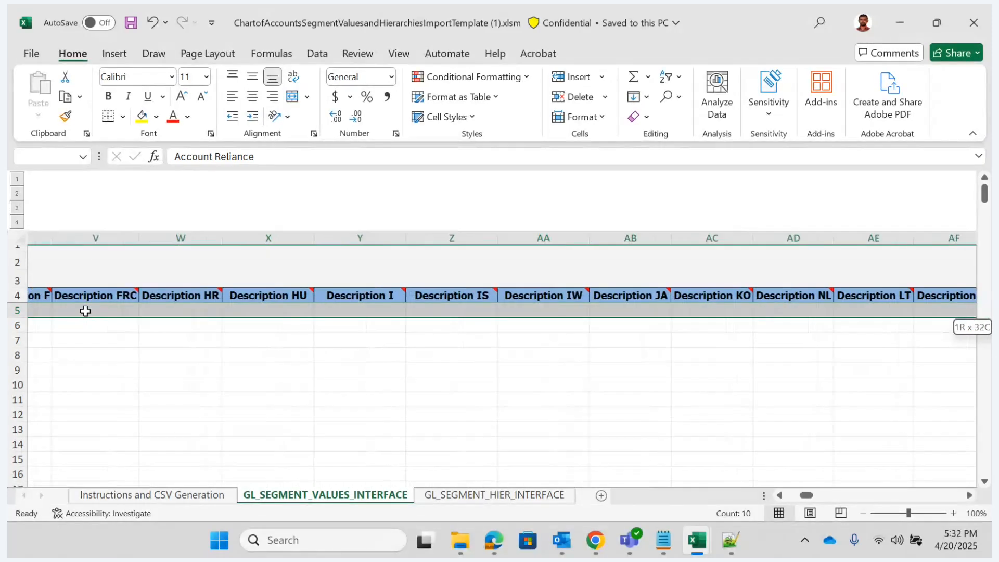
key("shift+Right")
key("shift+Right")
key("shift+Right")
key("shift+Right")
key("shift+Right")
key("shift+Right")
key("shift+Right")
key("shift+Right")
key("shift+Right")
key("shift+Right")
key("shift+Right")
key("shift+Right")
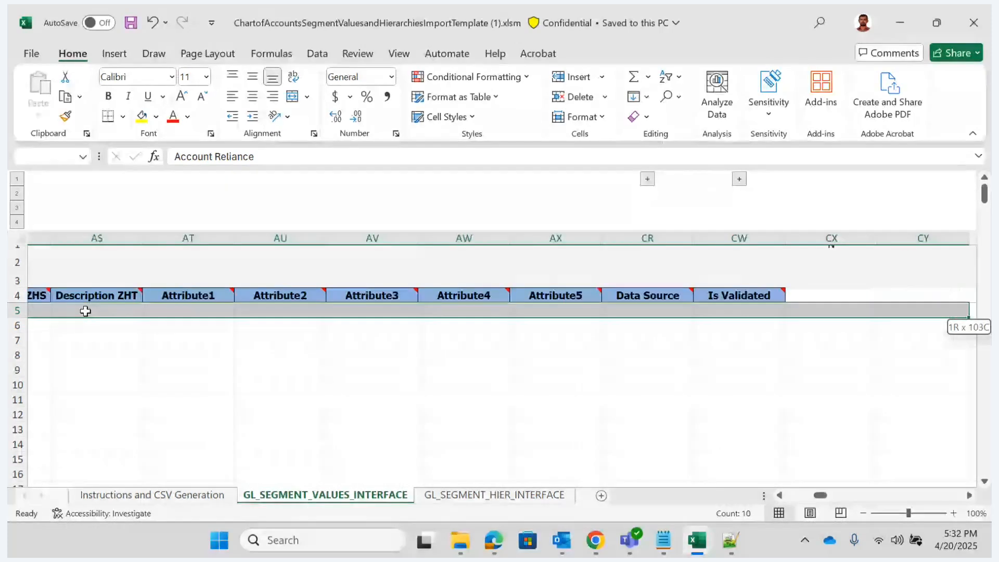
key("Home")
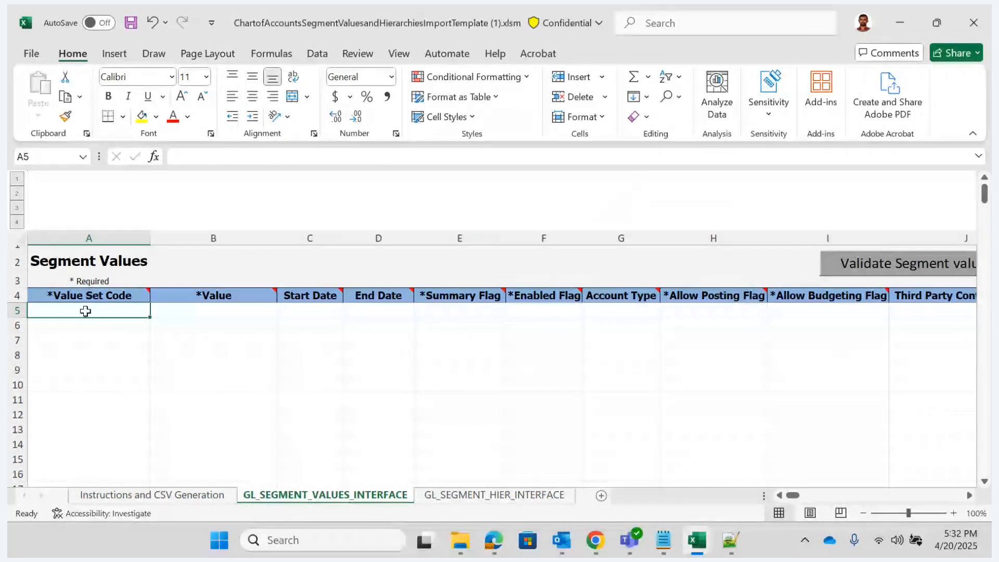
key("ctrl+s")
key("Return")
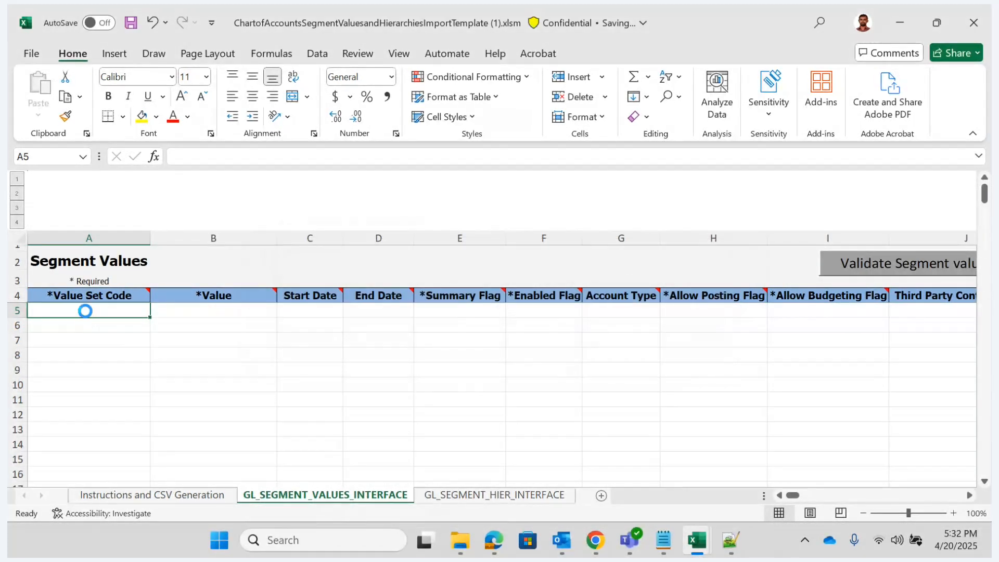
- Check the GL_SEGMENT_HIER_INTERFACE rows, generate the CSV file, and save GlSegmentHierInterface.csv in New folder (3) under Downloads
left_click(478, 497)
left_click(301, 418)
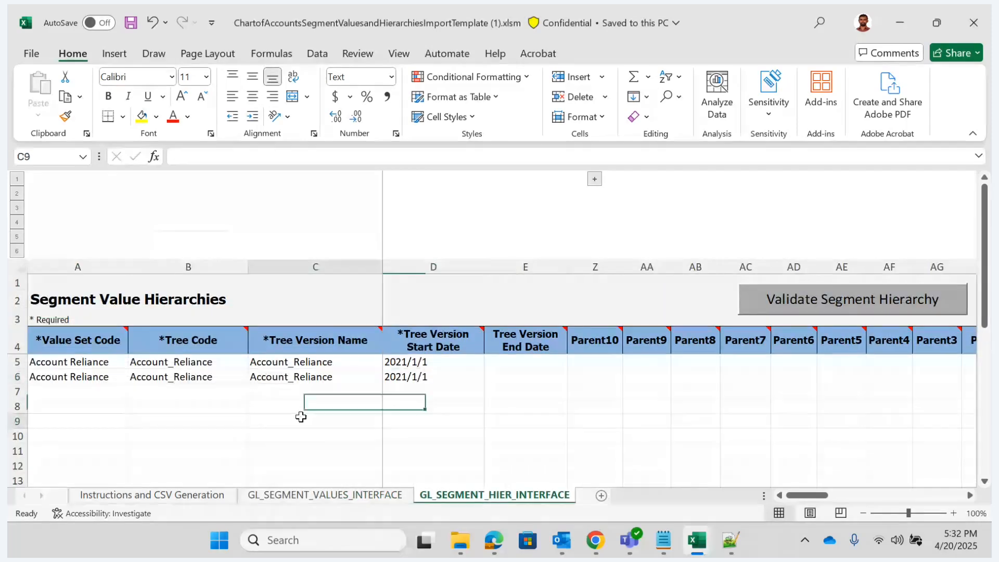
left_click(151, 499)
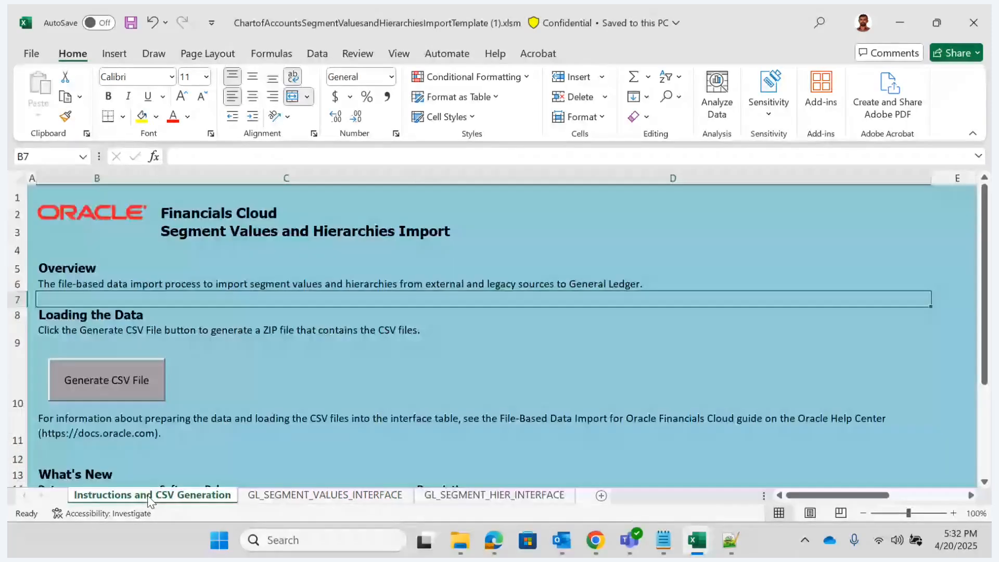
left_click(125, 386)
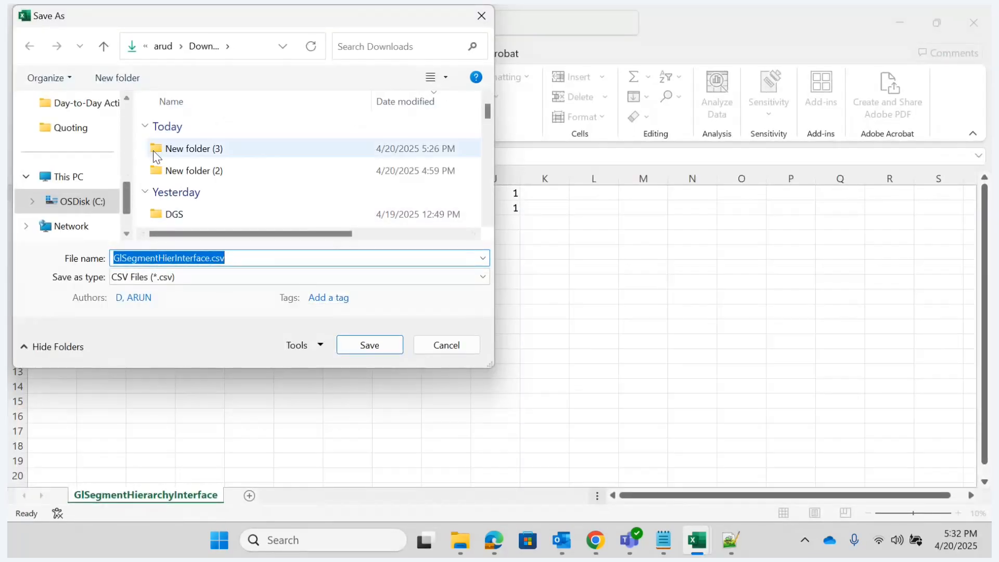
left_click(182, 154)
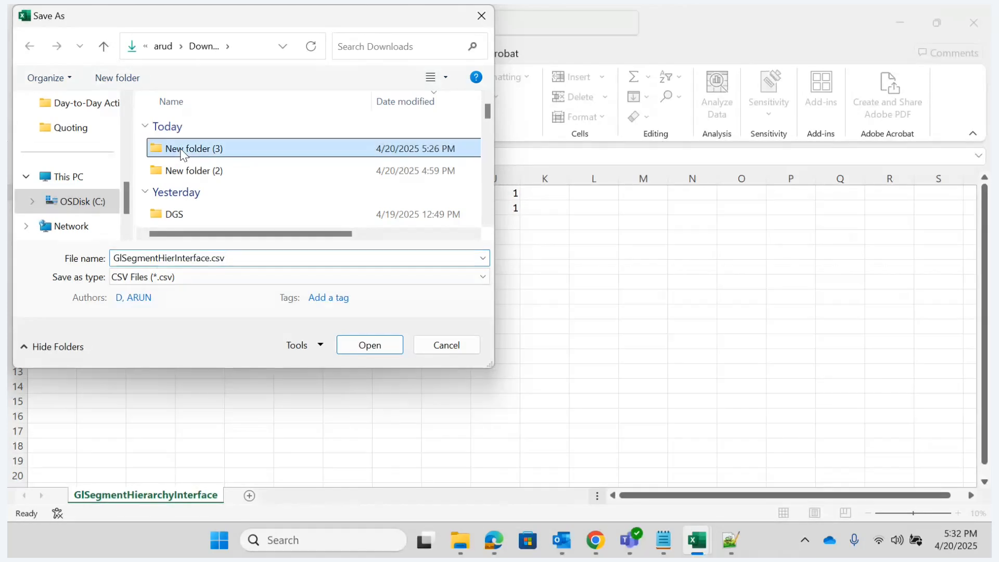
left_click(371, 346)
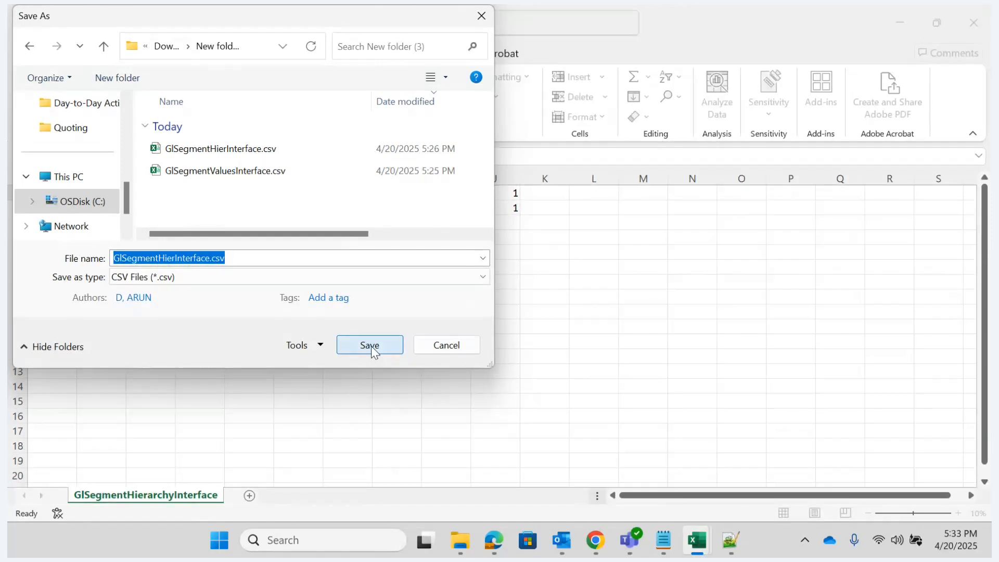
left_click(371, 346)
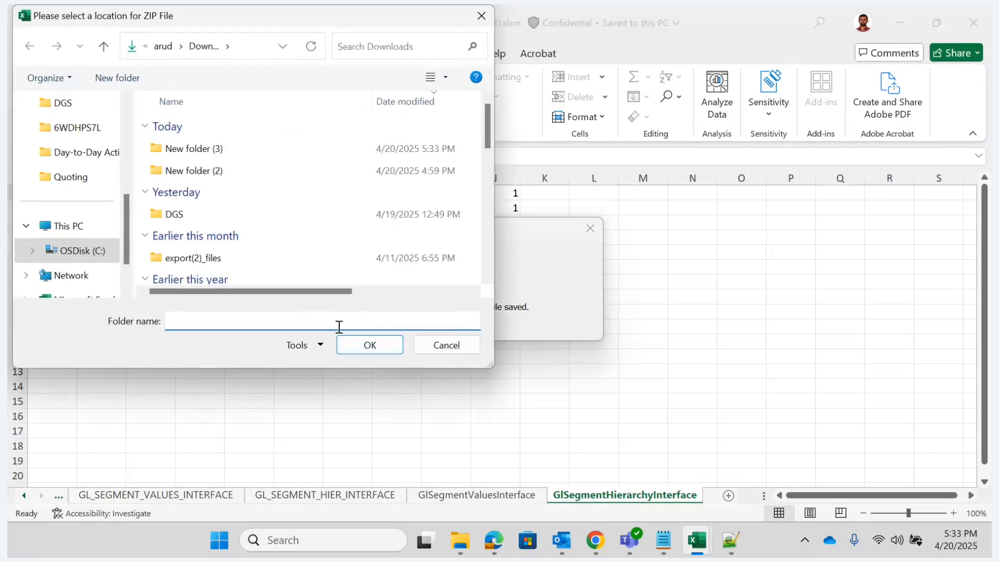
- Save the ZIP file in Downloads, switch to Oracle Fusion in Chrome, and start a new Load Interface File for Import process
left_click(368, 348)
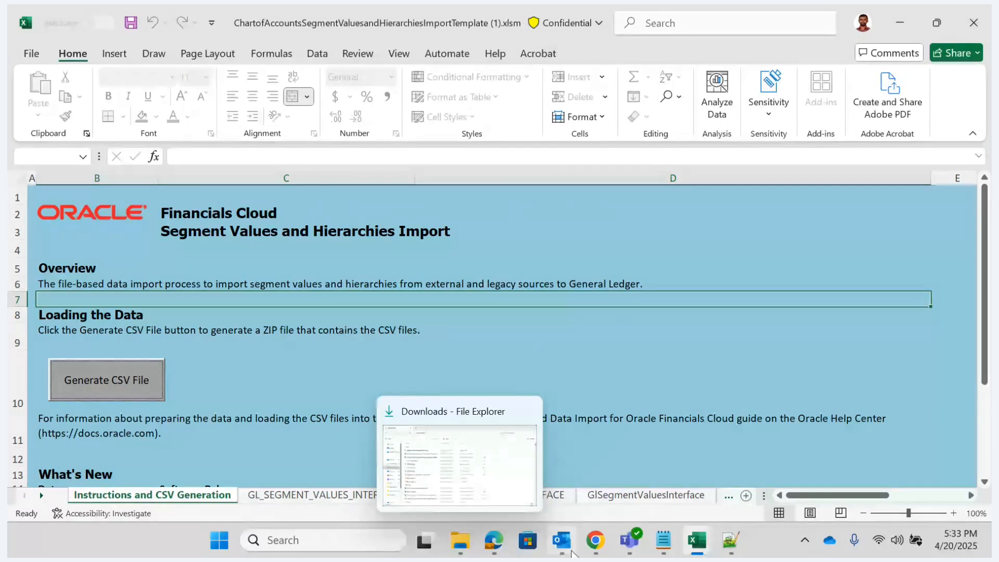
mouse_move(596, 540)
left_click(473, 477)
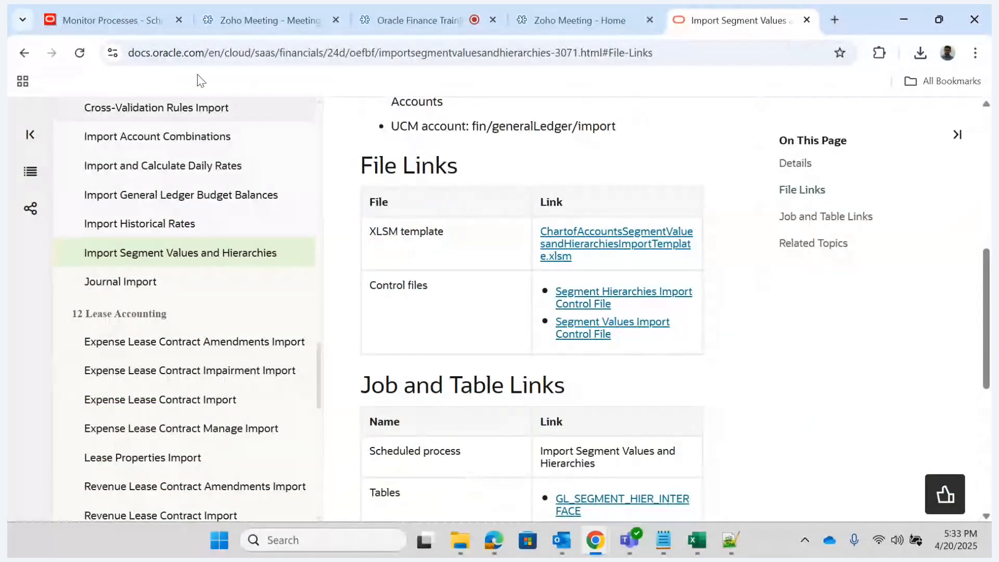
left_click(83, 11)
left_click(177, 139)
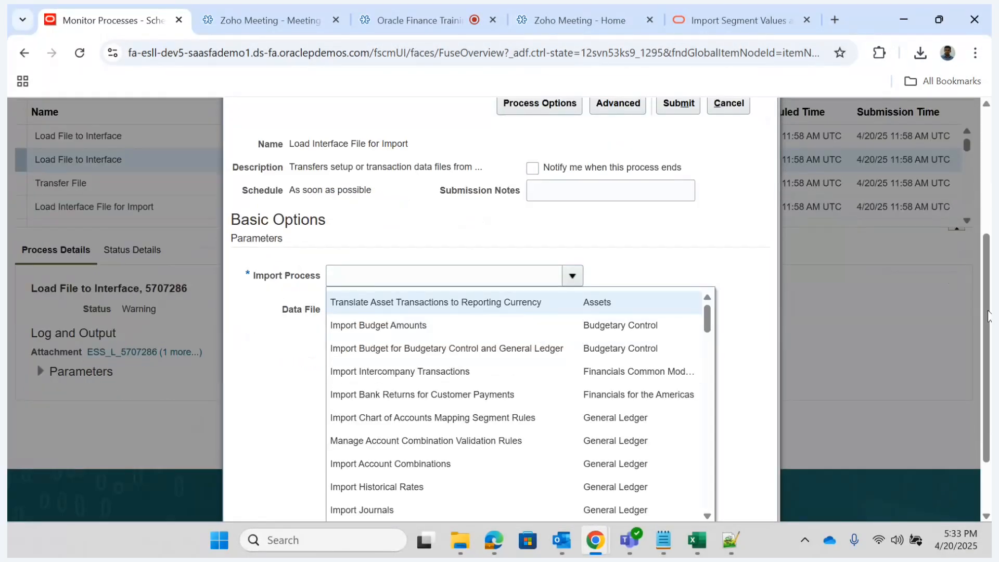
- Search for and select Import Segment Values and Hierarchies as the import process, and open the upload of a new data file
left_click_drag(988, 316, 988, 361)
left_click(343, 448)
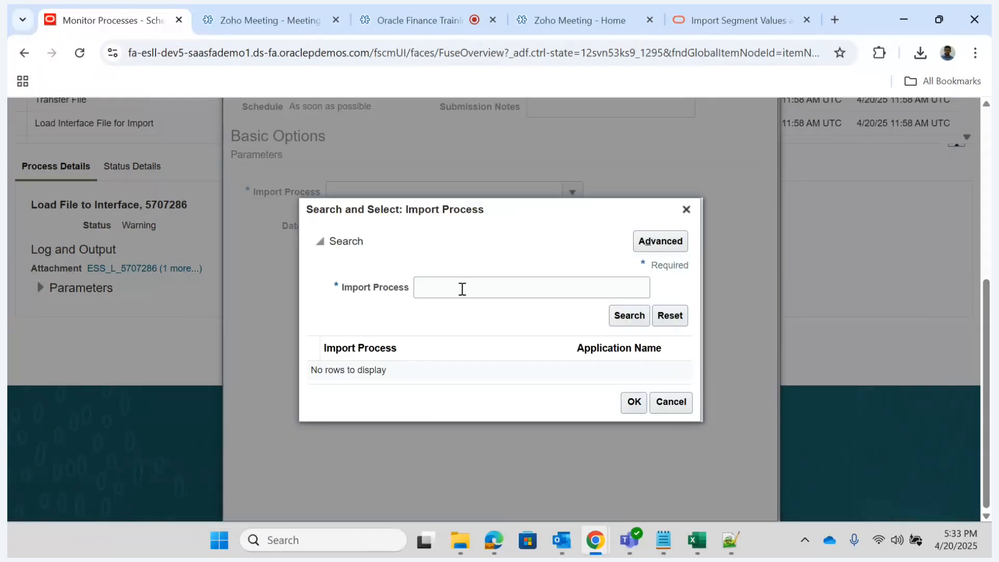
left_click(463, 289)
type("Import ")
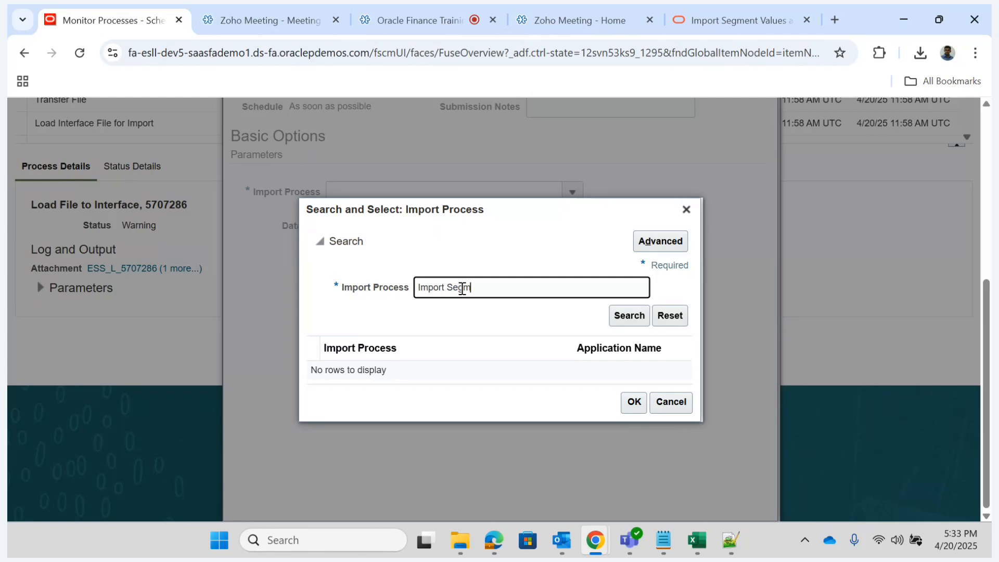
type("Segm")
key("Return")
left_click(409, 371)
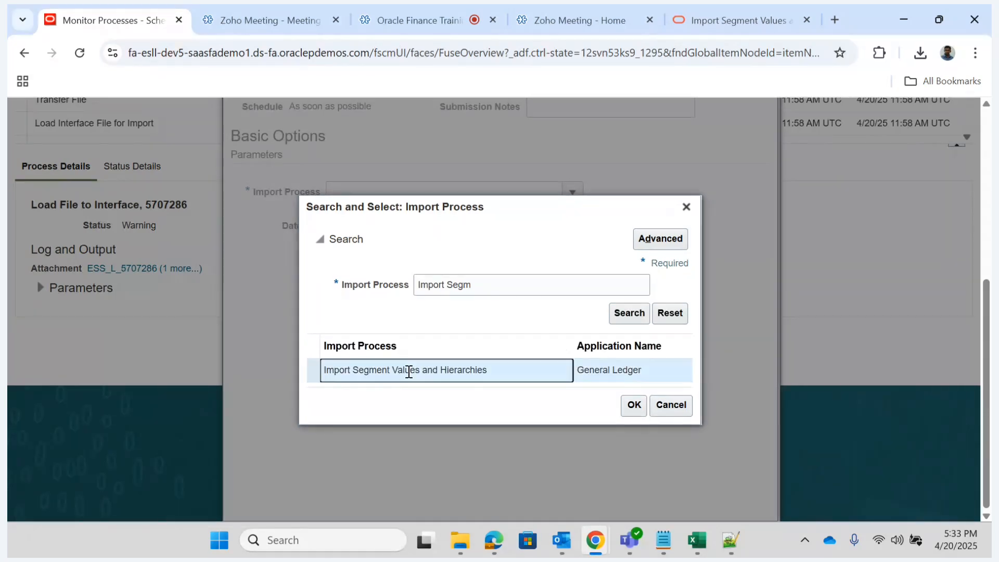
left_click(634, 406)
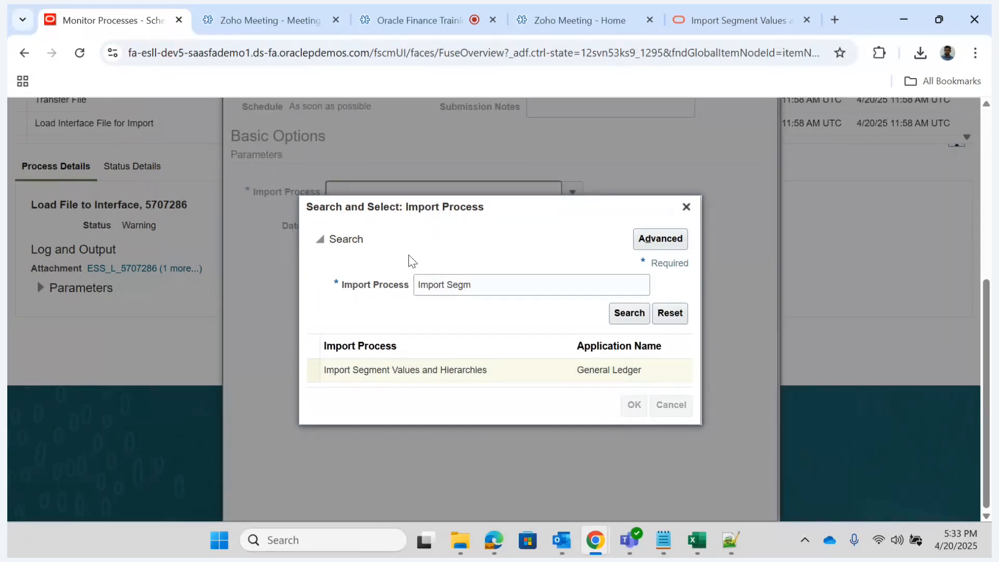
left_click(504, 227)
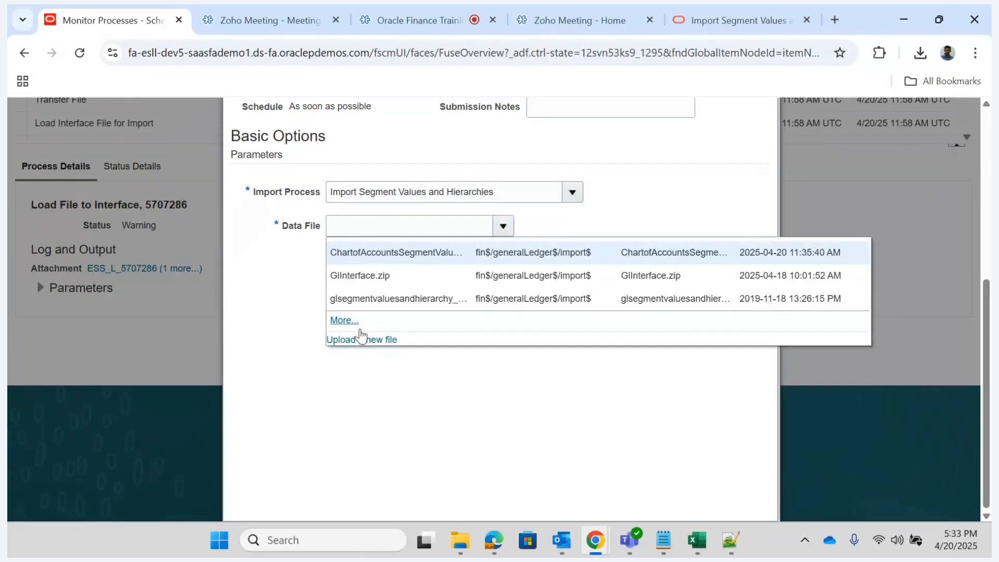
left_click(368, 341)
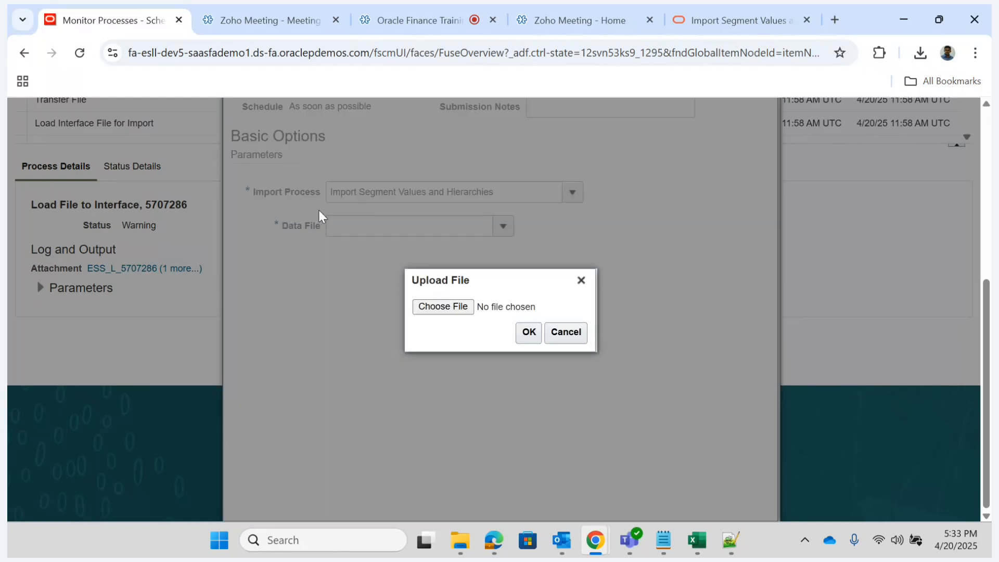
left_click(442, 309)
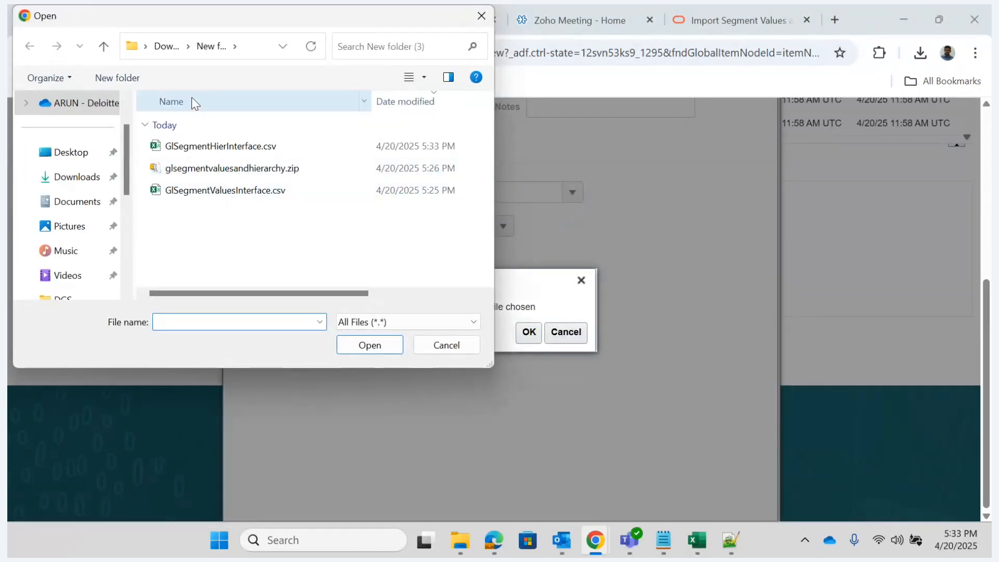
left_click(169, 48)
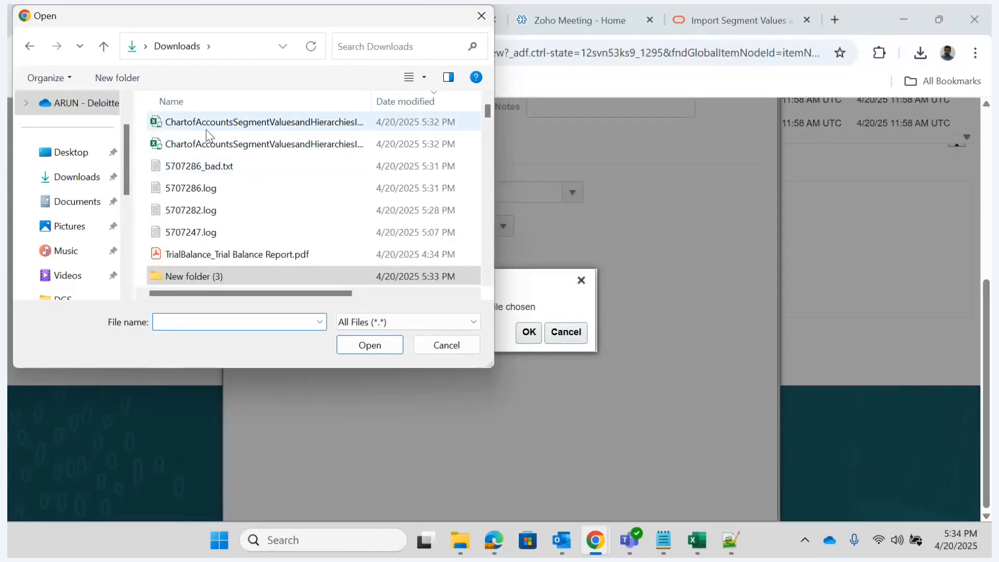
double_click(191, 279)
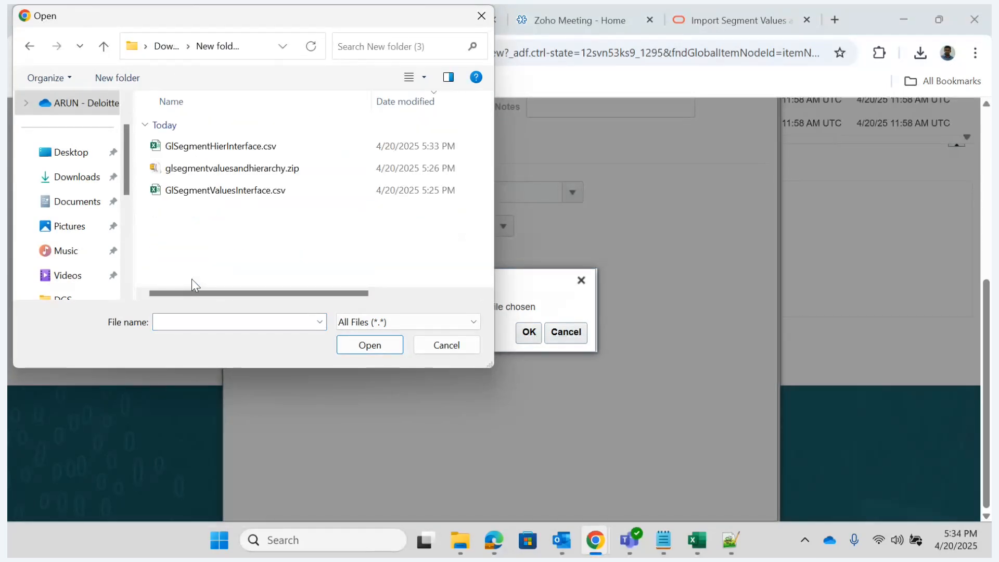
left_click(203, 169)
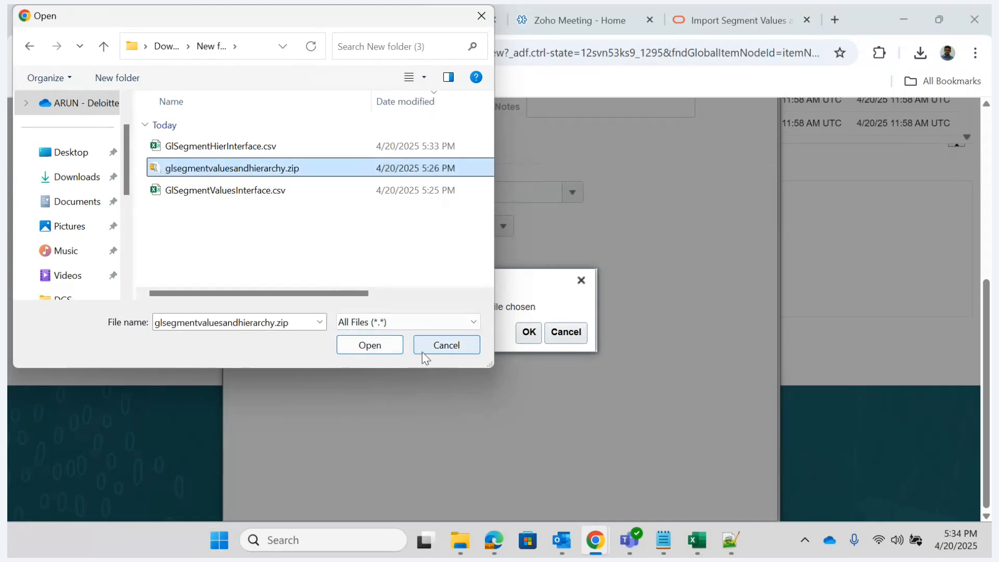
left_click_drag(304, 291, 214, 274)
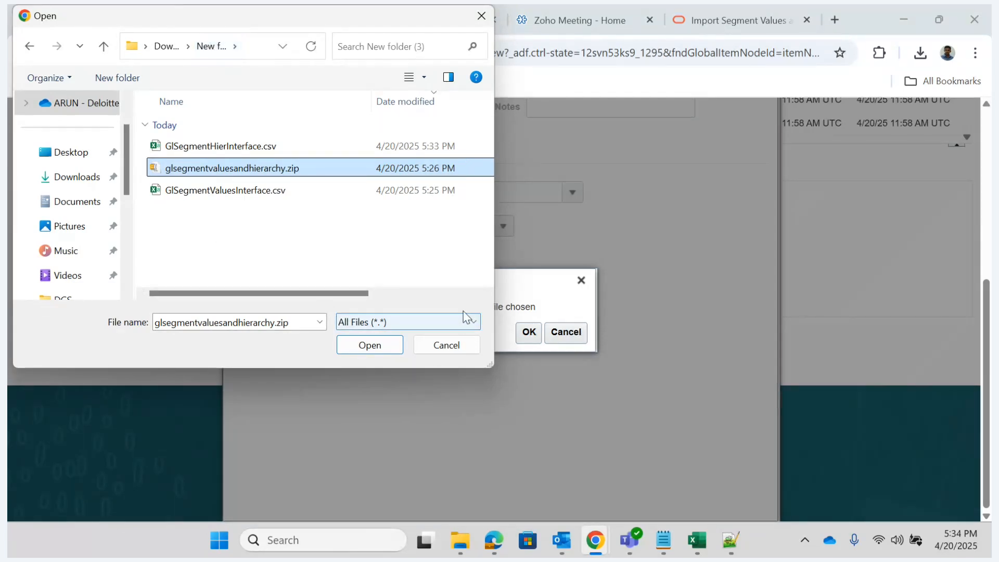
left_click(454, 344)
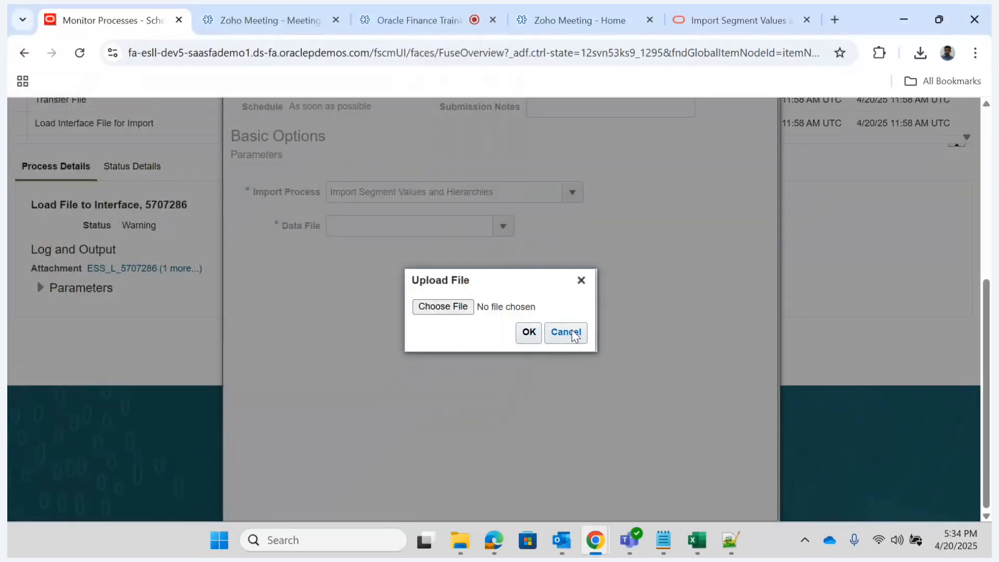
- Switch to Excel and close the ChartofAccountsSegmentValuesandHierarchiesImportTemplate (1).xlsm workbook
mouse_move(698, 540)
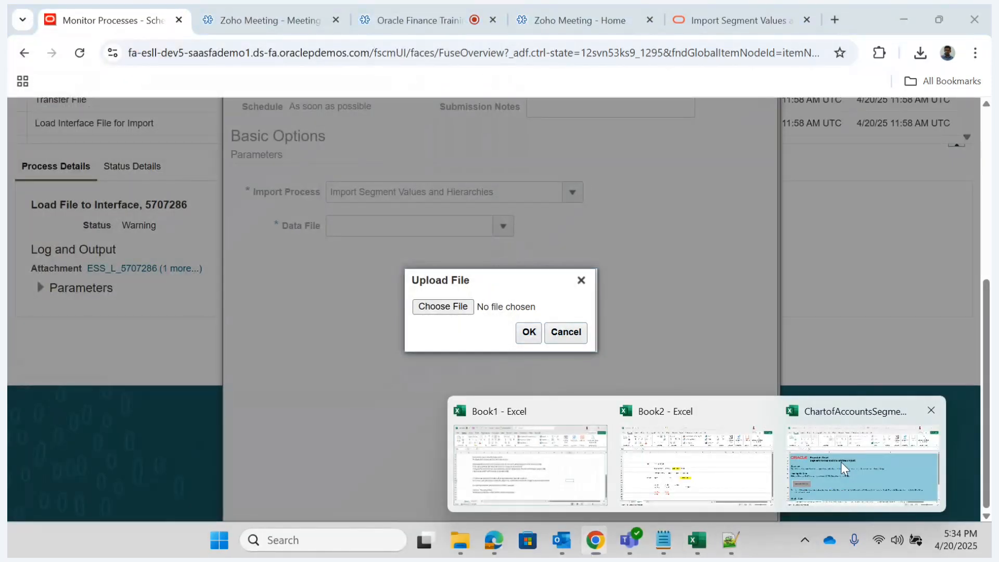
left_click(875, 495)
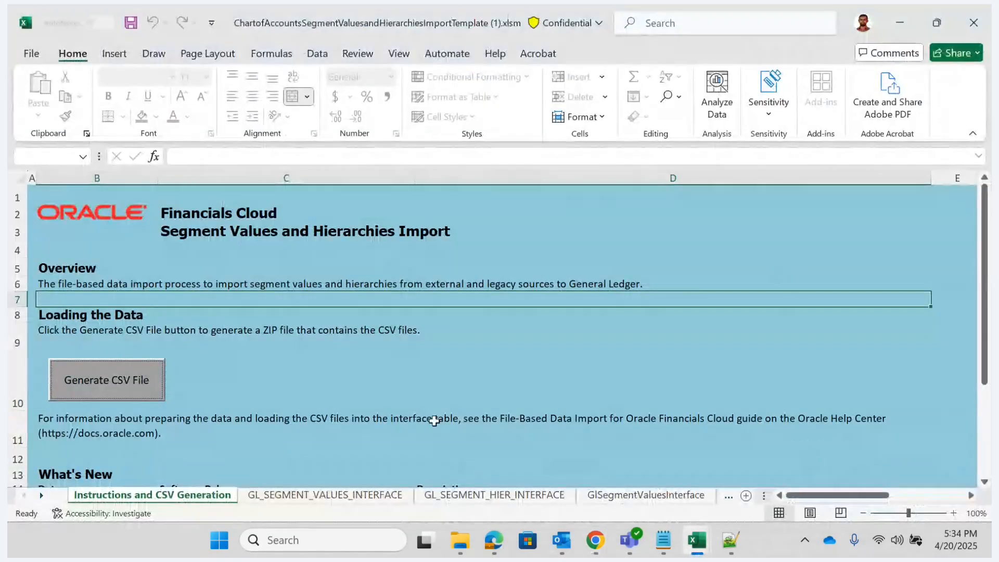
left_click(973, 22)
left_click(561, 296)
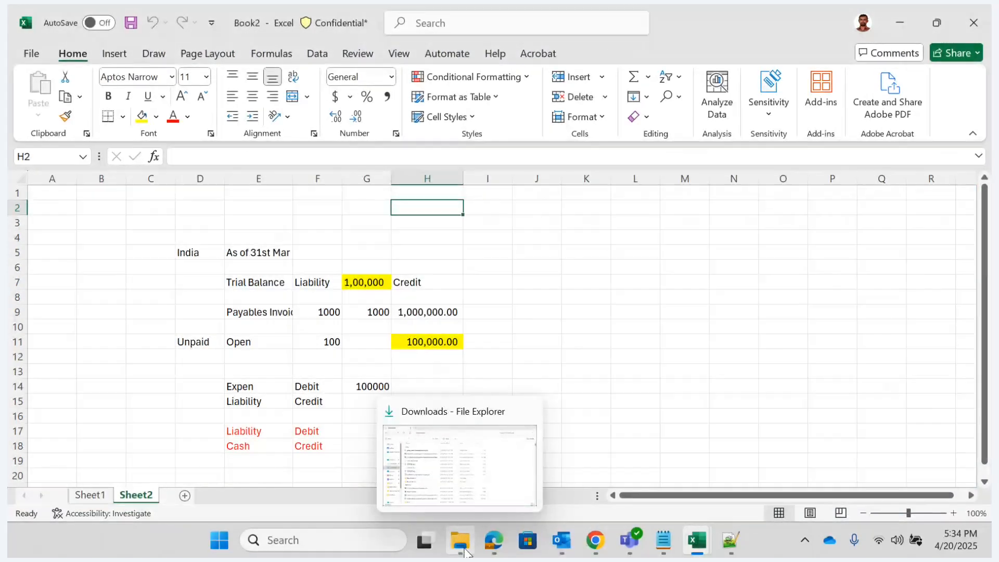
left_click(460, 539)
left_click(226, 195)
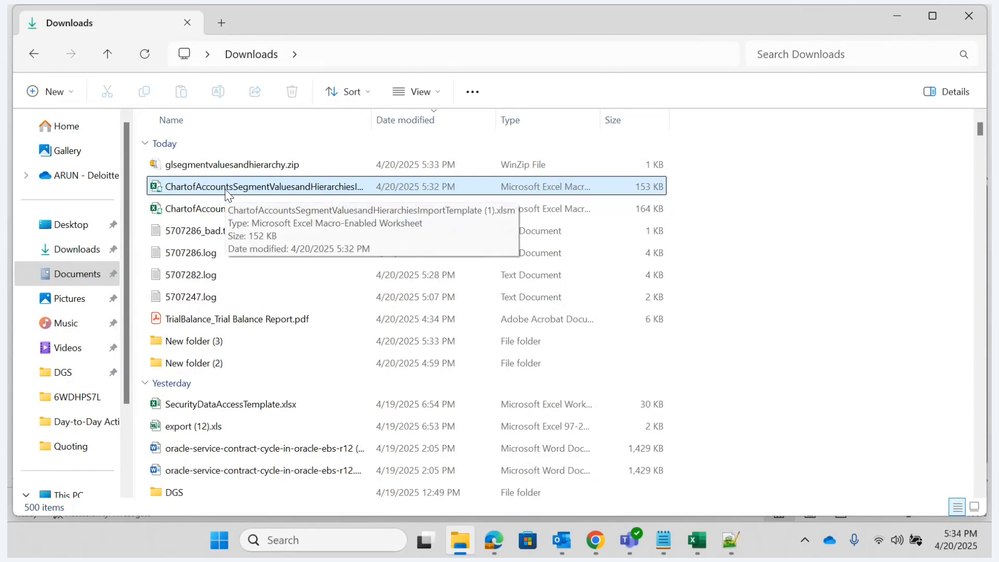
left_click(238, 210)
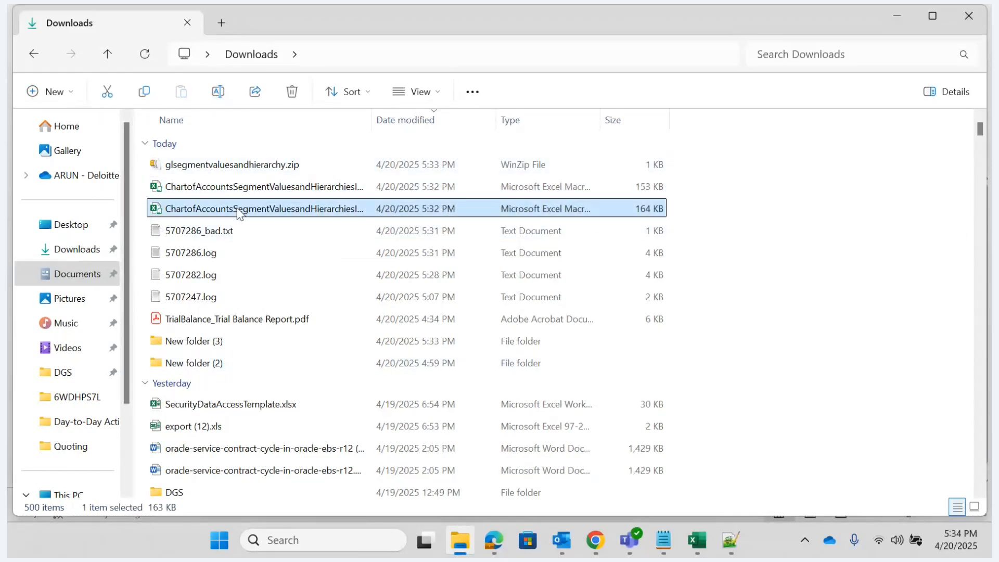
key("alt+Tab")
left_click(138, 293)
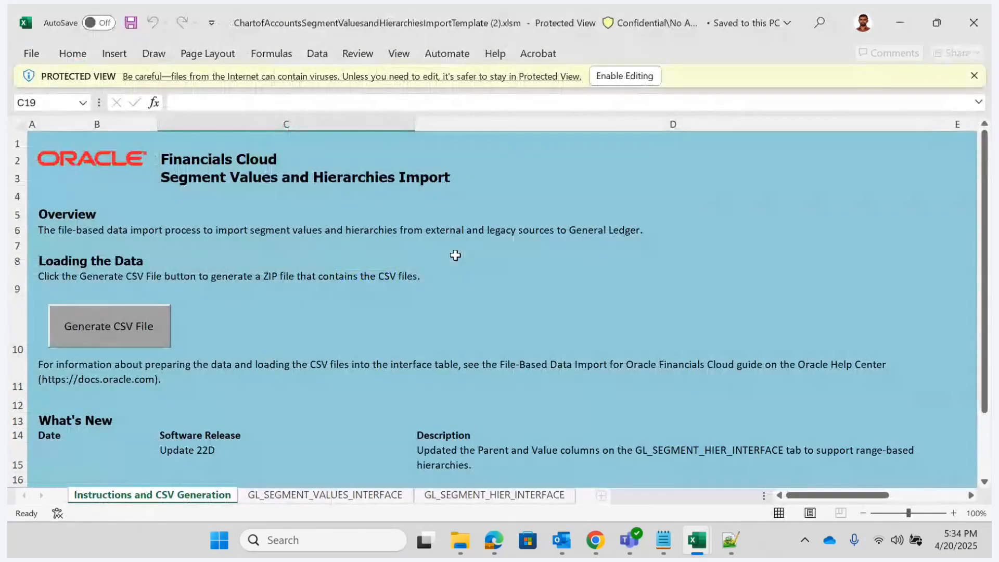
left_click(623, 76)
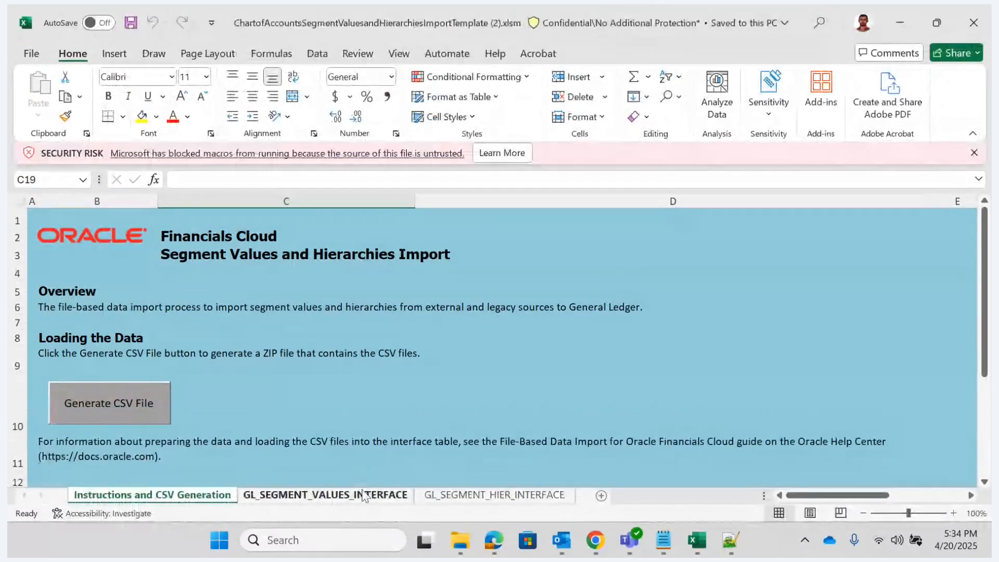
left_click(364, 494)
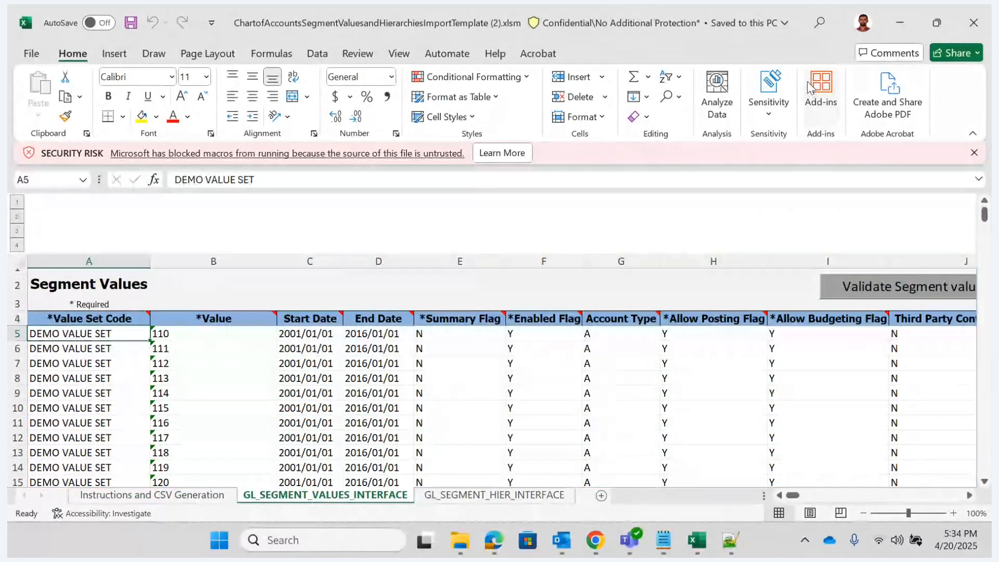
left_click(972, 21)
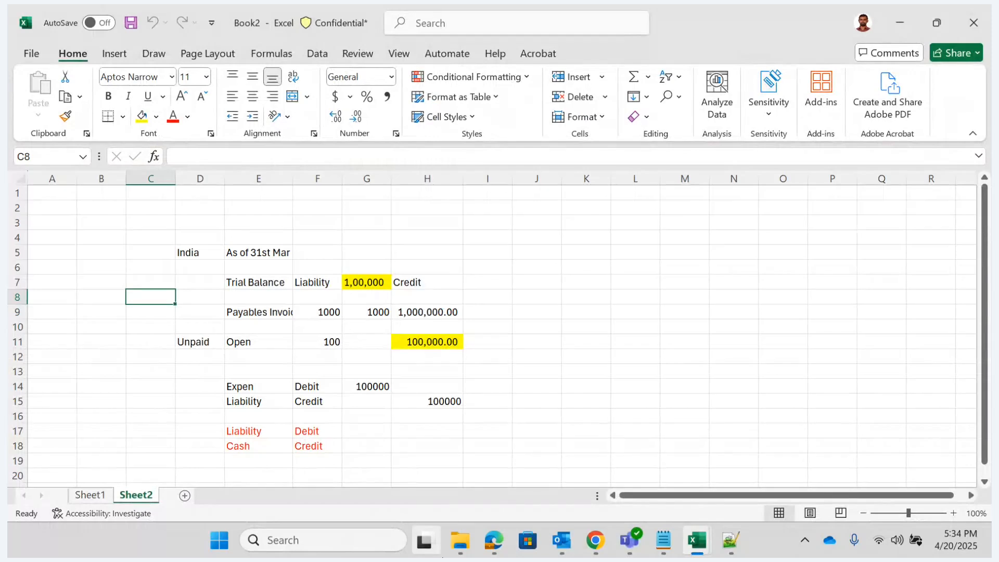
- Reopen ChartofAccountsSegmentValuesandHierarchiesImportTemplate (1).xlsm from Downloads and check the rows on the GL_SEGMENT_HIER_INTERFACE sheet
left_click(460, 540)
left_click(244, 195)
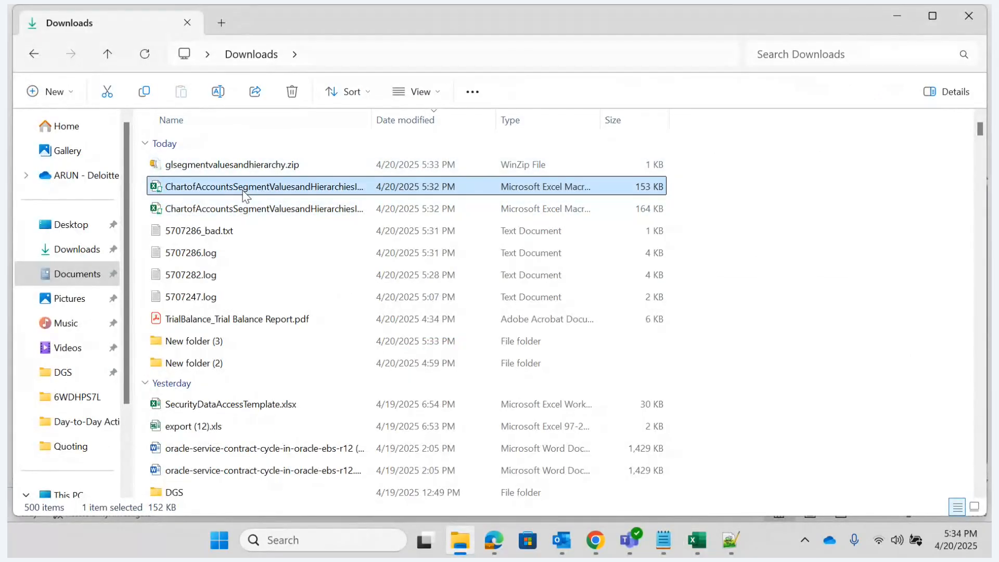
key("alt+Tab")
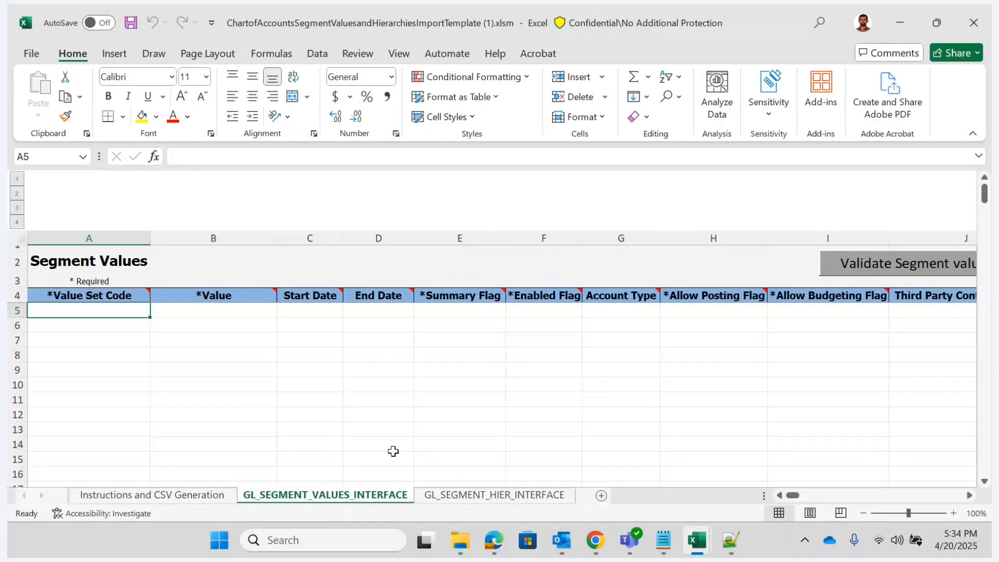
left_click(481, 497)
left_click(256, 405)
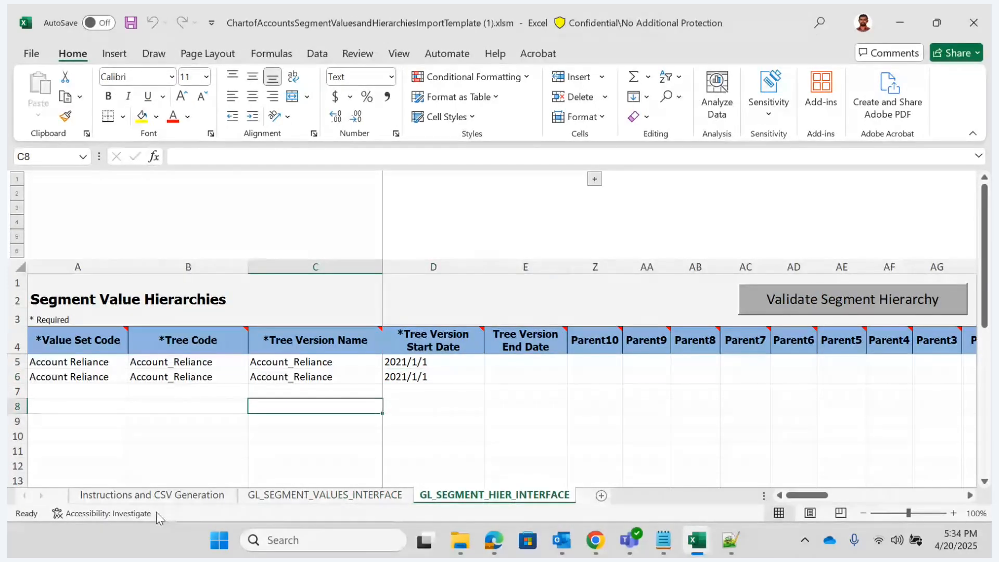
- Generate the CSV file from the template and save GlSegmentHierInterface.csv in a newly created folder under Downloads
left_click(151, 496)
left_click(114, 378)
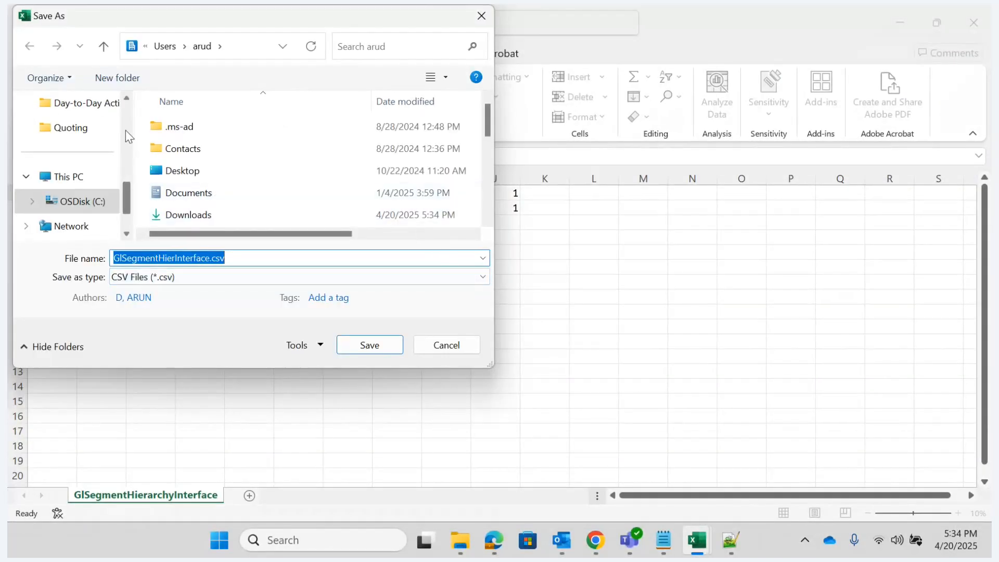
scroll(125, 125, "up", 2)
scroll(125, 117, "up", 4)
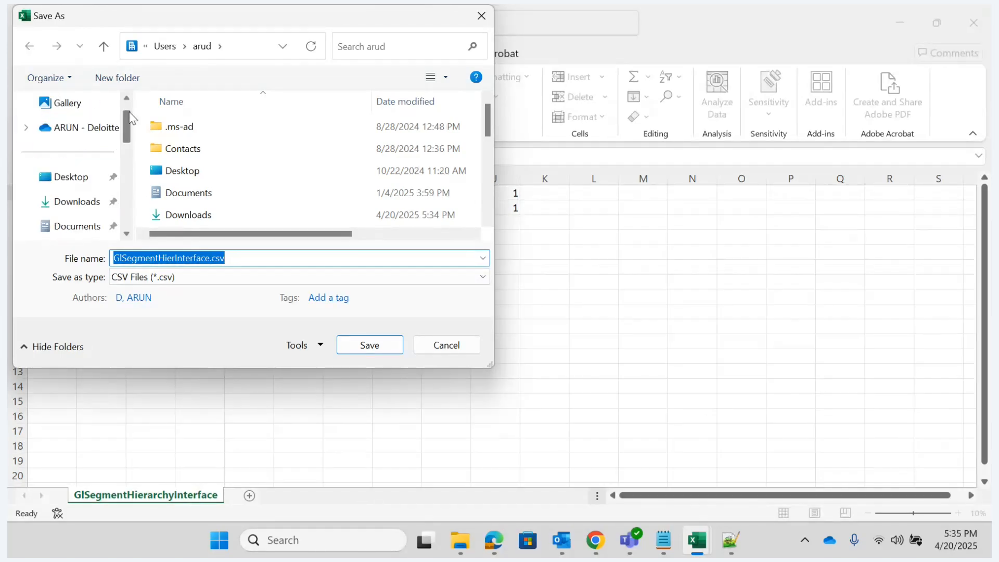
left_click(74, 207)
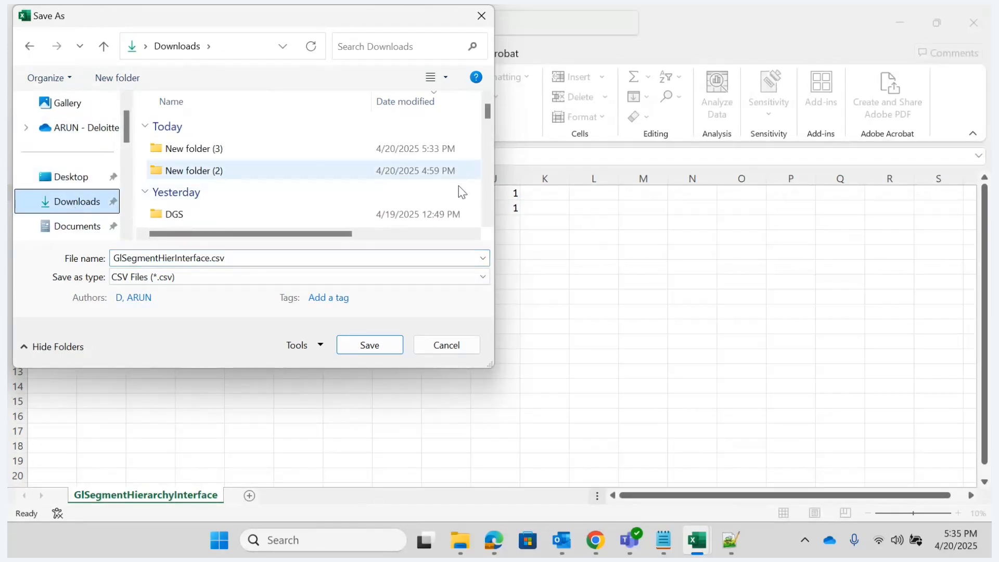
left_click(449, 233)
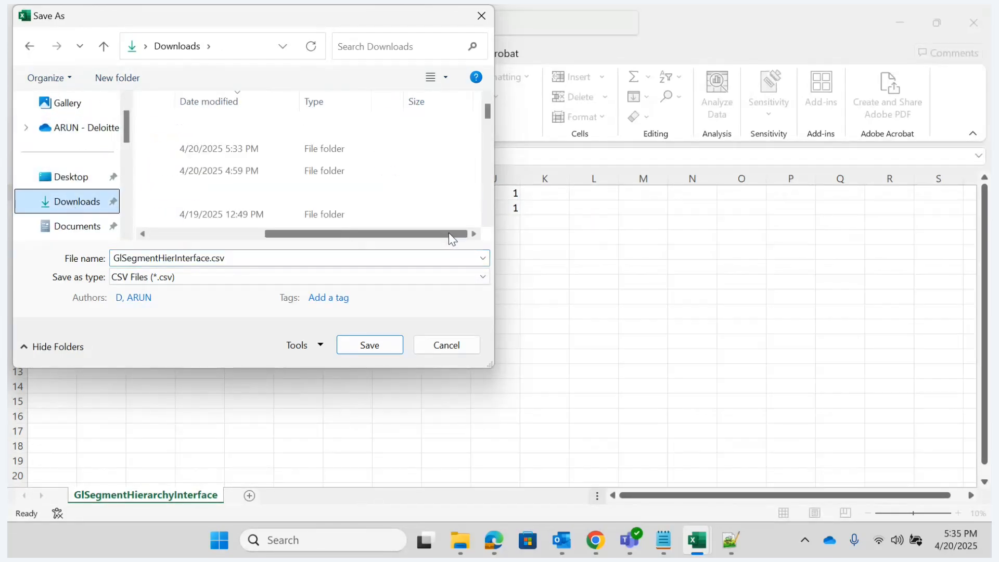
right_click(483, 175)
mouse_move(620, 336)
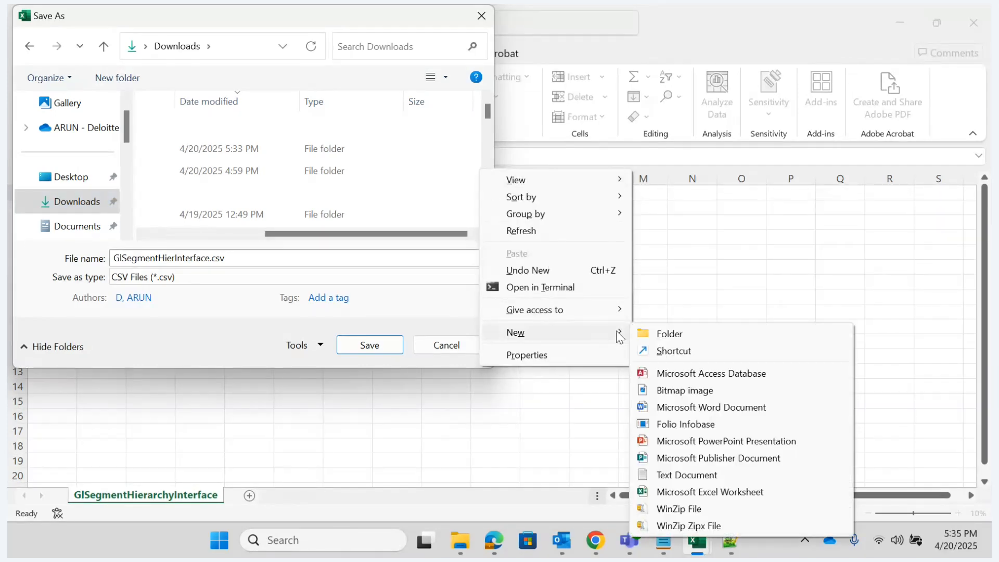
left_click(670, 335)
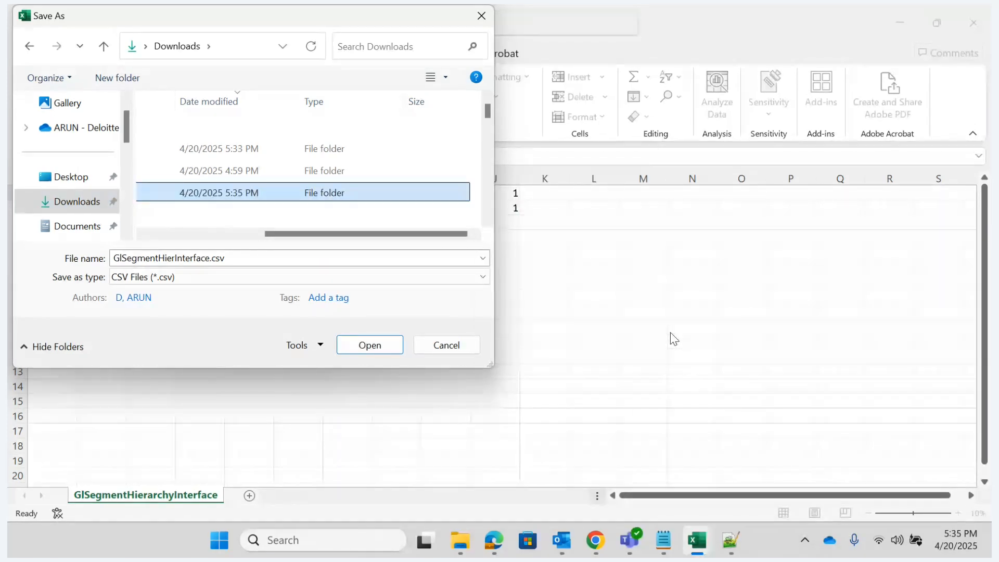
left_click(379, 345)
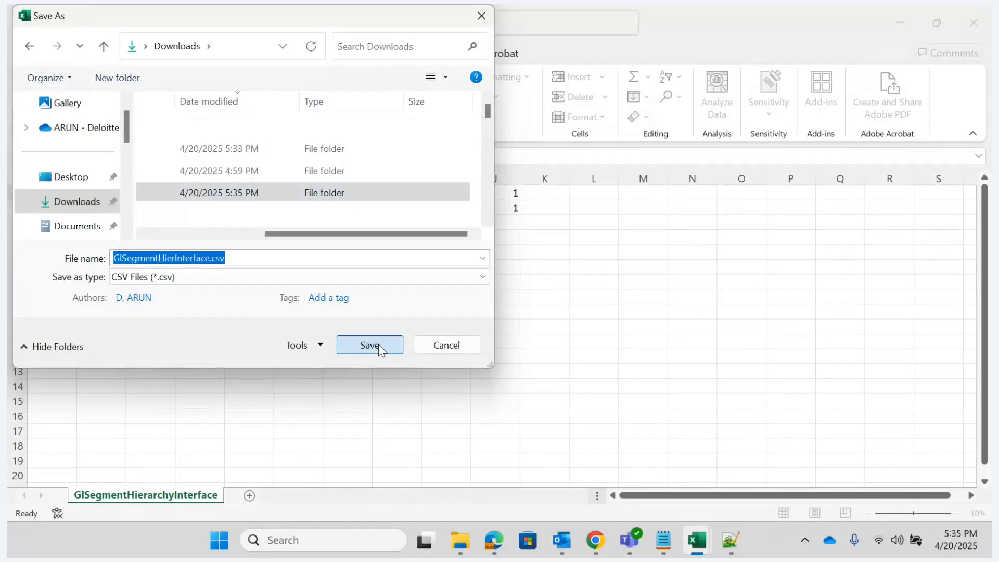
left_click(379, 344)
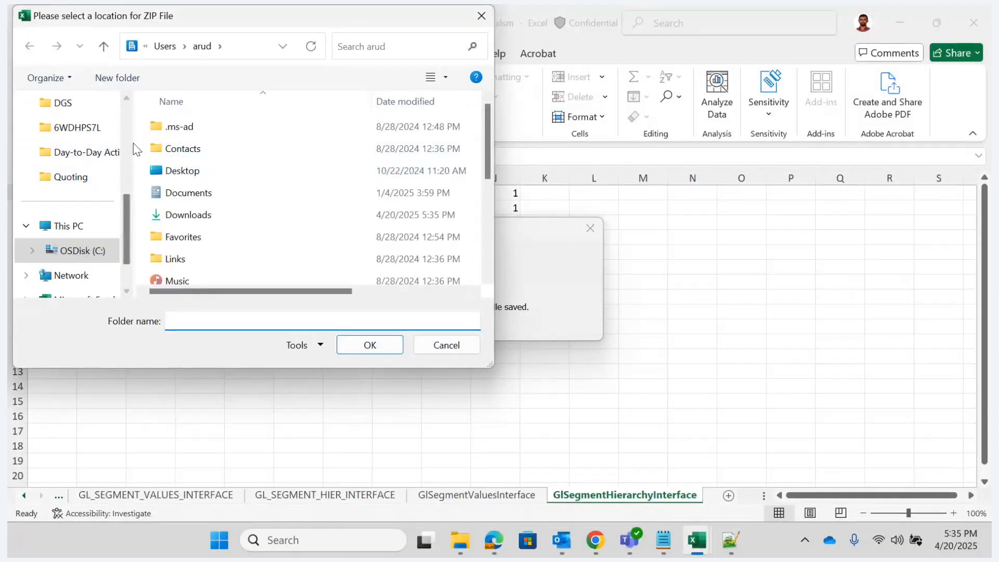
- Save the generated ZIP file in New folder (4) under Downloads
scroll(129, 123, "up", 2)
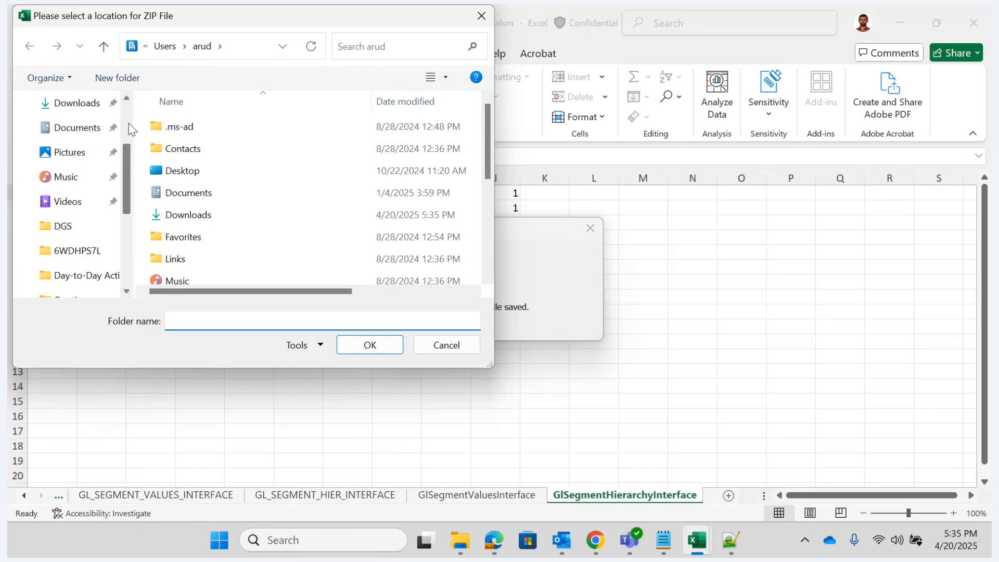
left_click(73, 104)
left_click(180, 148)
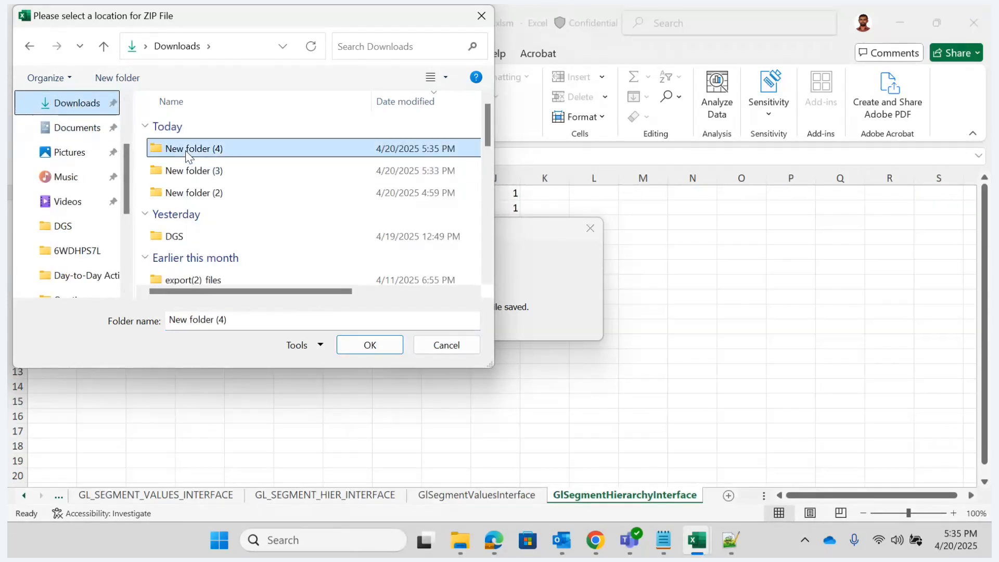
left_click(377, 342)
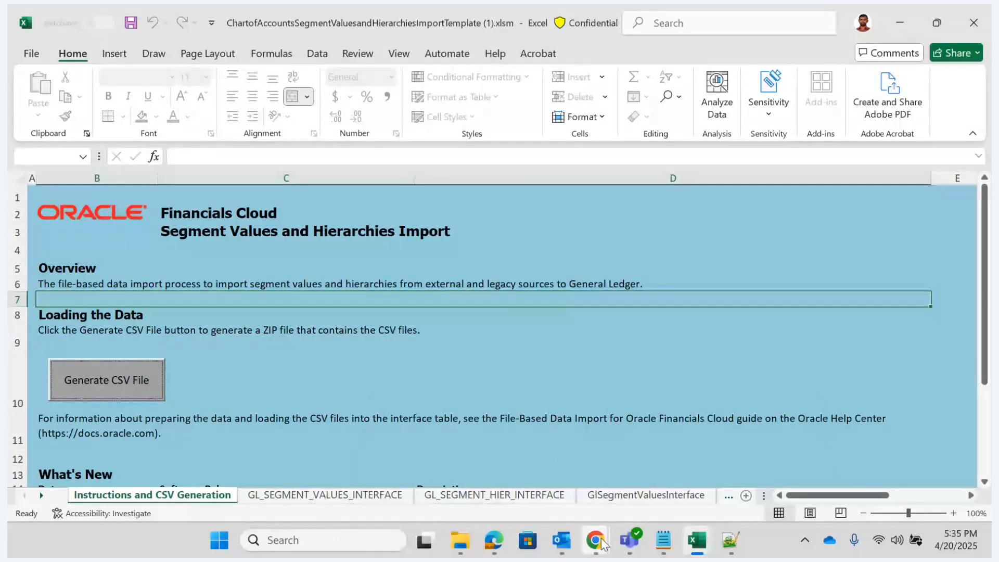
- Switch to Chrome and upload glsegmentvaluesandhierarchy.zip from New folder (4) in Downloads as the data file
mouse_move(601, 541)
left_click(512, 467)
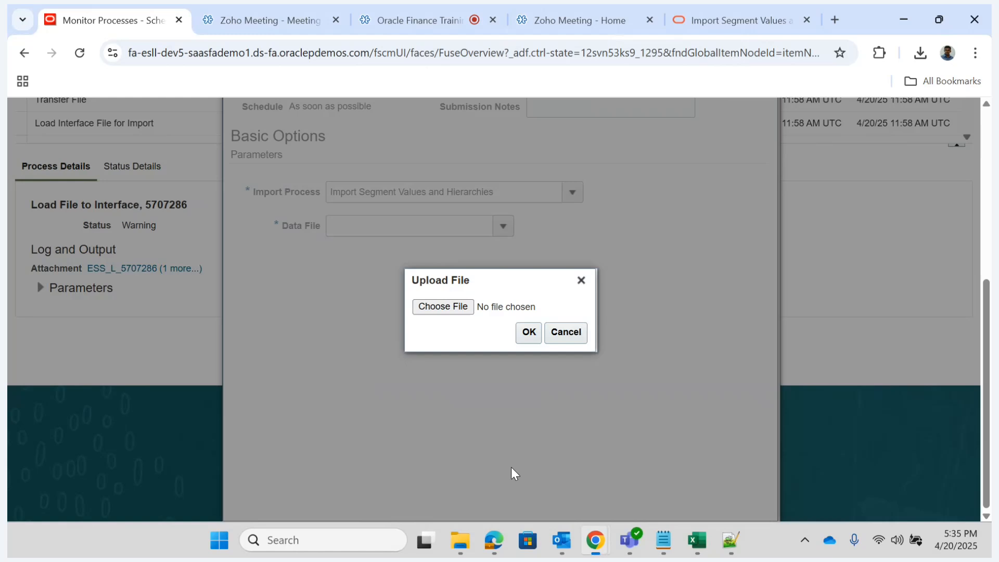
left_click(443, 307)
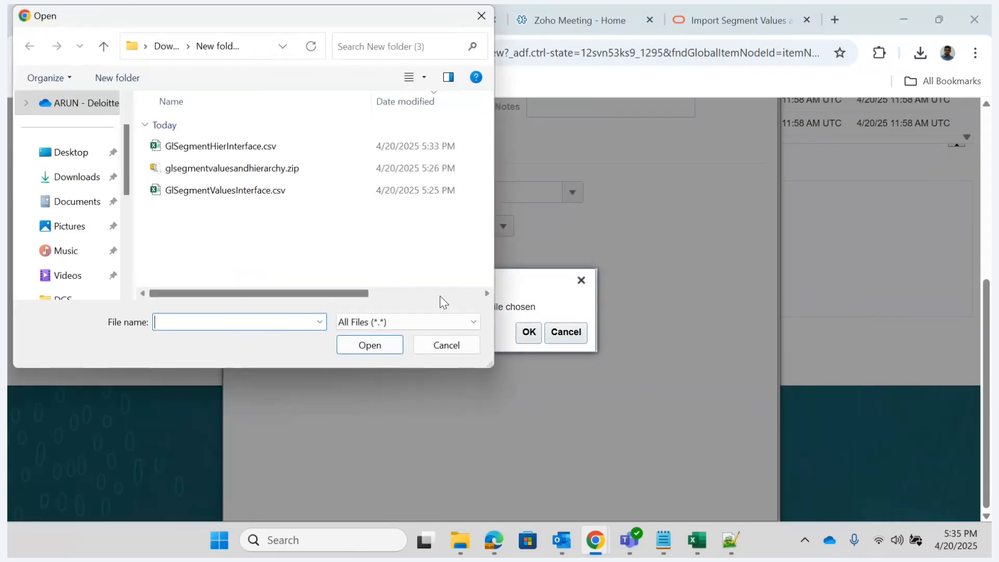
left_click(166, 47)
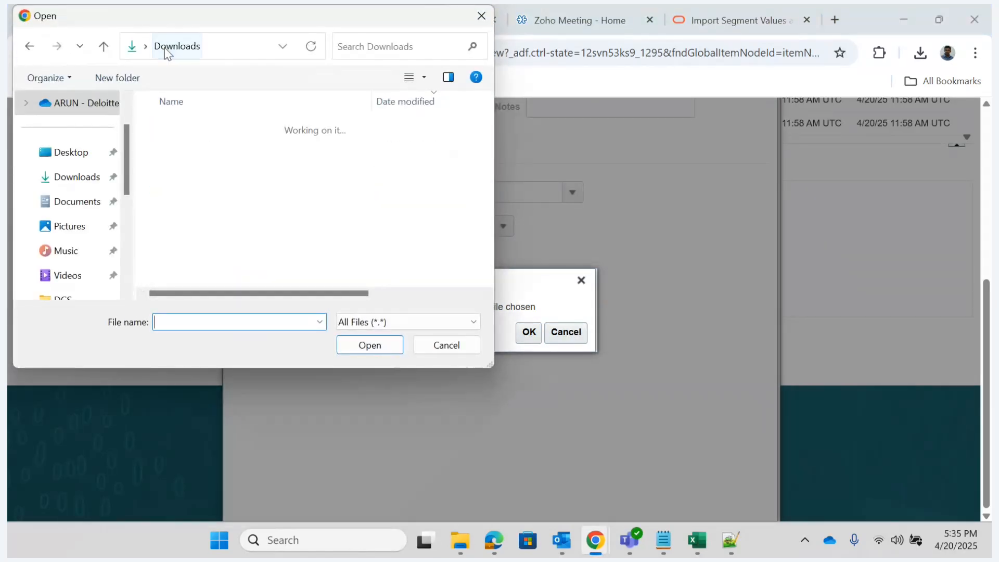
double_click(199, 255)
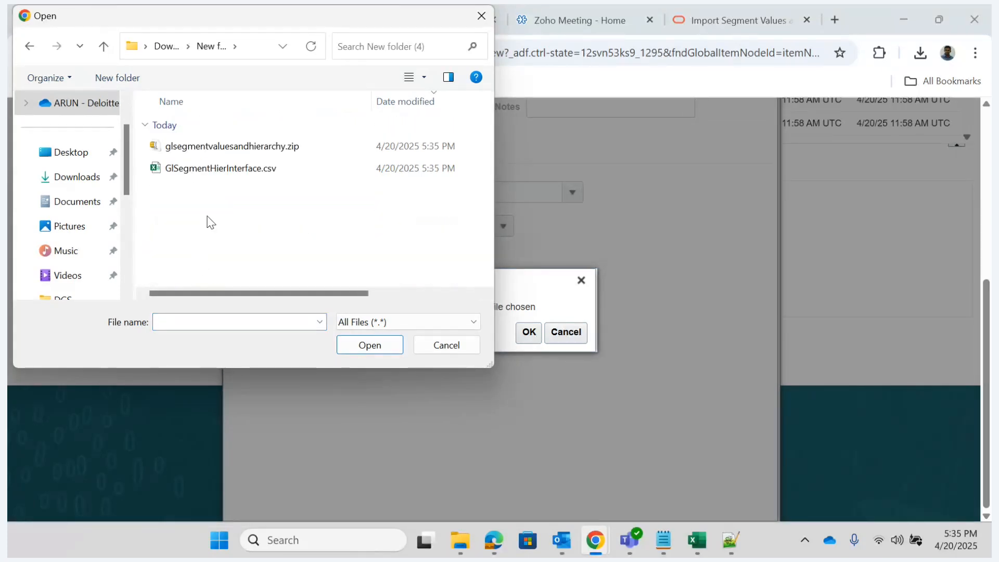
left_click(215, 149)
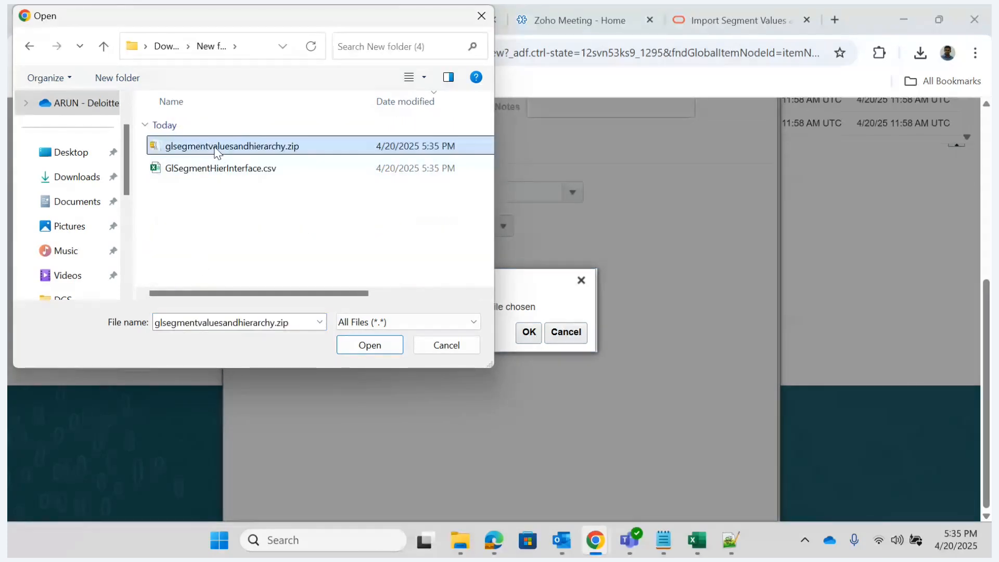
left_click(380, 343)
left_click(529, 332)
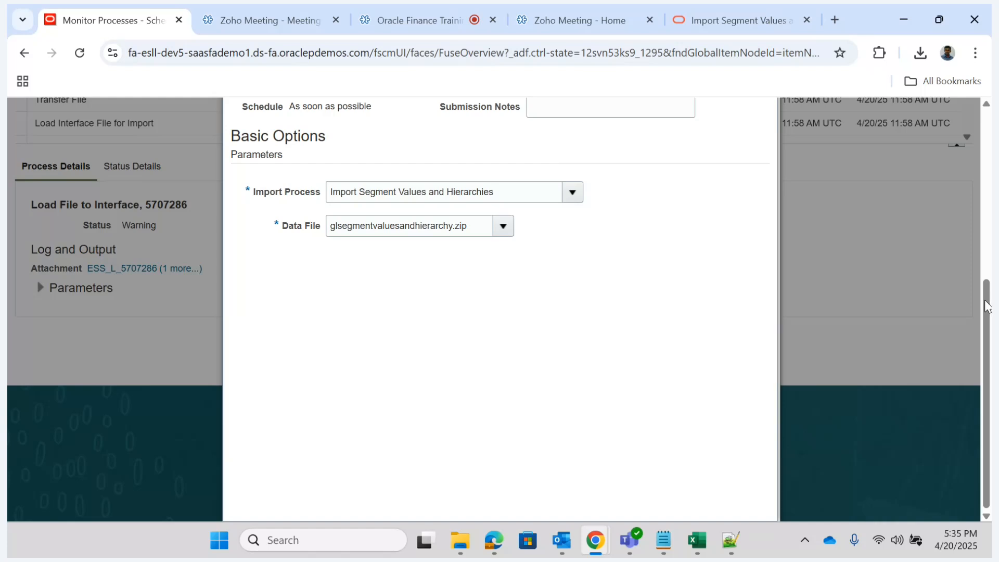
- Submit the Load Interface File for Import process and dismiss the confirmation
left_click_drag(984, 300, 984, 193)
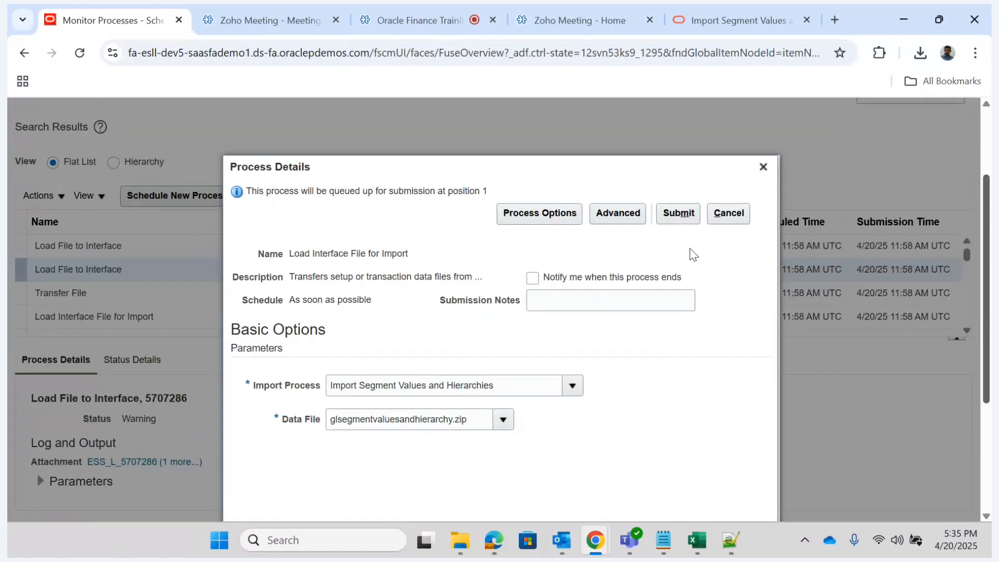
left_click(676, 212)
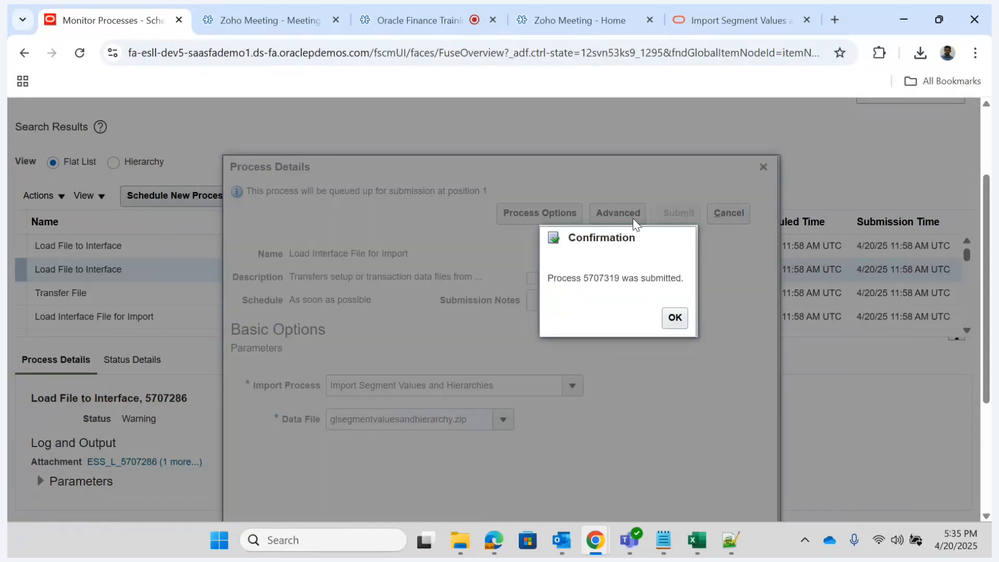
left_click(676, 320)
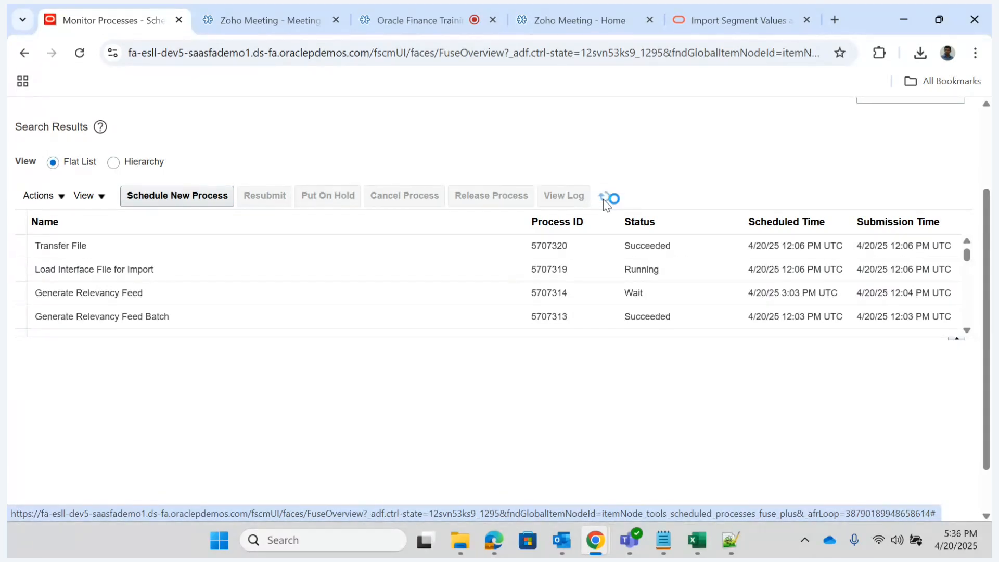
- Refresh the scheduled processes list repeatedly to check the status of the import and its child processes
left_click(604, 199)
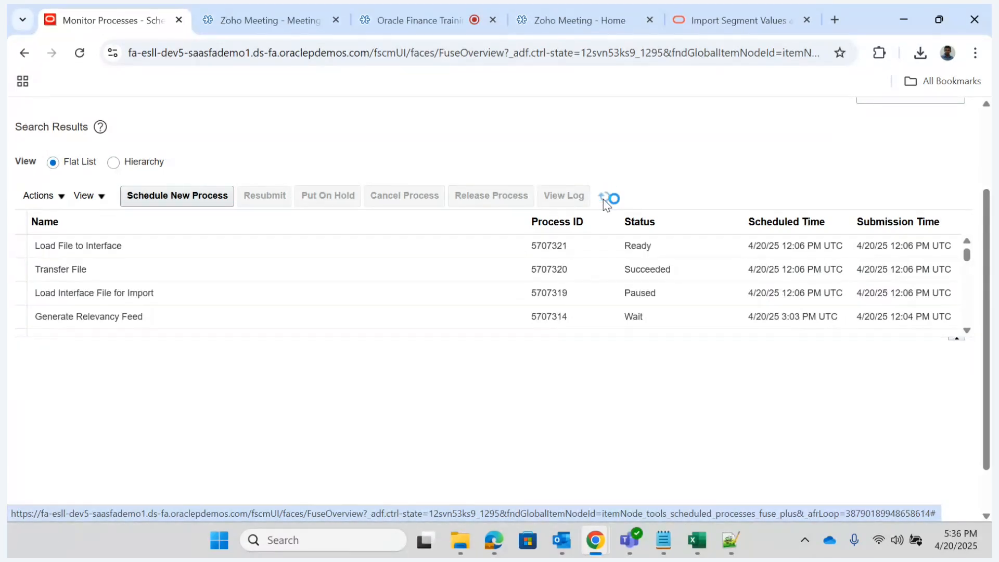
left_click(603, 199)
left_click(603, 199)
left_click(604, 199)
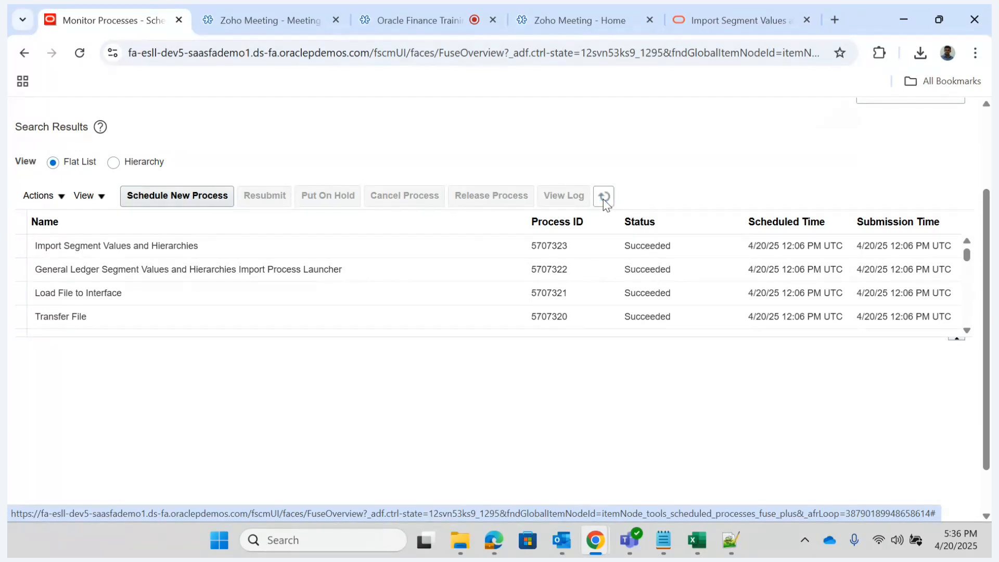
- Go to Setup and Maintenance from the home page and select the Financial Reporting Structures functional area
left_click_drag(988, 217, 992, 93)
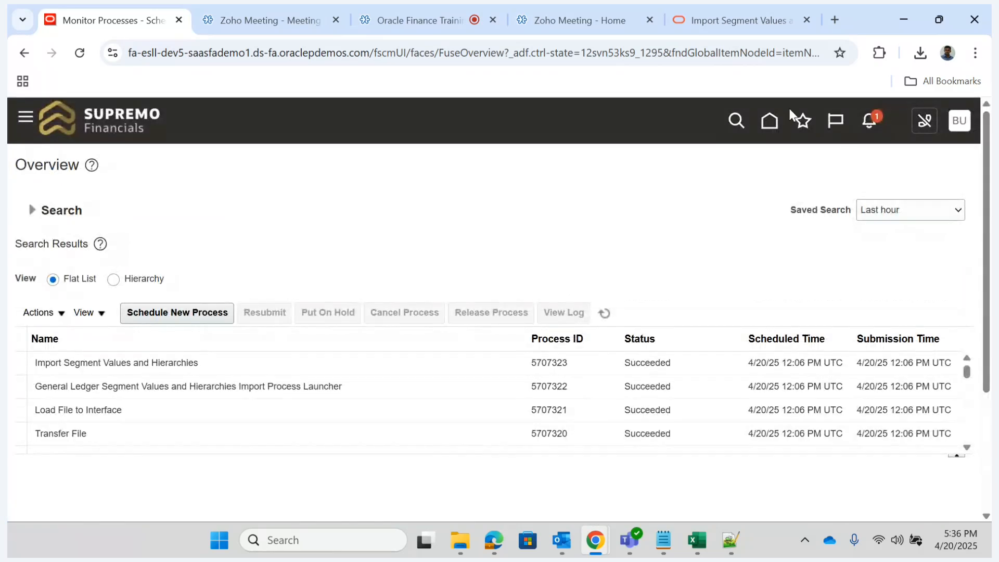
left_click(770, 121)
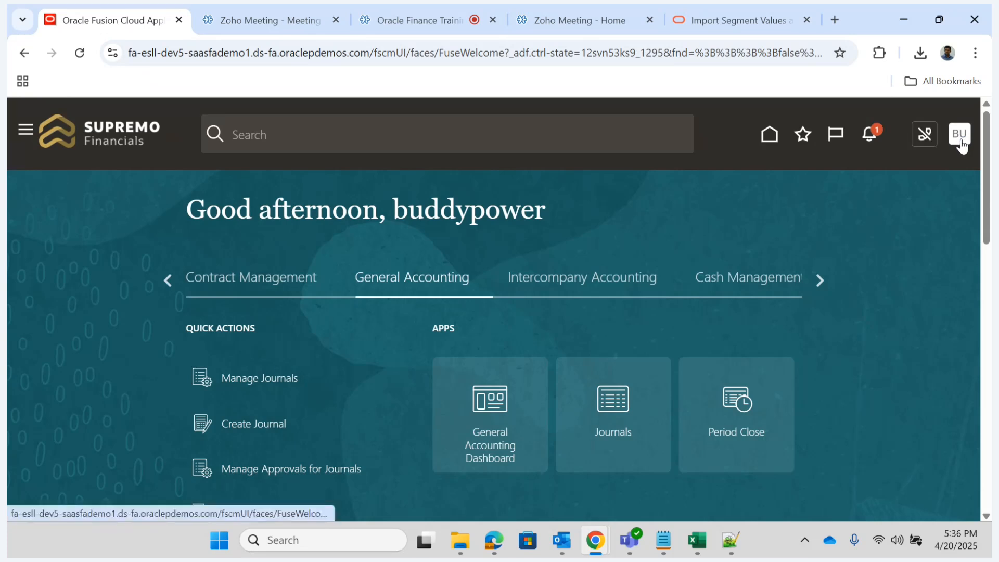
left_click(961, 138)
left_click(674, 367)
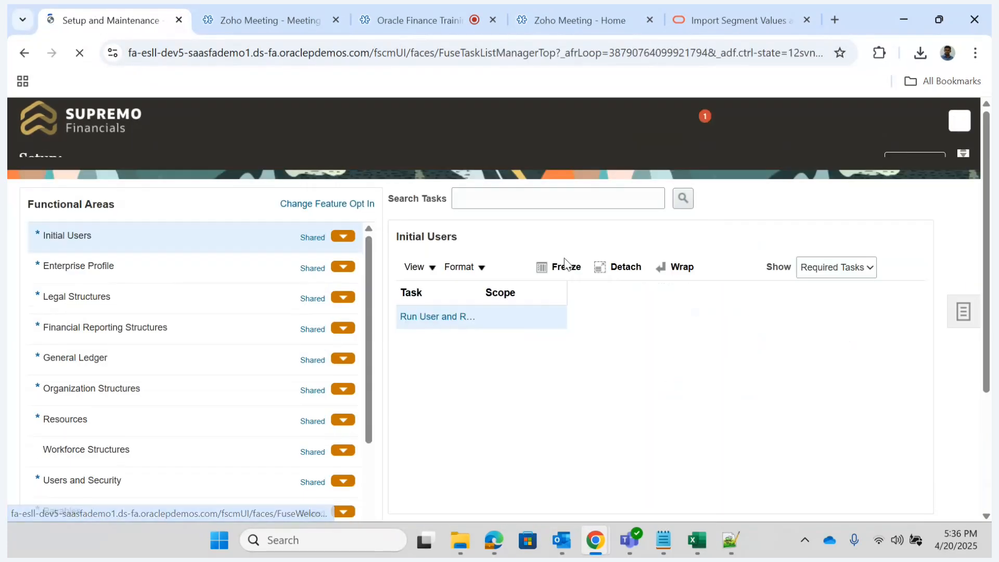
left_click(180, 348)
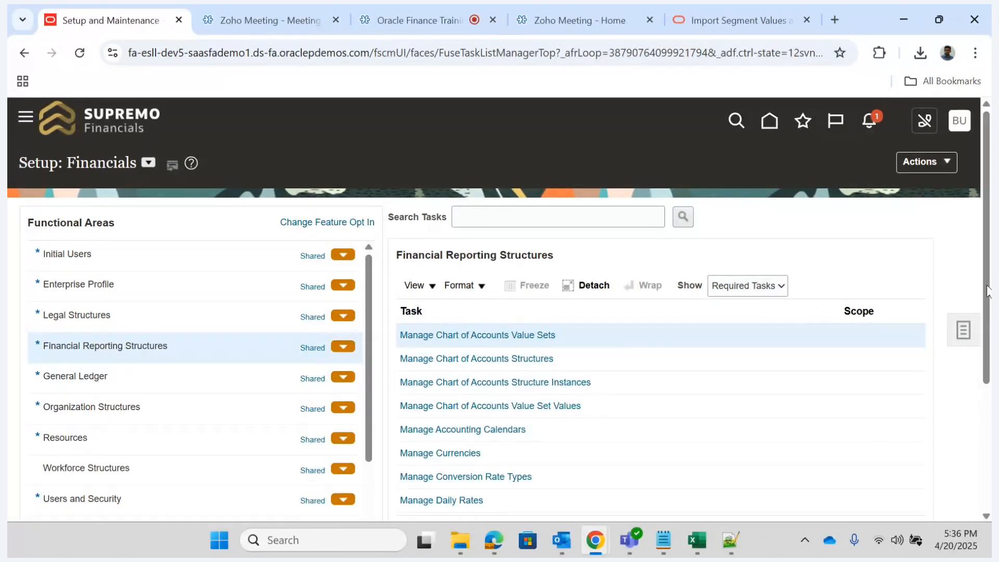
- Show all tasks for Financial Reporting Structures and open Manage Account Hierarchies
left_click(769, 285)
left_click(737, 305)
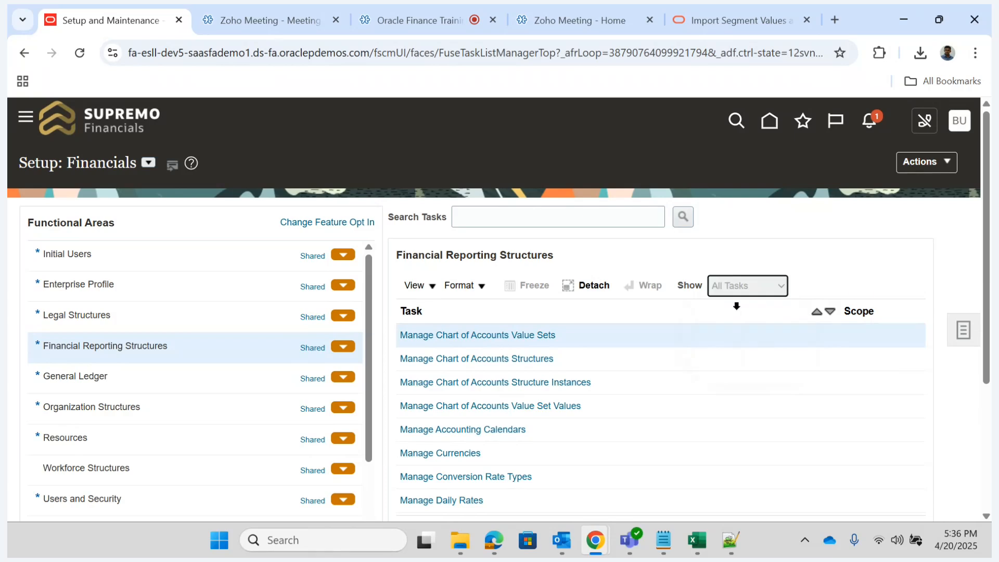
scroll(989, 252, "down", 3)
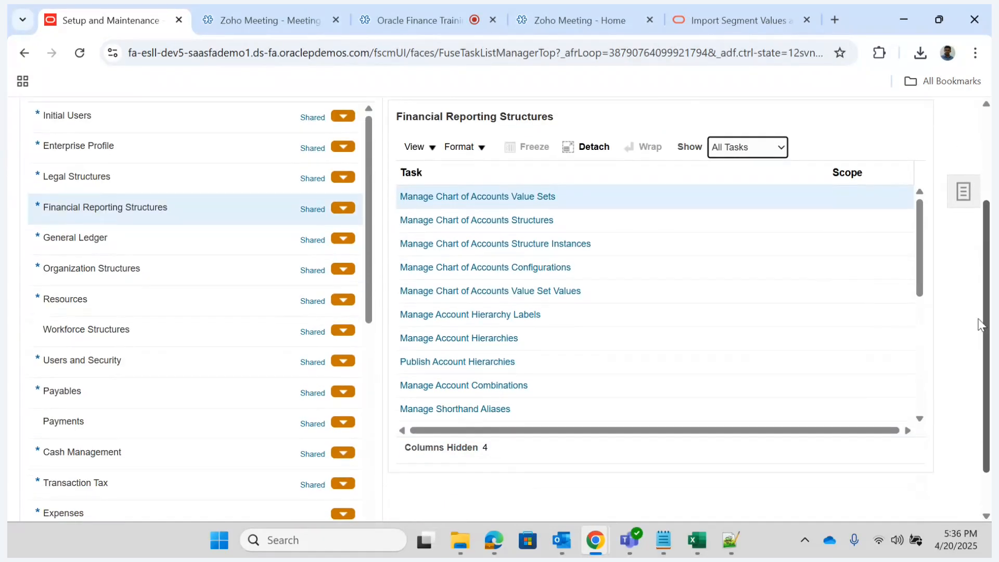
scroll(923, 236, "down", 1)
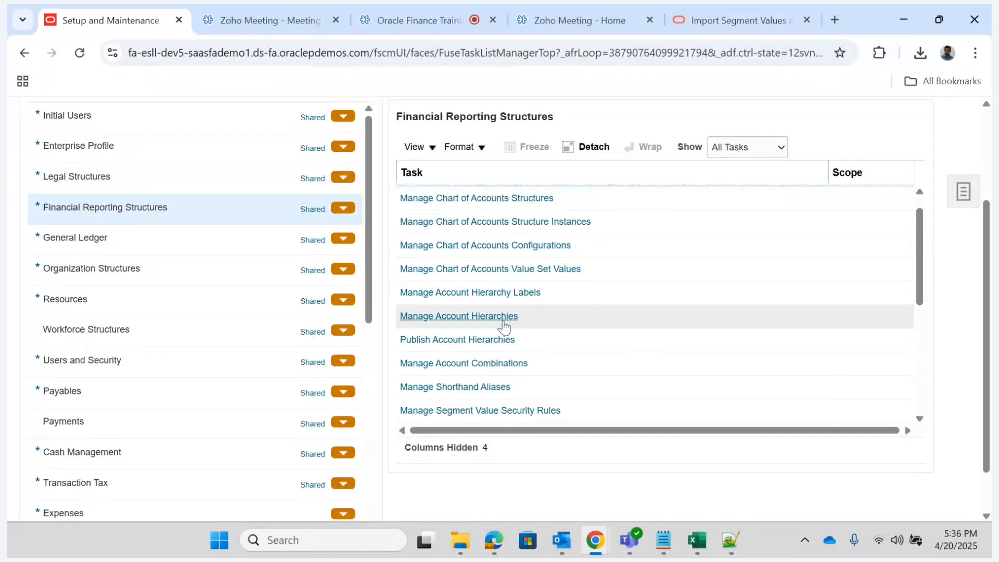
left_click(435, 318)
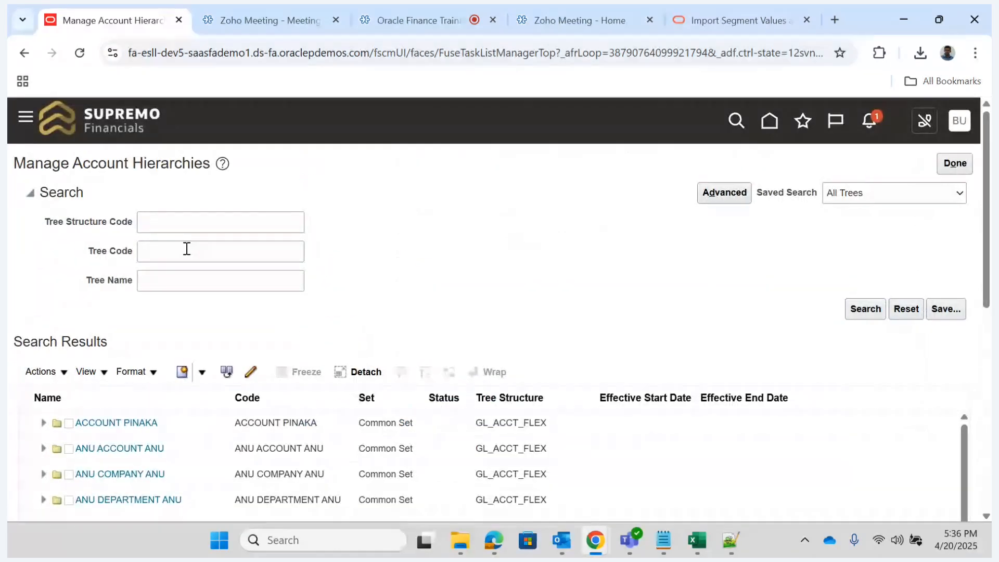
- Open the Account_Reliance tree version for node updates while keeping it active, and expand its parent node
left_click_drag(988, 204, 989, 311)
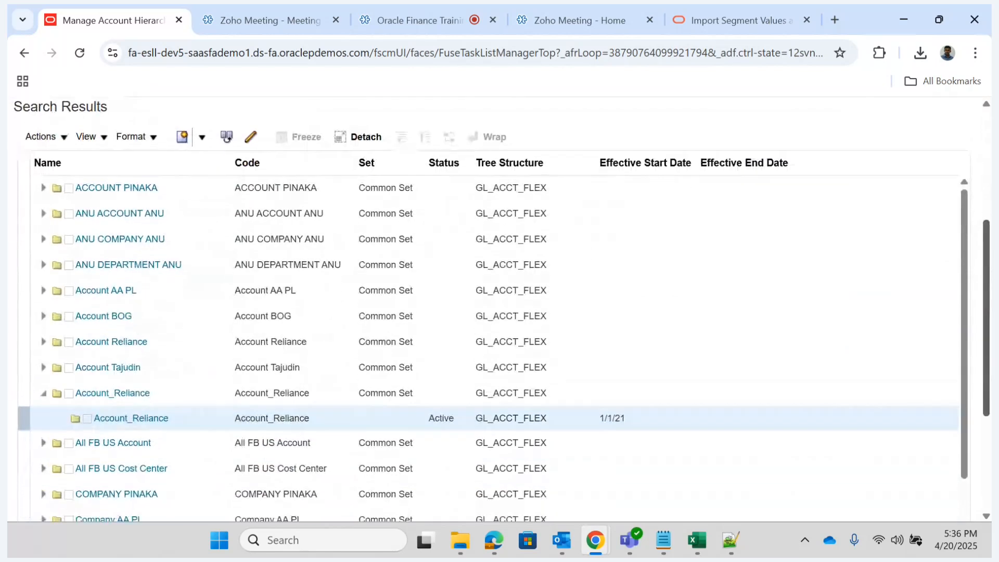
left_click(137, 419)
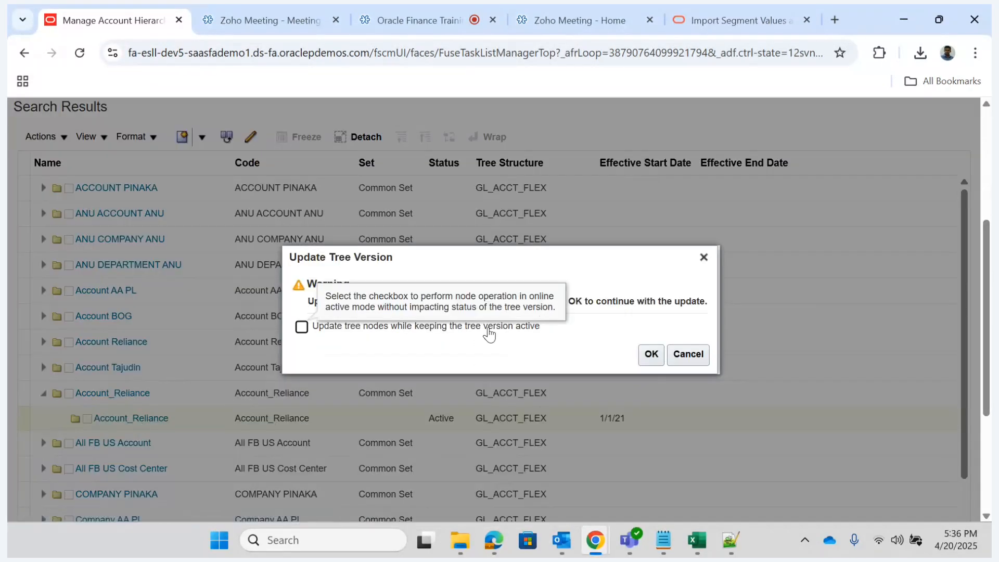
left_click(302, 327)
left_click(651, 356)
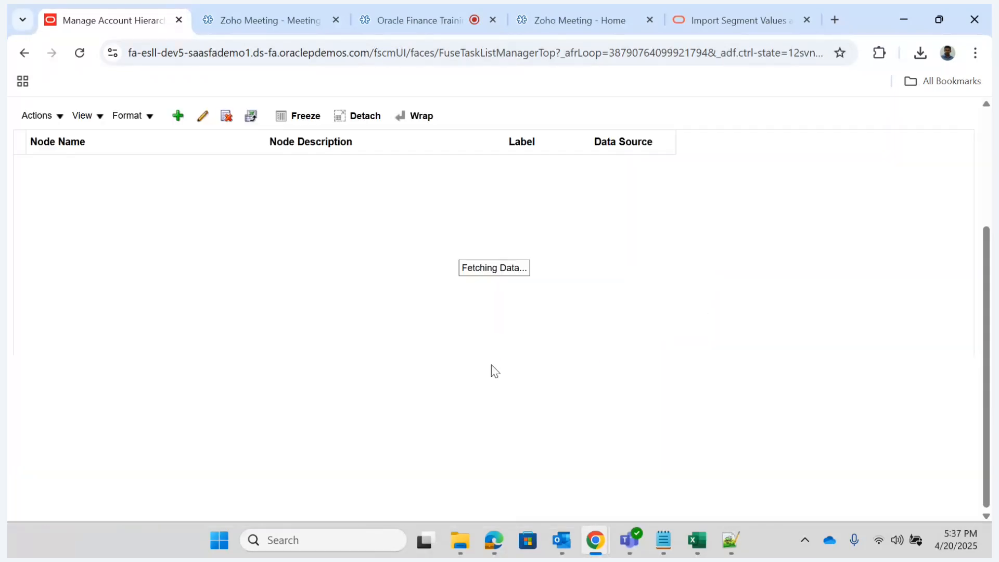
left_click(41, 169)
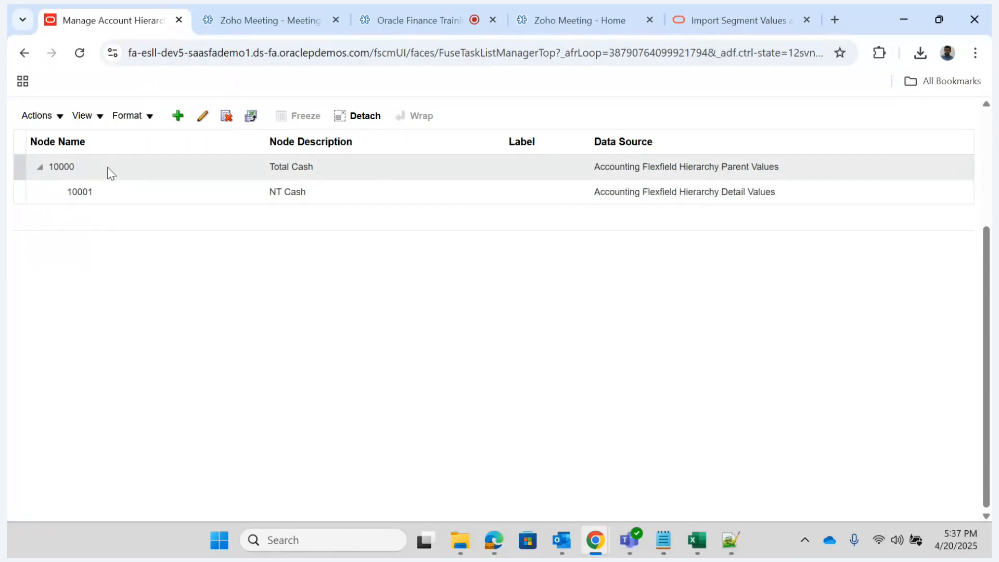
- Switch to the import template in Excel and check the tree, date, parent and value entries on the GL_SEGMENT_HIER_INTERFACE sheet
mouse_move(704, 551)
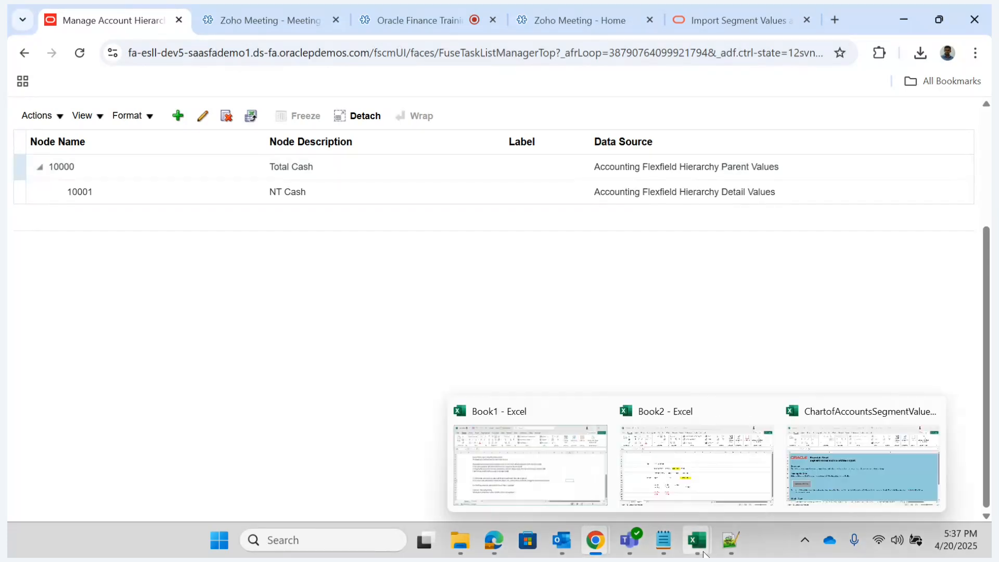
left_click(850, 483)
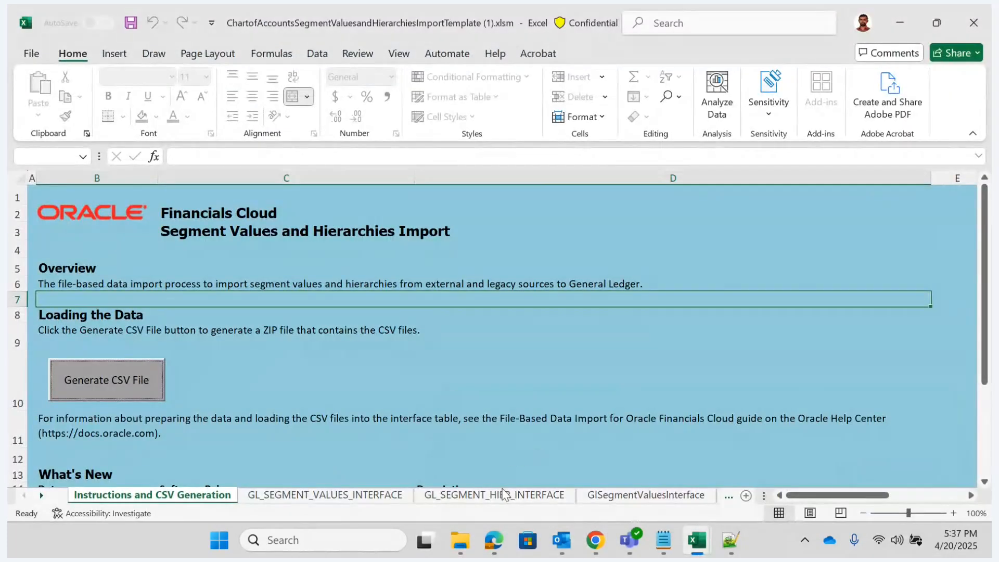
left_click(516, 496)
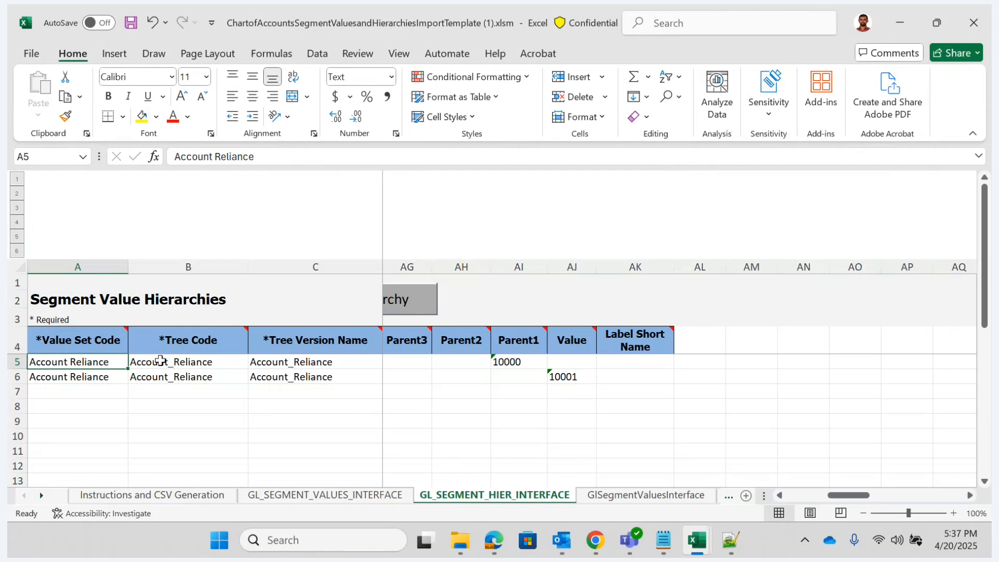
key("Right")
key("Right")
key("Right")
key("Right")
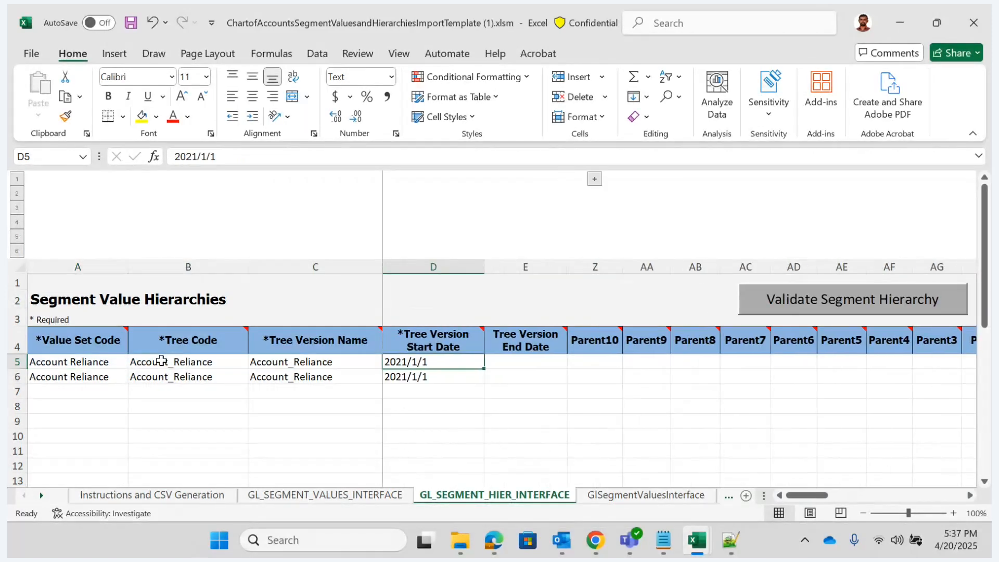
key("Right")
key("Right")
key("Right")
key("Right")
key("Right")
key("Right")
key("Right")
key("Right")
key("Right")
key("Right")
key("Right")
key("Right")
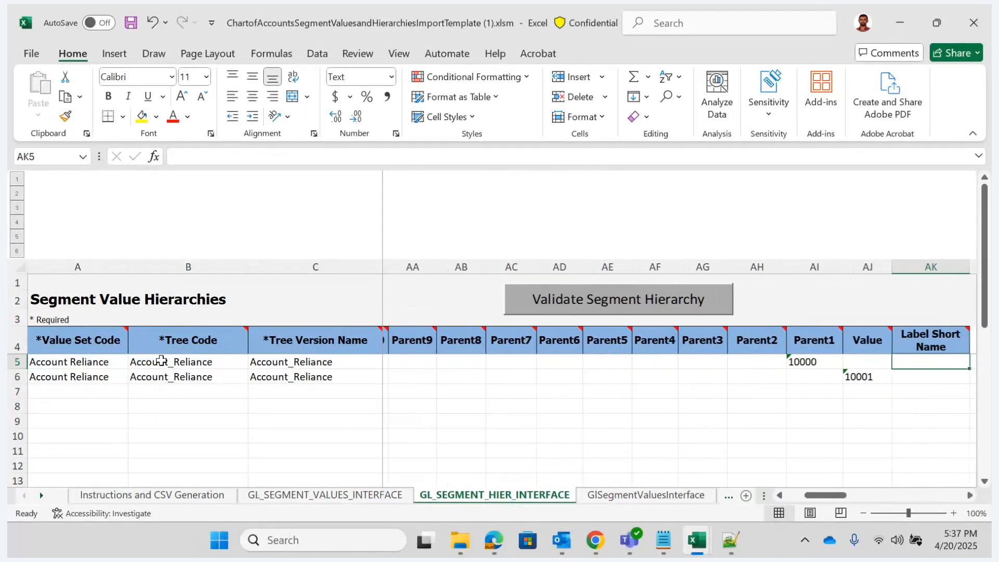
key("Left")
key("Left")
key("Down")
key("Right")
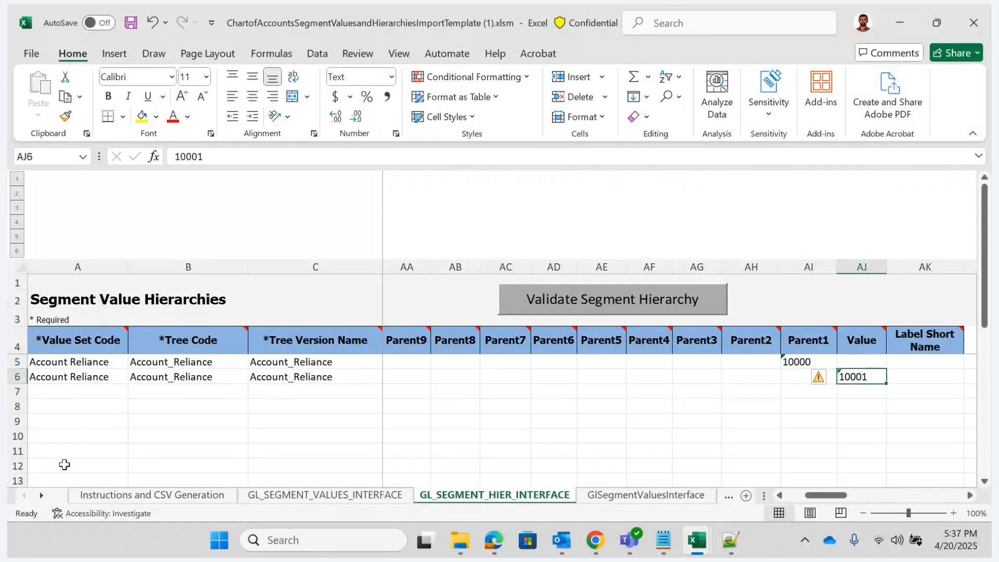
- Return to Chrome and review the Account_Reliance hierarchy's header details and nodes
mouse_move(595, 541)
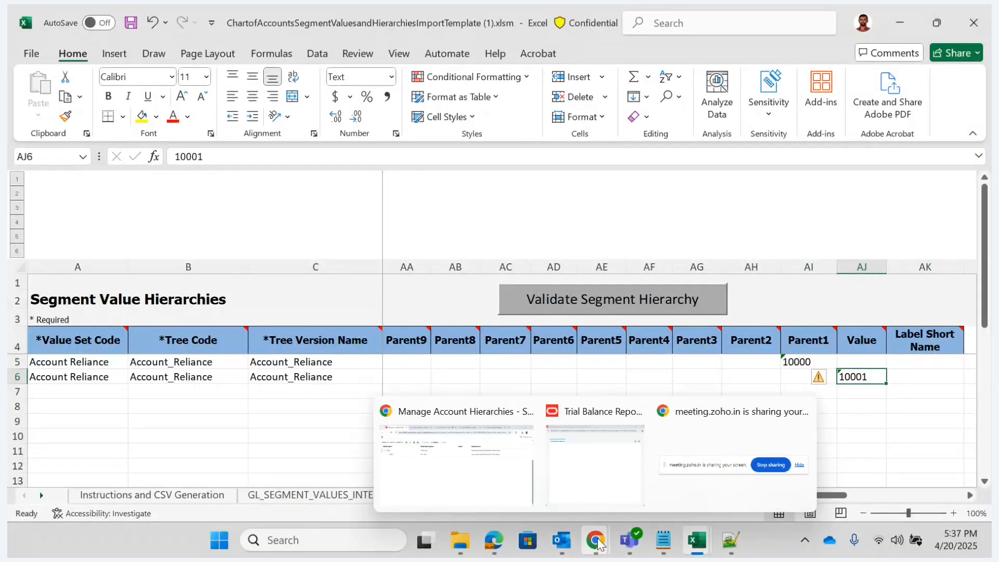
left_click(475, 450)
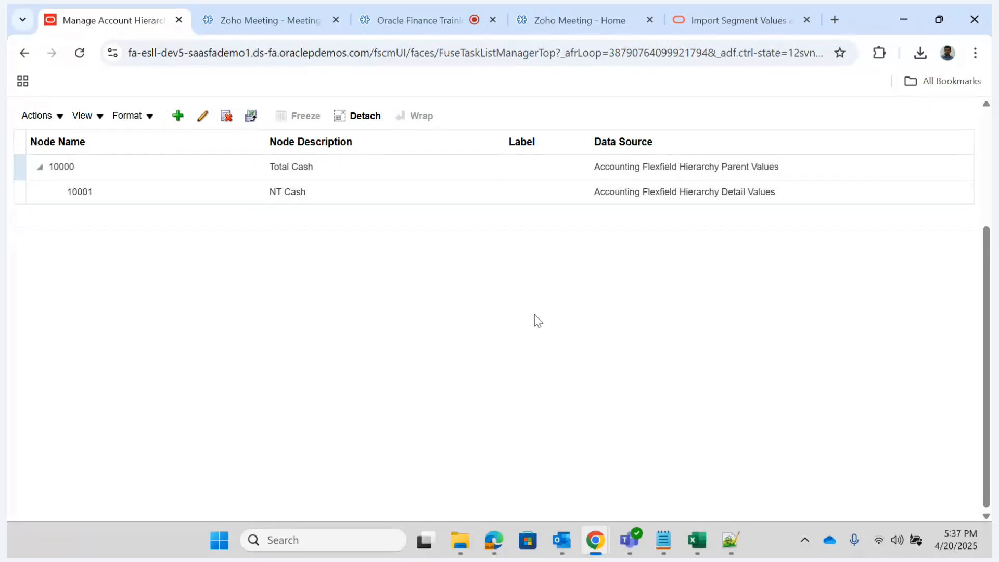
scroll(988, 286, "up", 3)
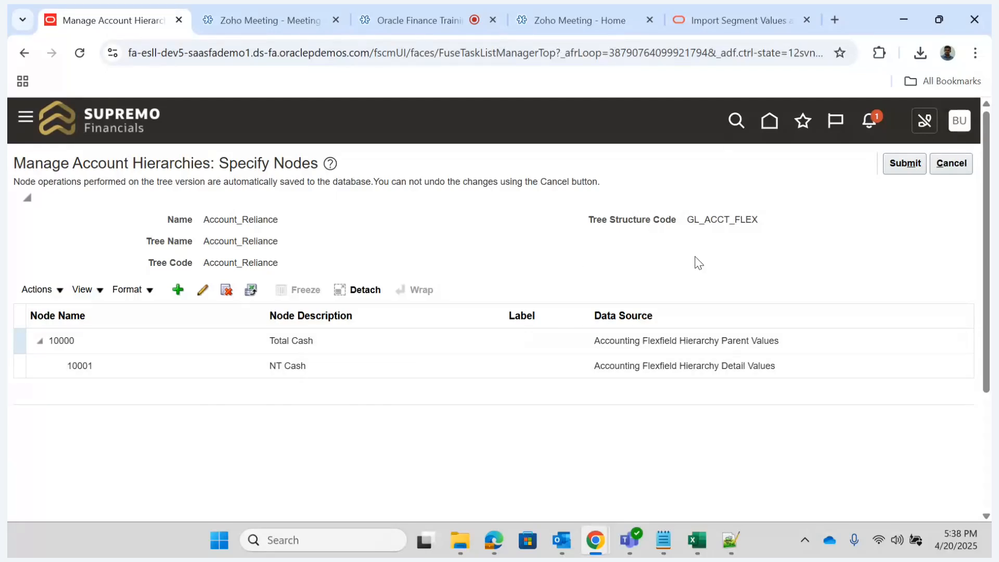
- Leave the Account_Reliance nodes and Manage Account Hierarchies without submitting, and return to the home page
left_click(961, 165)
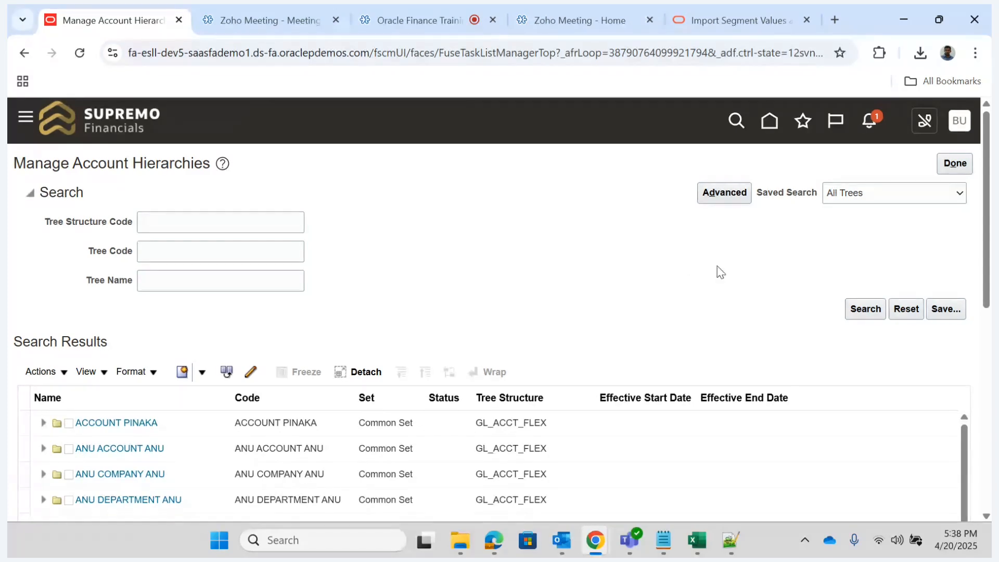
left_click(956, 164)
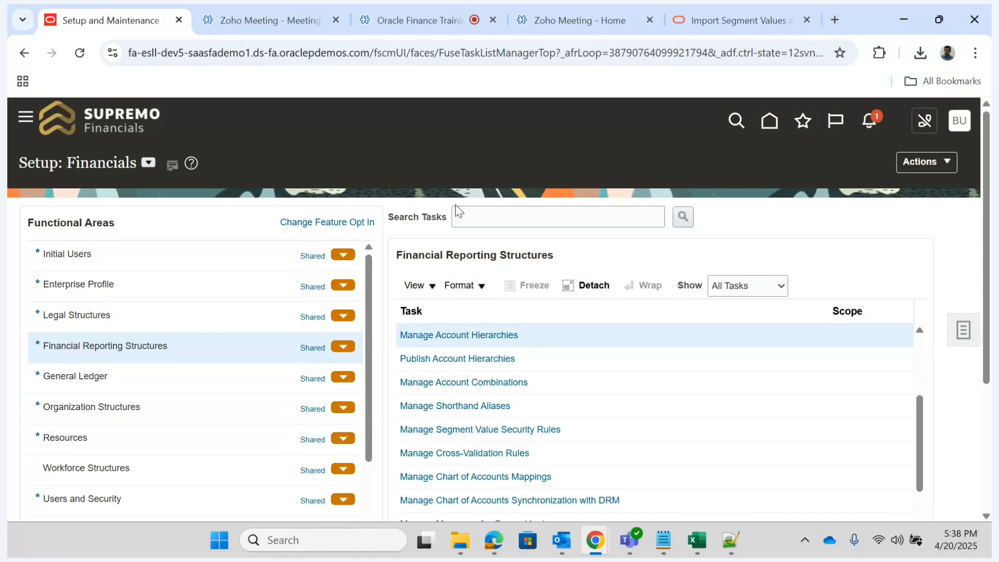
left_click(768, 124)
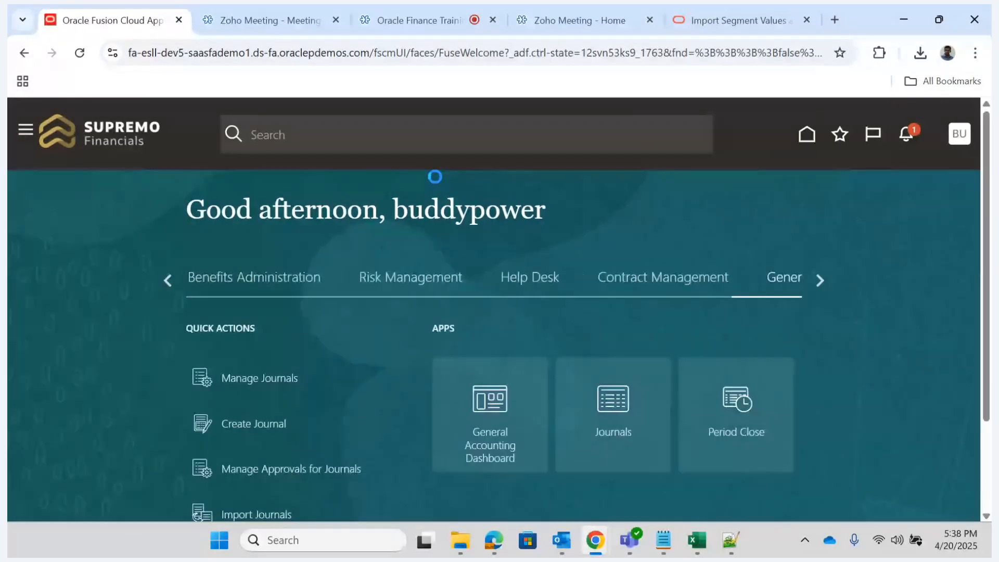
left_click(818, 281)
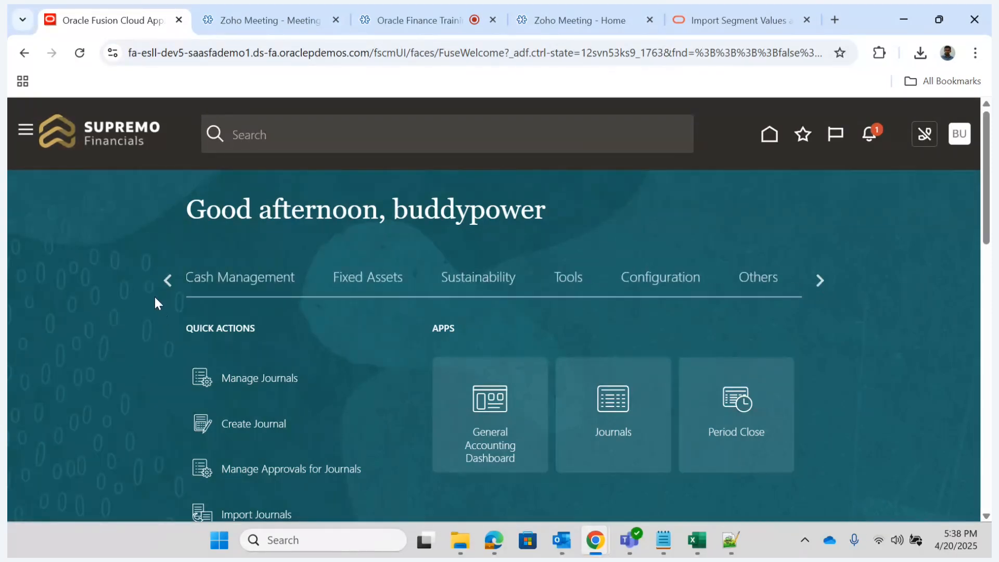
left_click(171, 283)
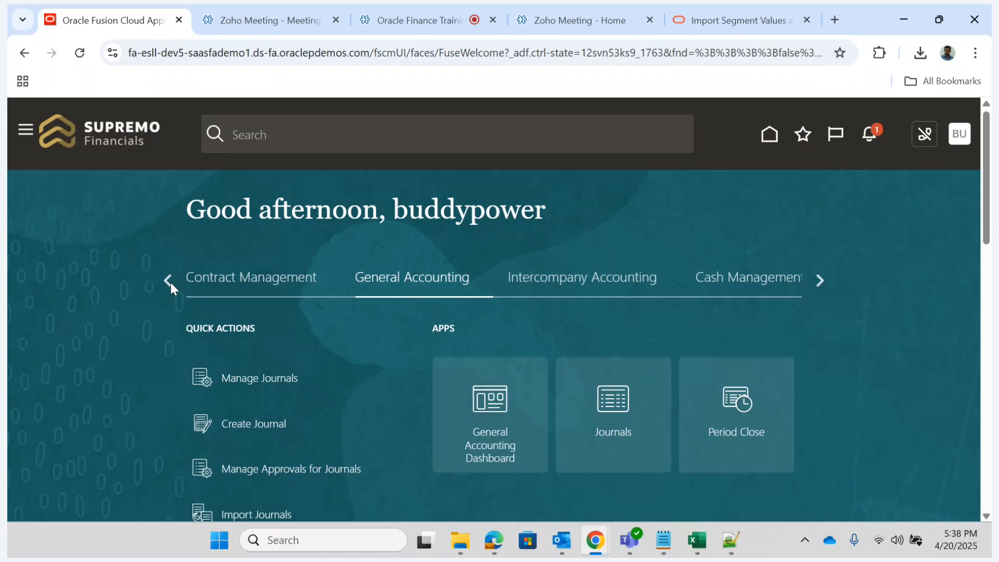
left_click(171, 283)
left_click(171, 282)
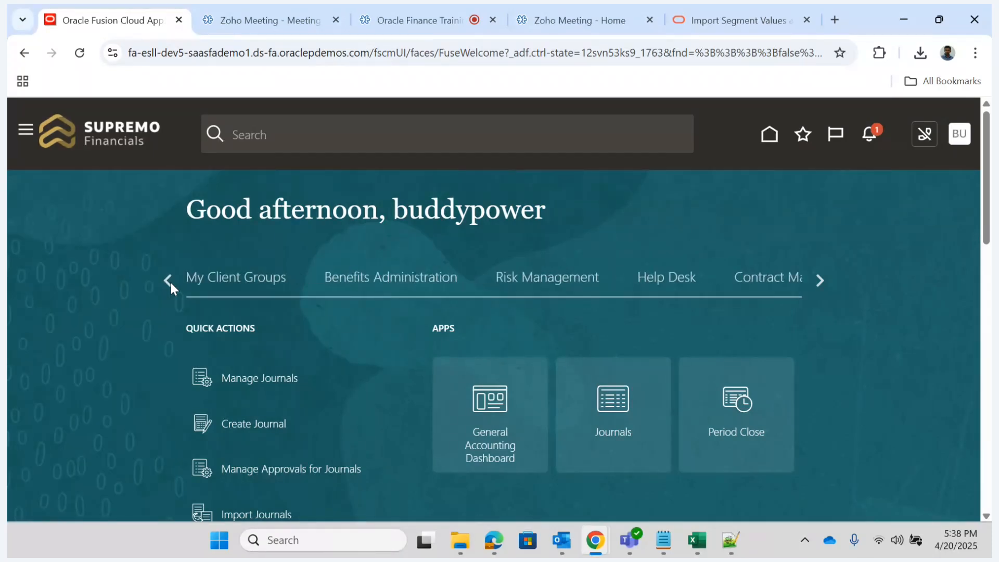
left_click(171, 283)
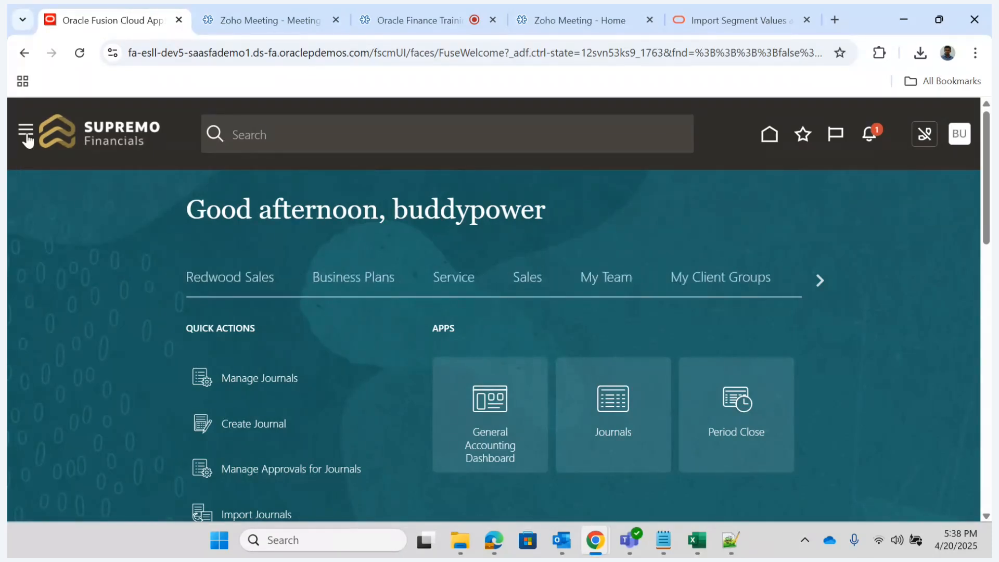
left_click(26, 135)
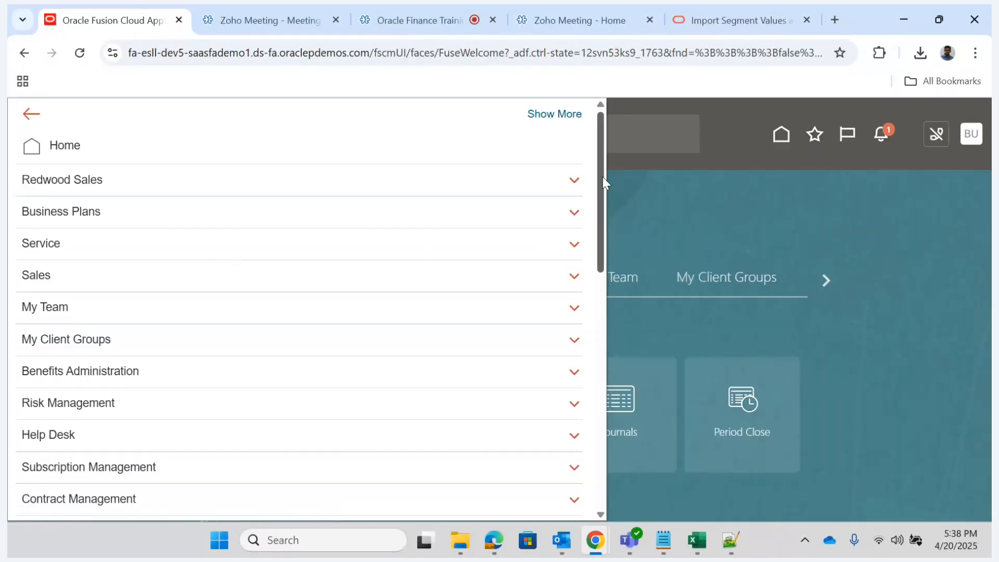
left_click_drag(600, 174, 602, 421)
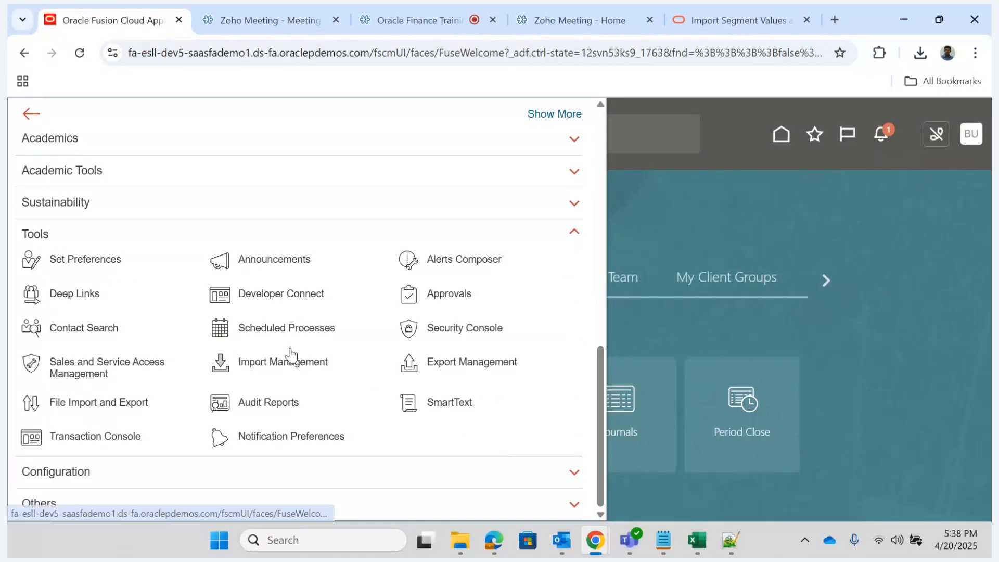
left_click(251, 327)
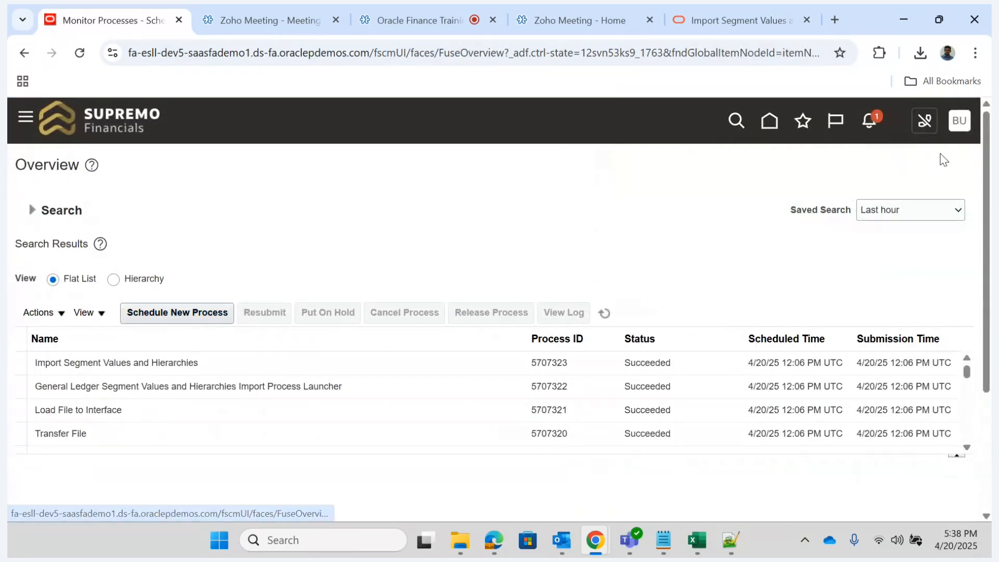
- Open the Security Console and go to its user accounts
left_click(25, 117)
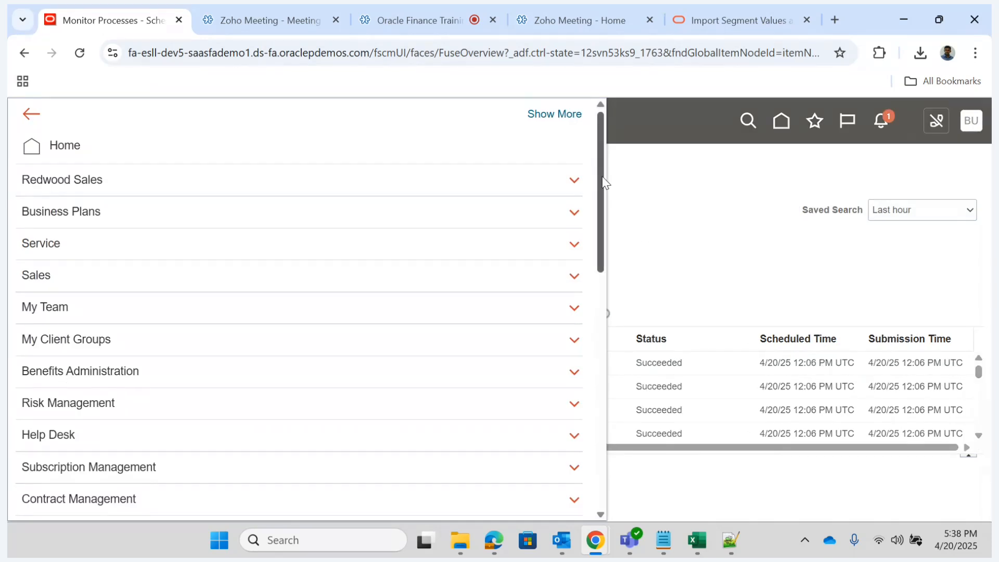
left_click_drag(602, 180, 596, 424)
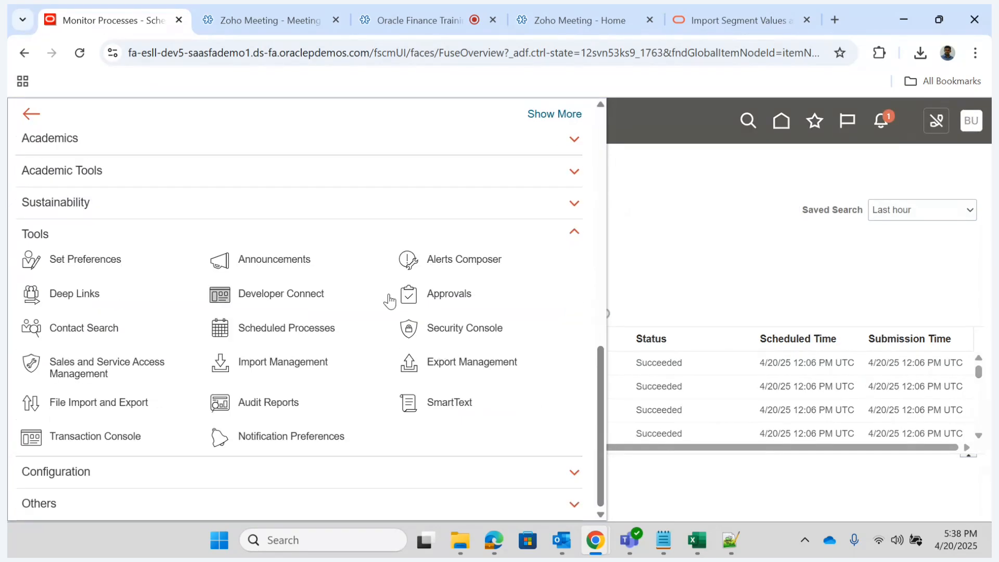
left_click(466, 329)
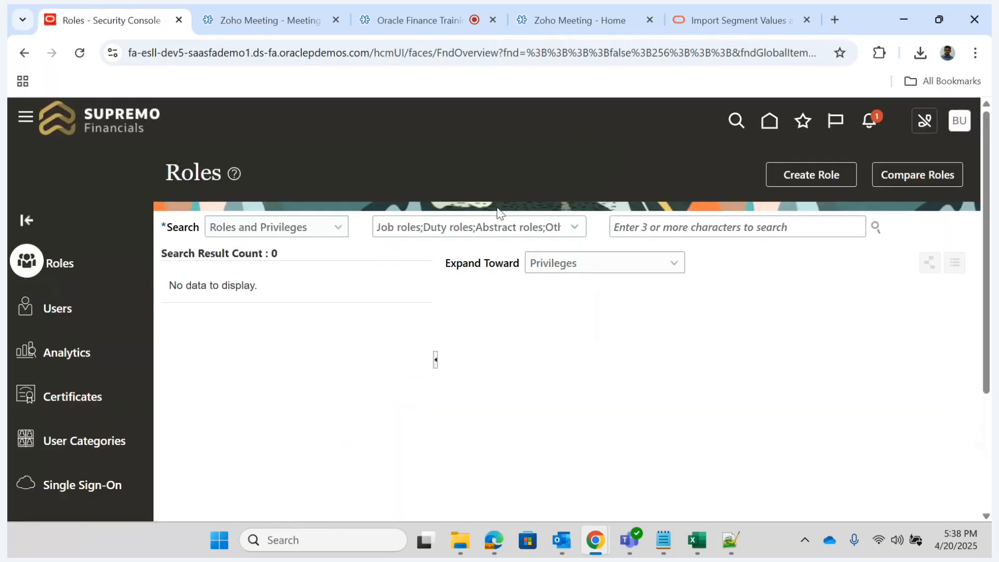
left_click(75, 312)
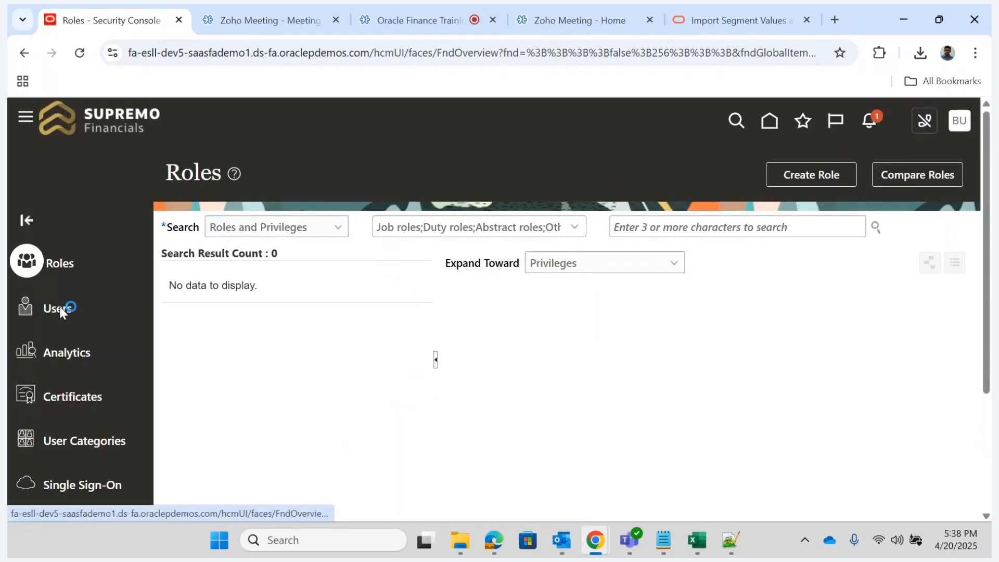
- Search the user accounts for the signed-in user's user name and open that account's details
left_click(627, 229)
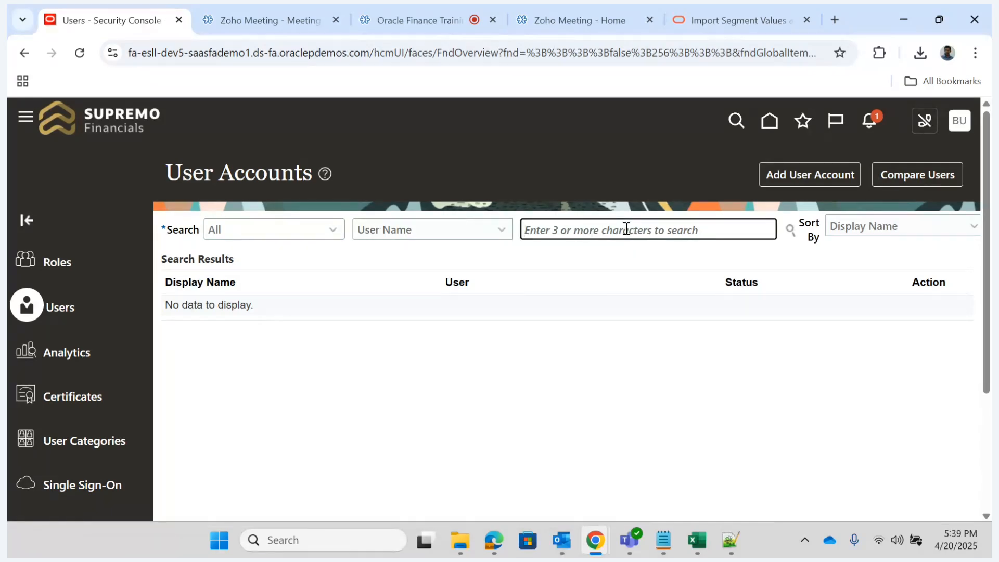
type("bu")
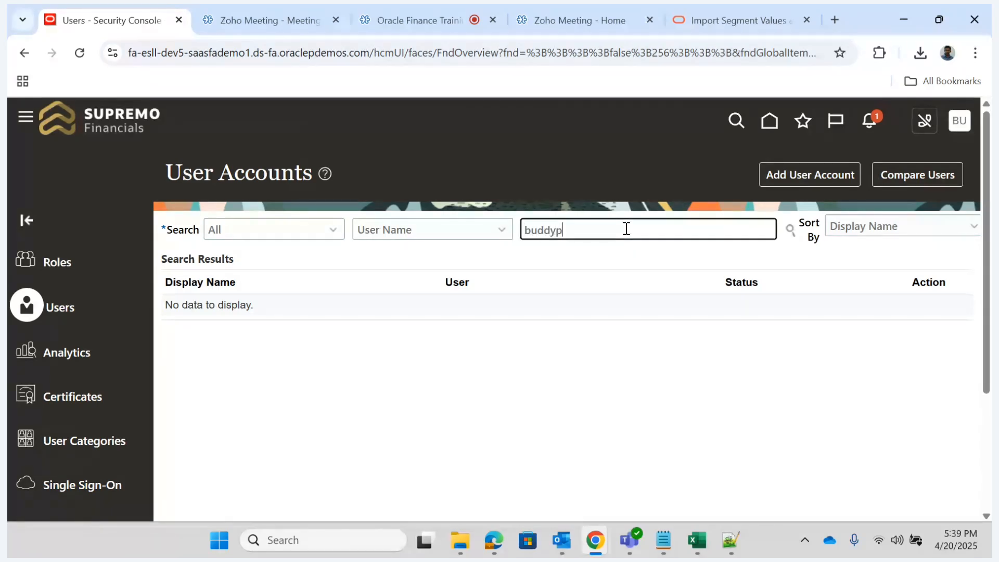
type("ddyp")
key("Return")
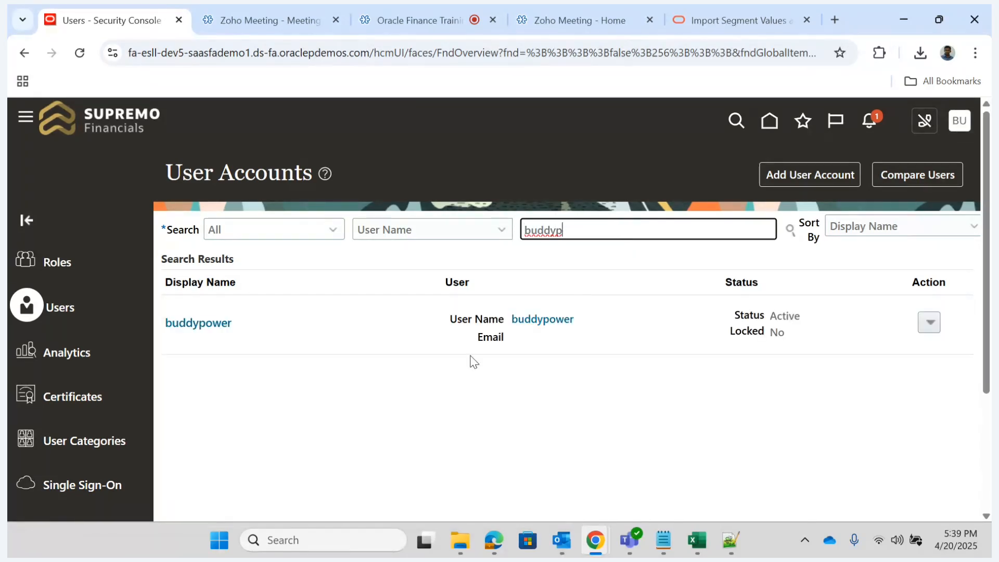
left_click(221, 324)
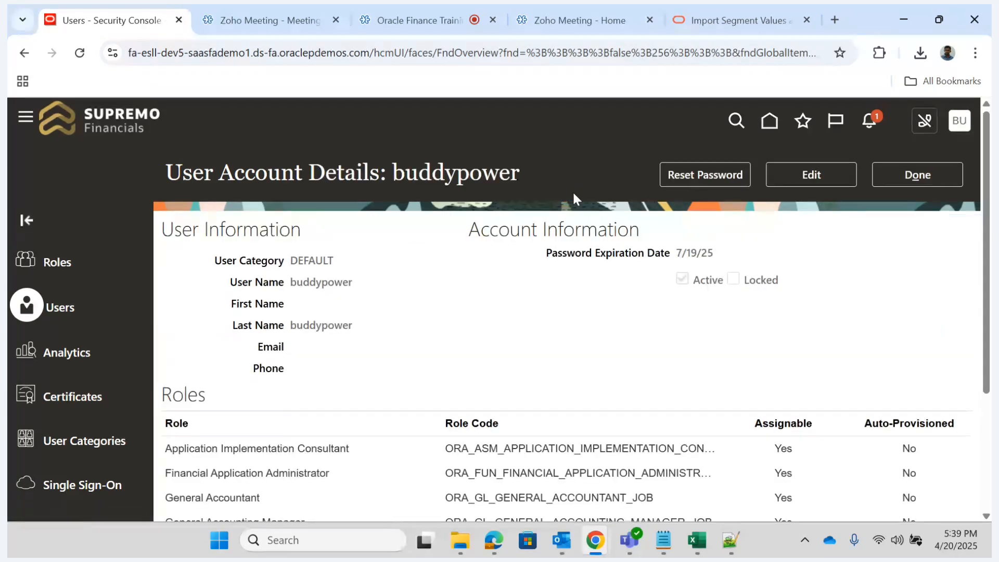
- Edit the user account and find the Accounts Receivable Manager role for a new role membership
left_click(805, 179)
left_click(684, 464)
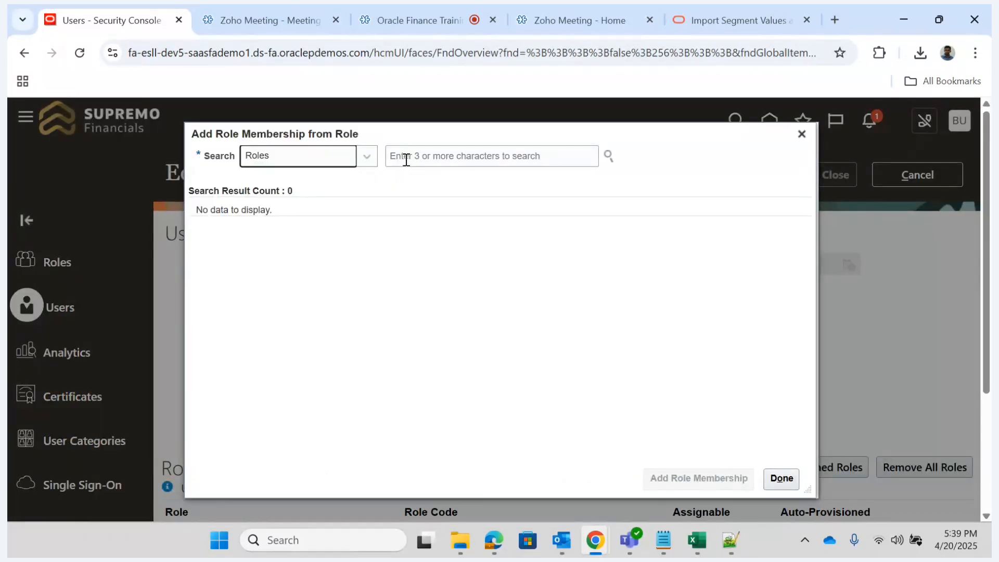
left_click(406, 159)
type("Rece")
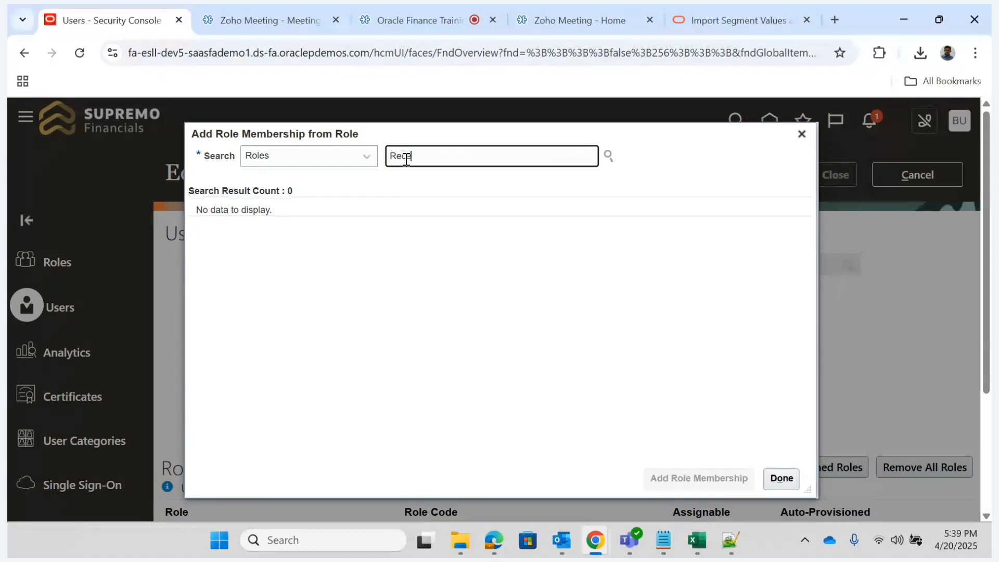
type("iv")
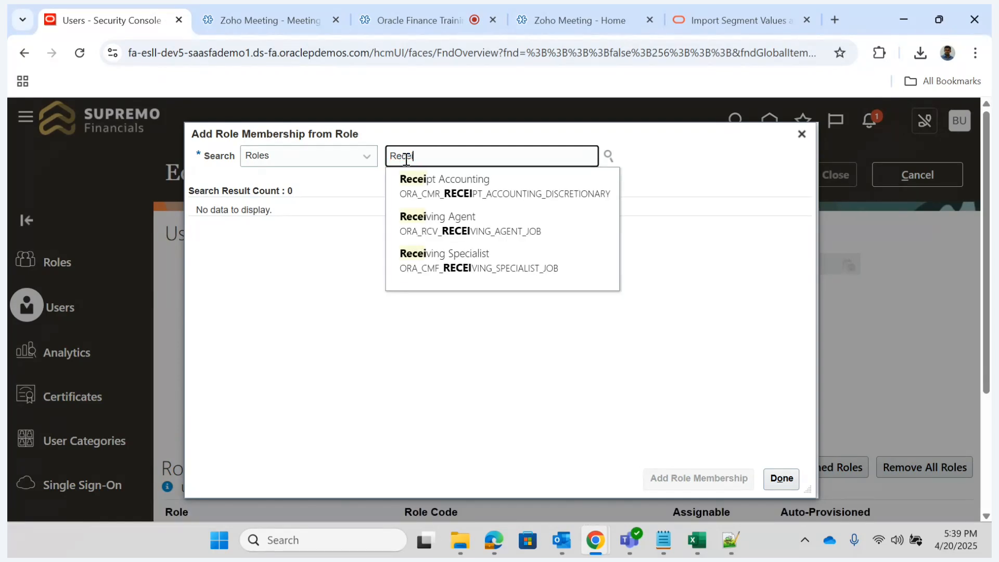
key("BackSpace")
key("BackSpace")
key("BackSpace")
key("BackSpace")
key("BackSpace")
type("Ad")
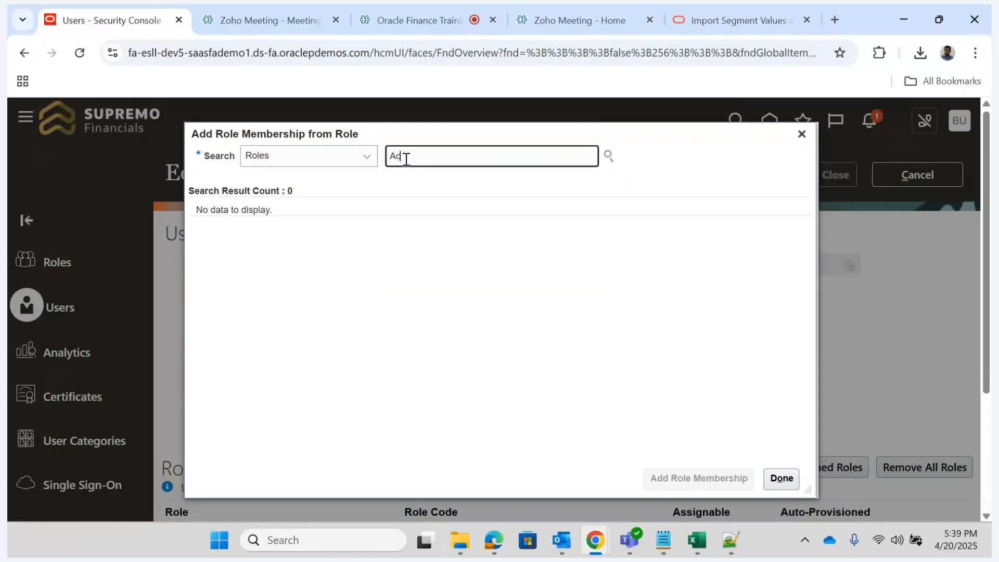
type("cou")
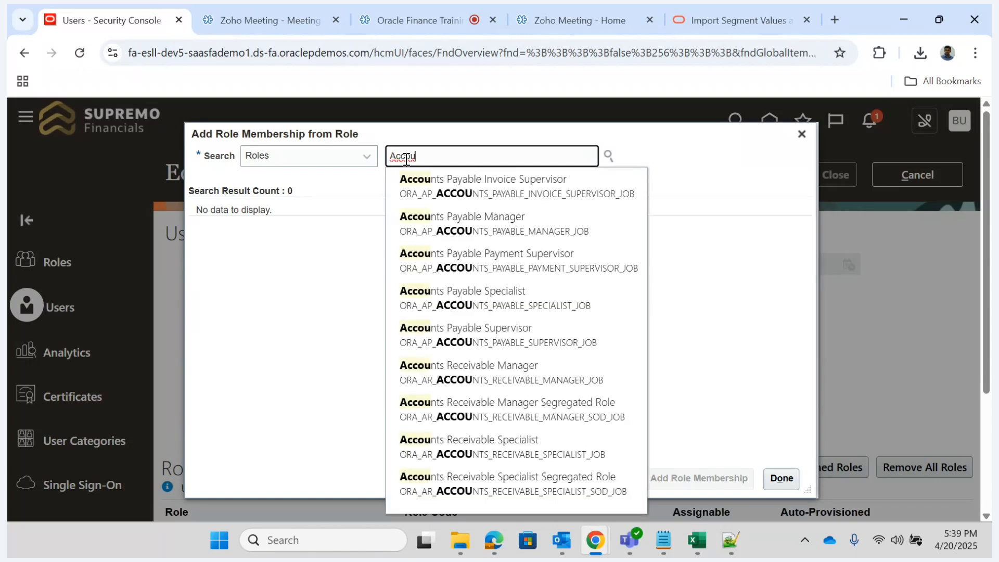
type("nts Re")
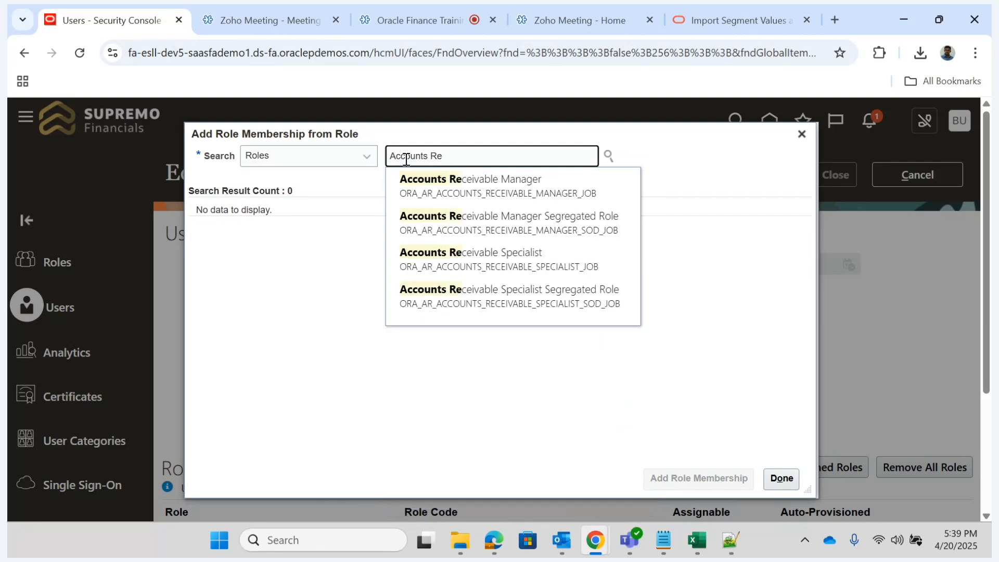
left_click(422, 193)
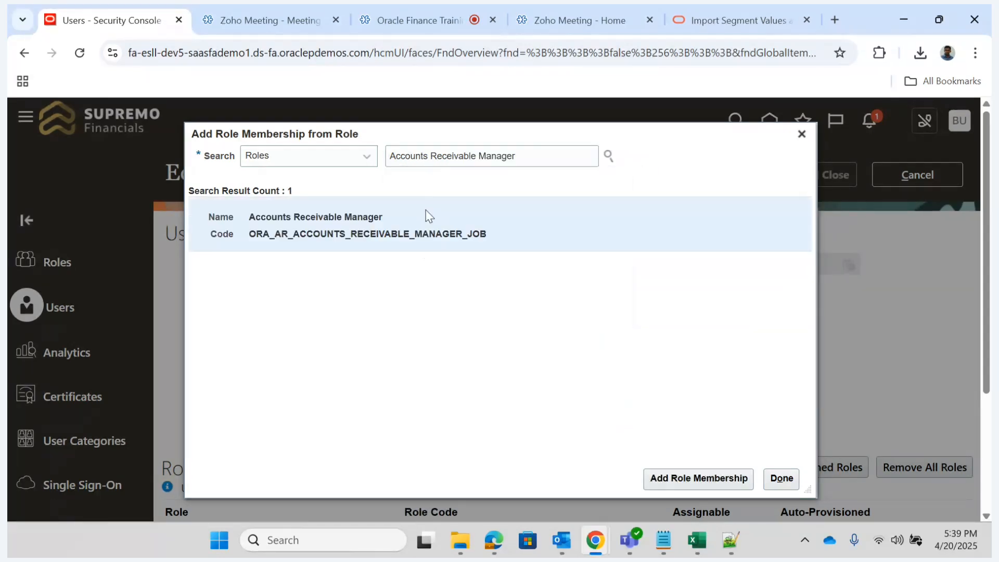
- Add the Accounts Receivable Manager role membership to the user, save the account and close its details
left_click(679, 480)
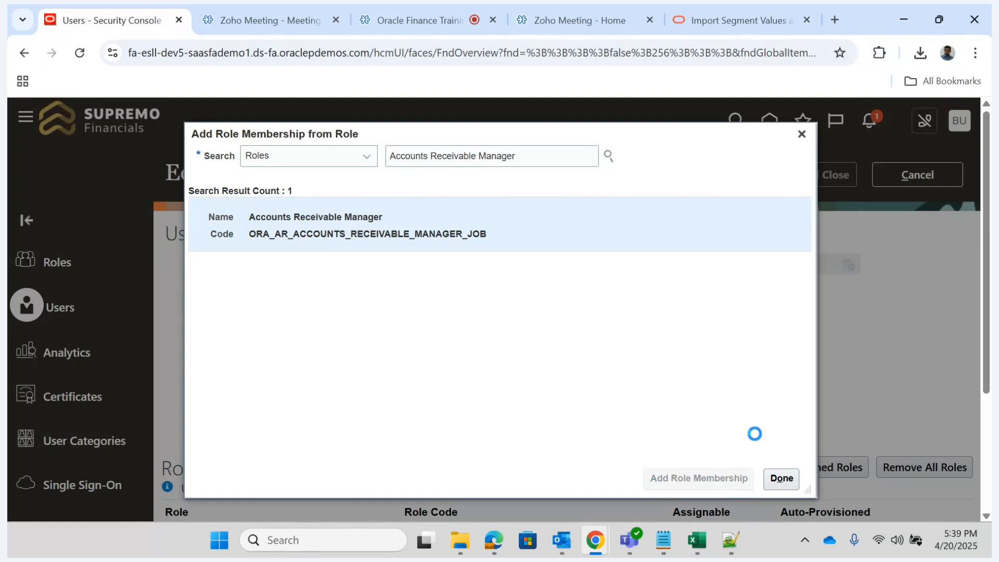
left_click(783, 479)
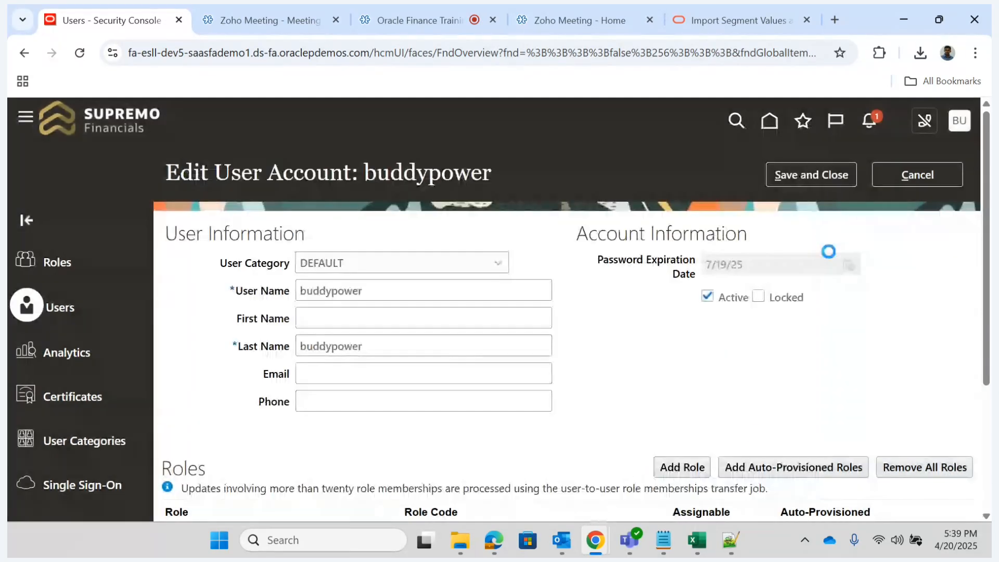
left_click(809, 183)
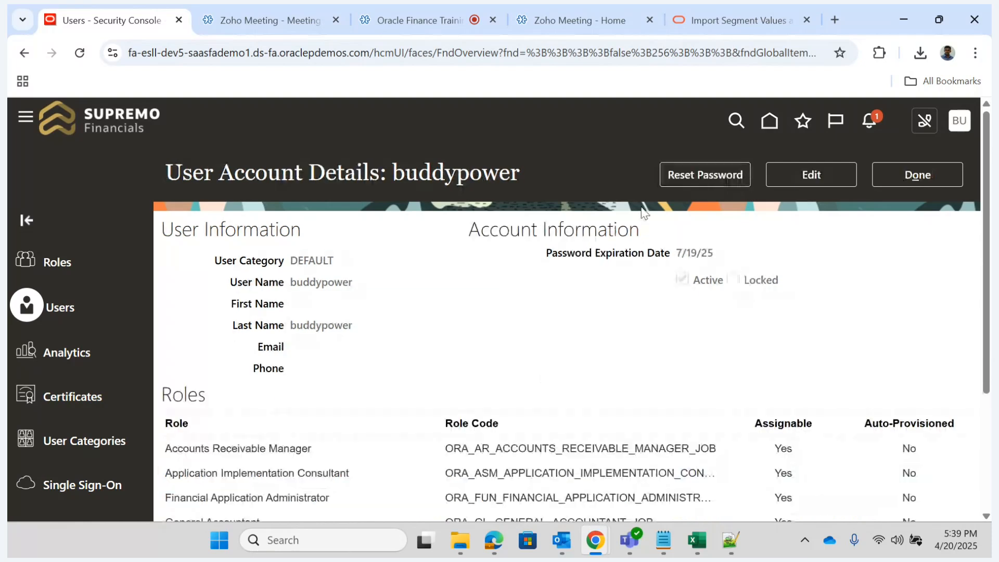
left_click(922, 176)
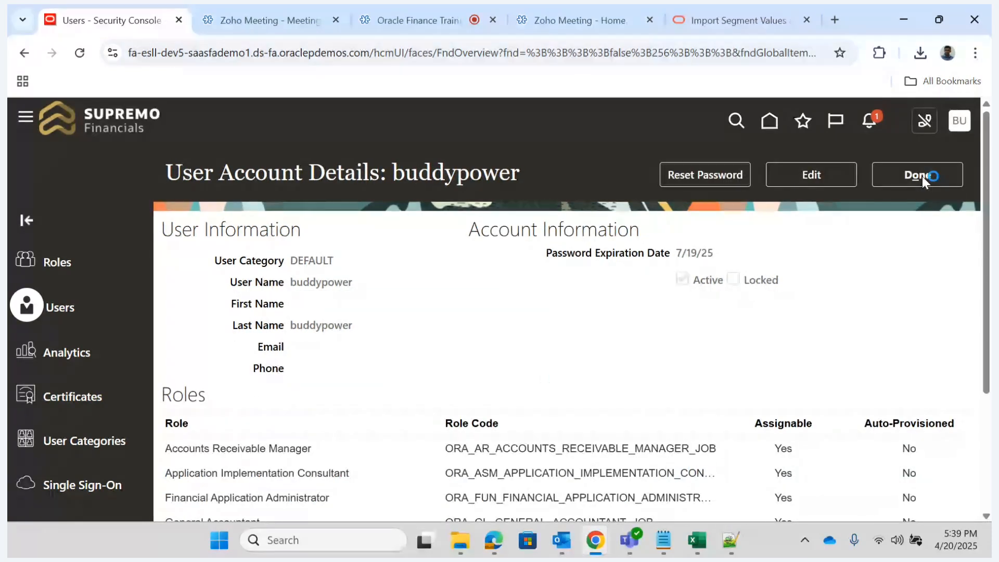
- Open the general search in Setup and Maintenance and search for "Manage data acc"
left_click(961, 121)
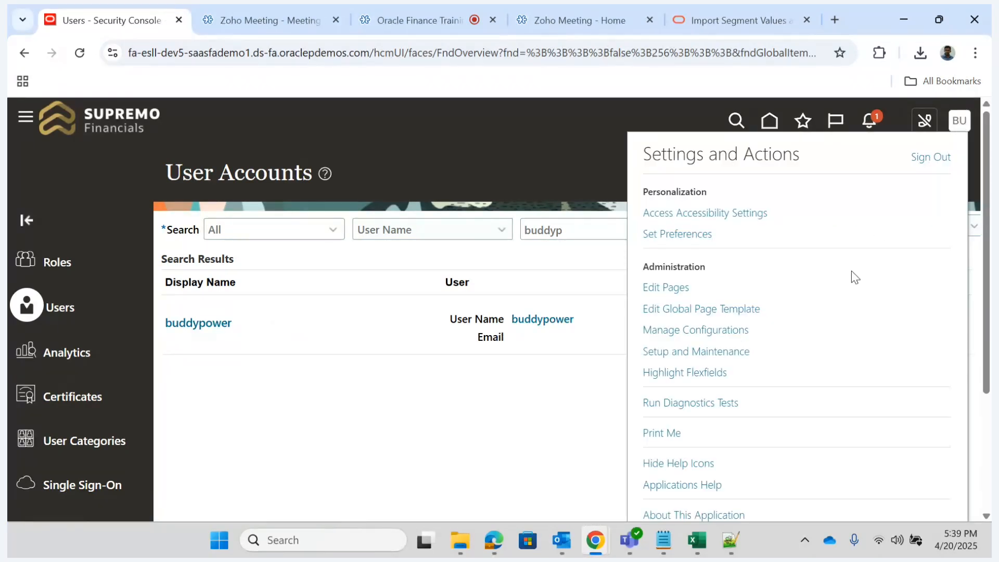
left_click(679, 354)
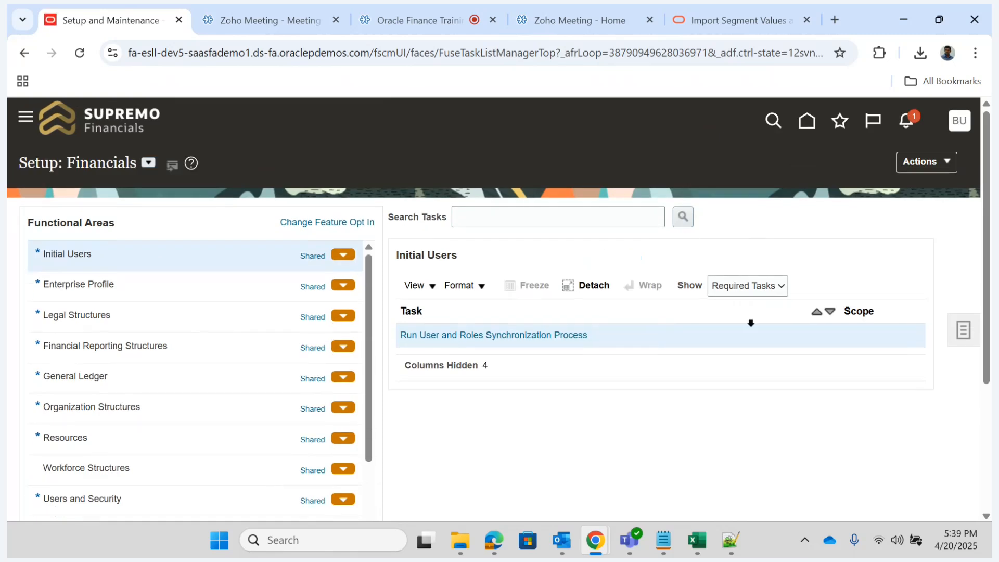
left_click(964, 330)
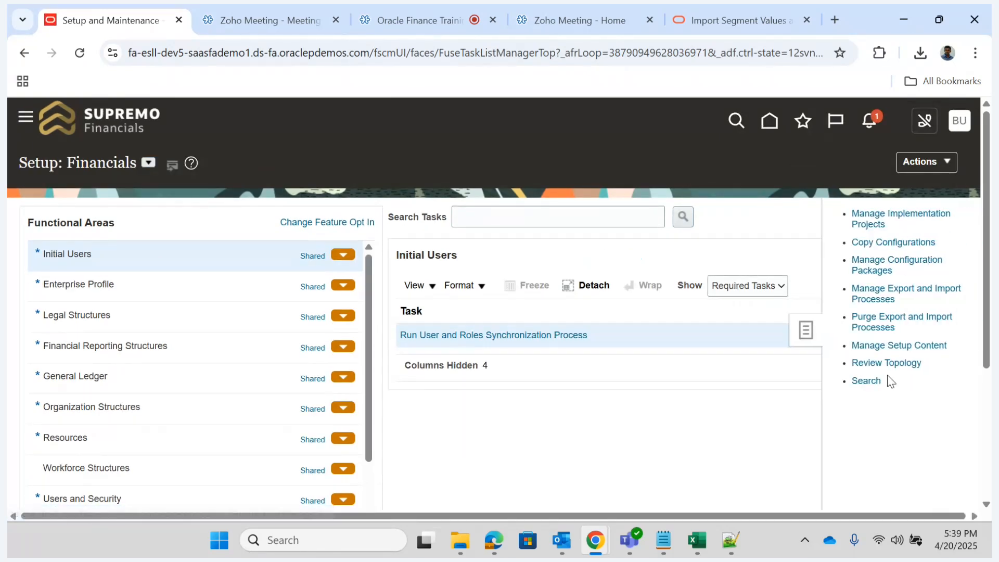
left_click(865, 382)
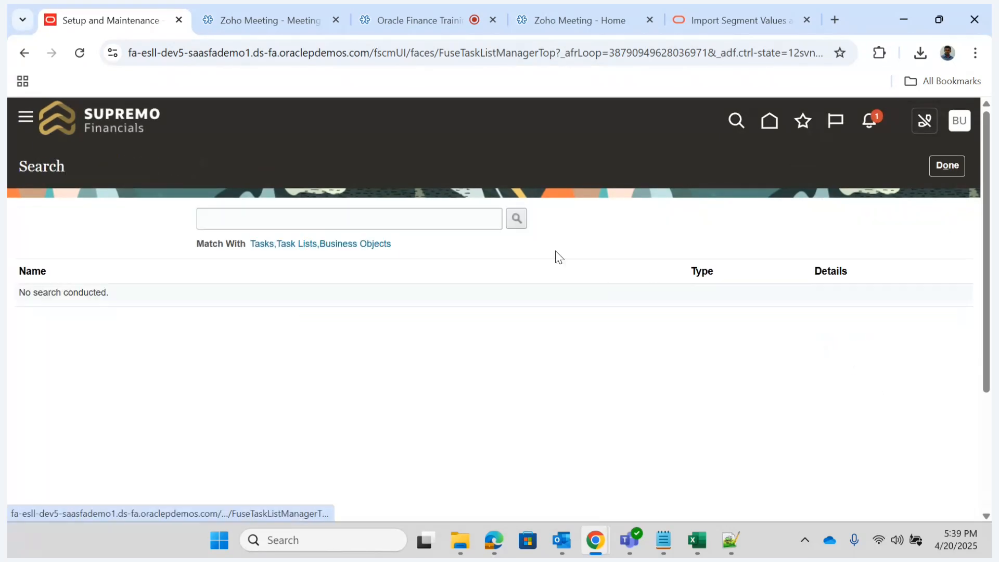
left_click(432, 221)
type("Manag")
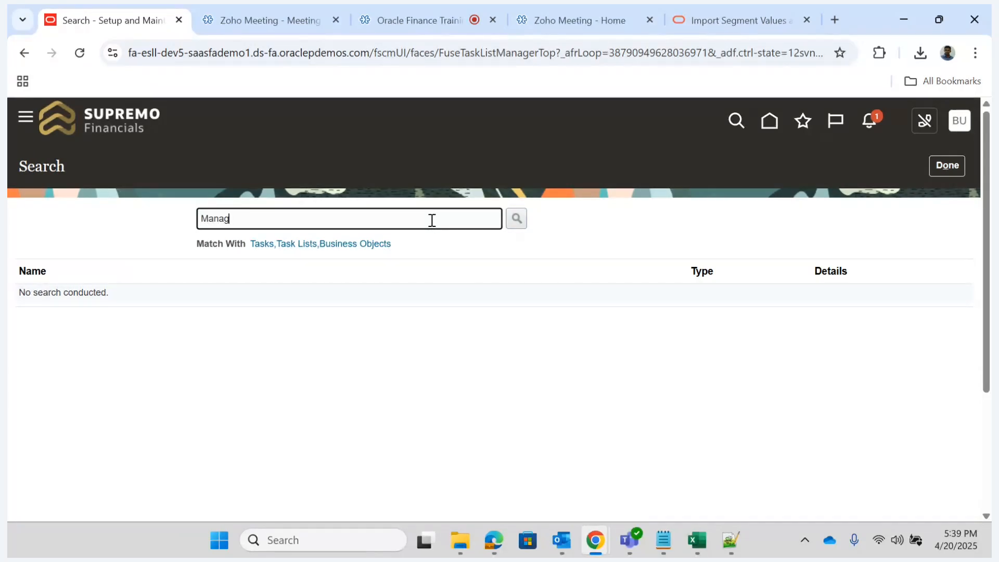
type("e data acc")
key("Return")
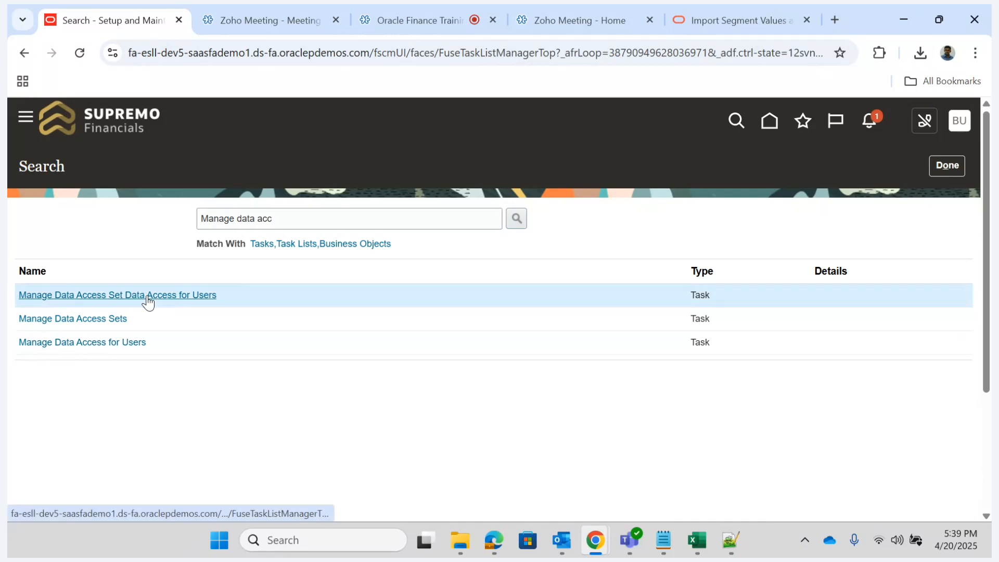
- Open Manage Data Access Set Data Access for Users and create an entry for the signed-in user's user name with the Accounts Receivable Manager role
left_click(147, 297)
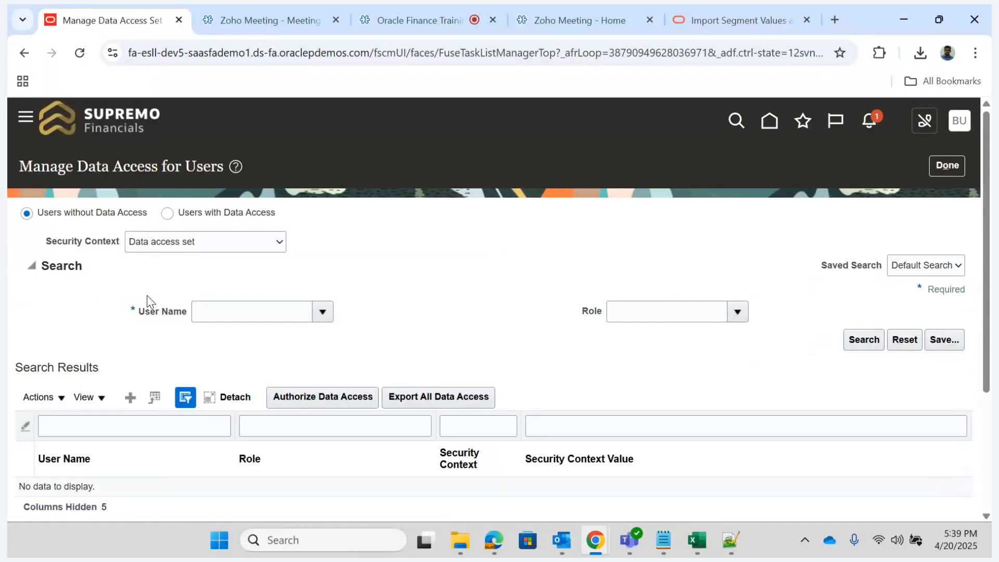
left_click(131, 397)
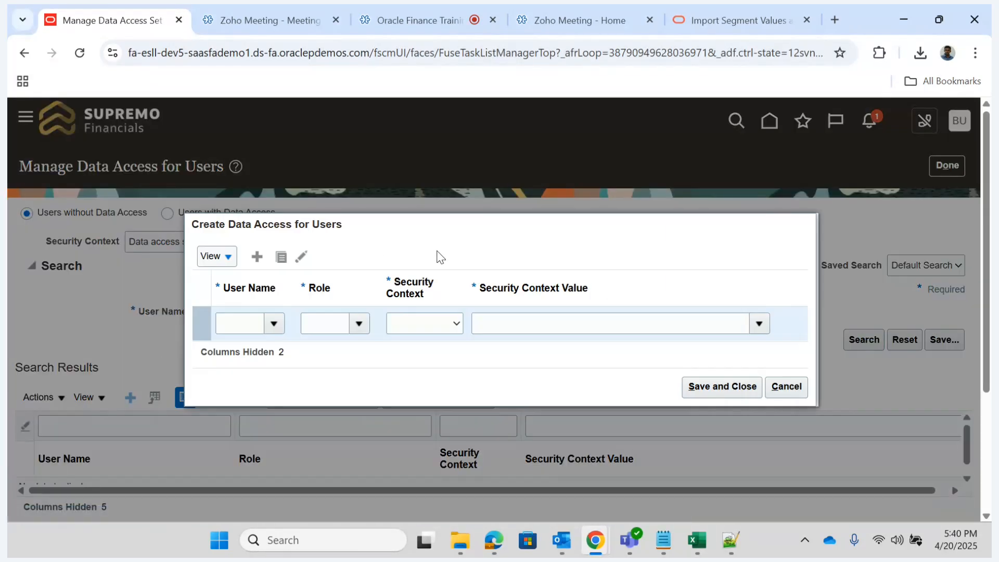
left_click(241, 321)
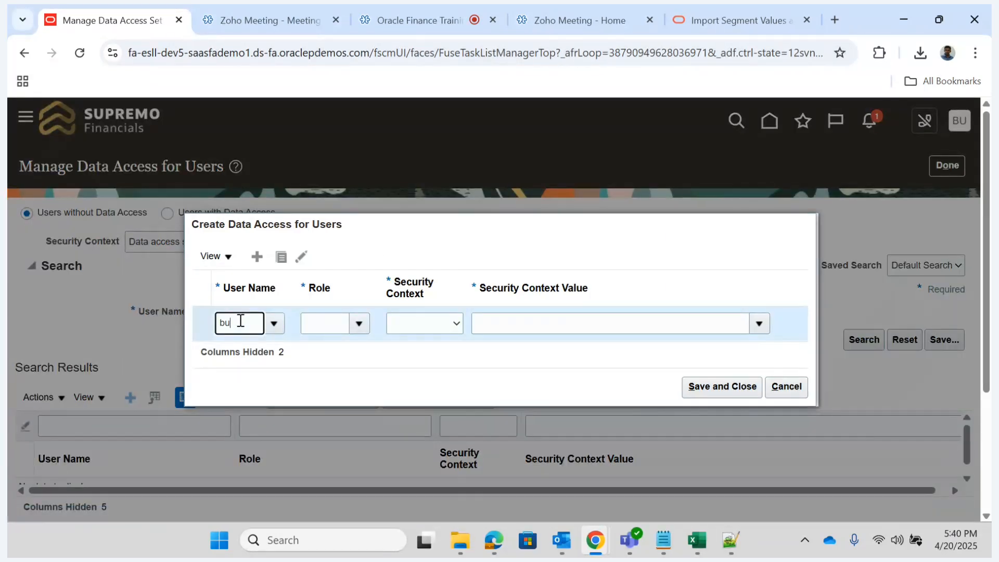
type("buddyp")
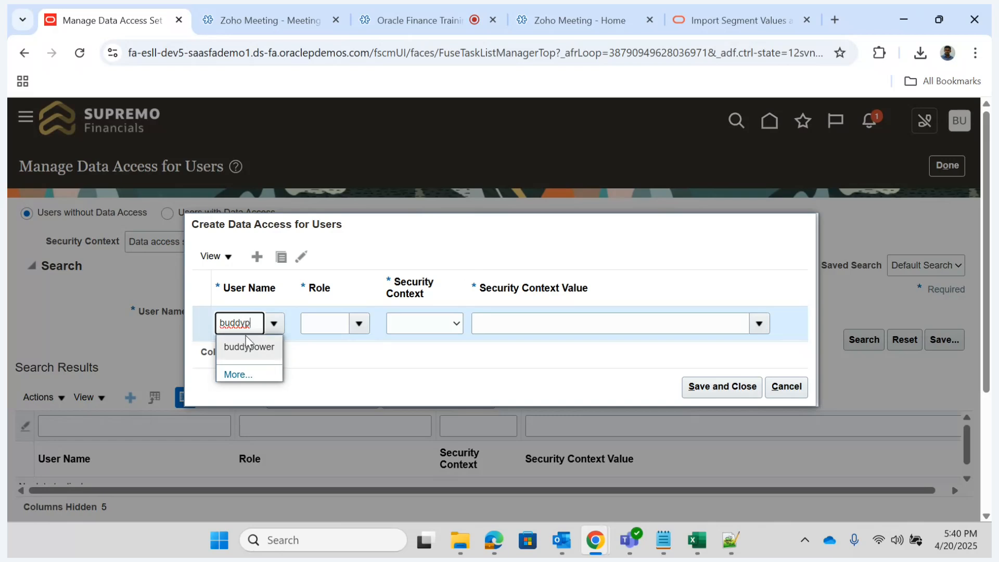
left_click(255, 347)
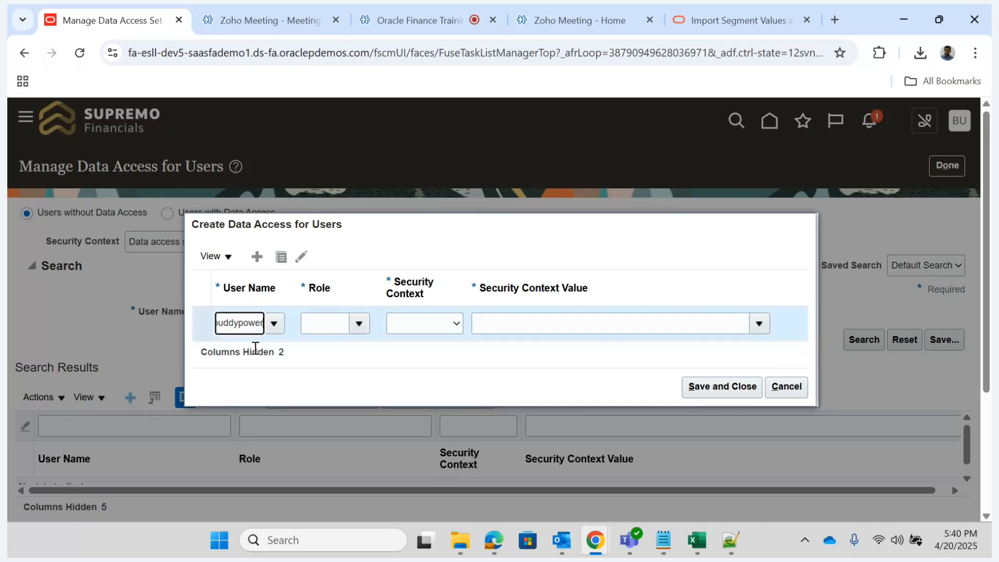
left_click(360, 323)
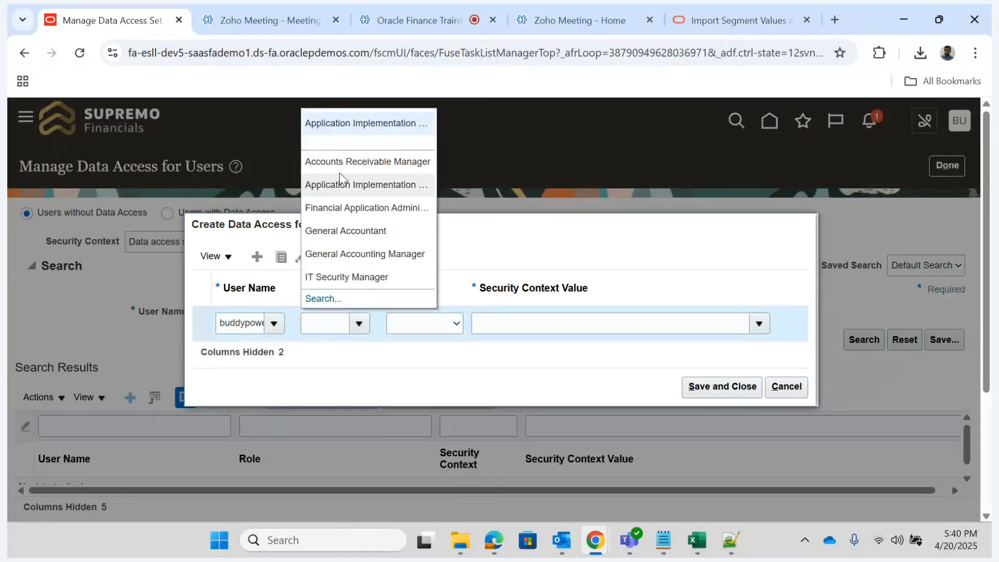
left_click(352, 161)
- Set the entry's security context to Business unit with the value Supremo Bank Business Unit, save it and finish the data access task
left_click(435, 325)
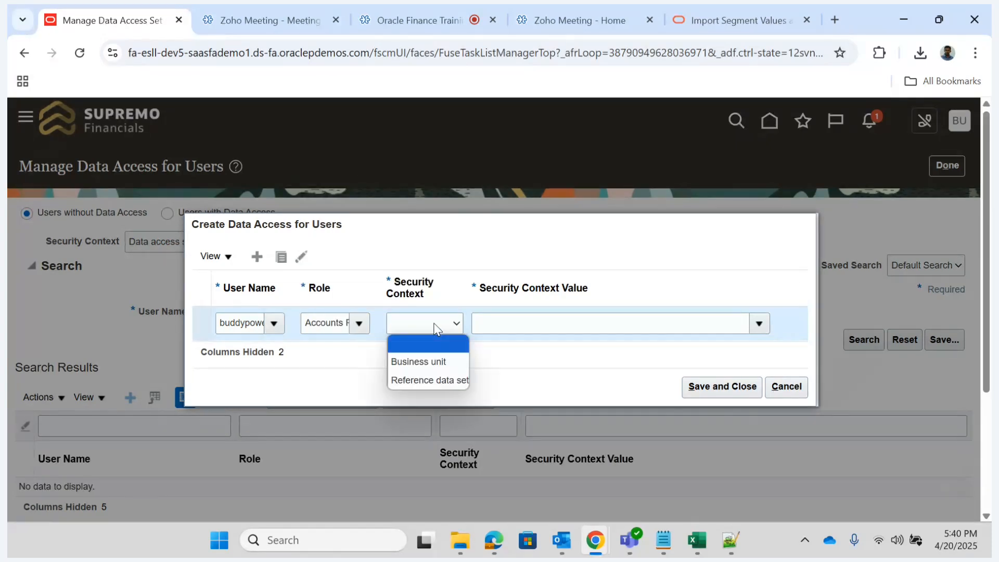
left_click(419, 362)
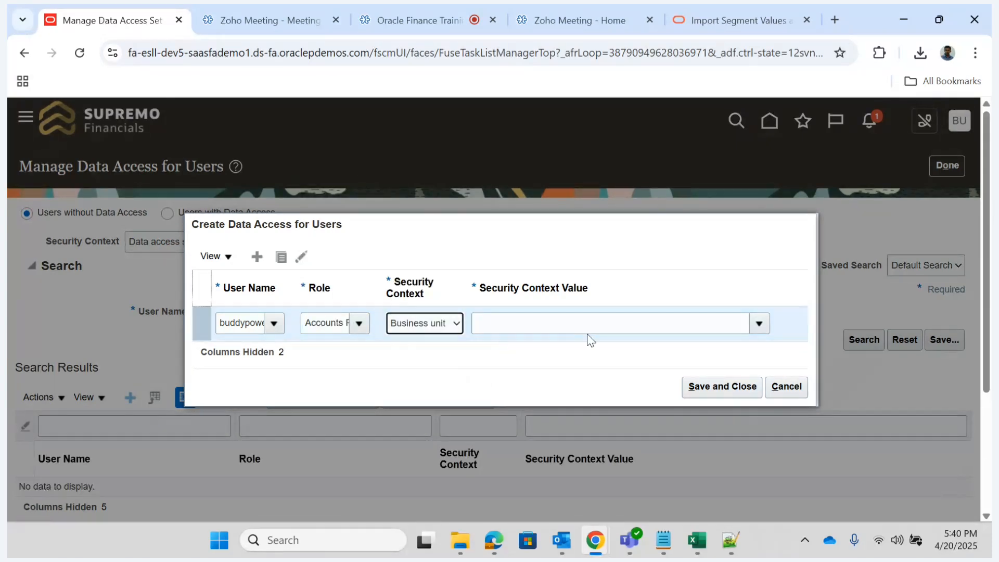
left_click(668, 321)
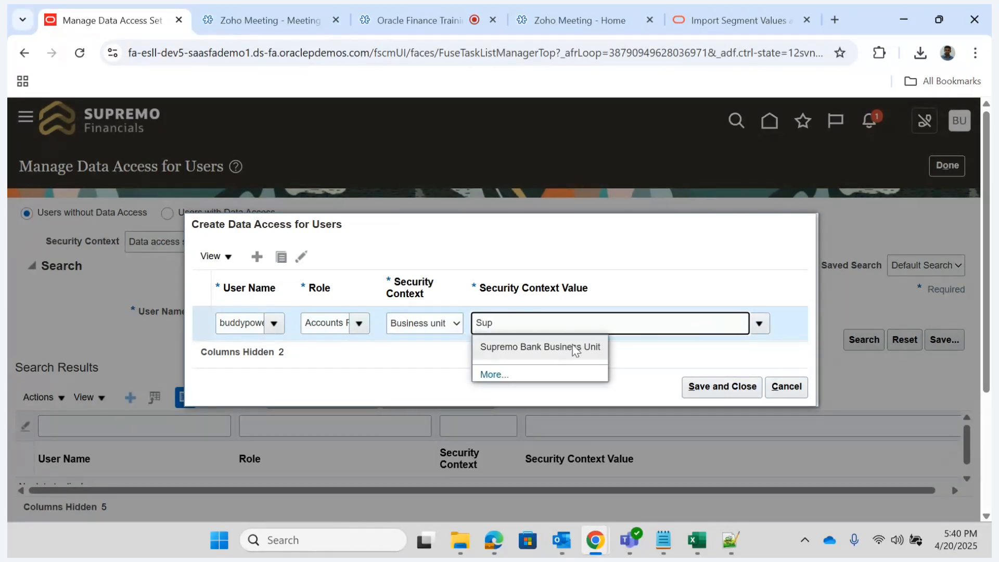
left_click(573, 345)
left_click(721, 388)
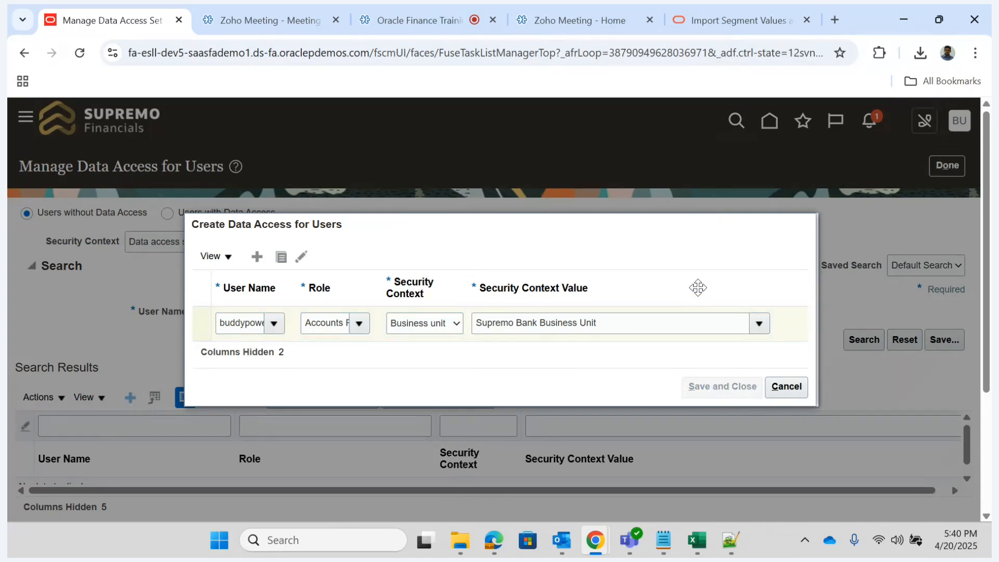
left_click(946, 164)
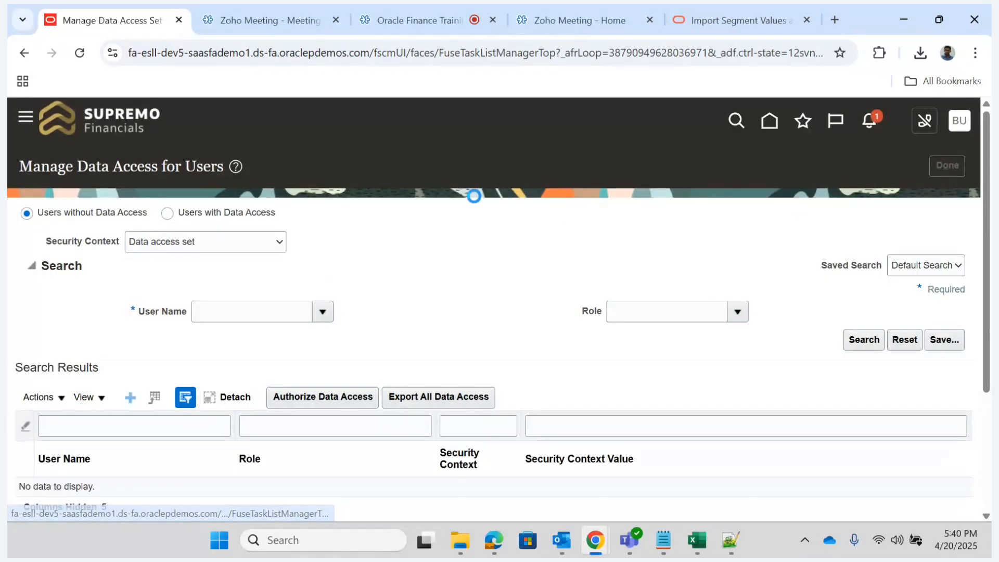
left_click(942, 164)
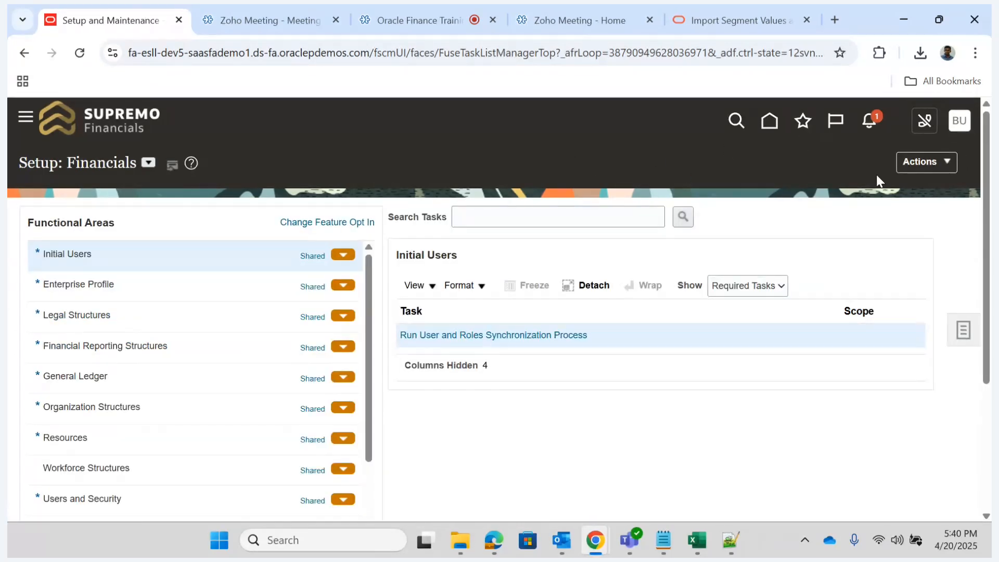
- Sign out of the application, confirm, and sign back in with the user ID and account password
left_click(960, 122)
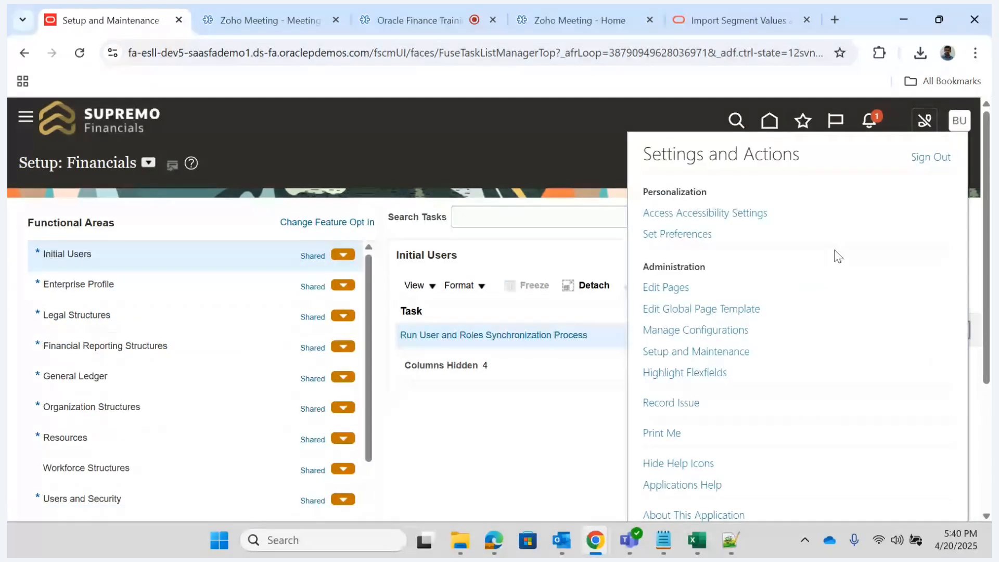
left_click(928, 161)
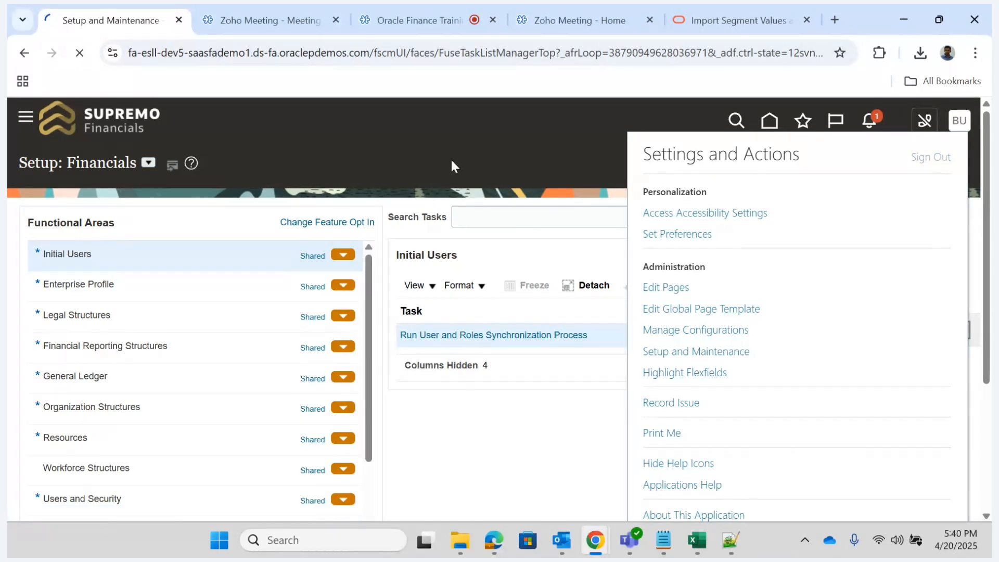
left_click(452, 419)
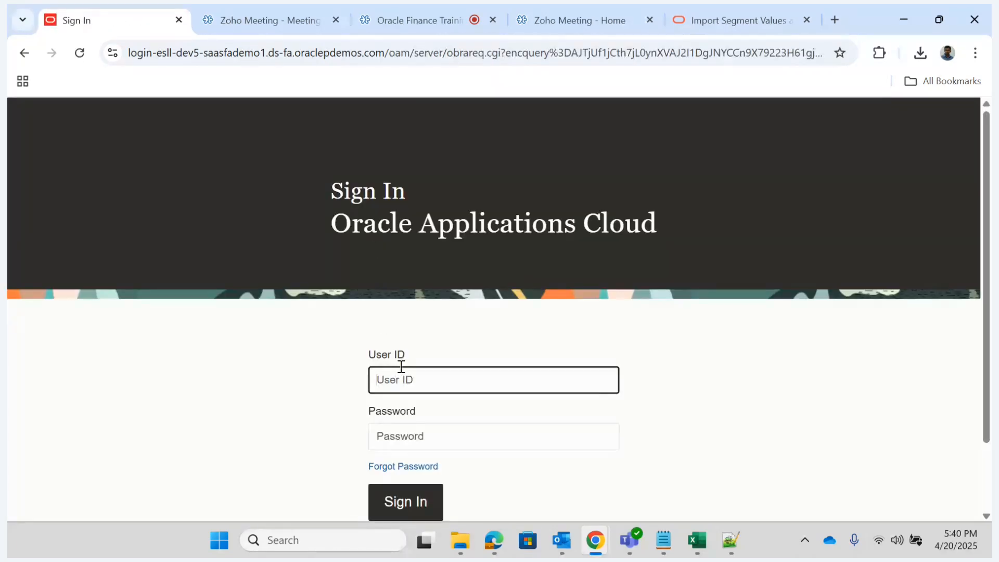
type("buddypower")
key("Tab")
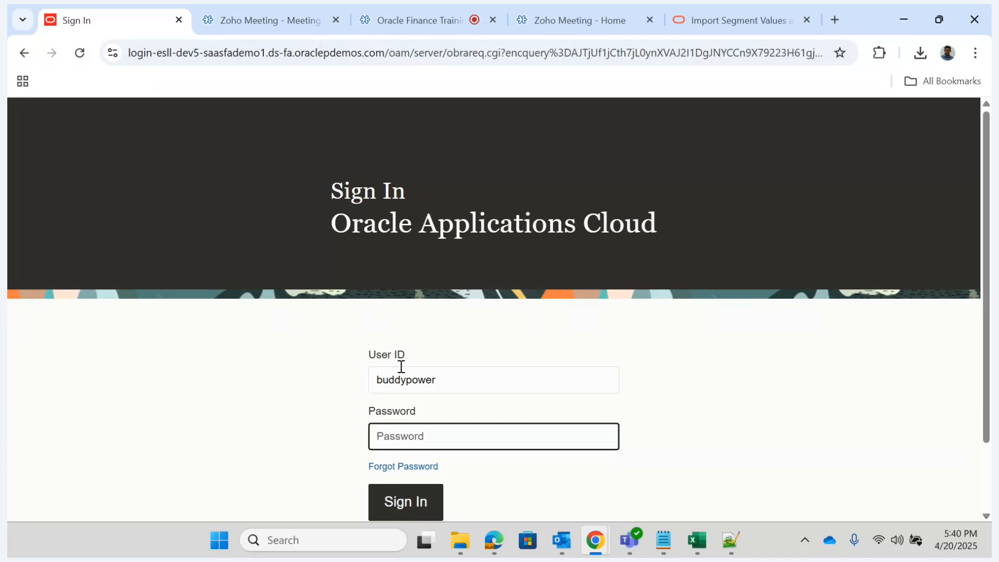
type("•")
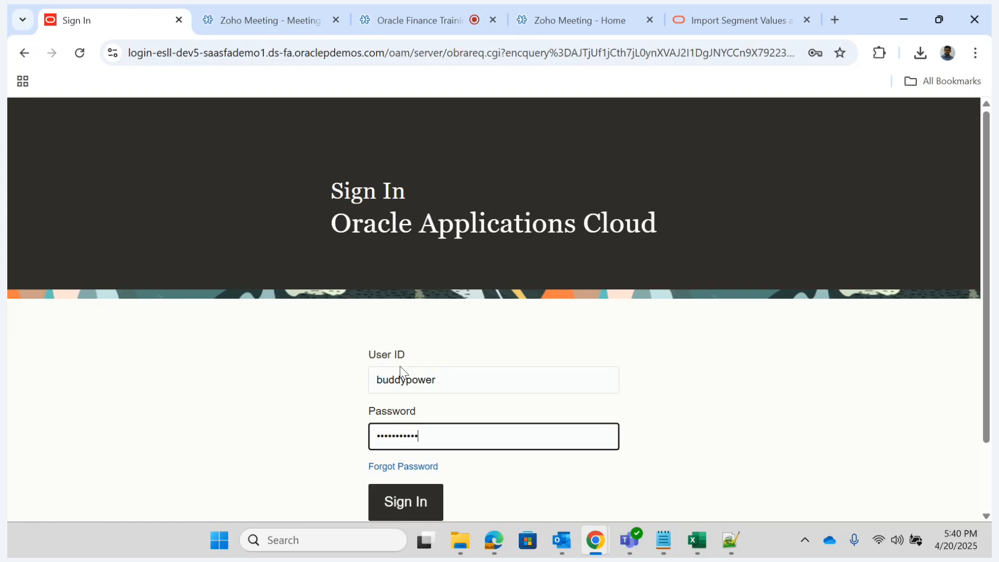
key("Return")
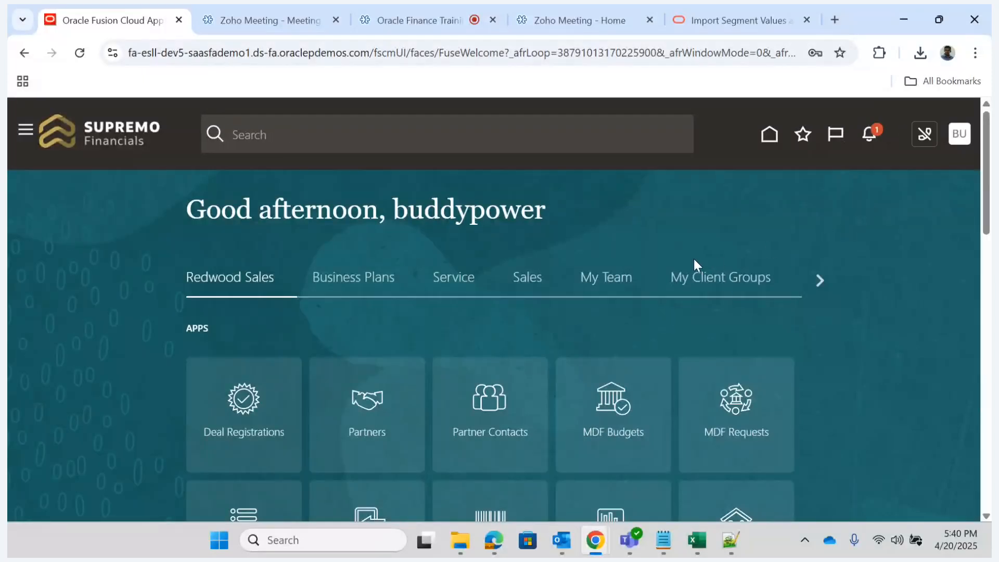
- Open the Billing work area under Receivables and start creating a customer
left_click(820, 280)
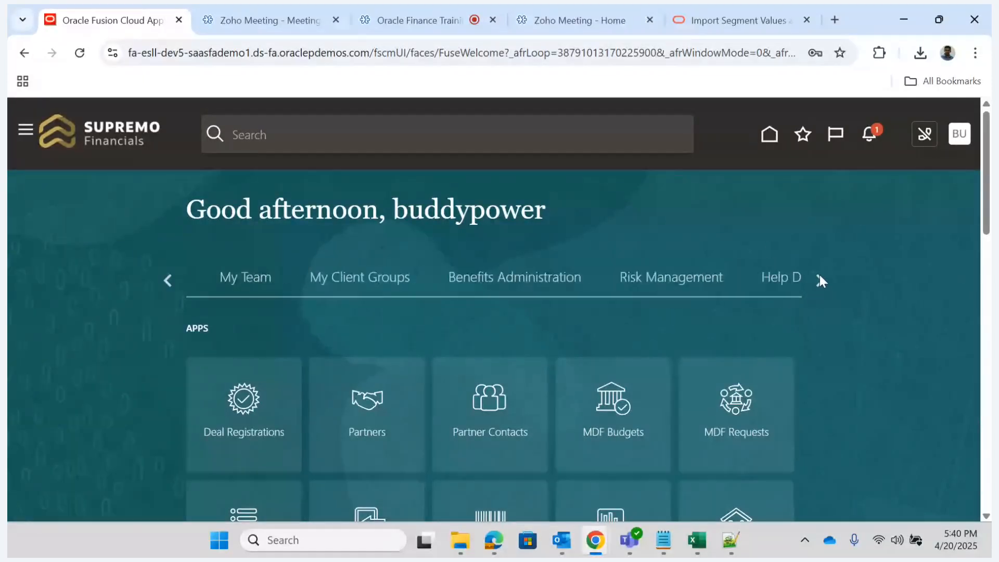
left_click(819, 280)
left_click(820, 280)
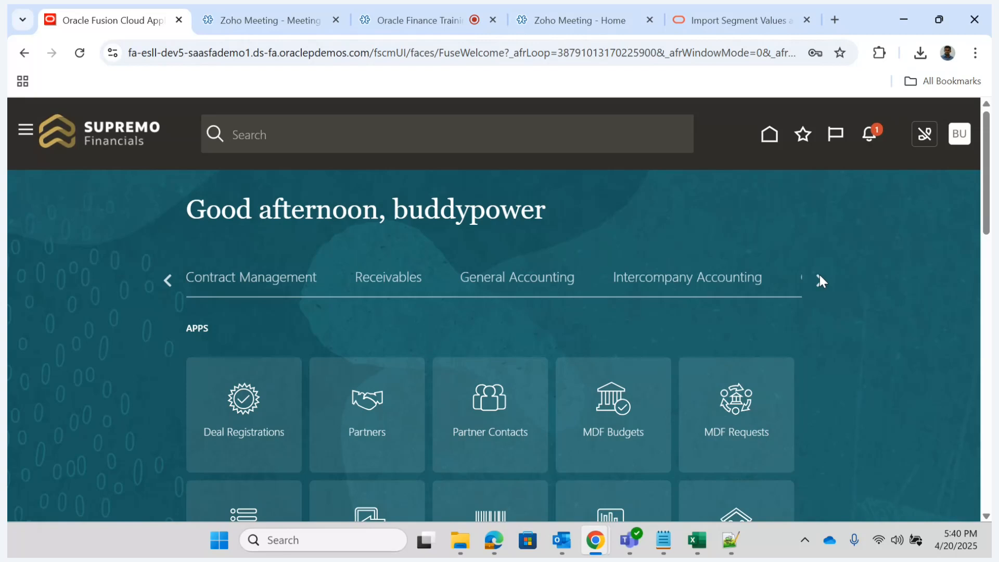
left_click(384, 289)
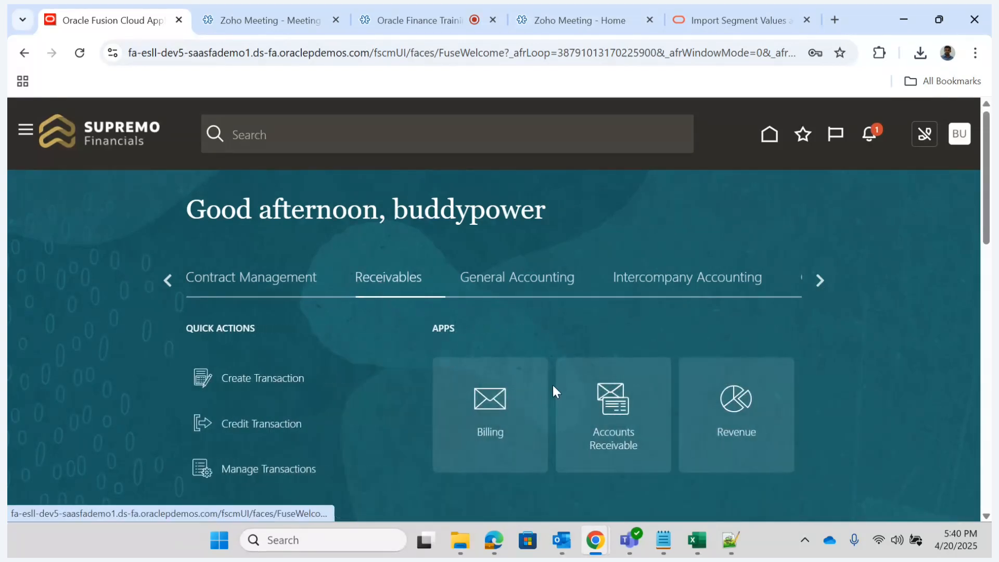
left_click(489, 401)
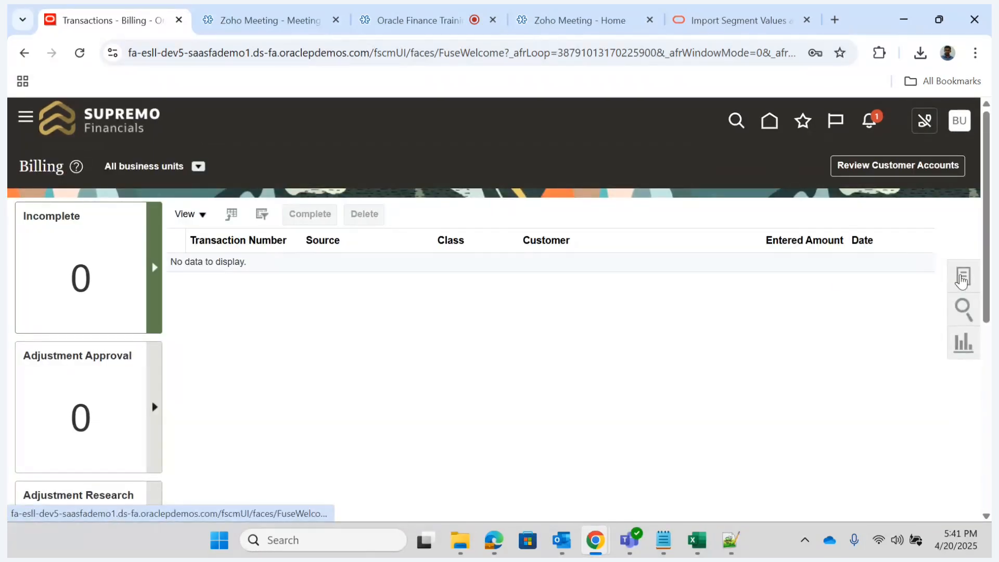
left_click(963, 281)
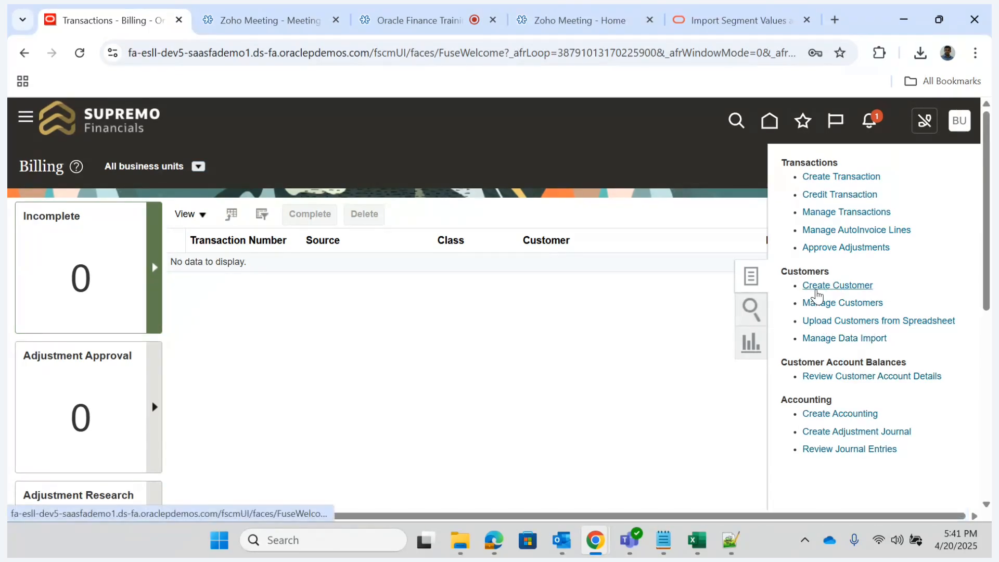
left_click(815, 289)
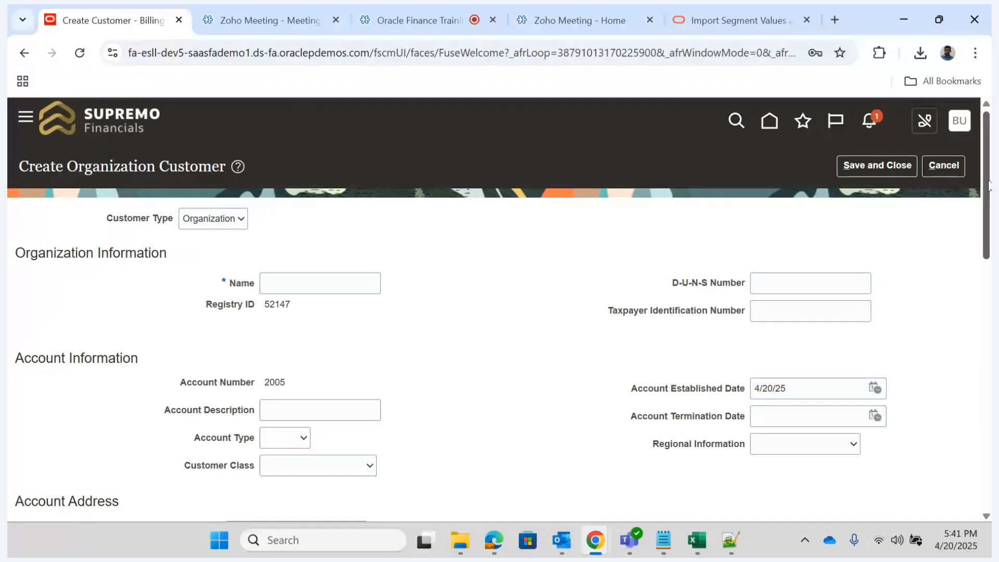
- Set the new customer's Account Address Set to SUPREMOBUSET in the Account Address section
left_click_drag(989, 184, 988, 190)
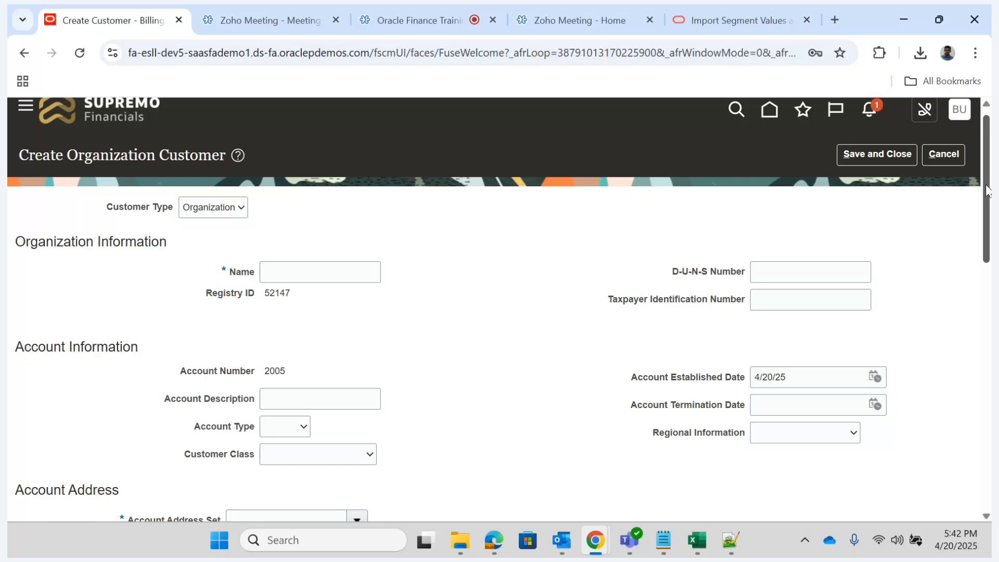
left_click_drag(987, 191, 982, 304)
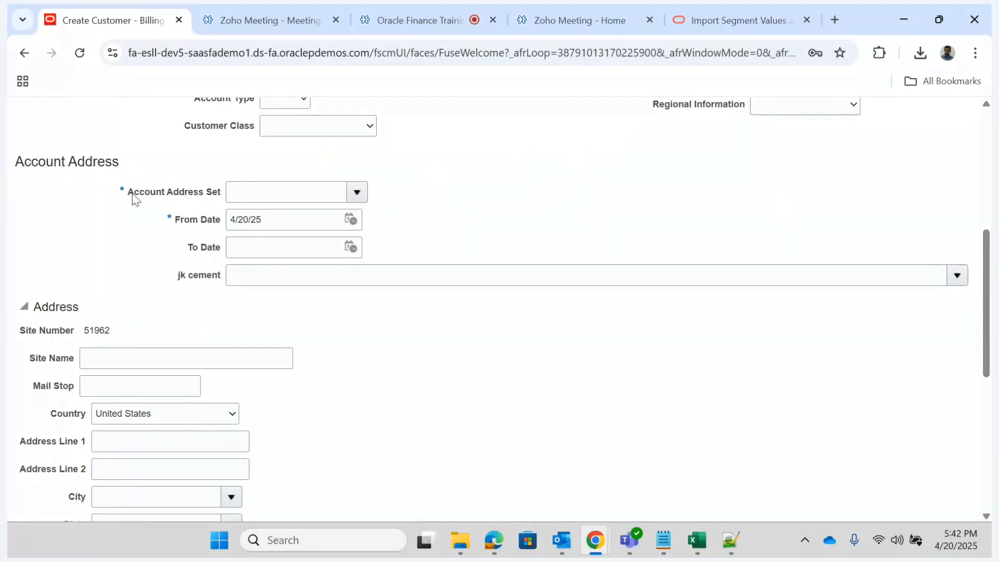
left_click(357, 193)
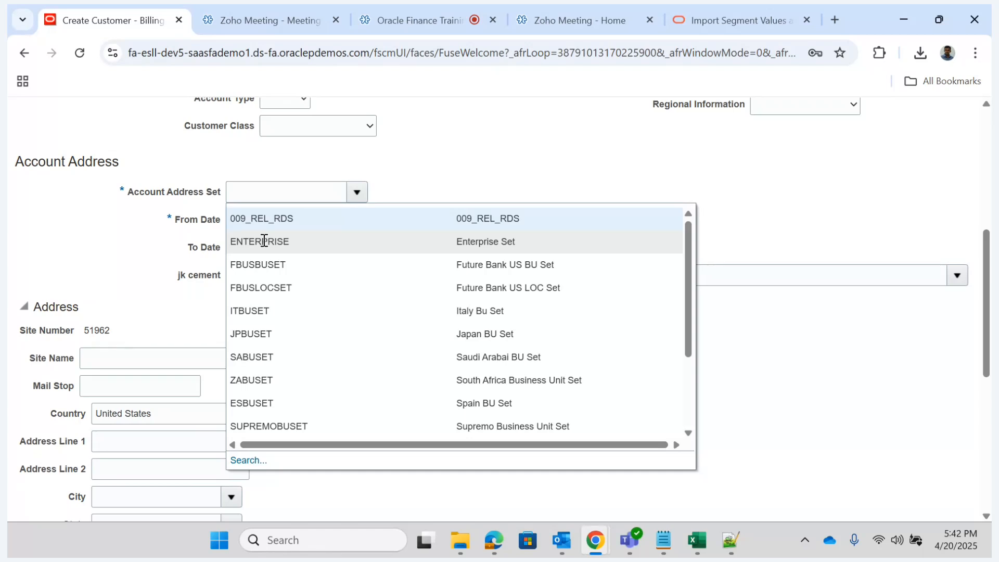
left_click(291, 423)
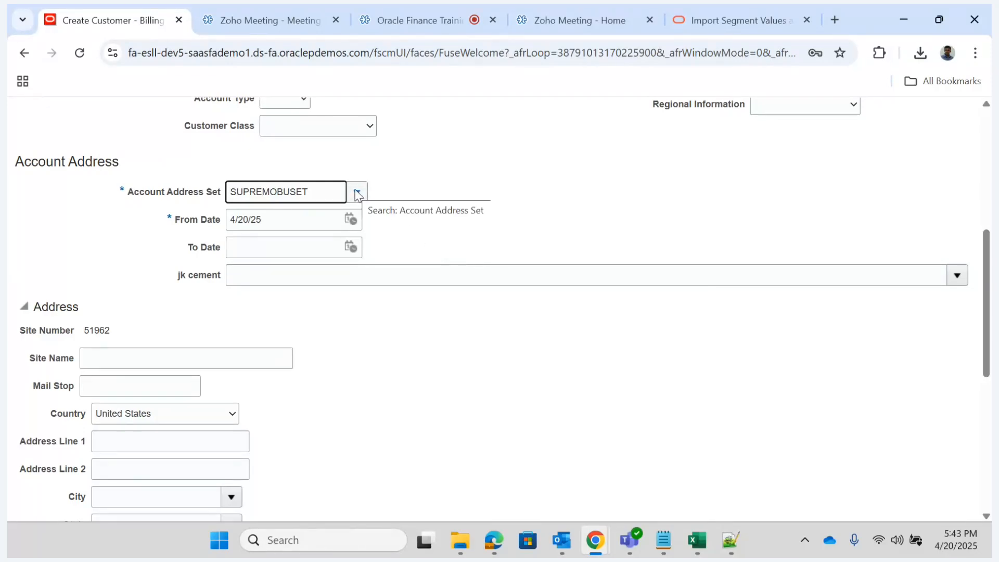
double_click(257, 192)
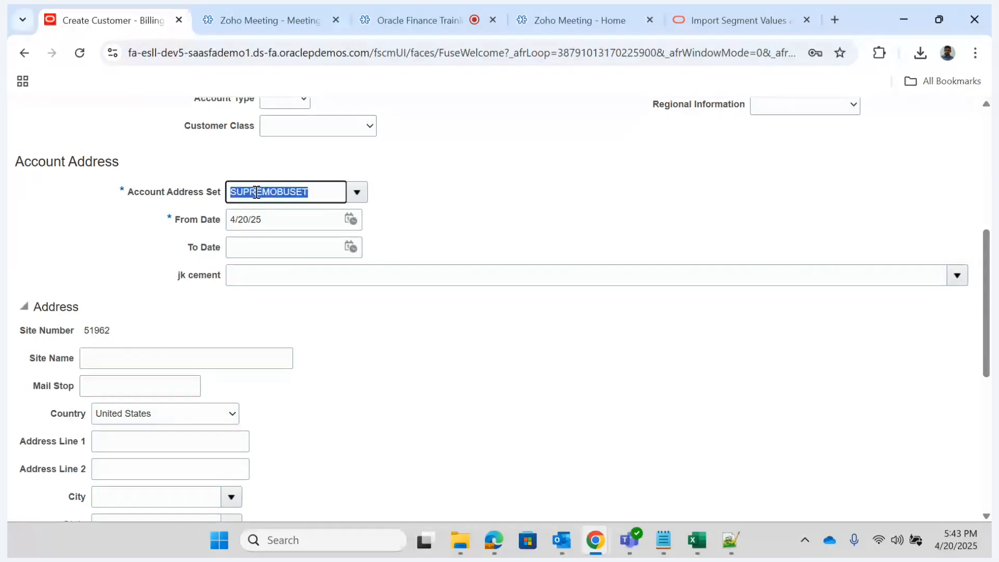
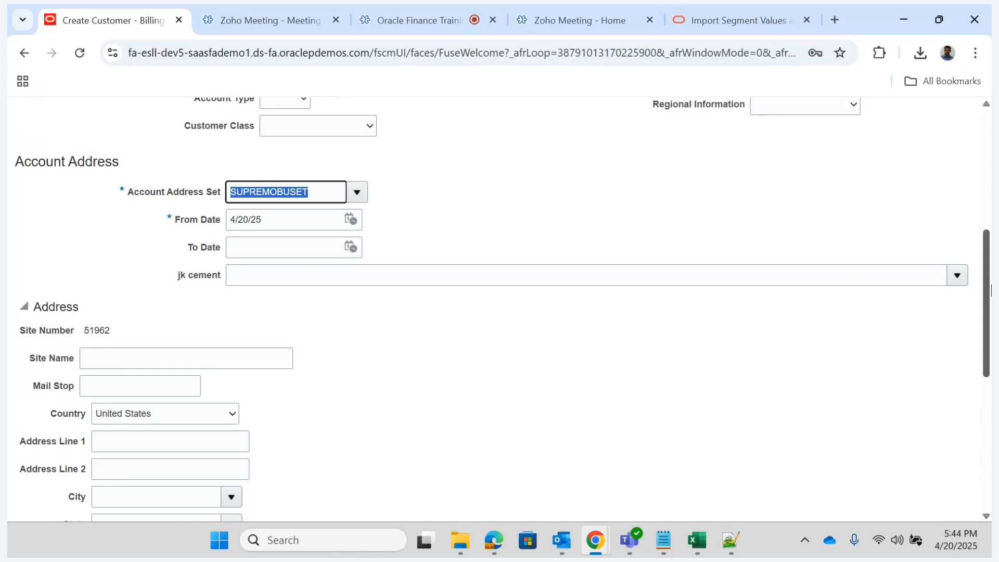
- Enter "ASD Customer" as the organization name of the new customer
left_click_drag(989, 284, 991, 242)
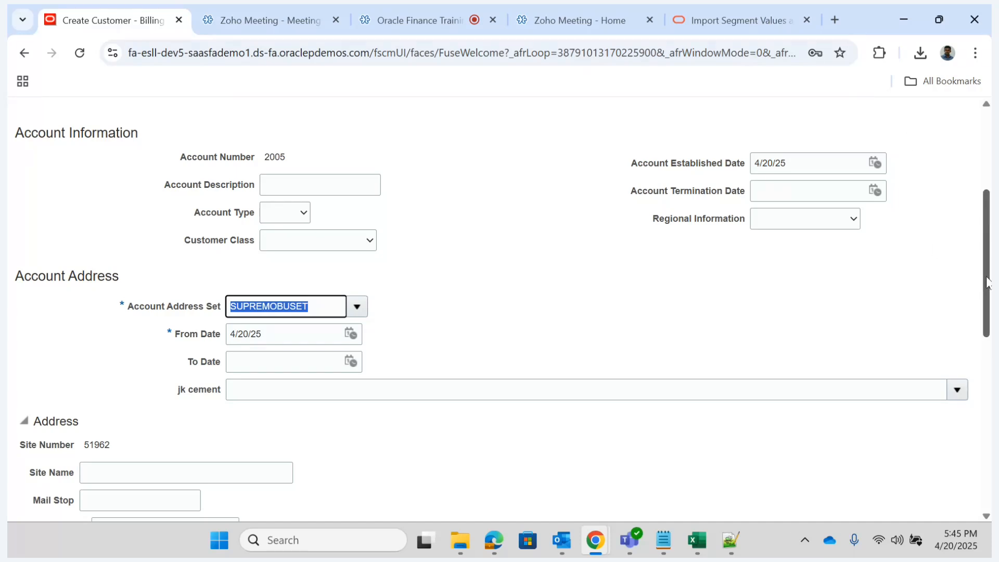
left_click_drag(987, 283, 975, 225)
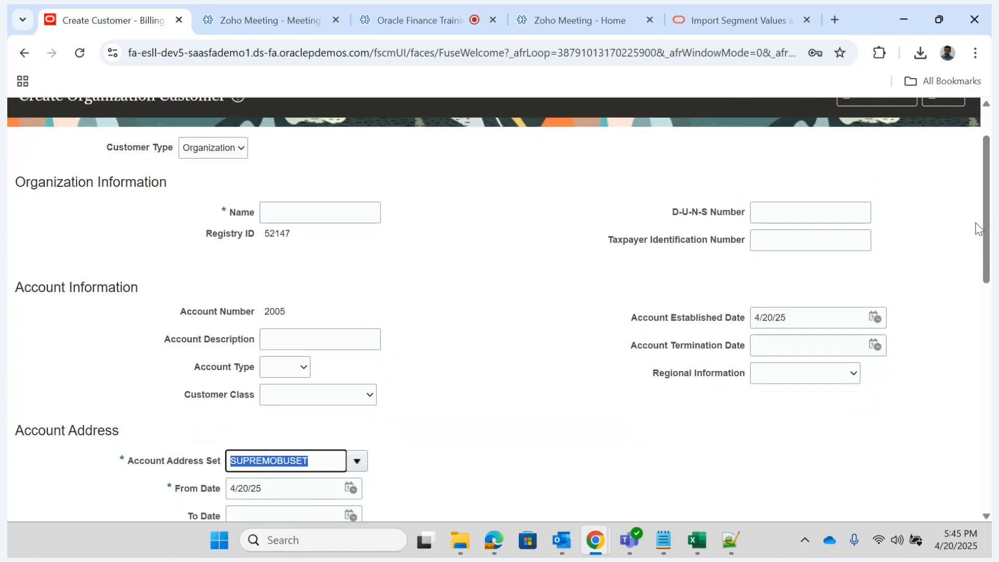
left_click(294, 216)
type("A")
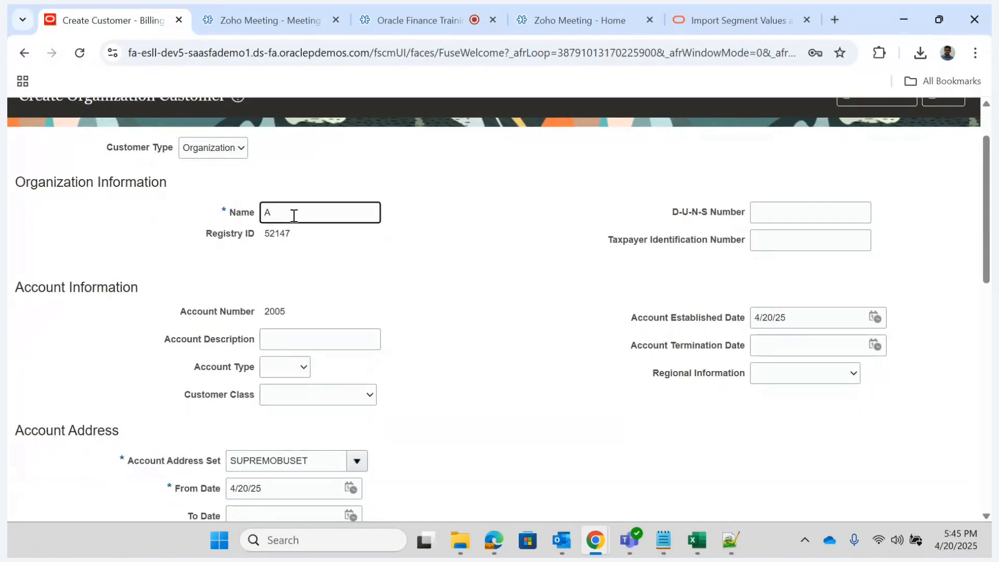
type("SD Customer")
key("Tab")
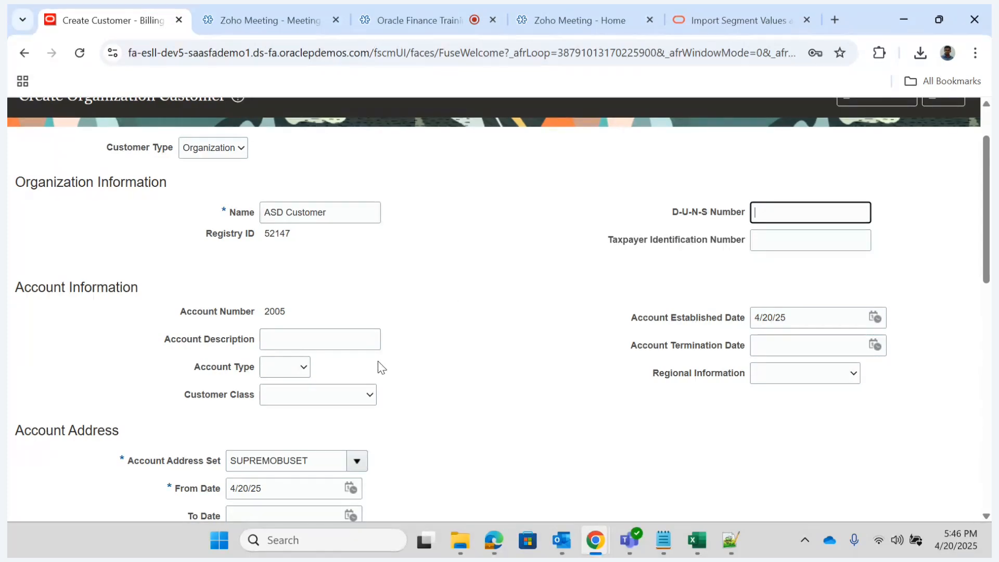
- Set the account description to "Billing office" in the account information
left_click(294, 342)
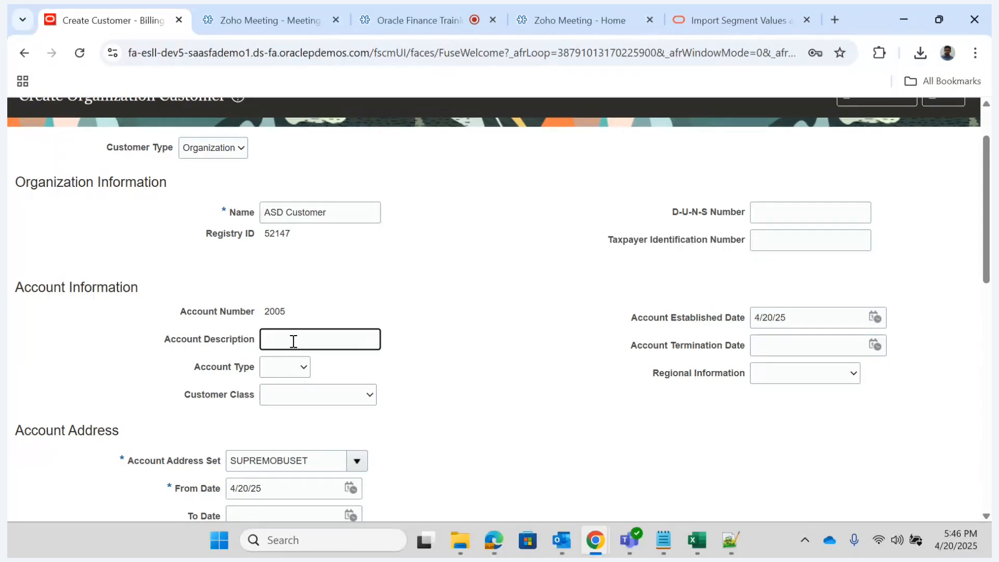
type("Billing Office")
key("Tab")
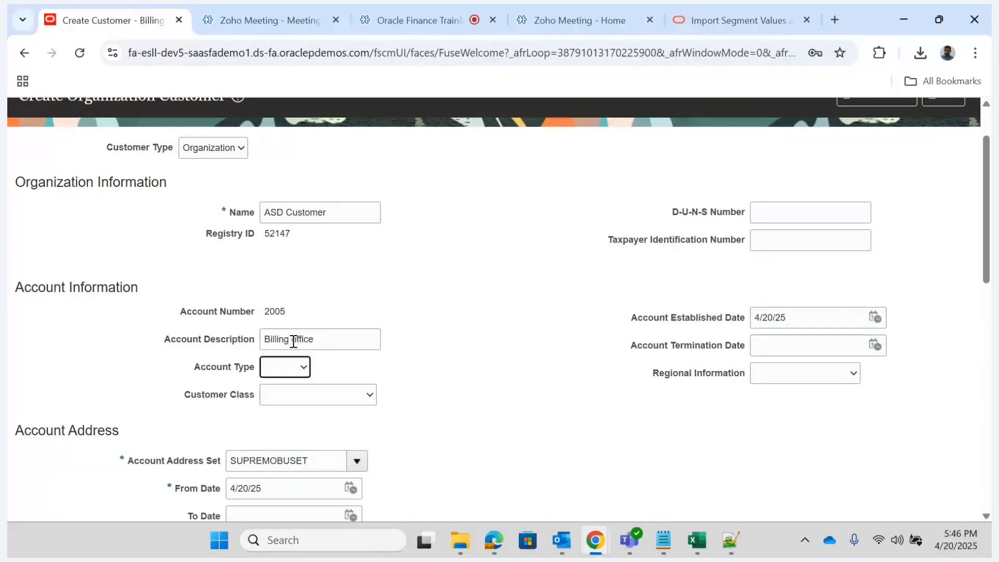
left_click(450, 379)
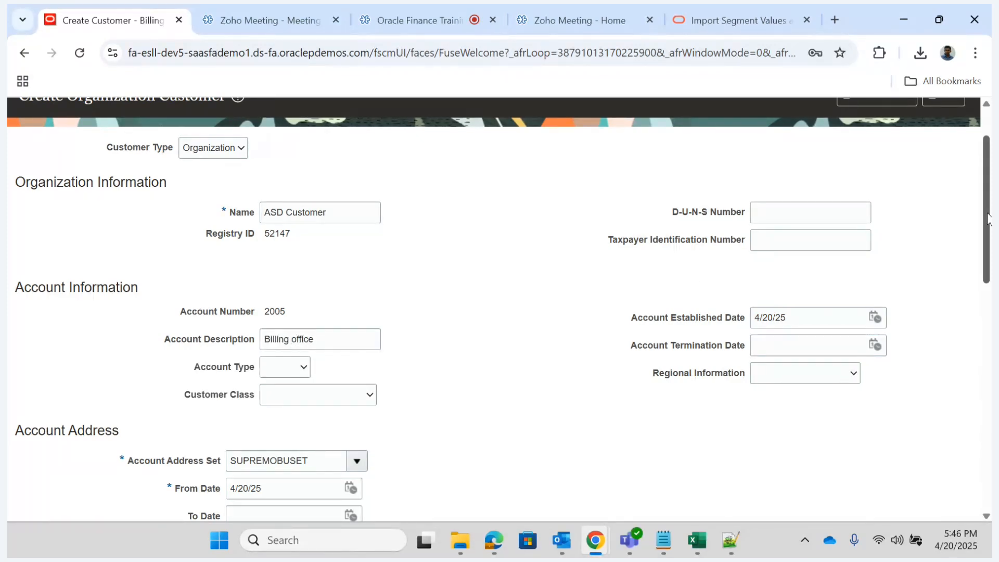
- Examine the options available for the account's customer class and account type
left_click_drag(988, 216, 985, 256)
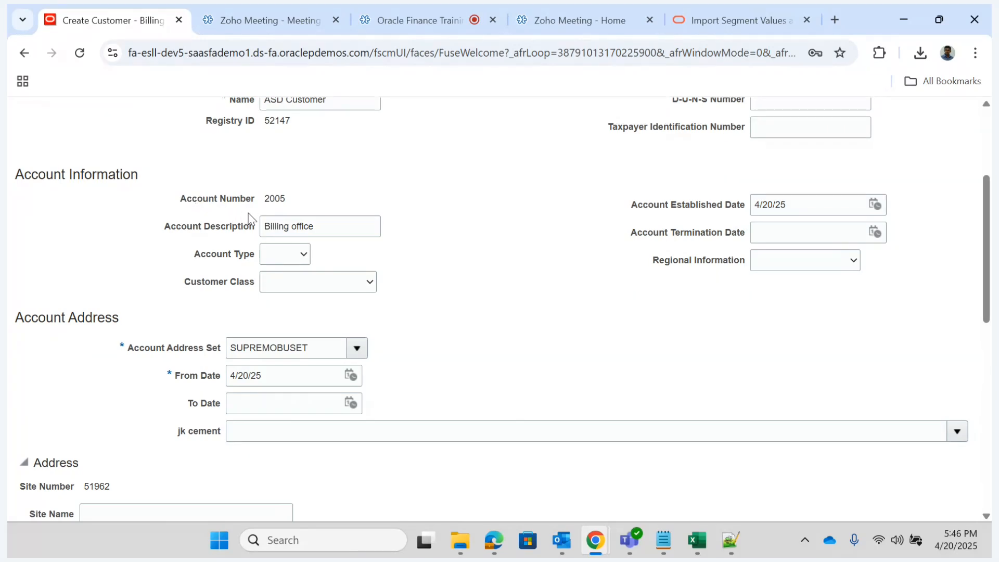
double_click(277, 201)
left_click(297, 289)
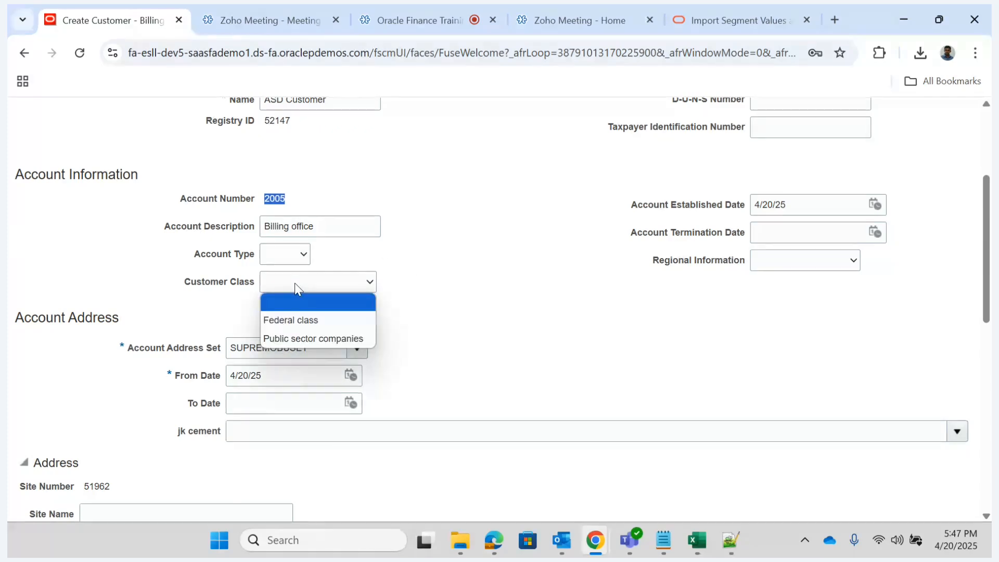
left_click(440, 255)
left_click(290, 254)
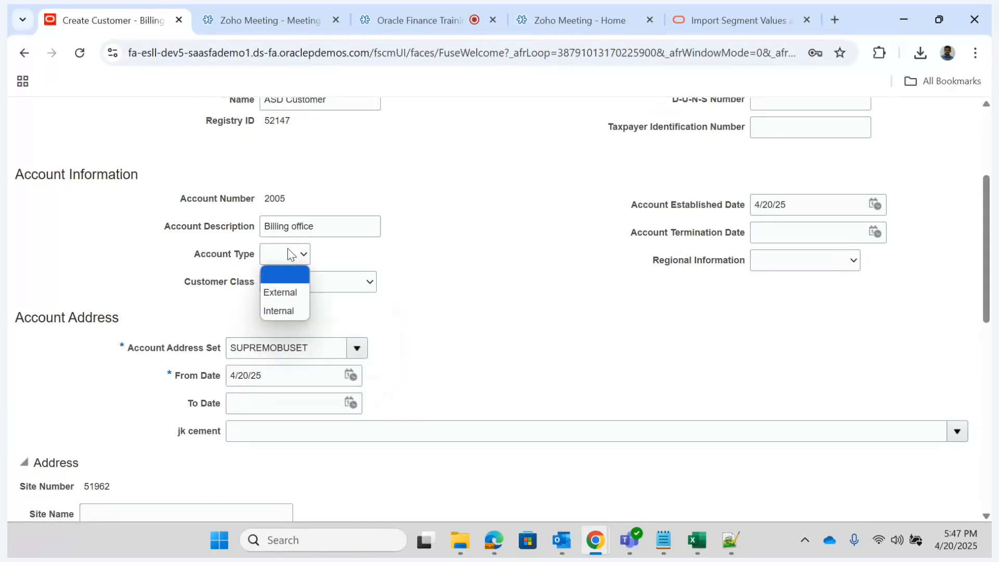
left_click(508, 256)
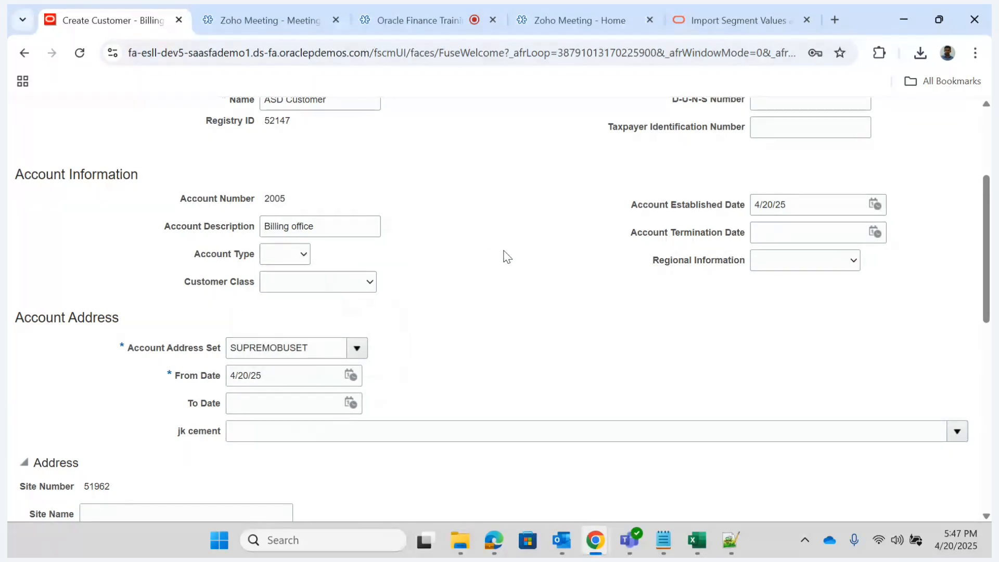
- Set the account established date to 4/20/21
left_click(799, 203)
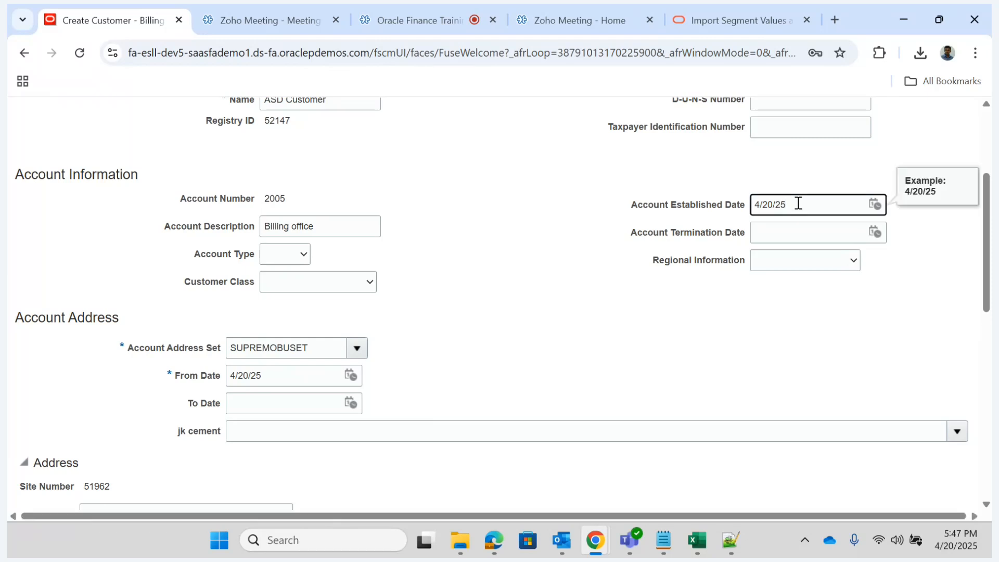
key("BackSpace")
type("1")
key("Tab")
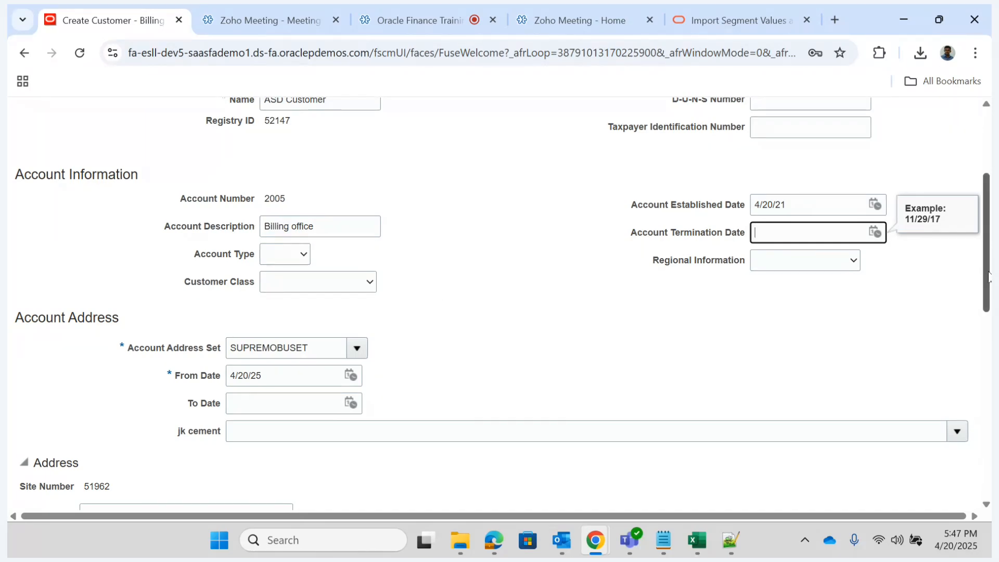
- Name the account address site "Billing Address"
scroll(988, 275, "down", 1)
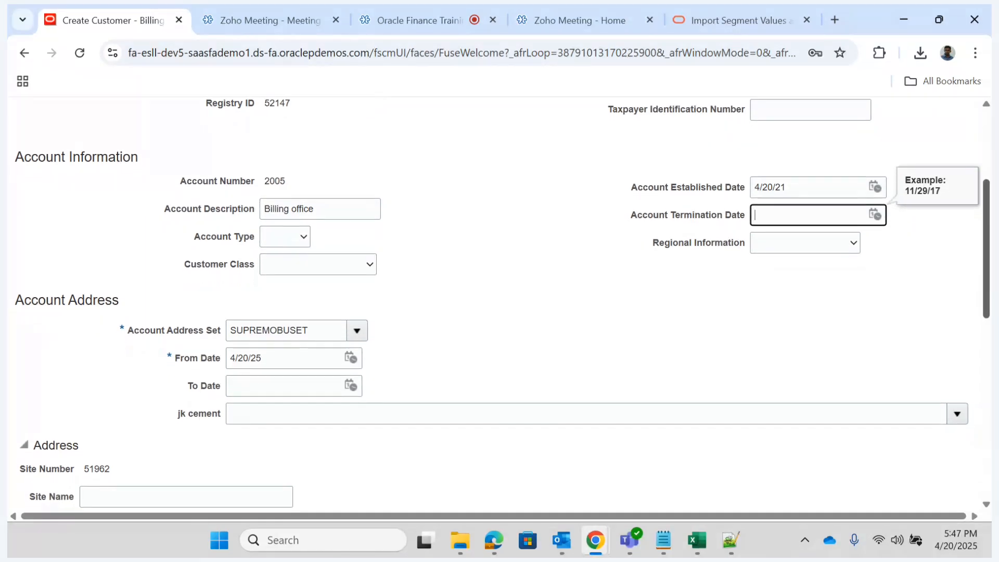
scroll(989, 276, "down", 1)
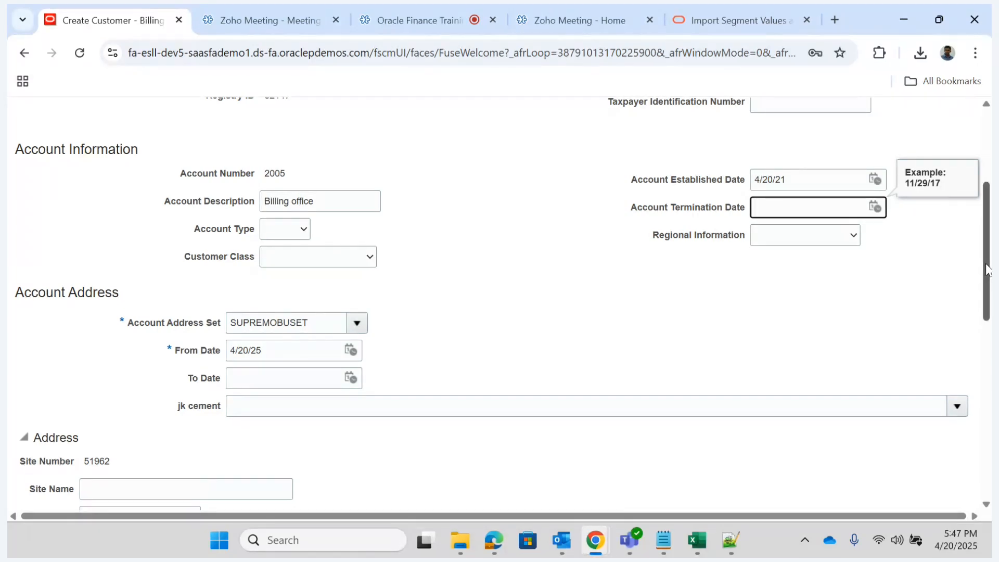
left_click_drag(988, 269, 962, 364)
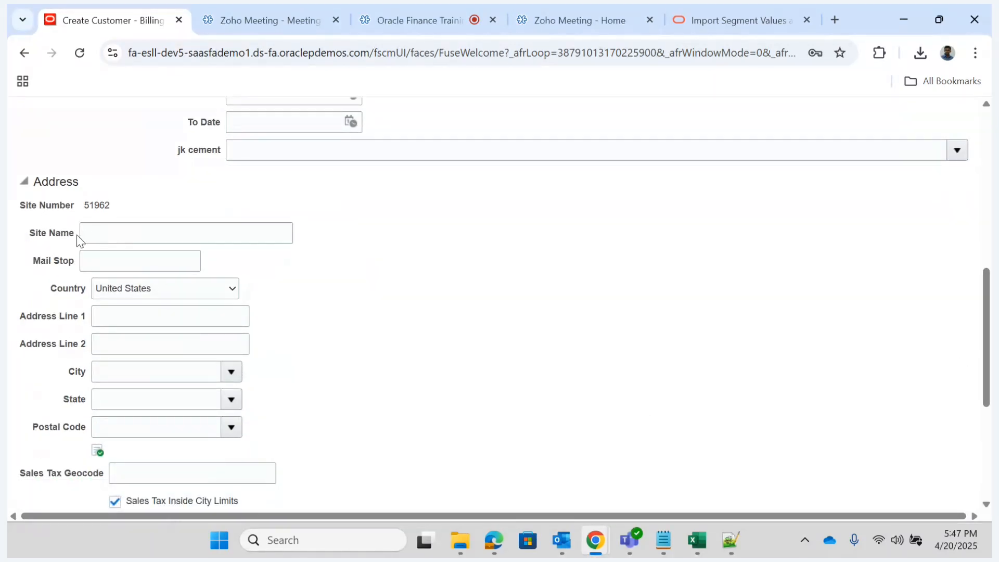
left_click(133, 238)
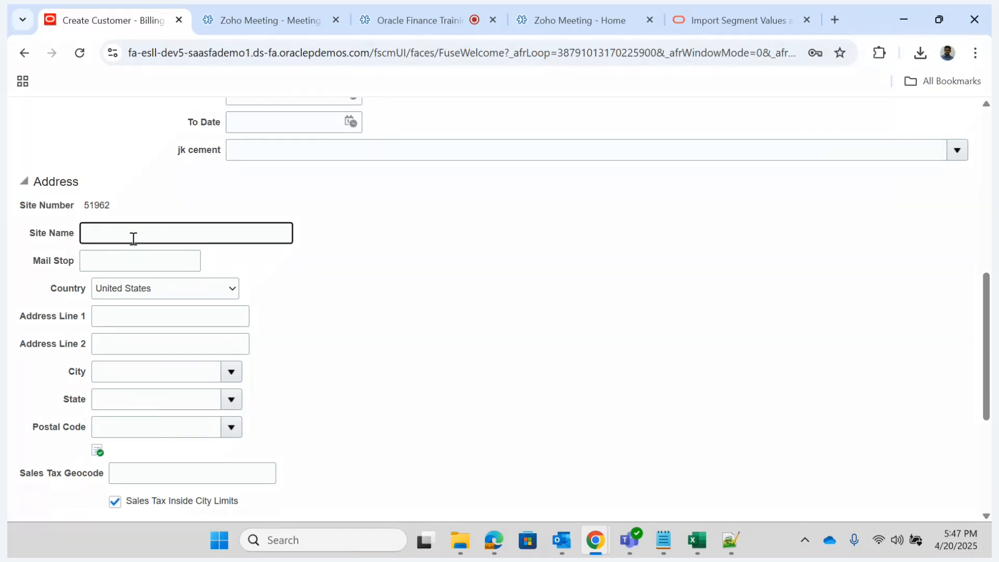
type("Billi")
type("nf")
key("BackSpace")
key("BackSpace")
type("g Address")
key("Tab")
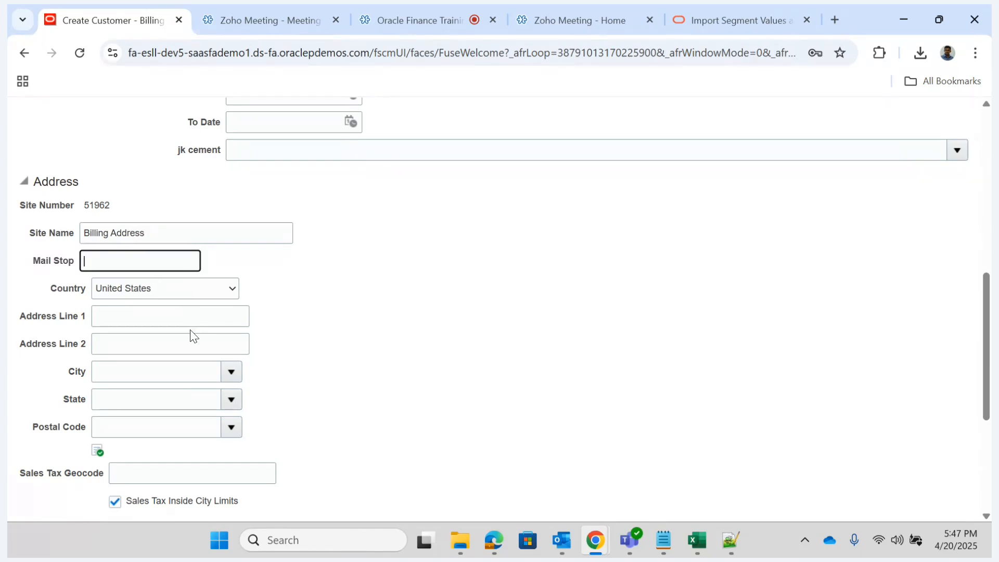
- Fill in the first address line of the billing site with the customer's address
left_click(183, 318)
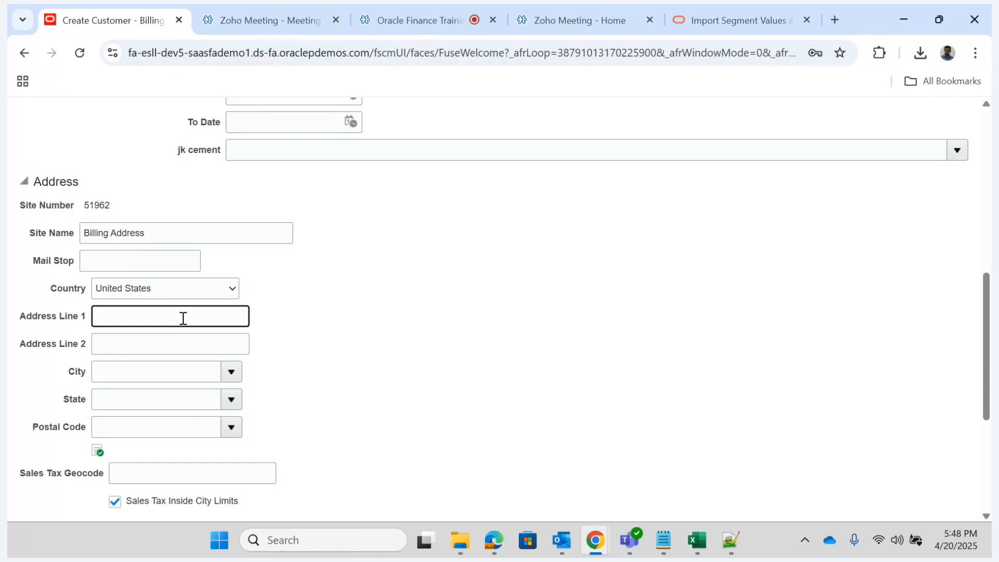
type("New York")
key("Tab")
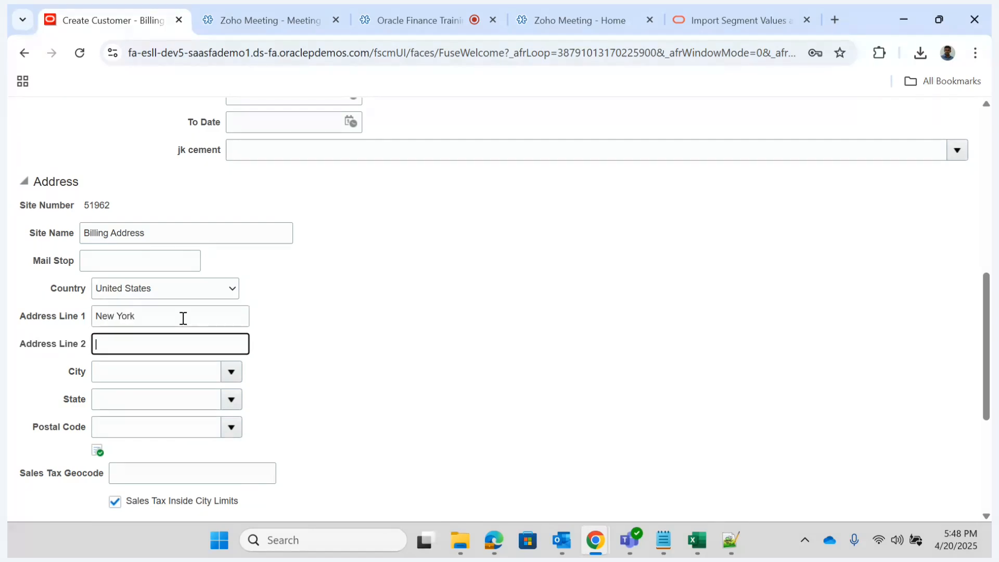
- Look up New York as the city, choose the Ballard, Kentucky entry, and select its matching postal code
key("Tab")
type("New")
key("Tab")
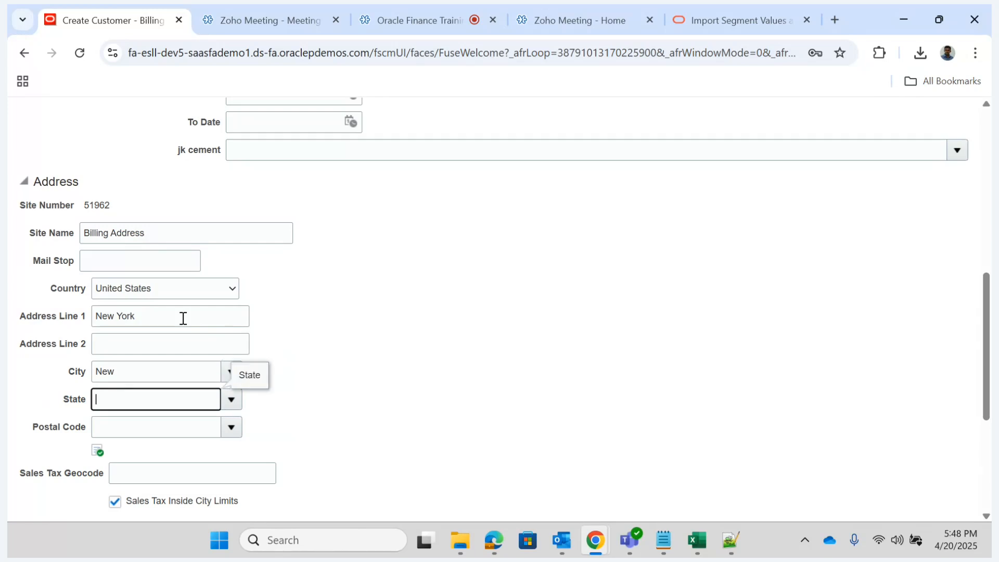
left_click(496, 272)
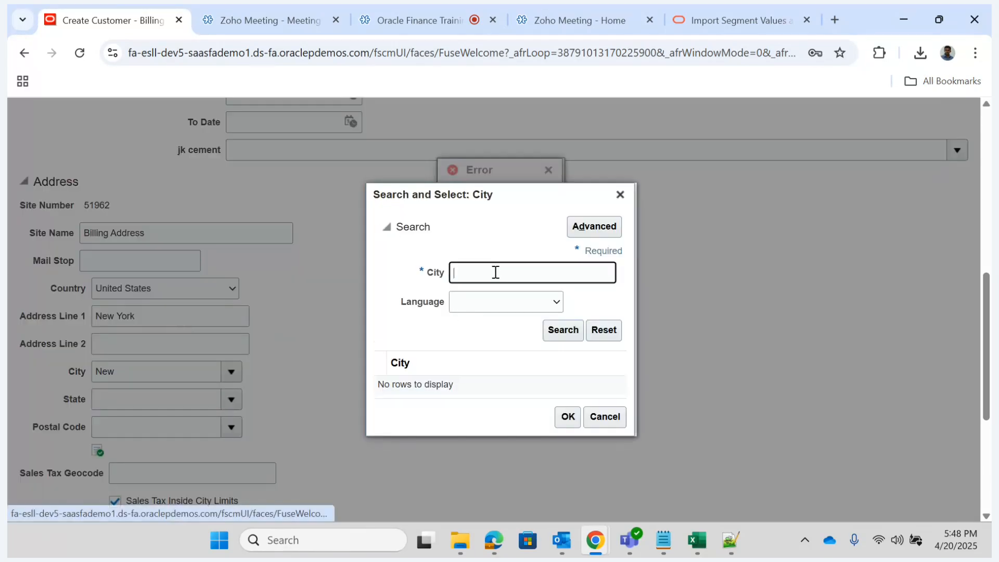
type("New Y")
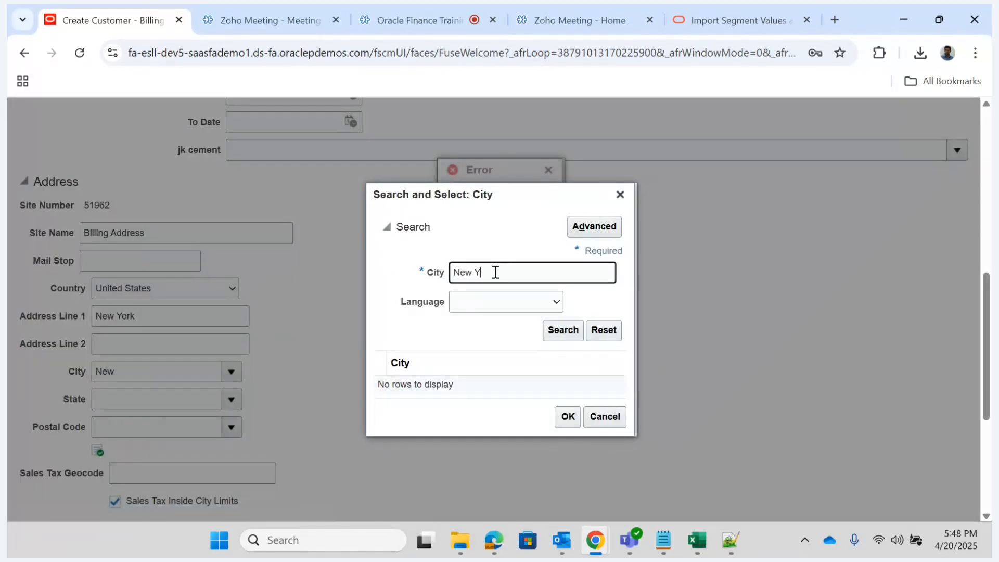
type("ork")
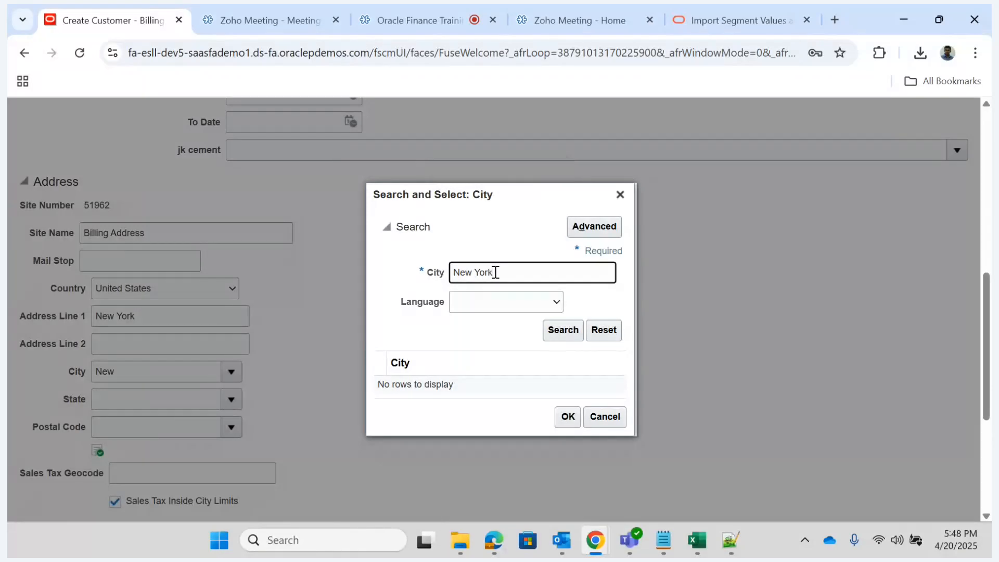
left_click(562, 330)
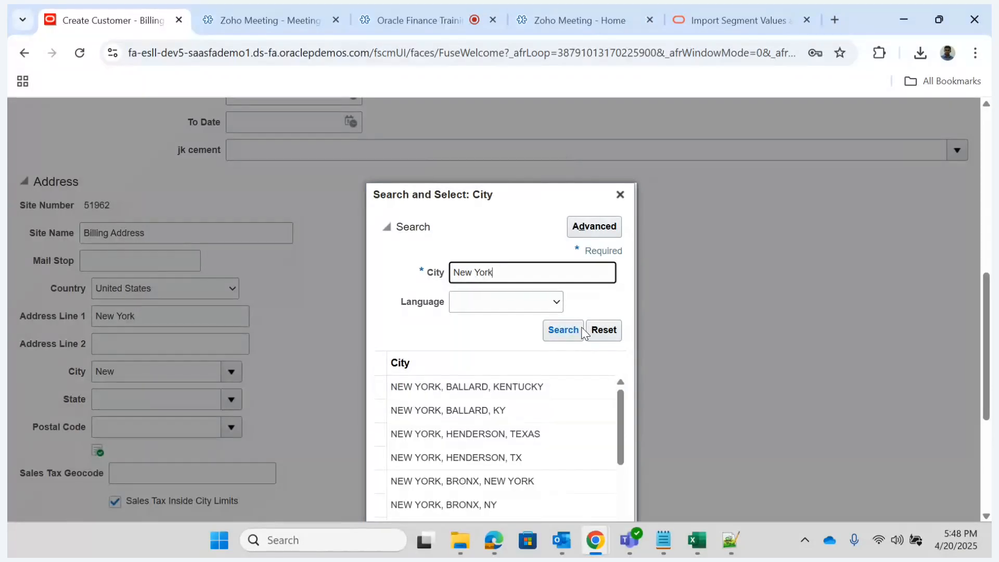
double_click(541, 385)
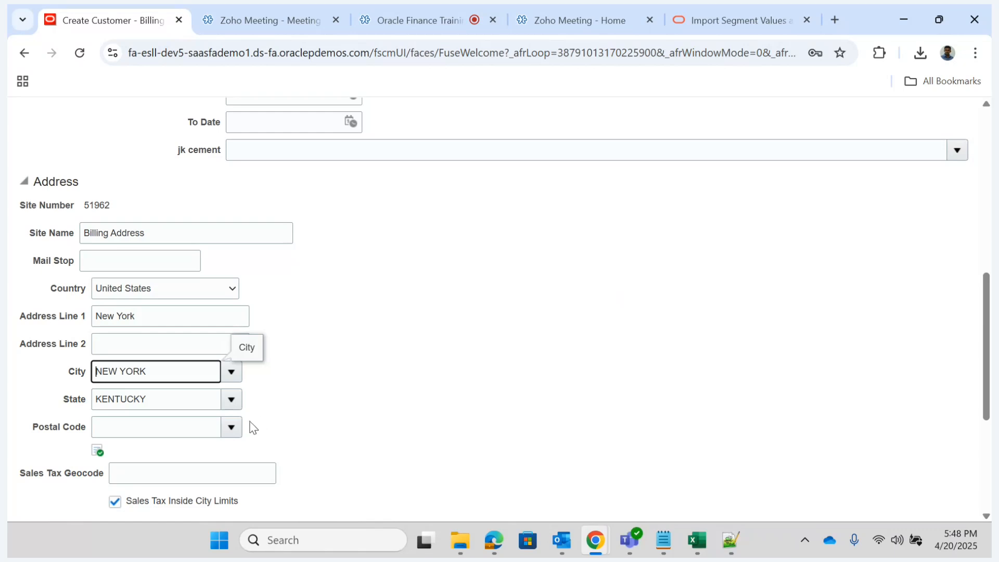
left_click(231, 427)
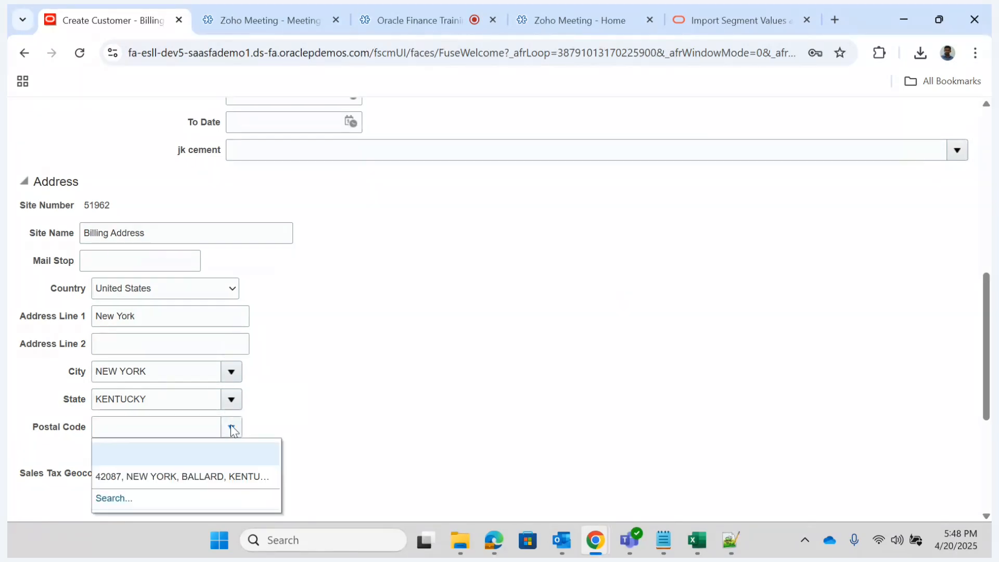
left_click(167, 476)
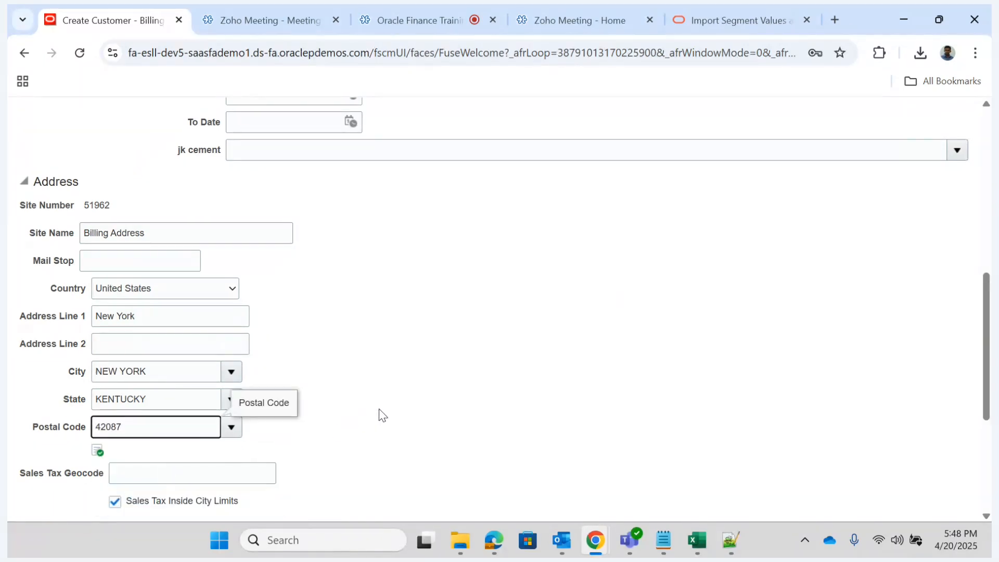
- Add an address purpose row with From Date 4/20/21 and the purpose Bill to
left_click_drag(987, 310, 987, 398)
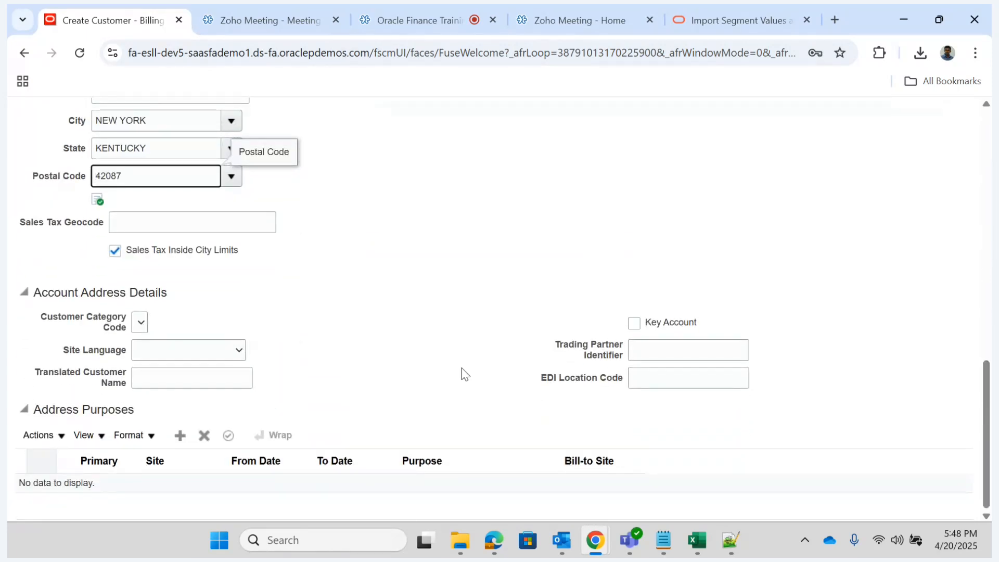
left_click(180, 436)
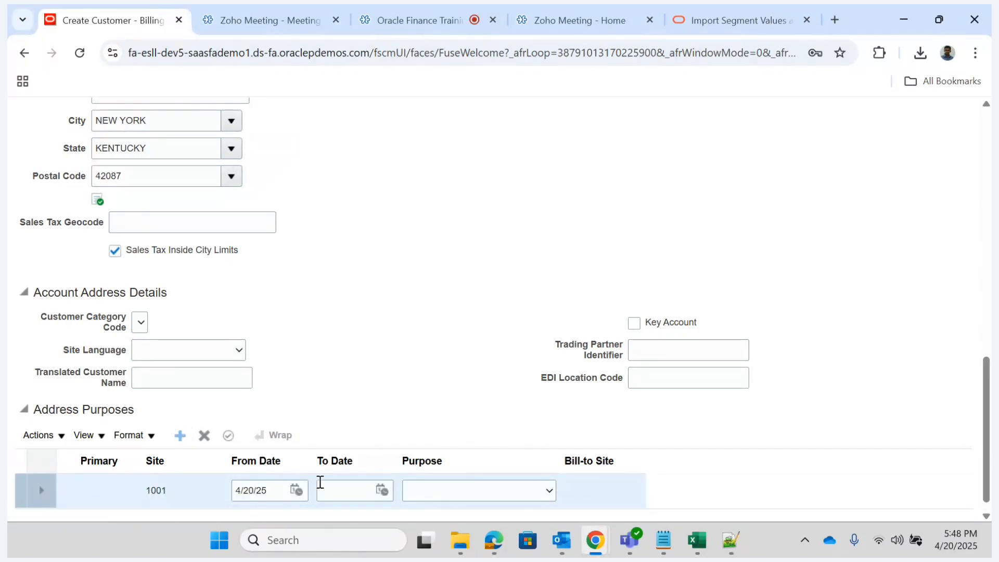
left_click(280, 490)
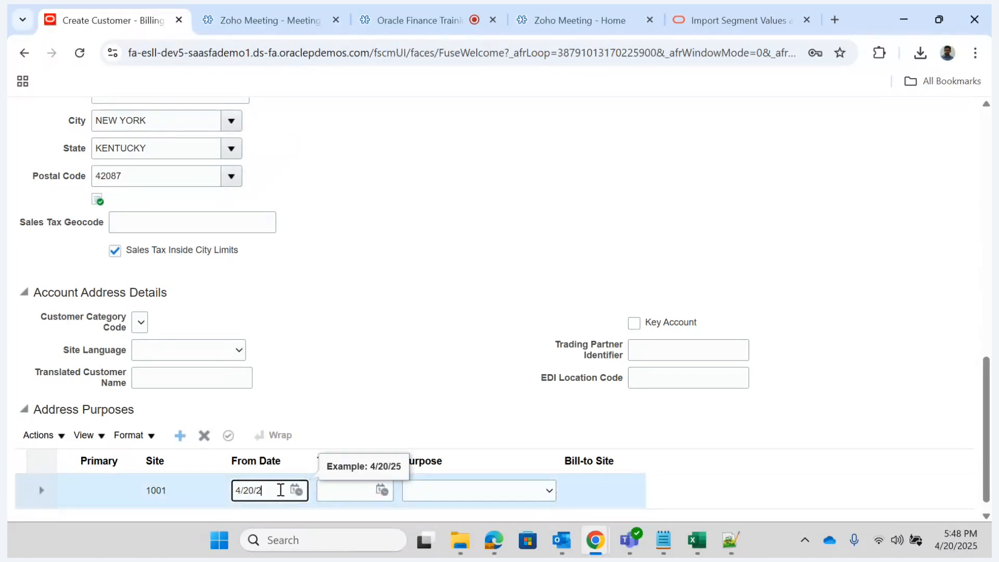
key("Tab")
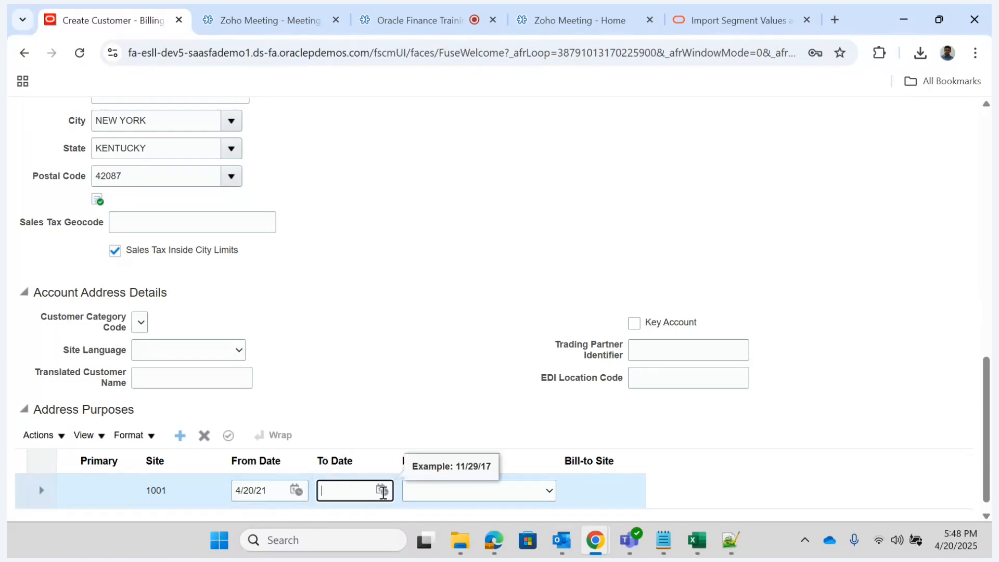
left_click(521, 497)
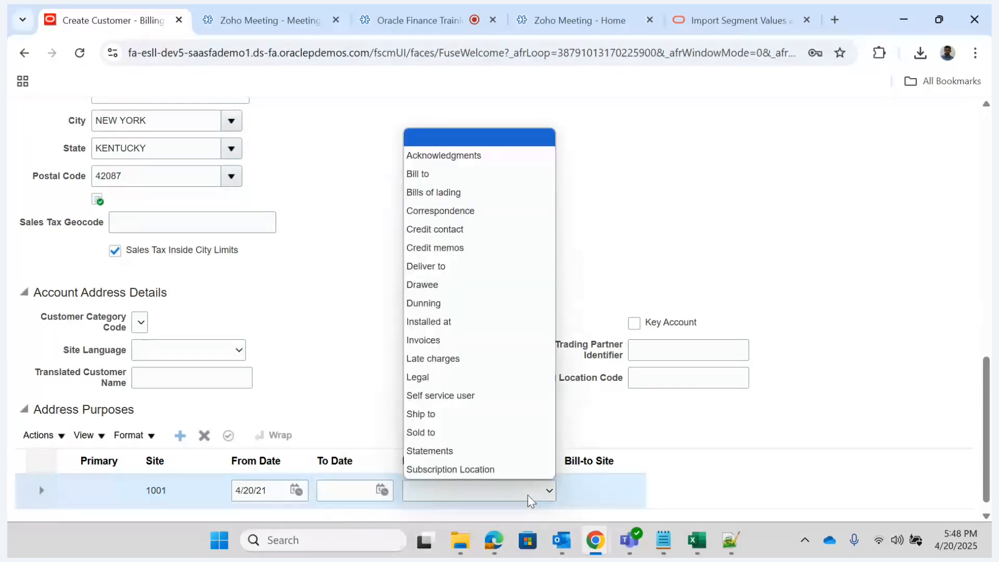
left_click(424, 177)
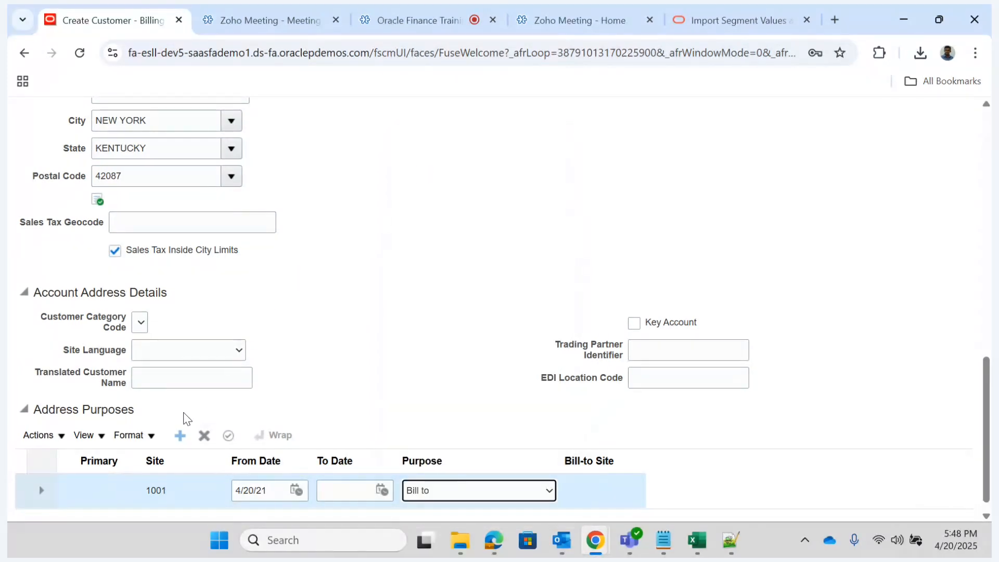
- Add a second address purpose row with From Date 4/20/21 and the purpose Ship to
left_click(178, 436)
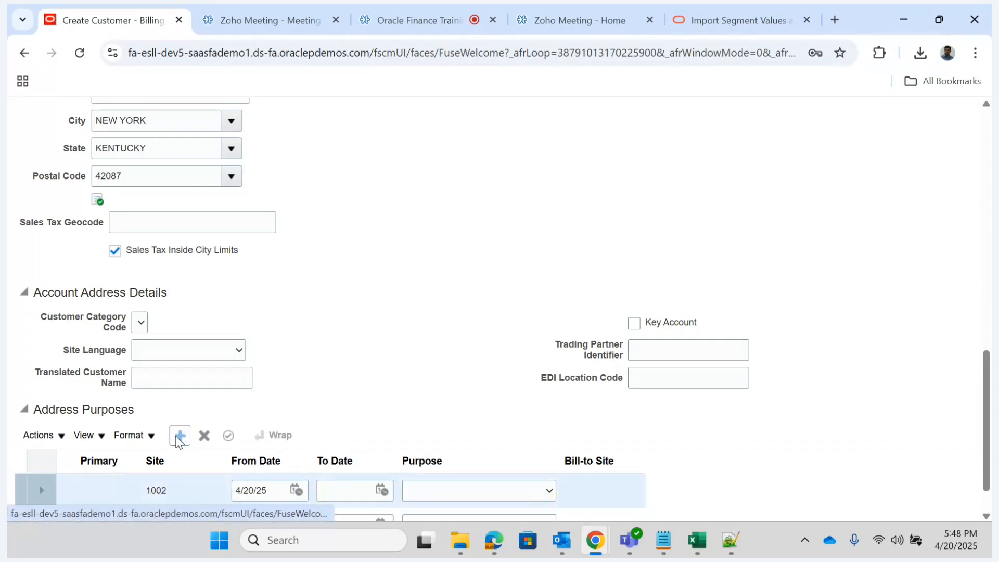
left_click(280, 491)
key("Tab")
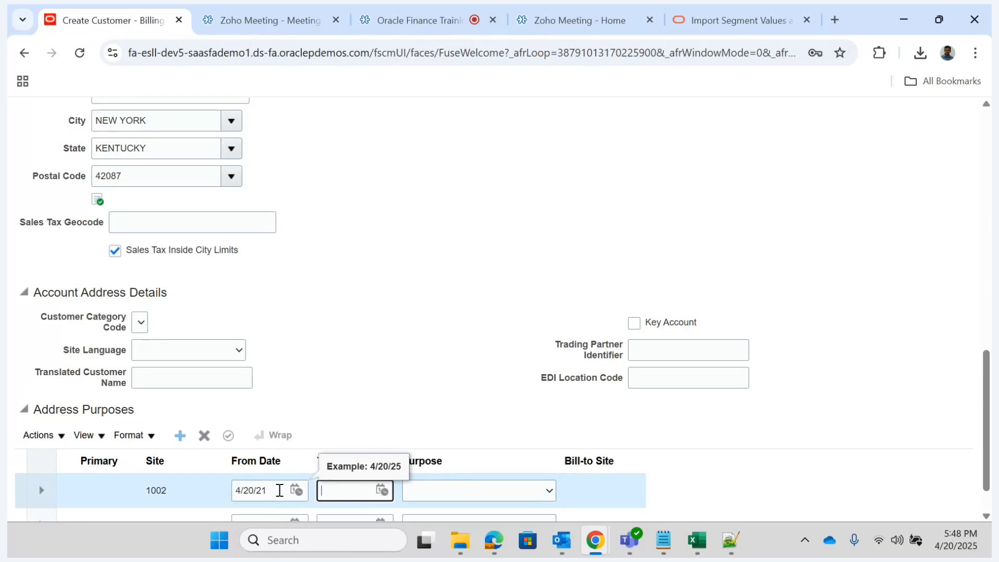
key("Tab")
key("s")
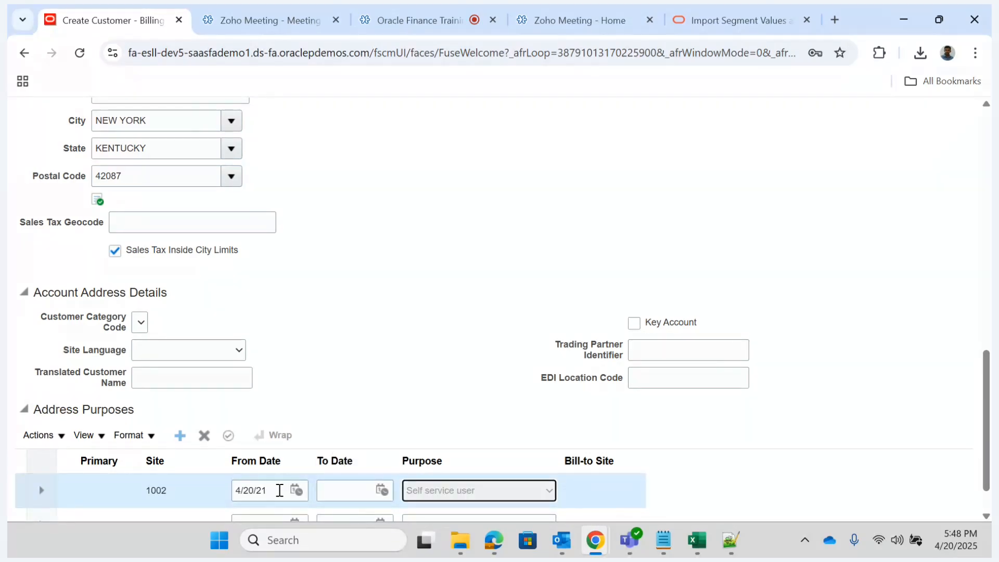
key("s")
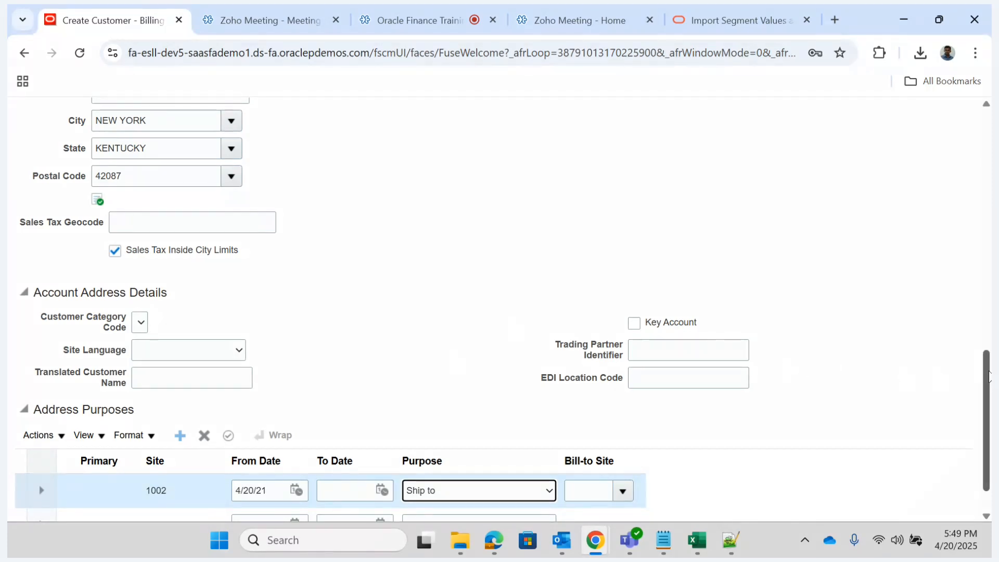
- Assign the customer's billing address as the bill-to site of the Ship to purpose
left_click_drag(989, 376, 989, 393)
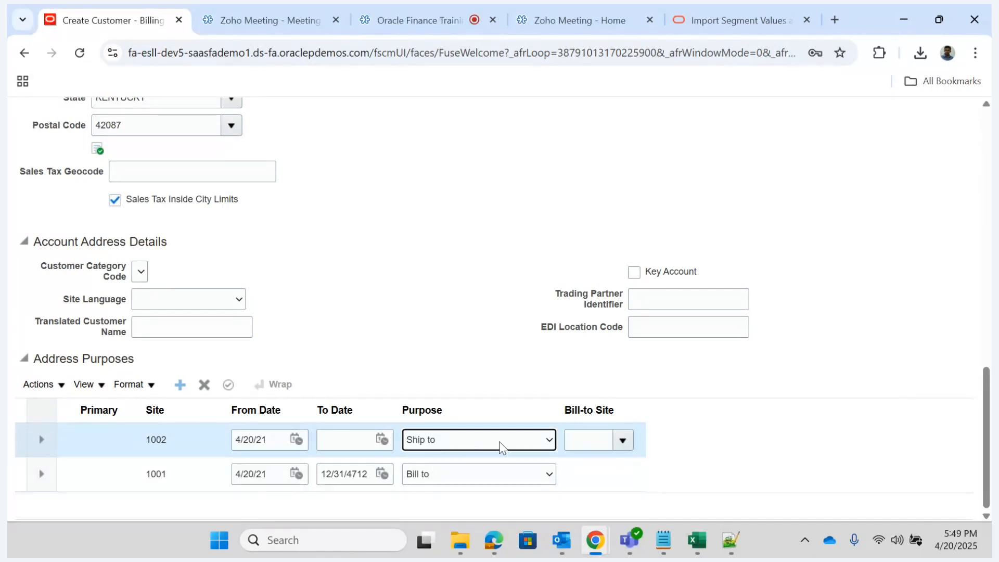
left_click(623, 440)
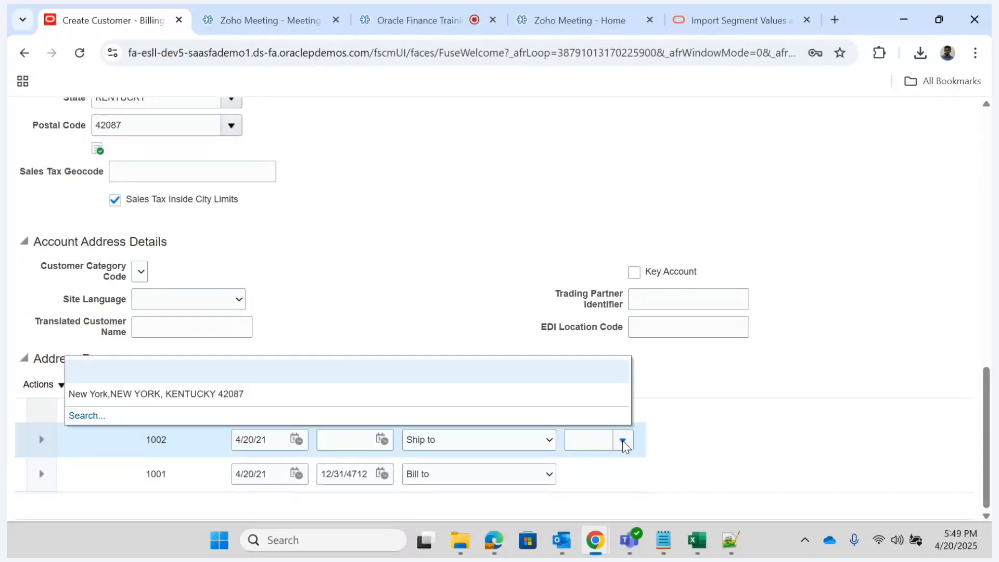
left_click(322, 401)
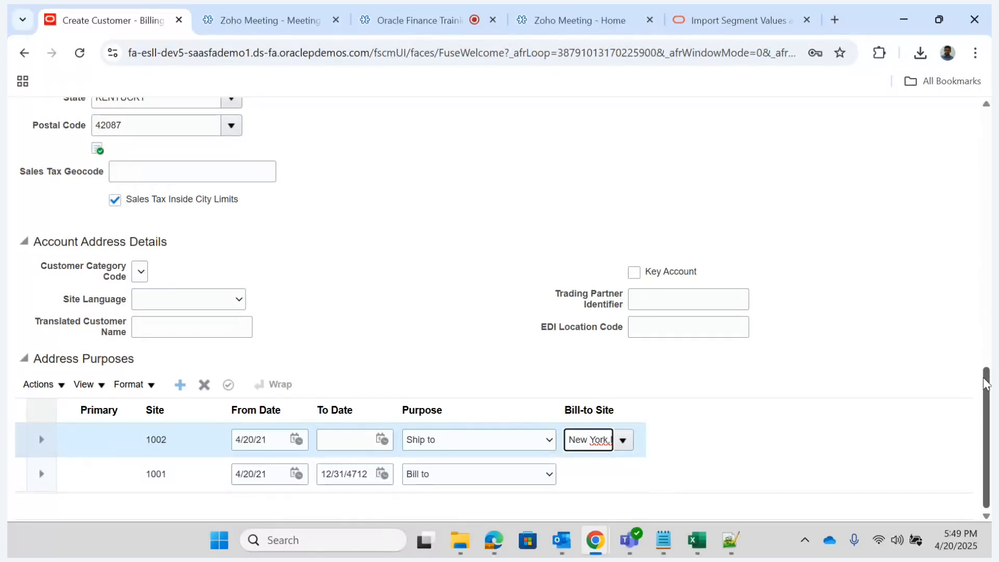
- Try to save and close the new organization customer
left_click_drag(985, 384, 890, 130)
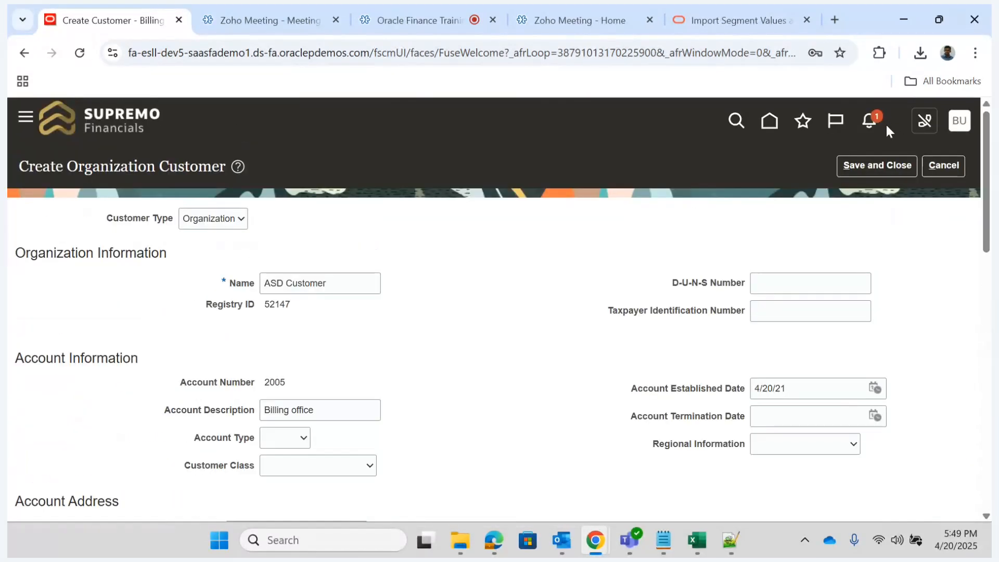
left_click(882, 163)
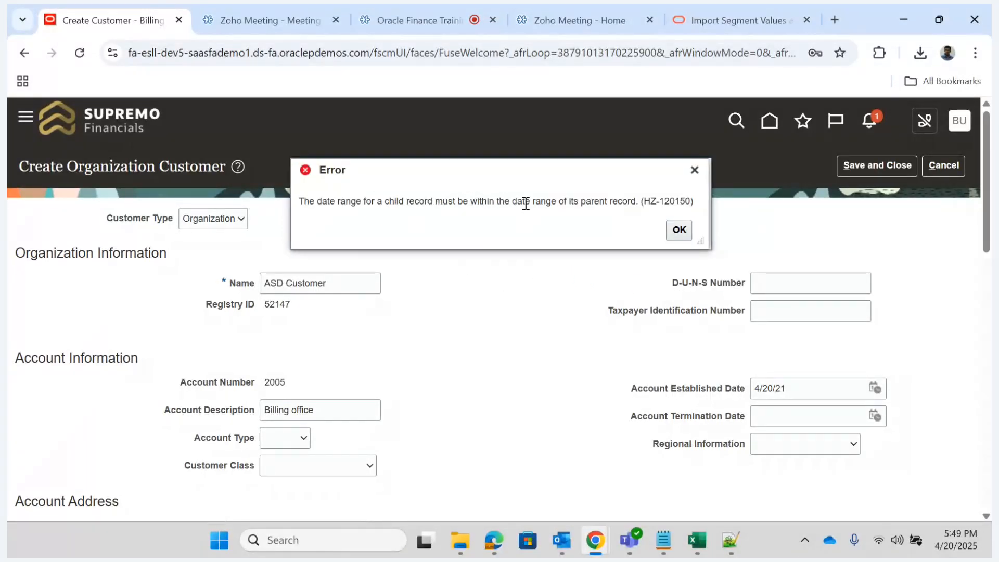
left_click(681, 232)
- Set the Account Established Date in the account information to 4/20/25
left_click(802, 388)
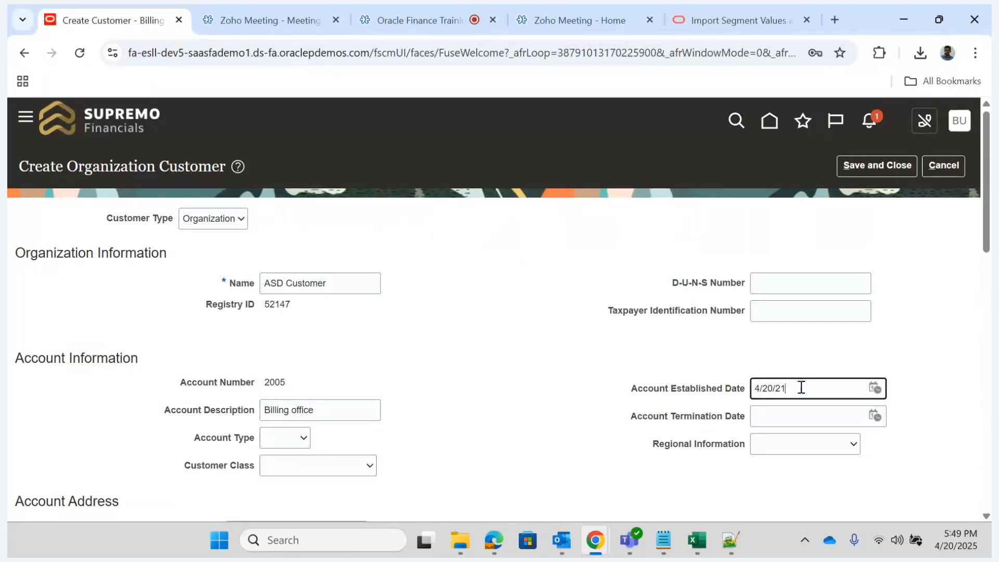
key("BackSpace")
type("5")
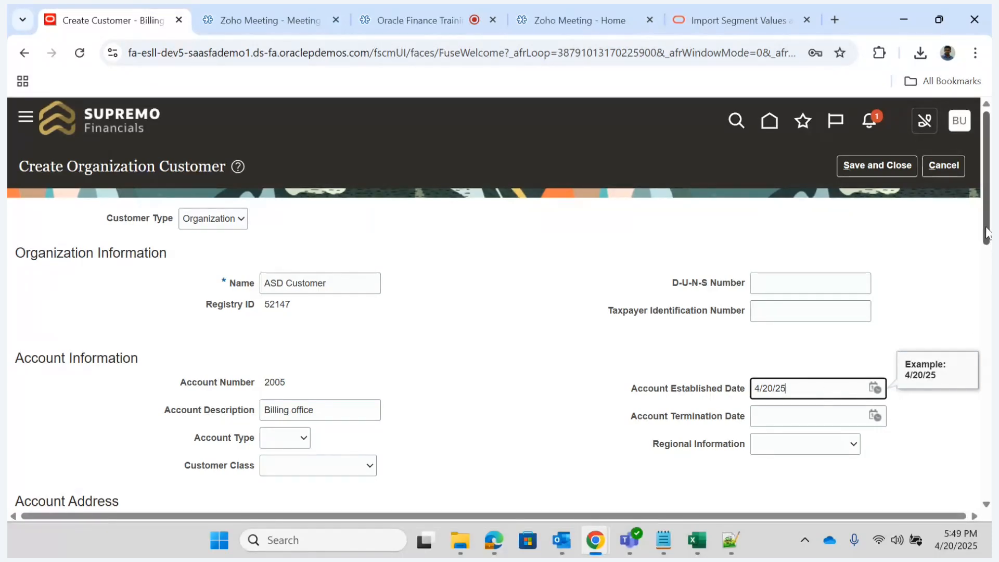
- Set the From Date of both the Ship to and Bill to purposes to 4/20/25, and save and close the customer
left_click_drag(988, 239, 988, 489)
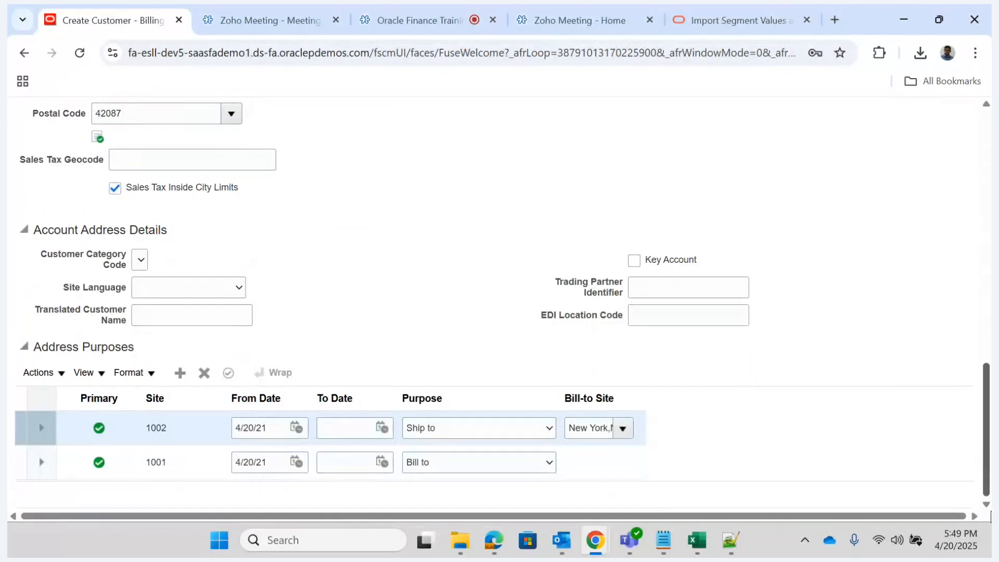
left_click(279, 428)
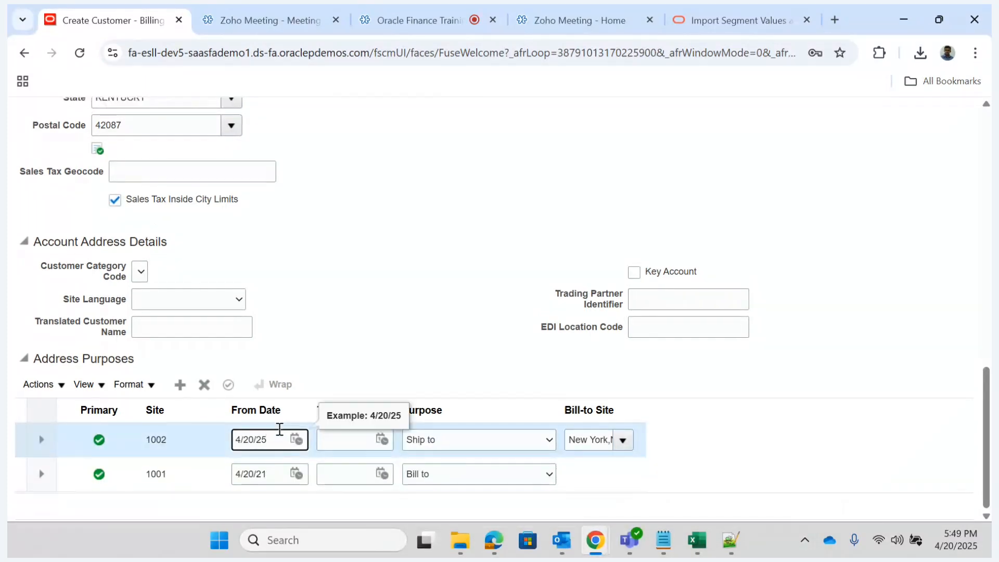
left_click(277, 470)
type("5")
key("Tab")
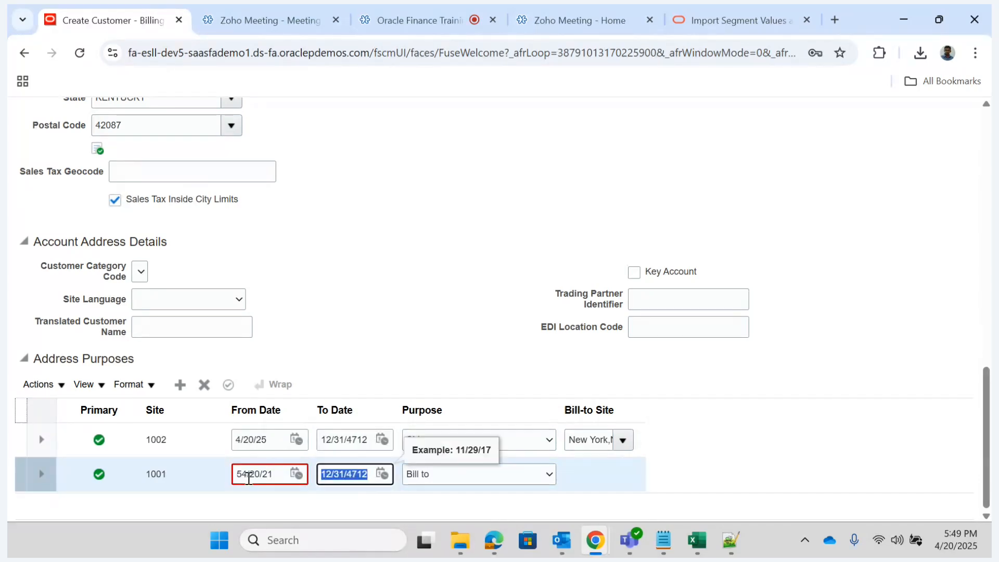
left_click(247, 476)
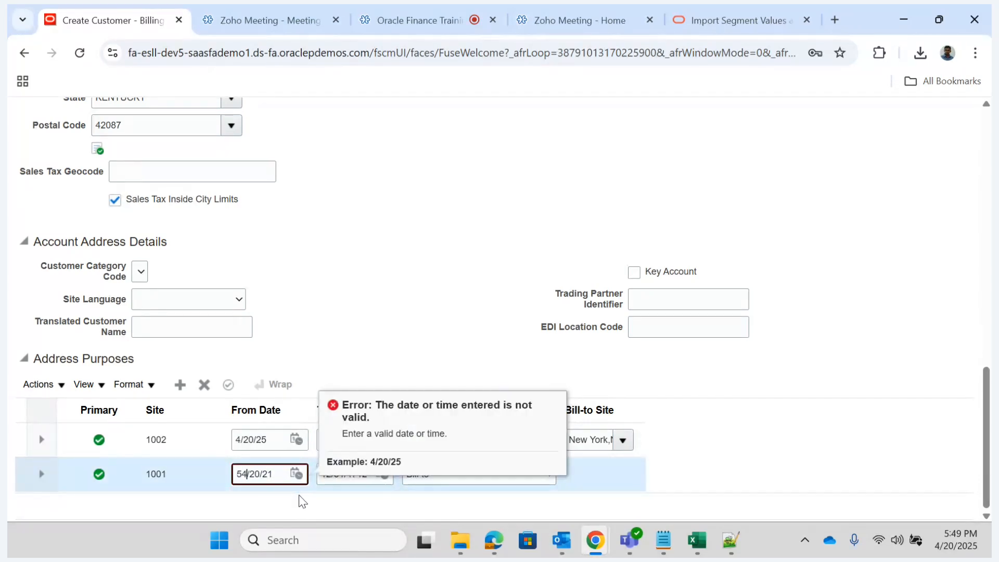
key("Left")
key("BackSpace")
left_click(283, 474)
type("5")
key("Tab")
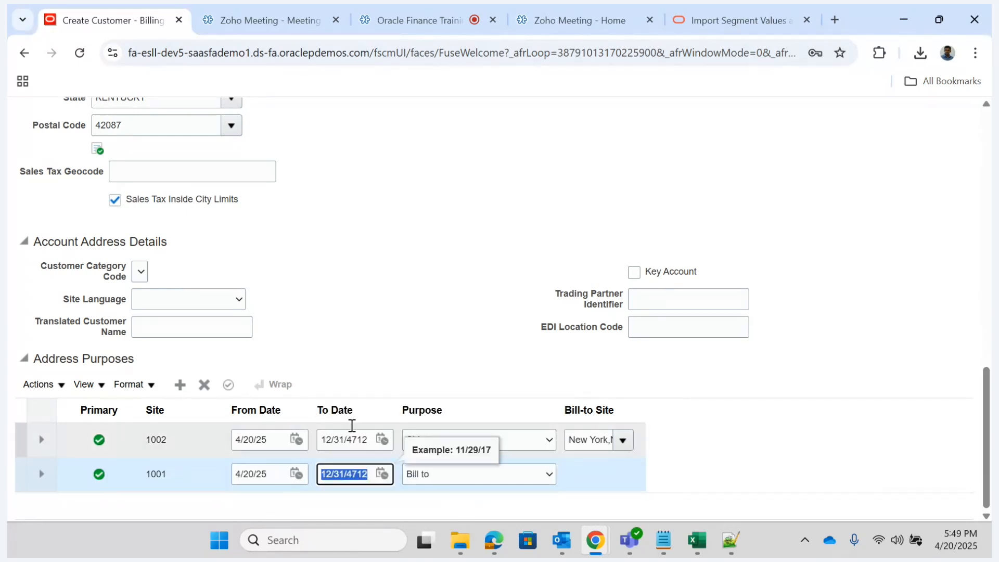
left_click_drag(987, 495, 988, 234)
left_click(865, 165)
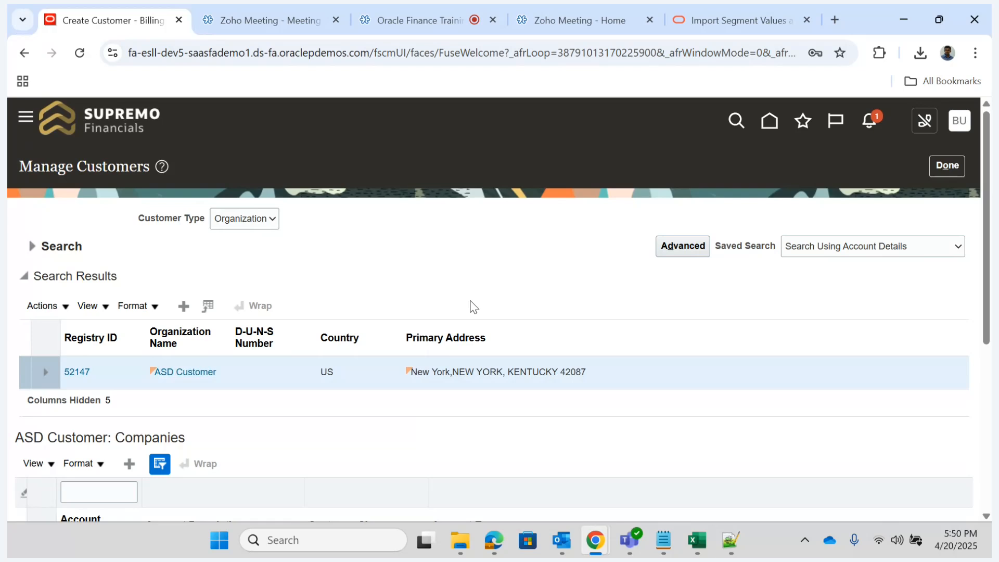
- Open the ASD Customer account's site for editing and review its site details, address purposes and reference accounts
scroll(268, 460, "down", 6)
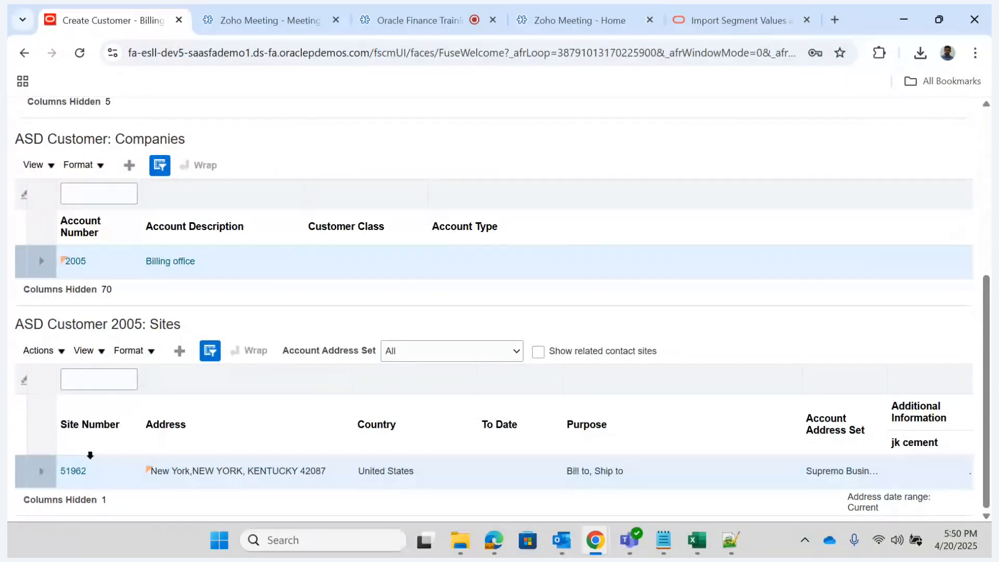
left_click(73, 472)
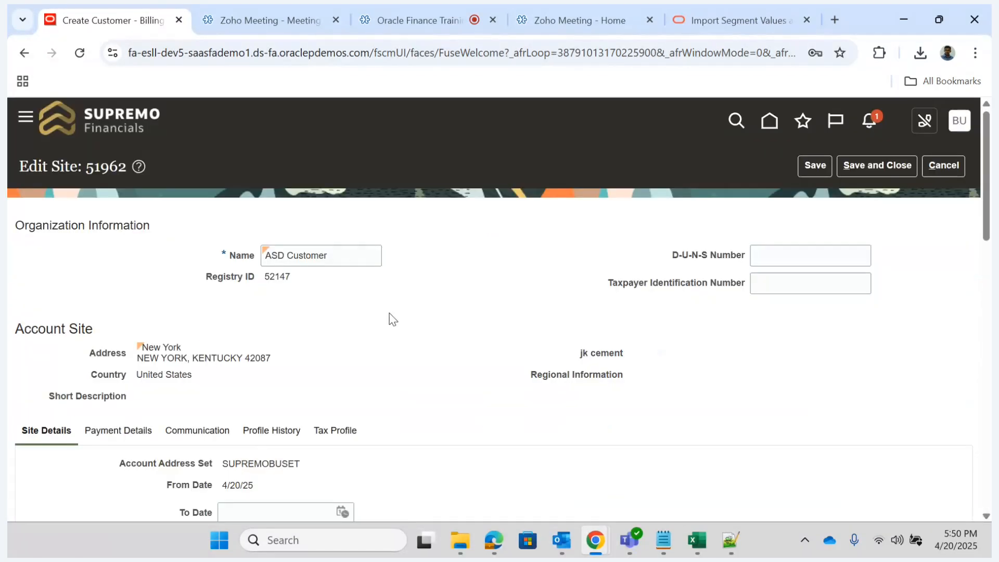
left_click_drag(388, 314, 611, 295)
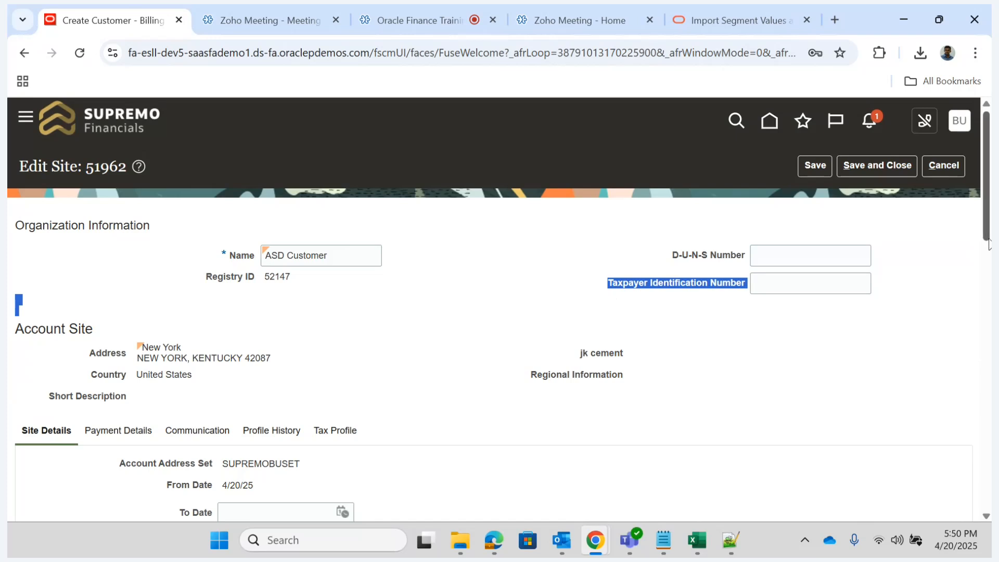
left_click(915, 281)
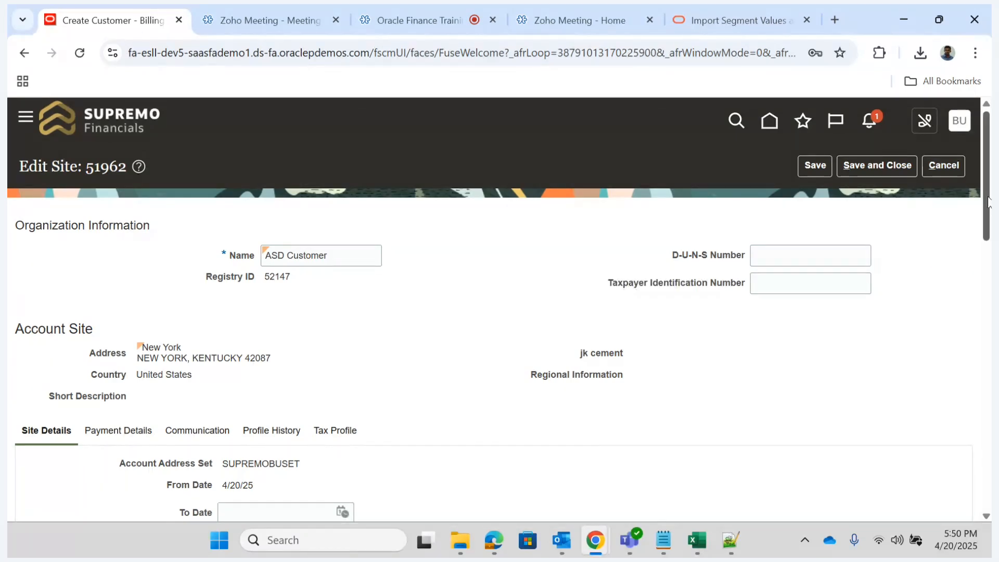
left_click_drag(988, 200, 987, 468)
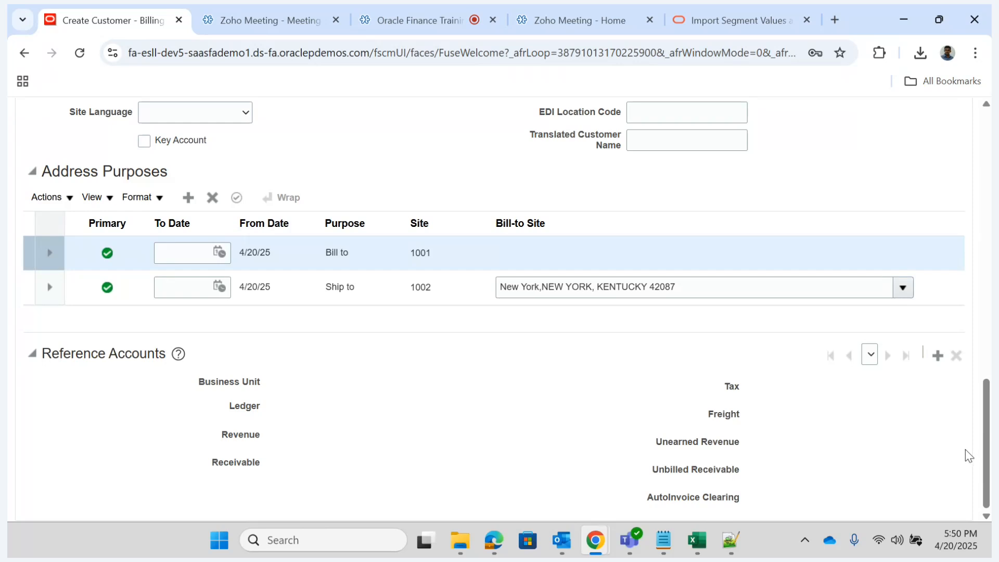
left_click_drag(989, 458, 947, 262)
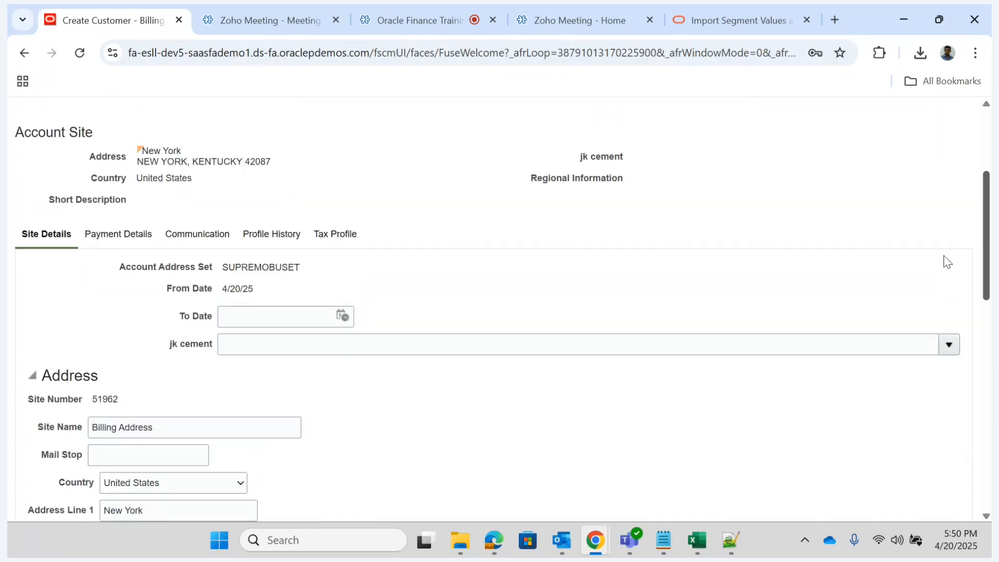
- Review the site's payment details, including receipt methods, payment instruments and notification preferences
left_click(115, 236)
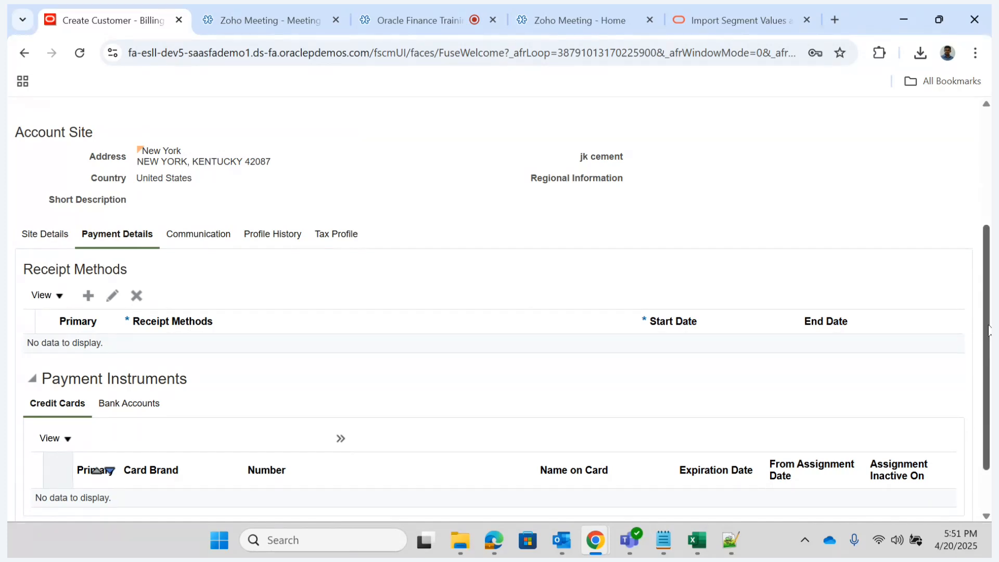
scroll(988, 331, "down", 1)
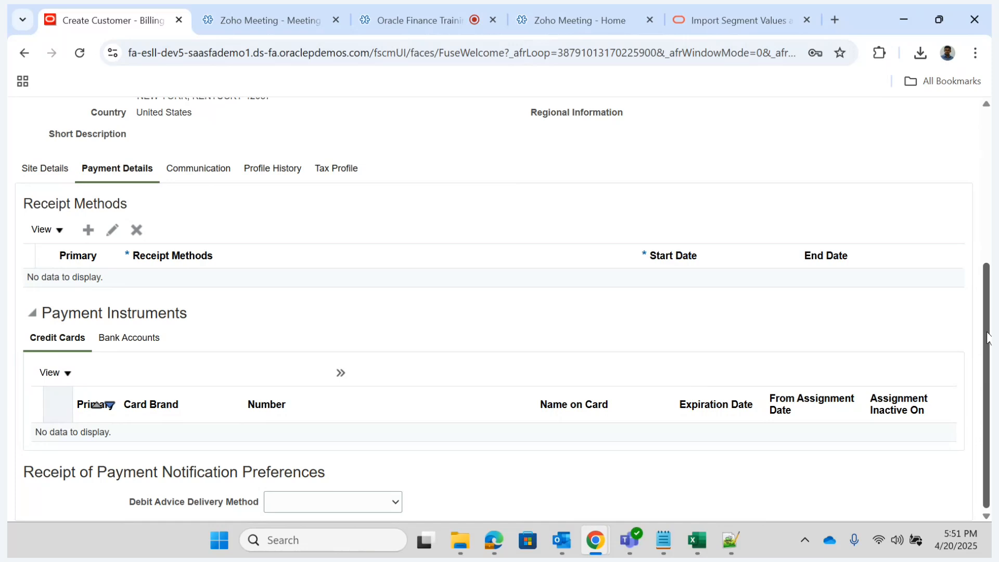
scroll(989, 337, "up", 4)
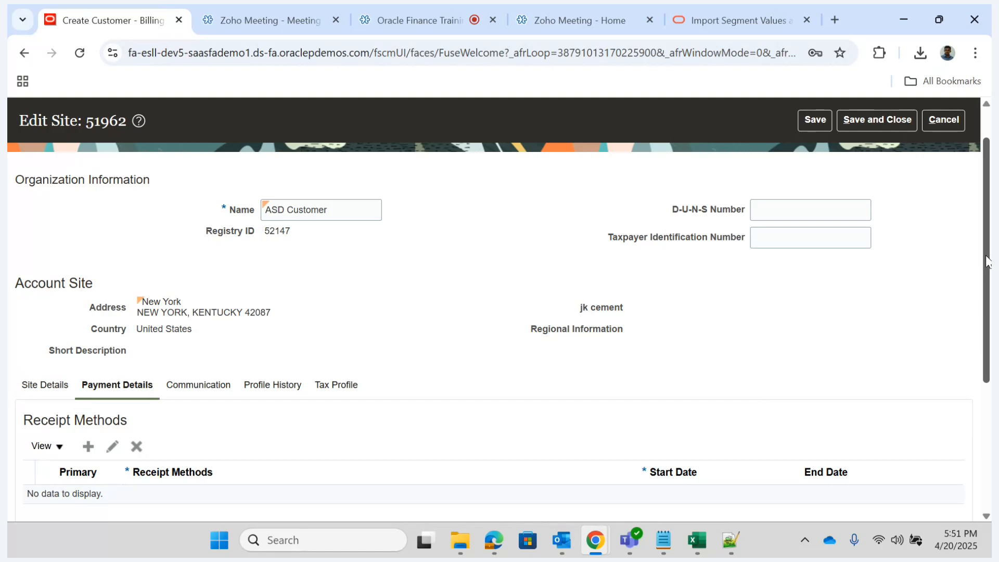
scroll(726, 469, "down", 4)
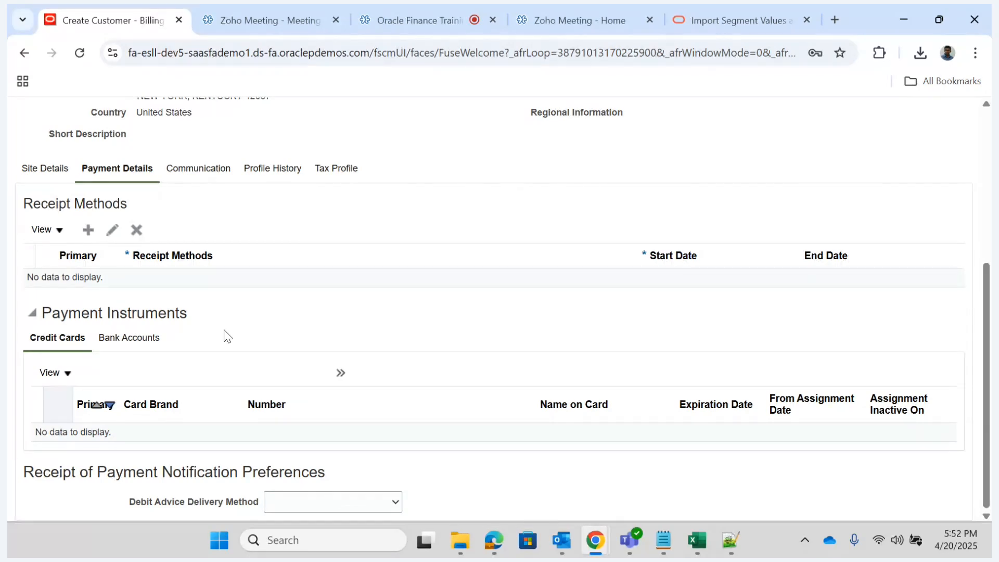
- Review the site's profile history and tax profile, including the choices for Tax Classification Code
left_click(264, 176)
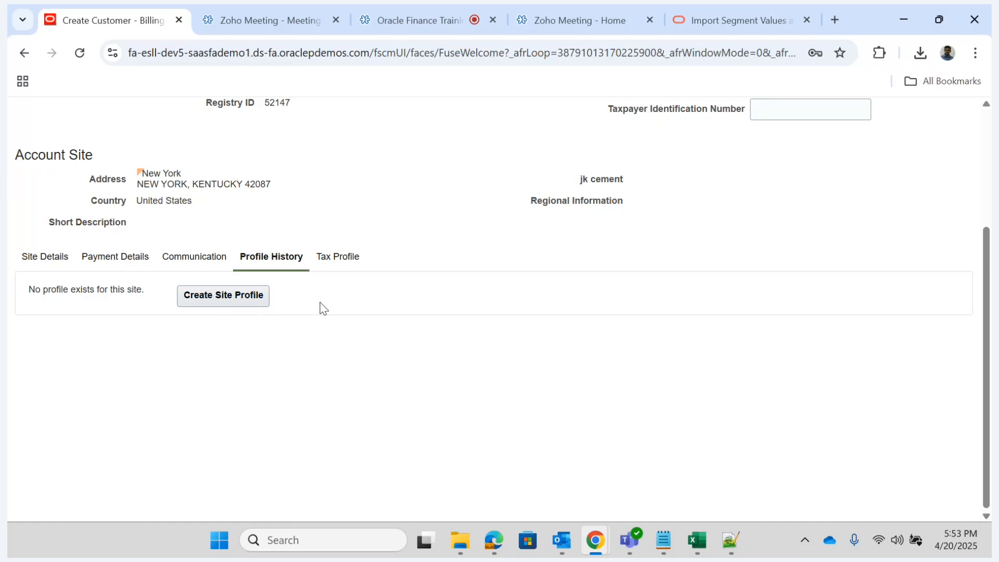
left_click(338, 257)
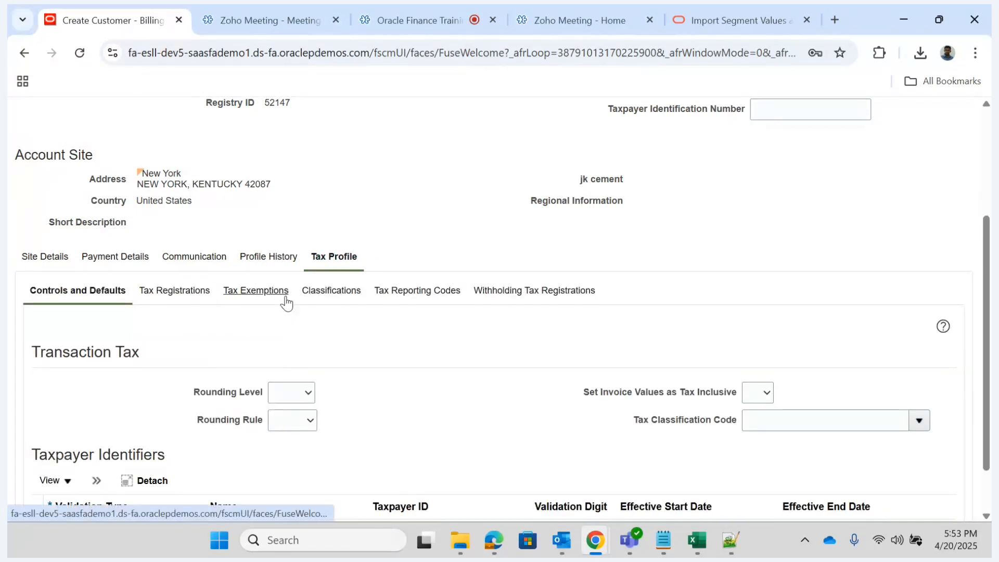
left_click(919, 421)
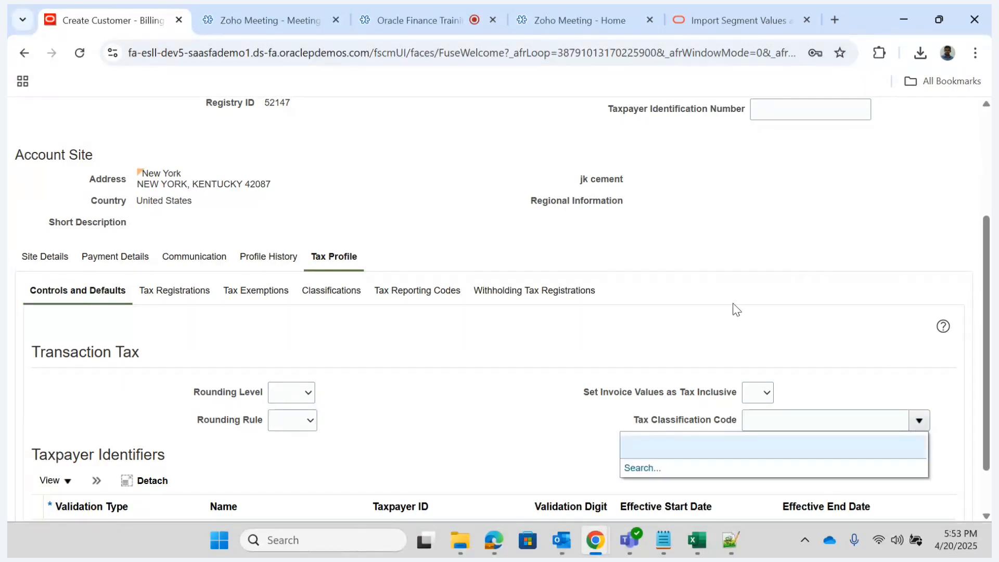
left_click(656, 350)
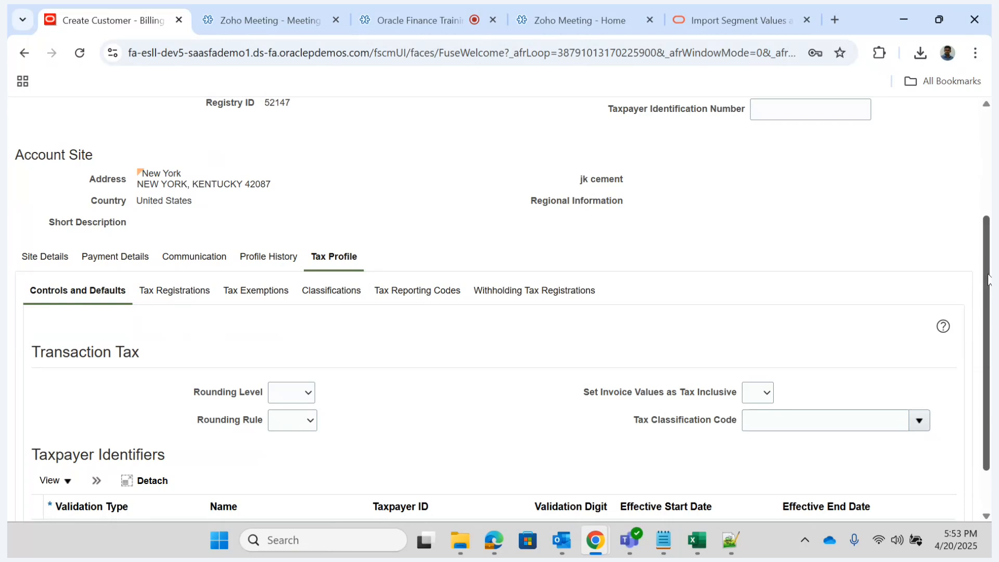
- Save and close the site, finish managing customers, and return to the home page
scroll(988, 279, "up", 3)
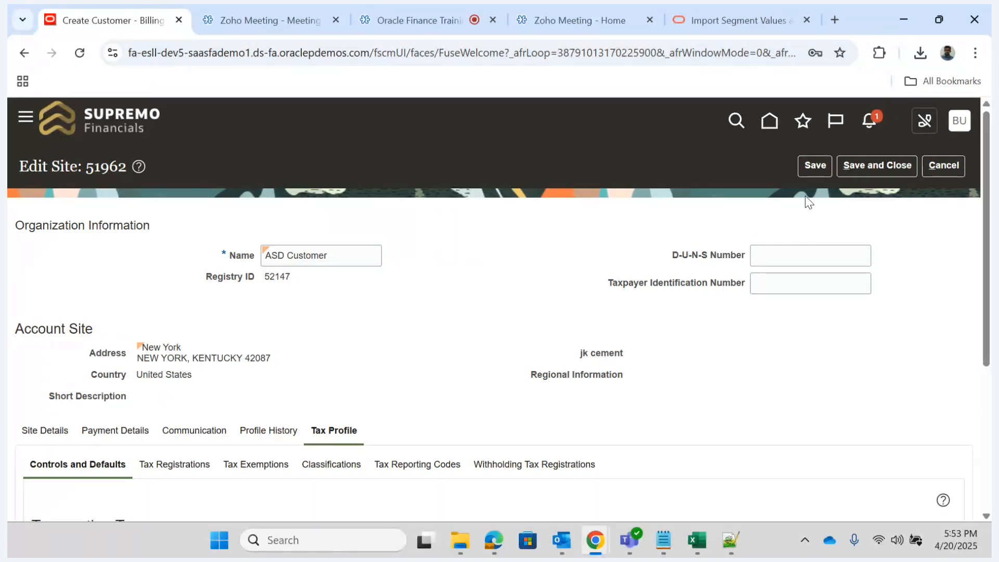
left_click(863, 167)
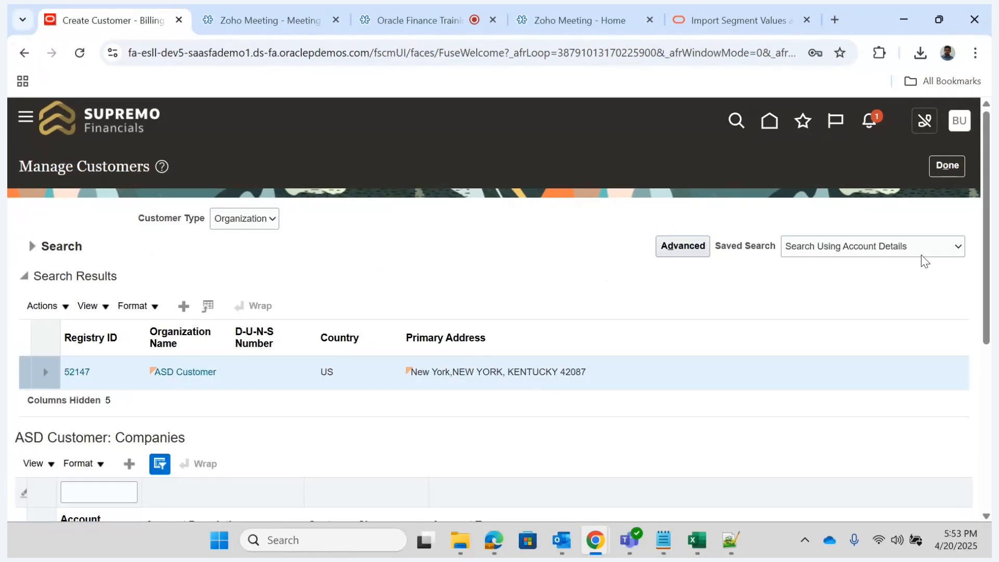
left_click(947, 165)
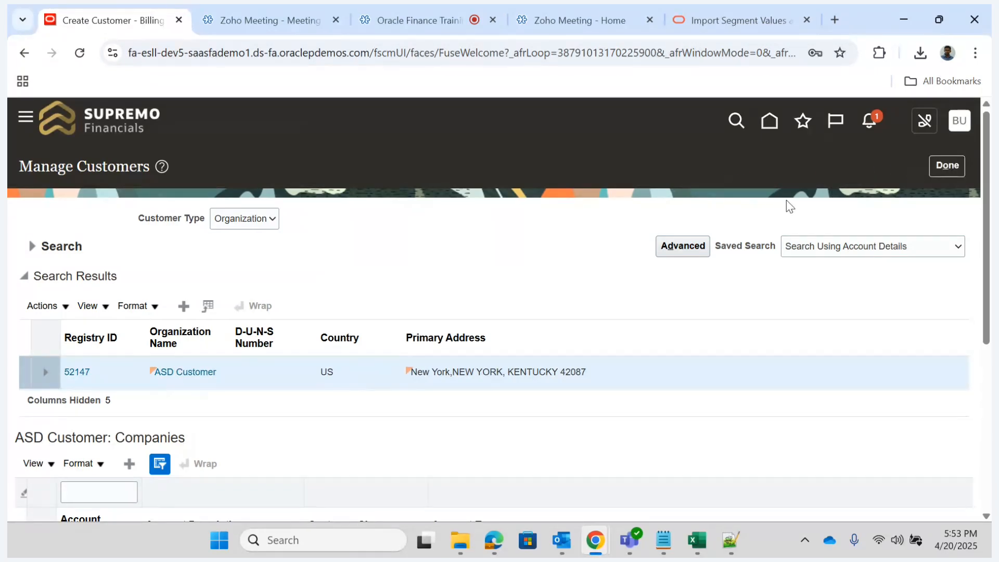
left_click(775, 133)
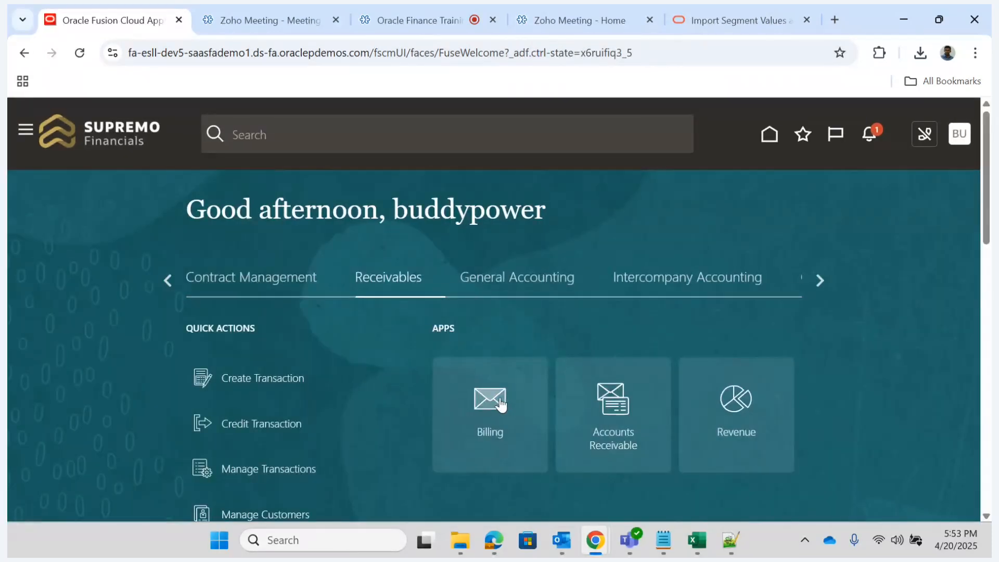
- Open the Billing work area and start the Upload Customers from Spreadsheet task
left_click(501, 403)
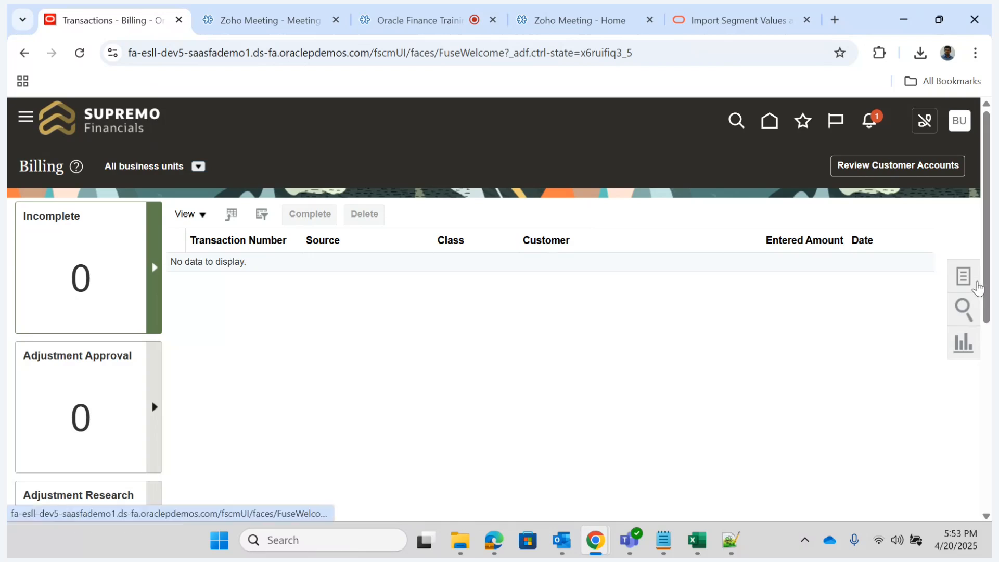
left_click(976, 287)
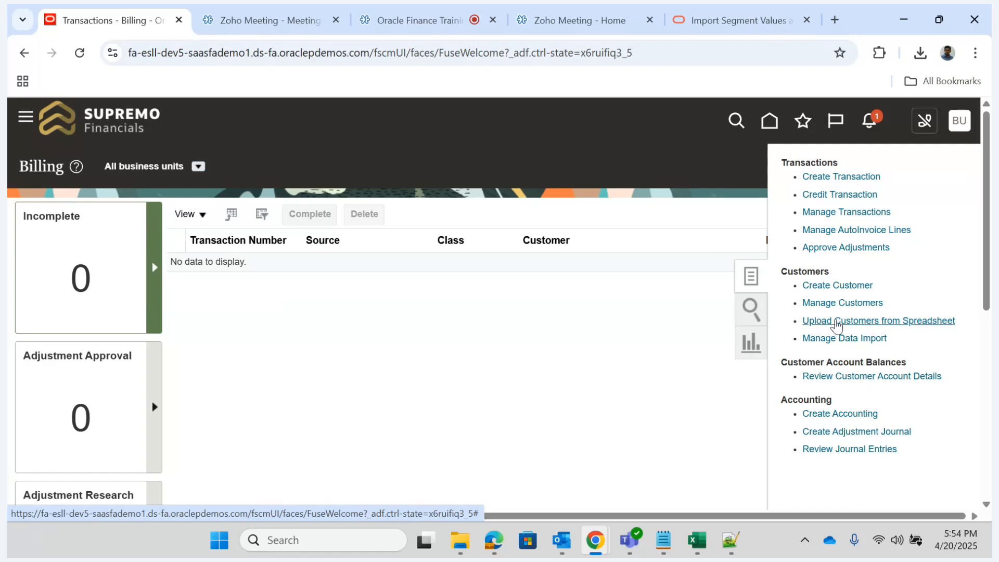
left_click(835, 322)
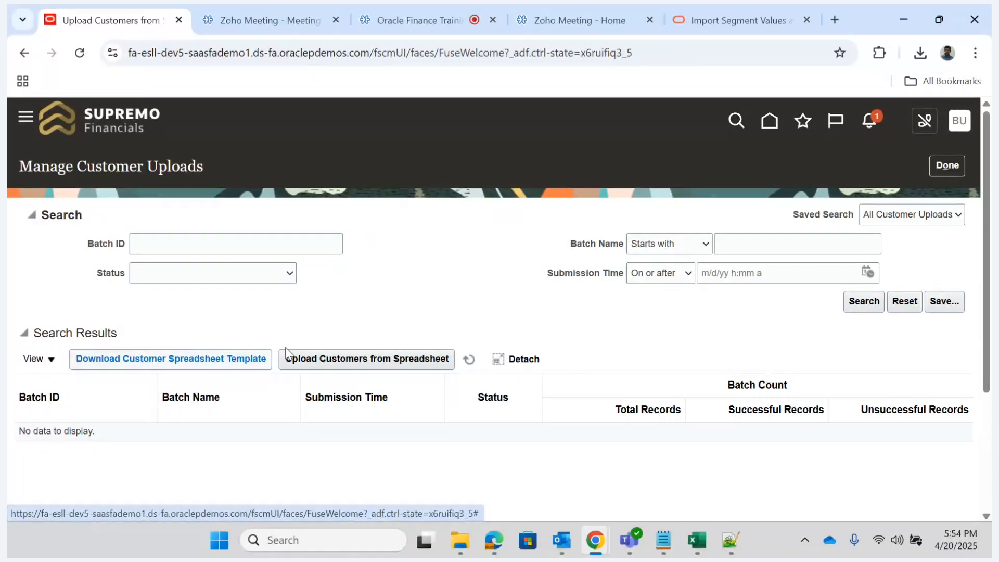
- Download the customer spreadsheet template, view it in Excel and enable editing on the workbook
left_click(159, 361)
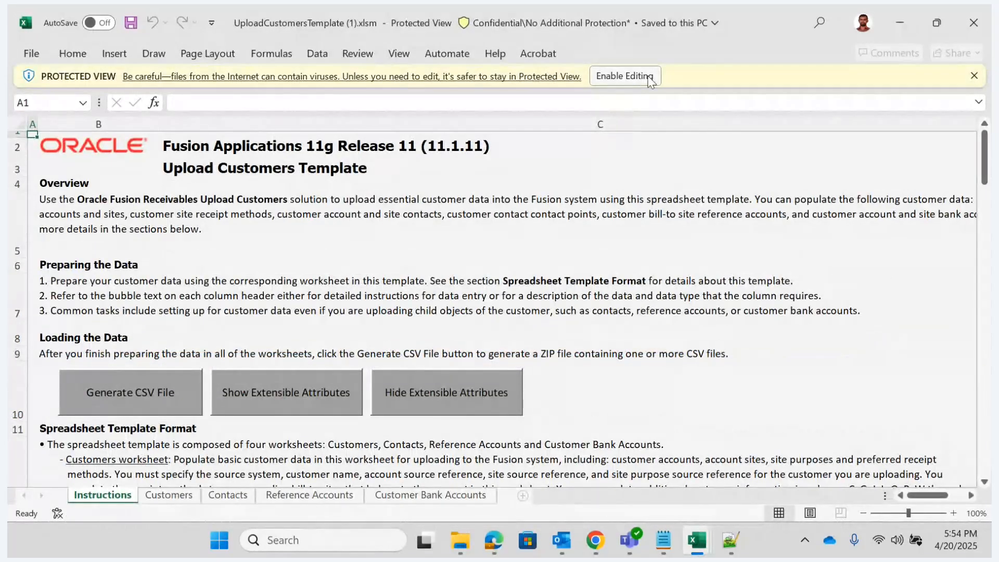
left_click(625, 76)
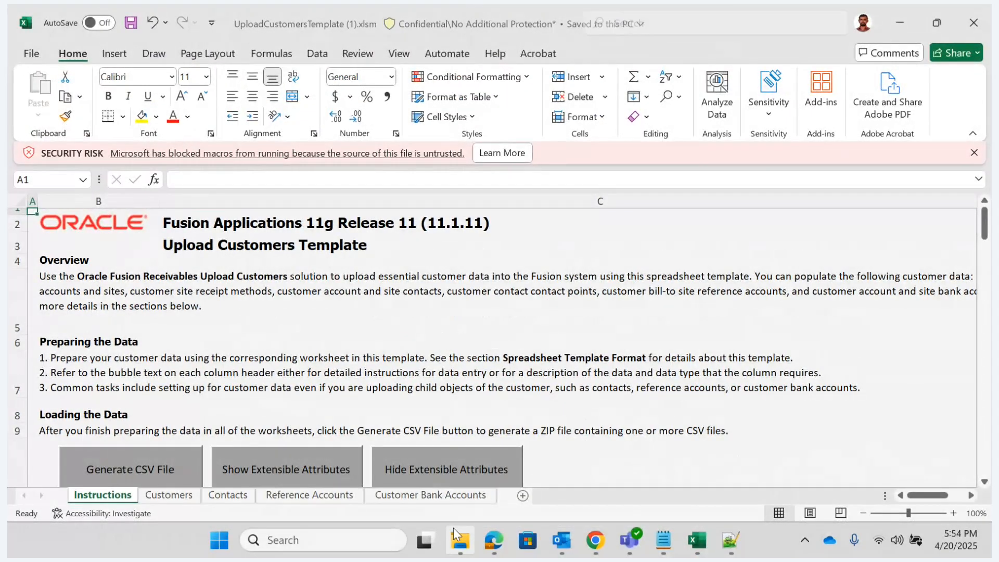
mouse_move(455, 526)
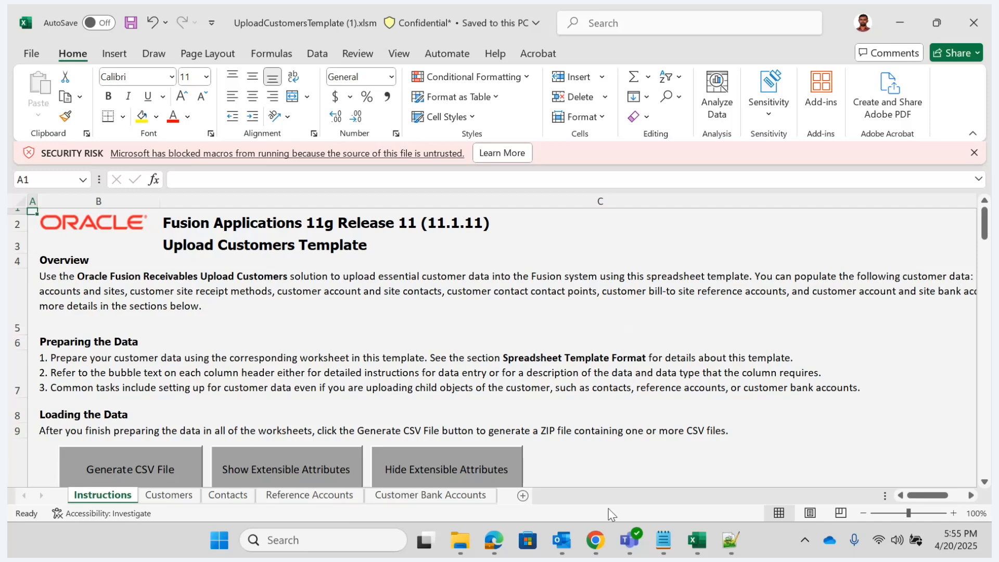
- Return to Oracle Fusion in Chrome, finish managing customer uploads and open the Manage Customers task from Billing
left_click(596, 540)
left_click(477, 465)
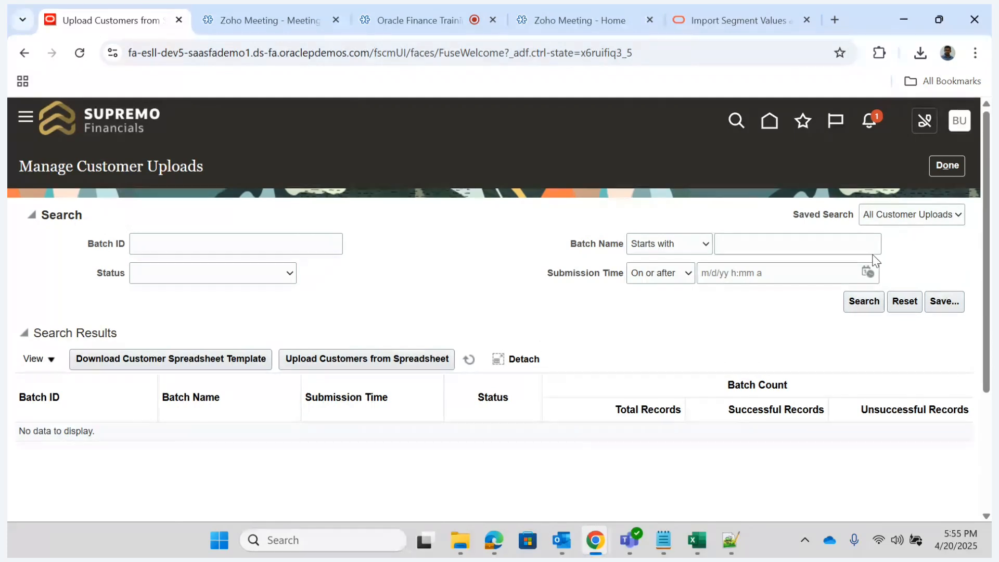
left_click(955, 169)
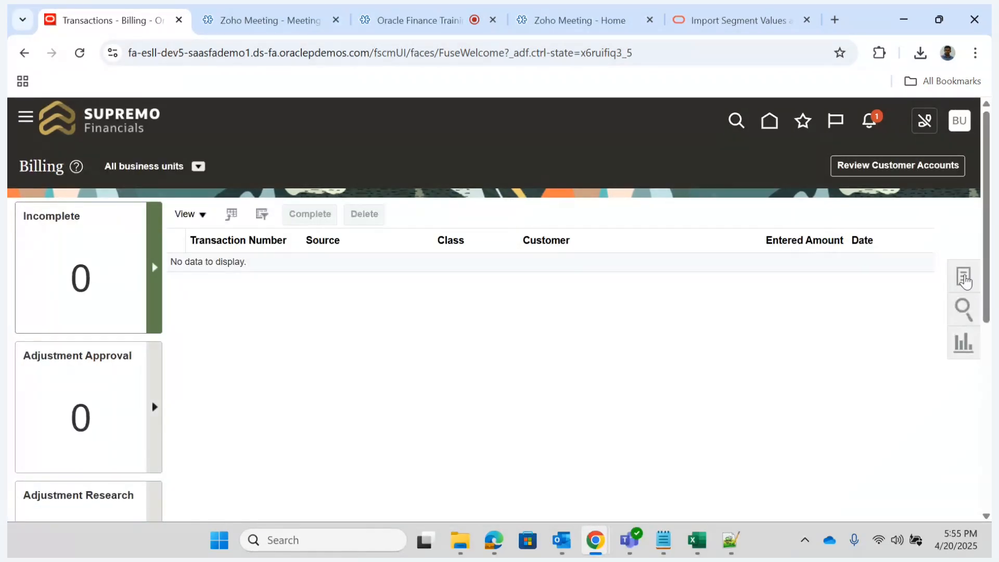
left_click(964, 277)
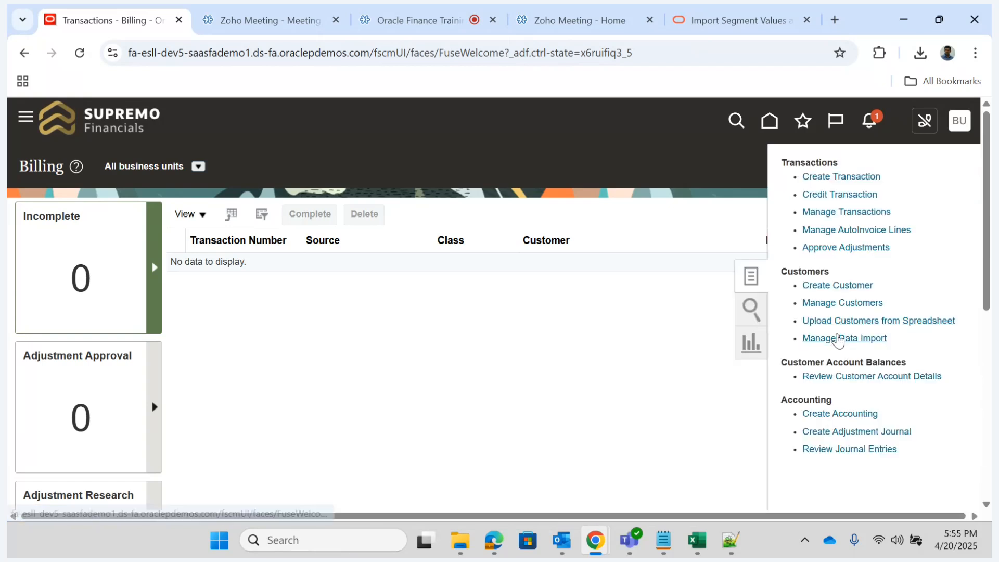
left_click(843, 304)
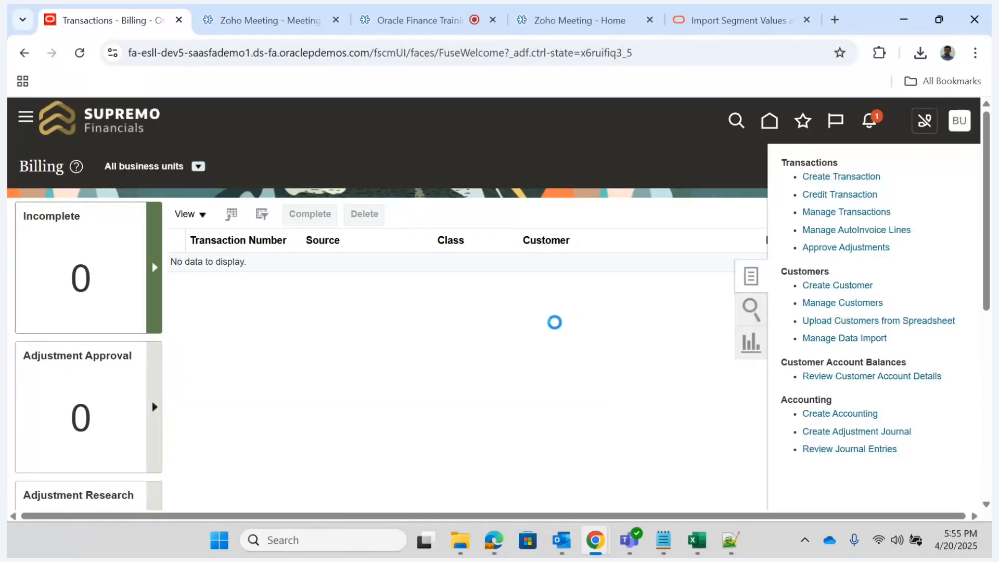
- Search for organization customers by the Organization Name ASD, leaving the Registry ID blank
left_click(329, 293)
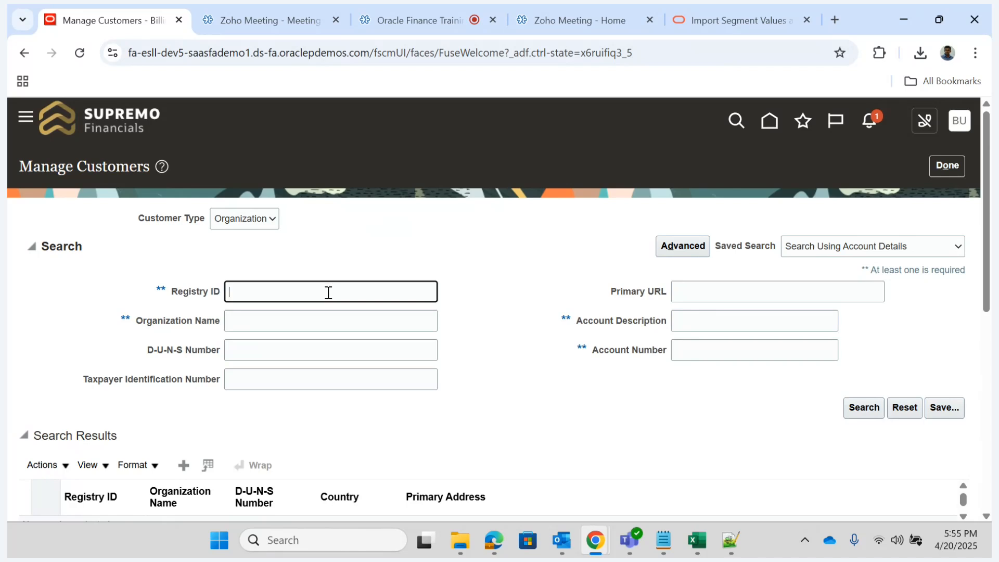
type("ASD")
left_click_drag(988, 245, 970, 264)
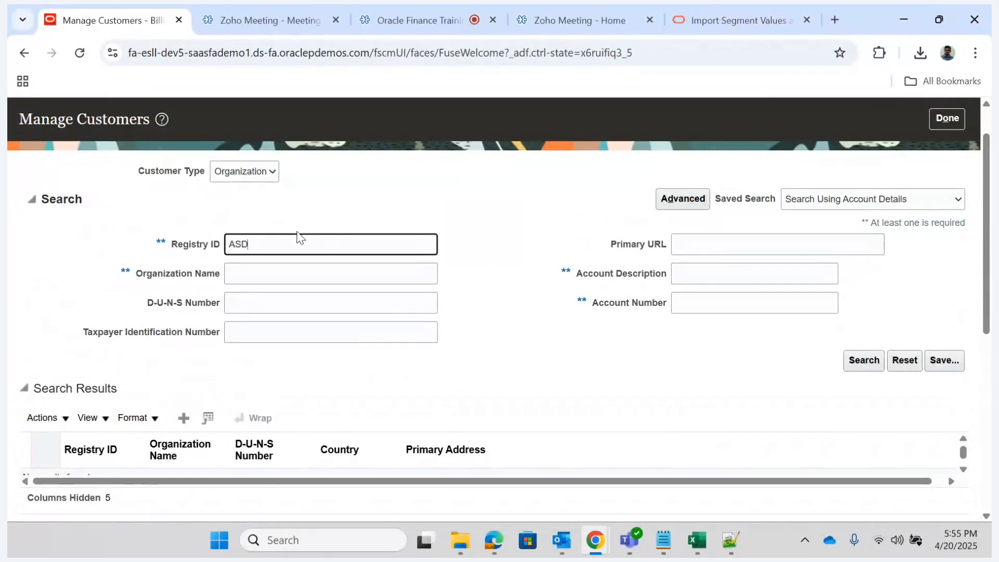
double_click(288, 250)
key("BackSpace")
key("Tab")
type("ASD")
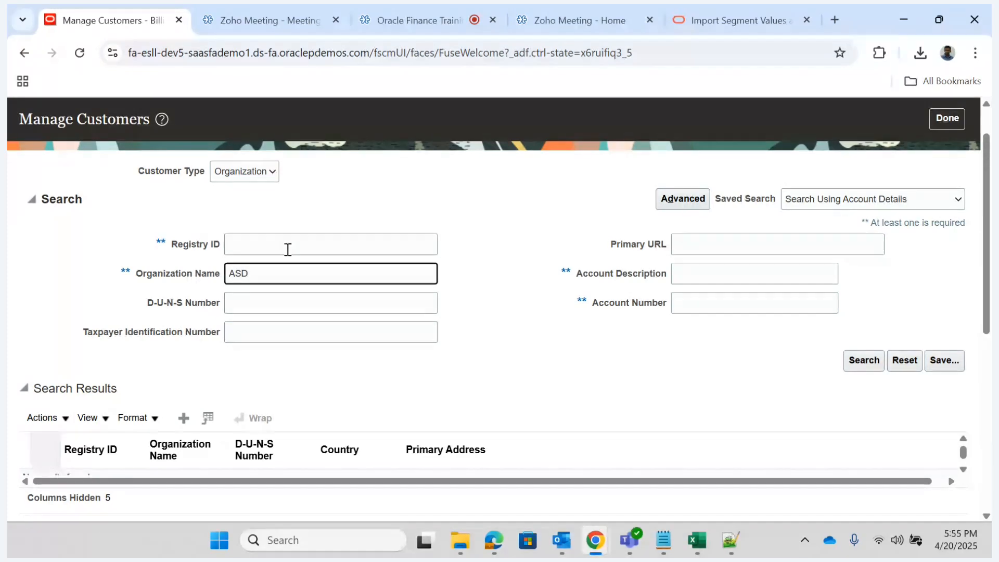
key("Return")
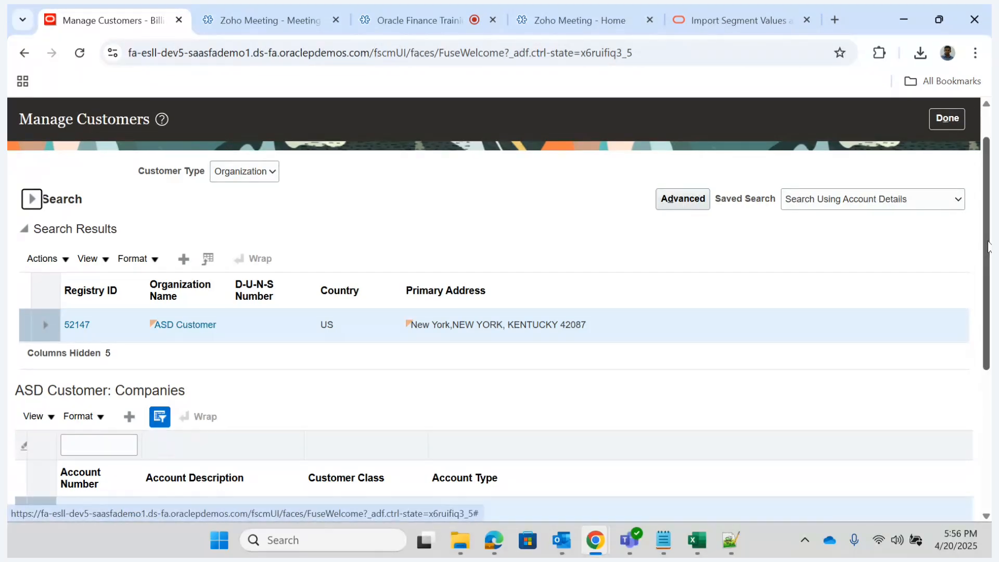
- Export the customer search results to Excel and open the exported file to check the ASD Customer row
left_click_drag(986, 250, 974, 212)
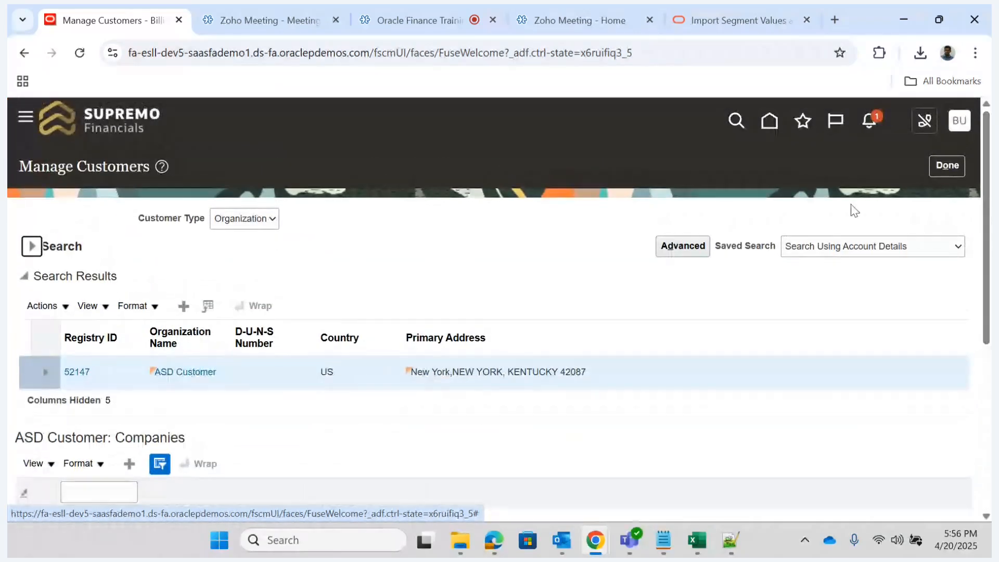
left_click(211, 305)
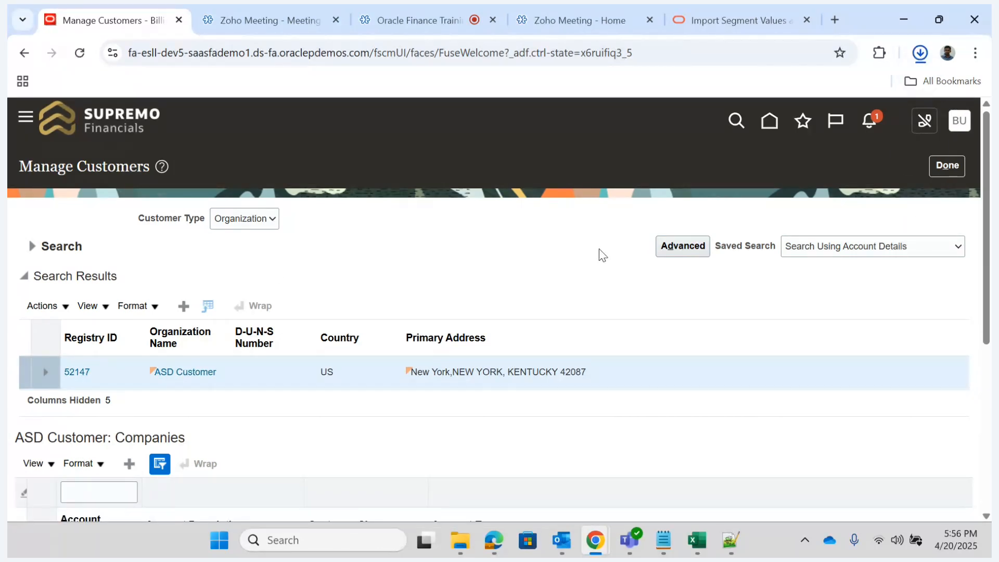
left_click(921, 52)
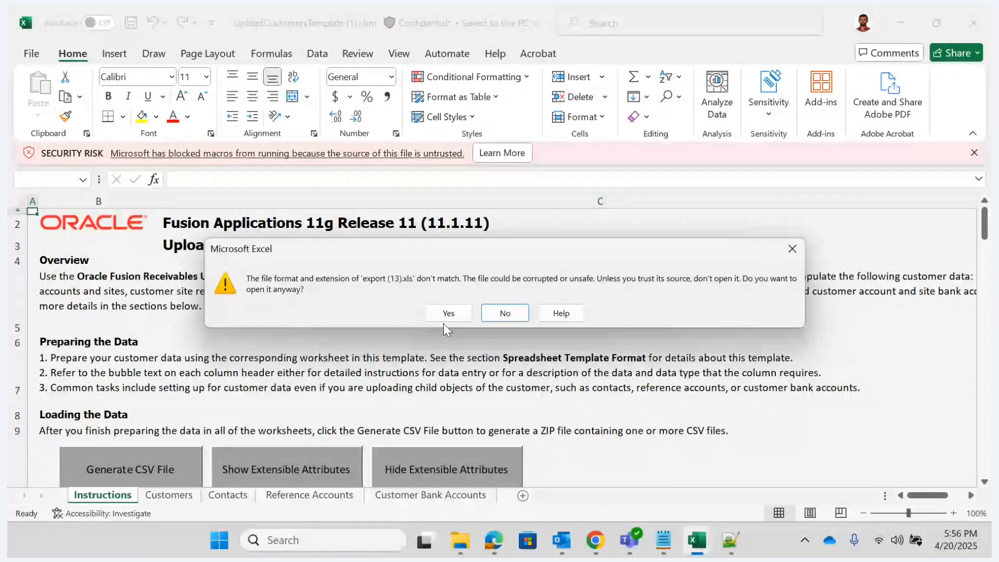
left_click(448, 316)
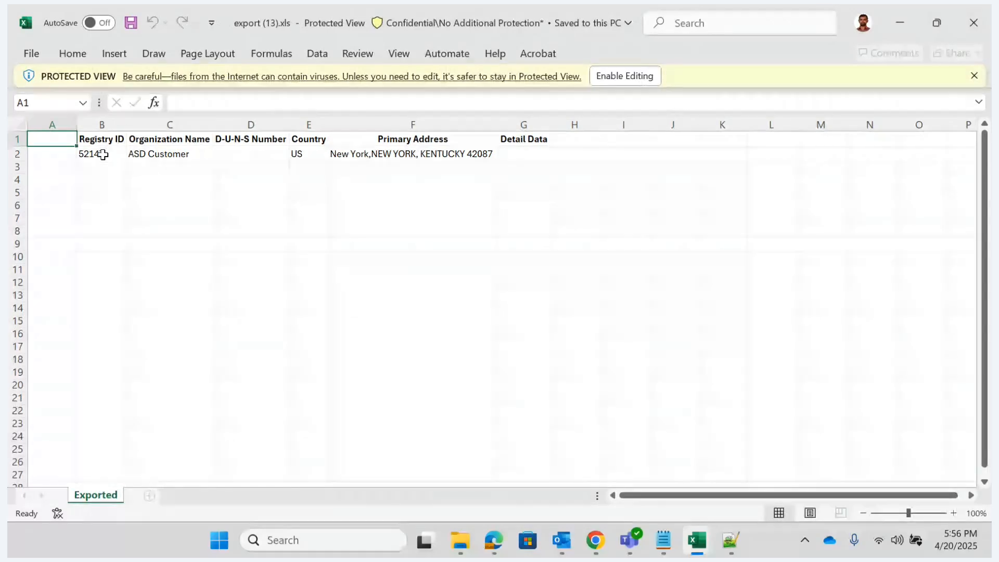
left_click(104, 155)
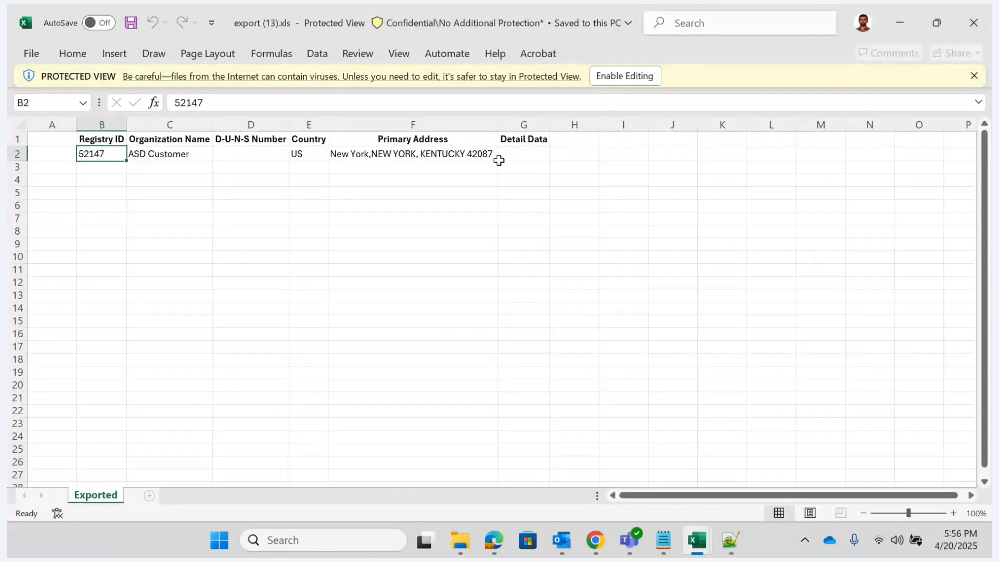
- Switch back to Oracle Fusion in Chrome and review the ASD Customer's company account and site details
left_click(596, 540)
left_click(474, 478)
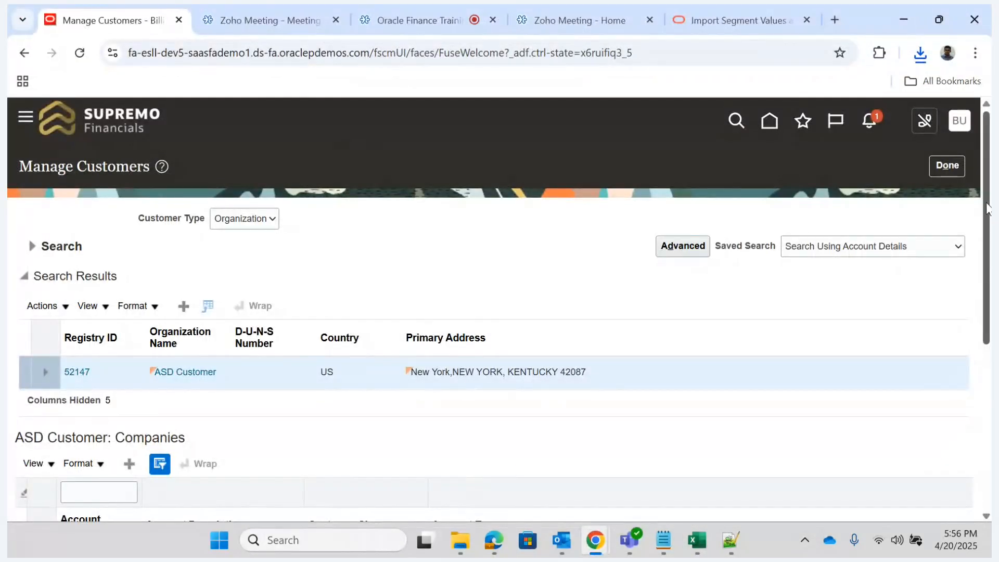
left_click_drag(987, 208, 944, 392)
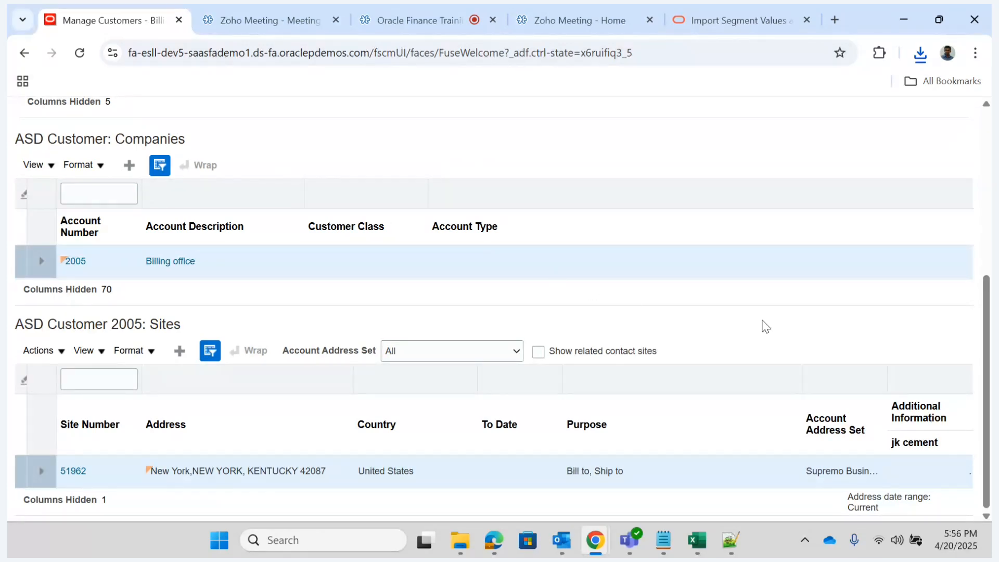
scroll(987, 366, "up", 5)
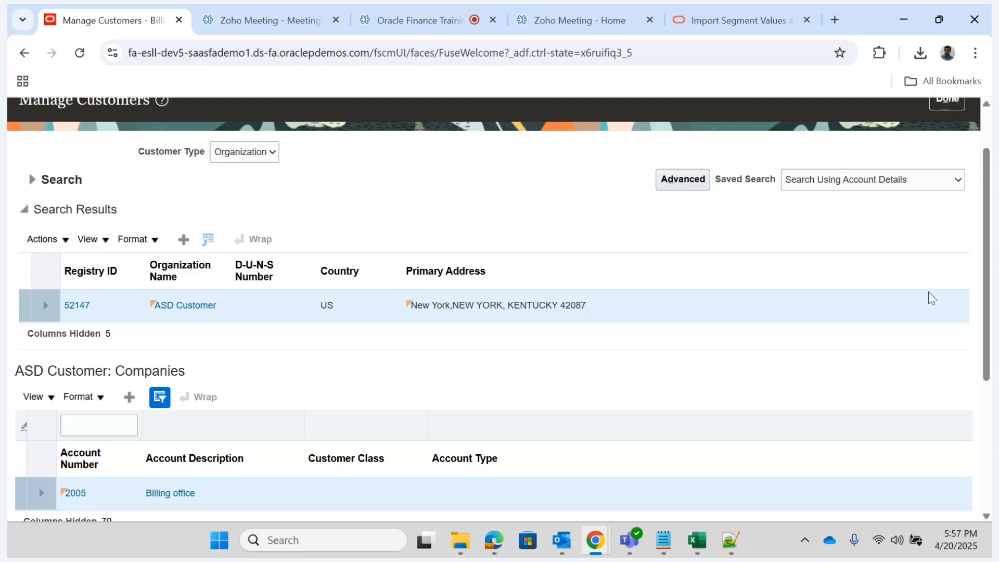
left_click_drag(987, 282, 986, 244)
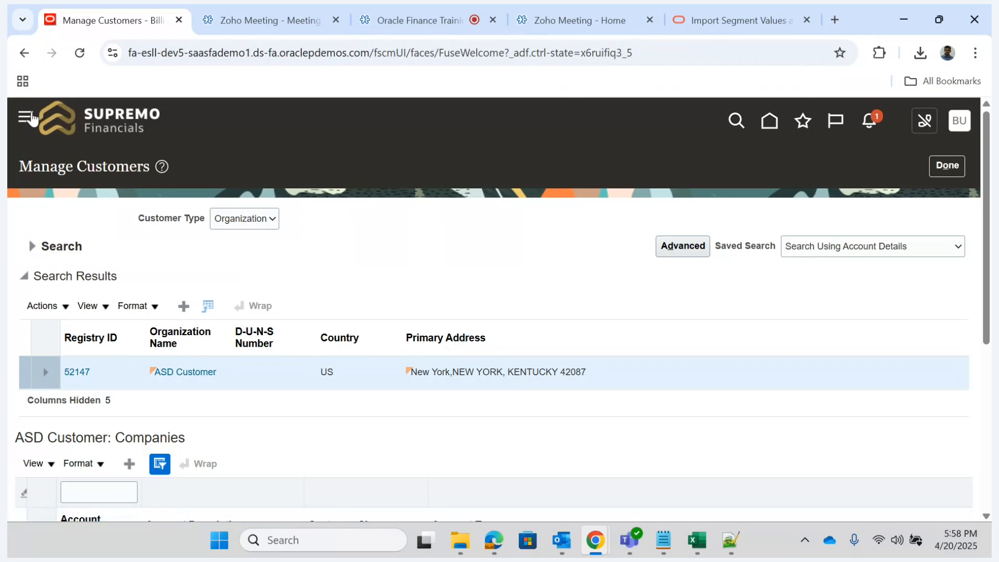
- Examine the Tools group in the navigation list for the available import, export and process options
left_click(26, 120)
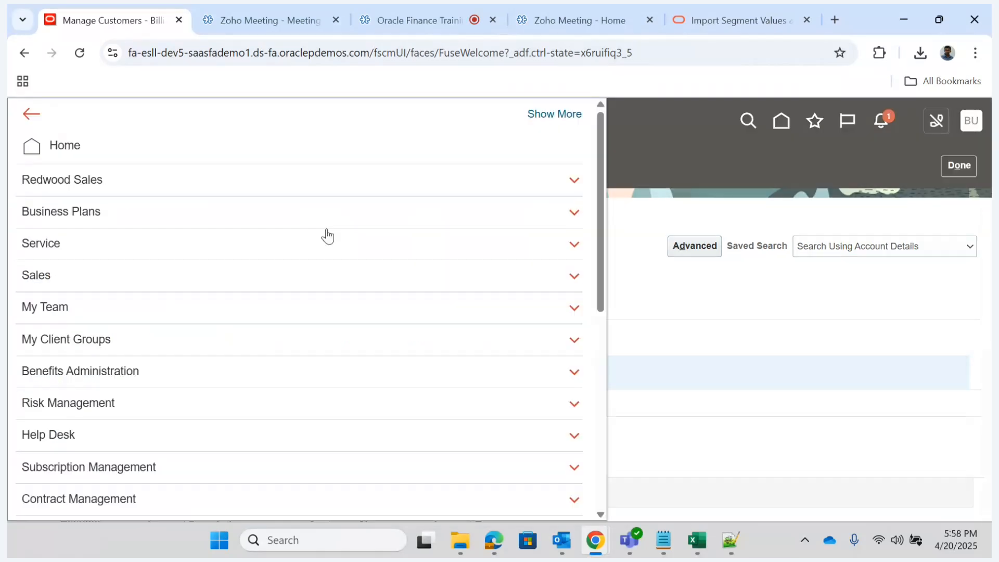
left_click_drag(601, 205, 622, 457)
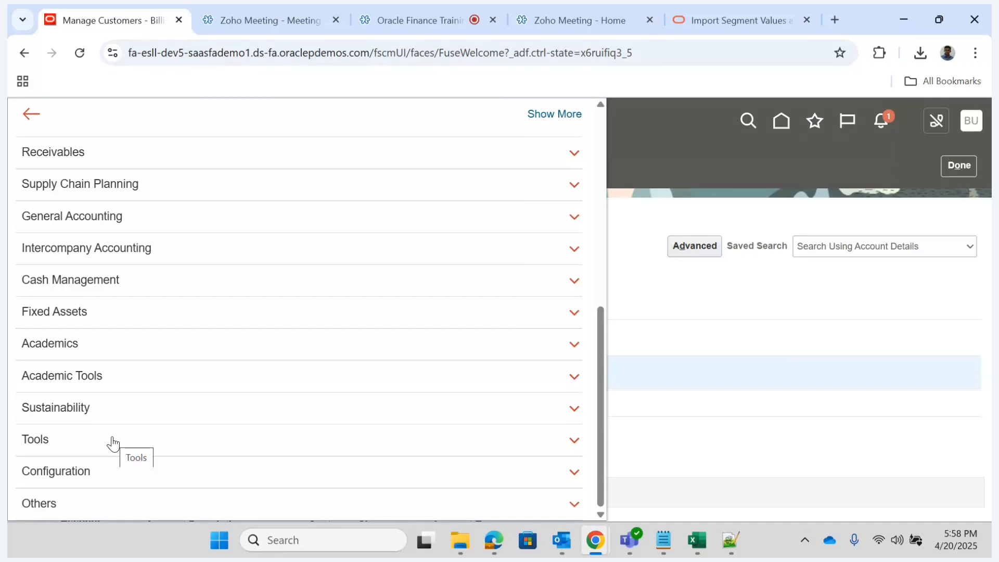
left_click(234, 446)
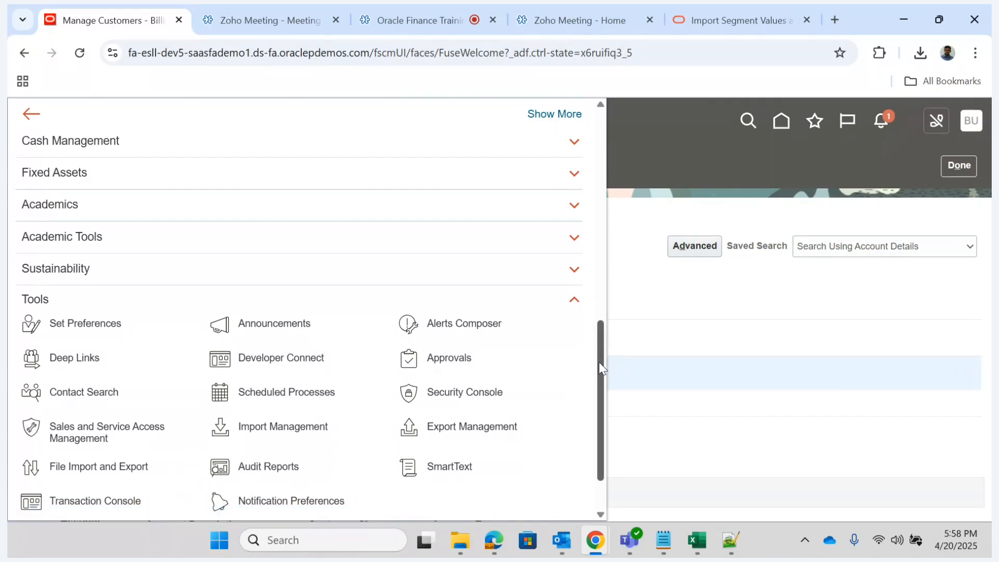
scroll(600, 362, "down", 2)
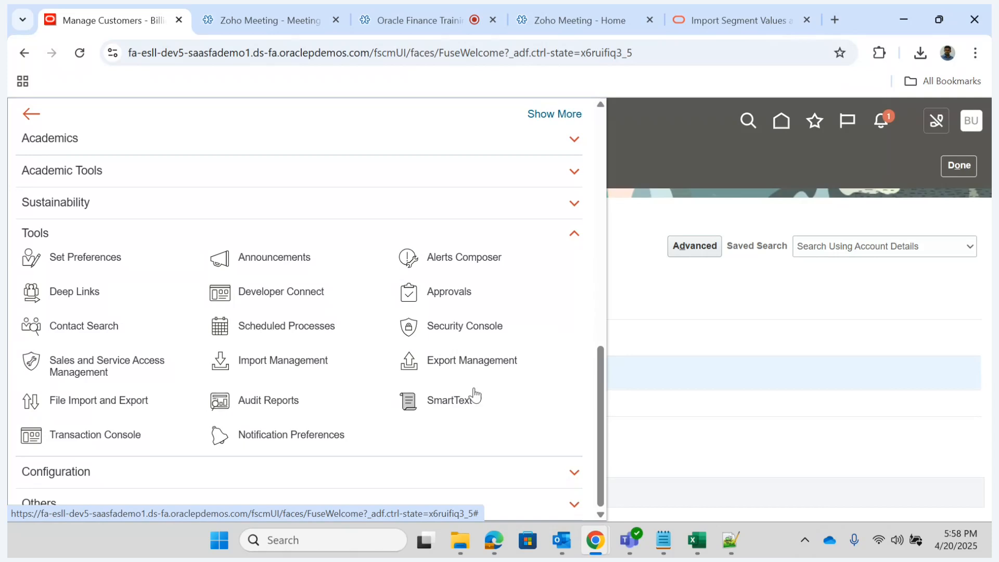
left_click(768, 309)
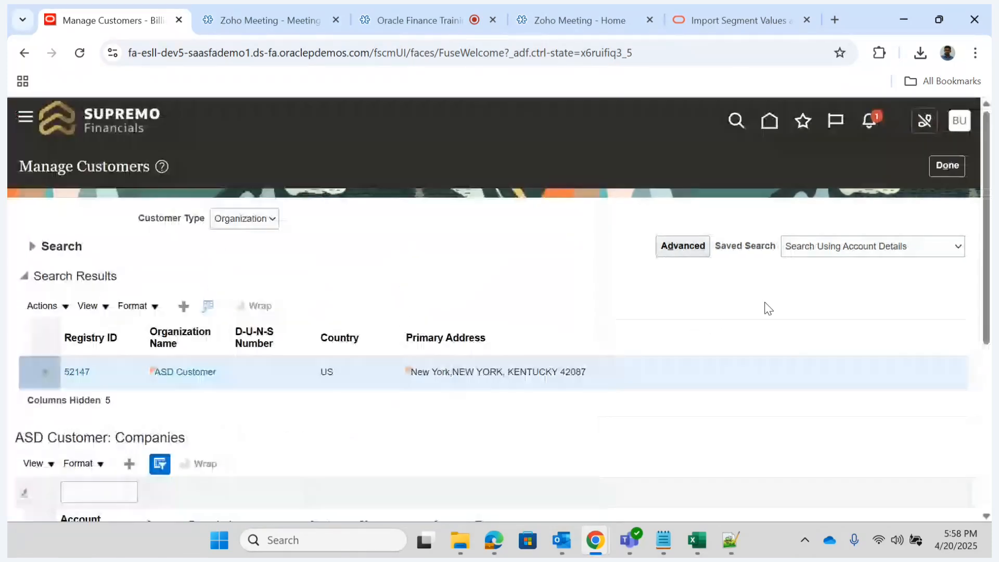
- Return to the home page and look through the apps offered under Others and Tools
left_click(769, 125)
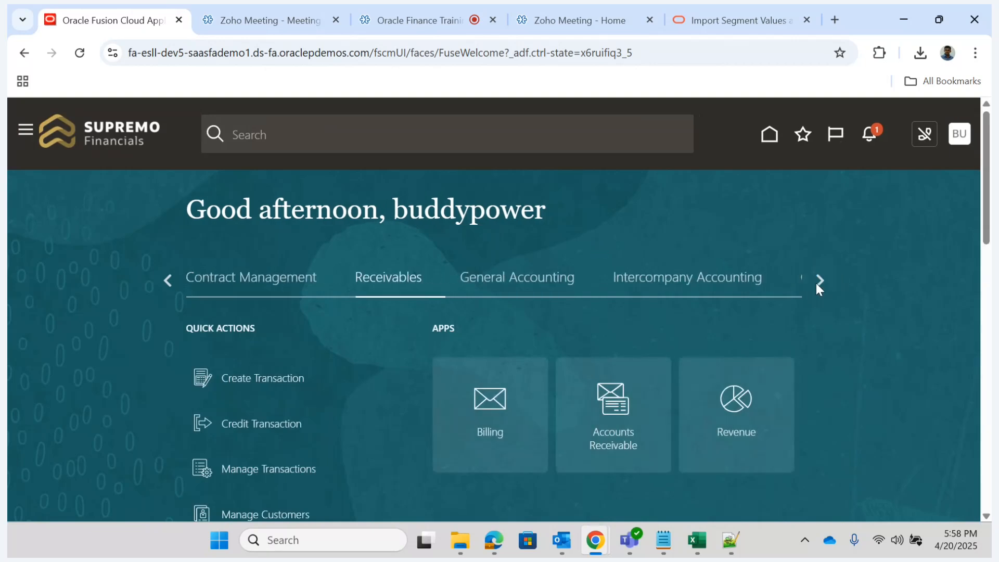
left_click(818, 282)
left_click(818, 281)
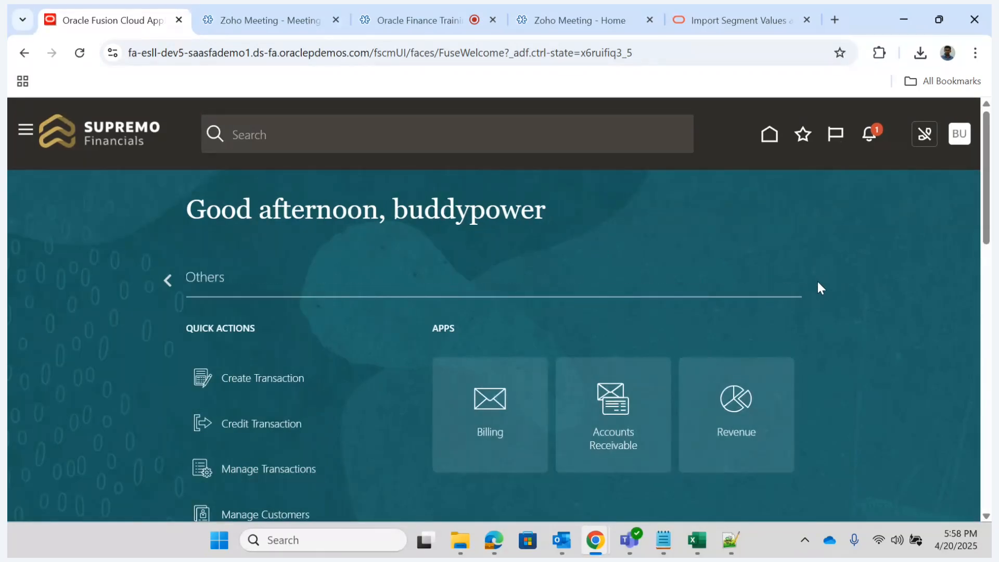
left_click(208, 281)
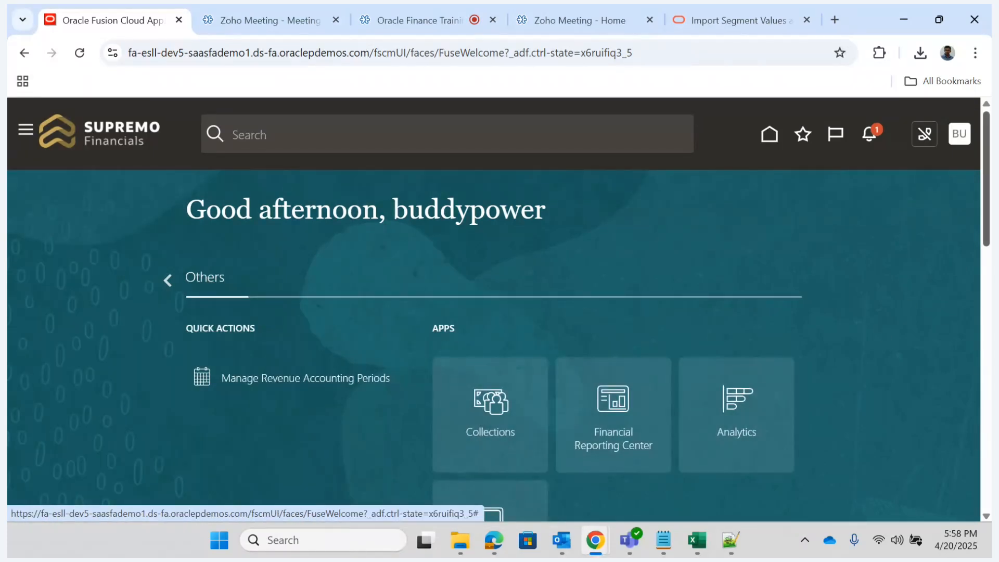
scroll(976, 186, "down", 3)
scroll(977, 186, "up", 3)
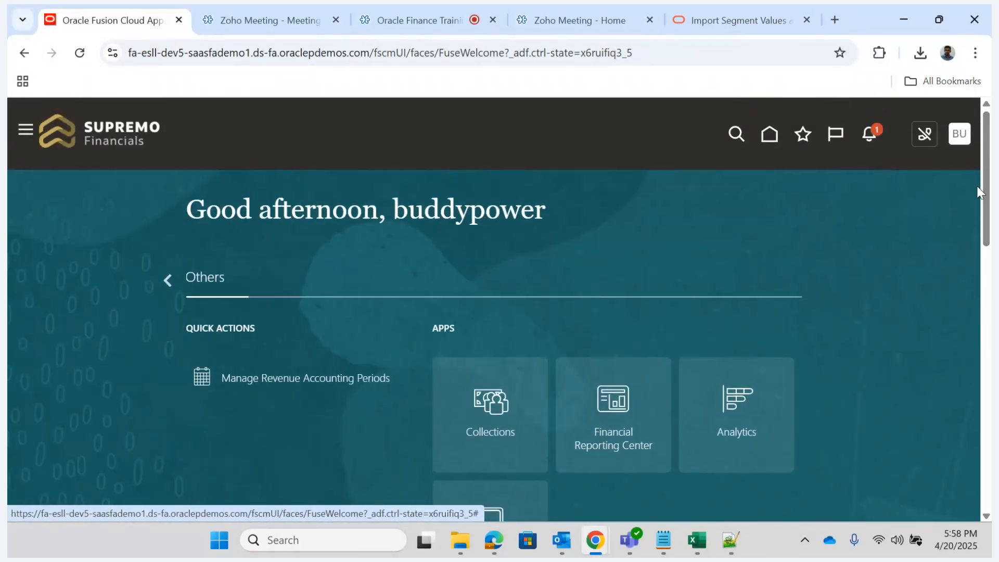
left_click(168, 280)
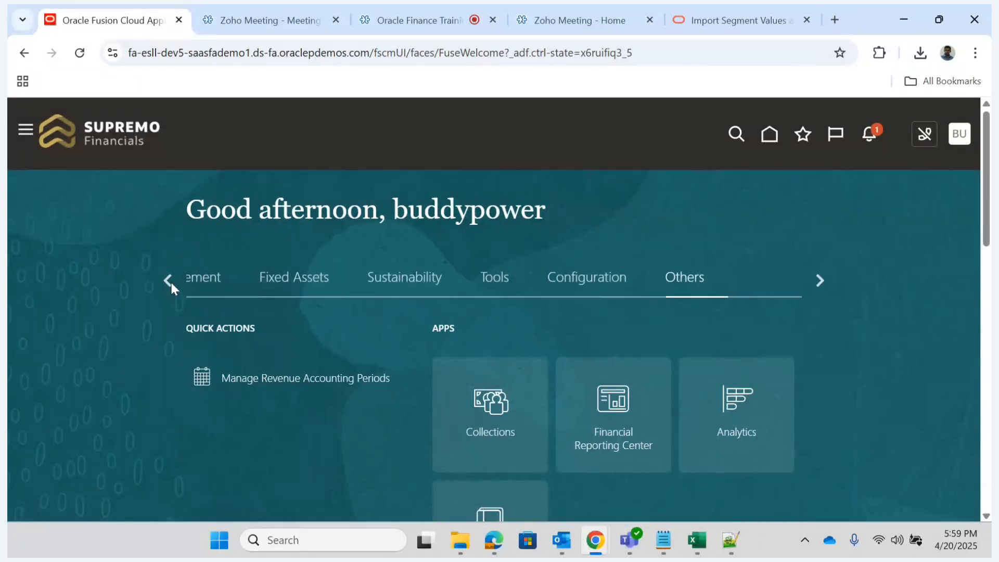
left_click(569, 280)
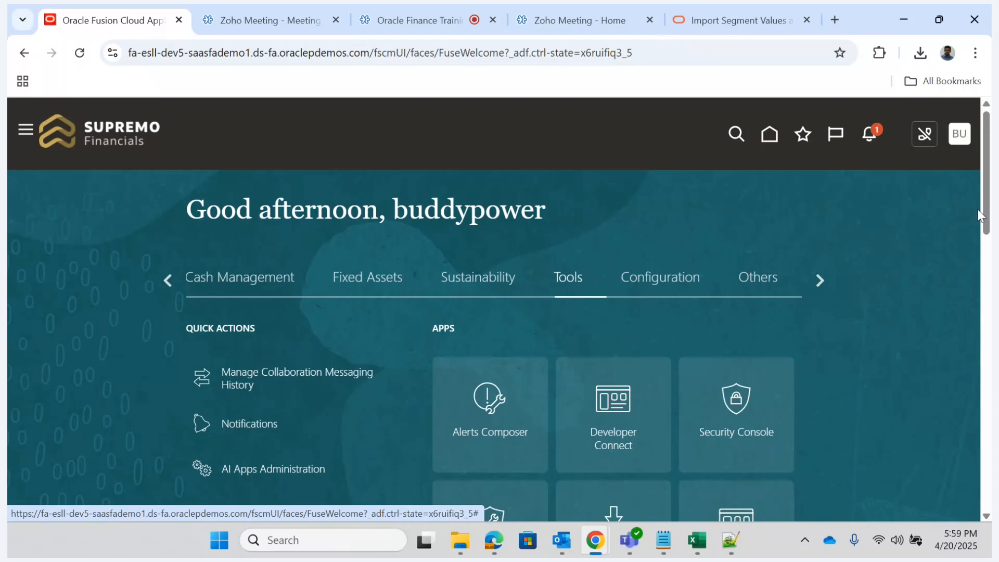
scroll(979, 215, "down", 3)
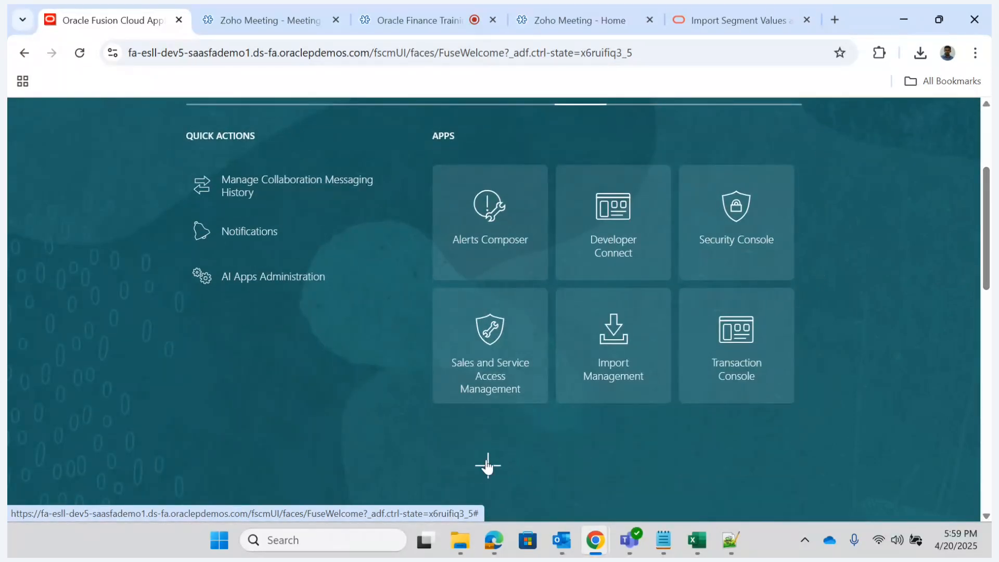
- Open the home page's app selection settings and review the selectable apps in the Others and Tools groups
left_click(488, 466)
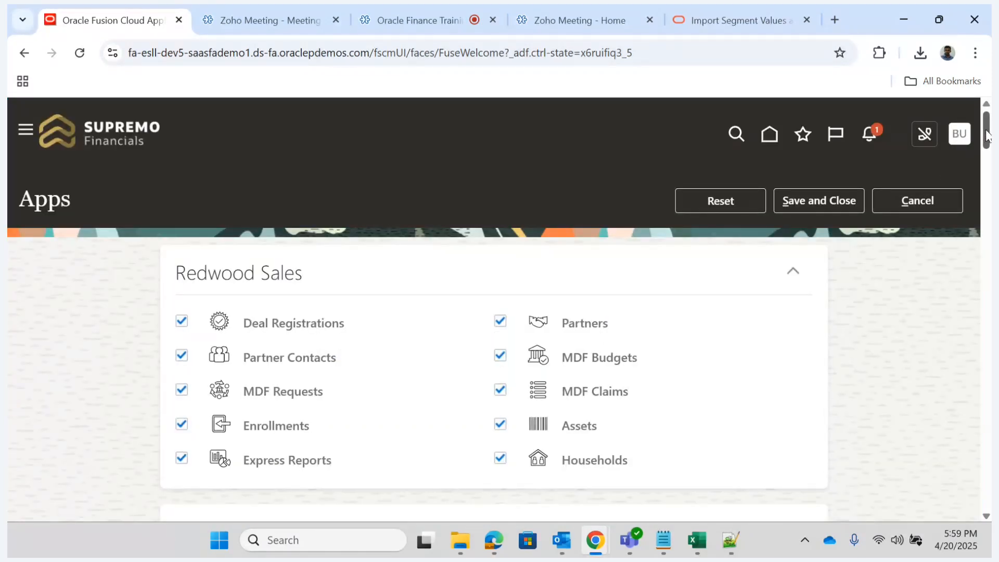
left_click_drag(988, 136, 989, 530)
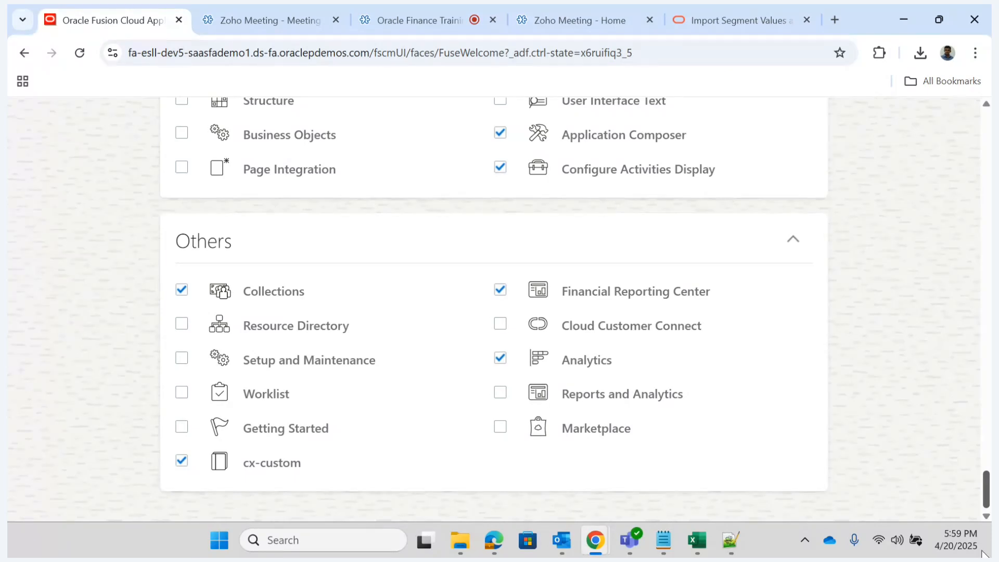
scroll(963, 513, "up", 10)
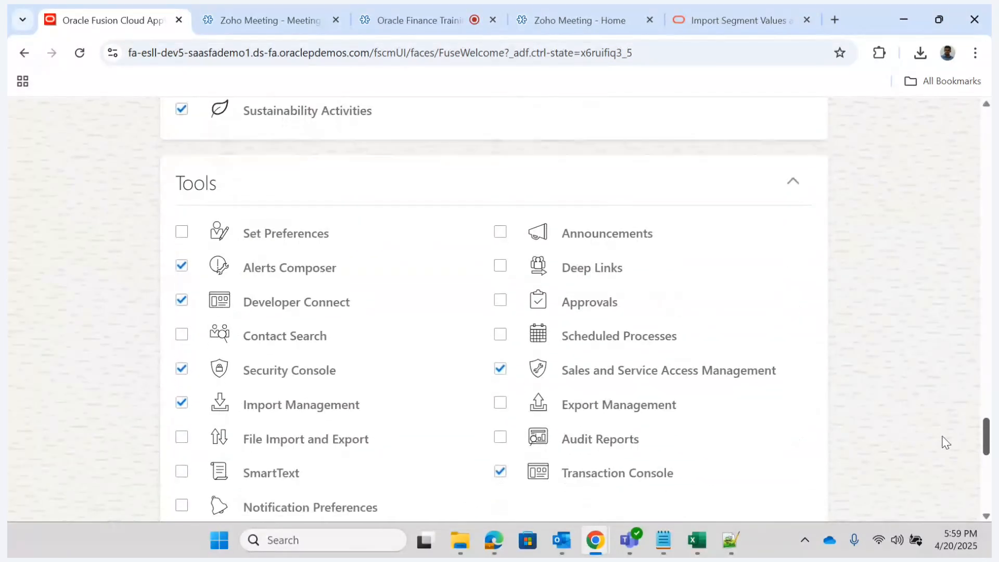
scroll(947, 442, "down", 2)
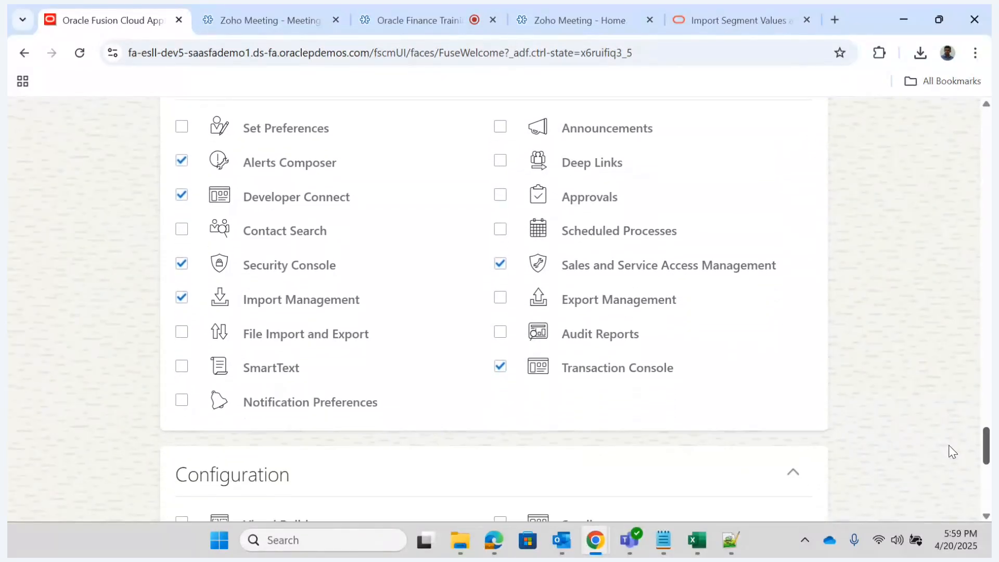
scroll(953, 452, "up", 2)
scroll(948, 447, "down", 1)
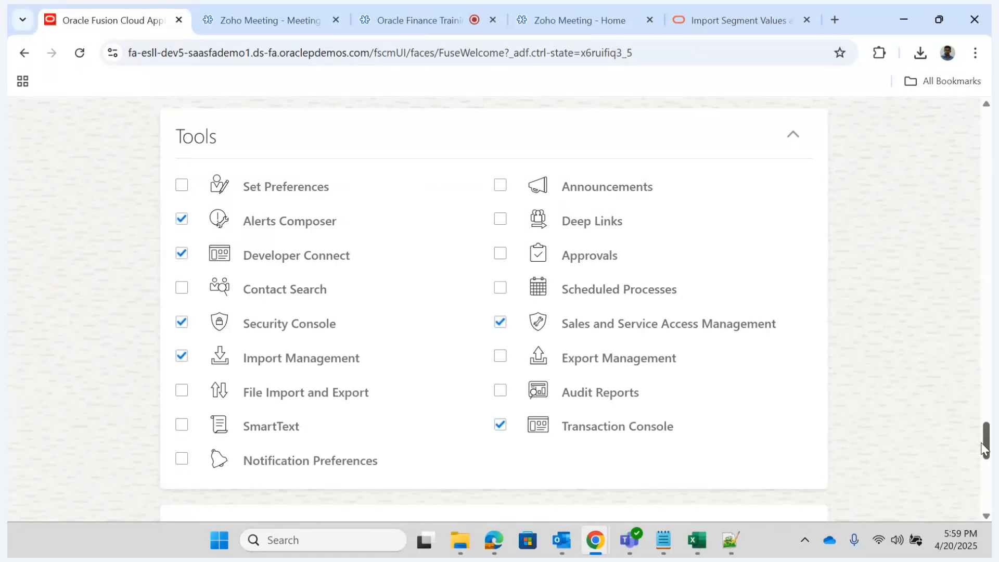
- Enable Reports and Analytics in the Others group, save the app selection, and display the Others apps on the home page
left_click_drag(986, 435, 986, 458)
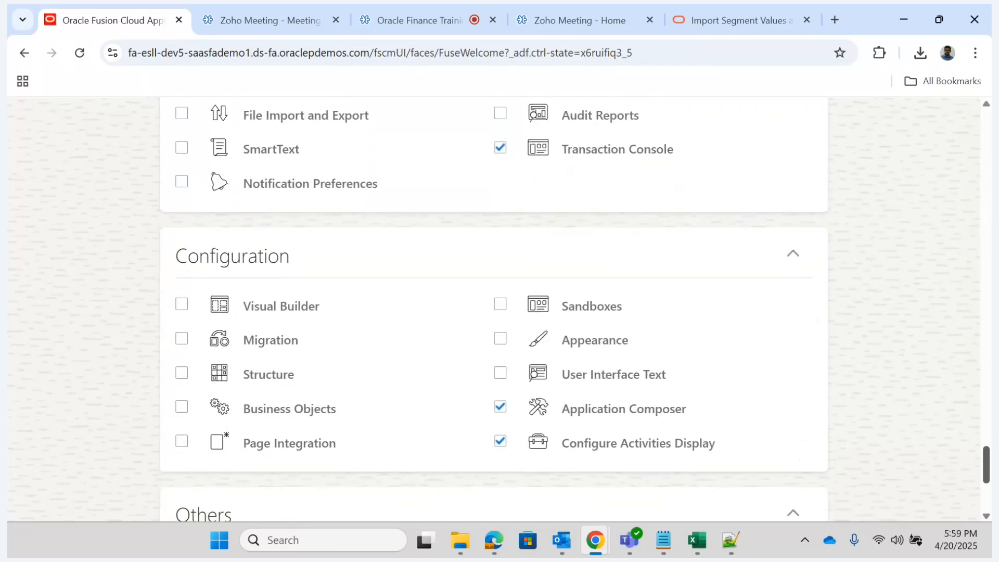
left_click_drag(987, 458, 987, 482)
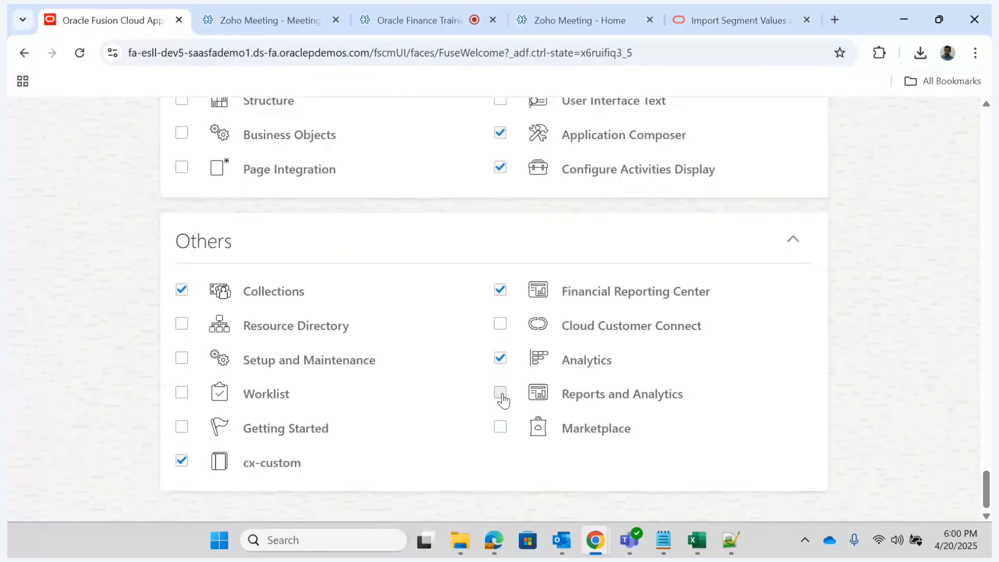
left_click(501, 394)
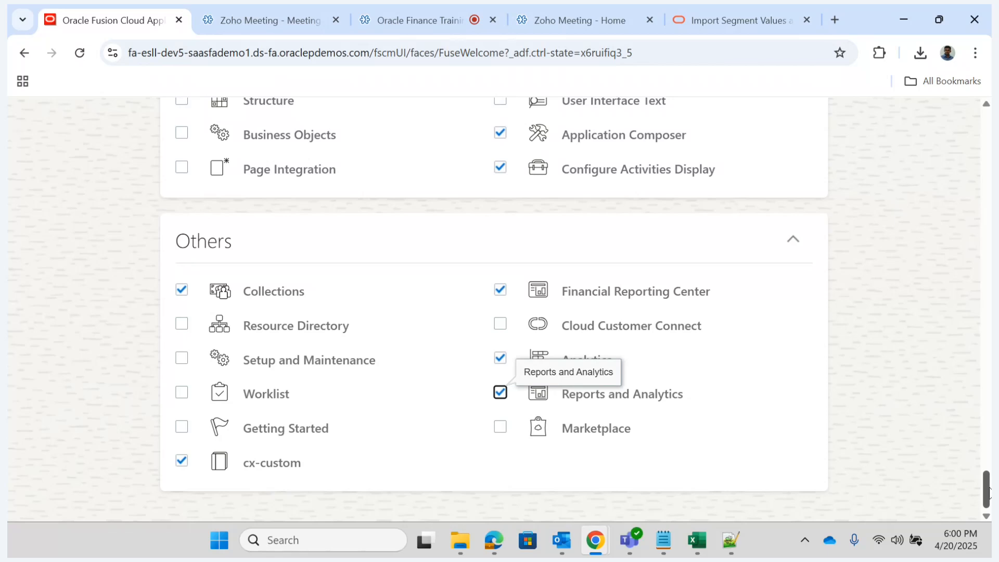
left_click_drag(987, 492, 988, 128)
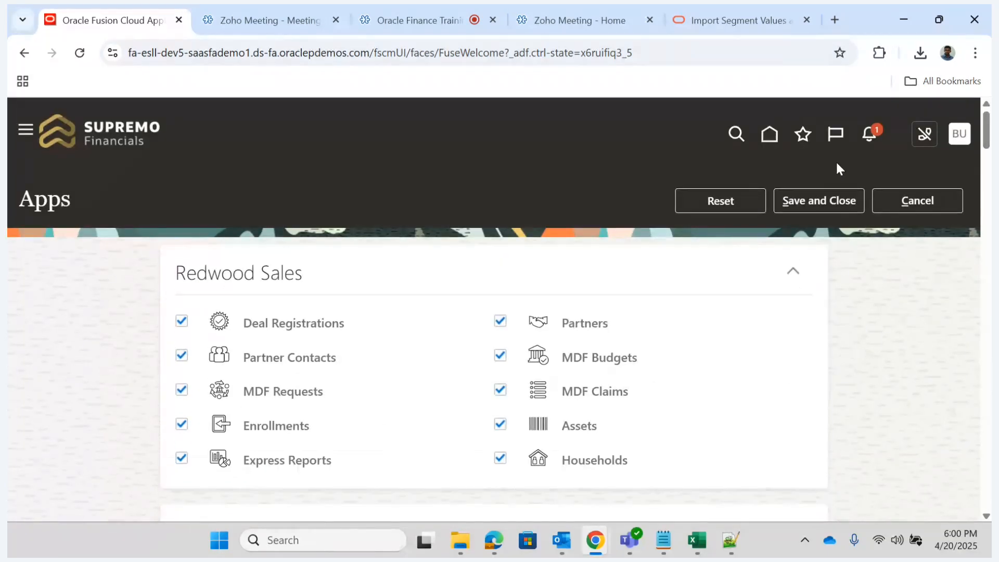
left_click(824, 206)
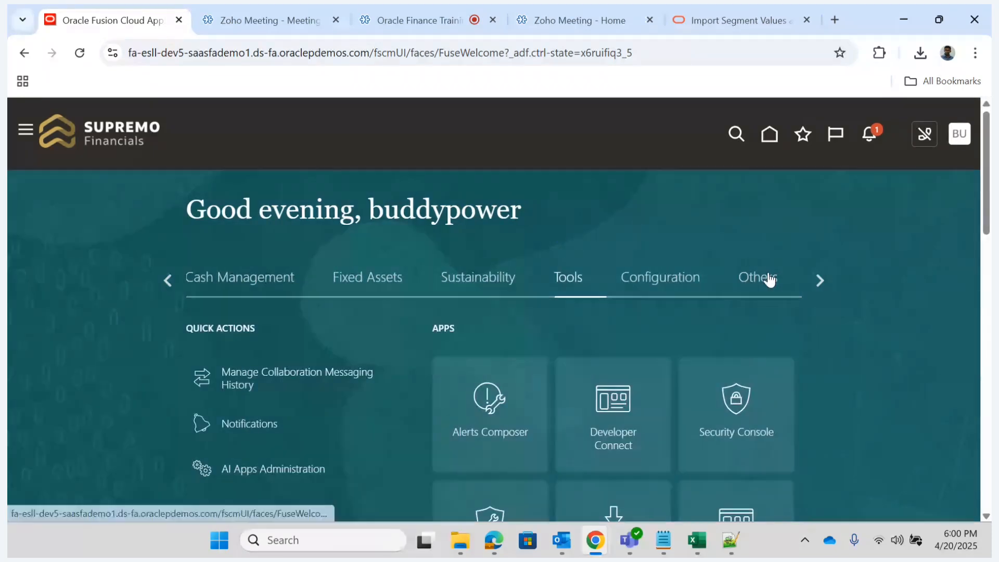
left_click(770, 280)
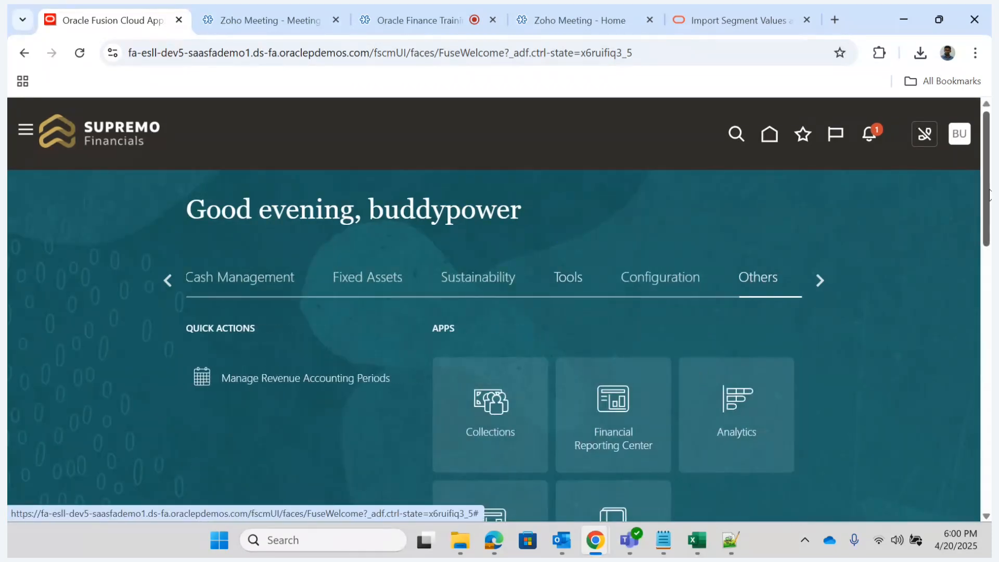